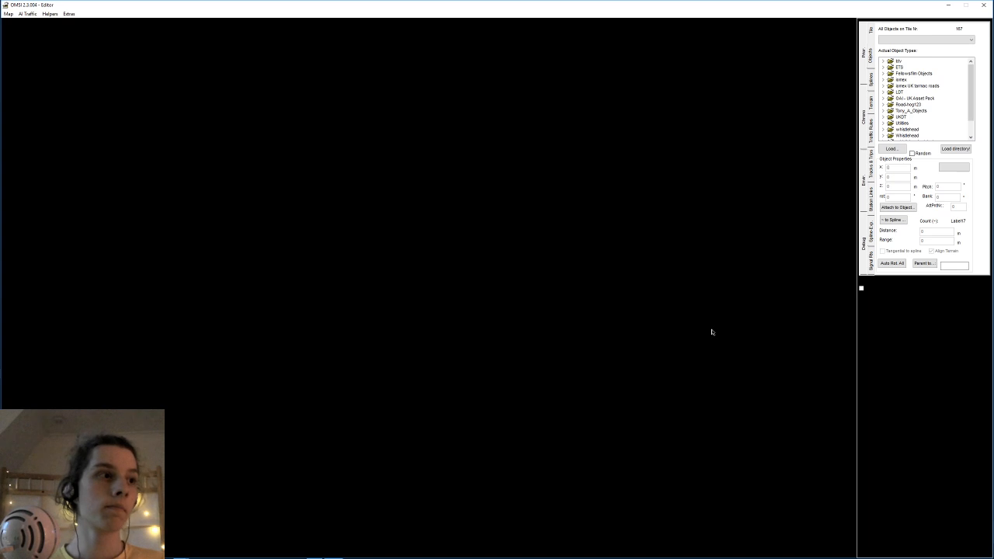
- Set the system audio output to Multi-Output Device in SoundSource and return to the OMSI map editor
{"action": "key", "text": "ctrl+Left"}
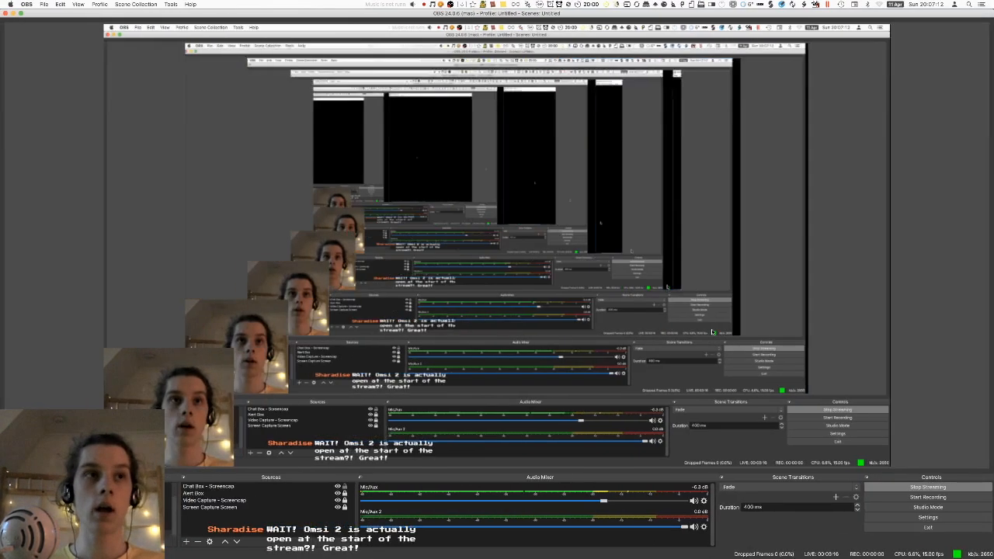
{"action": "key", "text": "XF86AudioRaiseVolume"}
{"action": "key", "text": "XF86AudioRaiseVolume"}
{"action": "key", "text": "XF86AudioRaiseVolume"}
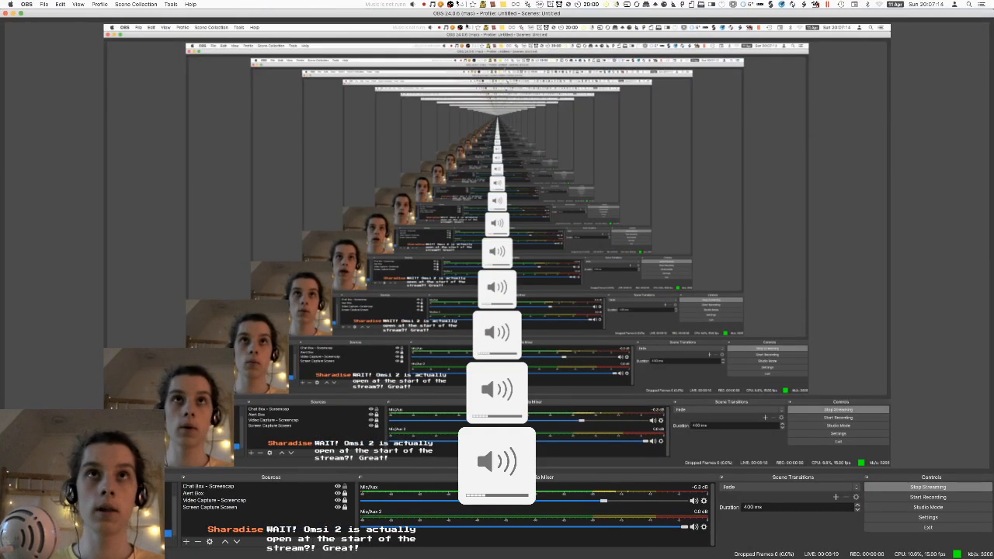
{"action": "left_click", "coordinate": [416, 4]}
{"action": "left_click", "coordinate": [488, 52]}
{"action": "key", "text": "XF86AudioLowerVolume"}
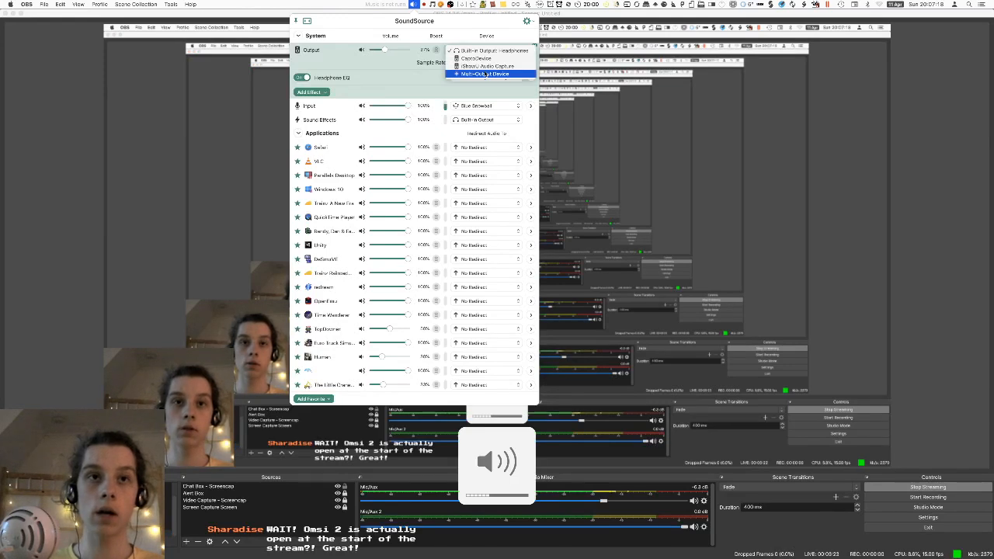
{"action": "left_click", "coordinate": [485, 74]}
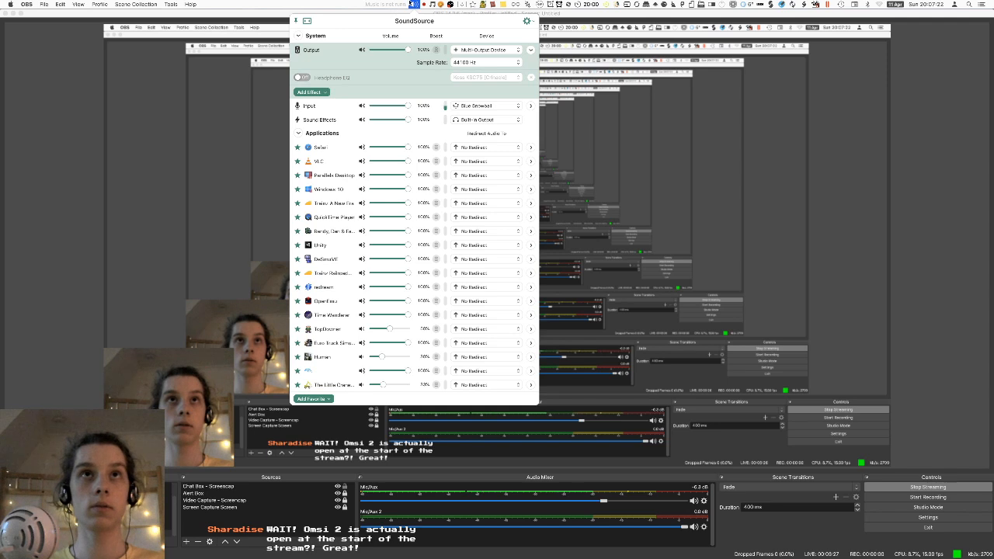
{"action": "left_click", "coordinate": [412, 3]}
{"action": "key", "text": "ctrl+Right"}
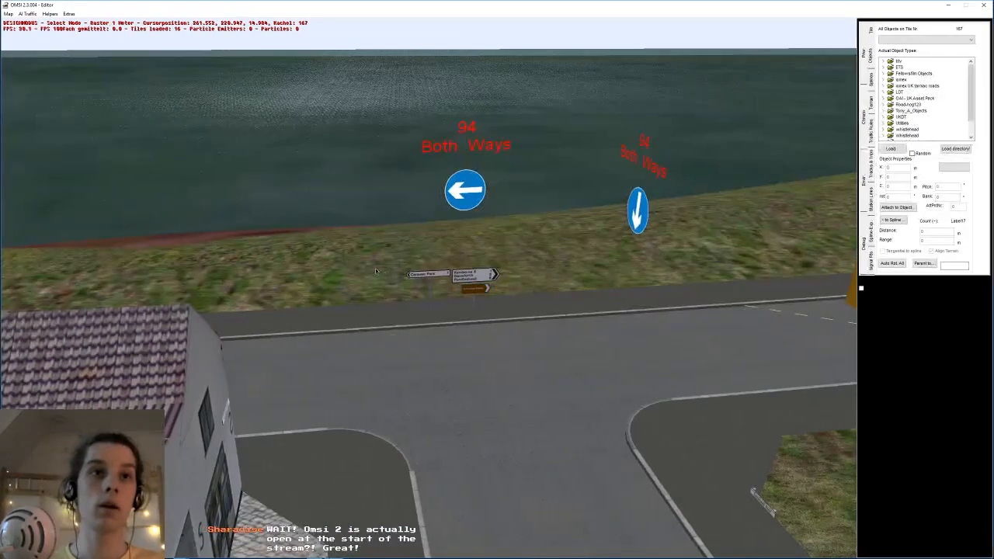
- Survey the village surroundings from the coastal road junction to the playground green
{"action": "right_click_drag", "start_coordinate": [417, 291], "coordinate": [423, 311]}
{"action": "middle_click_drag", "start_coordinate": [424, 311], "coordinate": [440, 358]}
{"action": "right_click_drag", "start_coordinate": [439, 357], "coordinate": [488, 264]}
{"action": "middle_click_drag", "start_coordinate": [487, 264], "coordinate": [465, 244]}
{"action": "mouse_move", "coordinate": [465, 244]}
{"action": "right_mouse_down"}
{"action": "mouse_move", "coordinate": [452, 250]}
{"action": "mouse_move", "coordinate": [474, 244]}
{"action": "right_mouse_up"}
{"action": "middle_click_drag", "start_coordinate": [474, 244], "coordinate": [524, 202]}
{"action": "right_click_drag", "start_coordinate": [524, 202], "coordinate": [471, 211]}
{"action": "middle_click_drag", "start_coordinate": [471, 212], "coordinate": [435, 289]}
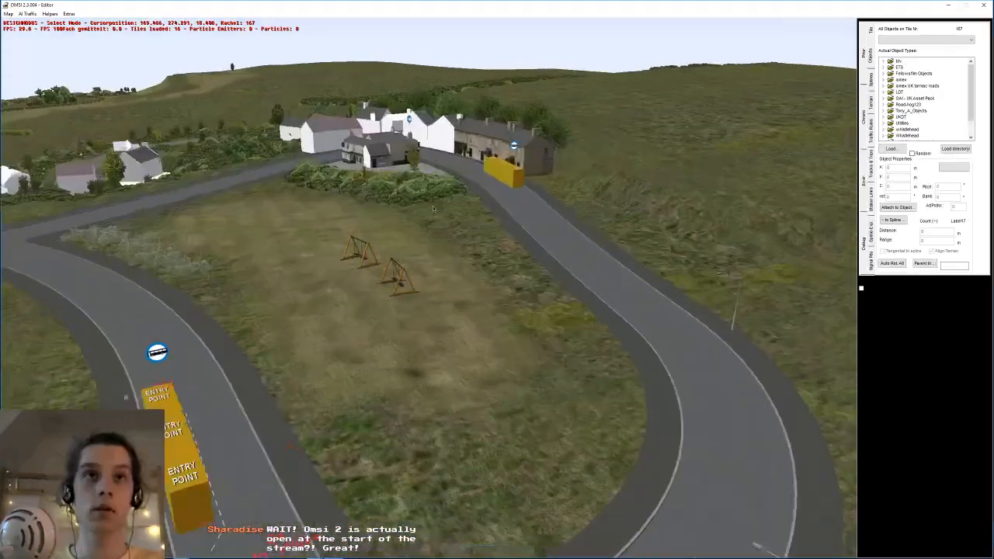
{"action": "right_click_drag", "start_coordinate": [435, 289], "coordinate": [374, 268]}
{"action": "middle_click_drag", "start_coordinate": [375, 268], "coordinate": [342, 338]}
{"action": "right_click_drag", "start_coordinate": [343, 339], "coordinate": [379, 256]}
{"action": "middle_click_drag", "start_coordinate": [379, 256], "coordinate": [368, 285]}
{"action": "right_click_drag", "start_coordinate": [368, 285], "coordinate": [425, 278]}
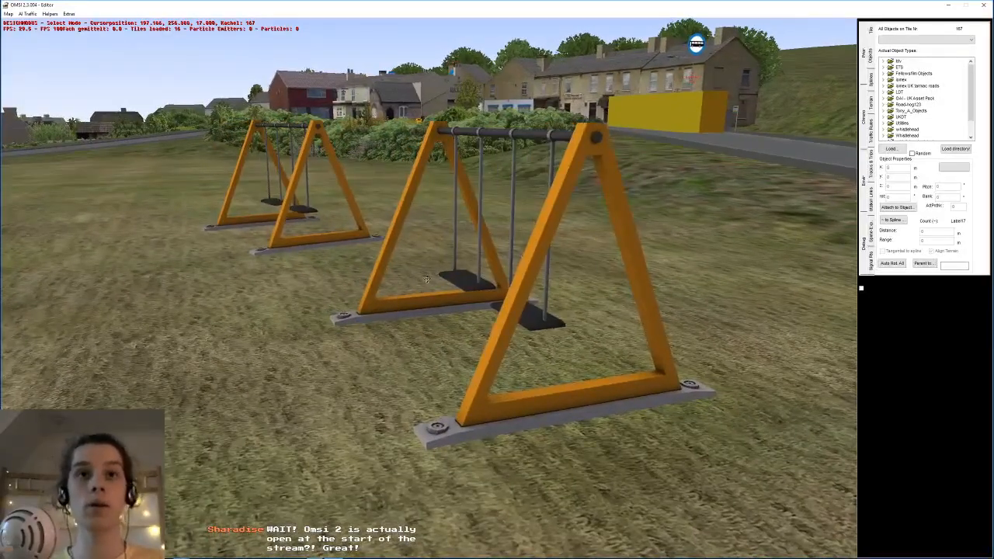
- Examine the two orange swing sets on the green from several angles and distances
{"action": "middle_click_drag", "start_coordinate": [425, 278], "coordinate": [612, 260]}
{"action": "right_click_drag", "start_coordinate": [612, 259], "coordinate": [529, 342]}
{"action": "middle_click_drag", "start_coordinate": [528, 342], "coordinate": [548, 321]}
{"action": "right_click_drag", "start_coordinate": [548, 322], "coordinate": [441, 258]}
{"action": "middle_click_drag", "start_coordinate": [440, 257], "coordinate": [460, 267]}
{"action": "right_click_drag", "start_coordinate": [459, 267], "coordinate": [442, 275]}
{"action": "mouse_move", "coordinate": [443, 275]}
{"action": "middle_mouse_down"}
{"action": "mouse_move", "coordinate": [490, 272]}
{"action": "mouse_move", "coordinate": [329, 267]}
{"action": "mouse_move", "coordinate": [458, 269]}
{"action": "middle_mouse_up"}
{"action": "right_click_drag", "start_coordinate": [458, 269], "coordinate": [510, 253]}
{"action": "middle_click_drag", "start_coordinate": [509, 254], "coordinate": [441, 259]}
{"action": "right_click_drag", "start_coordinate": [446, 251], "coordinate": [469, 226]}
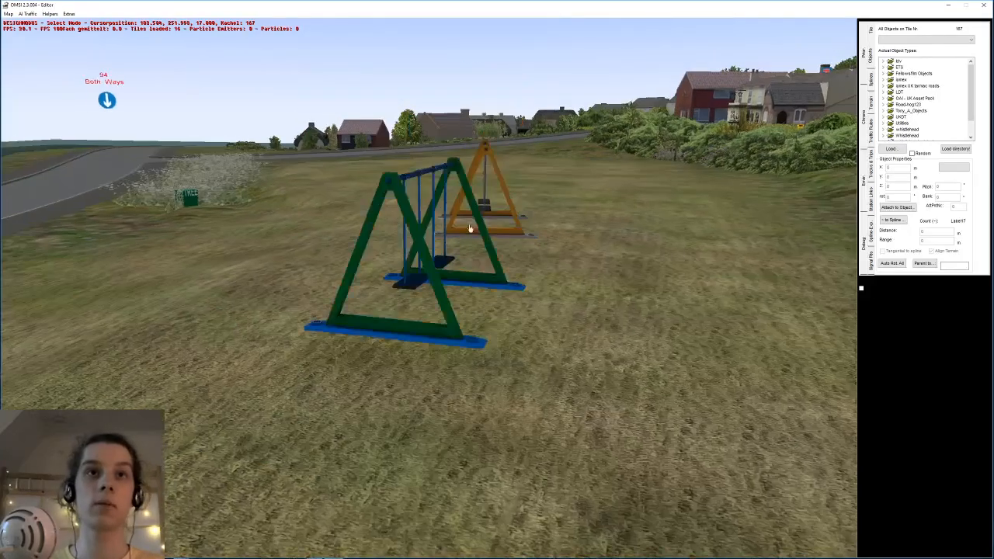
{"action": "middle_click_drag", "start_coordinate": [506, 272], "coordinate": [474, 269]}
{"action": "right_click_drag", "start_coordinate": [460, 266], "coordinate": [456, 125]}
{"action": "middle_click_drag", "start_coordinate": [456, 125], "coordinate": [501, 196]}
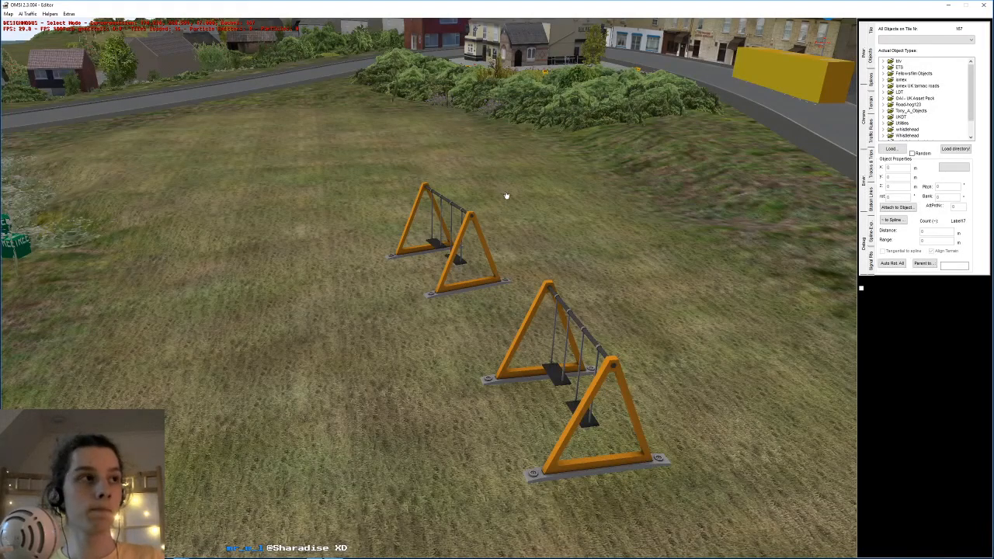
{"action": "right_click_drag", "start_coordinate": [505, 404], "coordinate": [505, 327]}
{"action": "middle_click_drag", "start_coordinate": [505, 326], "coordinate": [504, 256]}
{"action": "right_click_drag", "start_coordinate": [503, 256], "coordinate": [503, 328]}
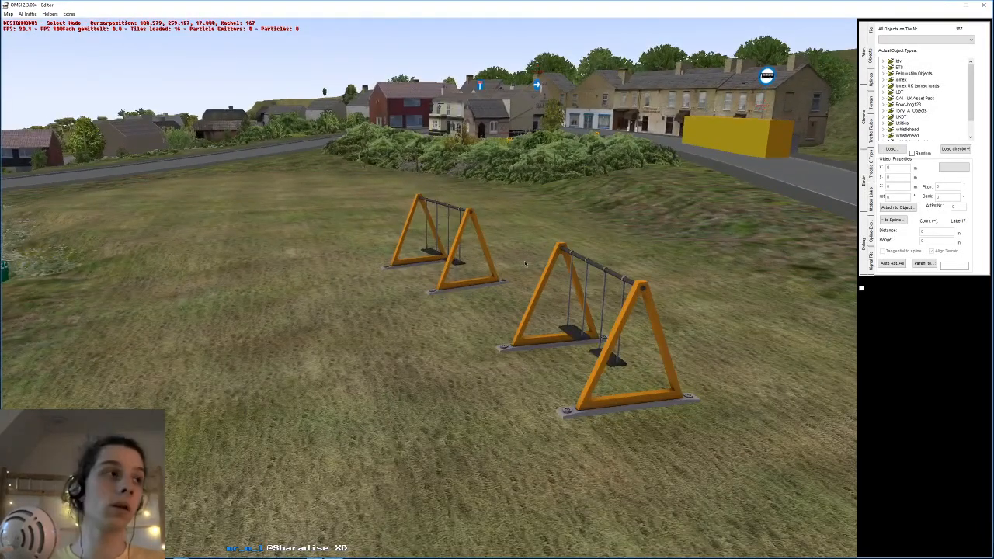
{"action": "right_click_drag", "start_coordinate": [534, 301], "coordinate": [539, 273]}
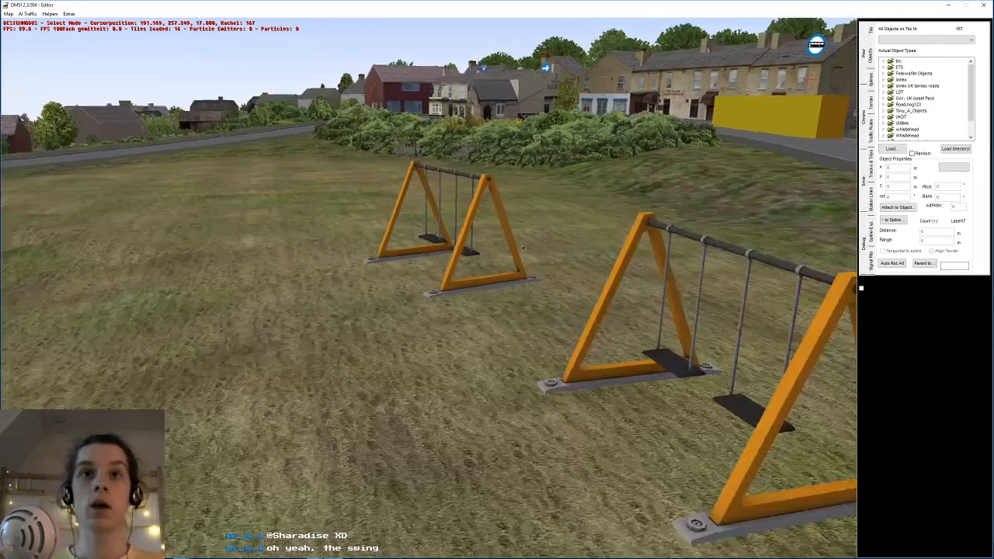
{"action": "right_click_drag", "start_coordinate": [625, 359], "coordinate": [618, 404]}
{"action": "middle_click_drag", "start_coordinate": [618, 404], "coordinate": [378, 311]}
- Look over the village houses and the cobbled lane that loops around them
{"action": "right_click_drag", "start_coordinate": [405, 289], "coordinate": [409, 229]}
{"action": "key", "text": "Up"}
{"action": "middle_click_drag", "start_coordinate": [411, 238], "coordinate": [328, 304]}
{"action": "key", "text": "Up"}
{"action": "right_click_drag", "start_coordinate": [328, 304], "coordinate": [328, 296]}
{"action": "key", "text": "Left"}
{"action": "right_click_drag", "start_coordinate": [313, 345], "coordinate": [500, 265]}
{"action": "middle_click_drag", "start_coordinate": [500, 266], "coordinate": [433, 293]}
{"action": "right_click_drag", "start_coordinate": [433, 293], "coordinate": [439, 222]}
{"action": "middle_click_drag", "start_coordinate": [439, 222], "coordinate": [448, 293]}
{"action": "right_click_drag", "start_coordinate": [449, 293], "coordinate": [448, 244]}
{"action": "middle_click_drag", "start_coordinate": [448, 244], "coordinate": [431, 208]}
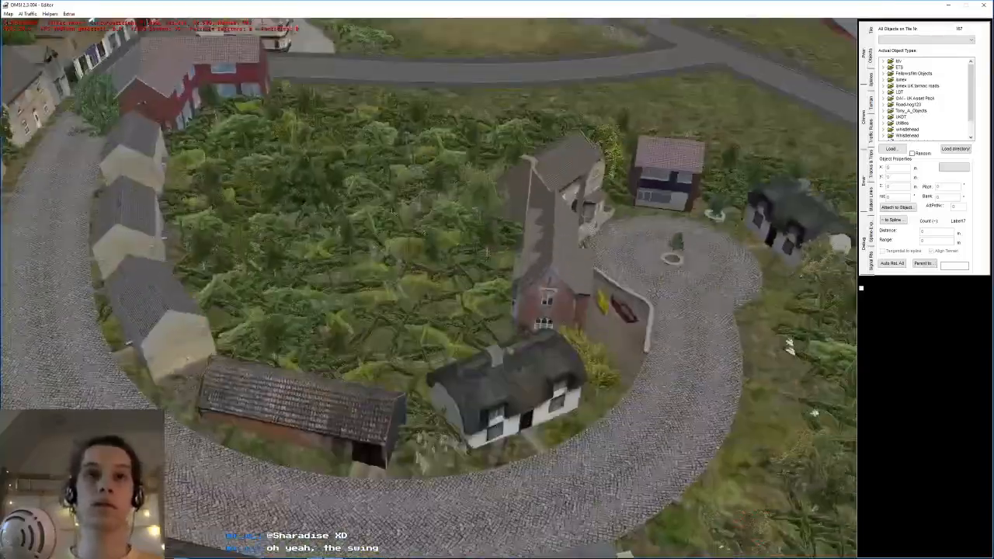
{"action": "right_click_drag", "start_coordinate": [430, 208], "coordinate": [410, 300]}
{"action": "middle_click_drag", "start_coordinate": [410, 299], "coordinate": [415, 352]}
{"action": "right_click_drag", "start_coordinate": [415, 352], "coordinate": [556, 264]}
{"action": "right_click_drag", "start_coordinate": [724, 328], "coordinate": [551, 202]}
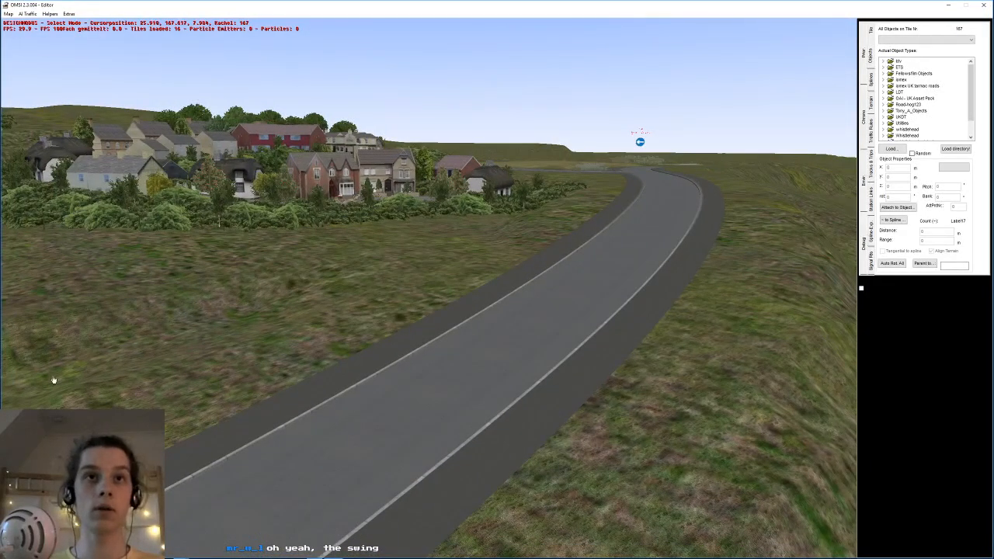
- Inspect the main road bend and the thatched and brick houses on the slope beside it
{"action": "middle_click_drag", "start_coordinate": [662, 162], "coordinate": [637, 179]}
{"action": "right_click_drag", "start_coordinate": [637, 180], "coordinate": [400, 200]}
{"action": "middle_click_drag", "start_coordinate": [400, 200], "coordinate": [536, 206]}
{"action": "right_click_drag", "start_coordinate": [536, 206], "coordinate": [579, 186]}
{"action": "middle_click_drag", "start_coordinate": [349, 248], "coordinate": [504, 248]}
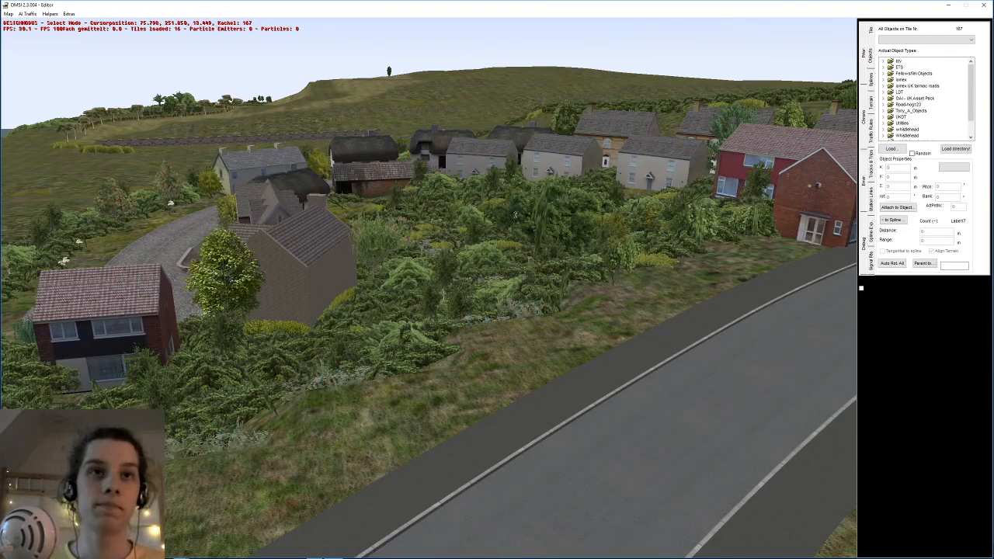
{"action": "right_click_drag", "start_coordinate": [411, 260], "coordinate": [333, 344]}
{"action": "mouse_move", "coordinate": [333, 344]}
{"action": "middle_mouse_down"}
{"action": "mouse_move", "coordinate": [300, 300]}
{"action": "mouse_move", "coordinate": [344, 348]}
{"action": "middle_mouse_up"}
{"action": "scroll", "coordinate": [345, 348], "scroll_direction": "up", "scroll_amount": 5}
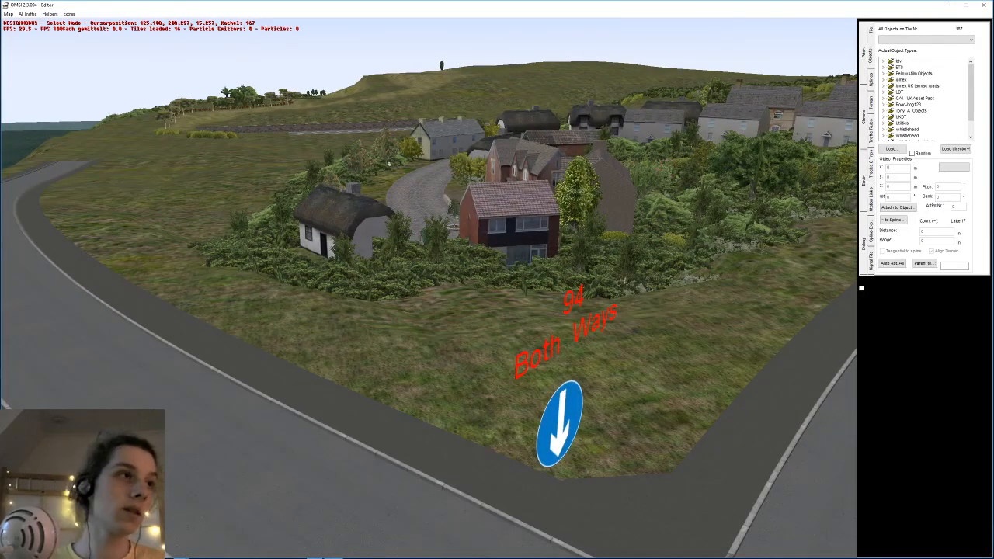
{"action": "middle_click_drag", "start_coordinate": [388, 164], "coordinate": [479, 311]}
{"action": "right_click_drag", "start_coordinate": [468, 336], "coordinate": [360, 291]}
{"action": "middle_click_drag", "start_coordinate": [360, 291], "coordinate": [445, 281]}
- Examine the entry points and bus stops at Kemborne Crossroads beside the long white house
{"action": "middle_click_drag", "start_coordinate": [428, 224], "coordinate": [473, 161]}
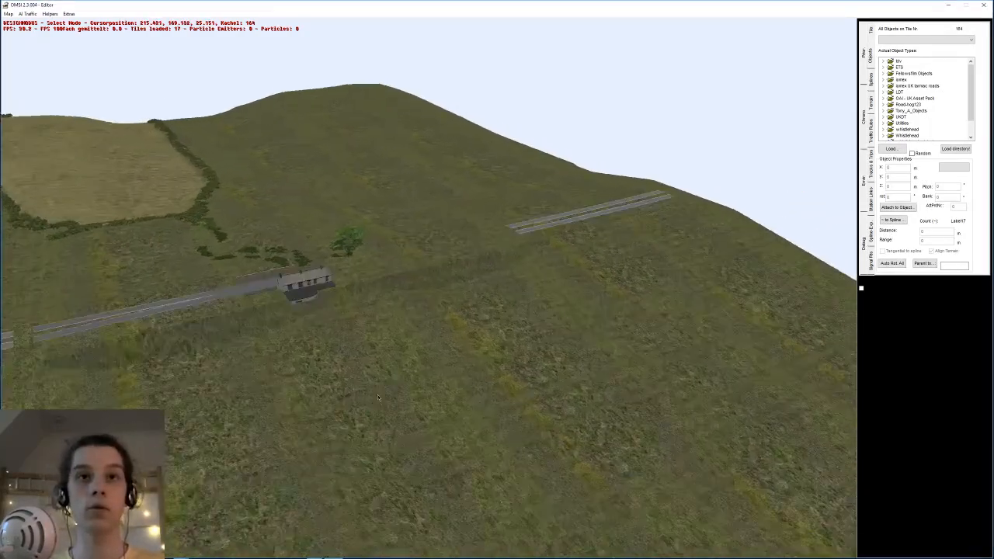
{"action": "scroll", "coordinate": [377, 395], "scroll_direction": "up", "scroll_amount": 10}
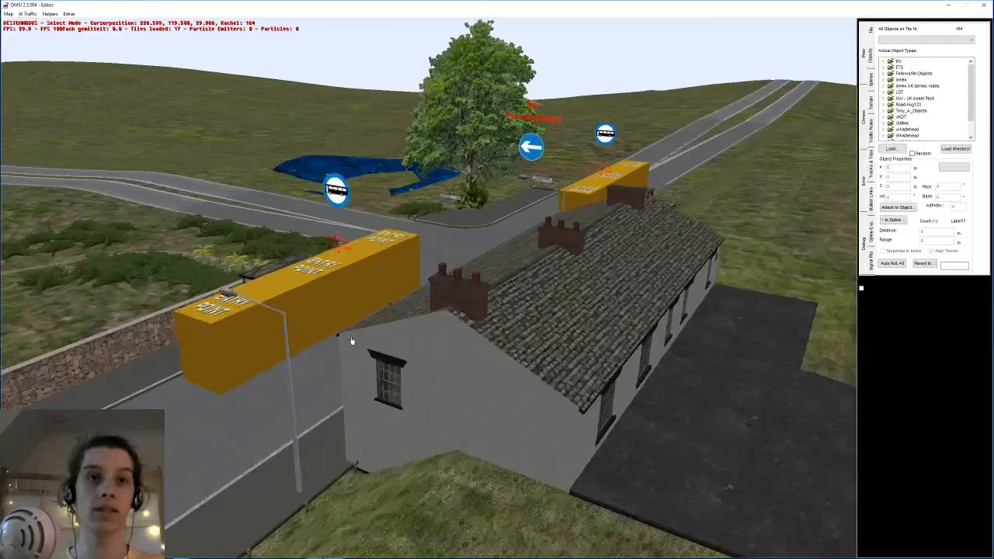
{"action": "right_click_drag", "start_coordinate": [351, 337], "coordinate": [478, 253]}
{"action": "left_click", "coordinate": [468, 257]}
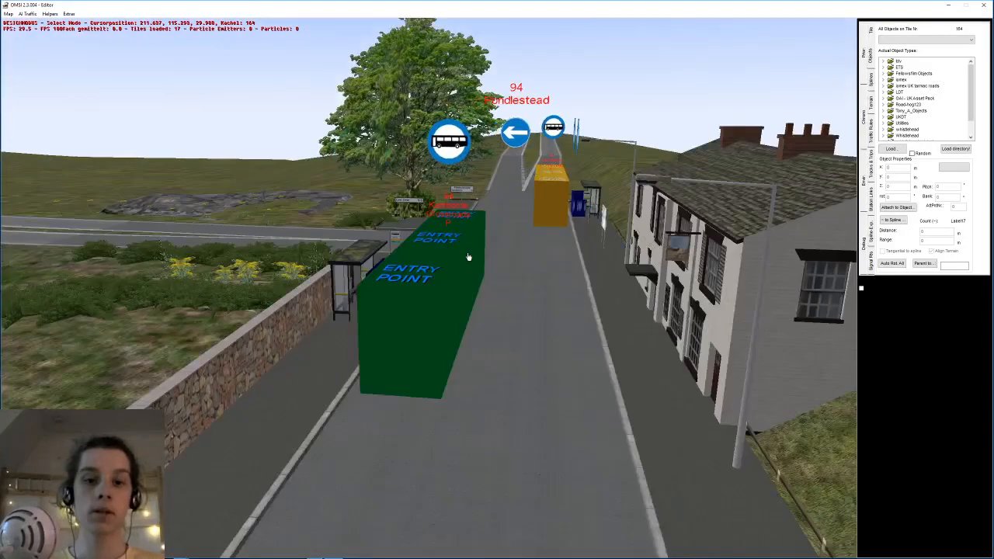
{"action": "right_click_drag", "start_coordinate": [483, 255], "coordinate": [434, 311]}
{"action": "scroll", "coordinate": [434, 311], "scroll_direction": "down", "scroll_amount": 6}
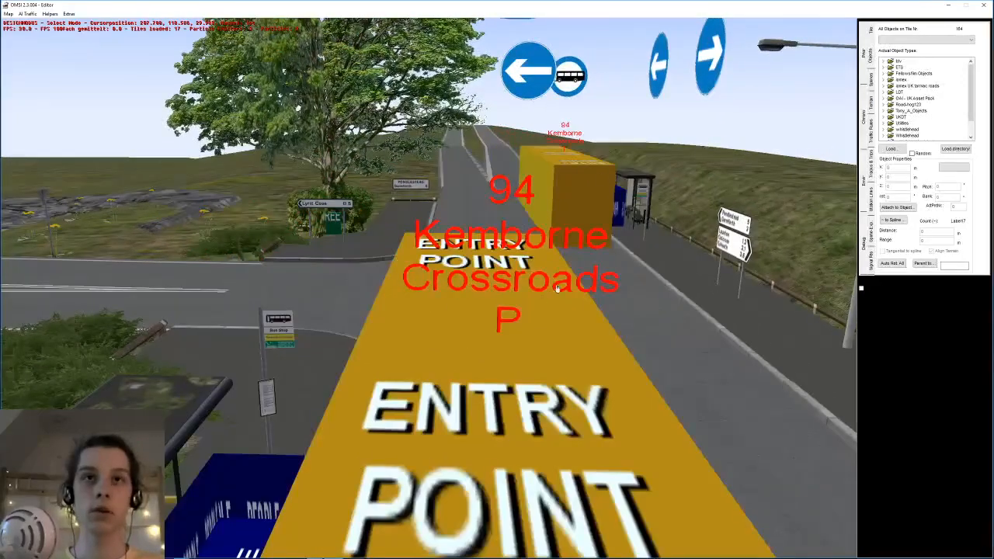
{"action": "scroll", "coordinate": [557, 287], "scroll_direction": "up", "scroll_amount": 5}
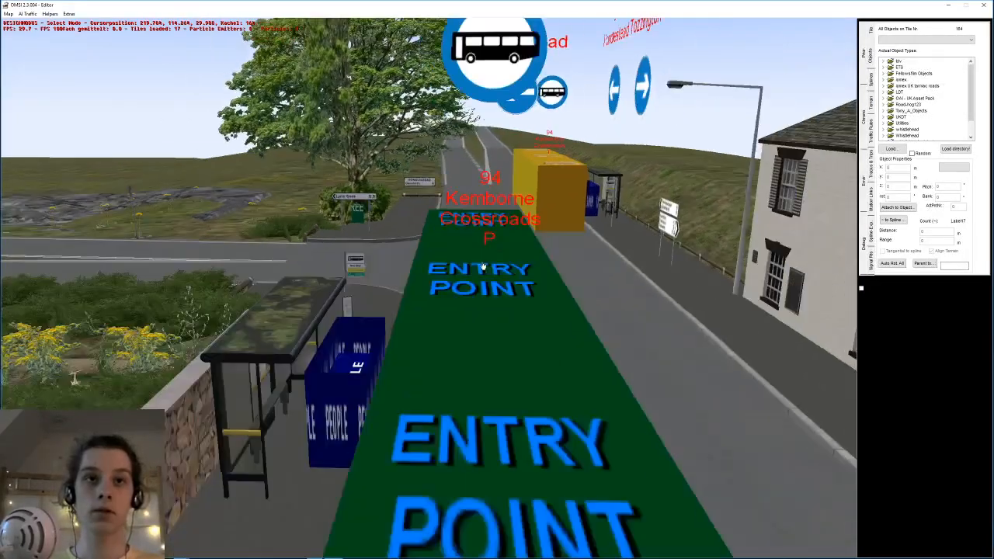
{"action": "scroll", "coordinate": [483, 266], "scroll_direction": "down", "scroll_amount": 3}
- Examine the Lyric Cove direction sign and the side road it stands beside at the crossroads
{"action": "right_click_drag", "start_coordinate": [515, 316], "coordinate": [675, 189]}
{"action": "scroll", "coordinate": [379, 264], "scroll_direction": "up", "scroll_amount": 5}
{"action": "scroll", "coordinate": [449, 184], "scroll_direction": "down", "scroll_amount": 5}
{"action": "scroll", "coordinate": [492, 305], "scroll_direction": "down", "scroll_amount": 2}
{"action": "scroll", "coordinate": [492, 305], "scroll_direction": "up", "scroll_amount": 2}
{"action": "left_click", "coordinate": [674, 189]}
{"action": "scroll", "coordinate": [675, 185], "scroll_direction": "down", "scroll_amount": 2}
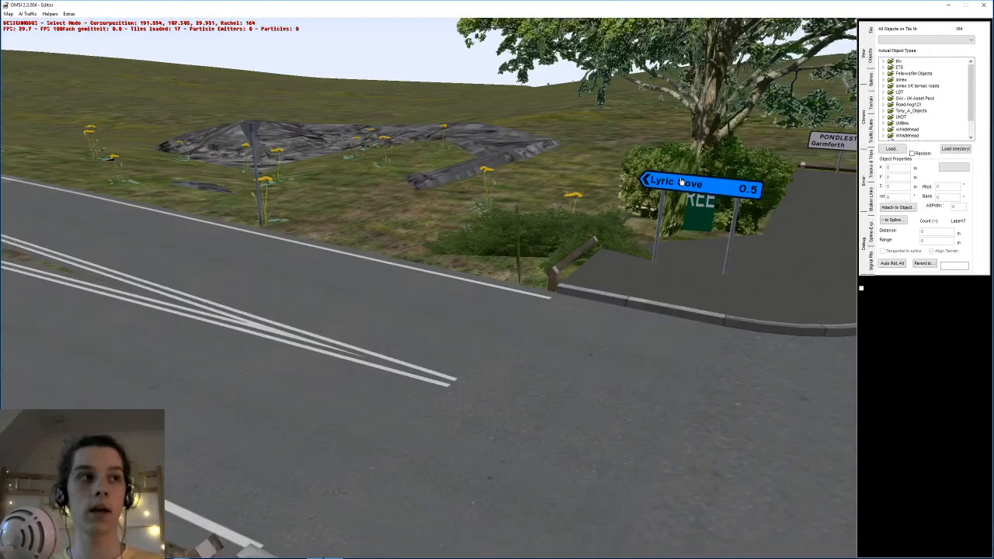
{"action": "left_click", "coordinate": [607, 215]}
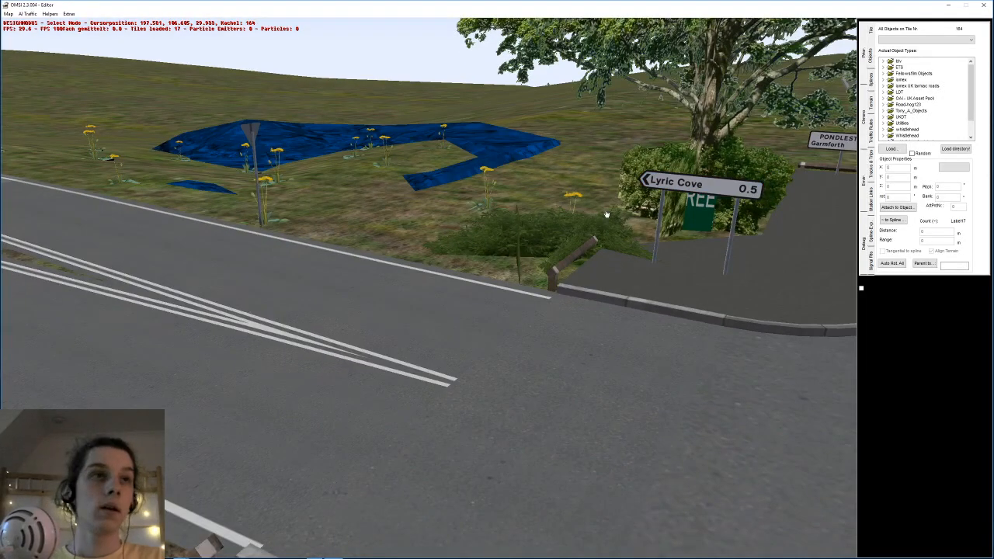
{"action": "right_click_drag", "start_coordinate": [607, 214], "coordinate": [575, 180]}
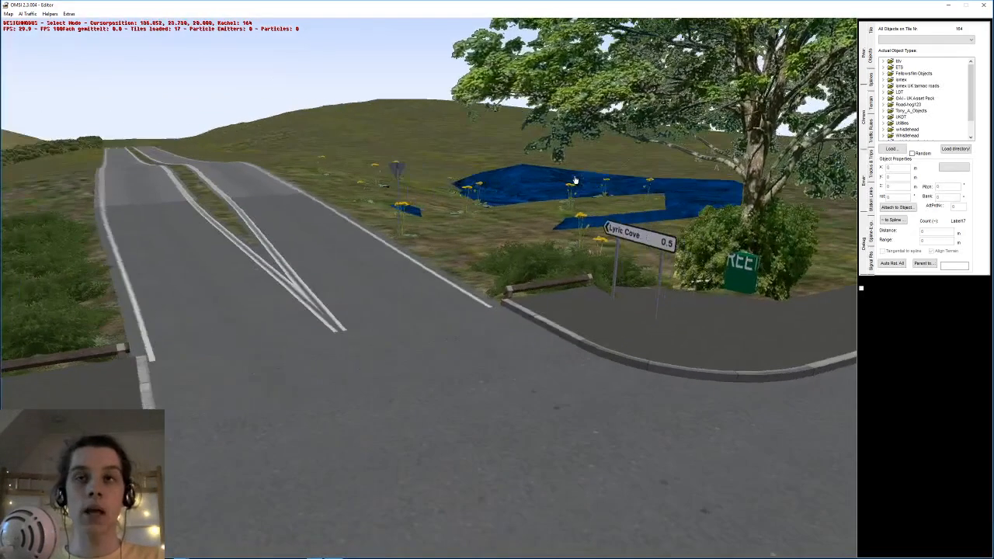
{"action": "scroll", "coordinate": [525, 194], "scroll_direction": "up", "scroll_amount": 2}
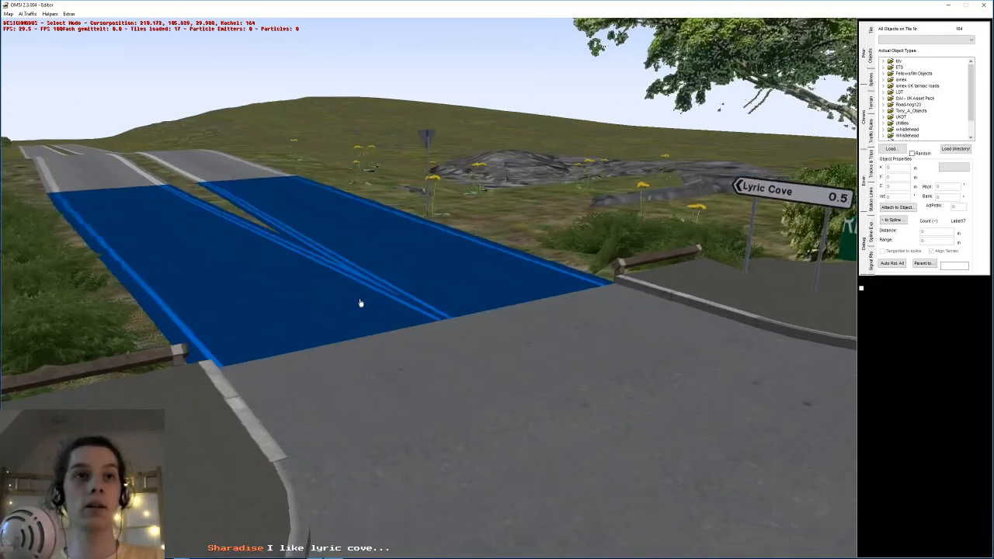
- Change the destination label of the Lyric Cove flag sign at the crossroads to Ibblekess
{"action": "left_click", "coordinate": [365, 250]}
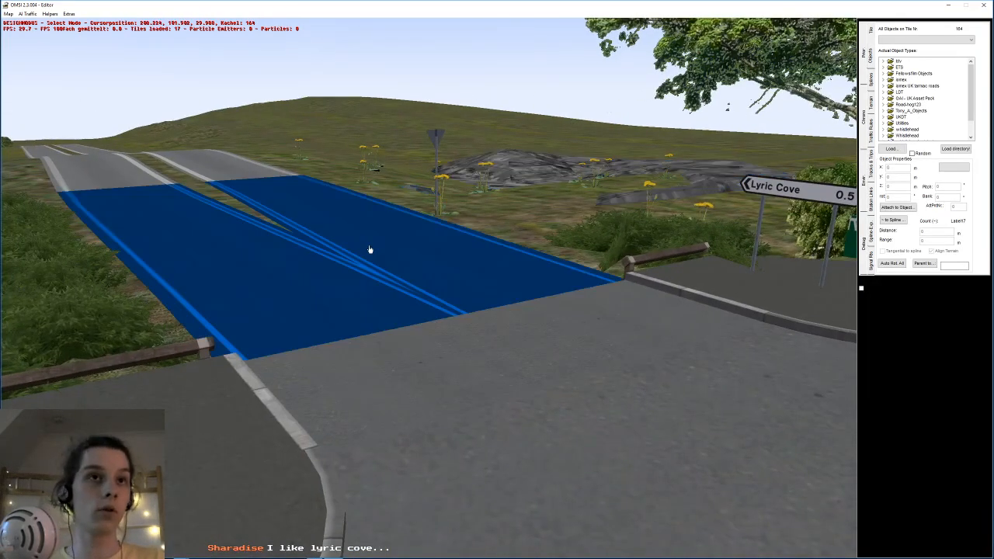
{"action": "key", "text": "Right"}
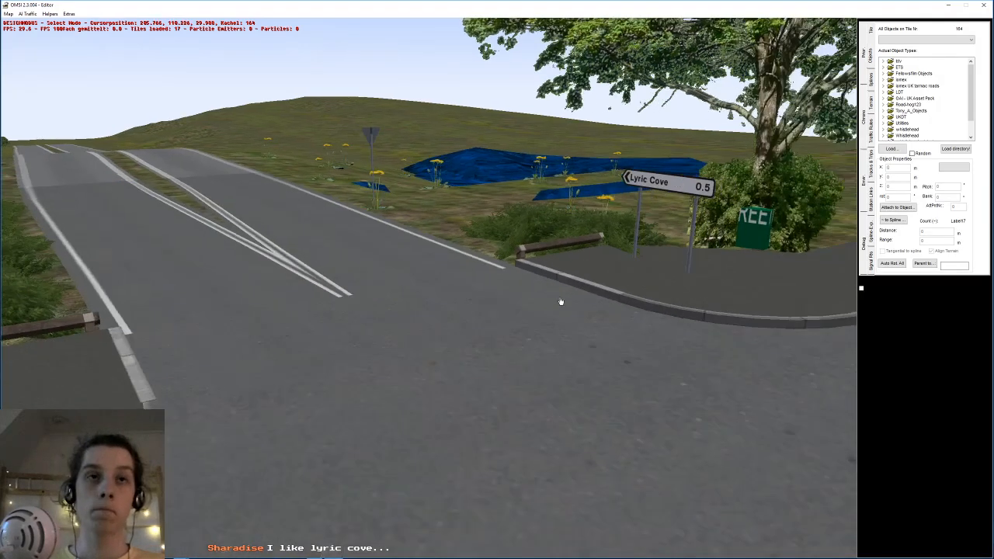
{"action": "key", "text": "Up"}
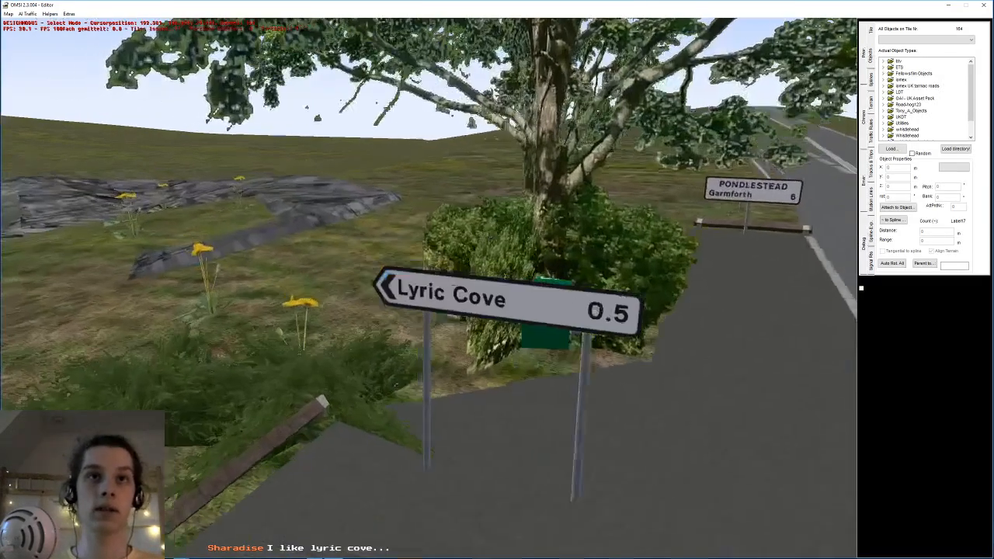
{"action": "key", "text": "Up"}
{"action": "key", "text": "Down"}
{"action": "left_click", "coordinate": [466, 256]}
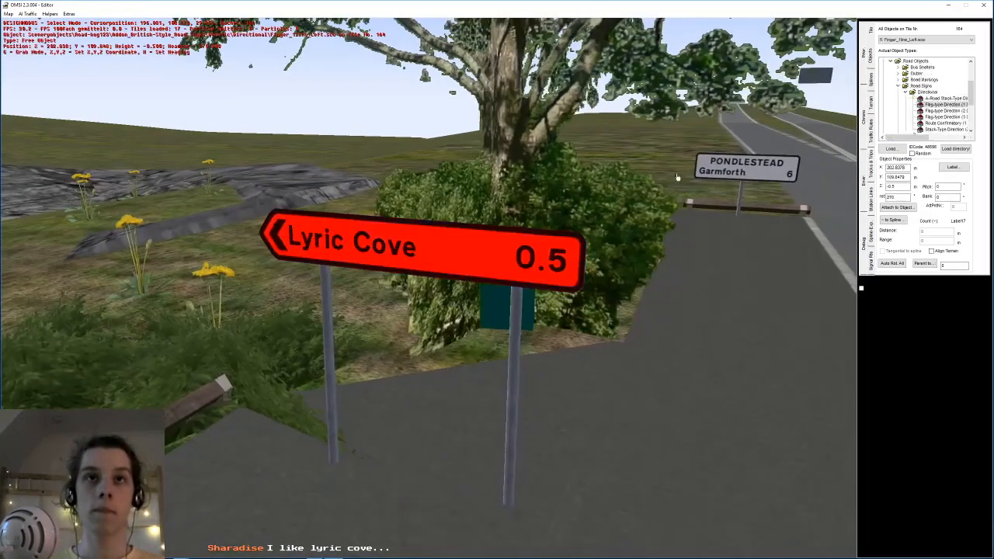
{"action": "left_click", "coordinate": [951, 168]}
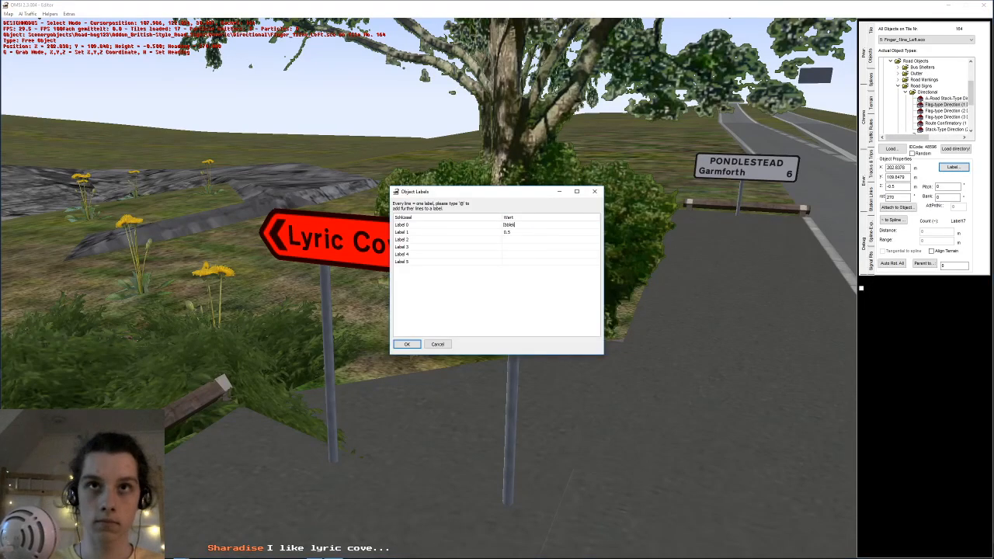
{"action": "left_click", "coordinate": [407, 345]}
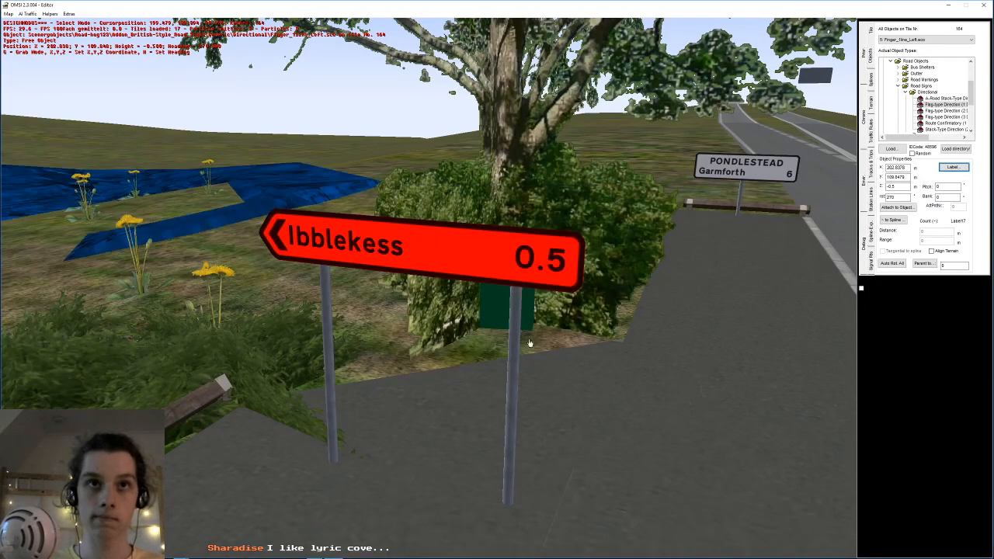
- Change the Lyric Cove label on the Launton stack sign beside the approach road to Ibblekess
{"action": "key", "text": "Down"}
{"action": "key", "text": "Down"}
{"action": "middle_click_drag", "start_coordinate": [732, 284], "coordinate": [462, 13]}
{"action": "middle_click_drag", "start_coordinate": [366, 321], "coordinate": [443, 225]}
{"action": "middle_click_drag", "start_coordinate": [463, 414], "coordinate": [466, 256]}
{"action": "middle_click_drag", "start_coordinate": [308, 471], "coordinate": [456, 245]}
{"action": "scroll", "coordinate": [457, 245], "scroll_direction": "up", "scroll_amount": 4}
{"action": "scroll", "coordinate": [457, 245], "scroll_direction": "up", "scroll_amount": 3}
{"action": "left_click", "coordinate": [457, 245]}
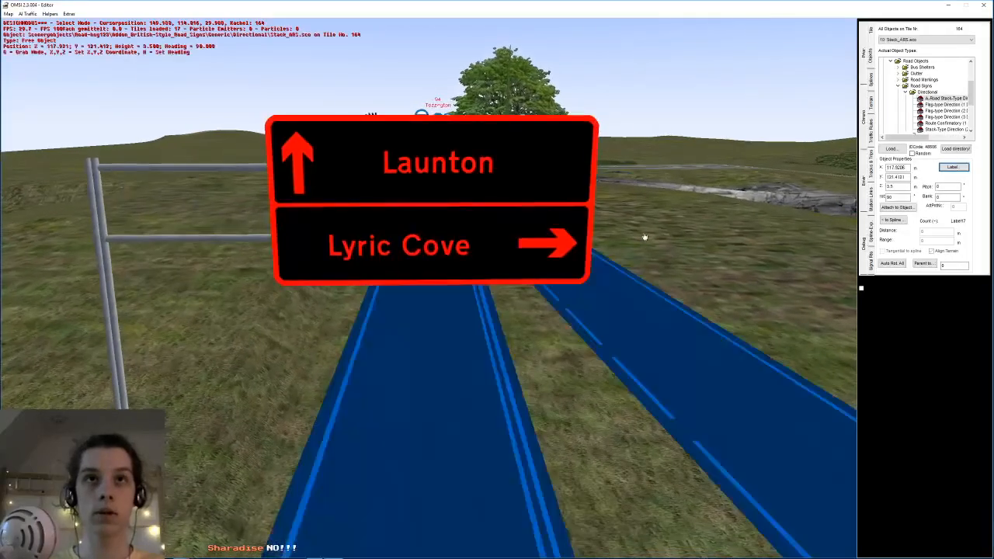
{"action": "left_click", "coordinate": [966, 169]}
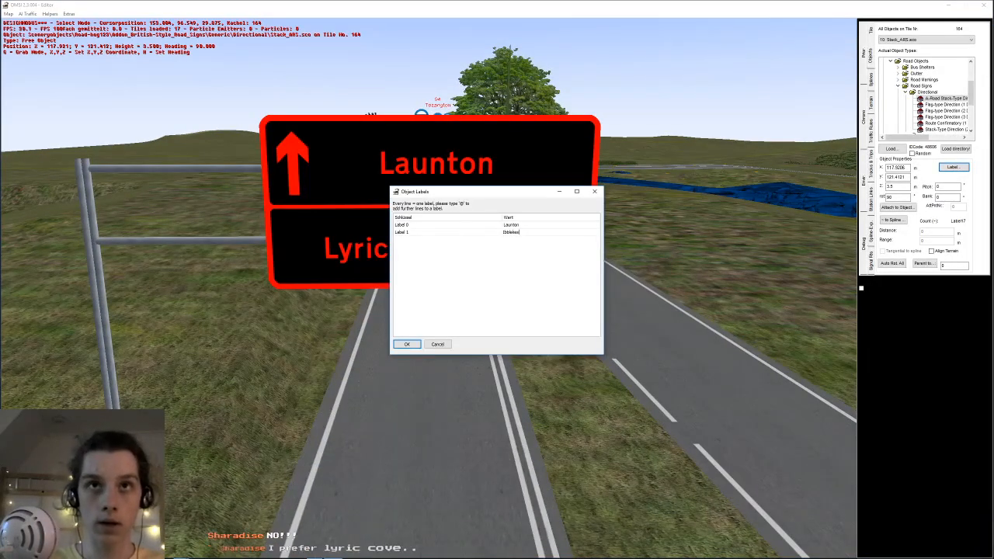
{"action": "left_click", "coordinate": [407, 344]}
{"action": "scroll", "coordinate": [552, 375], "scroll_direction": "down", "scroll_amount": 5}
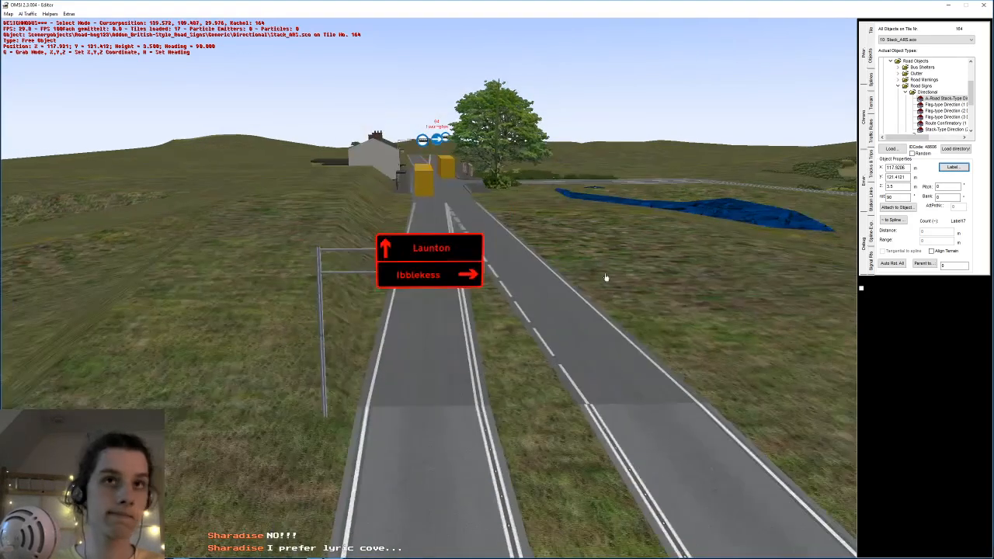
- Clear the selection and review the relabelled Launton stack sign from the approach road
{"action": "left_click", "coordinate": [613, 265]}
{"action": "scroll", "coordinate": [610, 301], "scroll_direction": "up", "scroll_amount": 3}
{"action": "middle_click_drag", "start_coordinate": [612, 302], "coordinate": [612, 288]}
{"action": "left_click", "coordinate": [650, 148]}
{"action": "middle_click_drag", "start_coordinate": [650, 149], "coordinate": [649, 155]}
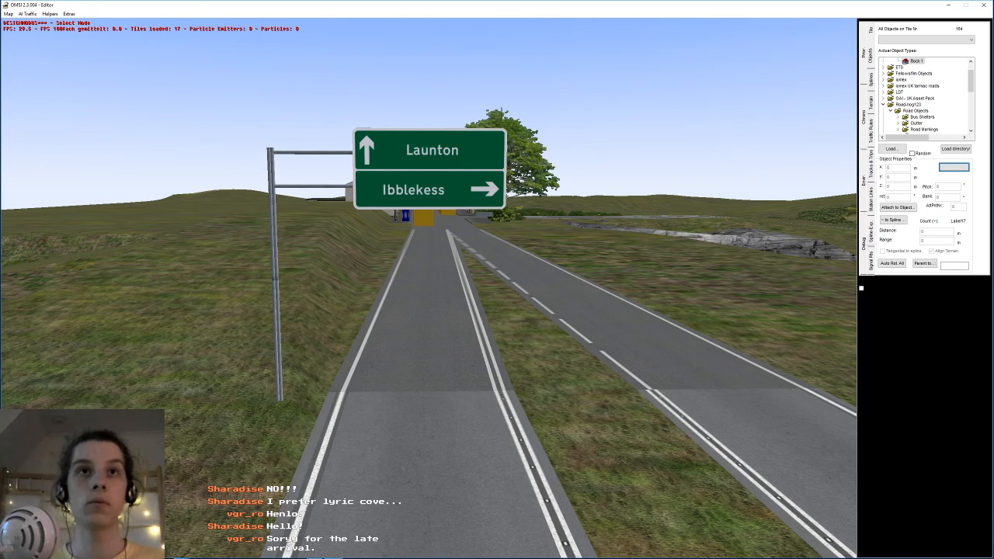
{"action": "scroll", "coordinate": [469, 187], "scroll_direction": "up", "scroll_amount": 4}
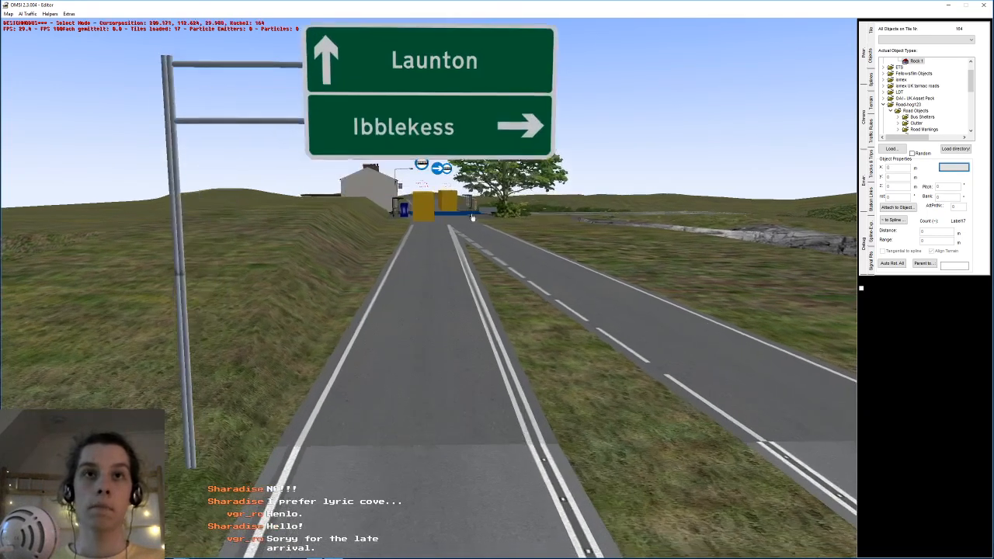
- Add Lyric Cove as a second line after Ibblekess in the Launton stack sign's label and deselect the sign
{"action": "scroll", "coordinate": [489, 196], "scroll_direction": "down", "scroll_amount": 4}
{"action": "middle_click_drag", "start_coordinate": [491, 194], "coordinate": [676, 474]}
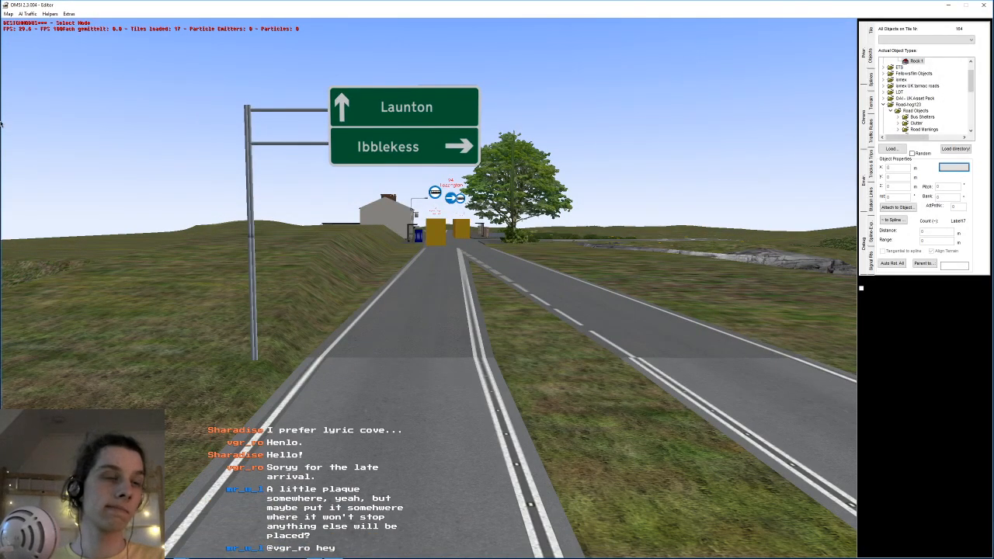
{"action": "middle_click_drag", "start_coordinate": [526, 268], "coordinate": [534, 180]}
{"action": "left_click", "coordinate": [534, 179]}
{"action": "left_click", "coordinate": [956, 167]}
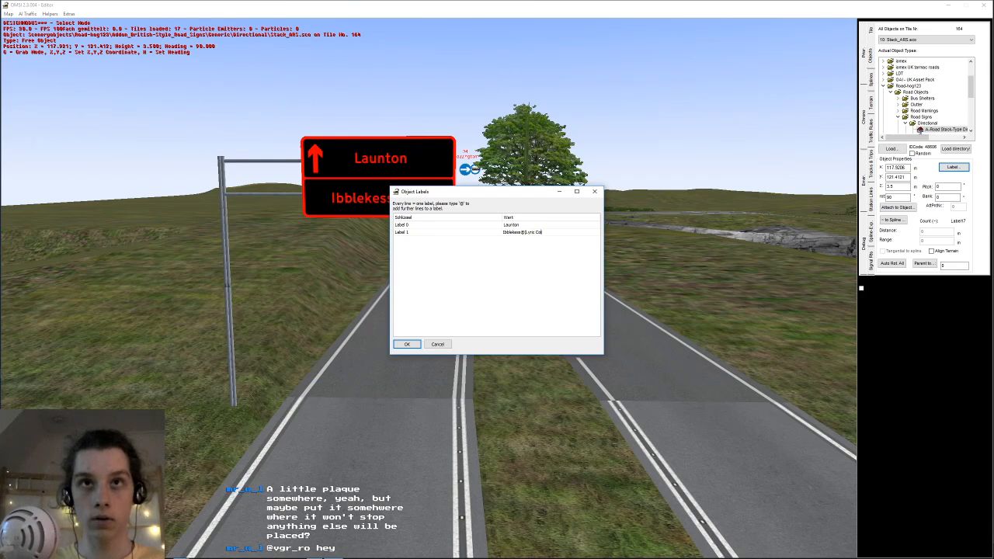
{"action": "left_click", "coordinate": [406, 343]}
{"action": "left_click", "coordinate": [614, 225]}
- Examine the Ibblekess flag sign at Kemborne Crossroads and the road section beside it
{"action": "middle_click_drag", "start_coordinate": [614, 225], "coordinate": [665, 193]}
{"action": "right_click_drag", "start_coordinate": [665, 193], "coordinate": [670, 249]}
{"action": "middle_click_drag", "start_coordinate": [670, 248], "coordinate": [669, 234]}
{"action": "key", "text": "Up"}
{"action": "middle_click_drag", "start_coordinate": [442, 259], "coordinate": [525, 341]}
{"action": "right_click_drag", "start_coordinate": [526, 342], "coordinate": [299, 319]}
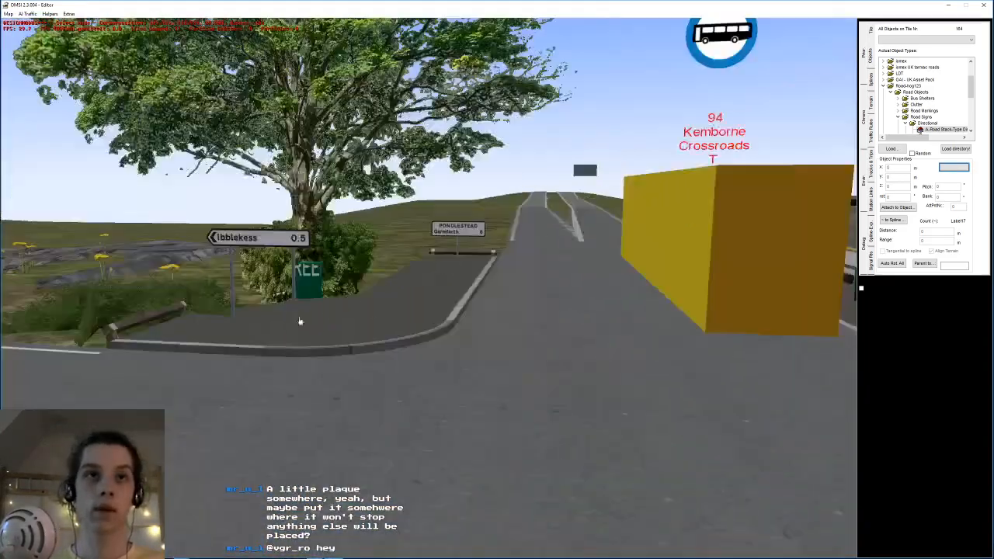
{"action": "key", "text": "Left"}
{"action": "middle_click_drag", "start_coordinate": [362, 326], "coordinate": [344, 334]}
{"action": "key", "text": "Left"}
{"action": "right_click_drag", "start_coordinate": [344, 333], "coordinate": [251, 333]}
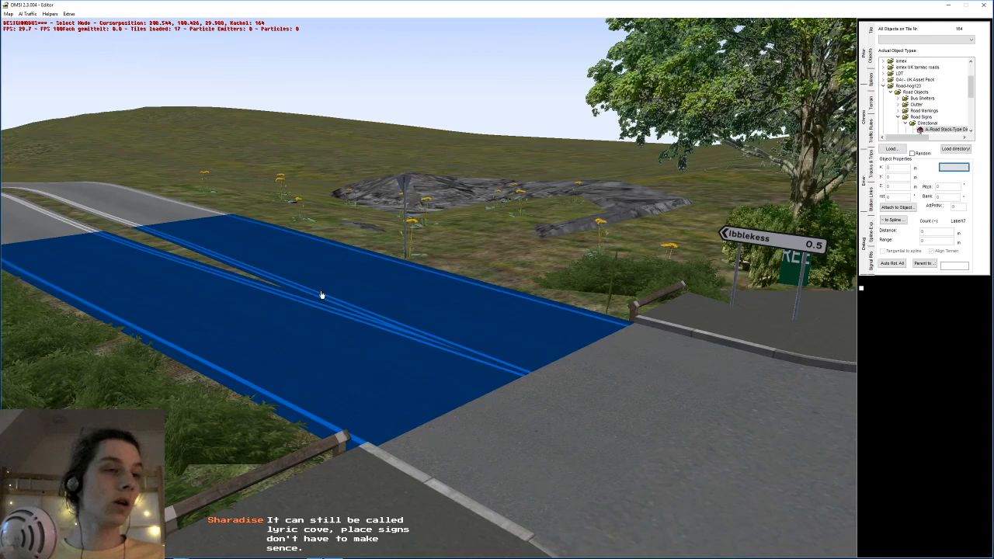
{"action": "right_click_drag", "start_coordinate": [323, 295], "coordinate": [370, 276]}
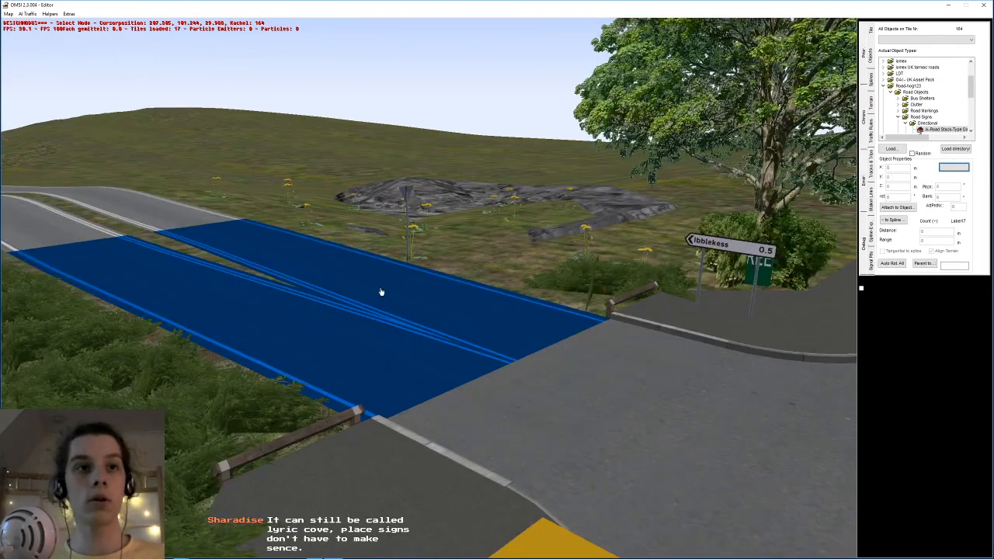
{"action": "middle_click_drag", "start_coordinate": [467, 270], "coordinate": [321, 277]}
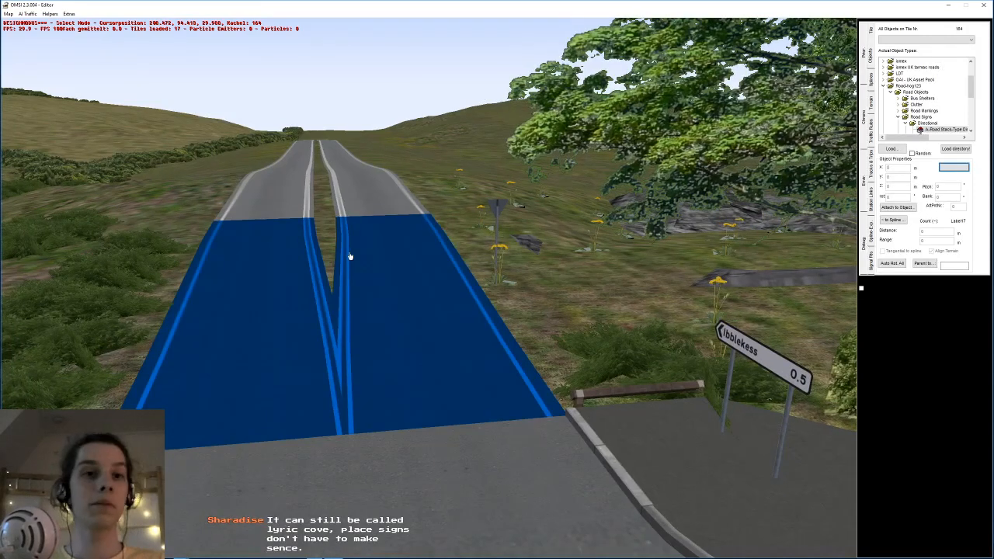
- Look over the road leaving the crossroads and the verge around the Kemborne Crossroads bus shelter
{"action": "middle_click_drag", "start_coordinate": [408, 315], "coordinate": [435, 307]}
{"action": "right_click_drag", "start_coordinate": [435, 306], "coordinate": [461, 260]}
{"action": "middle_click_drag", "start_coordinate": [462, 260], "coordinate": [402, 275]}
{"action": "right_click_drag", "start_coordinate": [401, 275], "coordinate": [427, 325]}
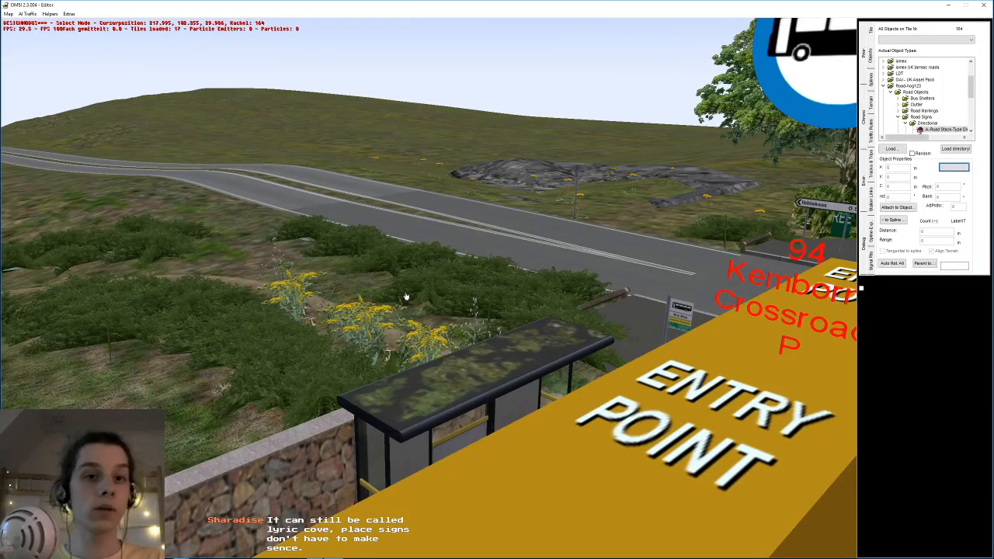
{"action": "middle_click_drag", "start_coordinate": [407, 297], "coordinate": [433, 284]}
{"action": "right_click_drag", "start_coordinate": [432, 284], "coordinate": [462, 360]}
{"action": "middle_click_drag", "start_coordinate": [461, 361], "coordinate": [452, 358]}
{"action": "right_click_drag", "start_coordinate": [452, 358], "coordinate": [500, 293]}
{"action": "middle_click_drag", "start_coordinate": [500, 293], "coordinate": [490, 292]}
{"action": "right_click_drag", "start_coordinate": [490, 293], "coordinate": [504, 283]}
{"action": "middle_click_drag", "start_coordinate": [504, 282], "coordinate": [479, 272]}
{"action": "right_click_drag", "start_coordinate": [479, 271], "coordinate": [433, 257]}
{"action": "middle_click_drag", "start_coordinate": [433, 257], "coordinate": [453, 273]}
{"action": "right_click_drag", "start_coordinate": [453, 272], "coordinate": [421, 233]}
- Follow the road from the crossroads to the Ibblekess 30 speed-limit sign and check its place name
{"action": "key", "text": "Up"}
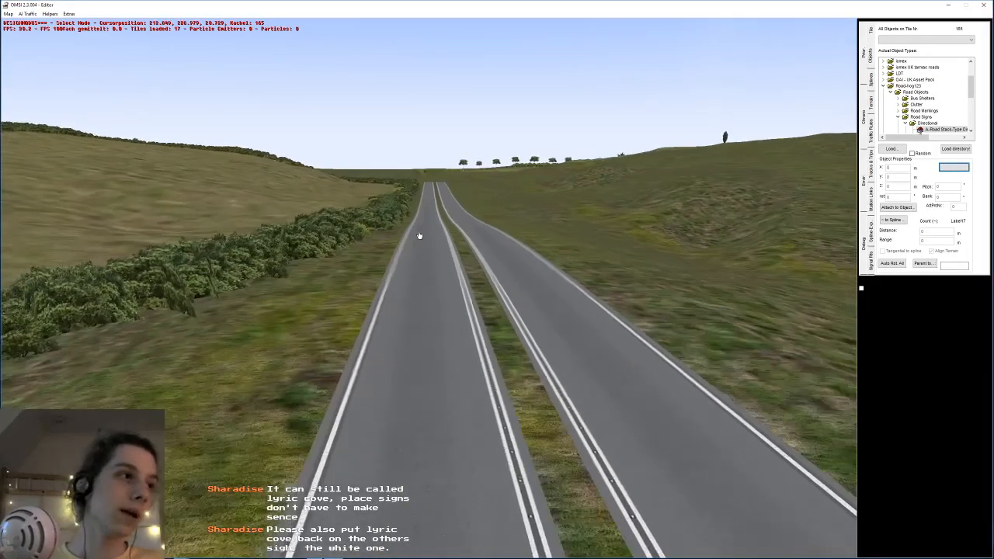
{"action": "key", "text": "Up"}
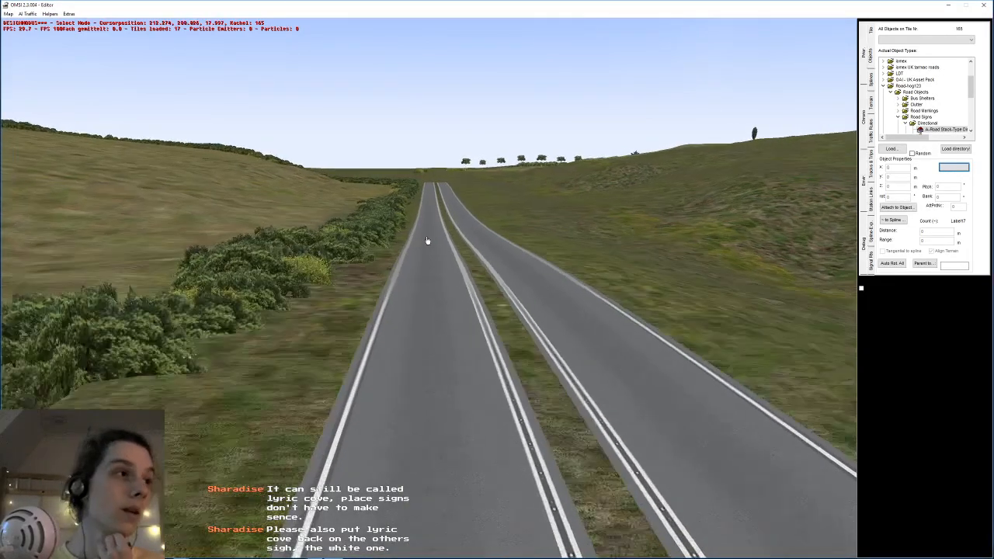
{"action": "key", "text": "Up"}
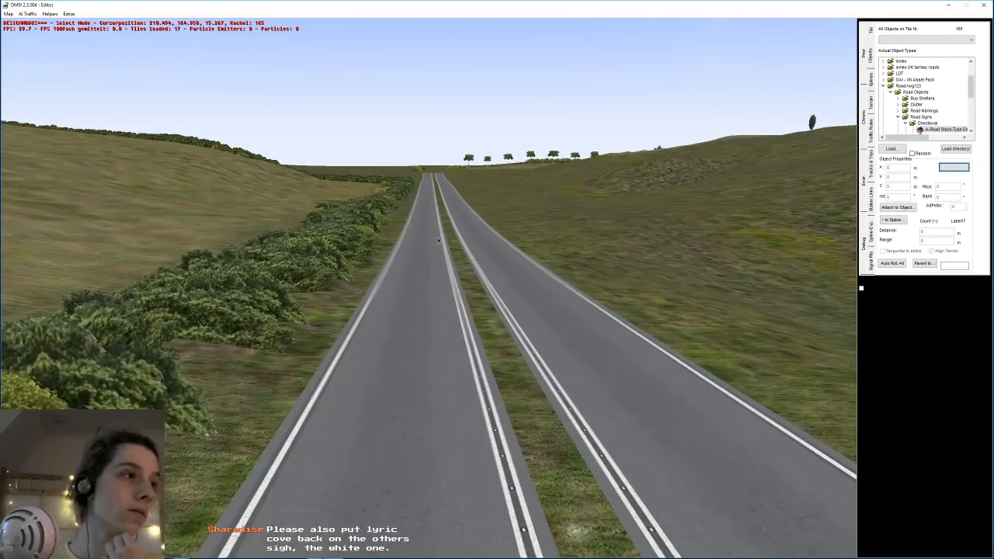
{"action": "key", "text": "Up"}
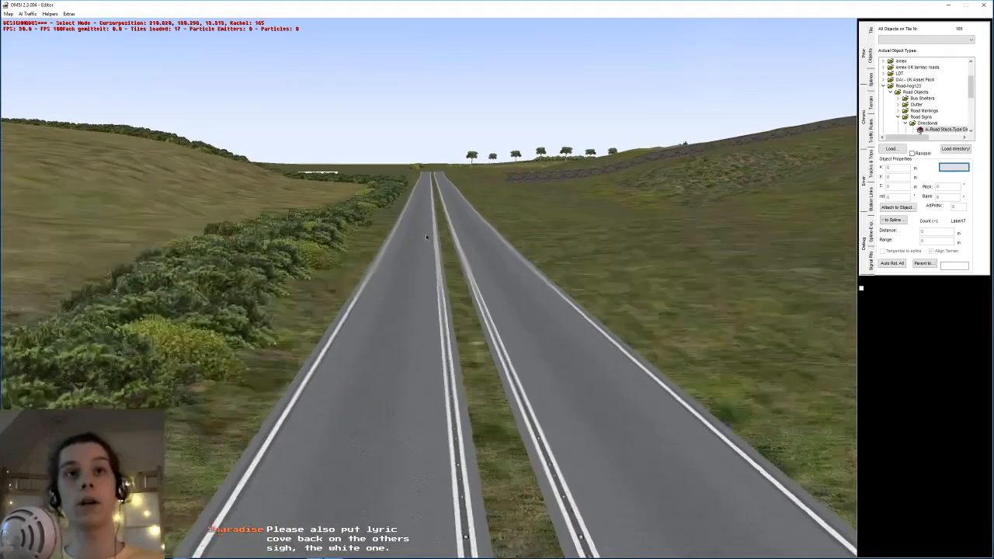
{"action": "key", "text": "Up"}
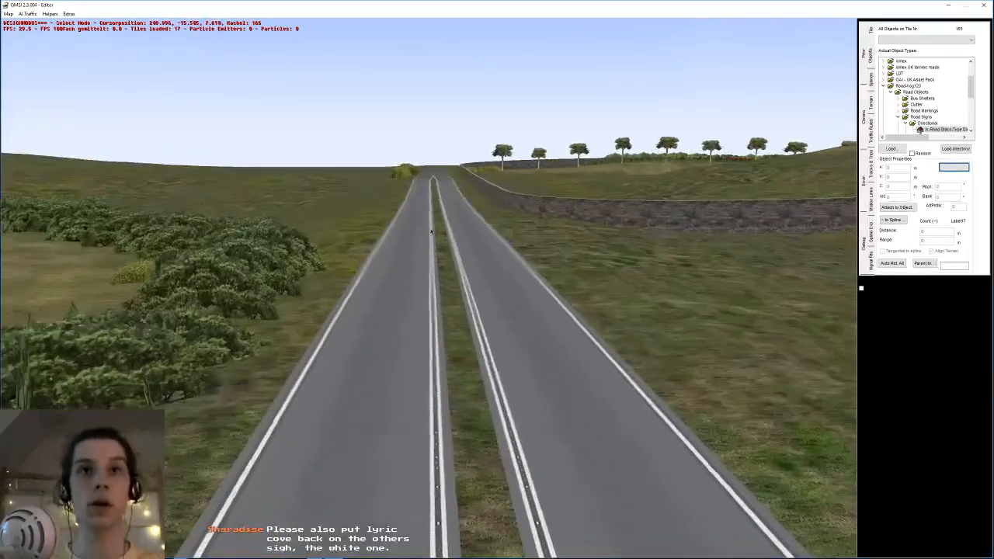
{"action": "key", "text": "Up"}
{"action": "middle_click_drag", "start_coordinate": [432, 232], "coordinate": [470, 329]}
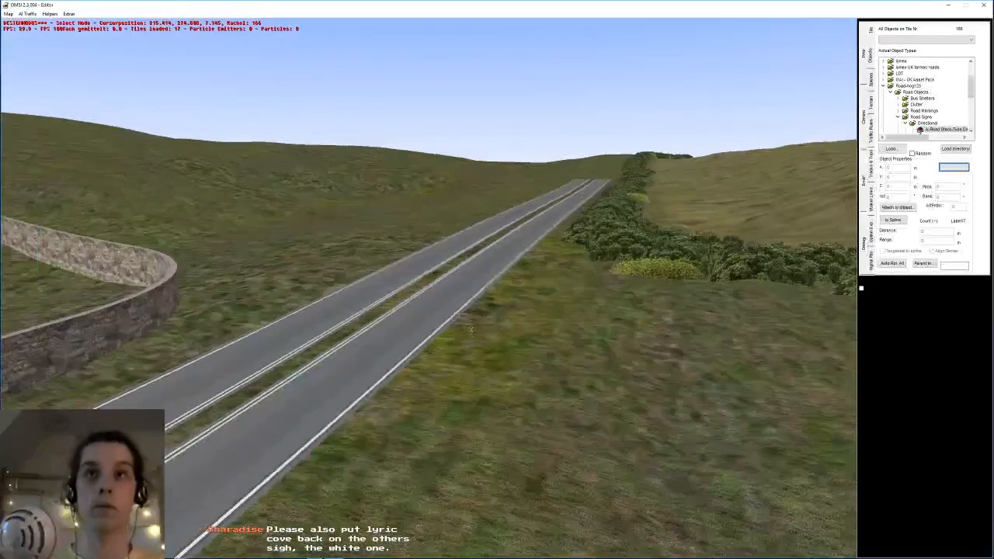
{"action": "middle_click_drag", "start_coordinate": [457, 359], "coordinate": [468, 373]}
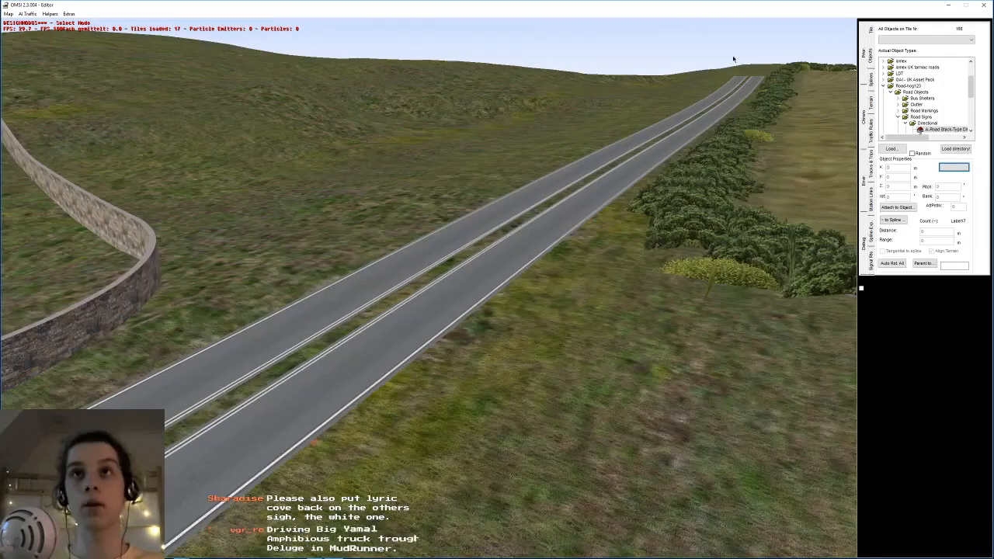
{"action": "middle_click_drag", "start_coordinate": [730, 109], "coordinate": [268, 257]}
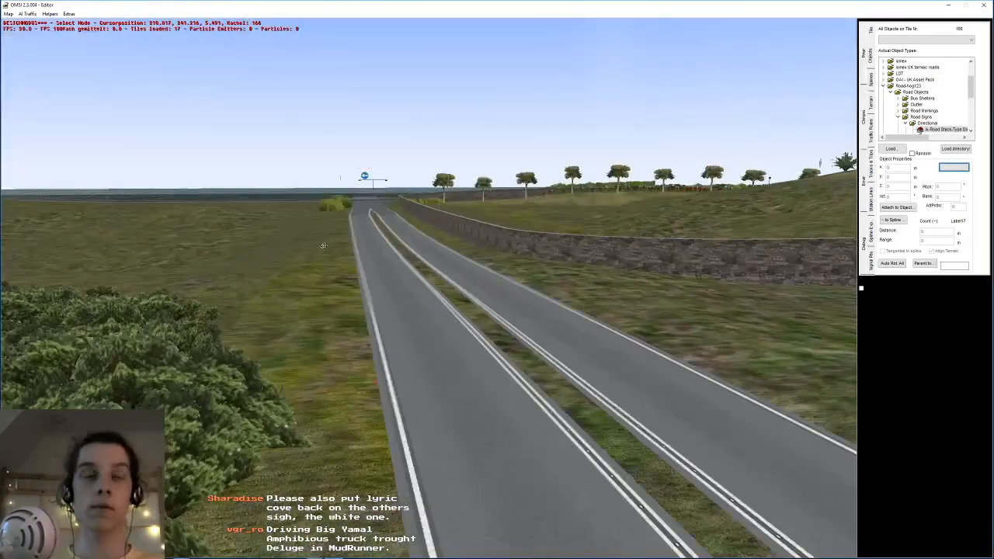
{"action": "key", "text": "Up"}
{"action": "right_click_drag", "start_coordinate": [388, 239], "coordinate": [412, 257]}
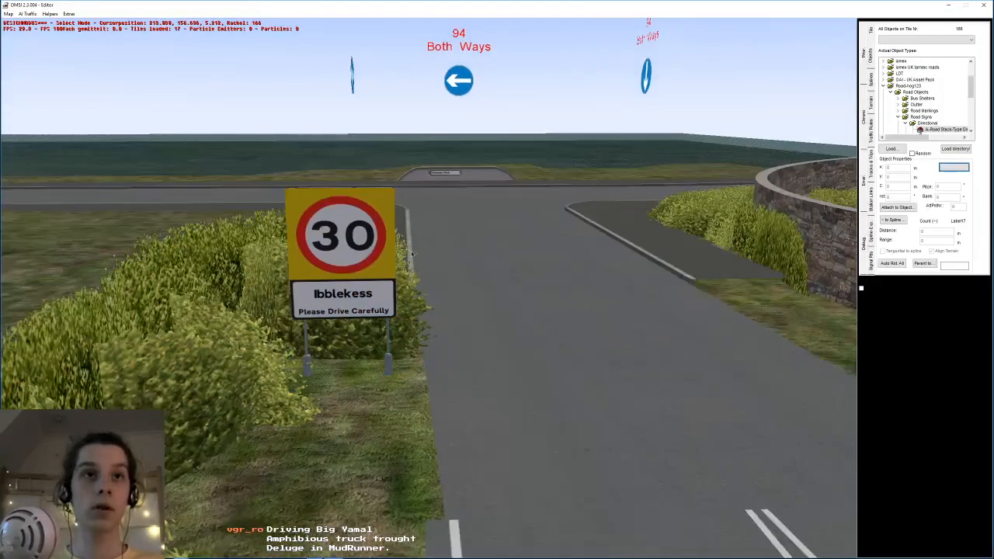
{"action": "right_click_drag", "start_coordinate": [487, 294], "coordinate": [466, 284]}
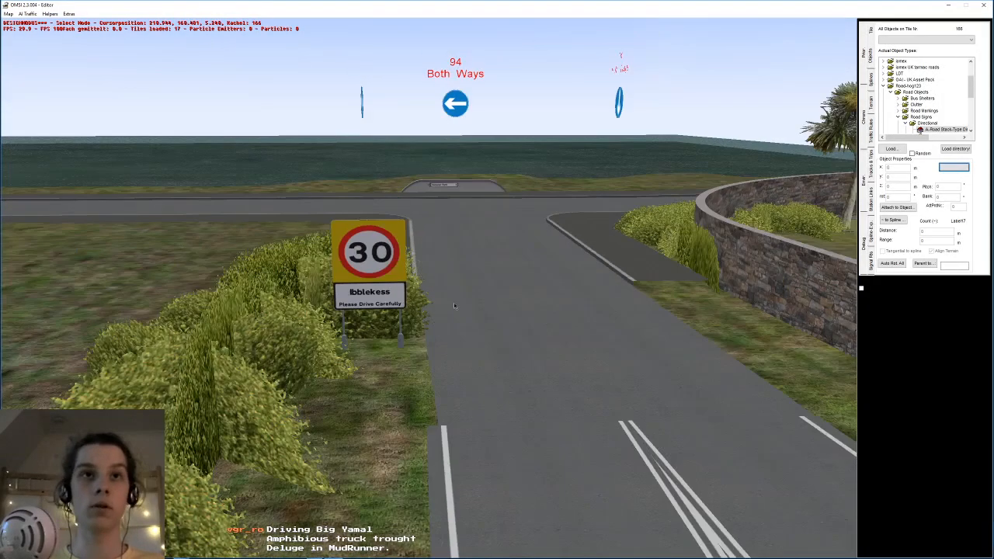
- Follow the coast road from the Ibblekess junction to the entrance sign of the caravan park
{"action": "right_click_drag", "start_coordinate": [433, 213], "coordinate": [437, 289]}
{"action": "right_click_drag", "start_coordinate": [420, 194], "coordinate": [400, 271]}
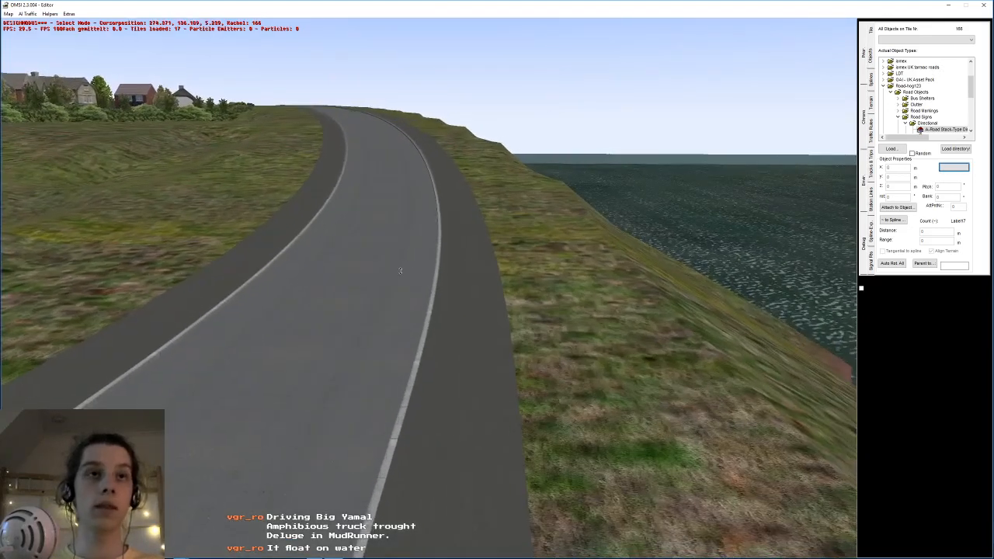
{"action": "right_click_drag", "start_coordinate": [318, 250], "coordinate": [540, 199]}
{"action": "right_click_drag", "start_coordinate": [295, 158], "coordinate": [361, 107]}
{"action": "right_click_drag", "start_coordinate": [638, 376], "coordinate": [632, 320]}
{"action": "right_click_drag", "start_coordinate": [368, 261], "coordinate": [330, 264]}
{"action": "right_click_drag", "start_coordinate": [535, 281], "coordinate": [447, 211]}
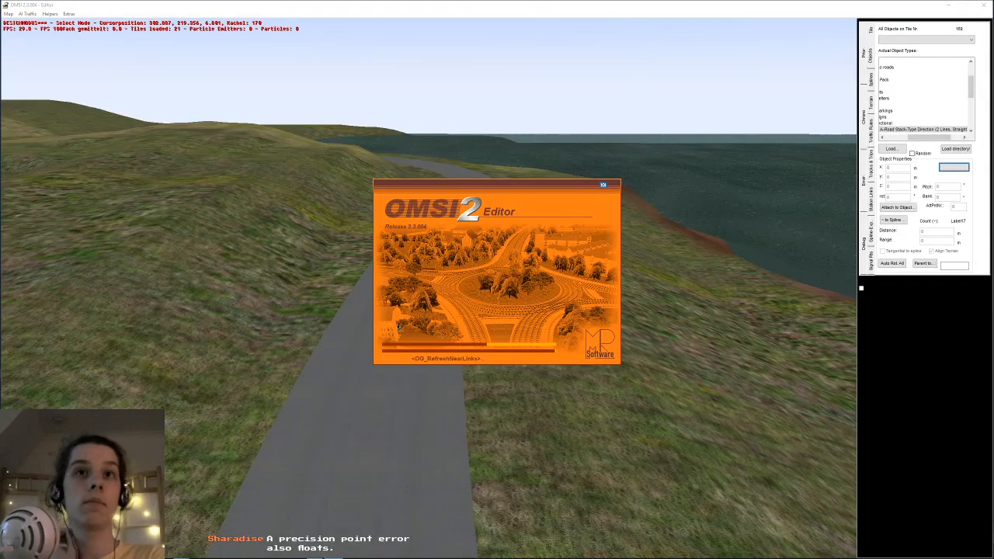
{"action": "right_click_drag", "start_coordinate": [426, 451], "coordinate": [361, 225]}
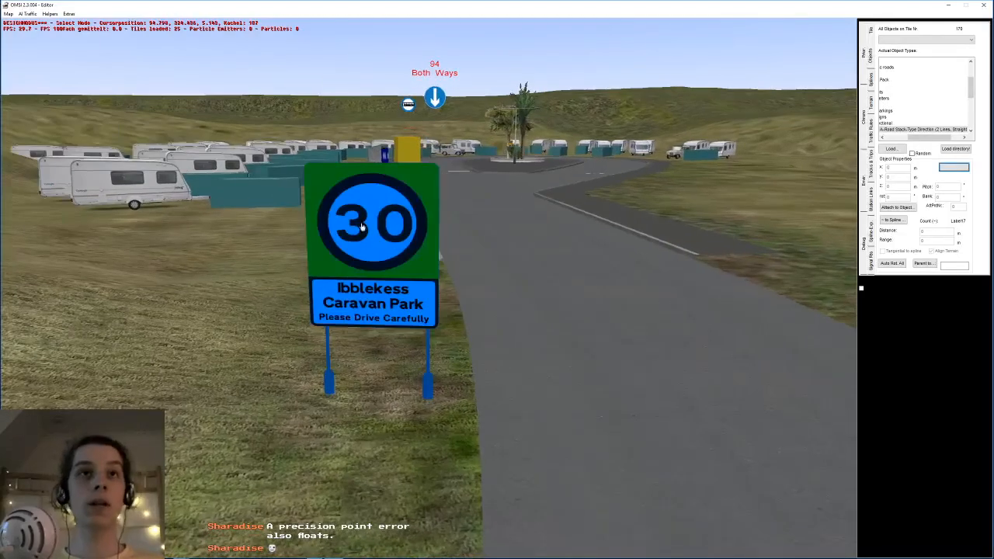
- Check the Ibblekess Caravan Park 30 sign, leave it deselected, and save the map
{"action": "left_click", "coordinate": [412, 208]}
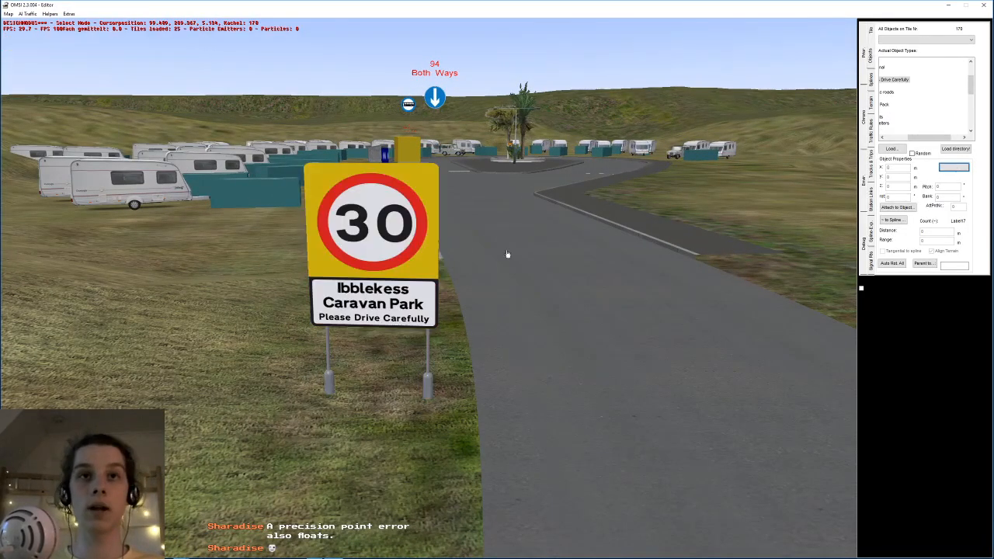
{"action": "middle_click_drag", "start_coordinate": [475, 229], "coordinate": [479, 233]}
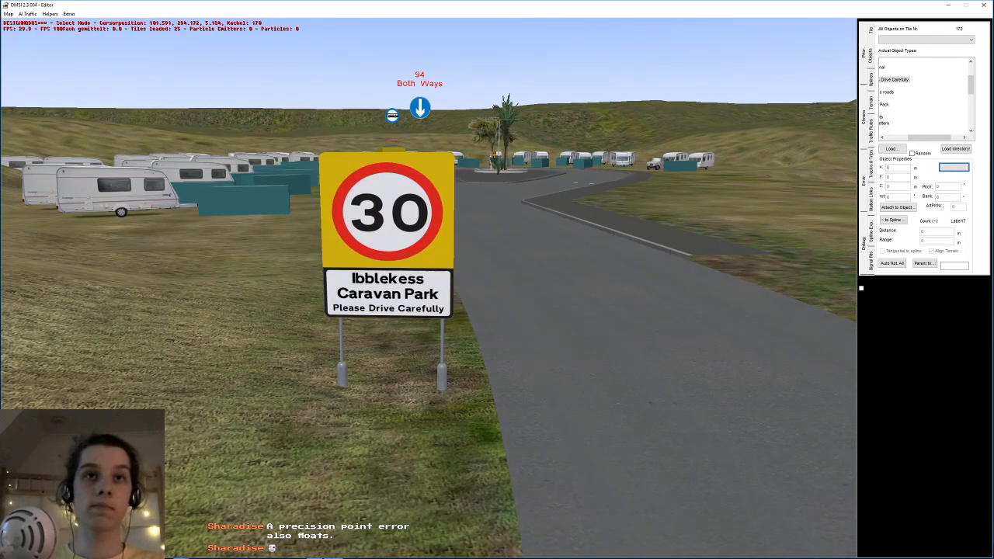
{"action": "middle_click_drag", "start_coordinate": [508, 252], "coordinate": [388, 242]}
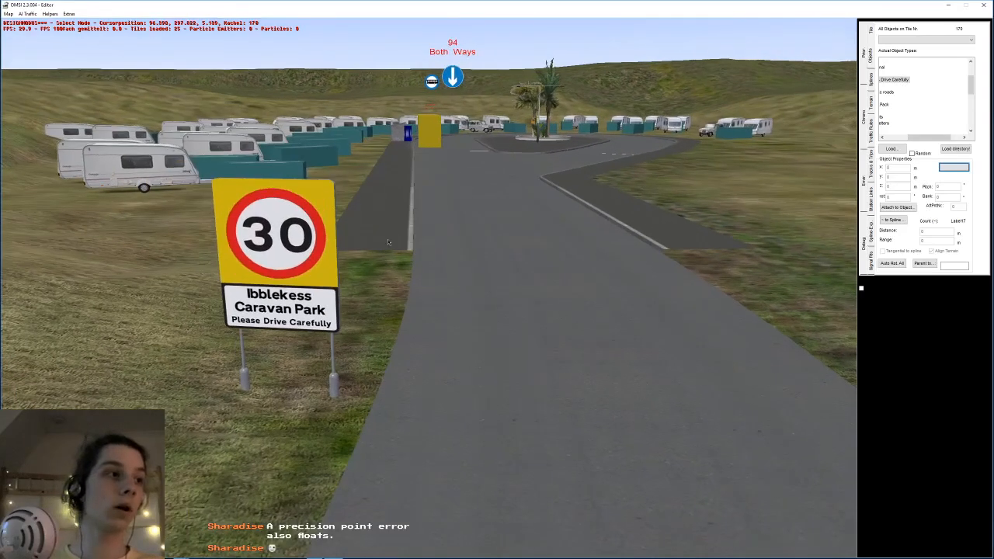
{"action": "key", "text": "ctrl+s"}
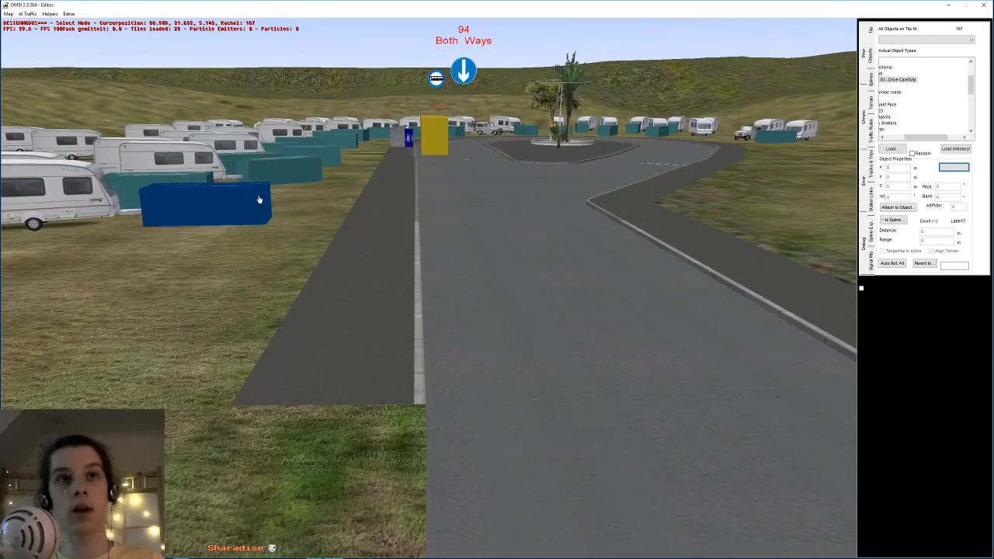
- Inspect the caravans and their car park markers beside the caravan park road, checking one marker's properties
{"action": "middle_click_drag", "start_coordinate": [260, 200], "coordinate": [434, 284]}
{"action": "middle_click_drag", "start_coordinate": [521, 405], "coordinate": [514, 376]}
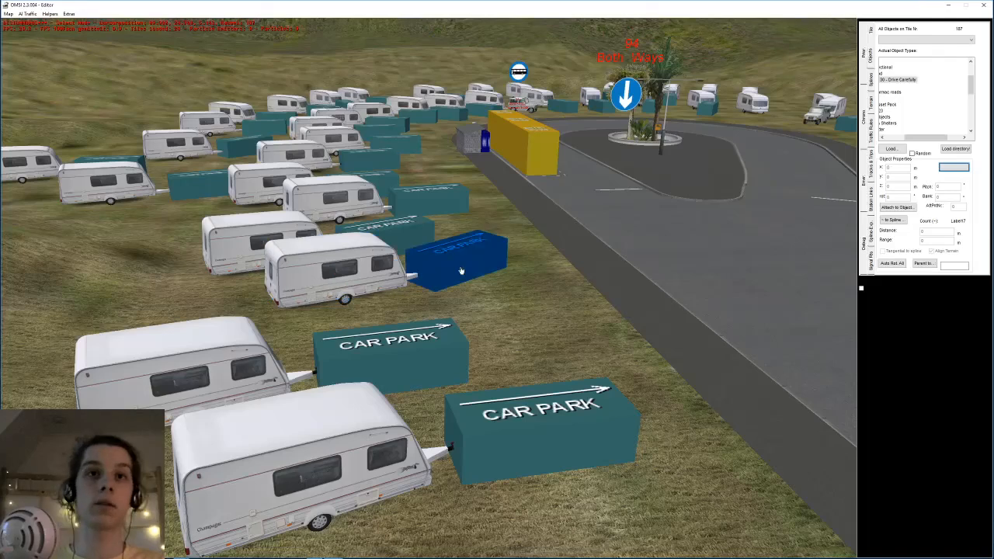
{"action": "left_click", "coordinate": [461, 271]}
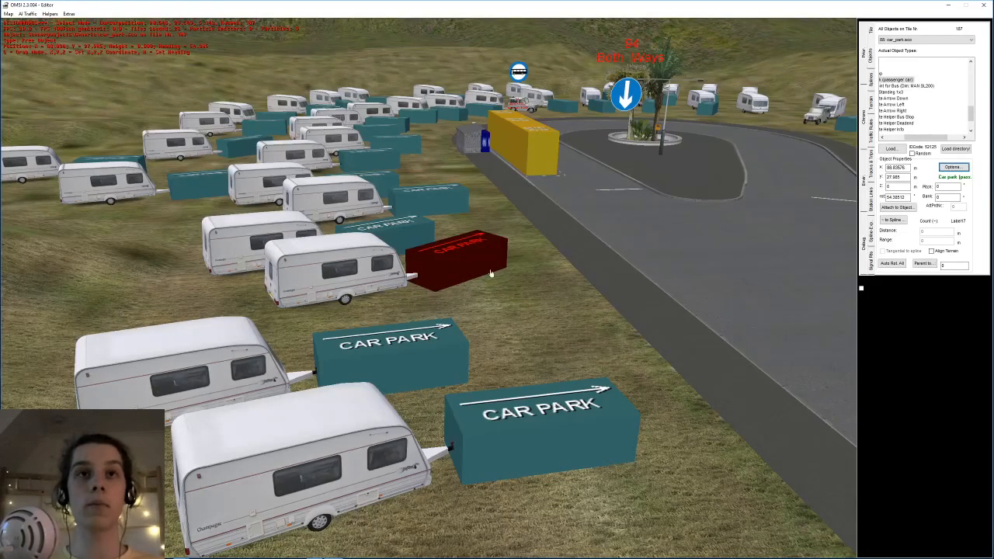
{"action": "left_click", "coordinate": [504, 301]}
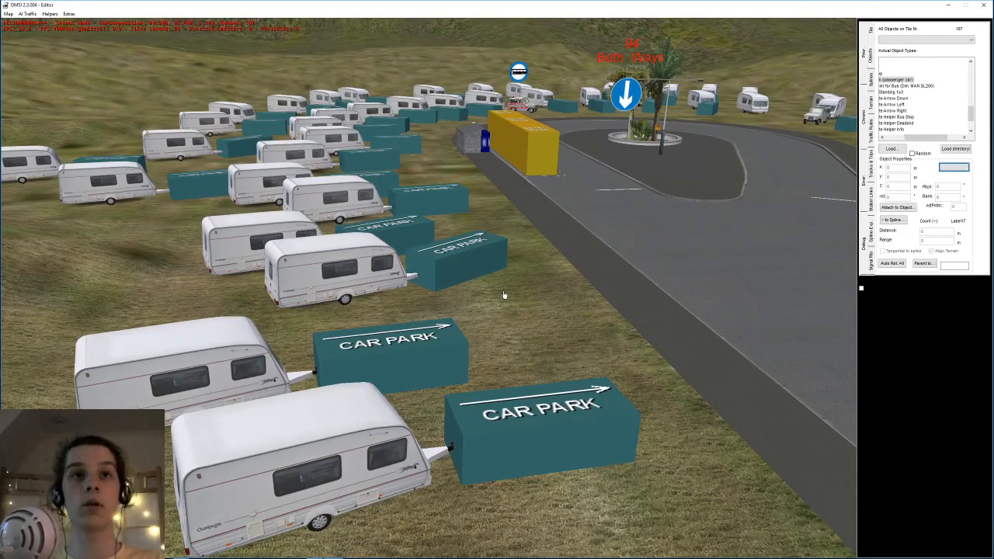
{"action": "middle_click_drag", "start_coordinate": [505, 268], "coordinate": [519, 167]}
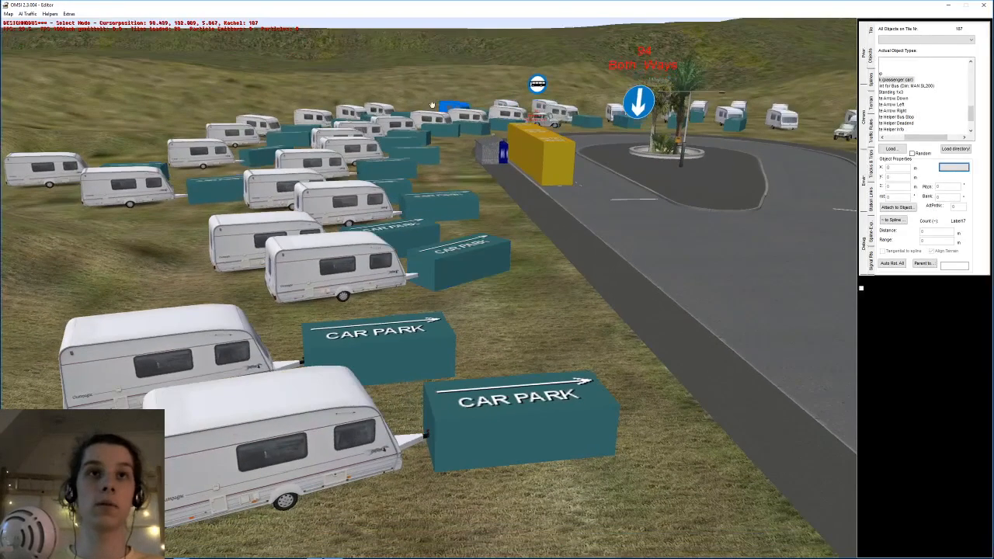
{"action": "scroll", "coordinate": [559, 342], "scroll_direction": "up", "scroll_amount": 2}
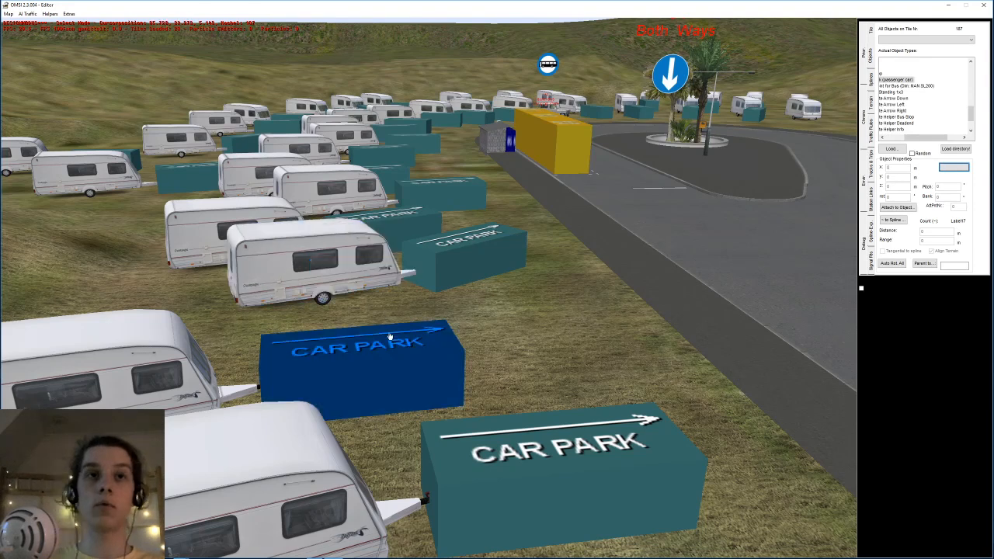
{"action": "scroll", "coordinate": [491, 293], "scroll_direction": "down", "scroll_amount": 2}
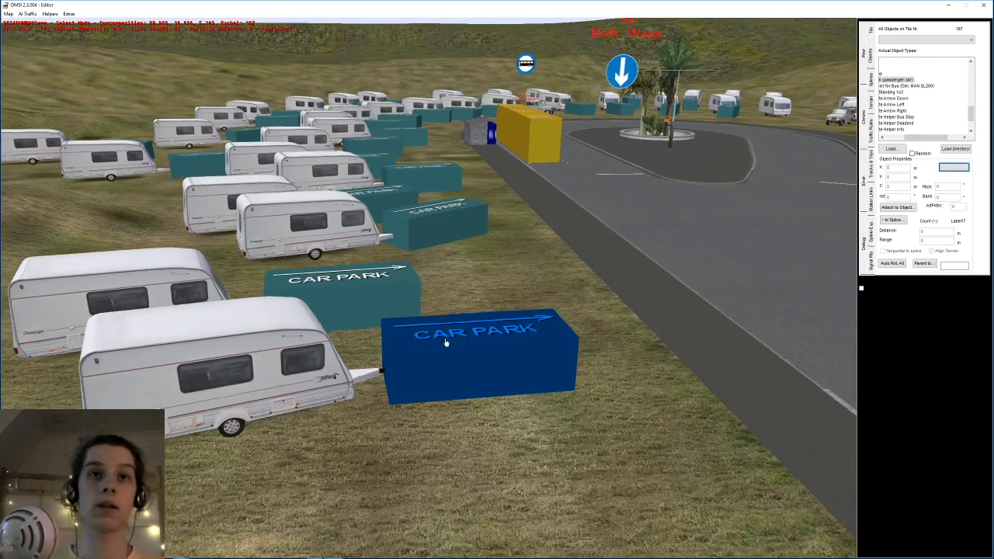
- Follow the coastal lane from the caravan park to the Ibblekess Playground bus stop
{"action": "middle_click_drag", "start_coordinate": [499, 164], "coordinate": [404, 203]}
{"action": "key", "text": "Up"}
{"action": "key", "text": "Up"}
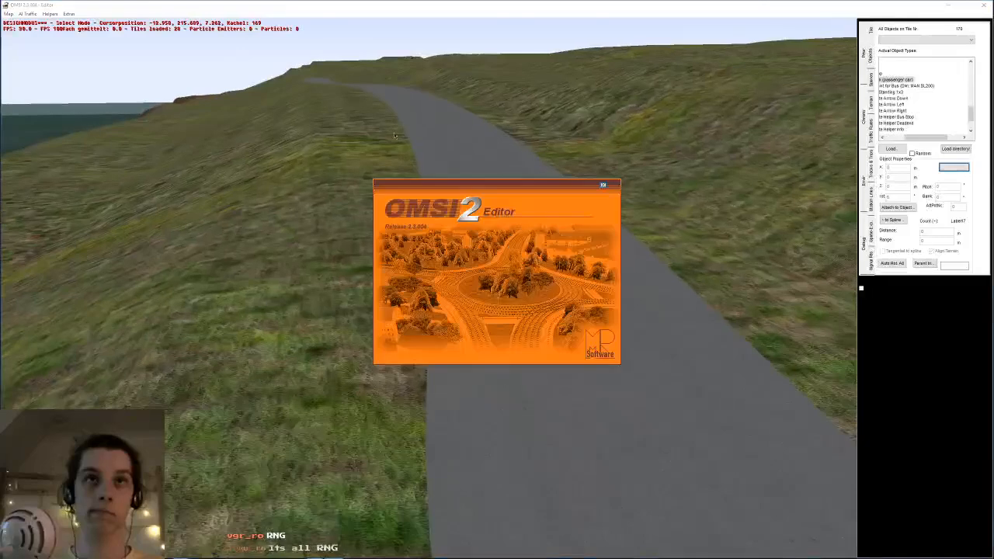
{"action": "key", "text": "Up"}
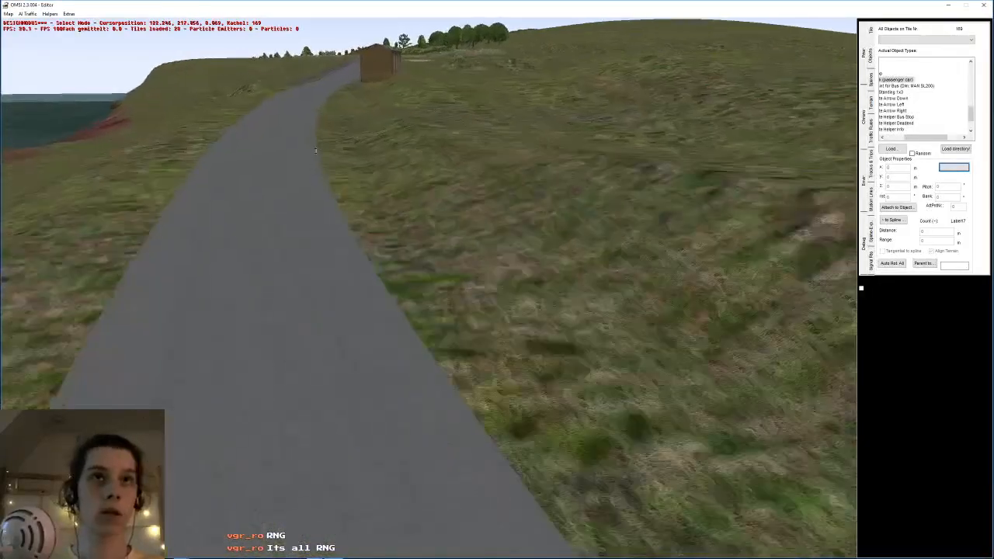
{"action": "key", "text": "Up"}
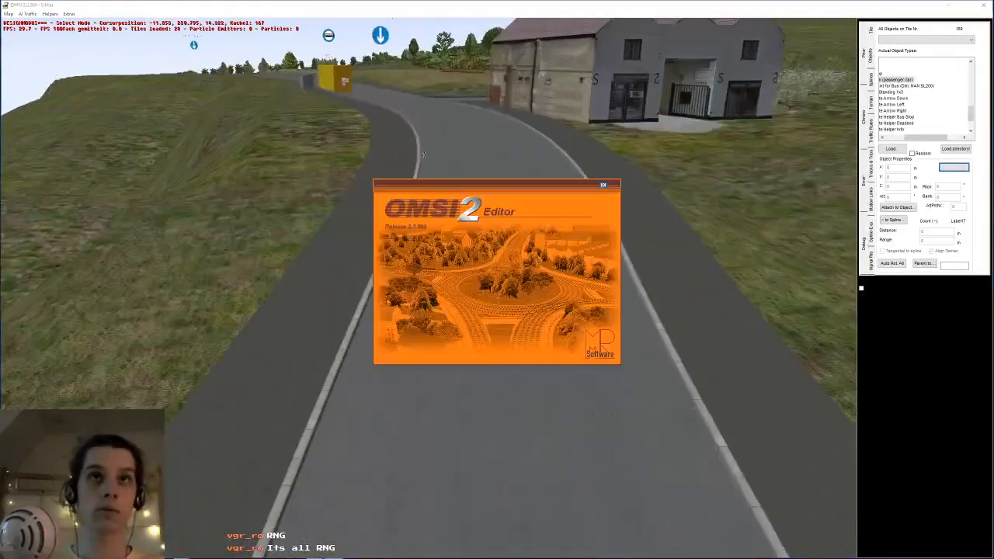
{"action": "key", "text": "Up"}
{"action": "middle_click_drag", "start_coordinate": [326, 162], "coordinate": [484, 170]}
{"action": "left_click_drag", "start_coordinate": [484, 170], "coordinate": [451, 161]}
{"action": "key", "text": "Up"}
- Examine the Ibblekess Playground bus shelter and the swings on the grass opposite
{"action": "middle_click_drag", "start_coordinate": [451, 160], "coordinate": [595, 170]}
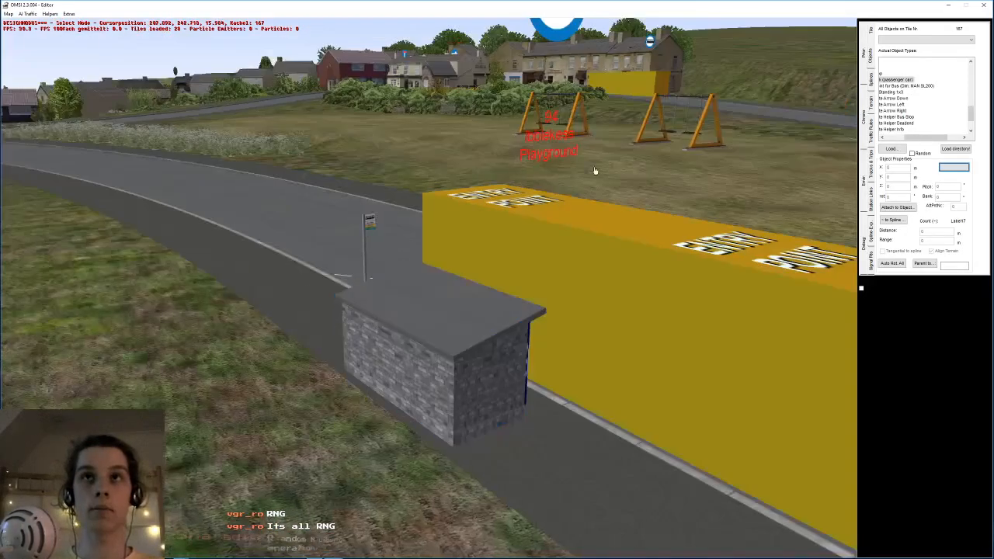
{"action": "middle_click_drag", "start_coordinate": [632, 123], "coordinate": [660, 129]}
{"action": "left_click_drag", "start_coordinate": [660, 129], "coordinate": [140, 406]}
{"action": "middle_click_drag", "start_coordinate": [139, 407], "coordinate": [355, 217]}
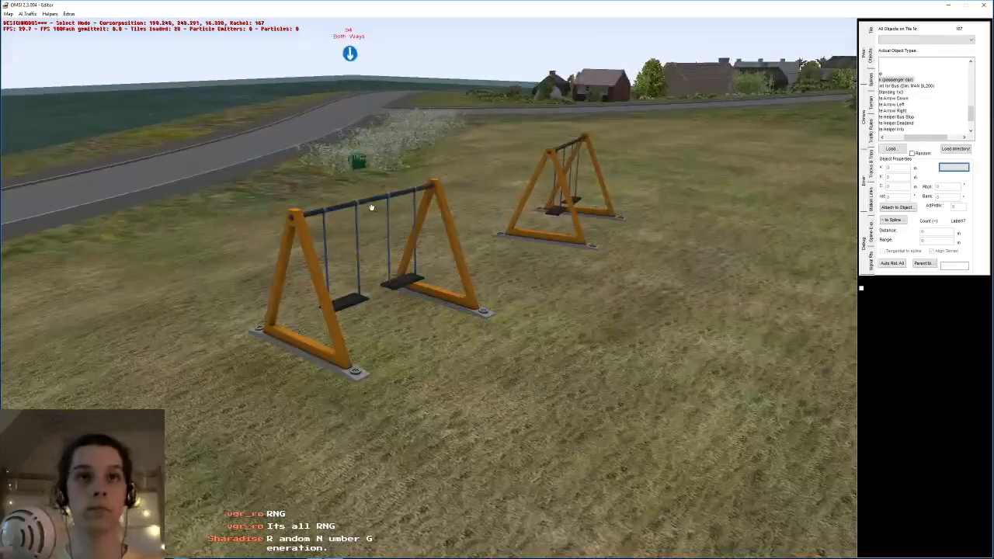
- Follow the coastal road from the playground swings to the zebra crossing beside the palm-lined stone wall
{"action": "key", "text": "Up"}
{"action": "mouse_move", "coordinate": [393, 193]}
{"action": "middle_mouse_down"}
{"action": "mouse_move", "coordinate": [345, 239]}
{"action": "mouse_move", "coordinate": [368, 328]}
{"action": "mouse_move", "coordinate": [392, 205]}
{"action": "middle_mouse_up"}
{"action": "key", "text": "Up"}
{"action": "key", "text": "Up"}
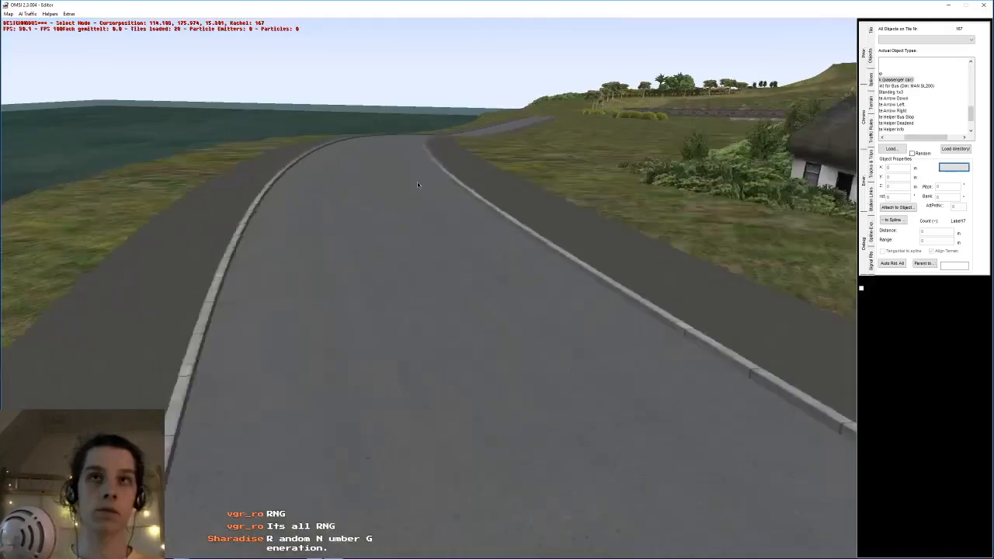
{"action": "key", "text": "Up"}
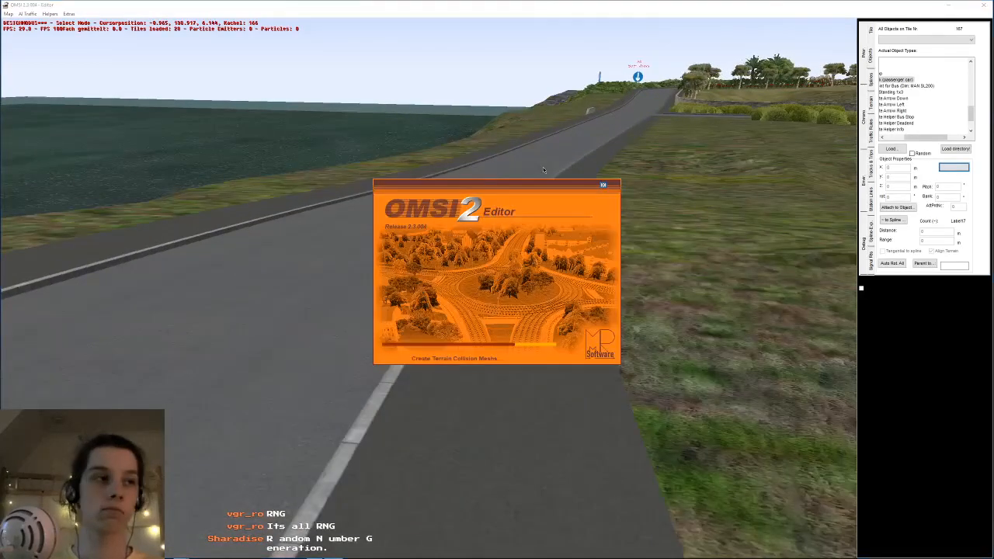
{"action": "key", "text": "Up"}
{"action": "middle_click_drag", "start_coordinate": [577, 184], "coordinate": [477, 195]}
{"action": "key", "text": "Up"}
{"action": "key", "text": "Down"}
{"action": "key", "text": "Up"}
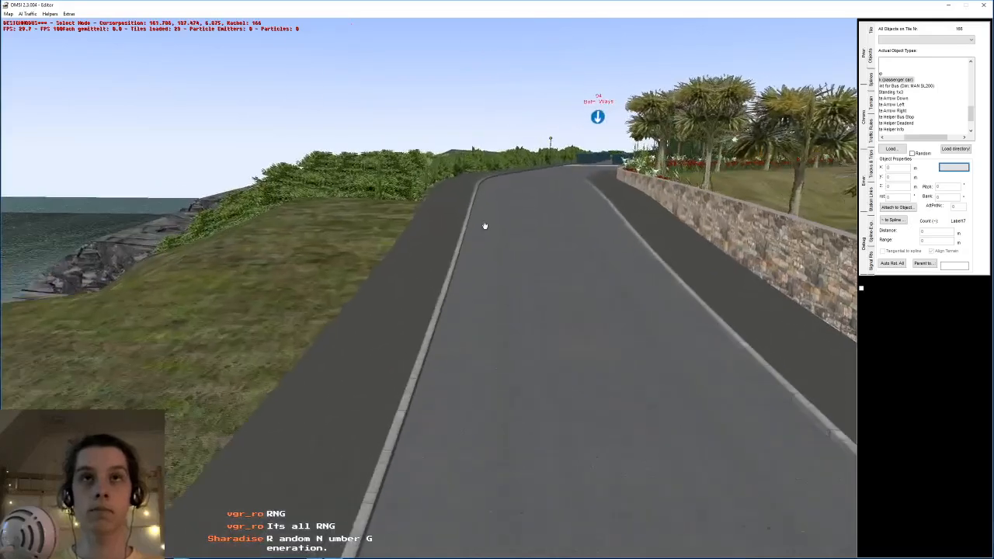
{"action": "key", "text": "Up"}
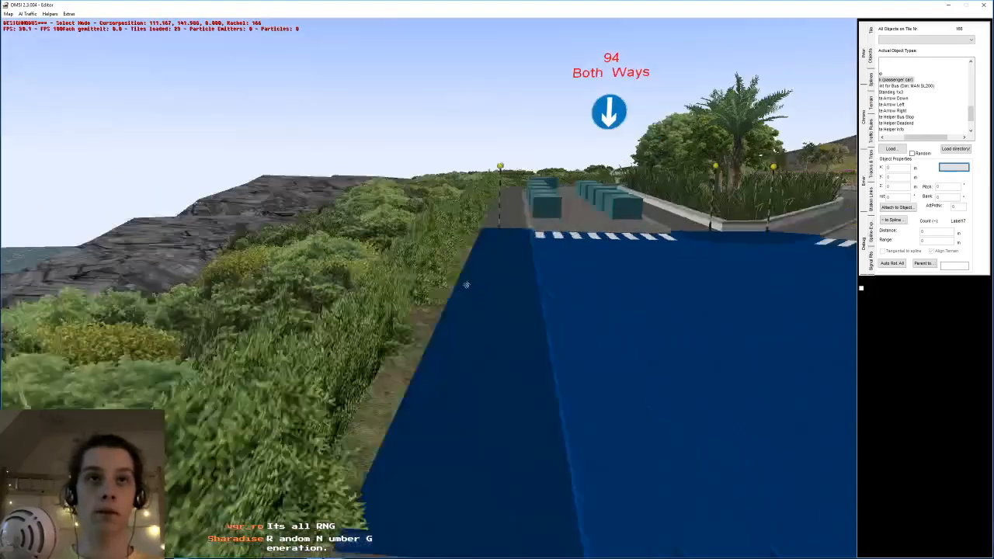
- Survey the crossing area and the cobbled turning circle in front of the white semi-detached houses
{"action": "middle_click_drag", "start_coordinate": [467, 285], "coordinate": [514, 242]}
{"action": "middle_click_drag", "start_coordinate": [520, 284], "coordinate": [454, 299]}
{"action": "key", "text": "Up"}
{"action": "key", "text": "Up"}
{"action": "key", "text": "Up"}
{"action": "middle_click_drag", "start_coordinate": [488, 270], "coordinate": [591, 272]}
{"action": "middle_click_drag", "start_coordinate": [431, 293], "coordinate": [414, 216]}
{"action": "key", "text": "Up"}
{"action": "key", "text": "Up"}
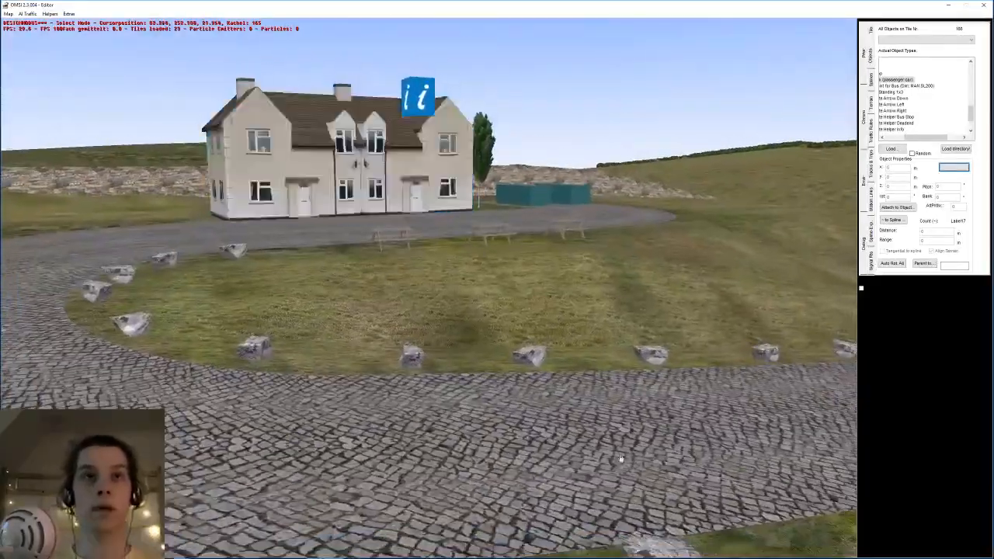
- Return from the cobbled turning circle to the bus stop flag beside the flower-lined stone wall
{"action": "key", "text": "Down"}
{"action": "middle_click_drag", "start_coordinate": [621, 458], "coordinate": [474, 211]}
{"action": "key", "text": "Down"}
{"action": "key", "text": "Up"}
{"action": "key", "text": "Left"}
{"action": "key", "text": "Up"}
{"action": "key", "text": "Up"}
{"action": "key", "text": "Left"}
{"action": "key", "text": "Right"}
{"action": "key", "text": "Down"}
{"action": "key", "text": "Down"}
{"action": "key", "text": "Up"}
{"action": "key", "text": "Down"}
{"action": "key", "text": "Up"}
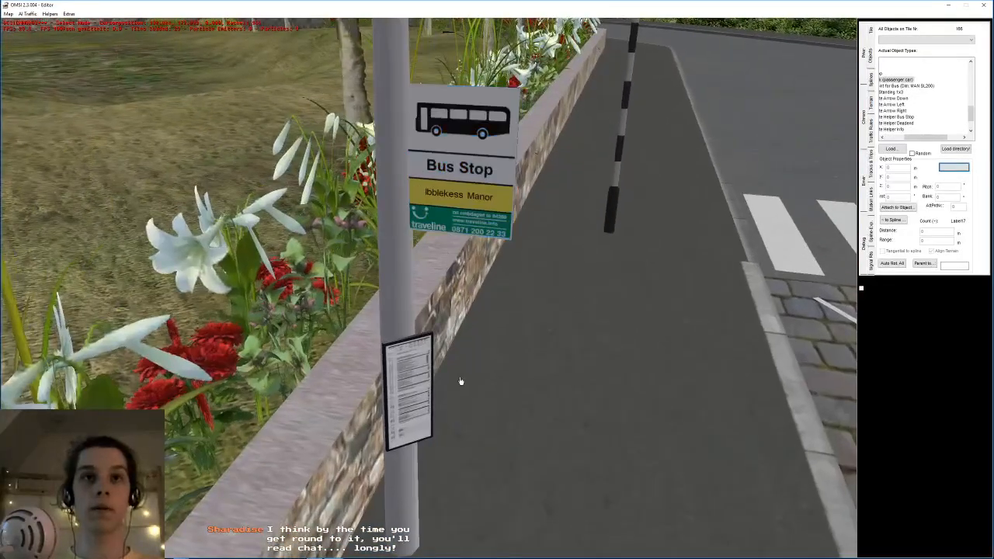
- Examine the Ibblekess Manor bus stop flag, its shelter and entry point boxes, and continue to Kemborne Crossroads
{"action": "scroll", "coordinate": [458, 235], "scroll_direction": "down", "scroll_amount": 3}
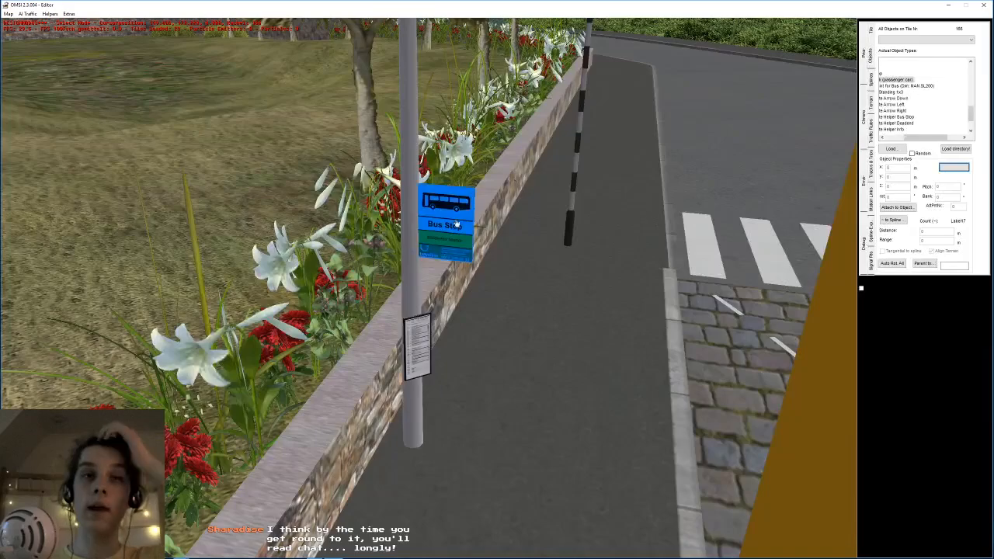
{"action": "scroll", "coordinate": [438, 323], "scroll_direction": "down", "scroll_amount": 5}
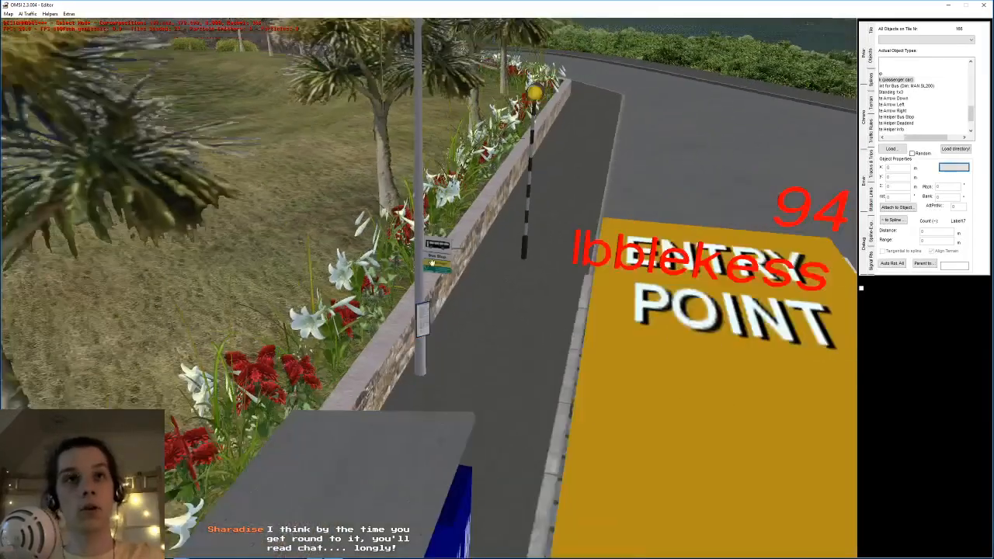
{"action": "middle_click_drag", "start_coordinate": [434, 242], "coordinate": [480, 230]}
{"action": "scroll", "coordinate": [447, 239], "scroll_direction": "down", "scroll_amount": 2}
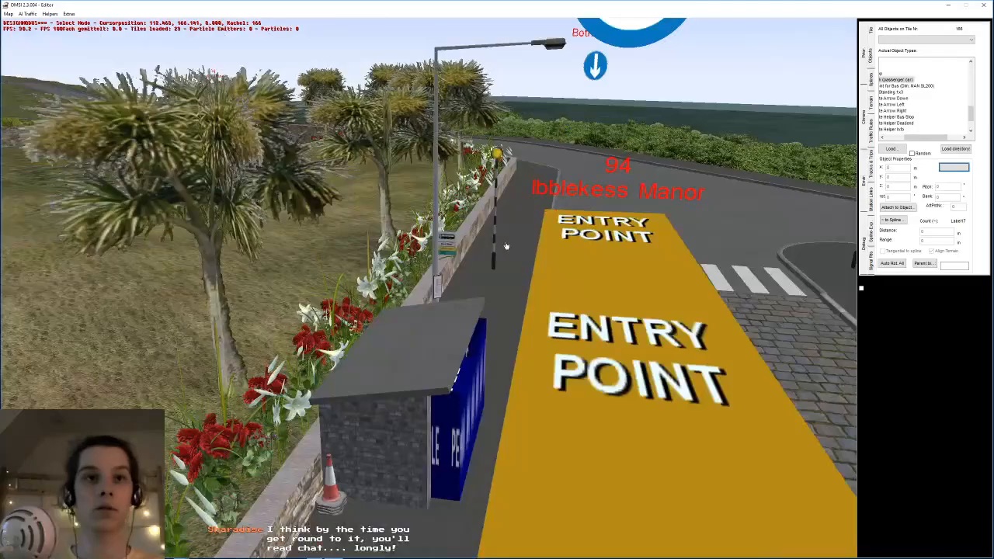
{"action": "scroll", "coordinate": [497, 232], "scroll_direction": "up", "scroll_amount": 5}
{"action": "middle_click_drag", "start_coordinate": [490, 228], "coordinate": [431, 296]}
{"action": "scroll", "coordinate": [436, 223], "scroll_direction": "up", "scroll_amount": 3}
{"action": "scroll", "coordinate": [430, 296], "scroll_direction": "up", "scroll_amount": 3}
{"action": "scroll", "coordinate": [430, 296], "scroll_direction": "down", "scroll_amount": 3}
{"action": "middle_click_drag", "start_coordinate": [425, 215], "coordinate": [352, 138]}
{"action": "scroll", "coordinate": [351, 138], "scroll_direction": "up", "scroll_amount": 6}
{"action": "middle_click_drag", "start_coordinate": [377, 262], "coordinate": [635, 355]}
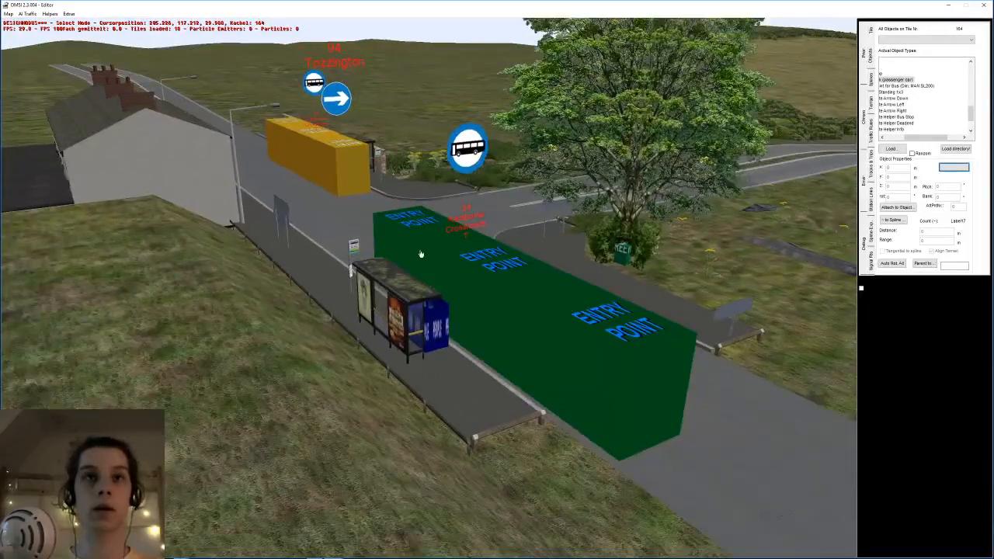
- Inspect the Kemborne Crossroads bus stops, their shelters and the neighbouring houses and roads
{"action": "left_click", "coordinate": [429, 366]}
{"action": "middle_click_drag", "start_coordinate": [430, 366], "coordinate": [451, 245]}
{"action": "left_click", "coordinate": [567, 161]}
{"action": "left_click", "coordinate": [410, 272]}
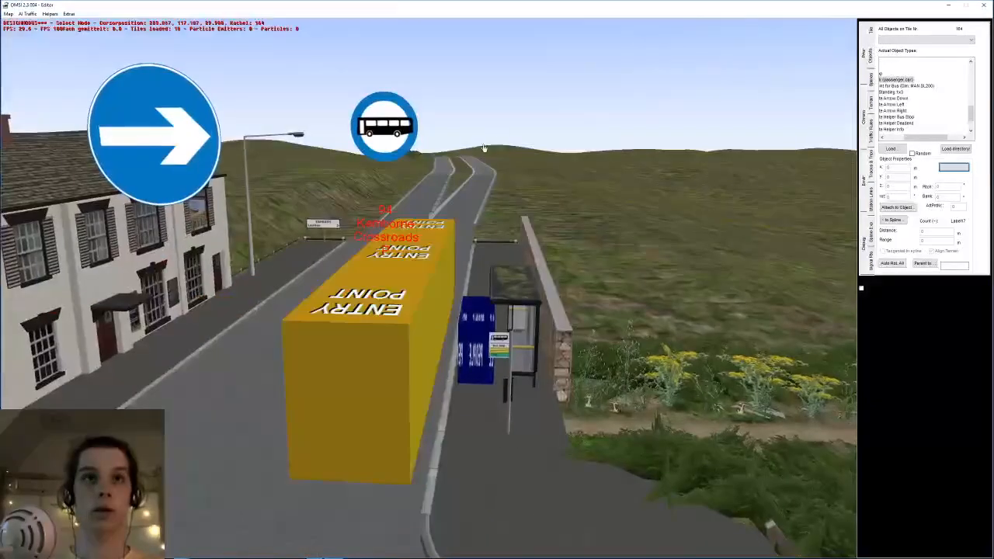
{"action": "left_click", "coordinate": [487, 158]}
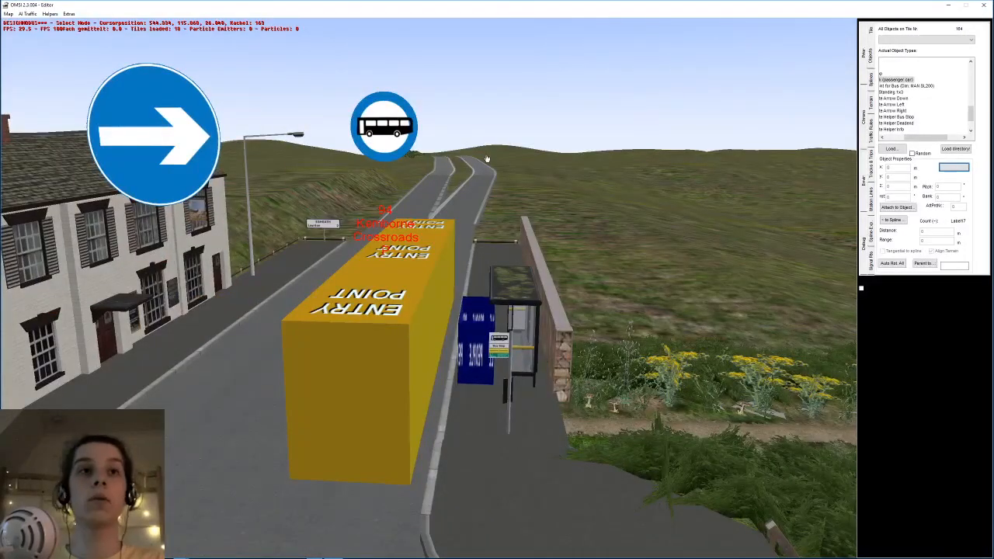
{"action": "middle_click_drag", "start_coordinate": [449, 197], "coordinate": [323, 191]}
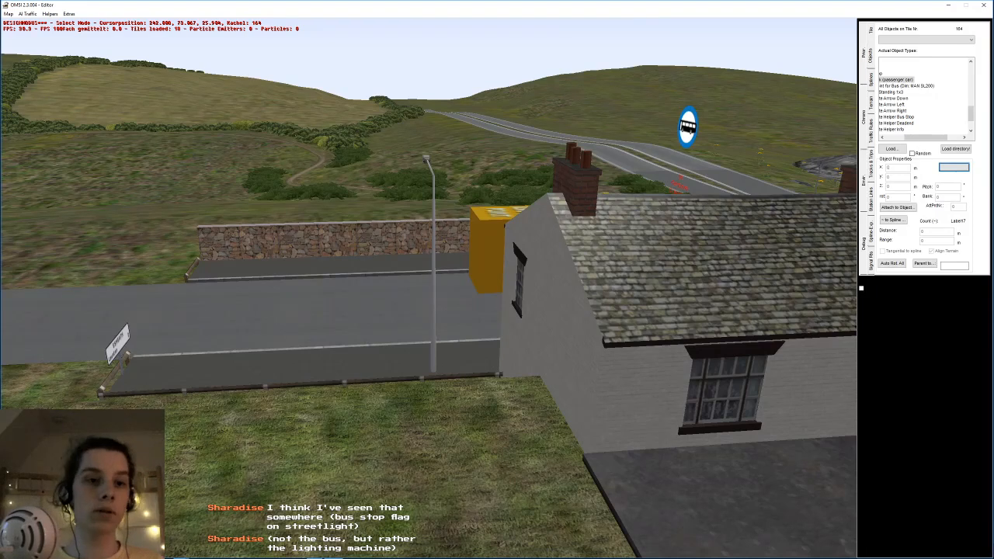
{"action": "left_click", "coordinate": [532, 297]}
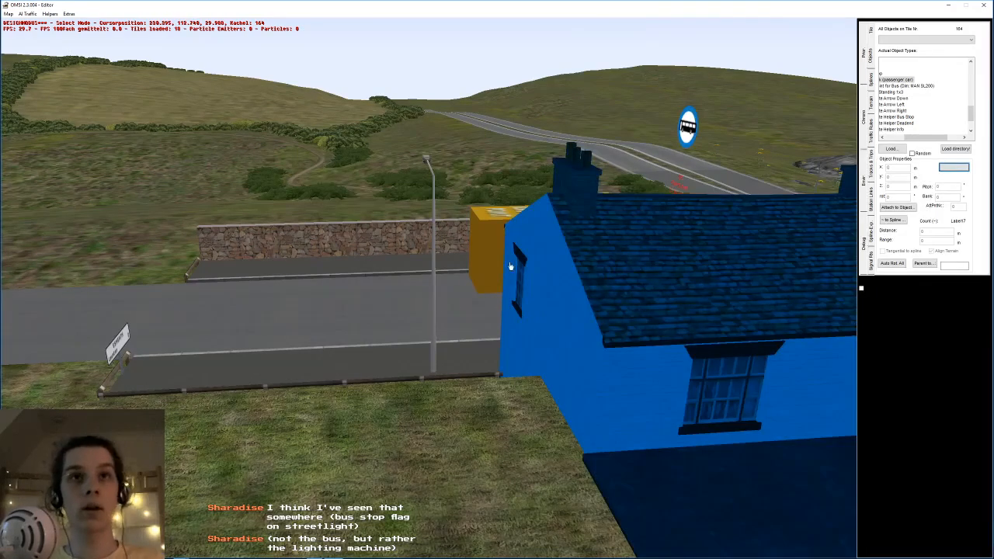
- Follow the road from the crossroads down to the Ibblekess 30 sign, and inspect the coastal junction and grass verges
{"action": "key", "text": "Up"}
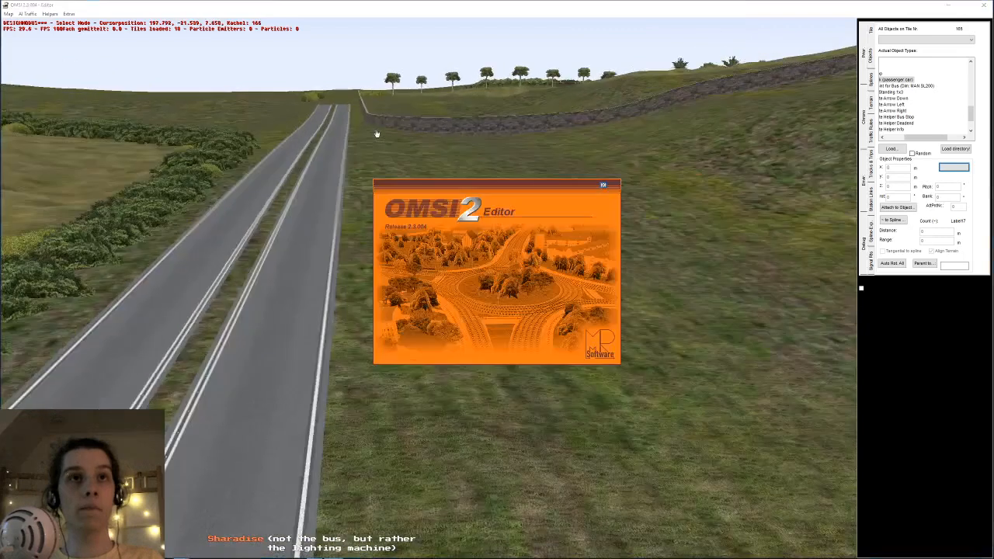
{"action": "key", "text": "Up"}
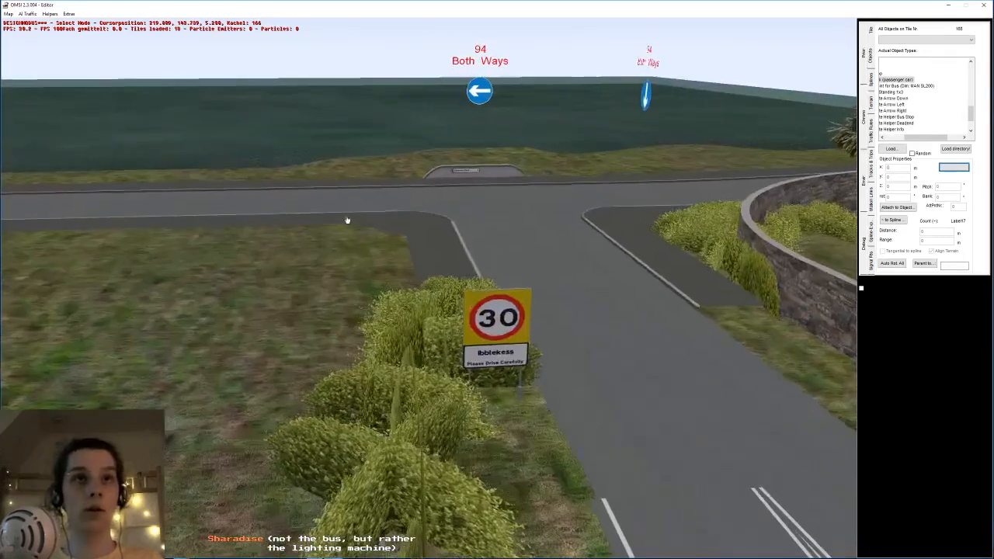
{"action": "key", "text": "Left"}
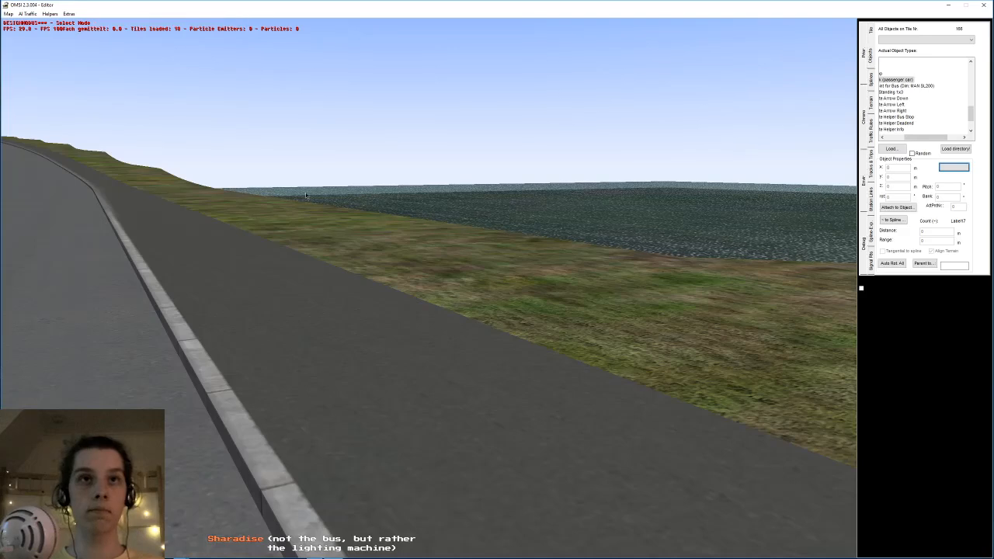
{"action": "right_click_drag", "start_coordinate": [299, 242], "coordinate": [379, 261]}
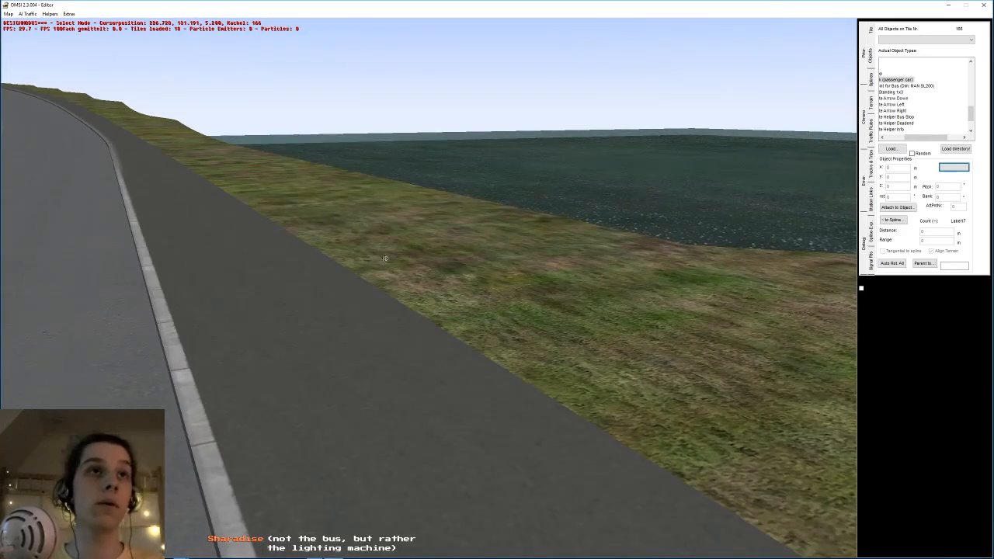
{"action": "scroll", "coordinate": [384, 259], "scroll_direction": "down", "scroll_amount": 1}
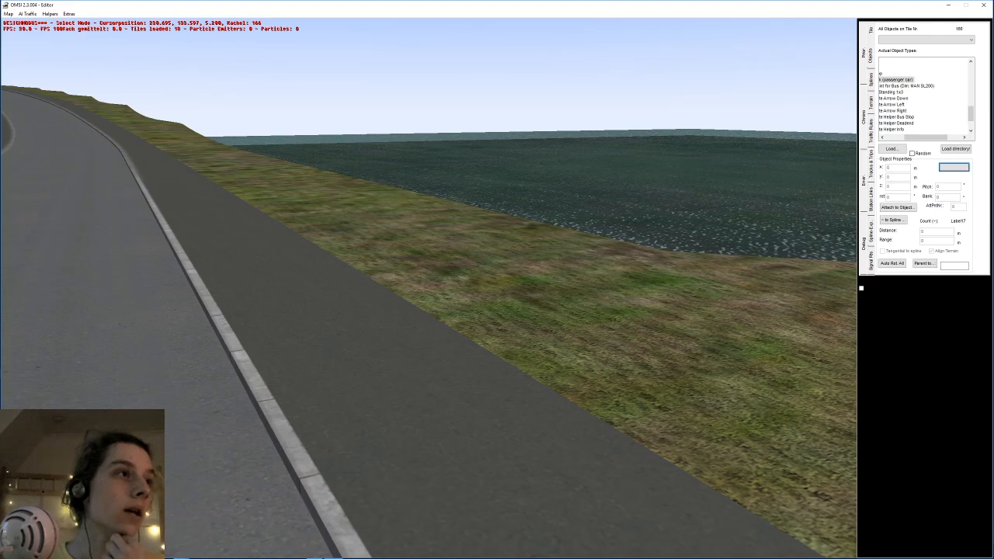
{"action": "right_click_drag", "start_coordinate": [256, 303], "coordinate": [429, 221]}
{"action": "middle_click_drag", "start_coordinate": [429, 205], "coordinate": [460, 243]}
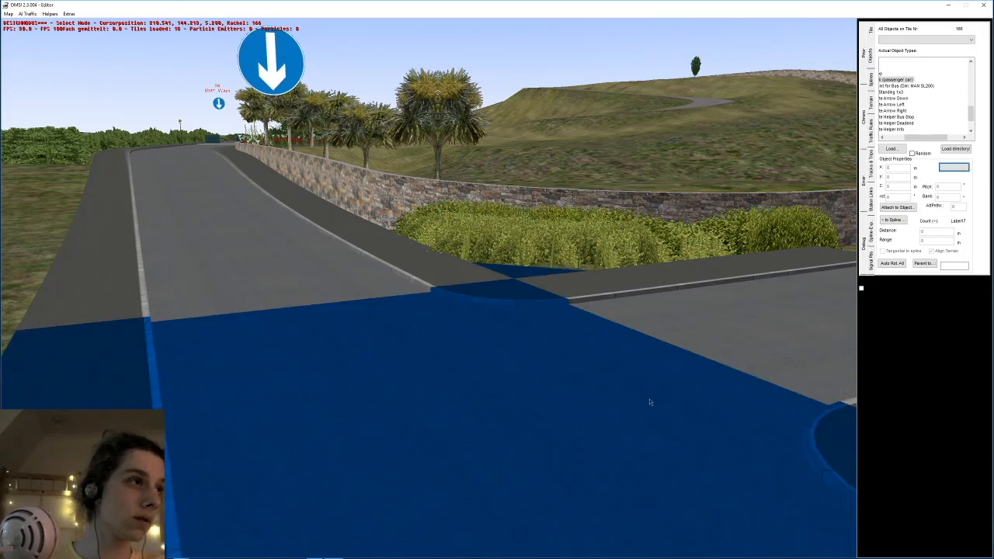
{"action": "right_click_drag", "start_coordinate": [648, 402], "coordinate": [648, 254]}
{"action": "middle_click_drag", "start_coordinate": [648, 254], "coordinate": [646, 254]}
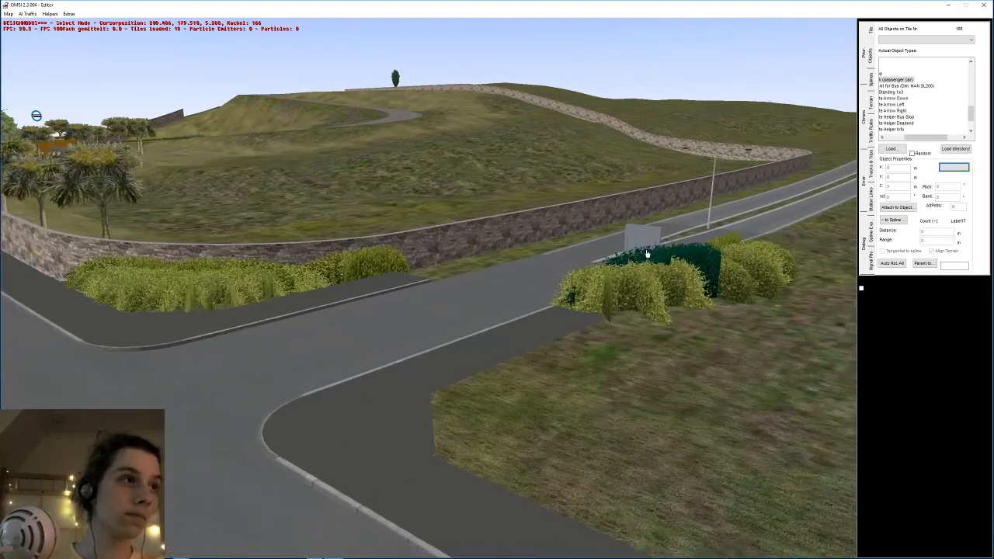
{"action": "right_click_drag", "start_coordinate": [646, 253], "coordinate": [644, 243]}
- Change the destination label on the Ibblekess direction sign at Kemborne Crossroads to Lyric Cove
{"action": "middle_click_drag", "start_coordinate": [644, 242], "coordinate": [426, 304]}
{"action": "middle_click_drag", "start_coordinate": [445, 237], "coordinate": [669, 249]}
{"action": "left_click", "coordinate": [539, 197]}
{"action": "left_click", "coordinate": [950, 167]}
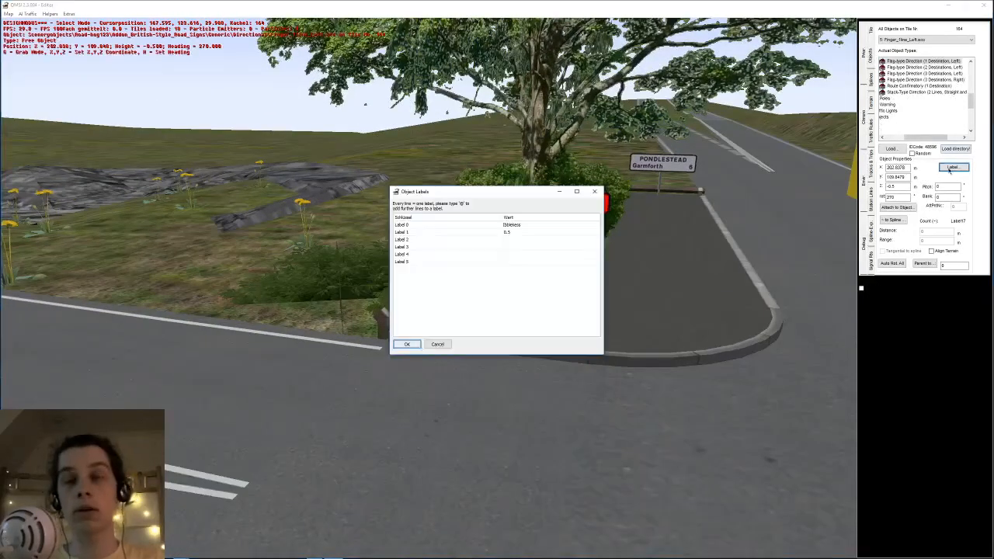
{"action": "left_click_drag", "start_coordinate": [552, 226], "coordinate": [506, 225]}
{"action": "left_click_drag", "start_coordinate": [562, 192], "coordinate": [556, 264]}
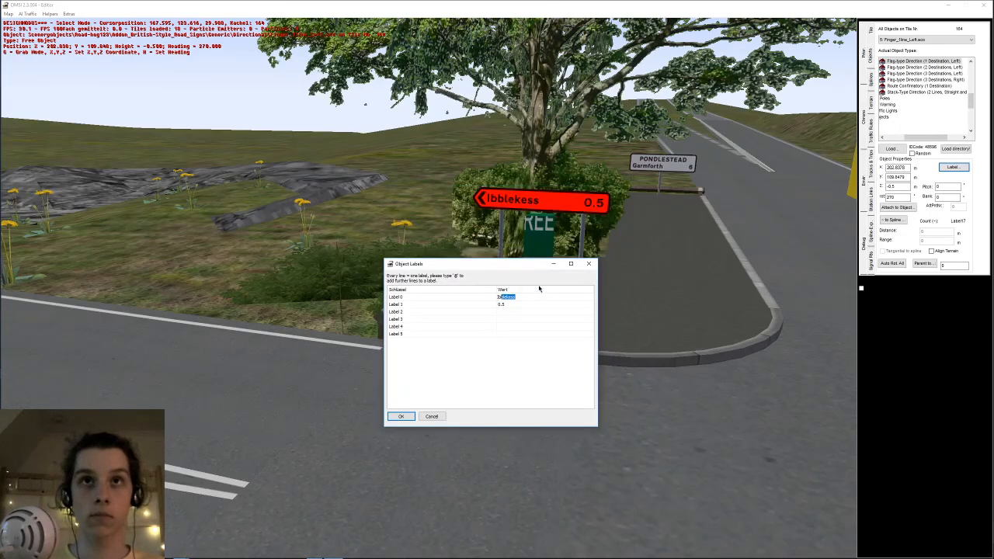
{"action": "left_click", "coordinate": [529, 296]}
{"action": "key", "text": "ctrl+a"}
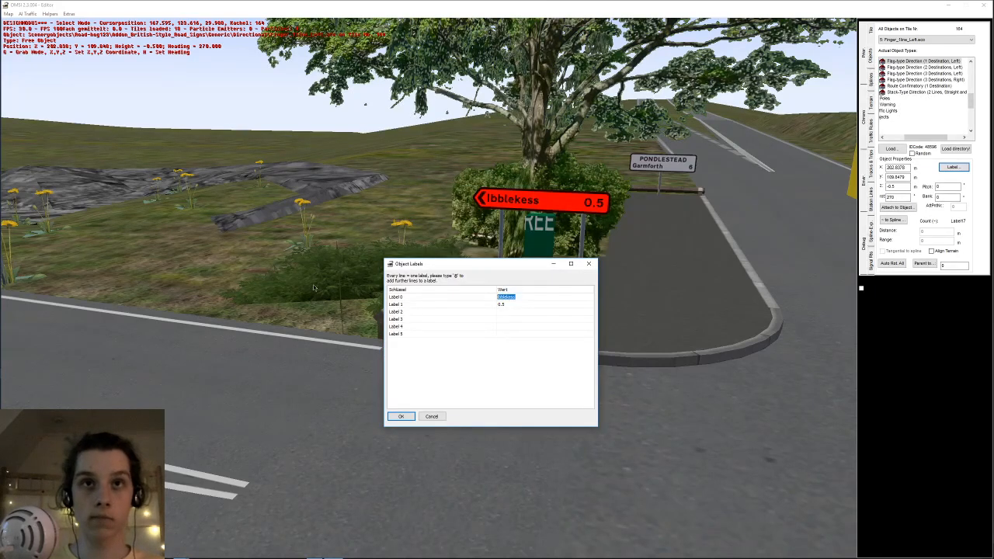
{"action": "type", "text": "Lyric Cove"}
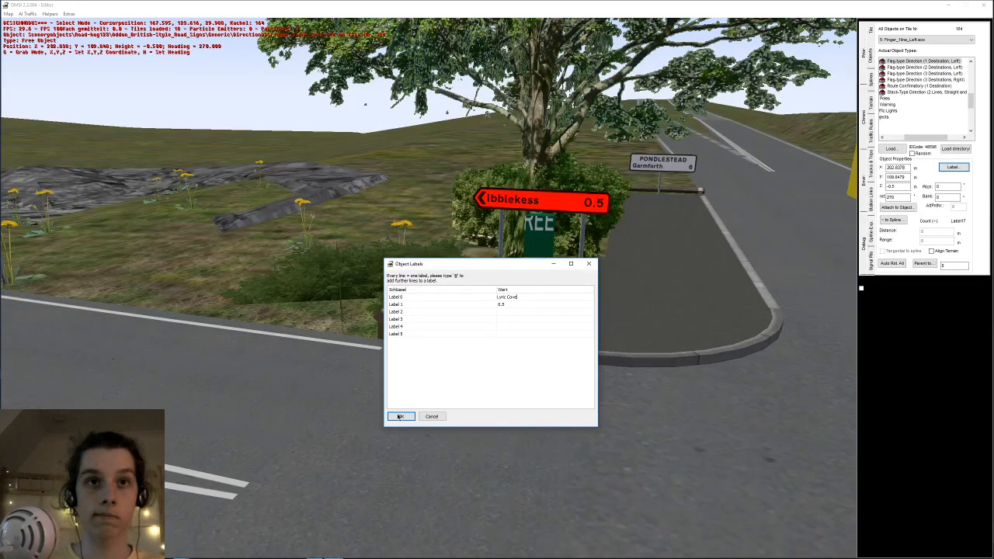
{"action": "left_click", "coordinate": [401, 416]}
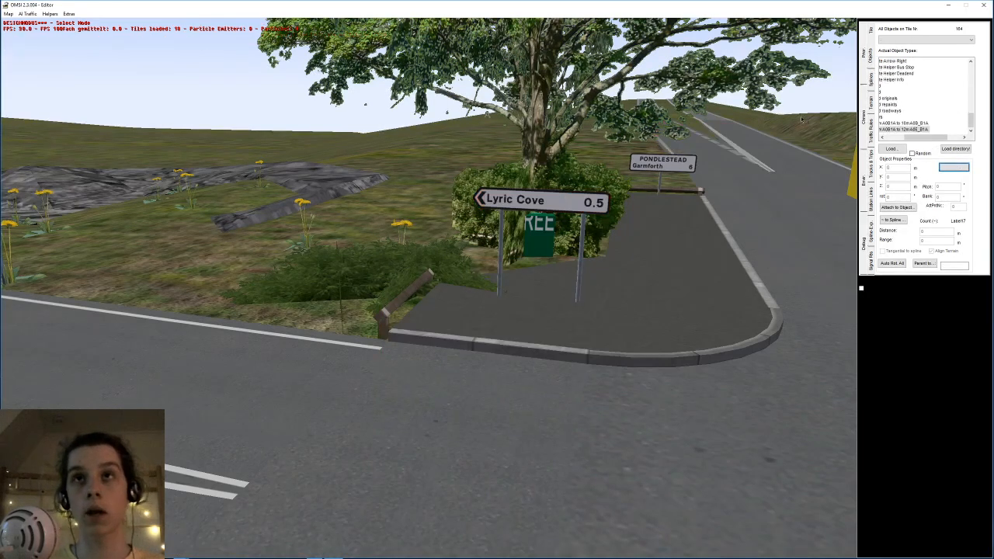
- Check the Lyric Cove direction sign beside the tree from near and far across the junction
{"action": "middle_click_drag", "start_coordinate": [806, 122], "coordinate": [791, 147]}
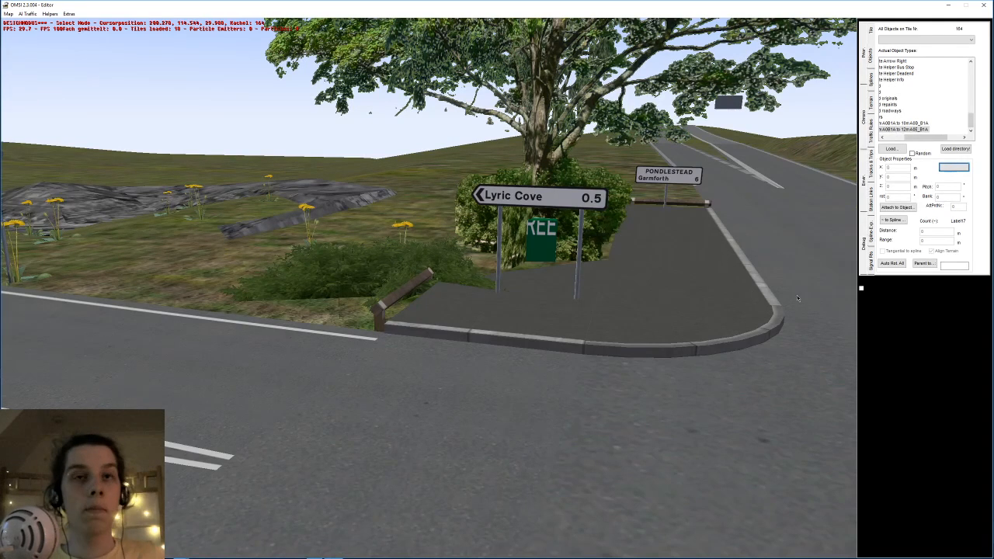
{"action": "scroll", "coordinate": [448, 278], "scroll_direction": "down", "scroll_amount": 5}
{"action": "scroll", "coordinate": [448, 277], "scroll_direction": "down", "scroll_amount": 1}
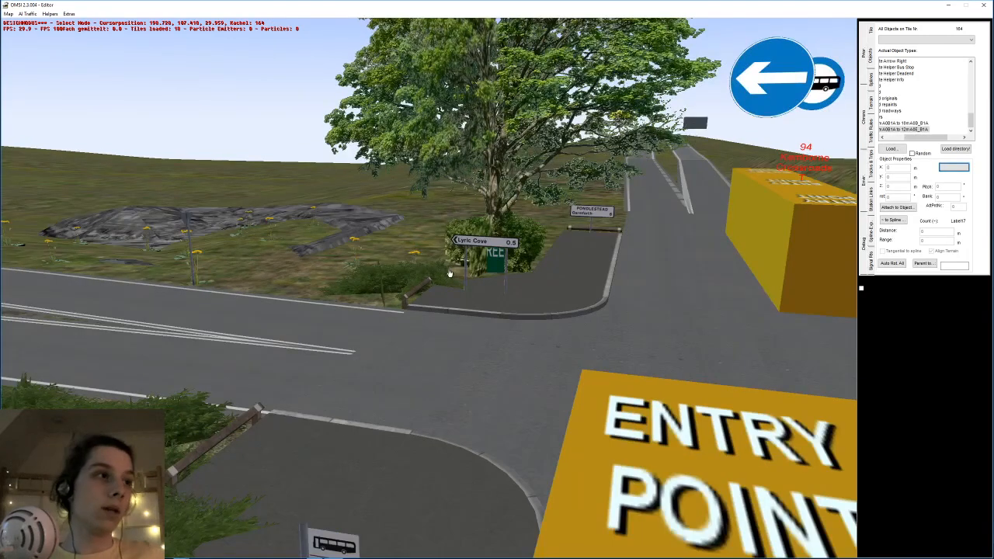
{"action": "scroll", "coordinate": [470, 296], "scroll_direction": "down", "scroll_amount": 3}
{"action": "scroll", "coordinate": [470, 295], "scroll_direction": "up", "scroll_amount": 6}
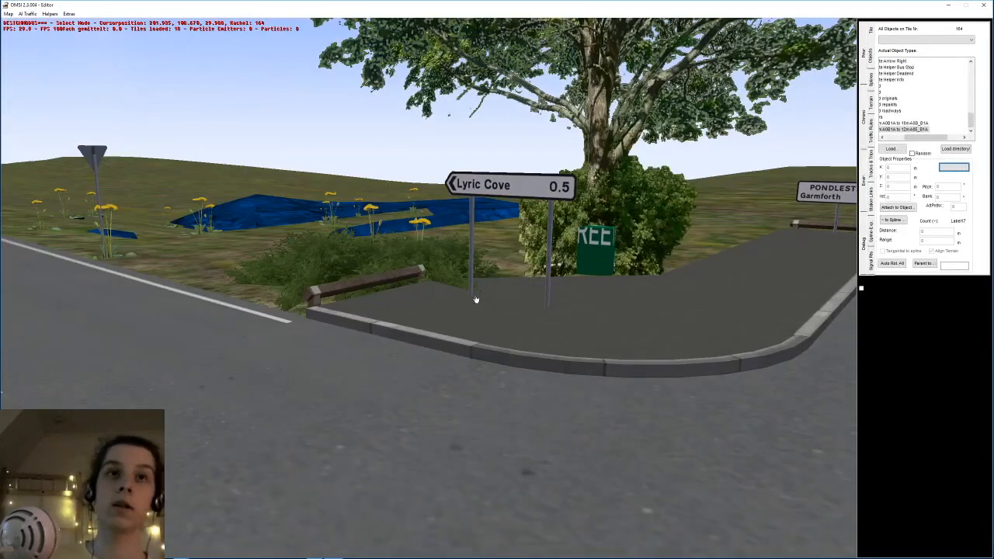
{"action": "scroll", "coordinate": [404, 302], "scroll_direction": "down", "scroll_amount": 4}
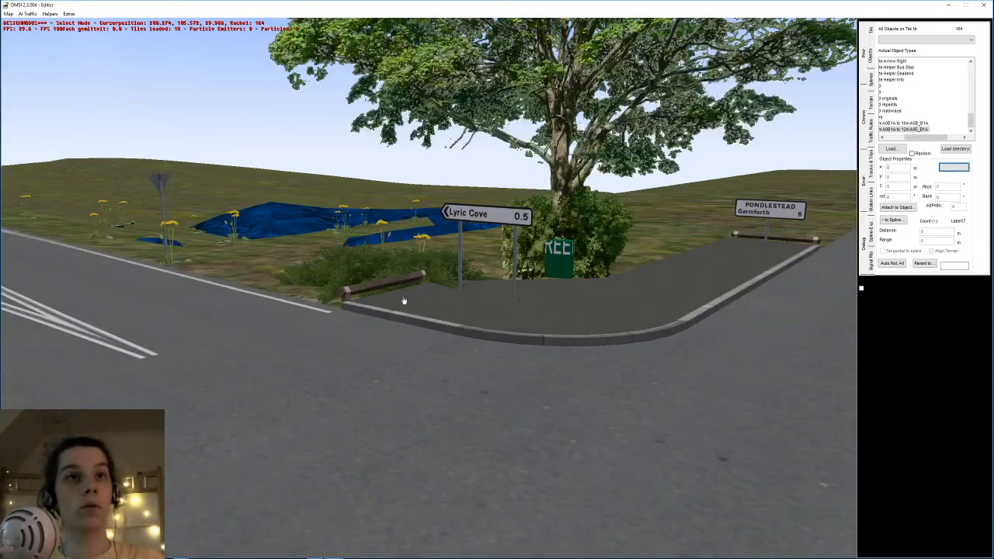
- Examine the side road leading away from Kemborne Crossroads and its corner by the Lyric Cove sign
{"action": "right_click_drag", "start_coordinate": [363, 289], "coordinate": [359, 286]}
{"action": "scroll", "coordinate": [359, 300], "scroll_direction": "down", "scroll_amount": 3}
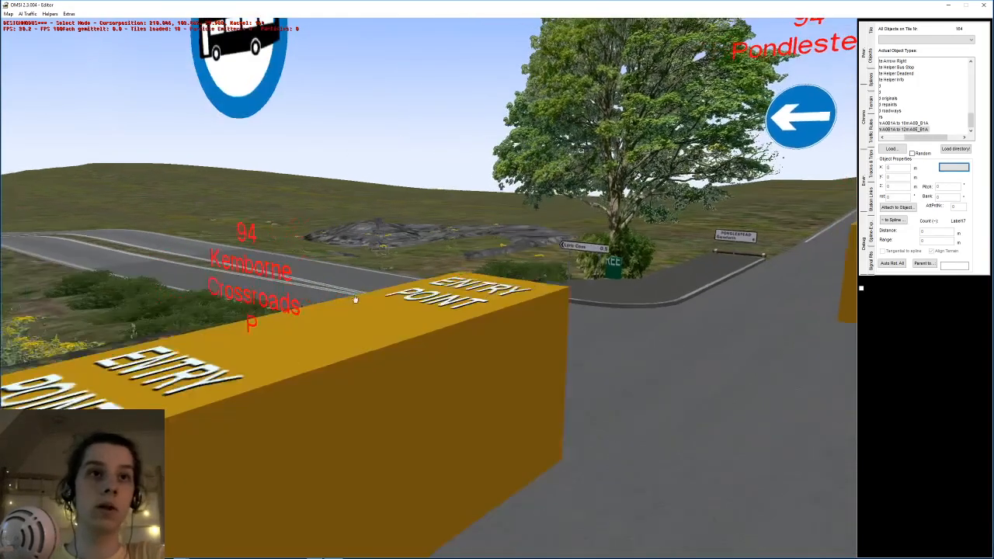
{"action": "right_click_drag", "start_coordinate": [282, 276], "coordinate": [495, 283]}
{"action": "scroll", "coordinate": [495, 282], "scroll_direction": "down", "scroll_amount": 3}
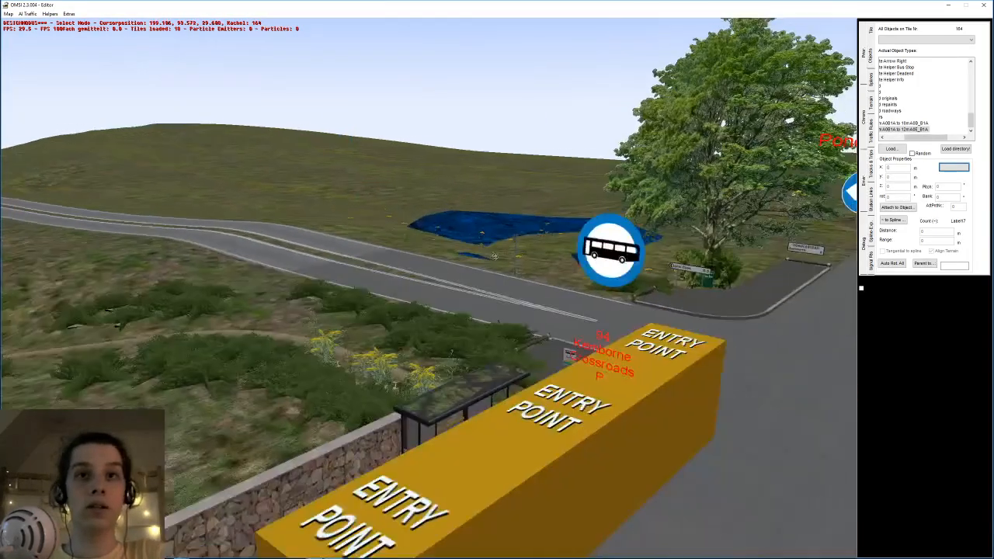
{"action": "middle_click_drag", "start_coordinate": [571, 255], "coordinate": [486, 260]}
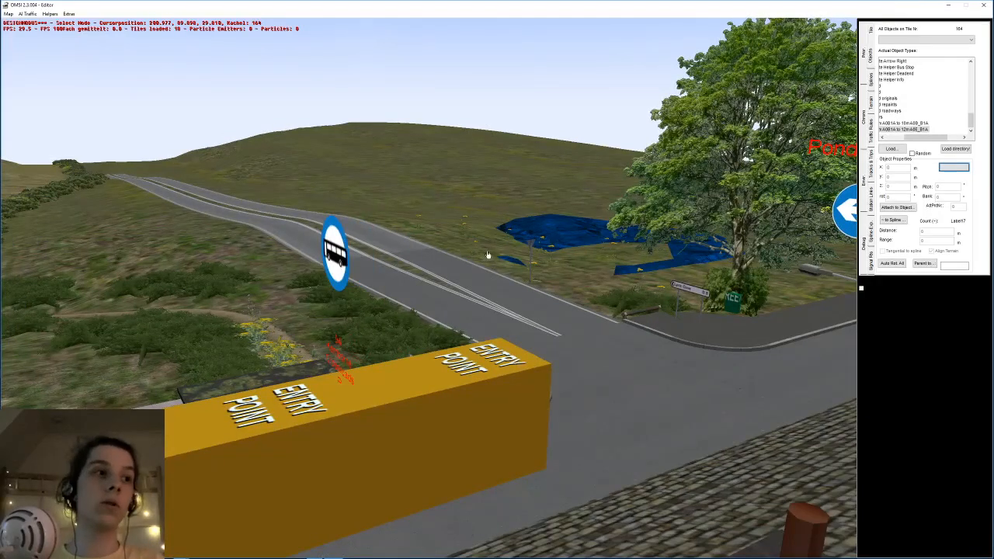
{"action": "scroll", "coordinate": [488, 255], "scroll_direction": "up", "scroll_amount": 3}
{"action": "middle_click_drag", "start_coordinate": [491, 326], "coordinate": [462, 301]}
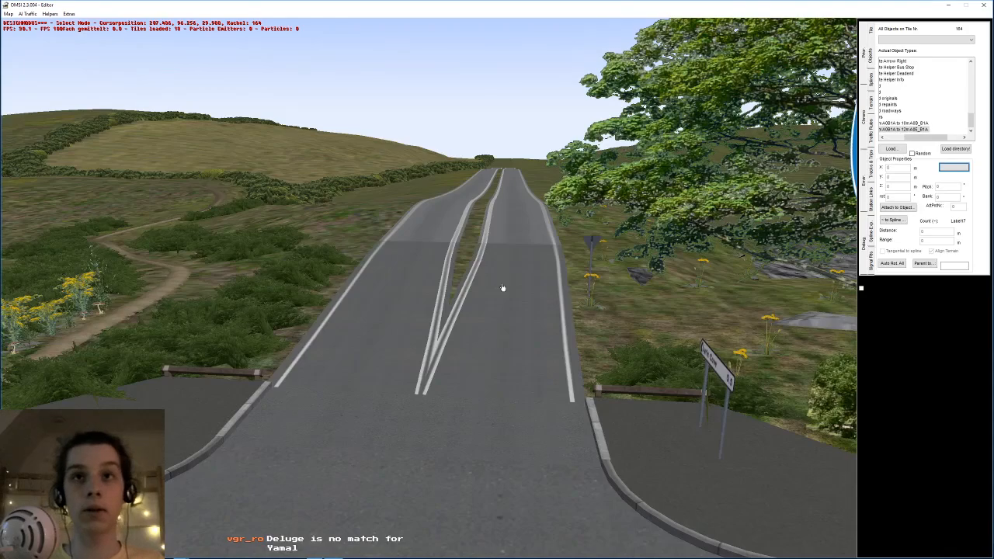
{"action": "middle_click_drag", "start_coordinate": [499, 287], "coordinate": [584, 302]}
{"action": "middle_click_drag", "start_coordinate": [764, 331], "coordinate": [526, 272]}
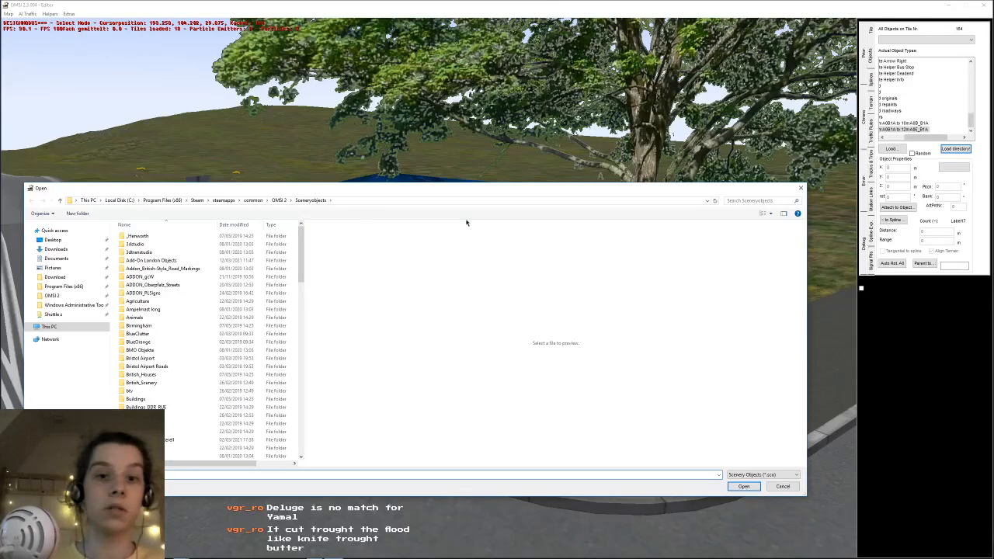
- Load the Flora 3 scenery object directory from the UKDT iomex folder into the object list
{"action": "scroll", "coordinate": [274, 287], "scroll_direction": "down", "scroll_amount": 15}
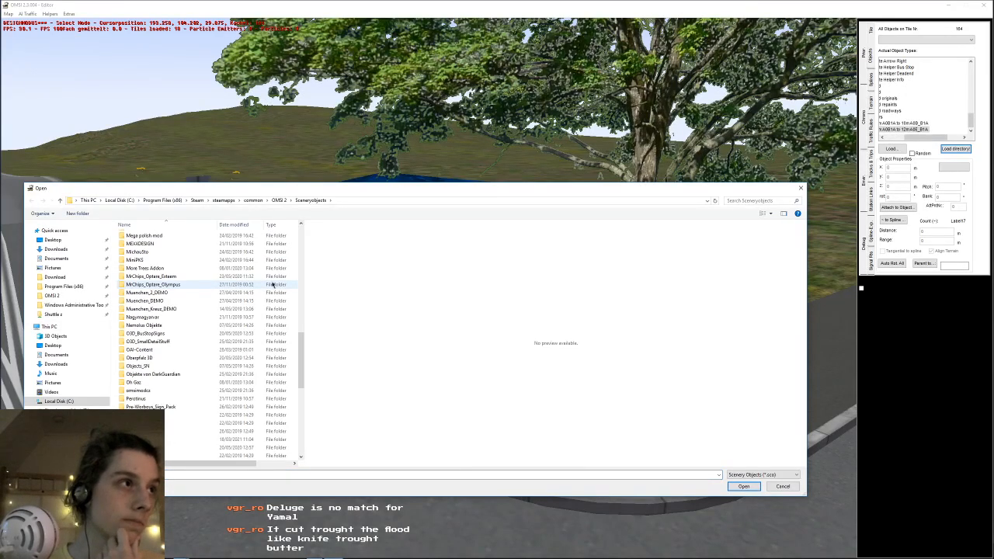
{"action": "left_click", "coordinate": [272, 285]}
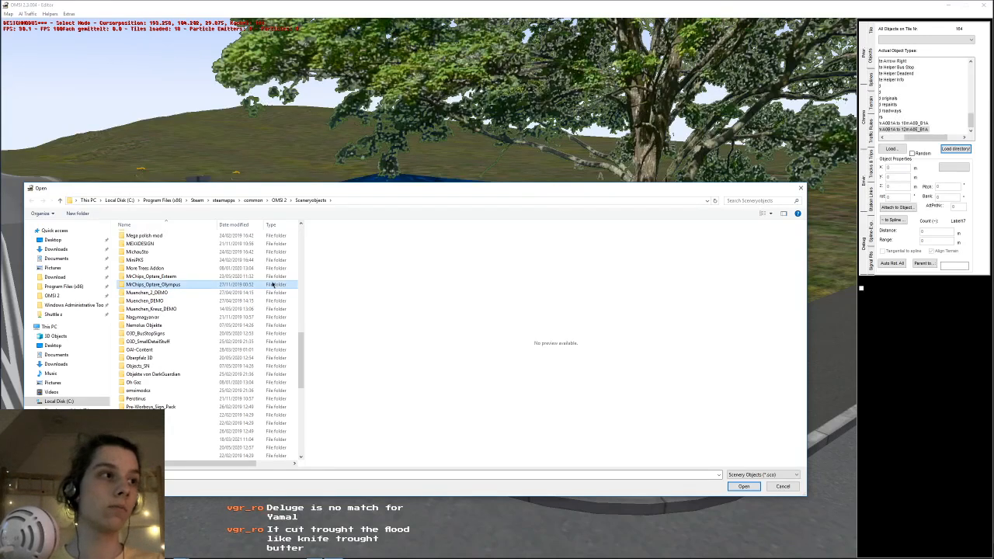
{"action": "left_click", "coordinate": [234, 309]}
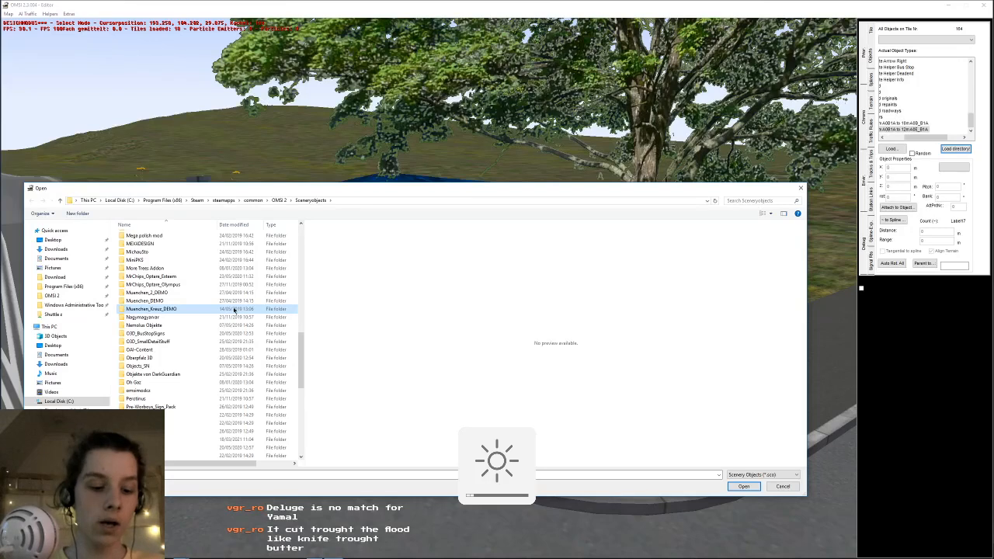
{"action": "scroll", "coordinate": [234, 309], "scroll_direction": "down", "scroll_amount": 5}
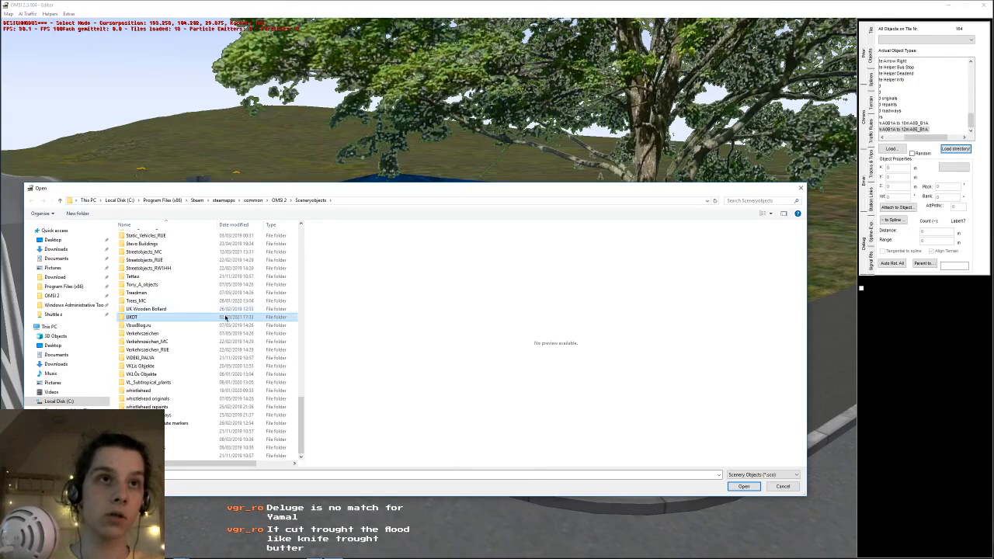
{"action": "double_click", "coordinate": [229, 315]}
{"action": "double_click", "coordinate": [186, 252]}
{"action": "left_click", "coordinate": [165, 261]}
{"action": "double_click", "coordinate": [165, 261]}
{"action": "scroll", "coordinate": [178, 309], "scroll_direction": "down", "scroll_amount": 3}
{"action": "left_click", "coordinate": [178, 310]}
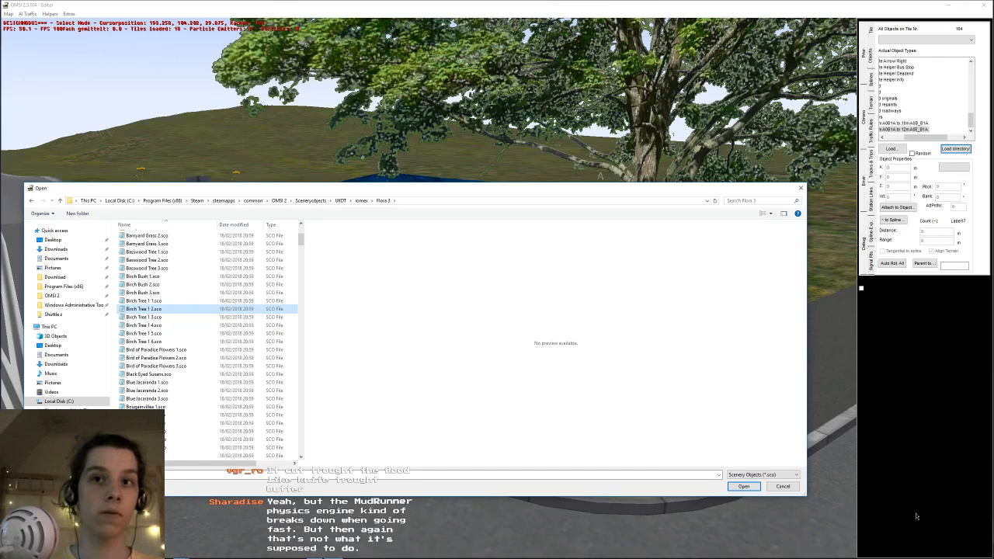
{"action": "left_click", "coordinate": [745, 489]}
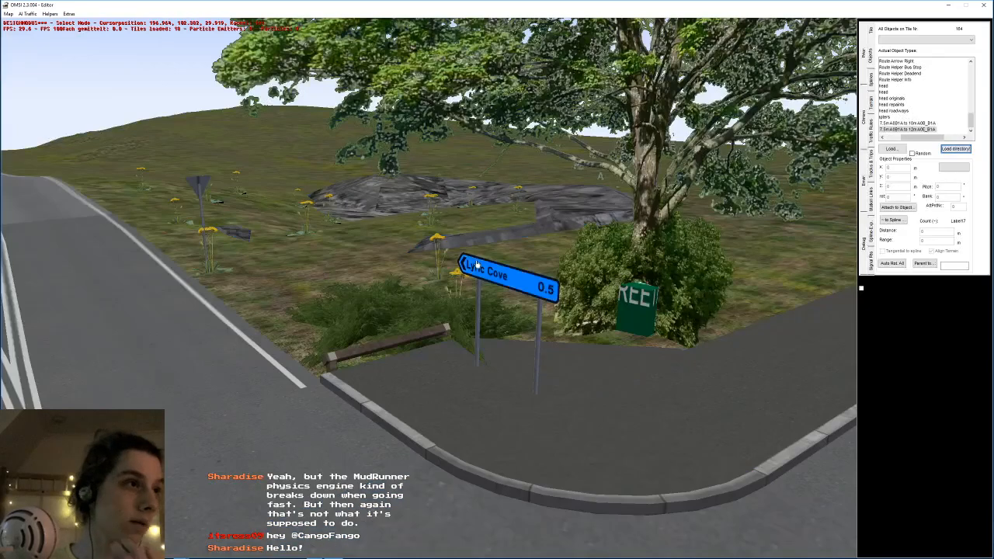
- Examine Kemborne Crossroads around the Lyric Cove sign, the bus stop, the low wooden barriers and the roadside bushes
{"action": "key", "text": "Down"}
{"action": "key", "text": "Down"}
{"action": "key", "text": "Left"}
{"action": "key", "text": "Left"}
{"action": "key", "text": "Up"}
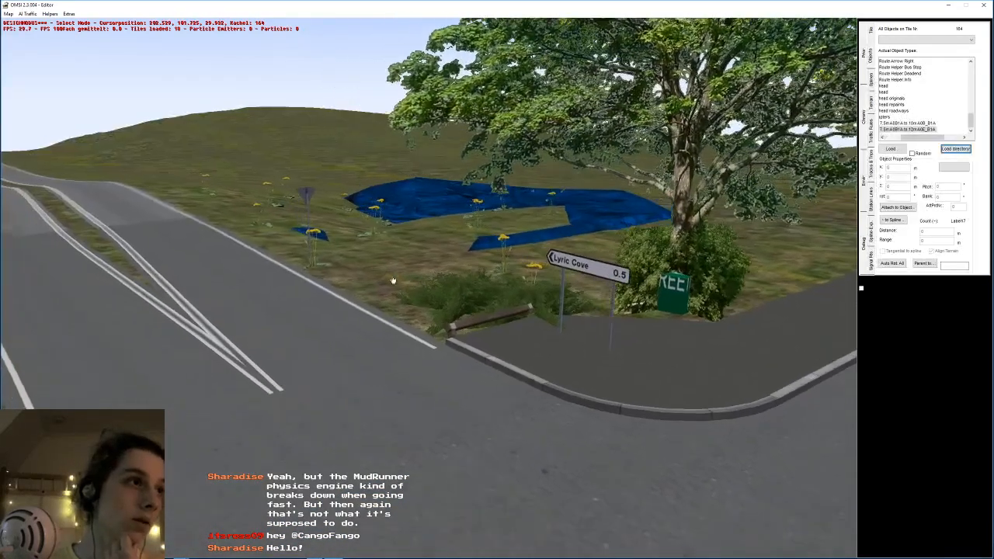
{"action": "key", "text": "Left"}
{"action": "key", "text": "Down"}
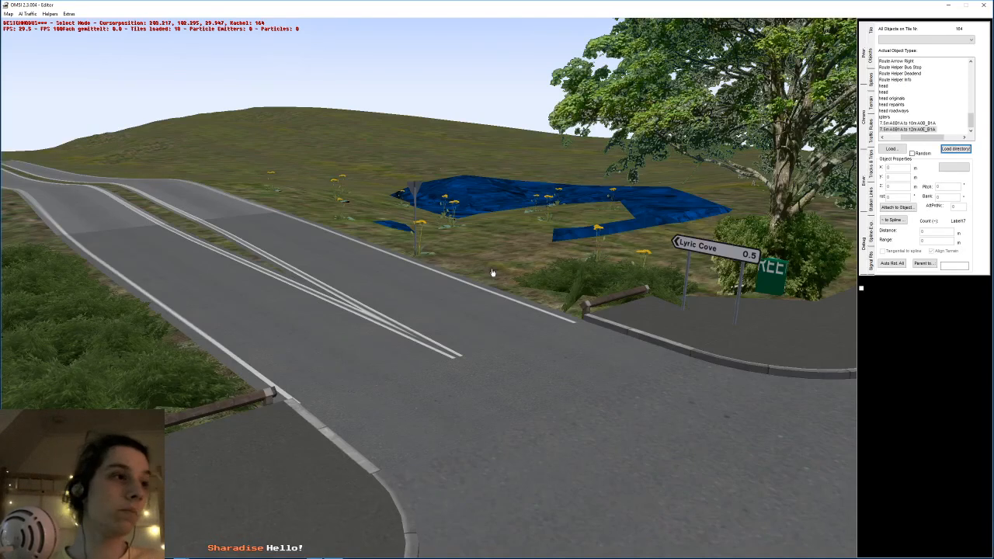
{"action": "key", "text": "Left"}
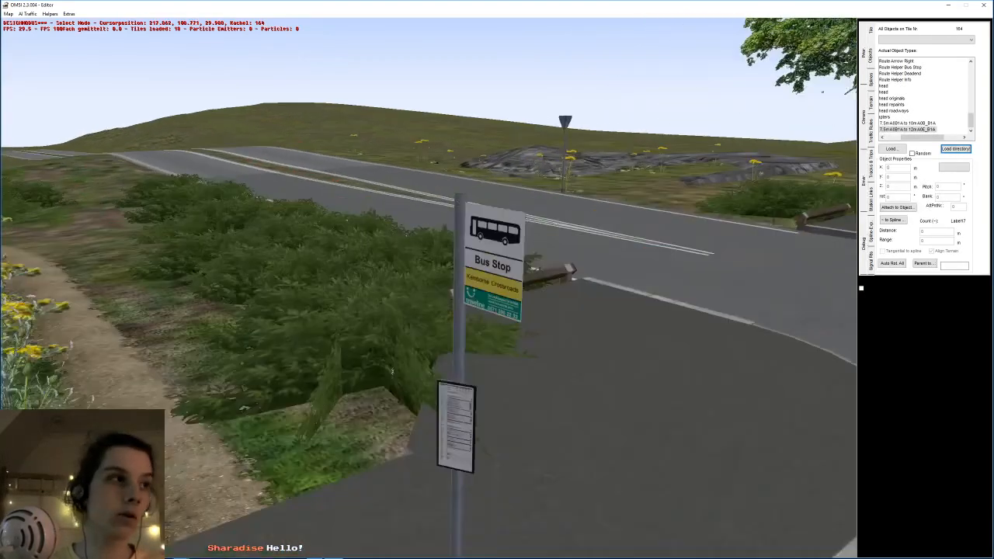
{"action": "key", "text": "Down"}
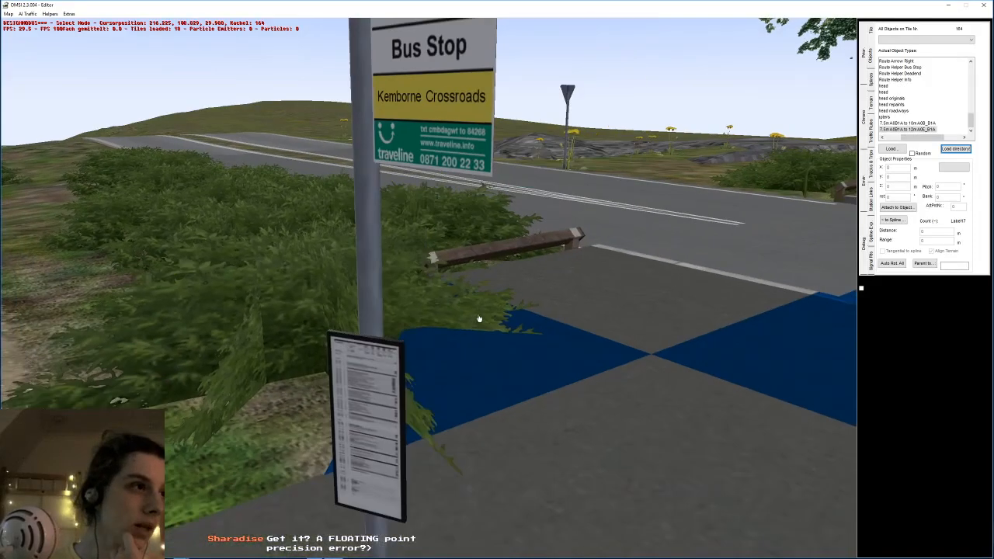
{"action": "key", "text": "Right"}
{"action": "key", "text": "Up"}
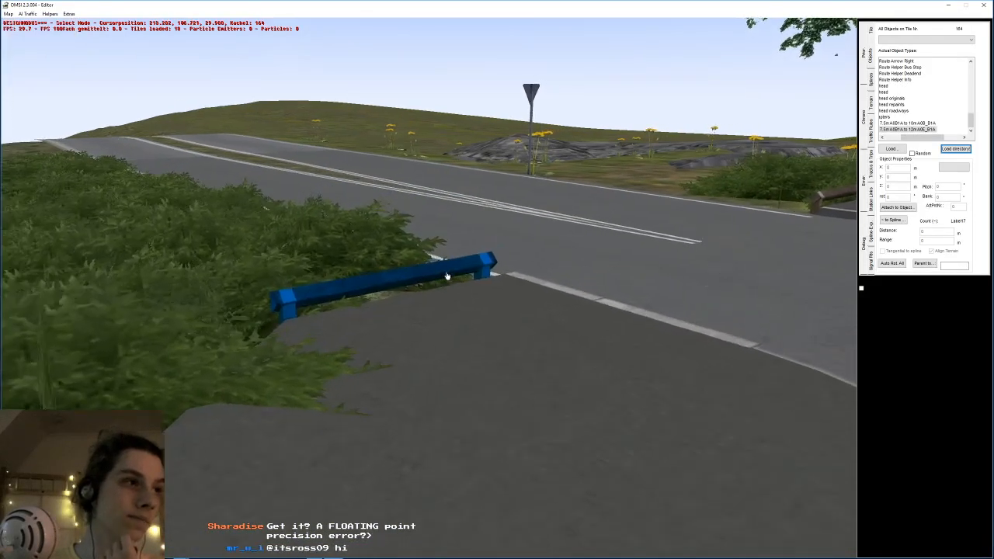
{"action": "key", "text": "Down"}
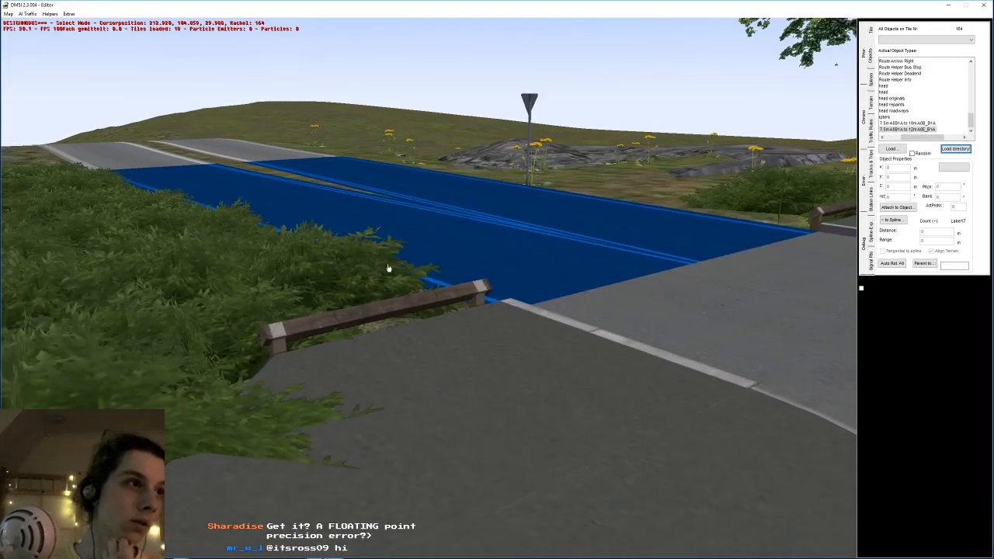
{"action": "key", "text": "Left"}
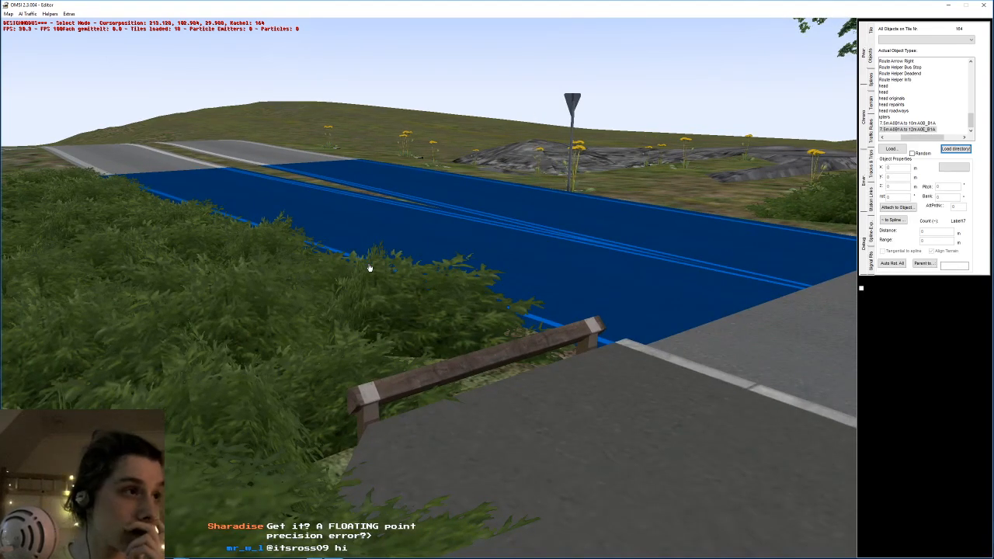
{"action": "key", "text": "Down"}
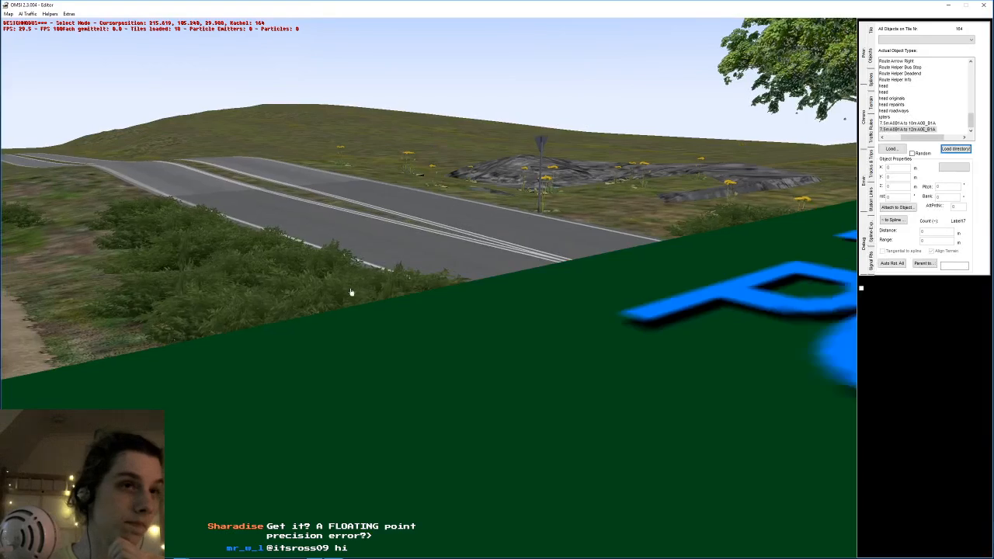
- Inspect the footpath, shrubs and hedges beside the main road, and survey across to the coastal junction
{"action": "key", "text": "Up"}
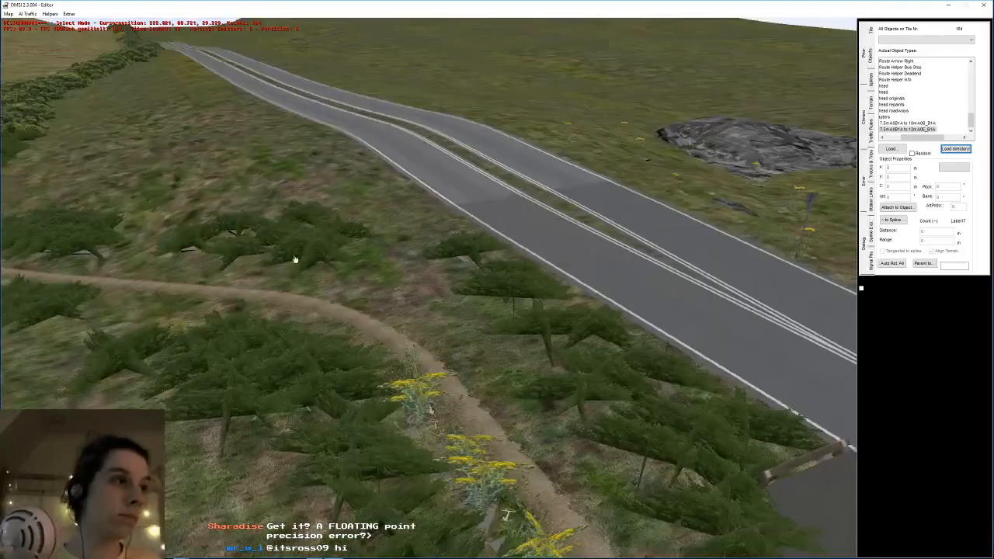
{"action": "key", "text": "Down"}
{"action": "key", "text": "Up"}
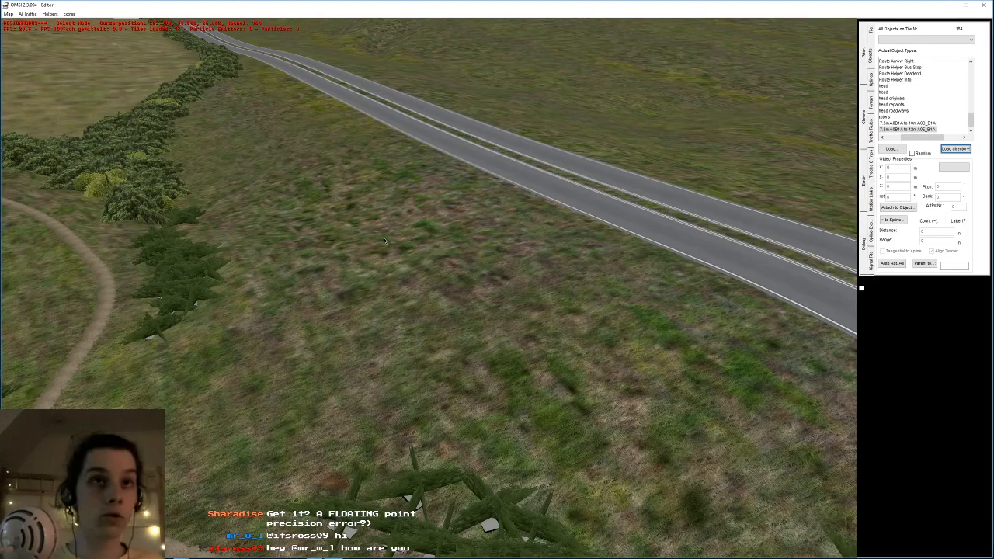
{"action": "scroll", "coordinate": [381, 250], "scroll_direction": "down", "scroll_amount": 3}
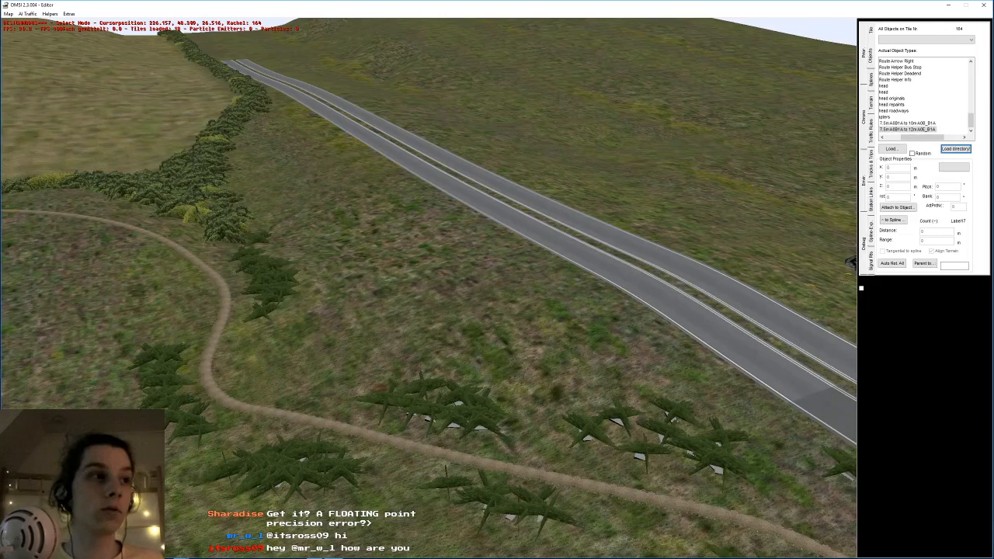
{"action": "scroll", "coordinate": [374, 262], "scroll_direction": "down", "scroll_amount": 3}
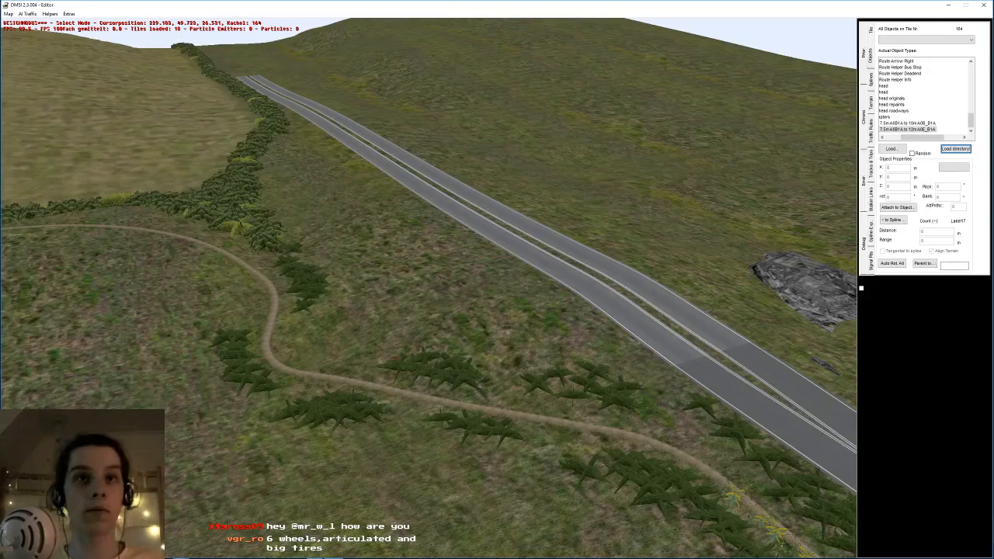
{"action": "scroll", "coordinate": [395, 359], "scroll_direction": "up", "scroll_amount": 3}
{"action": "middle_click_drag", "start_coordinate": [395, 360], "coordinate": [424, 349]}
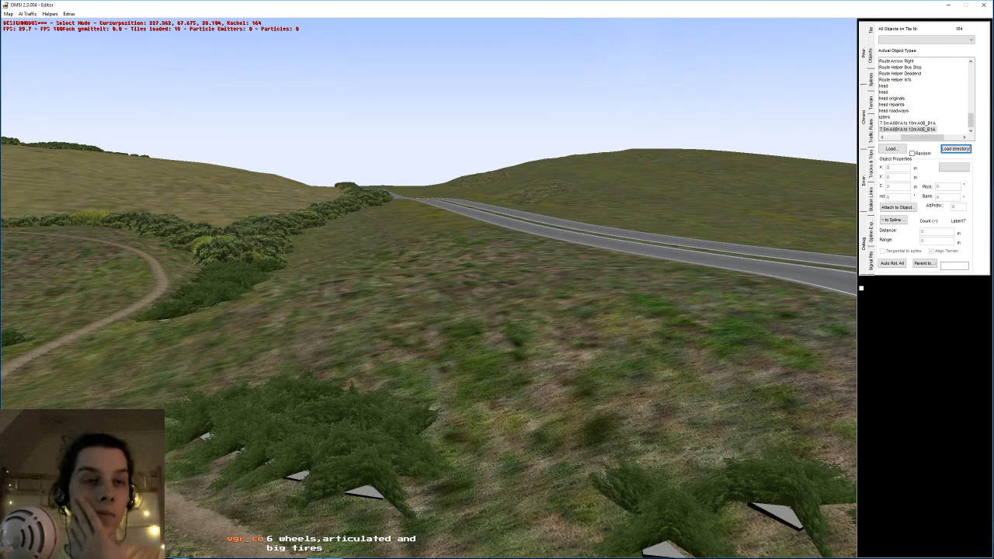
{"action": "right_click_drag", "start_coordinate": [425, 253], "coordinate": [425, 295]}
{"action": "middle_click_drag", "start_coordinate": [425, 253], "coordinate": [435, 303]}
{"action": "right_click_drag", "start_coordinate": [435, 303], "coordinate": [425, 253]}
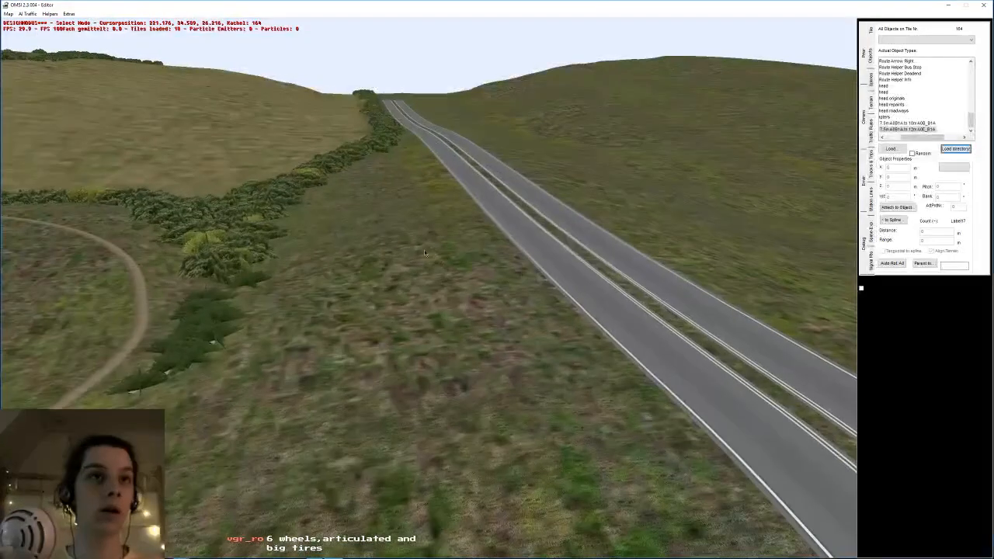
{"action": "middle_click_drag", "start_coordinate": [427, 200], "coordinate": [425, 253]}
{"action": "middle_click_drag", "start_coordinate": [425, 156], "coordinate": [282, 381]}
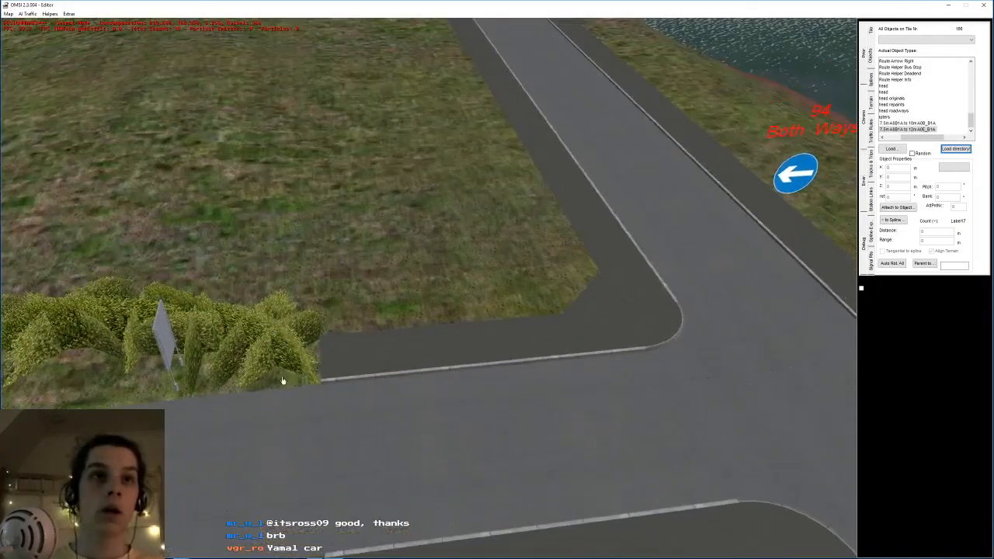
- Pick the shrubbery beside the junction sign and browse the Bushes & Shrubs objects to Allamanda 1
{"action": "left_click", "coordinate": [283, 374]}
{"action": "middle_click_drag", "start_coordinate": [367, 160], "coordinate": [169, 418]}
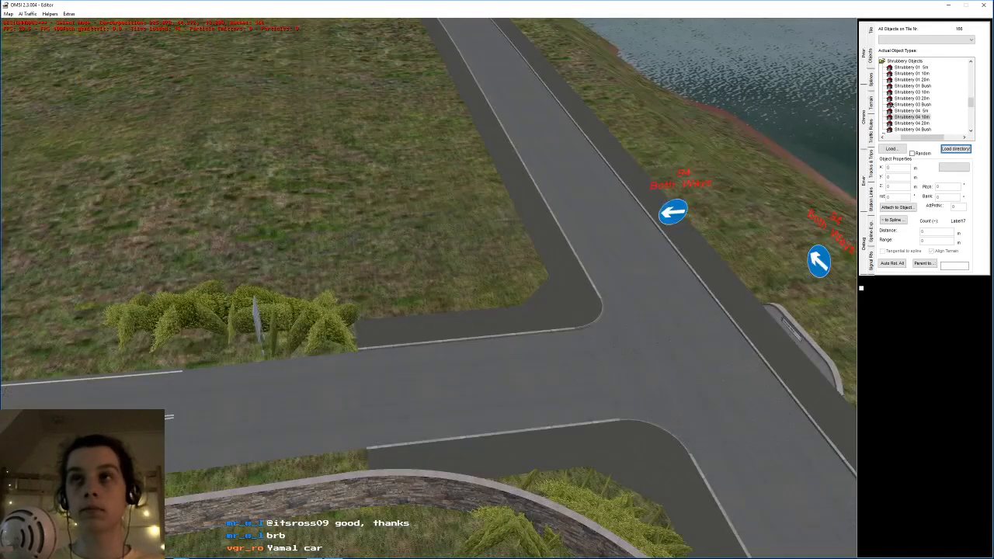
{"action": "scroll", "coordinate": [919, 85], "scroll_direction": "up", "scroll_amount": 10}
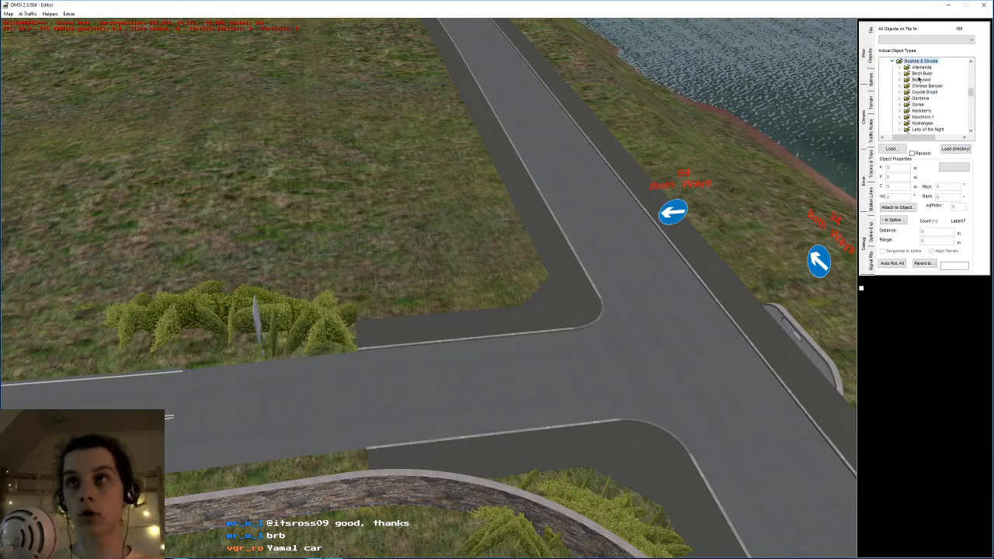
{"action": "left_click", "coordinate": [901, 68]}
{"action": "left_click", "coordinate": [920, 74]}
- Place a Bartlow house 01 on the grass plot at the corner of the coastal junction
{"action": "middle_click_drag", "start_coordinate": [557, 211], "coordinate": [497, 272]}
{"action": "right_click_drag", "start_coordinate": [499, 269], "coordinate": [375, 319]}
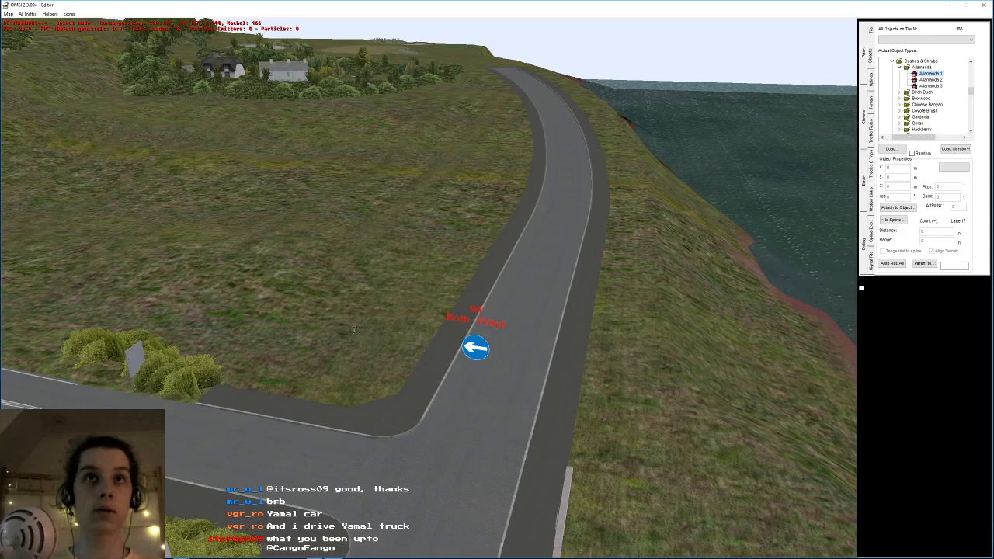
{"action": "key", "text": "XF86MonBrightnessUp"}
{"action": "right_click_drag", "start_coordinate": [343, 300], "coordinate": [366, 137]}
{"action": "left_click", "coordinate": [347, 107]}
{"action": "right_click_drag", "start_coordinate": [494, 382], "coordinate": [398, 369]}
{"action": "left_click", "coordinate": [328, 350]}
{"action": "key", "text": "n"}
{"action": "right_click_drag", "start_coordinate": [548, 329], "coordinate": [517, 297]}
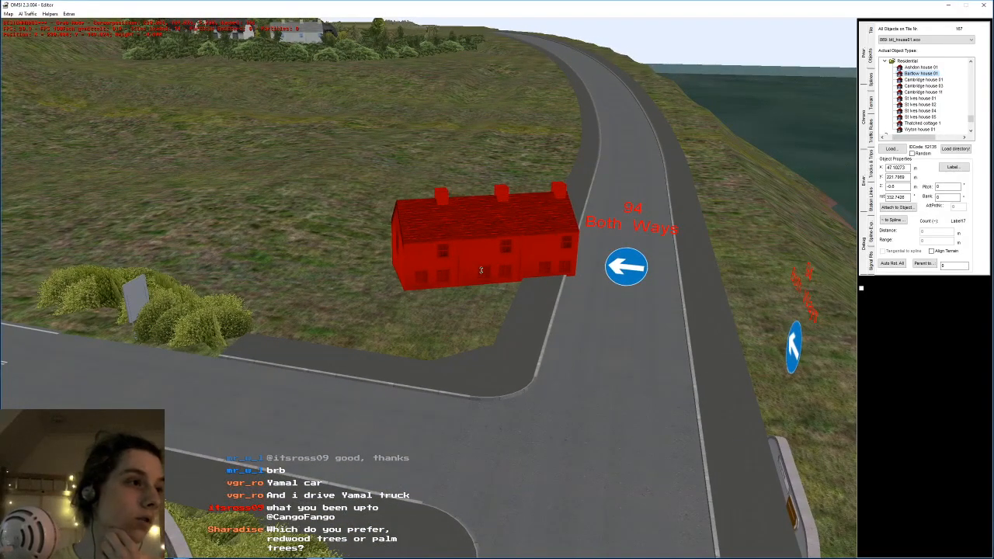
{"action": "left_click_drag", "start_coordinate": [481, 268], "coordinate": [425, 279]}
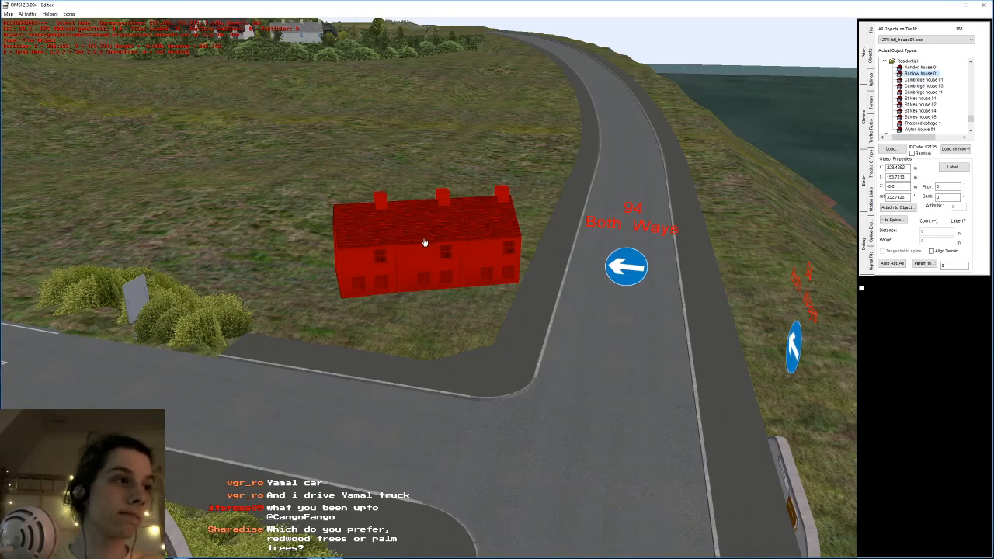
- Rotate the house to a heading of about 268° so its long side runs along the coast road
{"action": "left_click", "coordinate": [429, 264]}
{"action": "key", "text": "r"}
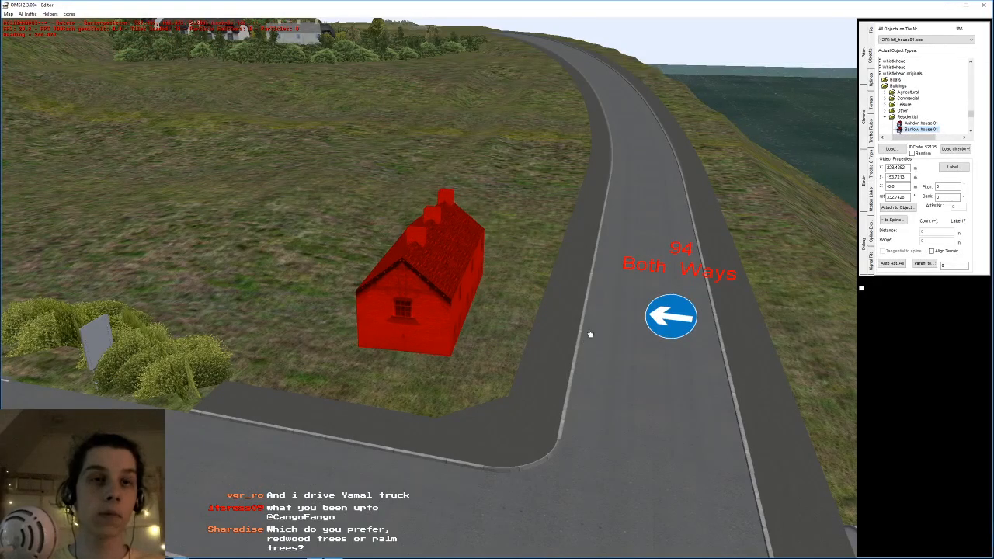
{"action": "left_click", "coordinate": [584, 337]}
- Try Z heights of 0 and -0.2 m for the house, and settle on -0.1 m
{"action": "middle_click_drag", "start_coordinate": [584, 337], "coordinate": [541, 348]}
{"action": "right_click_drag", "start_coordinate": [541, 348], "coordinate": [550, 315]}
{"action": "double_click", "coordinate": [897, 186]}
{"action": "type", "text": "0"}
{"action": "key", "text": "Return"}
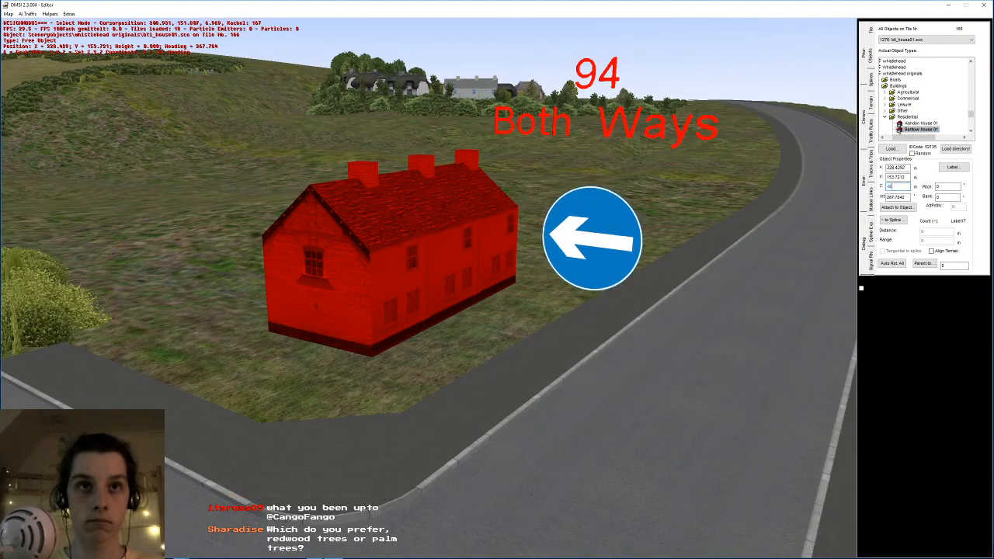
{"action": "type", "text": "-0.2"}
{"action": "key", "text": "Return"}
{"action": "key", "text": "BackSpace"}
{"action": "type", "text": "1"}
{"action": "key", "text": "Return"}
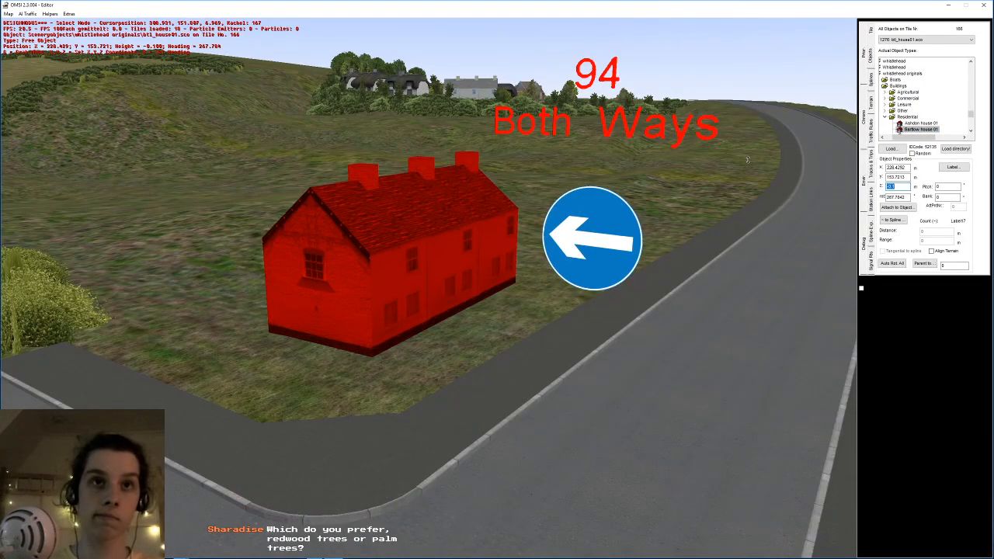
- Move the house slightly farther from the coast road and rotate it to a heading of about 270°
{"action": "middle_click_drag", "start_coordinate": [406, 320], "coordinate": [439, 336]}
{"action": "key", "text": "g"}
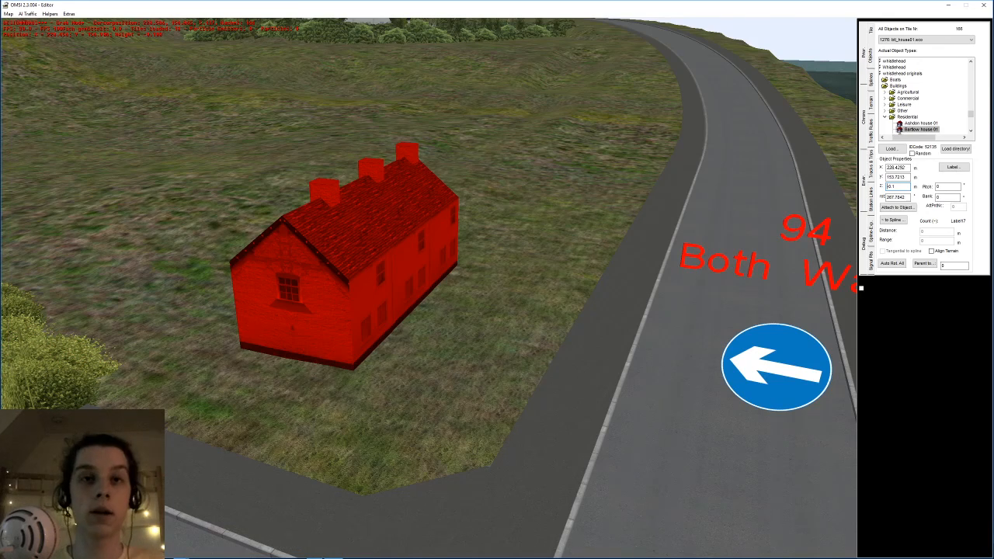
{"action": "left_click", "coordinate": [343, 309]}
{"action": "key", "text": "r"}
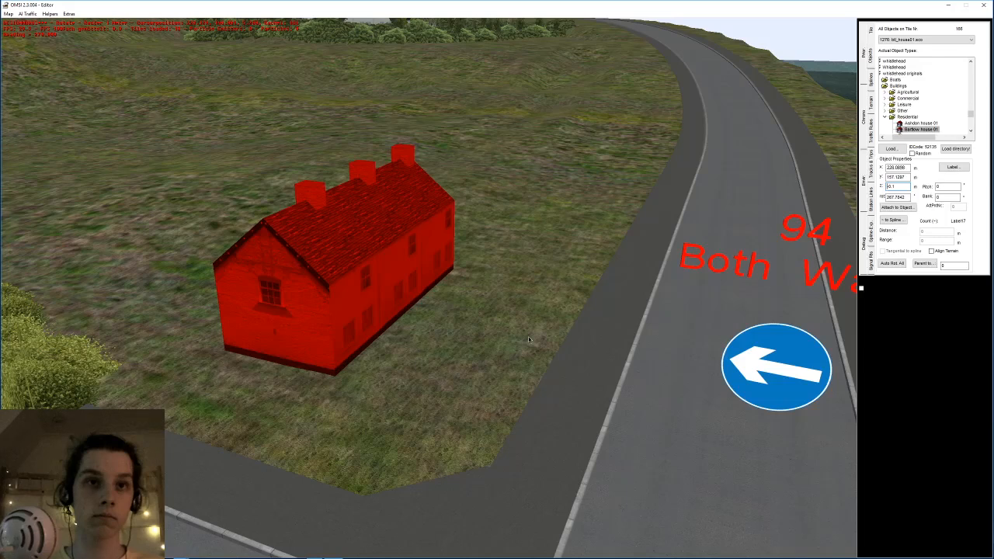
{"action": "left_click", "coordinate": [494, 331]}
{"action": "middle_click_drag", "start_coordinate": [494, 331], "coordinate": [403, 404]}
{"action": "left_click", "coordinate": [519, 315]}
- Check the house from around the junction and nudge it a little farther back from the coast road
{"action": "middle_click_drag", "start_coordinate": [670, 324], "coordinate": [635, 289]}
{"action": "right_click_drag", "start_coordinate": [562, 332], "coordinate": [542, 296]}
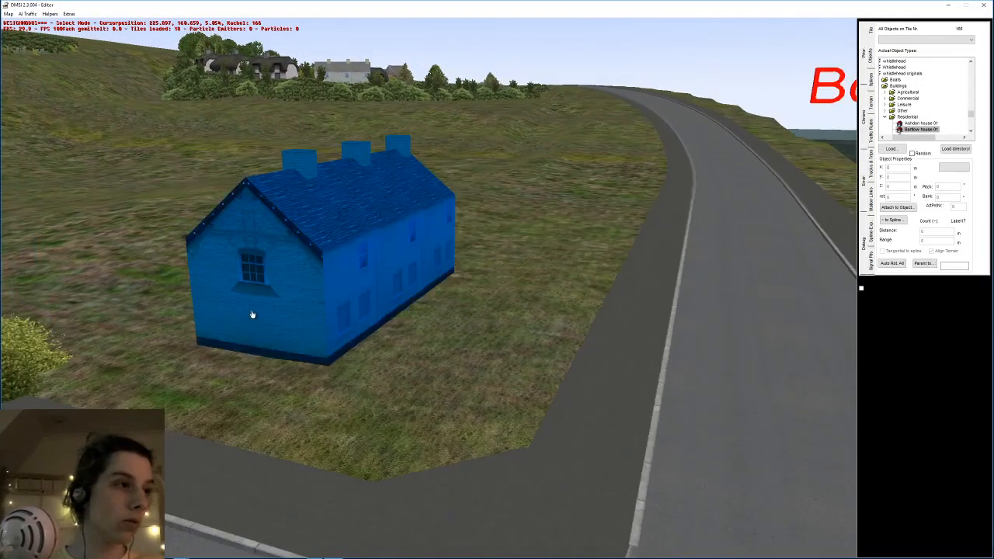
{"action": "left_click", "coordinate": [304, 251]}
{"action": "middle_click_drag", "start_coordinate": [345, 329], "coordinate": [424, 330]}
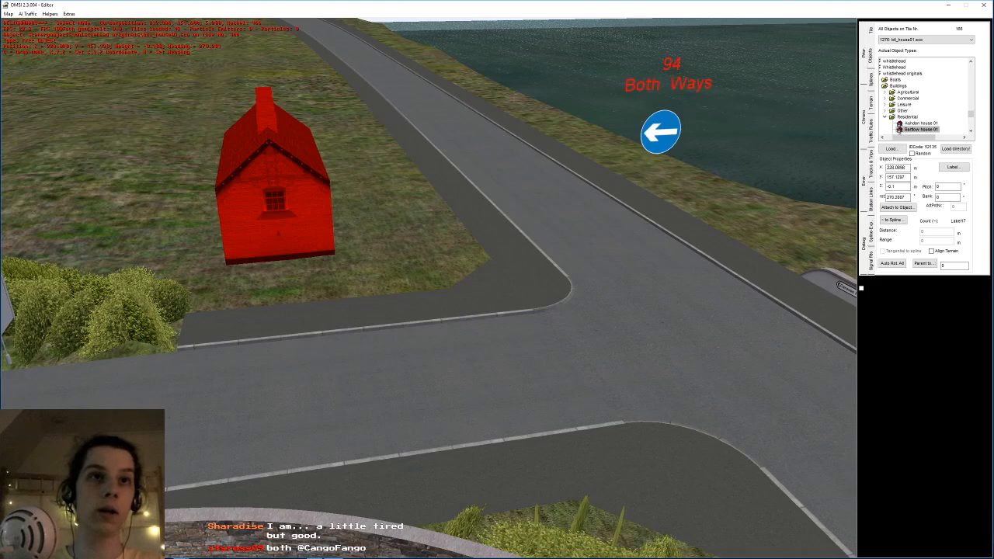
{"action": "middle_click_drag", "start_coordinate": [430, 251], "coordinate": [376, 251]}
{"action": "key", "text": "g"}
{"action": "left_click_drag", "start_coordinate": [375, 251], "coordinate": [372, 267]}
{"action": "left_click", "coordinate": [372, 271]}
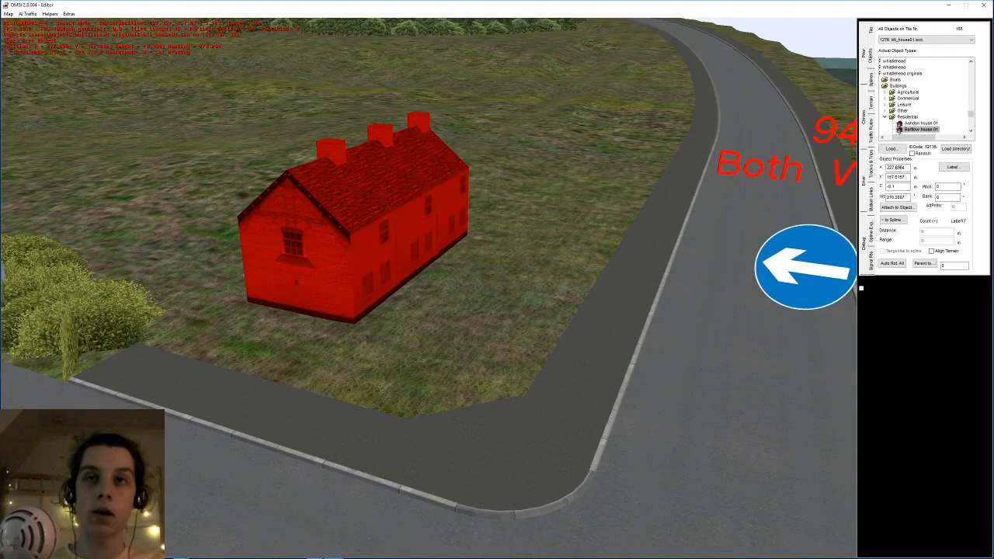
{"action": "left_click_drag", "start_coordinate": [338, 288], "coordinate": [358, 273]}
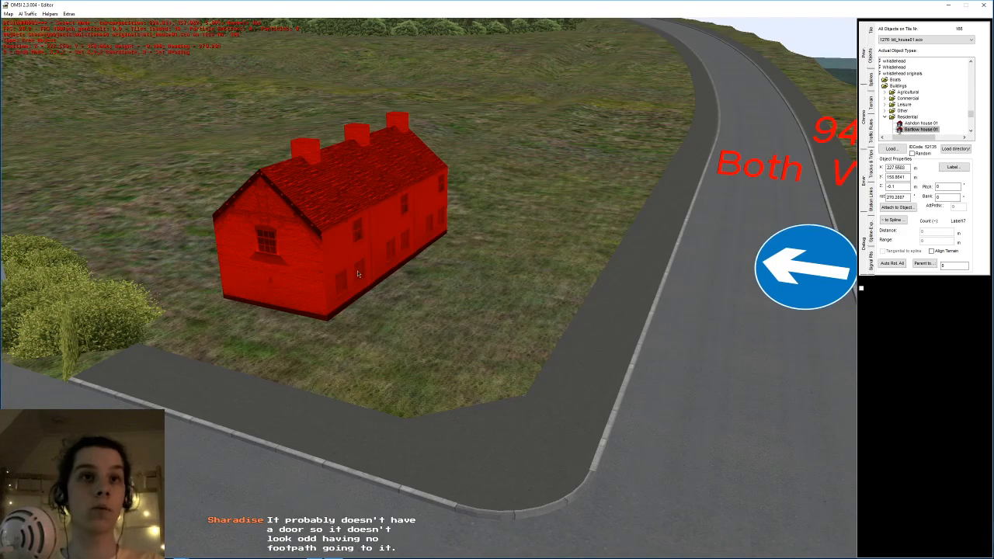
- Place a second house beyond the first one along the coast road and change its type to Ashdon house 01
{"action": "left_click", "coordinate": [434, 246]}
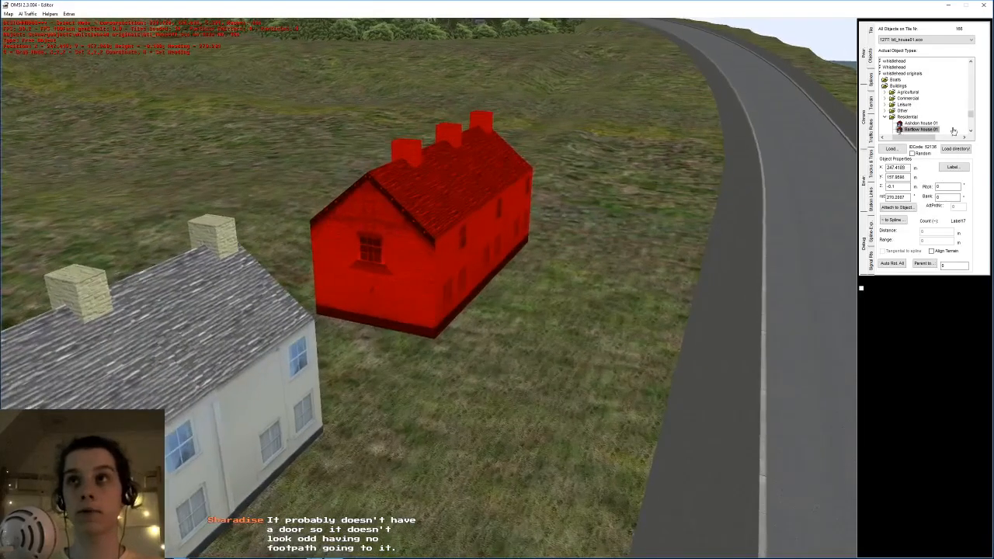
{"action": "left_click", "coordinate": [927, 124]}
{"action": "middle_click_drag", "start_coordinate": [330, 261], "coordinate": [343, 286]}
- Rotate the Ashdon house to a heading of 360° so its front faces the coast road and adjust its position behind the first house
{"action": "key", "text": "r"}
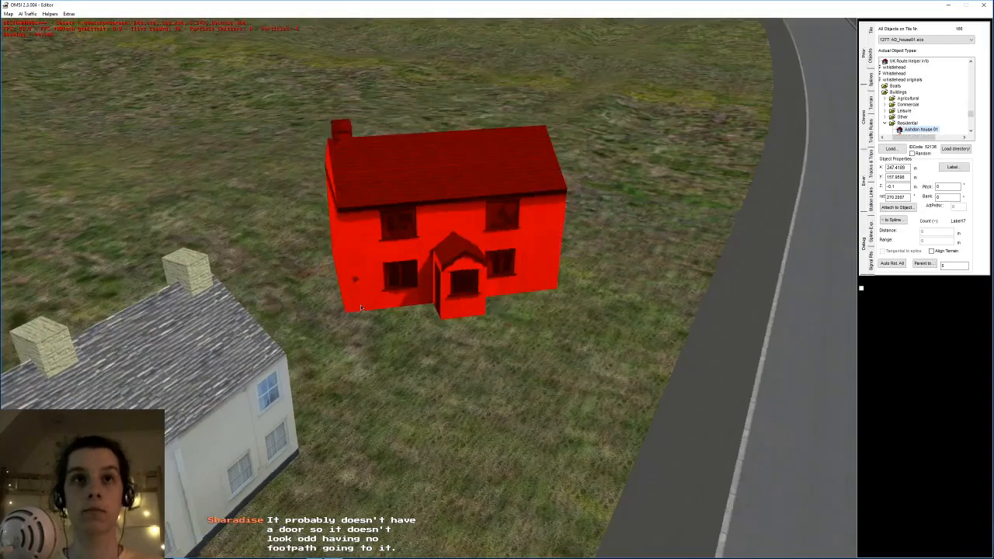
{"action": "left_click", "coordinate": [411, 327]}
{"action": "middle_click_drag", "start_coordinate": [411, 327], "coordinate": [513, 251]}
{"action": "key", "text": "g"}
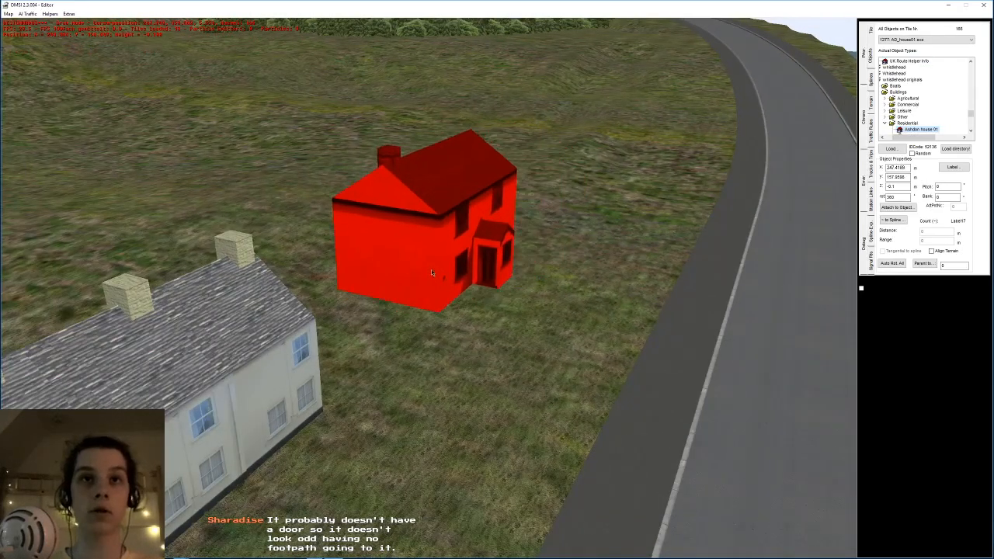
{"action": "left_click", "coordinate": [442, 277]}
{"action": "middle_click_drag", "start_coordinate": [442, 277], "coordinate": [441, 256]}
{"action": "right_click_drag", "start_coordinate": [442, 256], "coordinate": [394, 342]}
{"action": "middle_click_drag", "start_coordinate": [395, 342], "coordinate": [389, 376]}
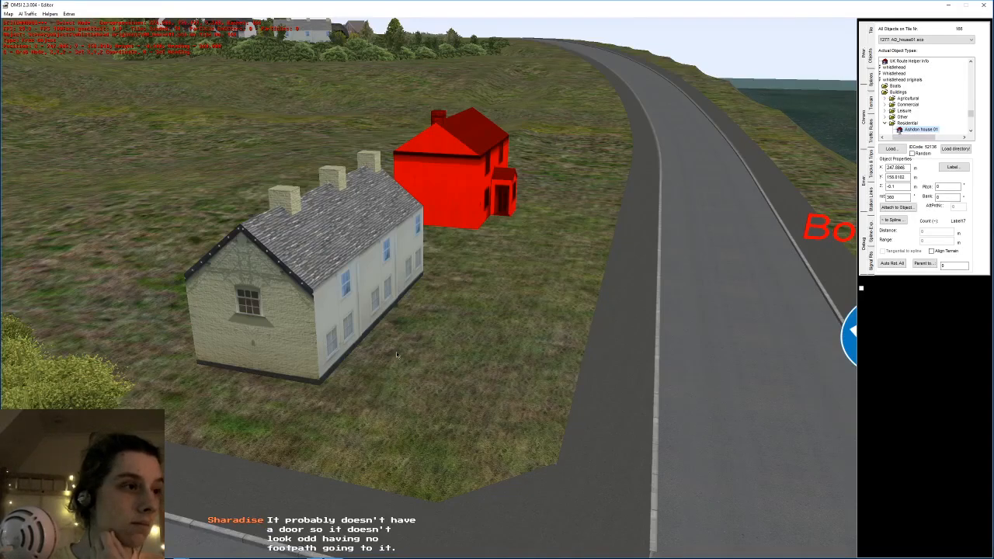
- Examine the spacing and alignment of the two houses from the coast road and the junction
{"action": "left_click", "coordinate": [456, 310]}
{"action": "middle_click_drag", "start_coordinate": [458, 307], "coordinate": [497, 299]}
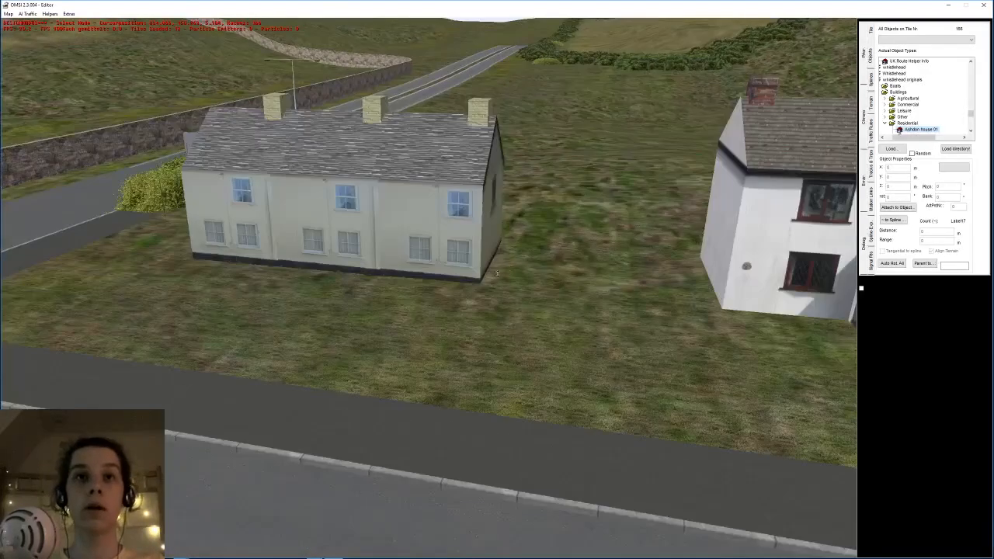
{"action": "middle_click_drag", "start_coordinate": [458, 250], "coordinate": [415, 296]}
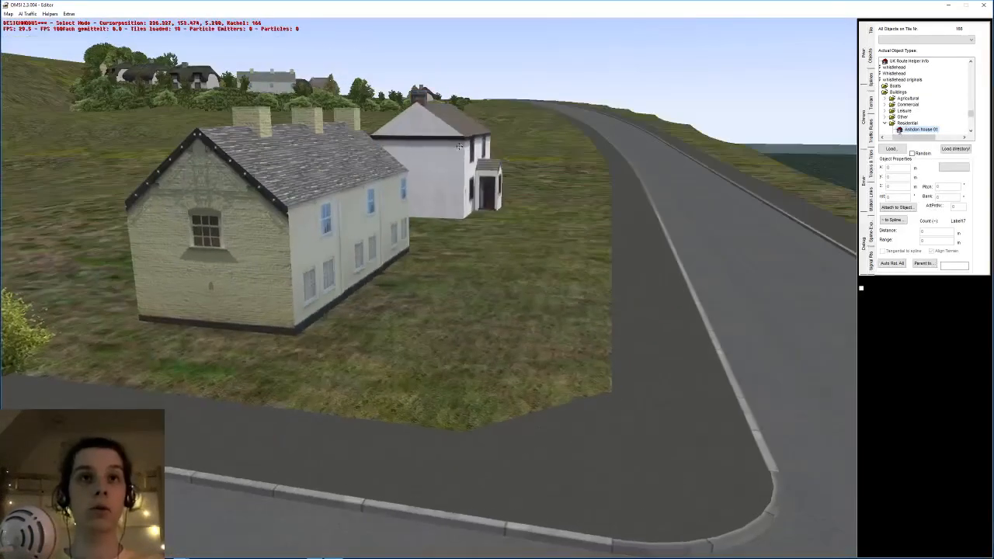
{"action": "left_click_drag", "start_coordinate": [508, 330], "coordinate": [500, 317]}
{"action": "middle_click_drag", "start_coordinate": [500, 317], "coordinate": [491, 290]}
{"action": "left_click_drag", "start_coordinate": [486, 275], "coordinate": [475, 252]}
{"action": "middle_click_drag", "start_coordinate": [476, 252], "coordinate": [462, 276]}
- Copy the white Ashdon house and place the copy farther along the coast road
{"action": "left_click", "coordinate": [400, 158]}
{"action": "left_click_drag", "start_coordinate": [400, 158], "coordinate": [462, 207]}
{"action": "mouse_move", "coordinate": [461, 206]}
{"action": "middle_mouse_down"}
{"action": "mouse_move", "coordinate": [463, 238]}
{"action": "mouse_move", "coordinate": [464, 226]}
{"action": "middle_mouse_up"}
{"action": "key", "text": "n"}
{"action": "left_click", "coordinate": [473, 213]}
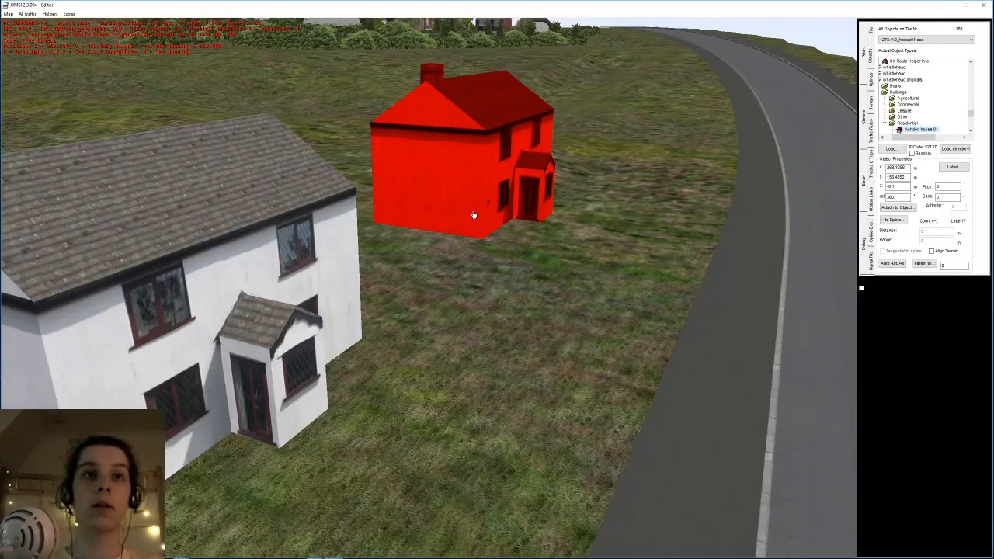
- Shift the copied Ashdon house slightly and change its type to Cambridge house 01
{"action": "right_click_drag", "start_coordinate": [464, 227], "coordinate": [334, 334]}
{"action": "left_click_drag", "start_coordinate": [101, 458], "coordinate": [224, 360]}
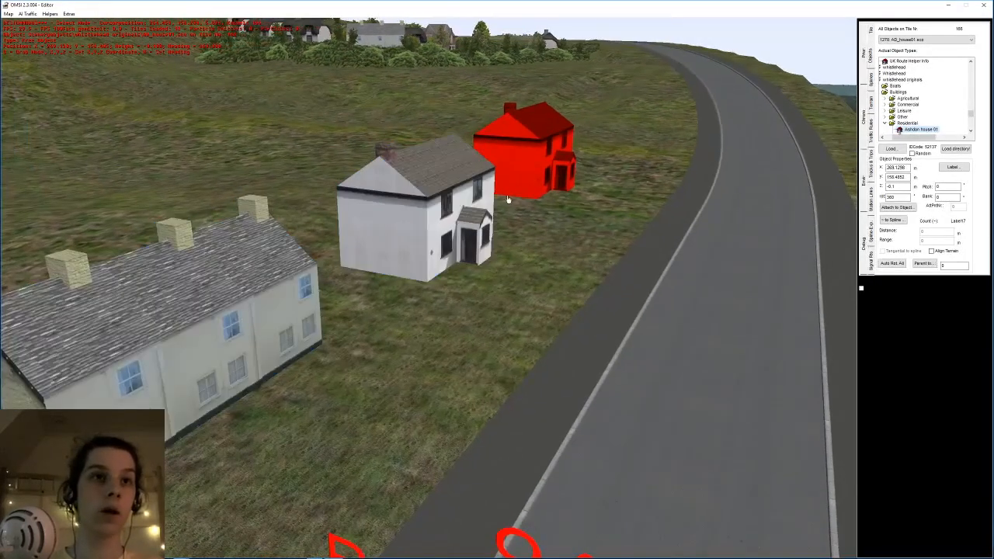
{"action": "scroll", "coordinate": [547, 189], "scroll_direction": "up", "scroll_amount": 3}
{"action": "left_click_drag", "start_coordinate": [422, 333], "coordinate": [420, 287]}
{"action": "scroll", "coordinate": [925, 93], "scroll_direction": "down", "scroll_amount": 3}
{"action": "left_click", "coordinate": [924, 86]}
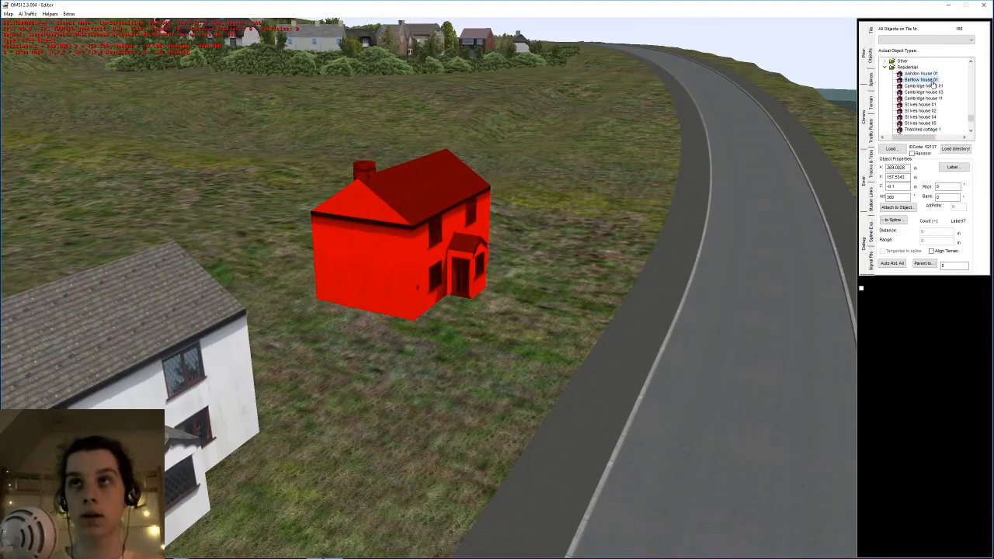
- Move the Cambridge house 01 beside the coast road to about X 267 m, Y 157 m
{"action": "right_click_drag", "start_coordinate": [664, 193], "coordinate": [397, 289]}
{"action": "left_click", "coordinate": [635, 221]}
{"action": "left_click", "coordinate": [400, 242]}
{"action": "left_click_drag", "start_coordinate": [397, 289], "coordinate": [394, 293]}
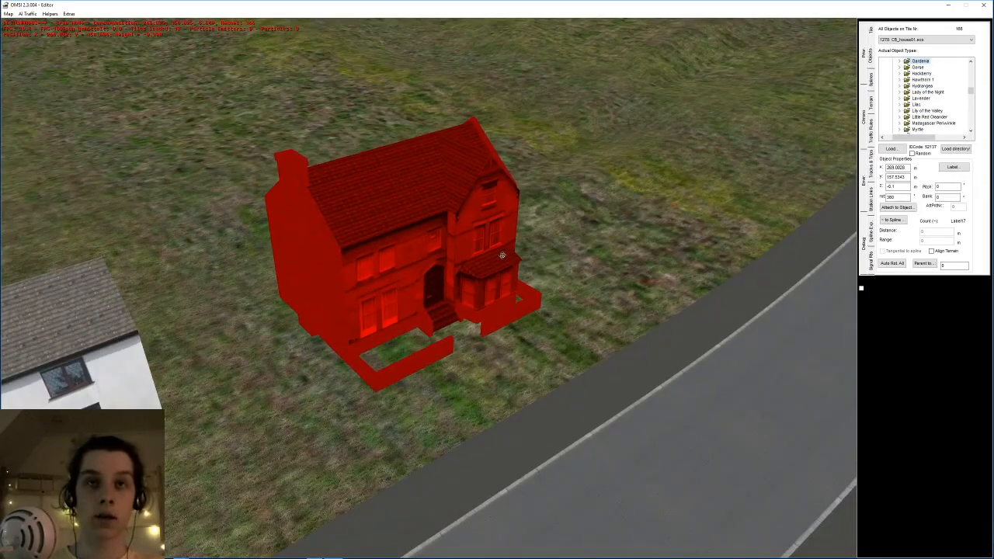
- Add two copies of Cambridge house 01 at about X 277.7 m and X 288.6 m, joined into a terrace of three
{"action": "left_click", "coordinate": [531, 217], "text": "ctrl"}
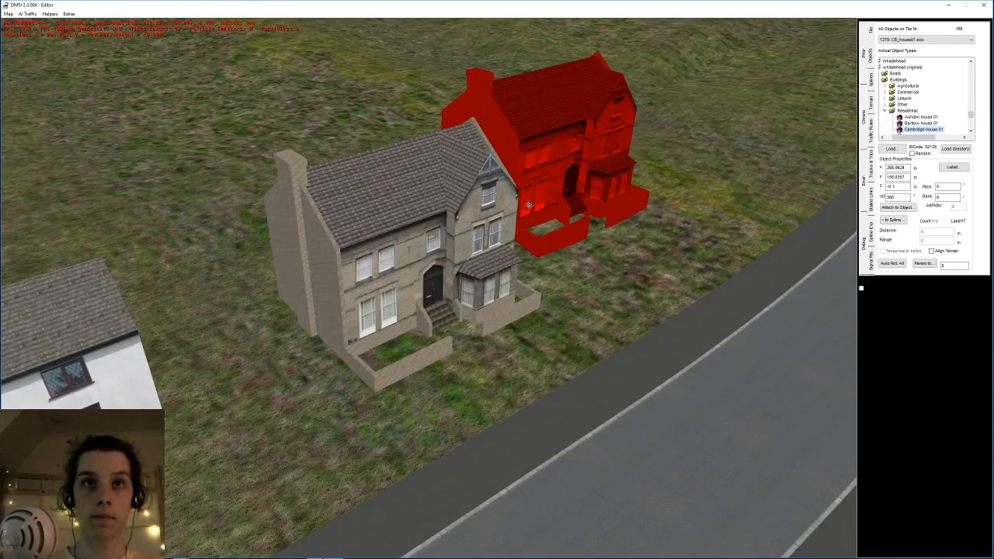
{"action": "right_click_drag", "start_coordinate": [532, 218], "coordinate": [474, 296]}
{"action": "left_click_drag", "start_coordinate": [474, 296], "coordinate": [424, 326]}
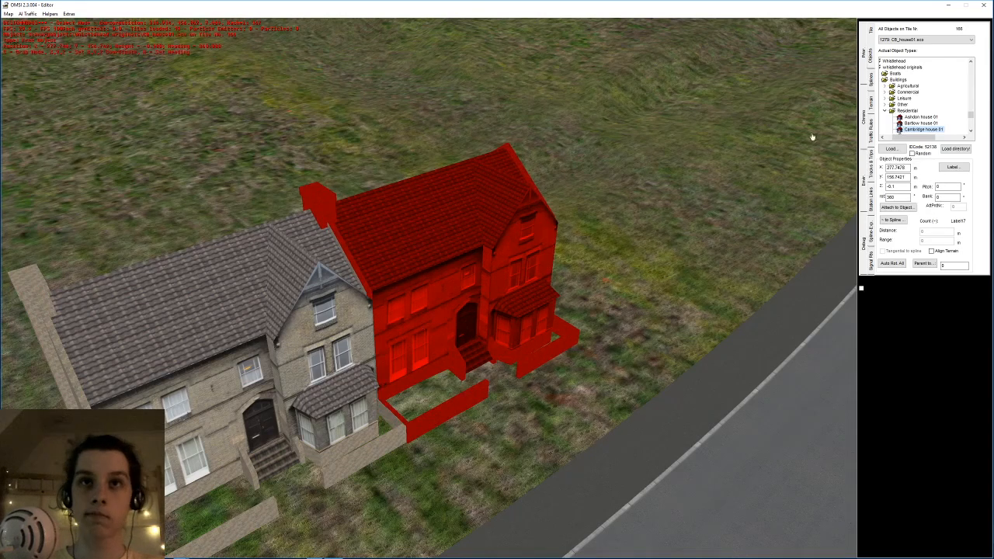
{"action": "left_click_drag", "start_coordinate": [579, 251], "coordinate": [316, 347]}
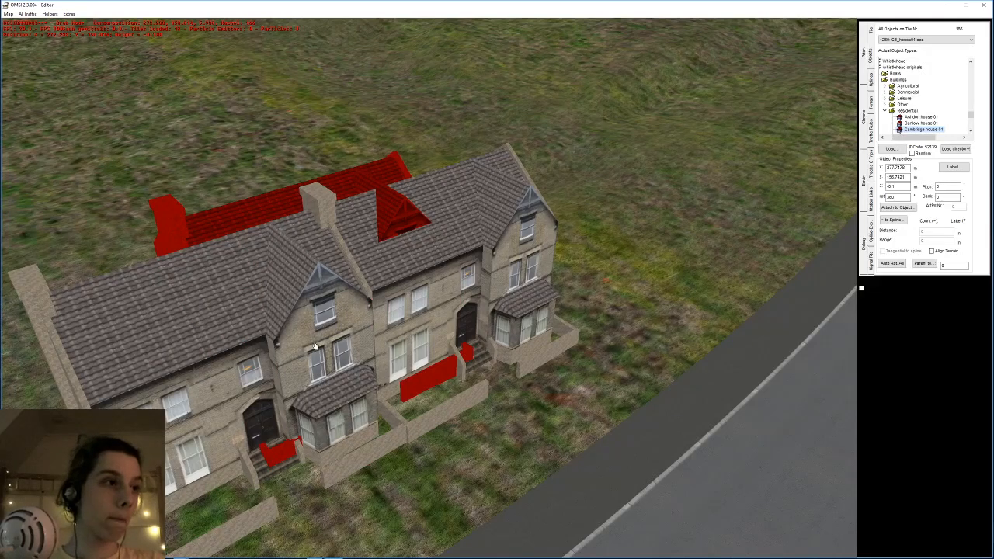
{"action": "left_click_drag", "start_coordinate": [315, 346], "coordinate": [495, 295]}
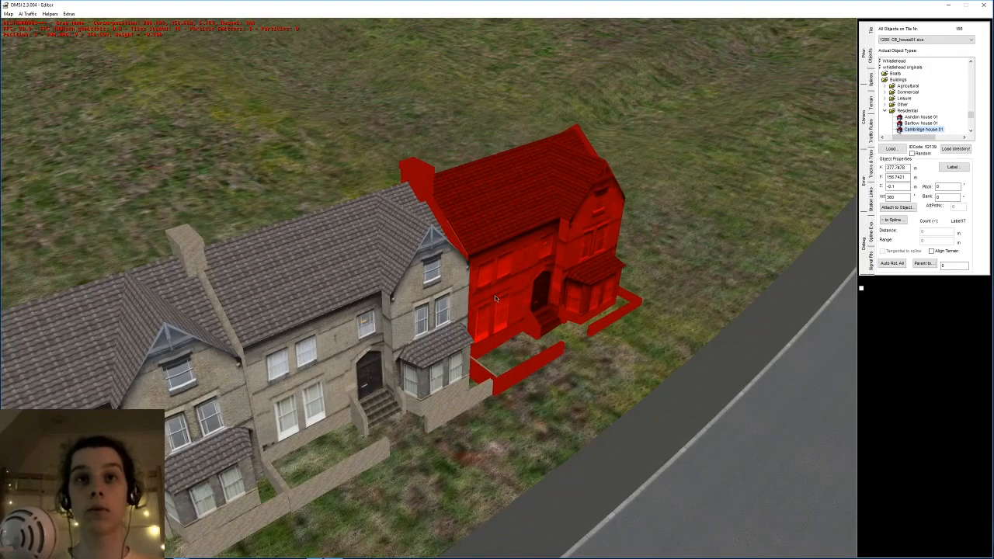
- Try the Cambridge house 03 and Cambridge house 11 types for the terrace's end house, and return to Cambridge house 01
{"action": "scroll", "coordinate": [940, 85], "scroll_direction": "down", "scroll_amount": 3}
{"action": "left_click", "coordinate": [937, 80]}
{"action": "middle_click_drag", "start_coordinate": [548, 257], "coordinate": [779, 153]}
{"action": "left_click", "coordinate": [924, 86]}
{"action": "scroll", "coordinate": [453, 38], "scroll_direction": "down", "scroll_amount": 3}
{"action": "middle_click_drag", "start_coordinate": [755, 124], "coordinate": [597, 196]}
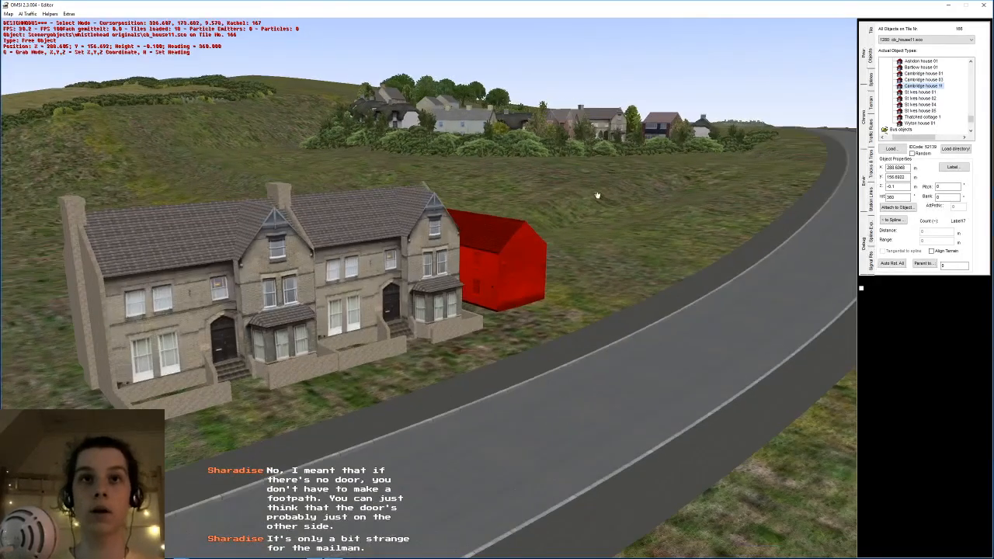
{"action": "scroll", "coordinate": [598, 196], "scroll_direction": "up", "scroll_amount": 5}
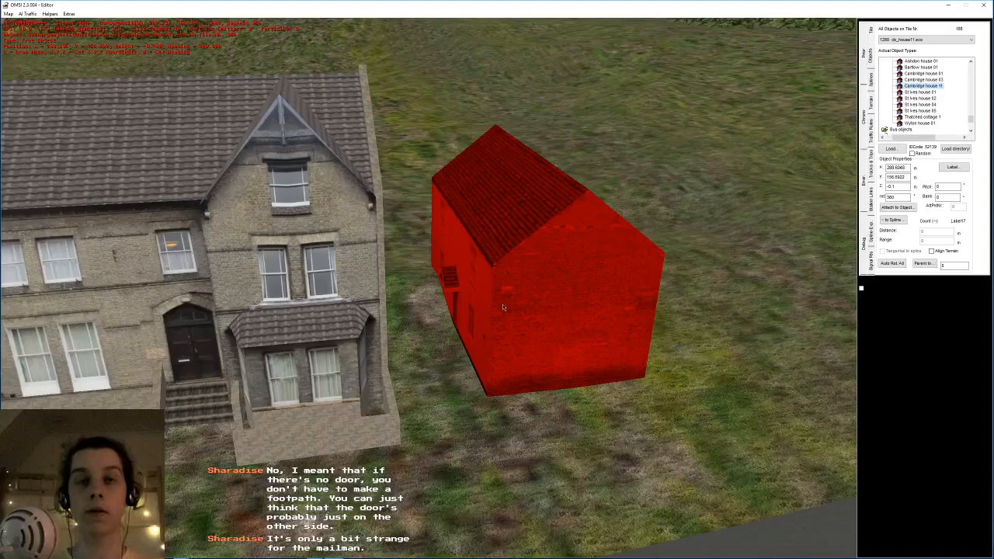
{"action": "left_click", "coordinate": [925, 79]}
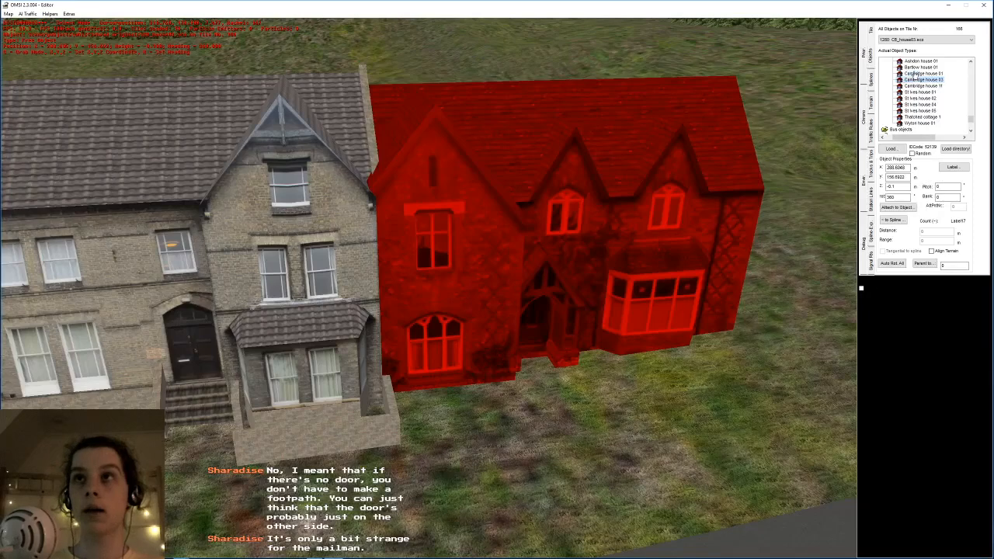
{"action": "left_click", "coordinate": [917, 74]}
{"action": "scroll", "coordinate": [535, 377], "scroll_direction": "down", "scroll_amount": 5}
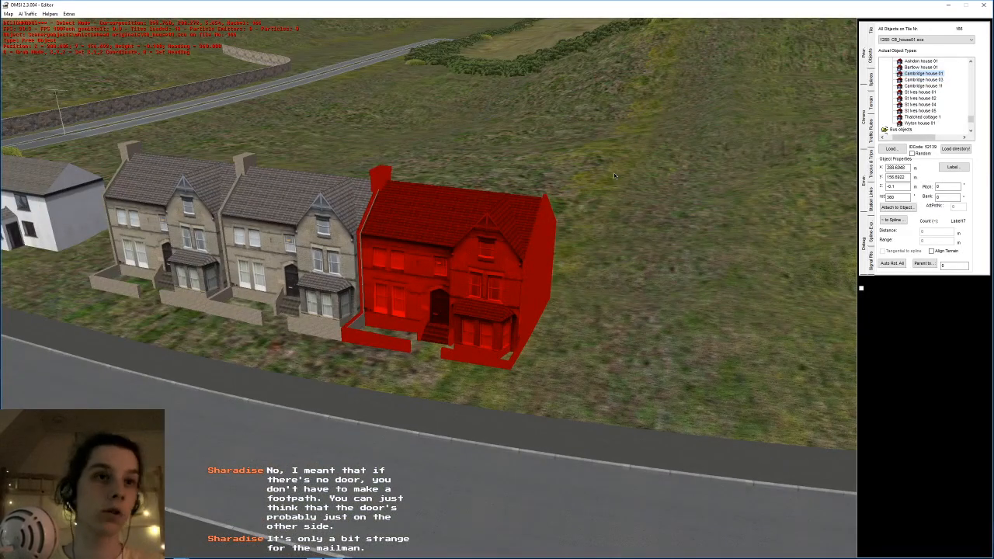
- Examine the terrace of three houses from several angles, checking the joins, front walls and distance to the coast road
{"action": "left_click", "coordinate": [575, 202]}
{"action": "scroll", "coordinate": [601, 289], "scroll_direction": "up", "scroll_amount": 5}
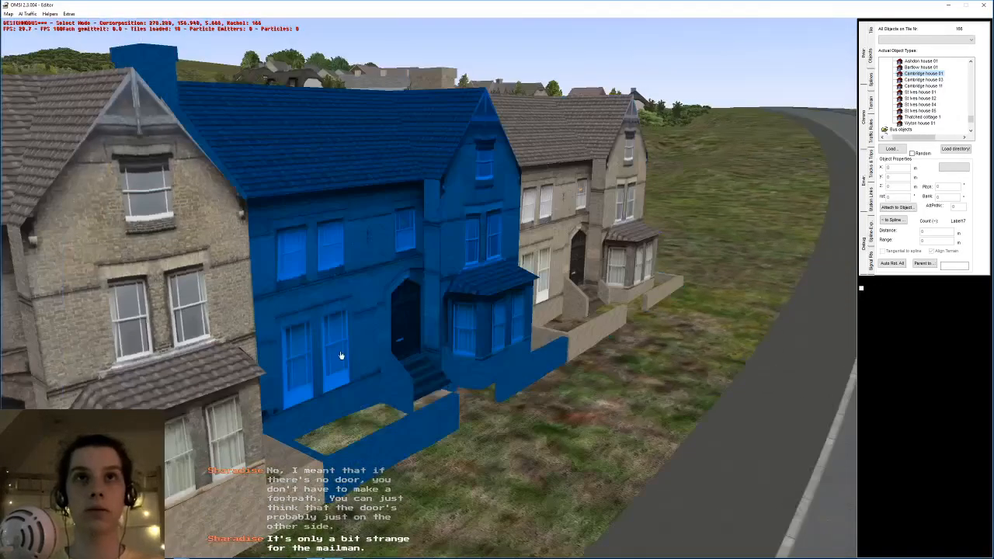
{"action": "scroll", "coordinate": [340, 351], "scroll_direction": "down", "scroll_amount": 3}
{"action": "right_click_drag", "start_coordinate": [340, 352], "coordinate": [467, 261]}
{"action": "scroll", "coordinate": [395, 249], "scroll_direction": "down", "scroll_amount": 3}
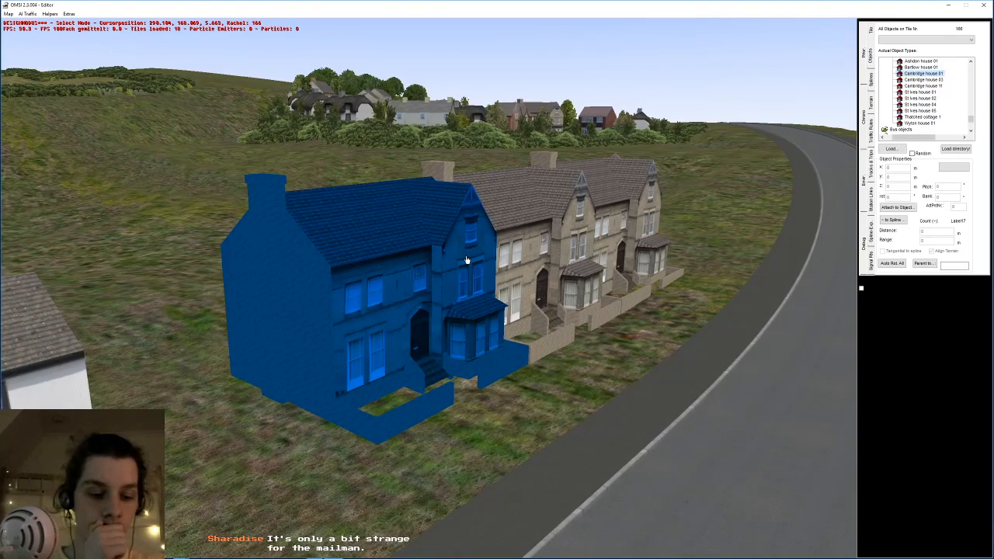
{"action": "right_click_drag", "start_coordinate": [692, 284], "coordinate": [604, 274]}
{"action": "left_click", "coordinate": [447, 253]}
{"action": "right_click_drag", "start_coordinate": [446, 254], "coordinate": [377, 313]}
{"action": "left_click", "coordinate": [337, 346]}
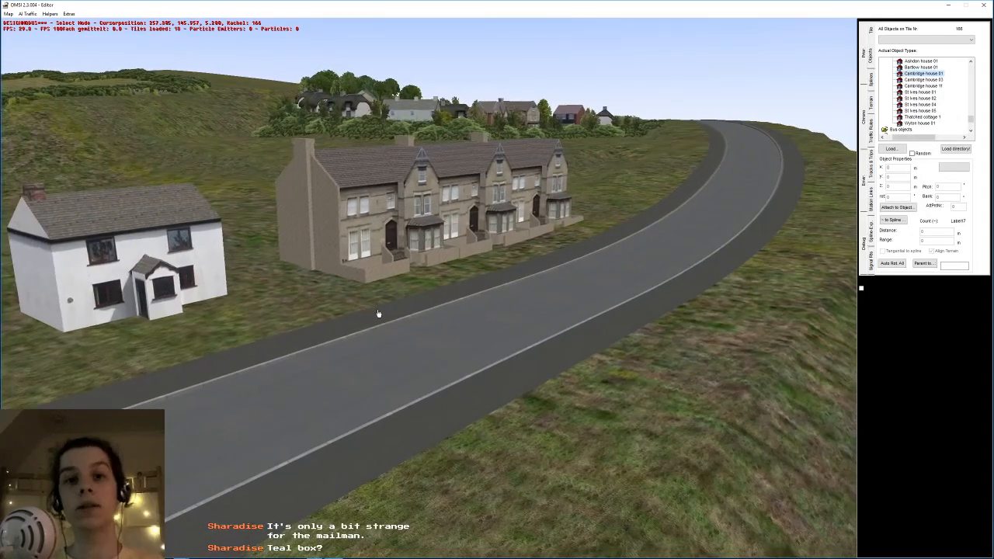
{"action": "scroll", "coordinate": [394, 311], "scroll_direction": "up", "scroll_amount": 8}
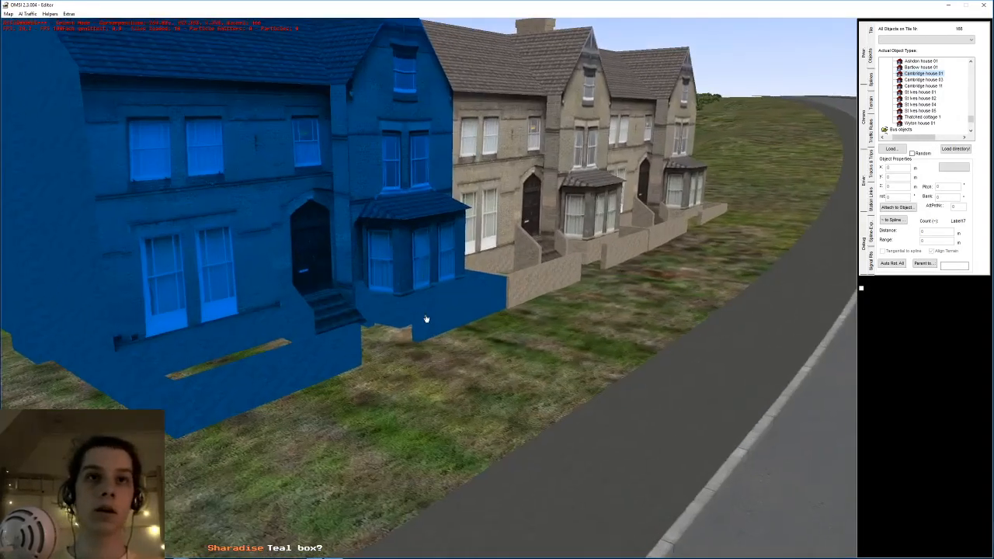
{"action": "middle_click_drag", "start_coordinate": [427, 319], "coordinate": [425, 328]}
{"action": "scroll", "coordinate": [452, 411], "scroll_direction": "down", "scroll_amount": 10}
- Copy a terrace house and place it past the terrace's far end at about X 7.4 m, Y 157.5 m on the neighbouring tile
{"action": "right_click_drag", "start_coordinate": [586, 181], "coordinate": [433, 223]}
{"action": "left_click", "coordinate": [428, 223]}
{"action": "key", "text": "n"}
{"action": "scroll", "coordinate": [493, 216], "scroll_direction": "up", "scroll_amount": 3}
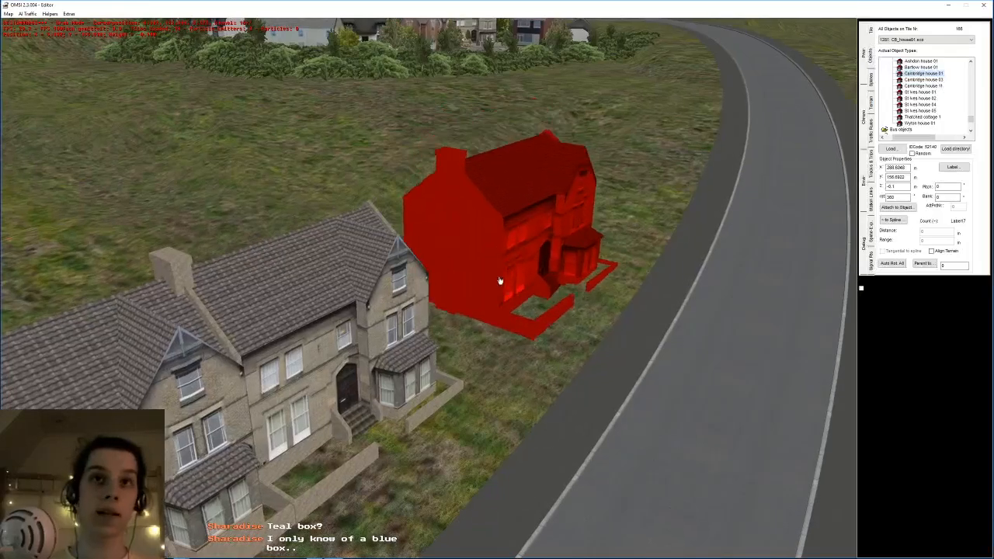
{"action": "left_click", "coordinate": [499, 240]}
{"action": "mouse_move", "coordinate": [499, 240]}
{"action": "middle_mouse_down"}
{"action": "mouse_move", "coordinate": [501, 228]}
{"action": "mouse_move", "coordinate": [495, 243]}
{"action": "middle_mouse_up"}
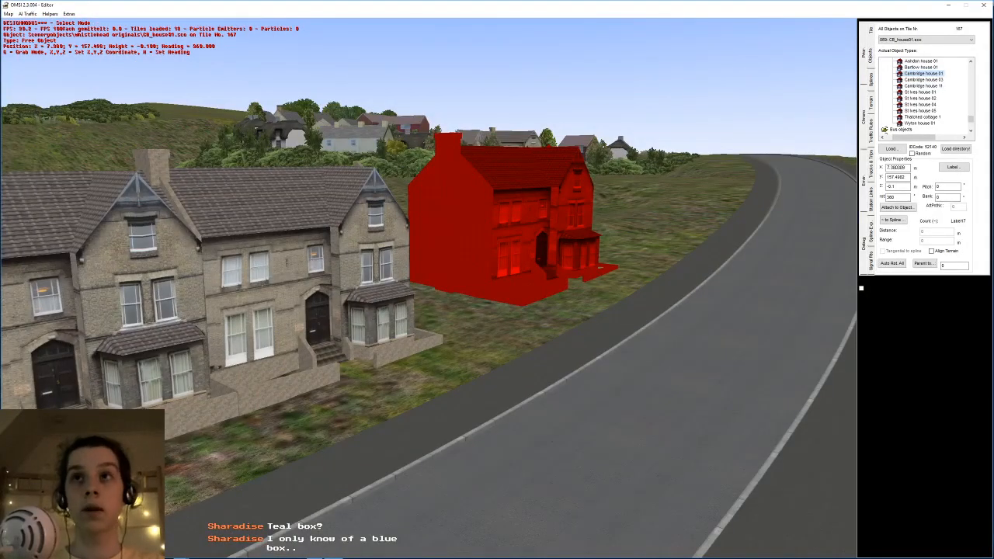
- Change the detached house past the terrace to Cambridge house 03
{"action": "left_click", "coordinate": [928, 81]}
{"action": "middle_click_drag", "start_coordinate": [704, 152], "coordinate": [672, 160]}
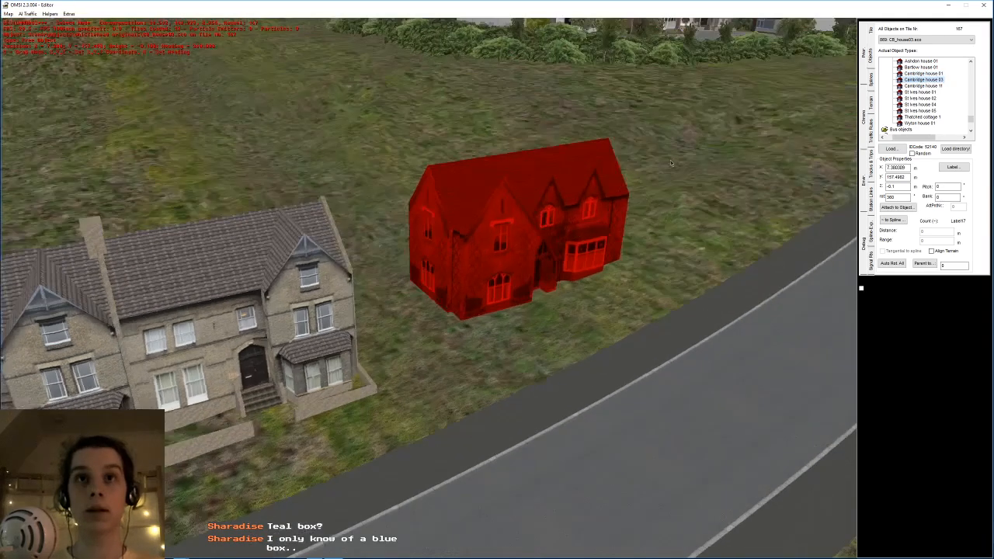
{"action": "middle_click_drag", "start_coordinate": [577, 233], "coordinate": [554, 209]}
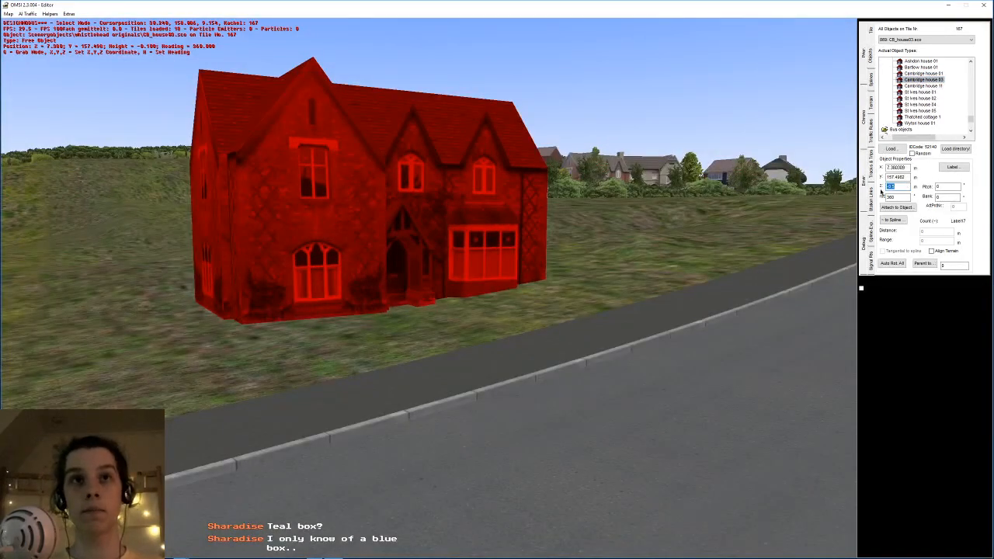
- Try Z heights of -0.4, -0.6 and -0.7 m for the Cambridge house 03
{"action": "type", "text": "-0.4"}
{"action": "key", "text": "Return"}
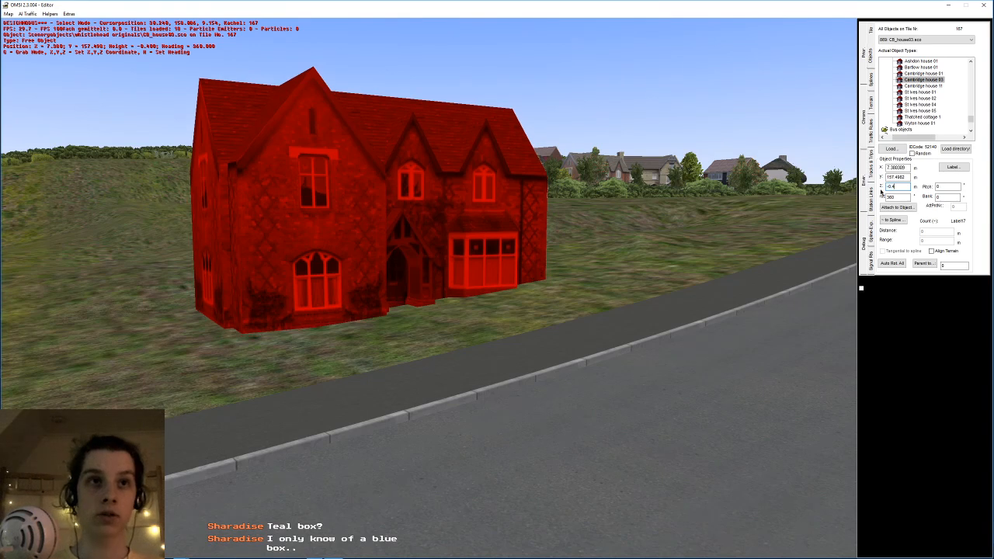
{"action": "key", "text": "Return"}
{"action": "type", "text": "-0.6"}
{"action": "key", "text": "Return"}
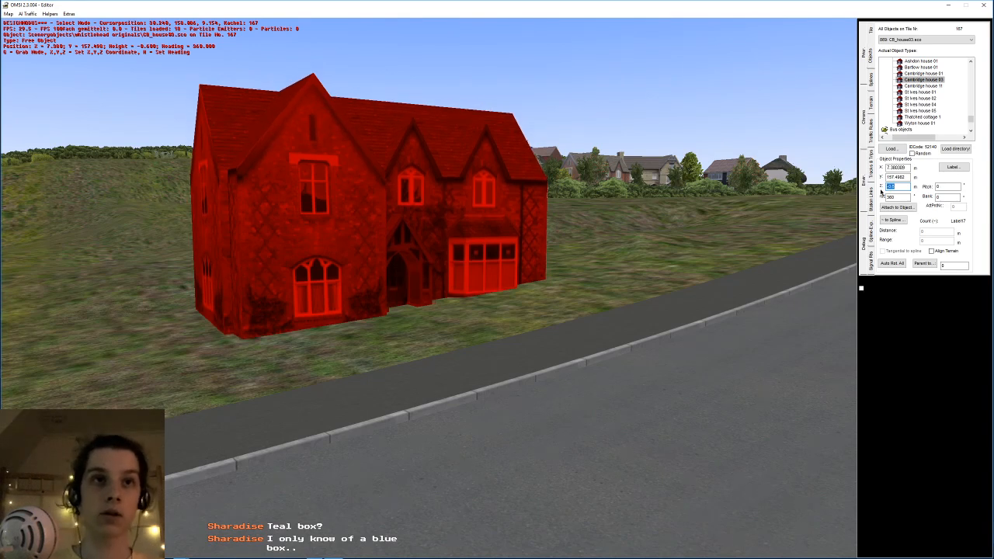
{"action": "type", "text": "-0.7"}
{"action": "key", "text": "Return"}
{"action": "key", "text": "Return"}
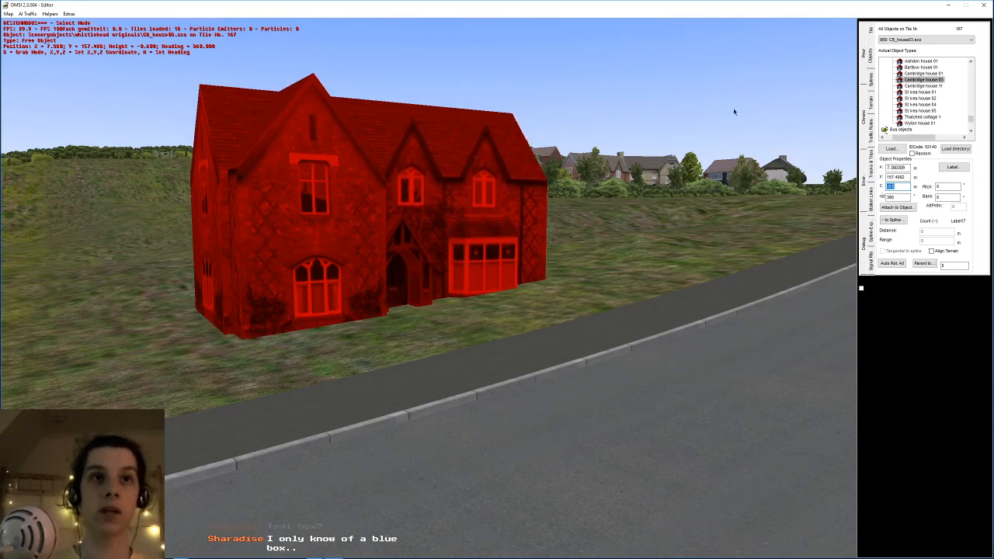
{"action": "middle_click_drag", "start_coordinate": [735, 109], "coordinate": [522, 235]}
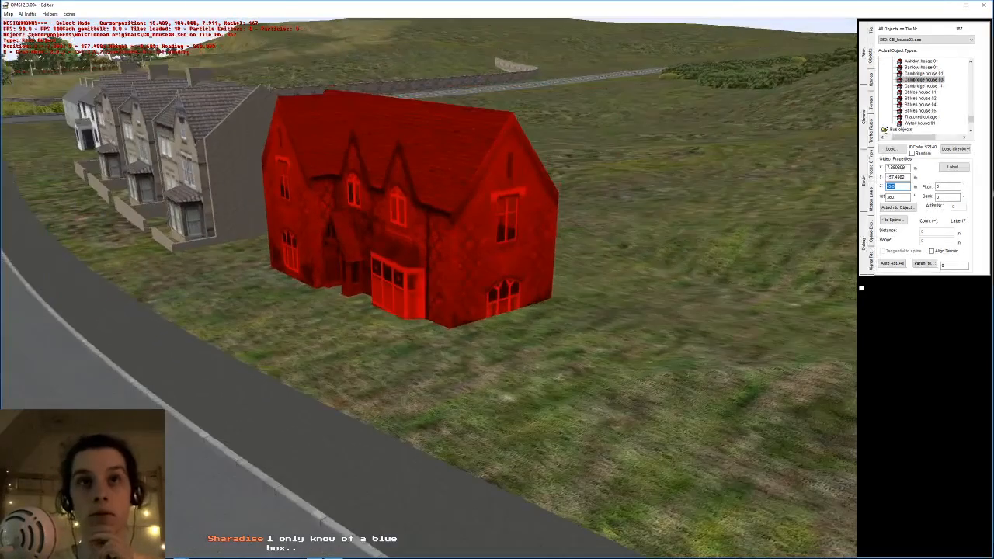
- Set the Cambridge house 03's Z height to 0 and check how its base meets the ground
{"action": "type", "text": "0"}
{"action": "key", "text": "Return"}
{"action": "middle_click_drag", "start_coordinate": [699, 225], "coordinate": [661, 204]}
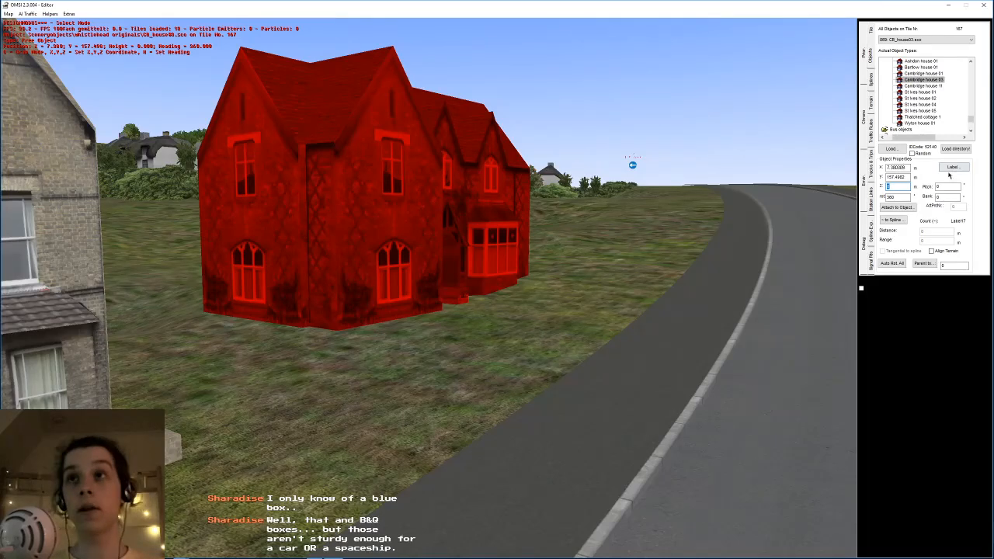
{"action": "middle_click_drag", "start_coordinate": [769, 193], "coordinate": [727, 202]}
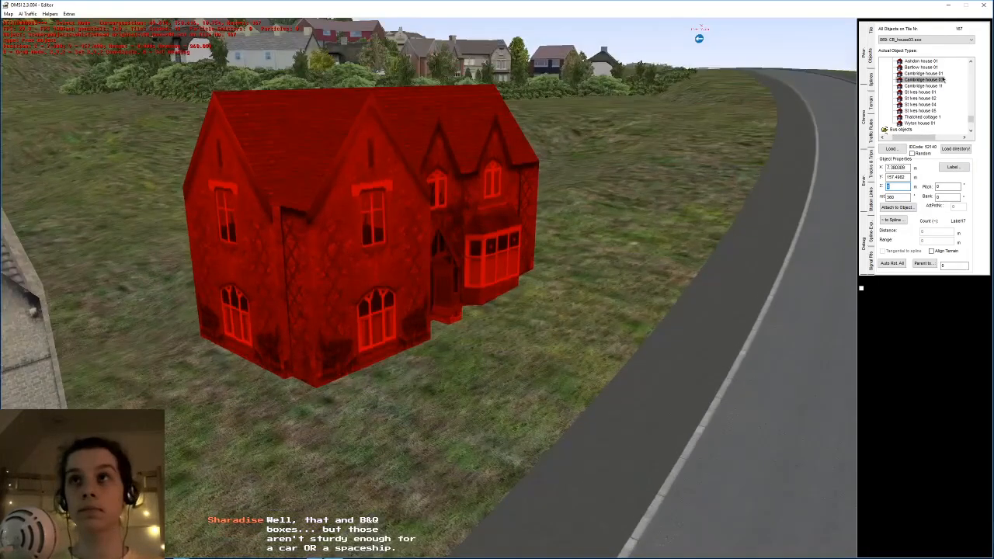
{"action": "right_click_drag", "start_coordinate": [506, 367], "coordinate": [500, 242]}
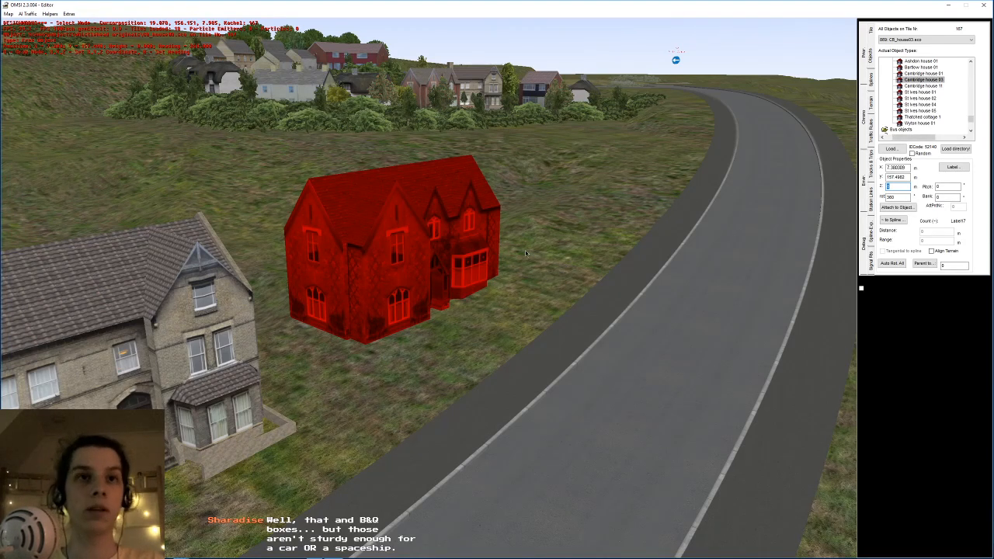
- Move the Cambridge house 03 further along the coast road to about X 59.3 m, Y 169.1 m
{"action": "left_click", "coordinate": [482, 260]}
{"action": "left_click", "coordinate": [482, 260]}
{"action": "right_click_drag", "start_coordinate": [472, 287], "coordinate": [437, 299]}
{"action": "key", "text": "g"}
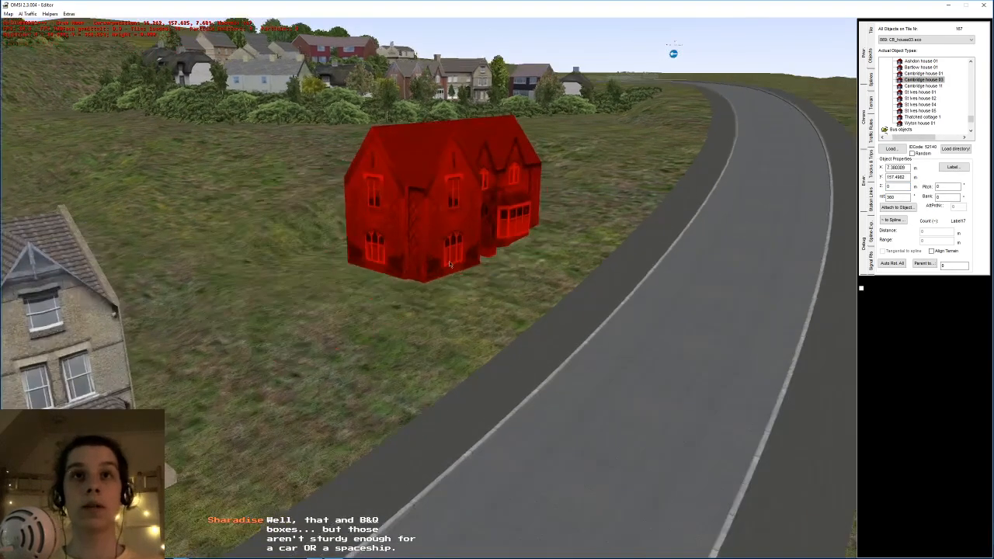
{"action": "key", "text": "Up"}
{"action": "key", "text": "Right"}
{"action": "left_click", "coordinate": [394, 328]}
- Rotate the Cambridge house 03 so its front faces the coast road, and deselect it
{"action": "middle_click_drag", "start_coordinate": [394, 328], "coordinate": [458, 234]}
{"action": "key", "text": "Up"}
{"action": "key", "text": "Right"}
{"action": "key", "text": "r"}
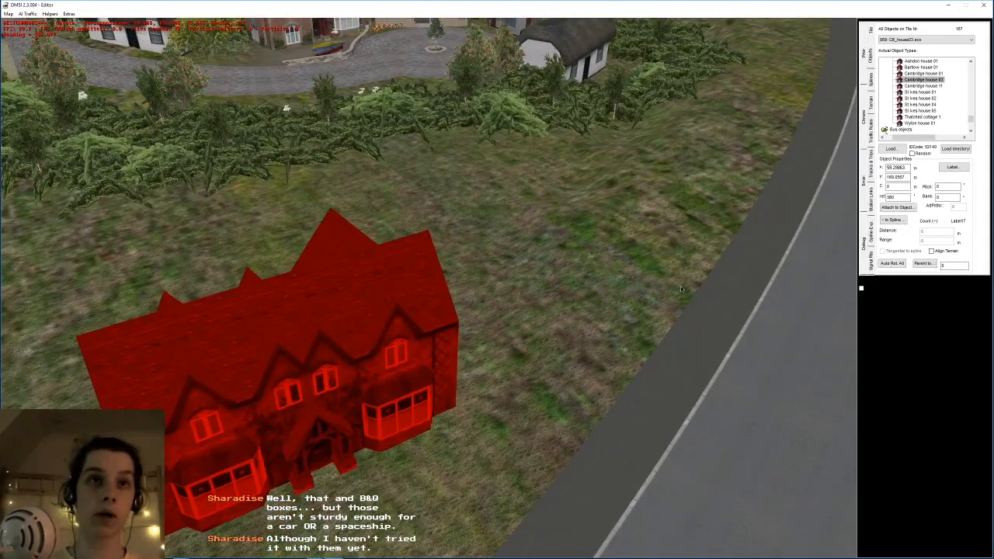
{"action": "left_click", "coordinate": [626, 207]}
{"action": "middle_click_drag", "start_coordinate": [627, 207], "coordinate": [489, 245]}
{"action": "left_click", "coordinate": [404, 390]}
- Examine the repositioned house from several viewpoints along the coast road
{"action": "right_click_drag", "start_coordinate": [490, 245], "coordinate": [417, 262]}
{"action": "middle_click_drag", "start_coordinate": [417, 262], "coordinate": [402, 258]}
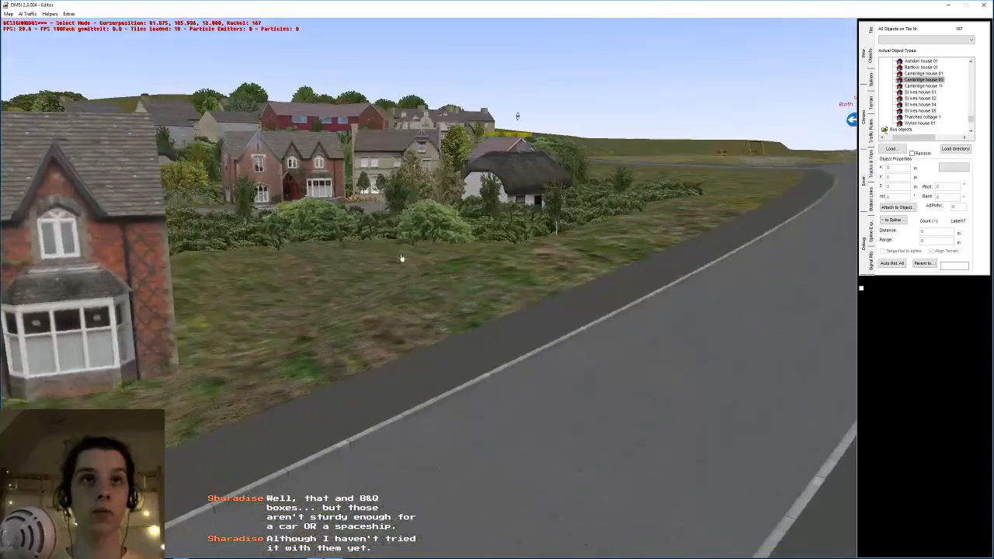
{"action": "right_click_drag", "start_coordinate": [167, 334], "coordinate": [240, 329]}
{"action": "middle_click_drag", "start_coordinate": [240, 328], "coordinate": [373, 368]}
{"action": "right_click_drag", "start_coordinate": [472, 440], "coordinate": [476, 435]}
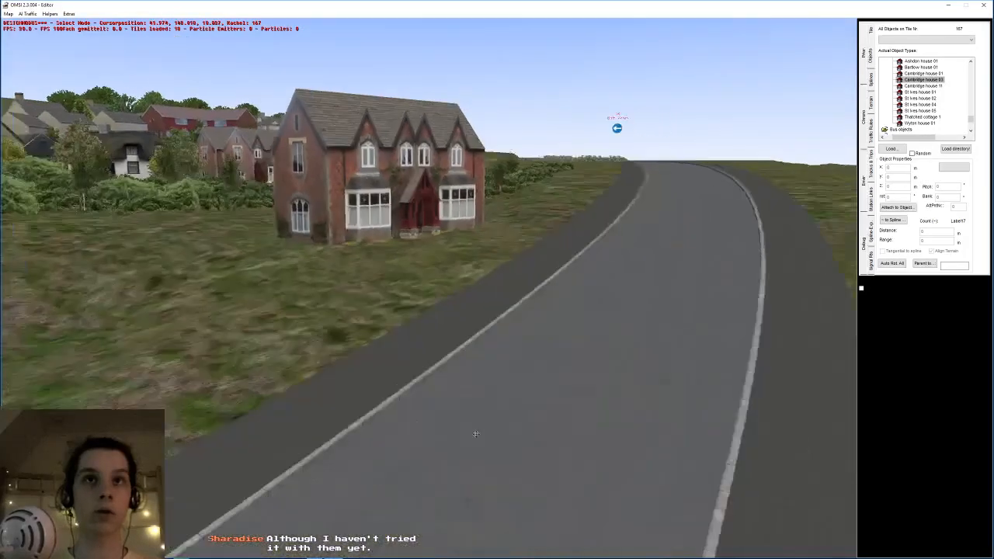
{"action": "middle_click_drag", "start_coordinate": [477, 435], "coordinate": [475, 282]}
{"action": "right_click_drag", "start_coordinate": [476, 282], "coordinate": [470, 355]}
{"action": "middle_click_drag", "start_coordinate": [470, 355], "coordinate": [521, 275]}
{"action": "right_click_drag", "start_coordinate": [522, 275], "coordinate": [384, 255]}
{"action": "middle_click_drag", "start_coordinate": [383, 255], "coordinate": [360, 265]}
{"action": "right_click_drag", "start_coordinate": [360, 265], "coordinate": [439, 165]}
{"action": "right_click_drag", "start_coordinate": [374, 466], "coordinate": [400, 428]}
{"action": "middle_click_drag", "start_coordinate": [424, 334], "coordinate": [425, 338]}
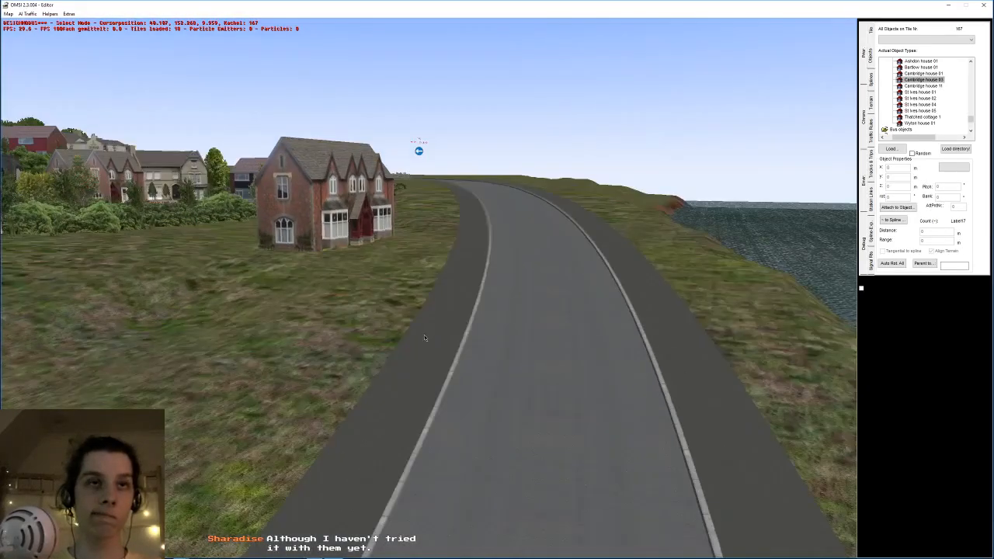
- Try several St Ives houses and Wyton house 01 for the detached house, and settle on Thatched cottage 1
{"action": "left_click", "coordinate": [378, 235]}
{"action": "right_click_drag", "start_coordinate": [370, 240], "coordinate": [548, 243]}
{"action": "middle_click_drag", "start_coordinate": [548, 242], "coordinate": [580, 238]}
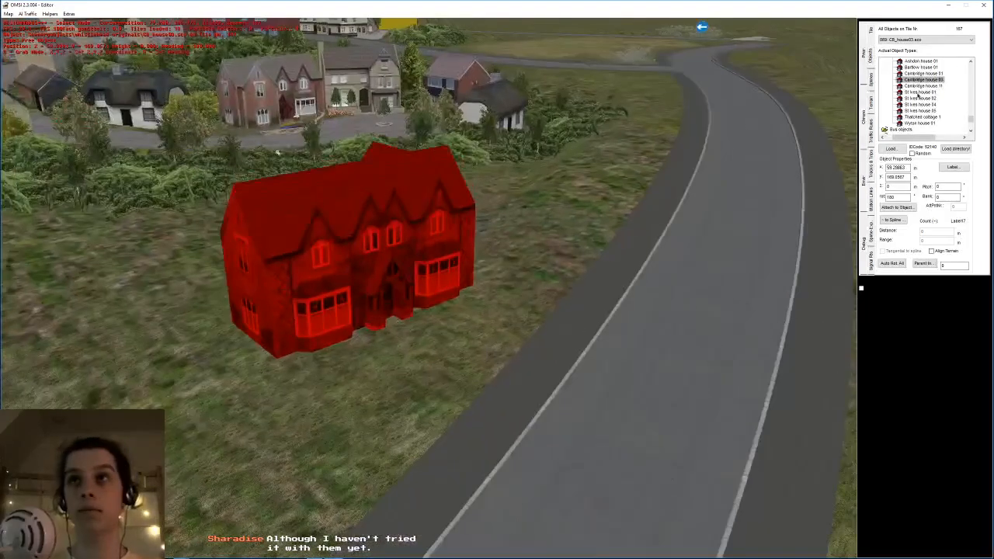
{"action": "left_click", "coordinate": [919, 93]}
{"action": "left_click", "coordinate": [915, 105]}
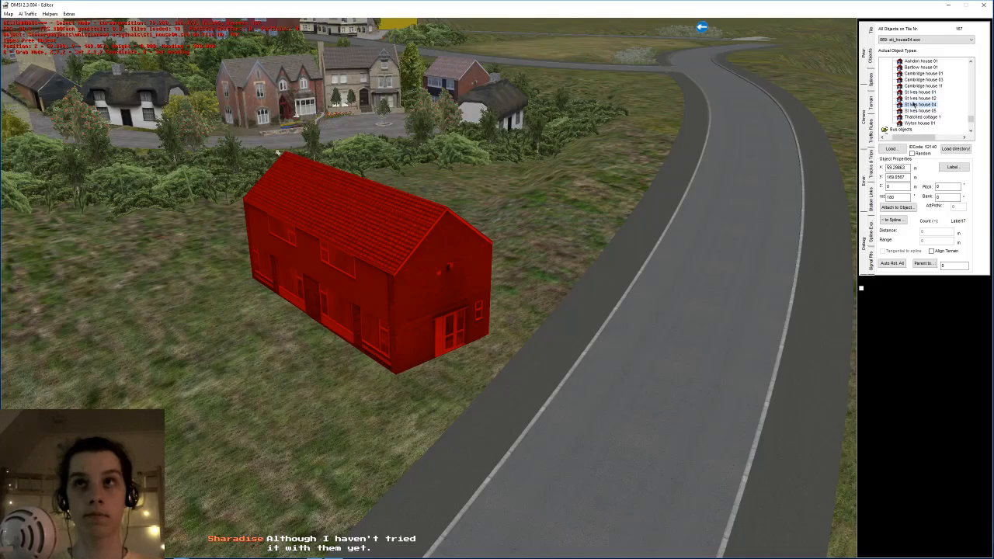
{"action": "left_click", "coordinate": [911, 111]}
{"action": "left_click", "coordinate": [911, 117]}
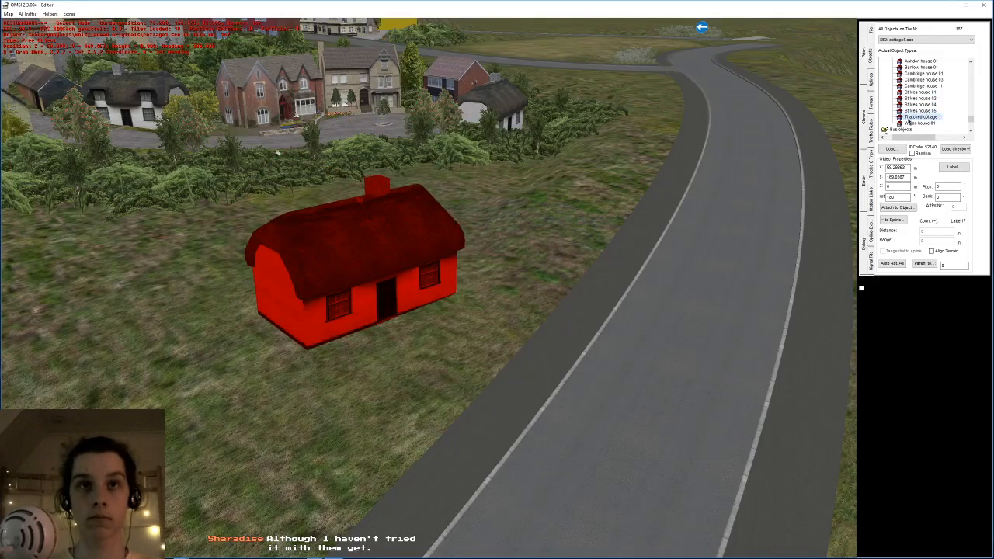
{"action": "left_click", "coordinate": [910, 122]}
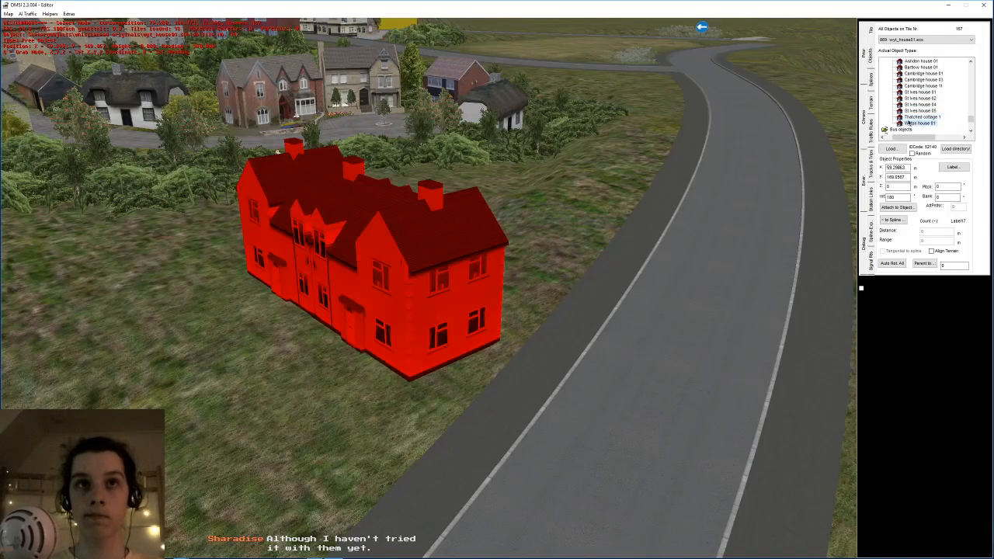
{"action": "left_click", "coordinate": [911, 117]}
{"action": "left_click", "coordinate": [688, 162]}
- Add a 10 m Dirtpath1 spline from a terrace house's doorsteps to the road
{"action": "middle_click_drag", "start_coordinate": [688, 161], "coordinate": [424, 317]}
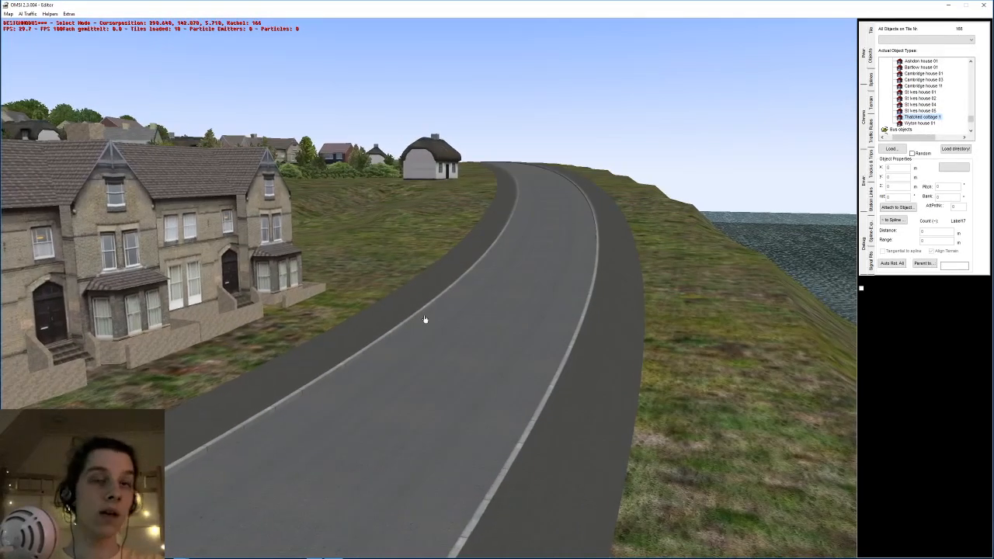
{"action": "middle_click_drag", "start_coordinate": [416, 282], "coordinate": [384, 341]}
{"action": "right_click_drag", "start_coordinate": [384, 341], "coordinate": [358, 329]}
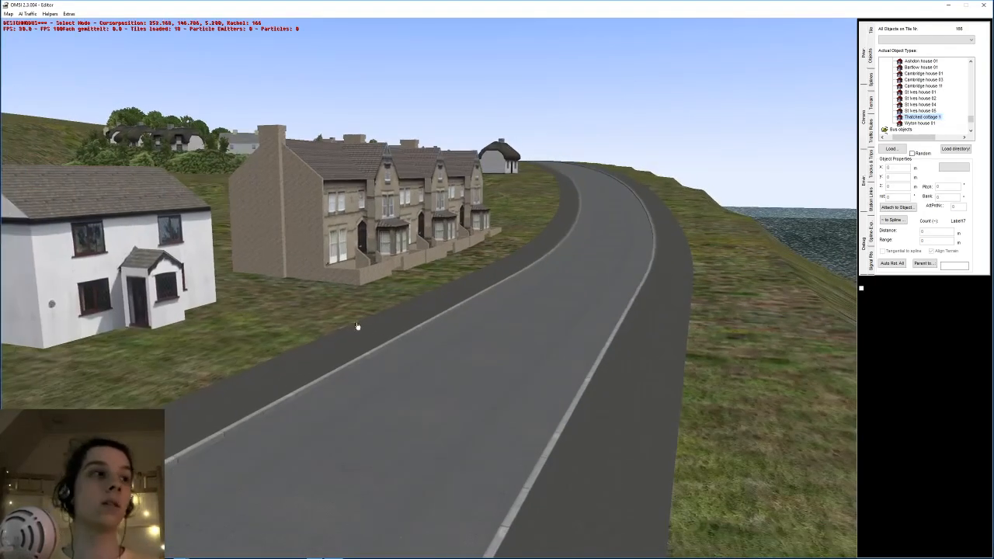
{"action": "middle_click_drag", "start_coordinate": [373, 266], "coordinate": [382, 293]}
{"action": "right_click_drag", "start_coordinate": [388, 258], "coordinate": [435, 295]}
{"action": "middle_click_drag", "start_coordinate": [435, 295], "coordinate": [490, 325]}
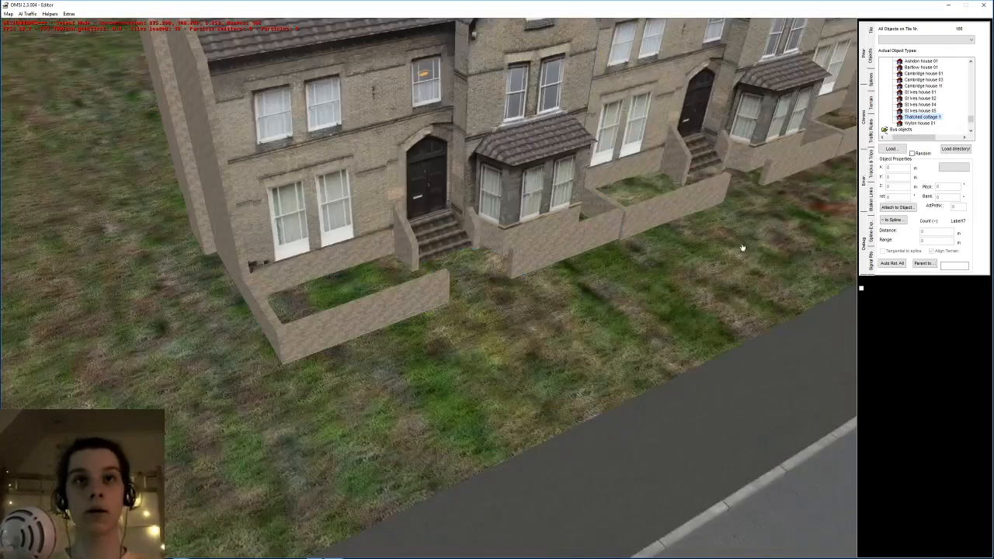
{"action": "left_click", "coordinate": [933, 125]}
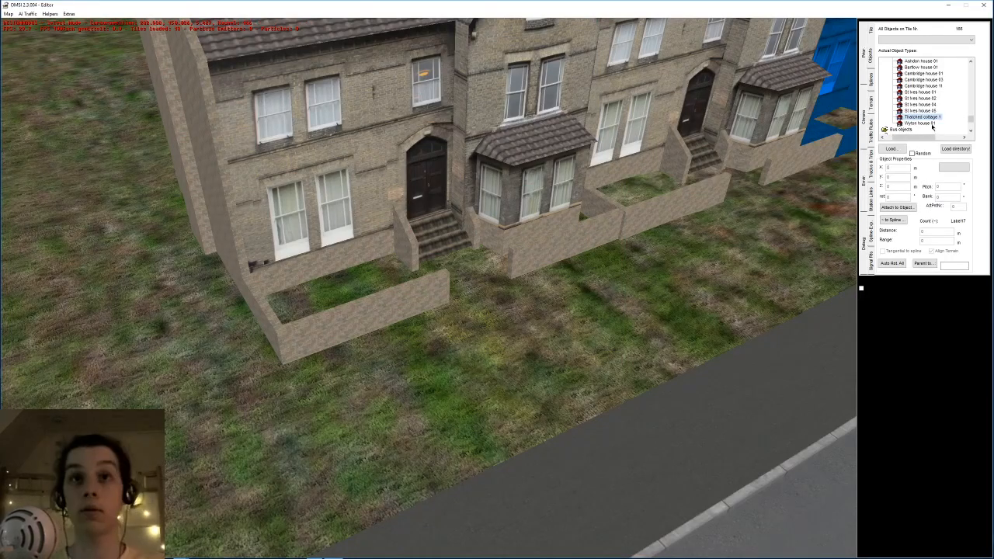
{"action": "left_click", "coordinate": [871, 99]}
{"action": "left_click", "coordinate": [480, 200]}
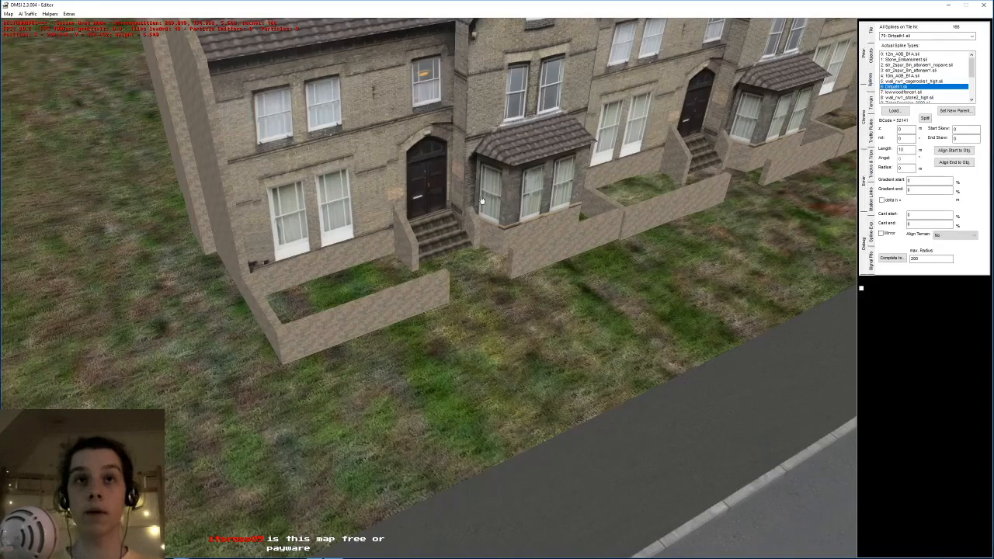
{"action": "middle_click_drag", "start_coordinate": [439, 252], "coordinate": [453, 253]}
{"action": "left_click_drag", "start_coordinate": [453, 252], "coordinate": [506, 342]}
- Move the new dirt path so its start lines up with the terrace house's doorsteps
{"action": "middle_click_drag", "start_coordinate": [482, 267], "coordinate": [453, 269]}
{"action": "key", "text": "g"}
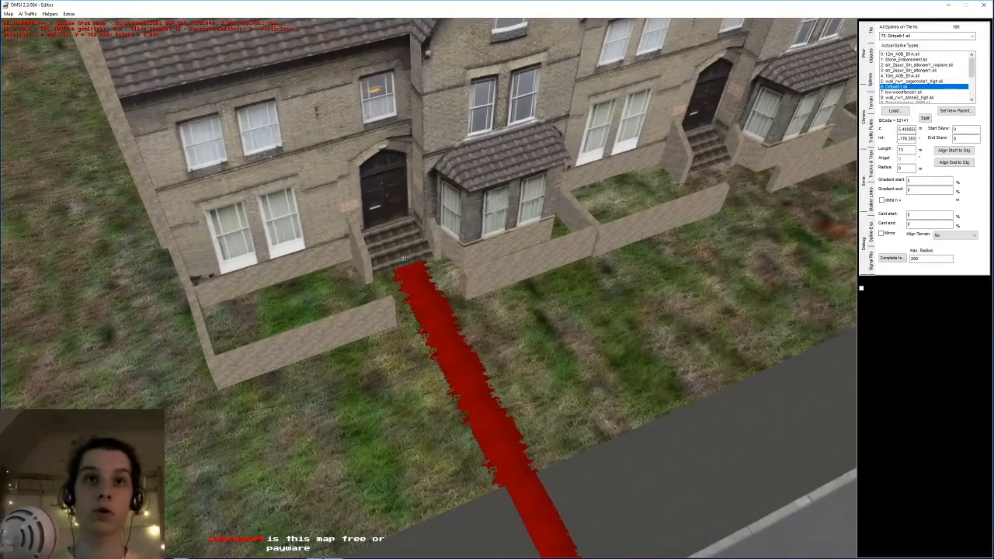
{"action": "left_click", "coordinate": [401, 267]}
{"action": "middle_click_drag", "start_coordinate": [402, 267], "coordinate": [398, 268]}
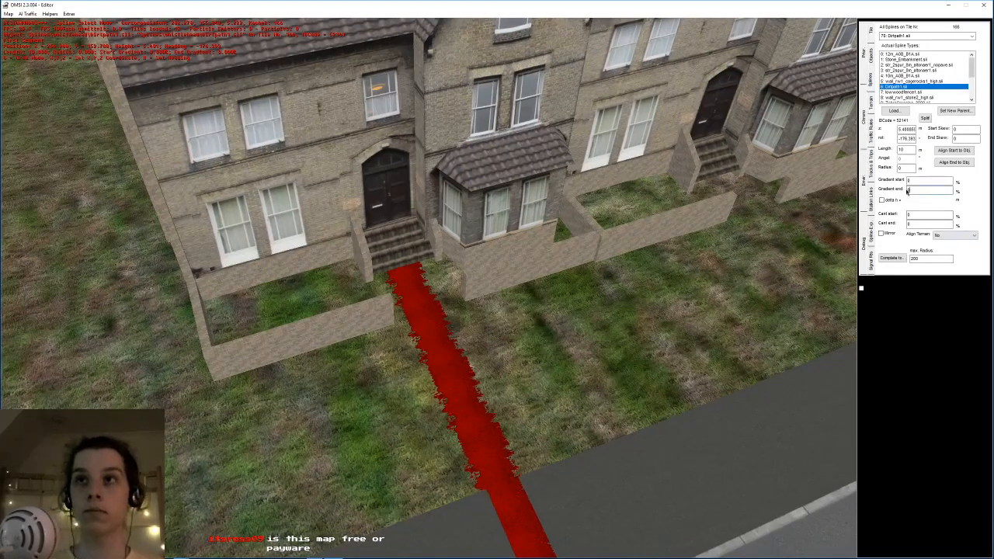
- Set the dirt path's end gradient to -2 % and its length to 6 m, and deselect it
{"action": "type", "text": "-"}
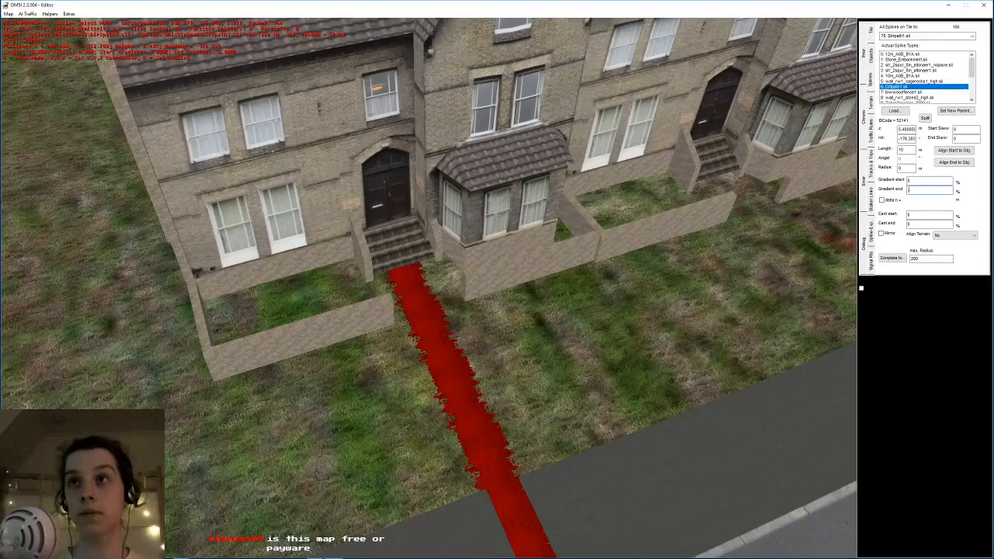
{"action": "type", "text": "2"}
{"action": "left_click_drag", "start_coordinate": [915, 191], "coordinate": [908, 192]}
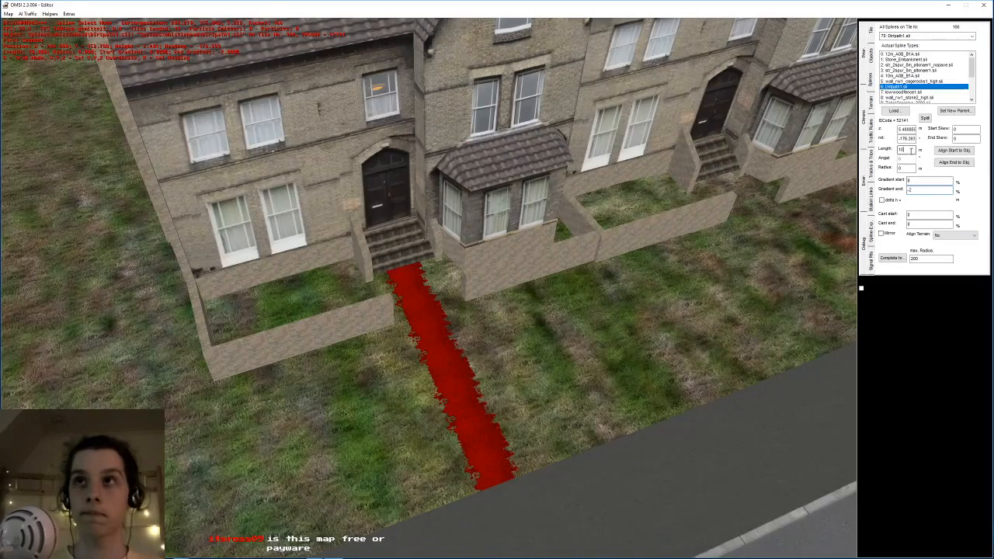
{"action": "type", "text": "6"}
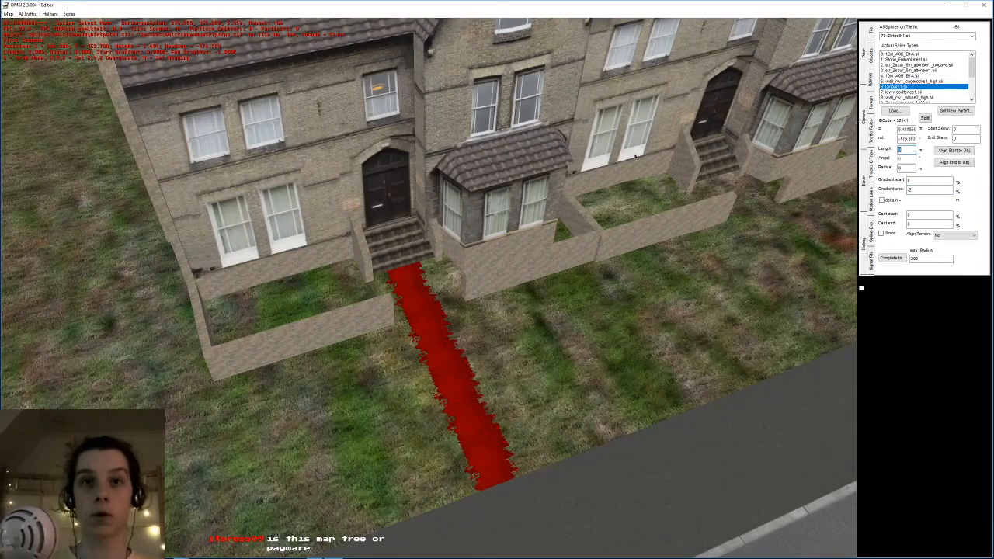
{"action": "middle_click_drag", "start_coordinate": [688, 76], "coordinate": [662, 143]}
{"action": "left_click", "coordinate": [564, 415]}
- Add another Dirtpath1 spline from the next terrace doorsteps and turn it towards the road
{"action": "right_click_drag", "start_coordinate": [475, 317], "coordinate": [468, 261]}
{"action": "middle_click_drag", "start_coordinate": [468, 260], "coordinate": [404, 226]}
{"action": "key", "text": "n"}
{"action": "right_click_drag", "start_coordinate": [404, 226], "coordinate": [419, 270]}
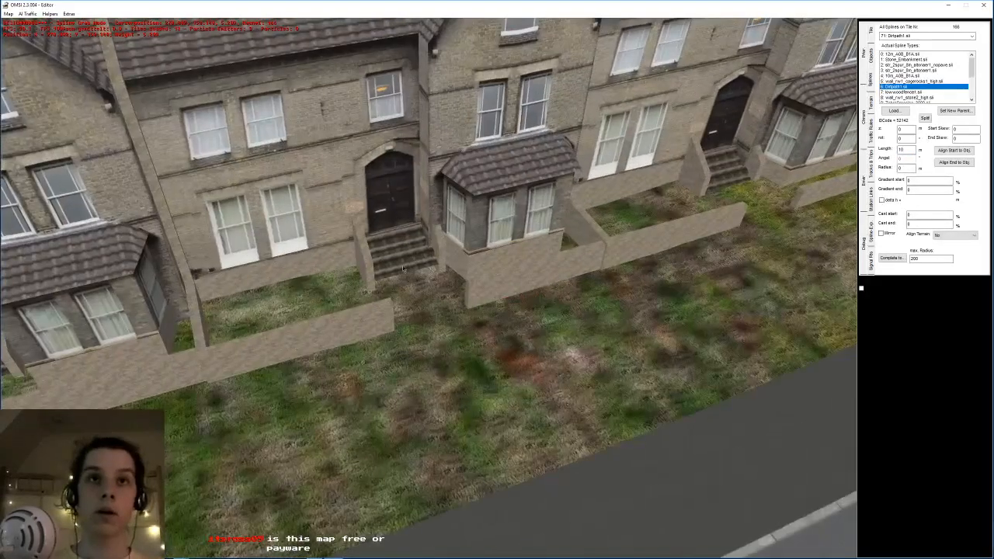
{"action": "left_click_drag", "start_coordinate": [402, 272], "coordinate": [477, 390]}
{"action": "middle_click_drag", "start_coordinate": [477, 390], "coordinate": [500, 364]}
{"action": "right_click_drag", "start_coordinate": [500, 364], "coordinate": [515, 343]}
{"action": "middle_click_drag", "start_coordinate": [515, 343], "coordinate": [501, 443]}
{"action": "left_click_drag", "start_coordinate": [501, 442], "coordinate": [497, 439]}
{"action": "right_click_drag", "start_coordinate": [498, 438], "coordinate": [434, 390]}
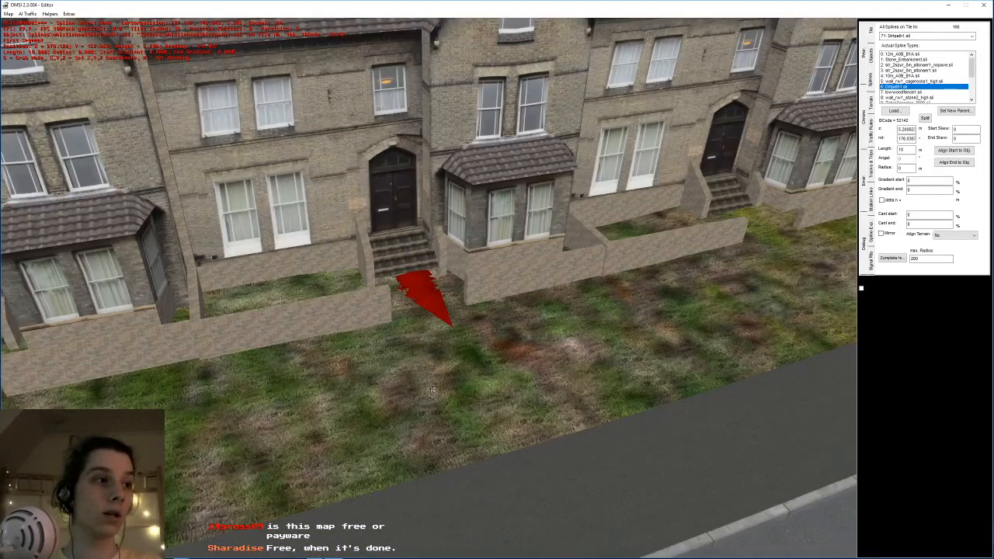
- Set the second dirt path's start gradient to 2.5 % and rotate it to run straight out from the doorsteps
{"action": "right_click_drag", "start_coordinate": [382, 247], "coordinate": [622, 202]}
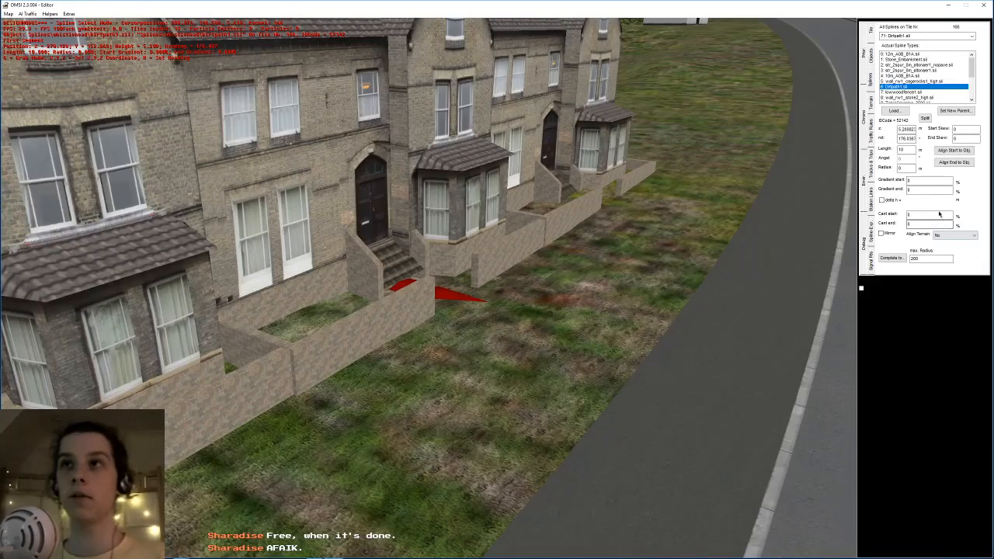
{"action": "right_click_drag", "start_coordinate": [617, 79], "coordinate": [447, 197]}
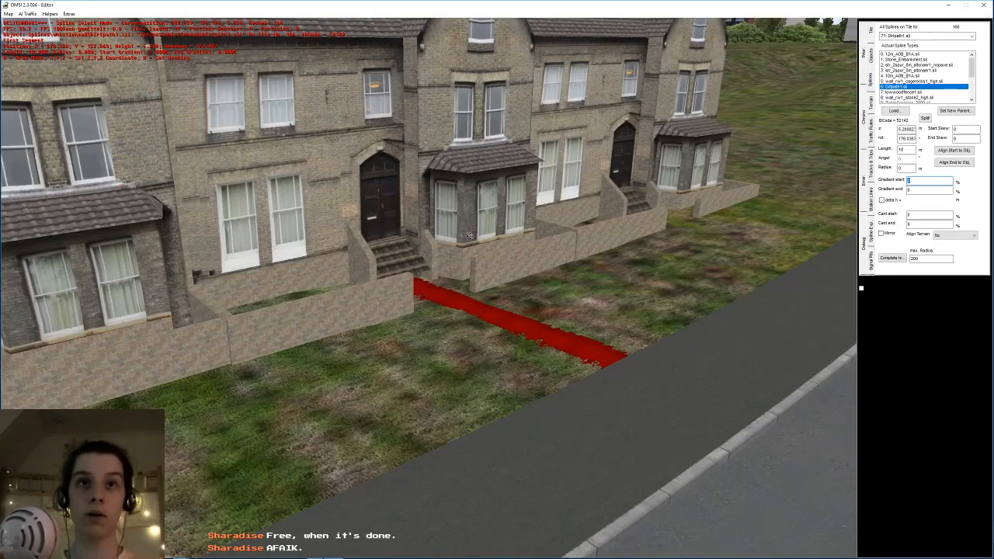
{"action": "key", "text": "Return"}
{"action": "right_click_drag", "start_coordinate": [492, 236], "coordinate": [446, 350]}
{"action": "scroll", "coordinate": [446, 350], "scroll_direction": "up", "scroll_amount": 3}
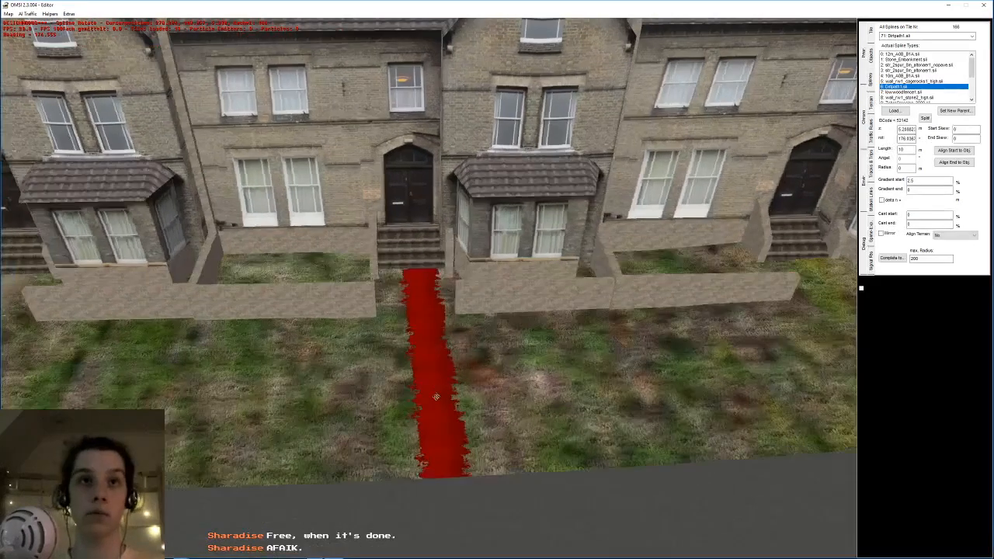
{"action": "left_click", "coordinate": [431, 414]}
- Add a Dirtpath1 spline from the terrace's far-end doorsteps to the road and adjust its length
{"action": "mouse_move", "coordinate": [430, 414]}
{"action": "right_mouse_down"}
{"action": "mouse_move", "coordinate": [592, 282]}
{"action": "mouse_move", "coordinate": [428, 293]}
{"action": "right_mouse_up"}
{"action": "left_click", "coordinate": [427, 294]}
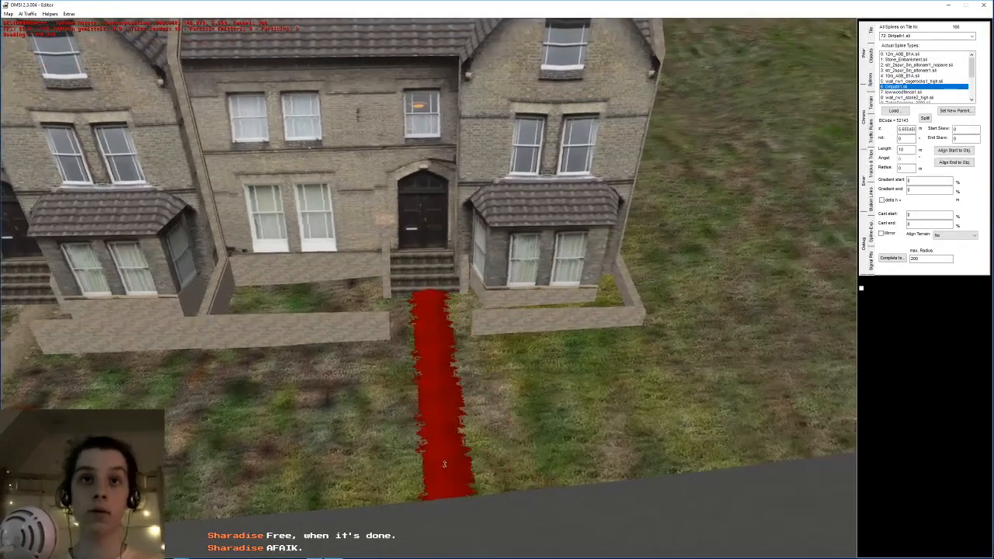
{"action": "left_click", "coordinate": [431, 479]}
{"action": "right_click_drag", "start_coordinate": [430, 479], "coordinate": [453, 466]}
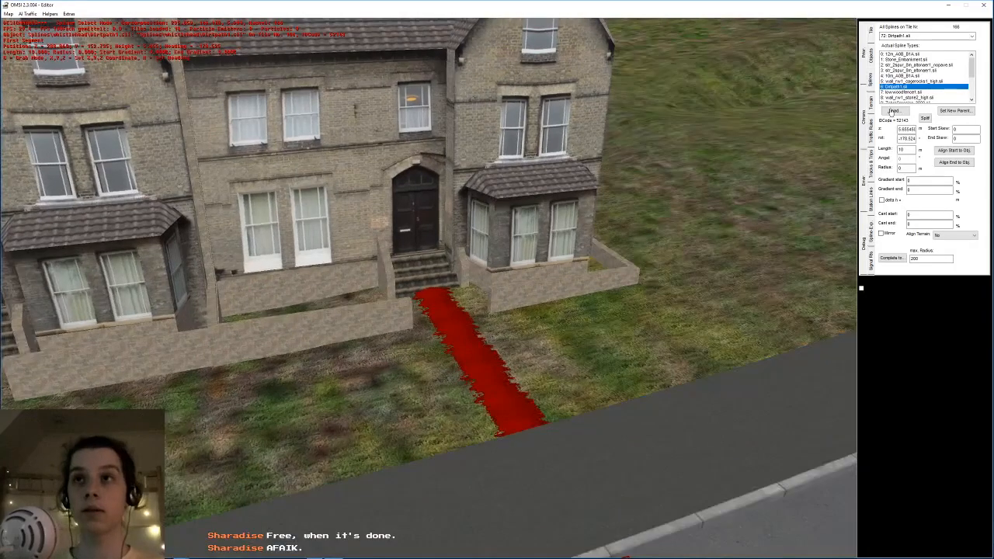
{"action": "right_click_drag", "start_coordinate": [839, 183], "coordinate": [805, 185]}
{"action": "right_click_drag", "start_coordinate": [642, 91], "coordinate": [453, 172]}
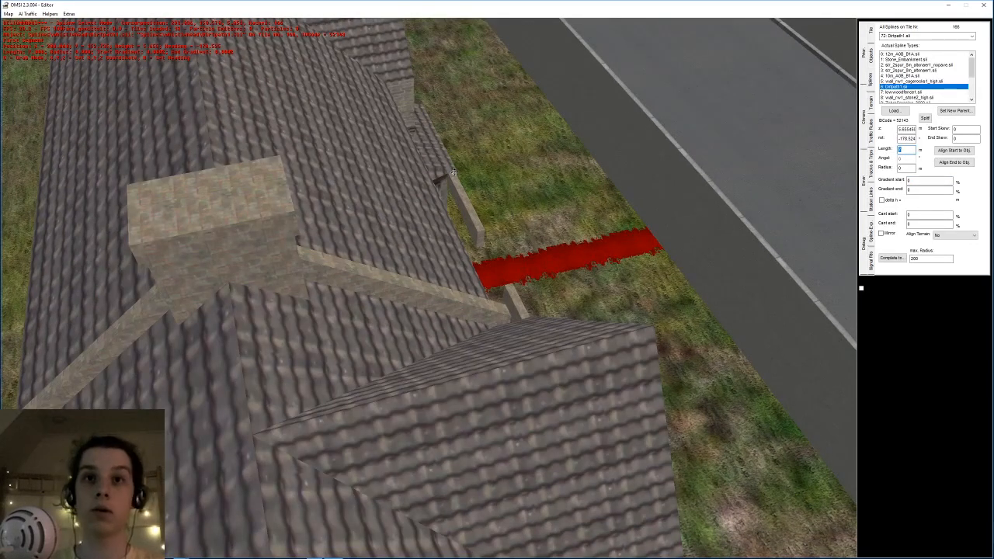
{"action": "left_click", "coordinate": [524, 125]}
{"action": "scroll", "coordinate": [536, 156], "scroll_direction": "down", "scroll_amount": 4}
{"action": "right_click_drag", "start_coordinate": [537, 233], "coordinate": [466, 124]}
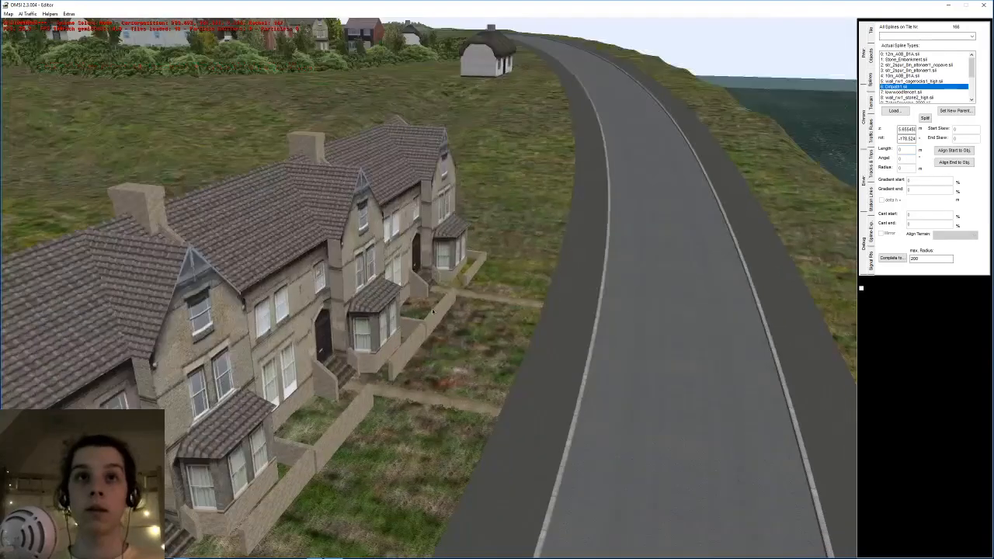
- Add a Dirtpath1 spline from the road towards the white house's porch and set its length to 7 m
{"action": "middle_click_drag", "start_coordinate": [467, 295], "coordinate": [362, 450]}
{"action": "right_click_drag", "start_coordinate": [362, 451], "coordinate": [371, 420]}
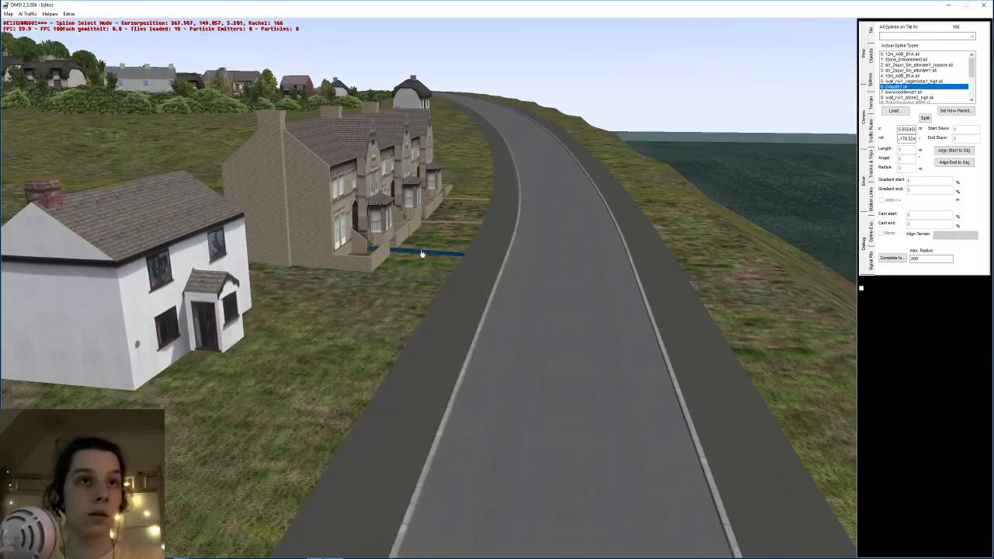
{"action": "middle_click_drag", "start_coordinate": [260, 382], "coordinate": [330, 320]}
{"action": "right_click_drag", "start_coordinate": [440, 277], "coordinate": [417, 286]}
{"action": "key", "text": "n"}
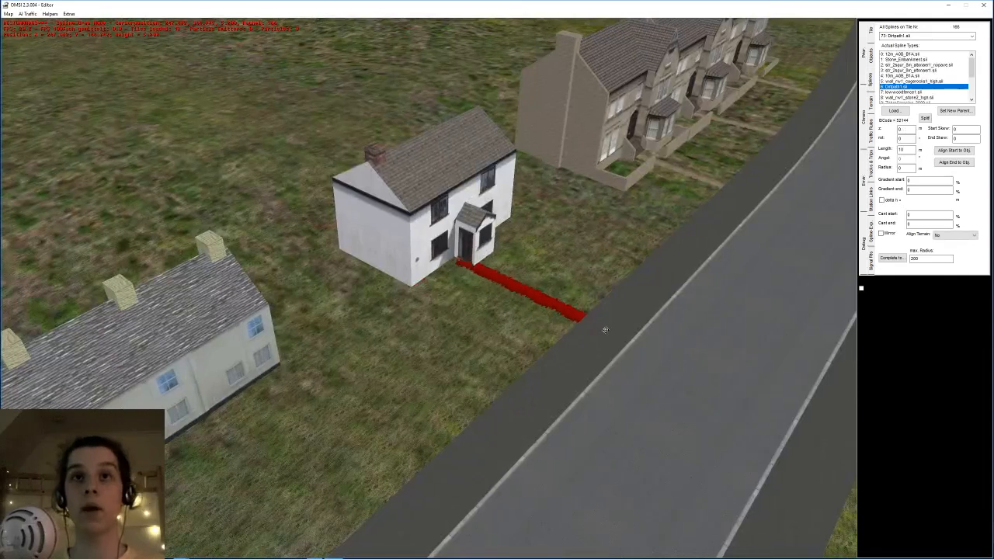
{"action": "left_click", "coordinate": [579, 344]}
{"action": "scroll", "coordinate": [699, 204], "scroll_direction": "up", "scroll_amount": 2}
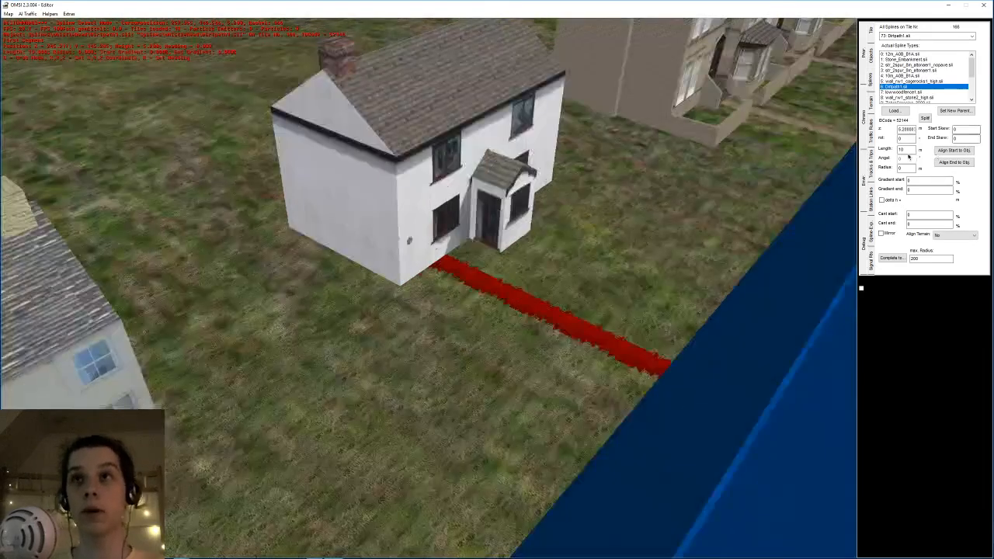
{"action": "type", "text": "7"}
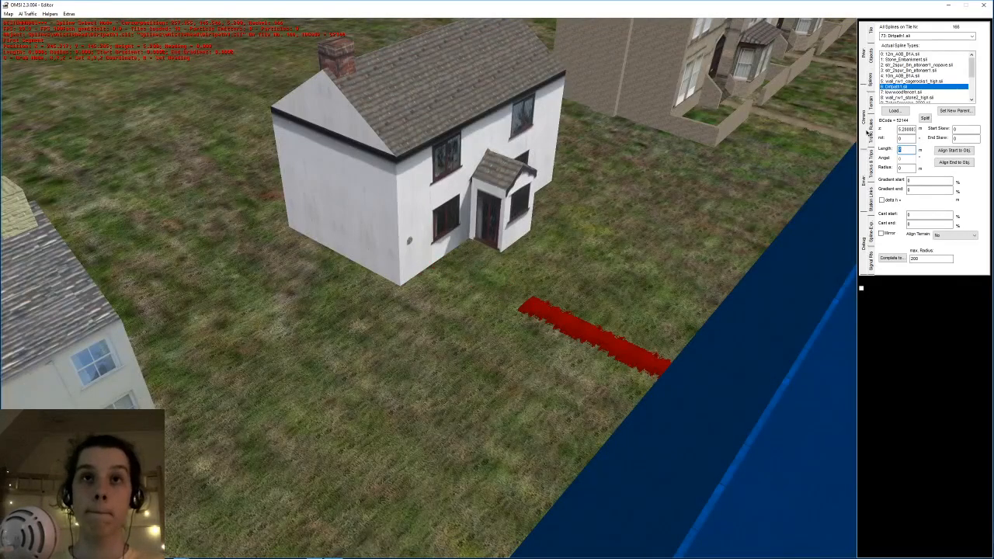
{"action": "key", "text": "Return"}
- Extend the white house's path with a curved Dirtpath1 segment, radius 2 m and length 2 m, towards the porch
{"action": "key", "text": "n"}
{"action": "scroll", "coordinate": [469, 213], "scroll_direction": "up", "scroll_amount": 4}
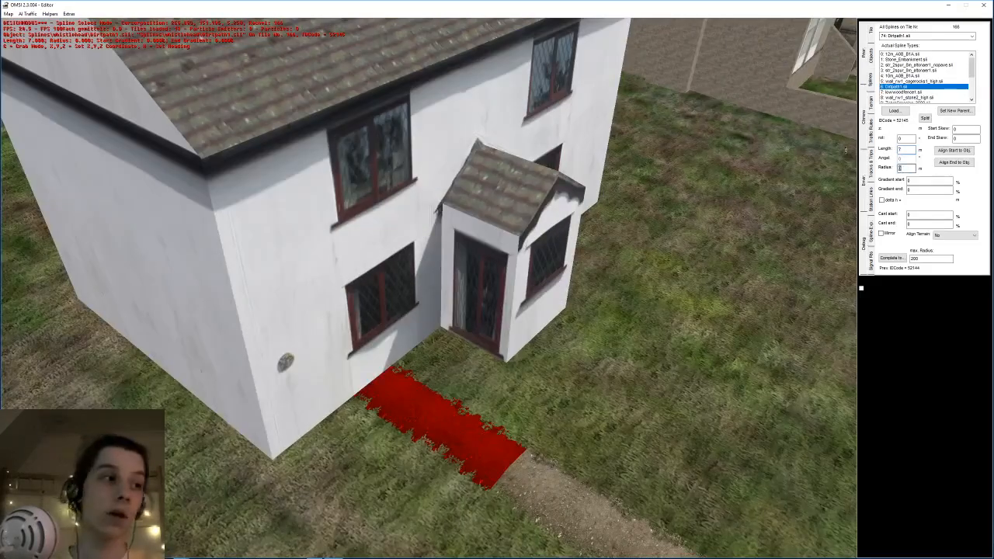
{"action": "key", "text": "Return"}
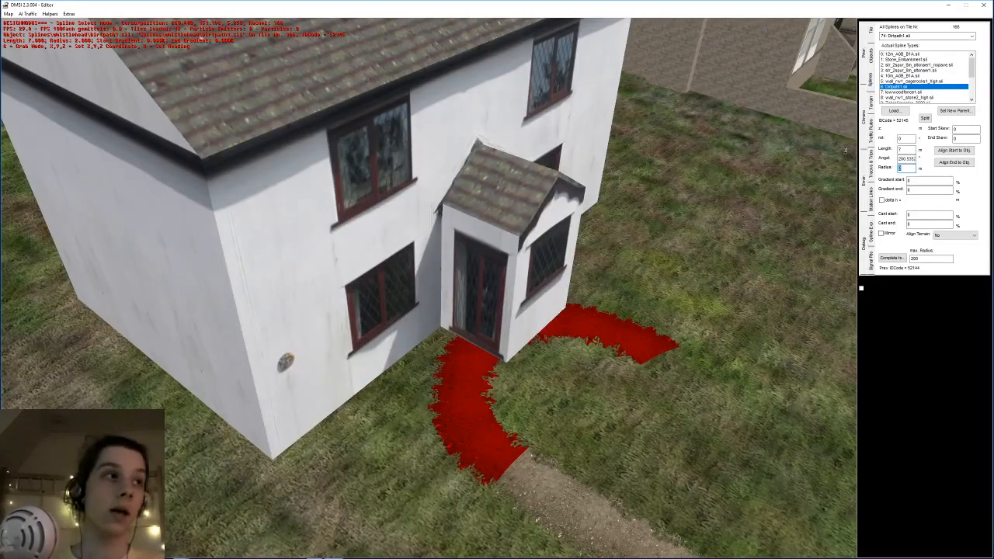
{"action": "type", "text": "2"}
{"action": "key", "text": "Return"}
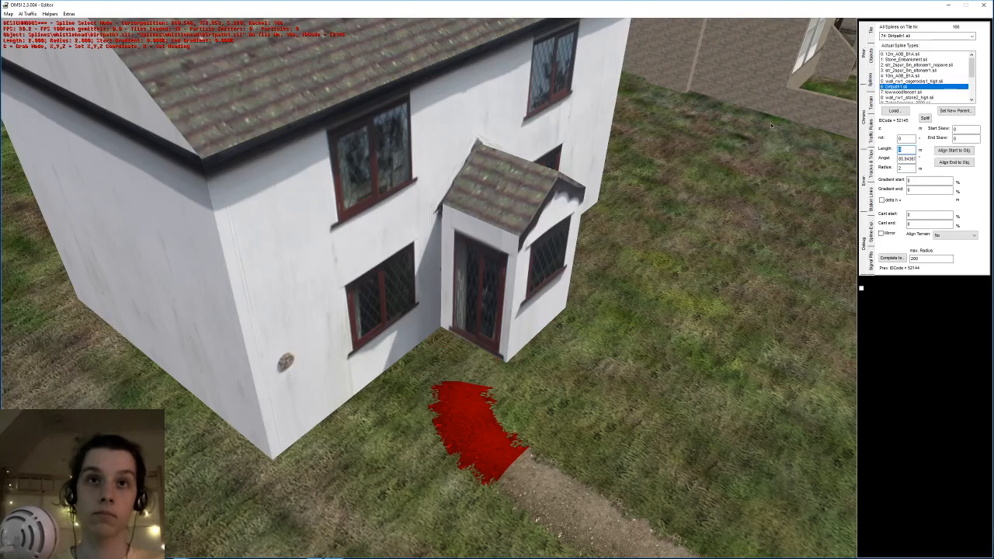
- Lower the white house to a height of -0.4 m so its porch doorstep meets the dirt path
{"action": "left_click", "coordinate": [700, 312]}
{"action": "scroll", "coordinate": [701, 311], "scroll_direction": "down", "scroll_amount": 5}
{"action": "middle_click_drag", "start_coordinate": [250, 385], "coordinate": [414, 340]}
{"action": "middle_click_drag", "start_coordinate": [568, 263], "coordinate": [497, 272]}
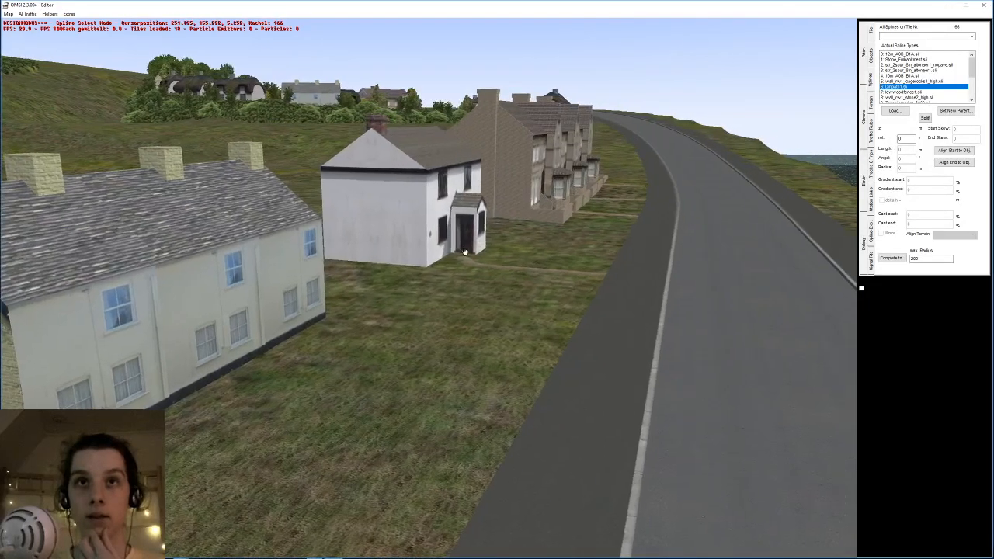
{"action": "right_click_drag", "start_coordinate": [497, 271], "coordinate": [469, 365]}
{"action": "middle_click_drag", "start_coordinate": [469, 366], "coordinate": [471, 311]}
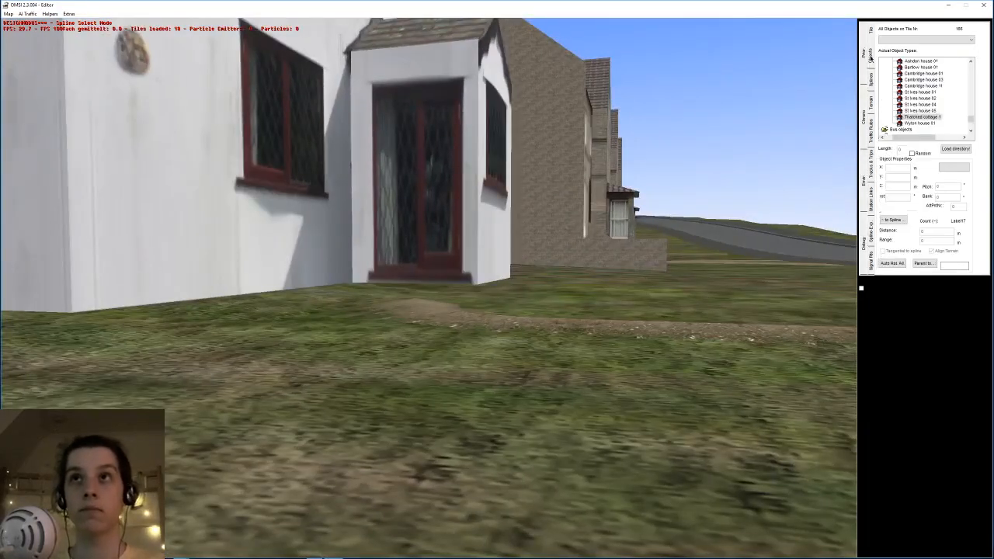
{"action": "left_click", "coordinate": [871, 59]}
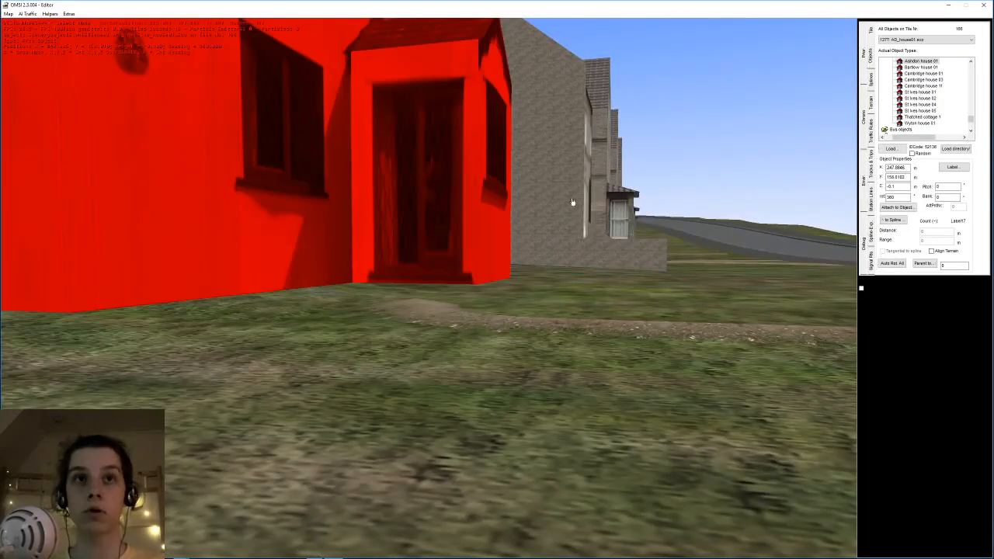
{"action": "double_click", "coordinate": [900, 188]}
{"action": "type", "text": "-0.3"}
{"action": "double_click", "coordinate": [900, 188]}
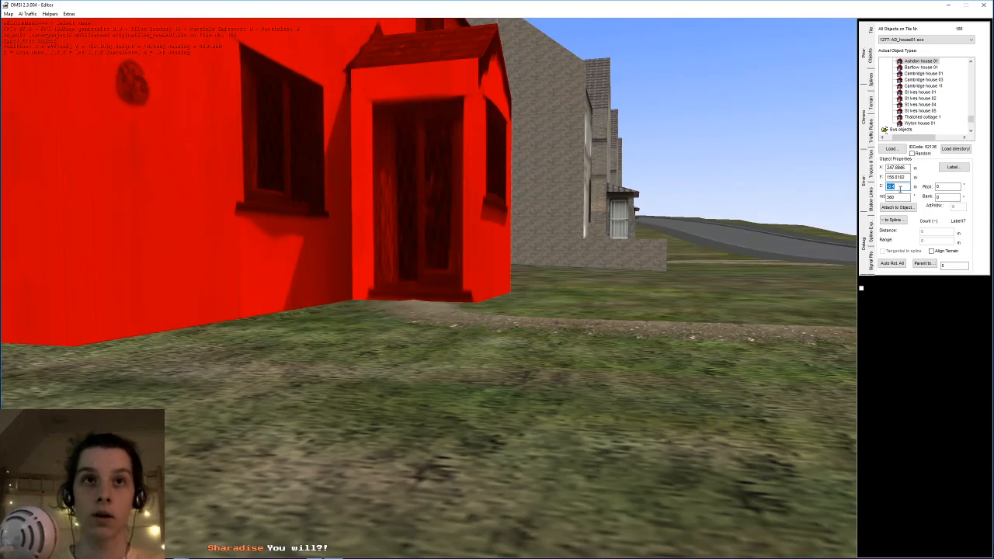
{"action": "type", "text": "-0.4"}
{"action": "double_click", "coordinate": [901, 189]}
{"action": "type", "text": "-0.5"}
{"action": "double_click", "coordinate": [900, 189]}
{"action": "type", "text": "-0.6"}
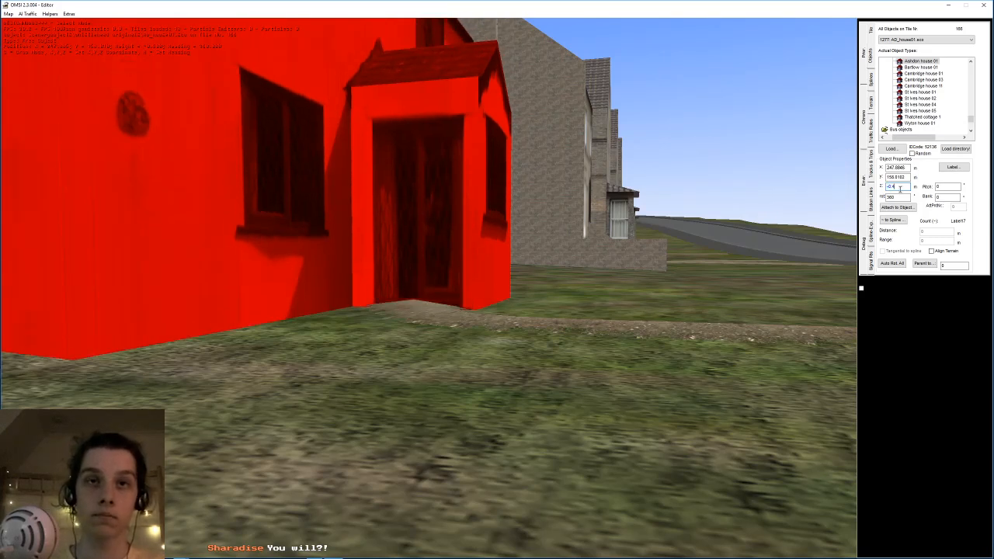
{"action": "double_click", "coordinate": [900, 189]}
{"action": "scroll", "coordinate": [520, 332], "scroll_direction": "down", "scroll_amount": 3}
{"action": "left_click", "coordinate": [518, 333]}
- Set the height of the terrace house nearest the white house to -0.3 m so its doorsteps meet the path
{"action": "scroll", "coordinate": [442, 380], "scroll_direction": "down", "scroll_amount": 3}
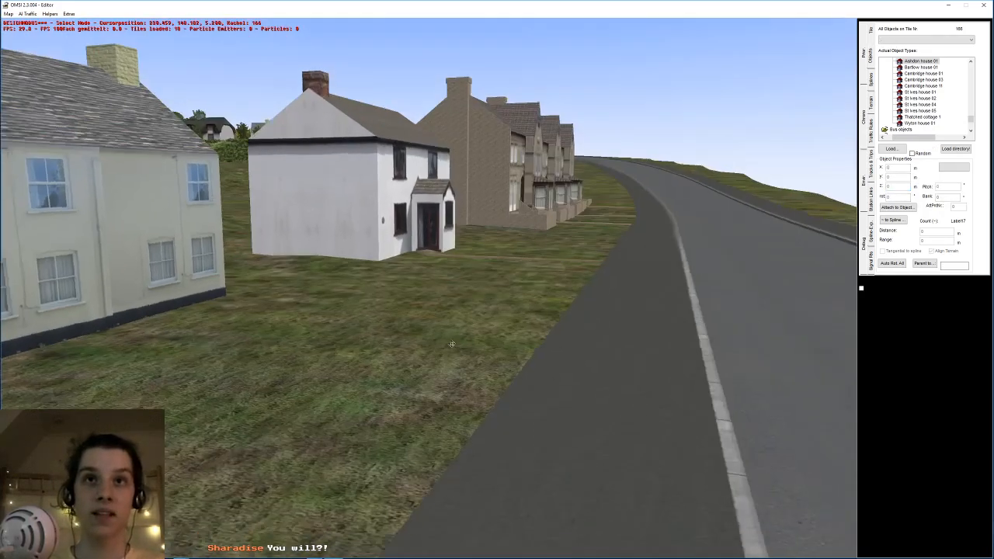
{"action": "key", "text": "Up"}
{"action": "left_click", "coordinate": [459, 235]}
{"action": "middle_click_drag", "start_coordinate": [459, 235], "coordinate": [708, 286]}
{"action": "scroll", "coordinate": [416, 252], "scroll_direction": "up", "scroll_amount": 3}
{"action": "double_click", "coordinate": [907, 188]}
{"action": "type", "text": "-0.3"}
{"action": "key", "text": "Return"}
{"action": "middle_click_drag", "start_coordinate": [594, 254], "coordinate": [490, 303]}
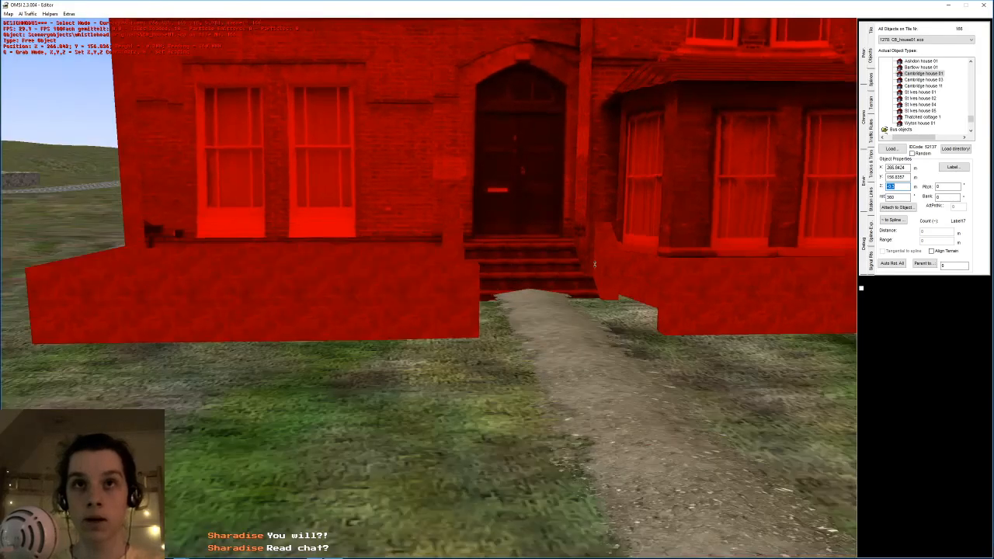
{"action": "scroll", "coordinate": [544, 304], "scroll_direction": "down", "scroll_amount": 3}
- Lower the middle terrace house to a height of -0.5 m
{"action": "left_click", "coordinate": [603, 299]}
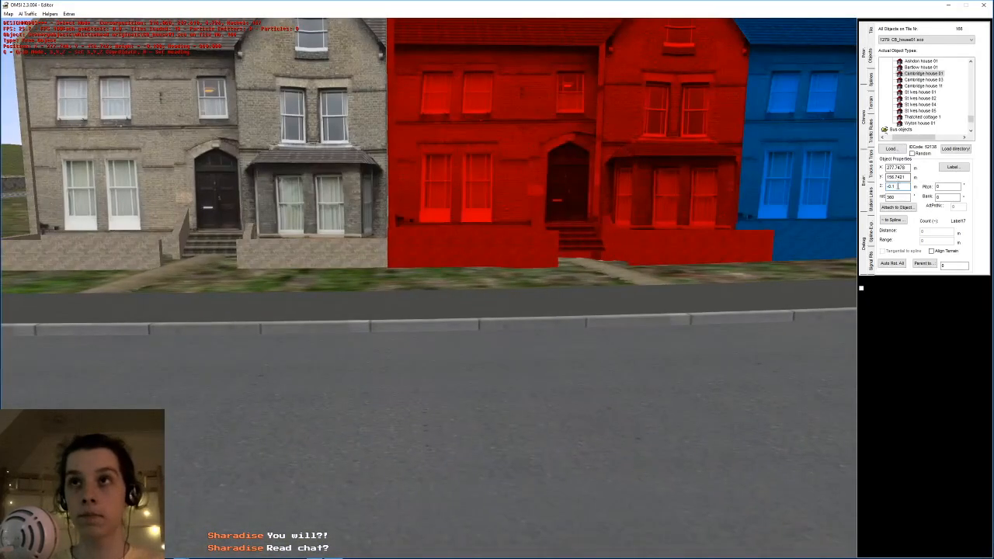
{"action": "double_click", "coordinate": [897, 187]}
{"action": "type", "text": "-0.3"}
{"action": "key", "text": "Return"}
{"action": "type", "text": "-0.5"}
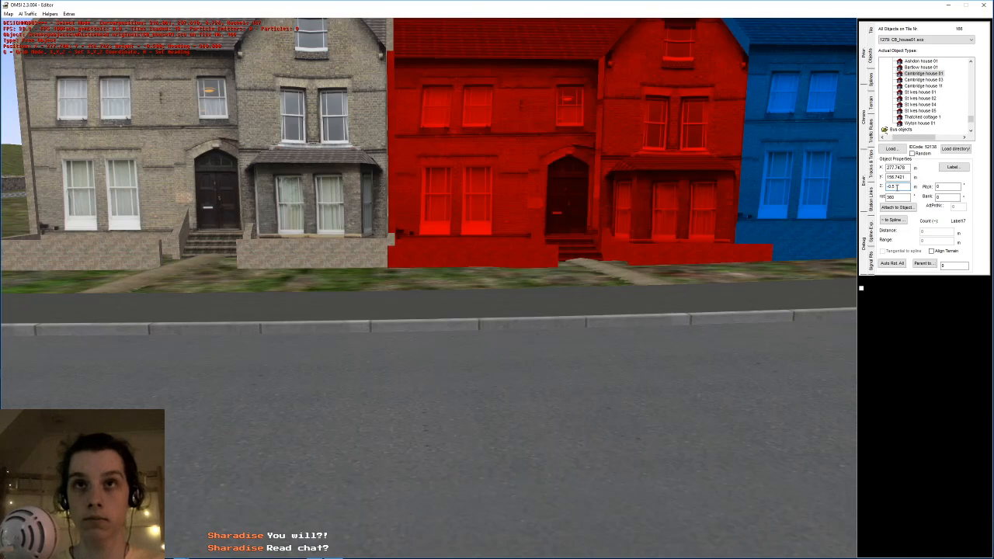
{"action": "key", "text": "Return"}
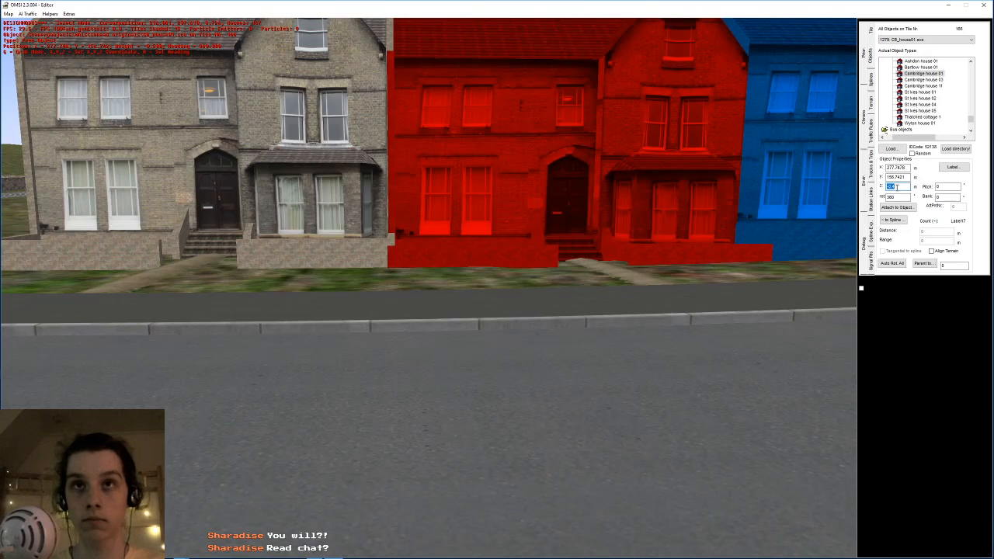
- Adjust the height of the terrace's far-end house to bring its doorsteps down to the dirt path
{"action": "middle_click_drag", "start_coordinate": [670, 282], "coordinate": [941, 182]}
{"action": "left_click", "coordinate": [611, 246]}
{"action": "left_click_drag", "start_coordinate": [903, 186], "coordinate": [697, 150]}
{"action": "type", "text": "0"}
{"action": "key", "text": "Return"}
{"action": "middle_click_drag", "start_coordinate": [652, 167], "coordinate": [586, 158]}
{"action": "type", "text": "-0.5"}
{"action": "key", "text": "Return"}
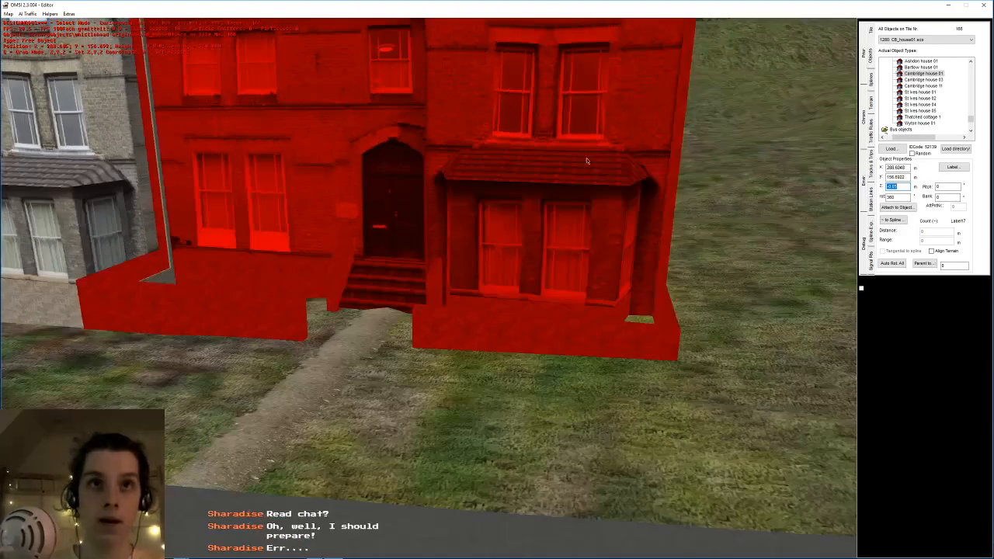
{"action": "scroll", "coordinate": [587, 158], "scroll_direction": "down", "scroll_amount": 2}
{"action": "left_click", "coordinate": [586, 158]}
{"action": "scroll", "coordinate": [587, 158], "scroll_direction": "down", "scroll_amount": 2}
- Examine the junction corner and the grass plot around the cream house from several angles
{"action": "middle_click_drag", "start_coordinate": [176, 269], "coordinate": [365, 257]}
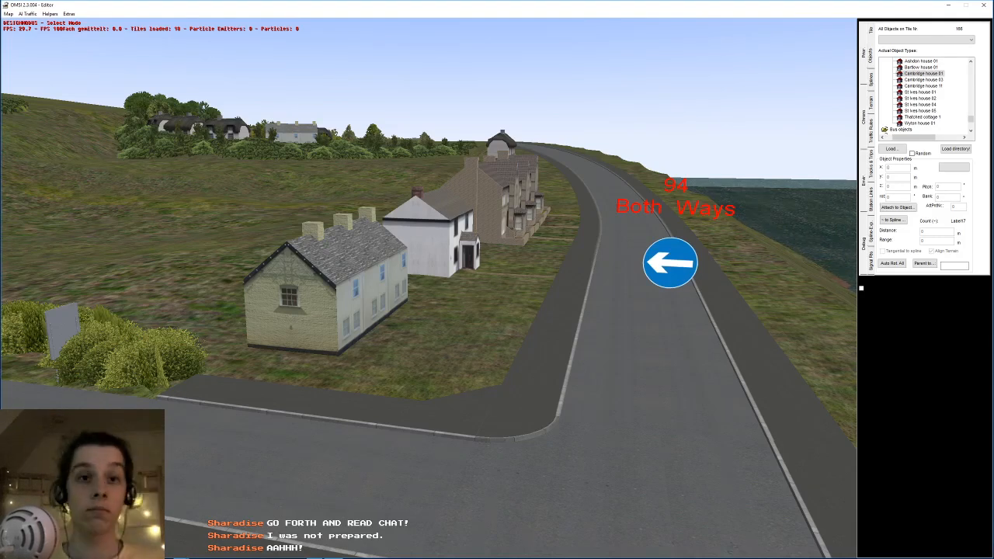
{"action": "scroll", "coordinate": [503, 254], "scroll_direction": "up", "scroll_amount": 3}
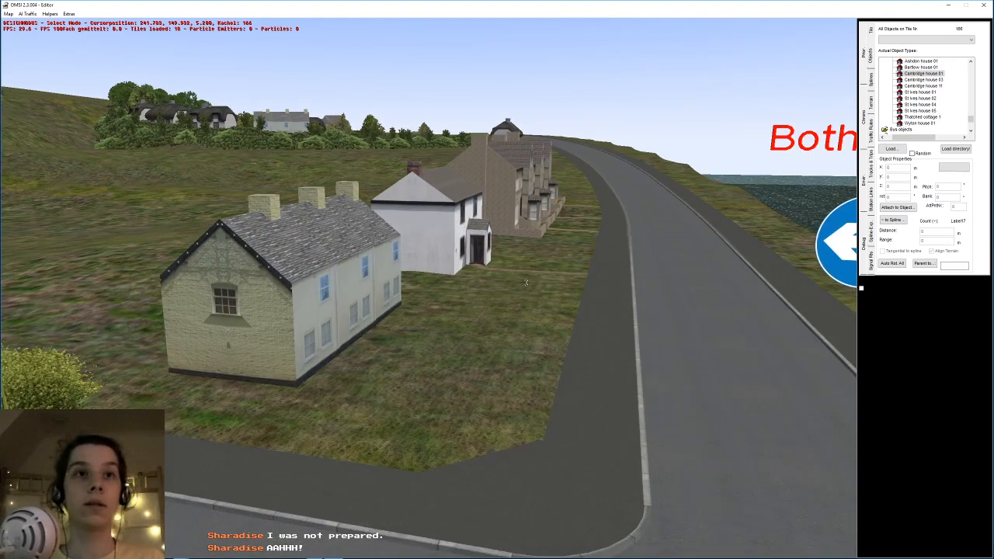
{"action": "scroll", "coordinate": [398, 376], "scroll_direction": "down", "scroll_amount": 2}
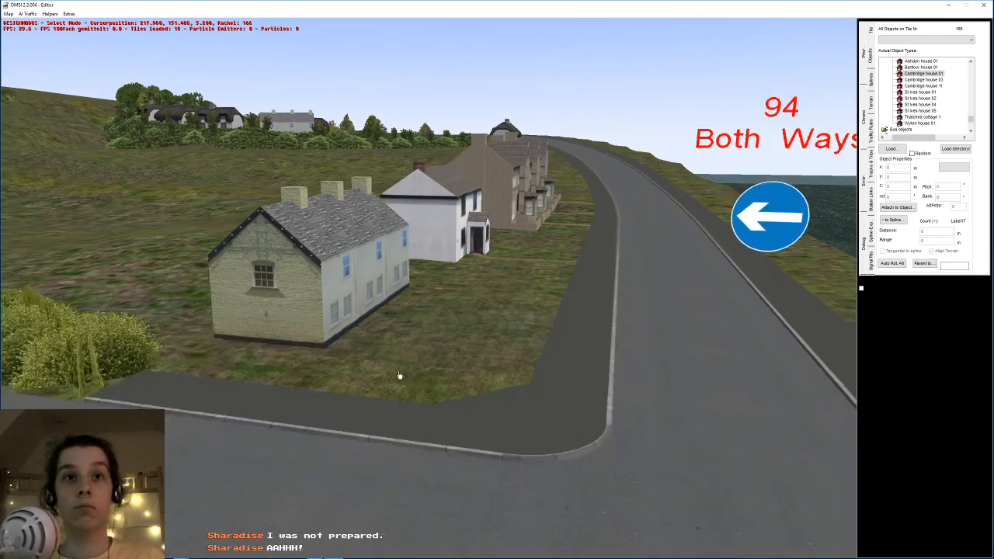
{"action": "scroll", "coordinate": [398, 376], "scroll_direction": "down", "scroll_amount": 2}
{"action": "scroll", "coordinate": [425, 291], "scroll_direction": "up", "scroll_amount": 6}
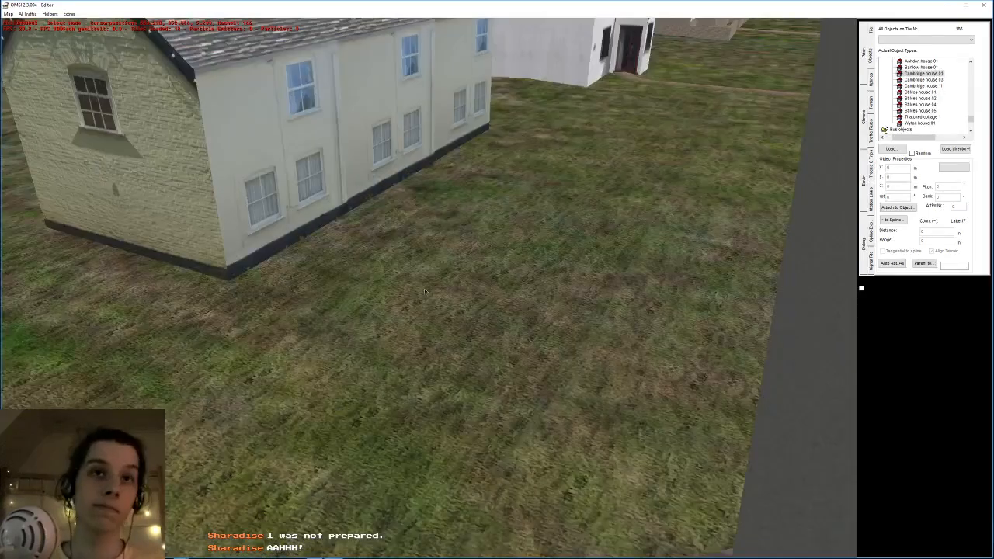
{"action": "scroll", "coordinate": [425, 291], "scroll_direction": "down", "scroll_amount": 3}
{"action": "scroll", "coordinate": [419, 334], "scroll_direction": "up", "scroll_amount": 2}
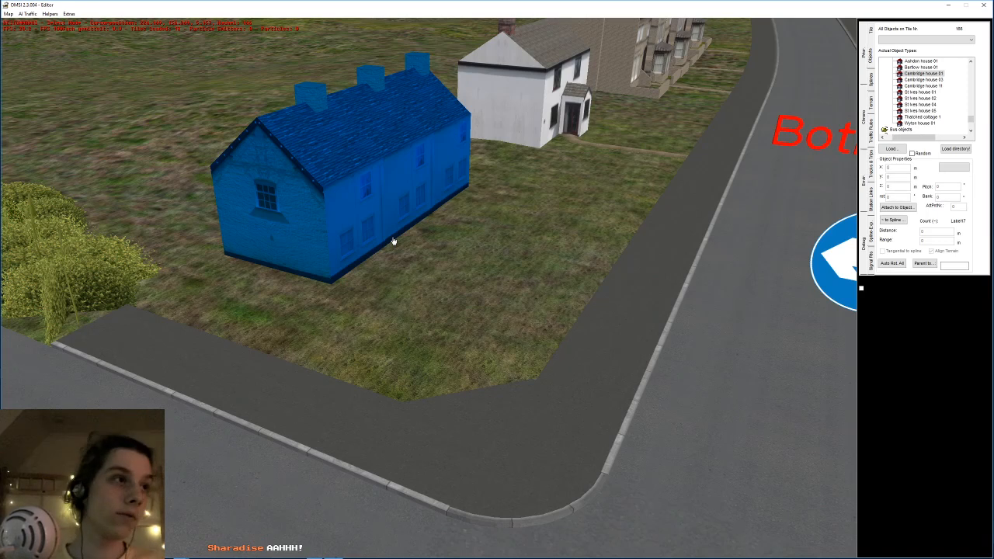
{"action": "scroll", "coordinate": [585, 282], "scroll_direction": "down", "scroll_amount": 2}
{"action": "middle_click_drag", "start_coordinate": [584, 282], "coordinate": [560, 321]}
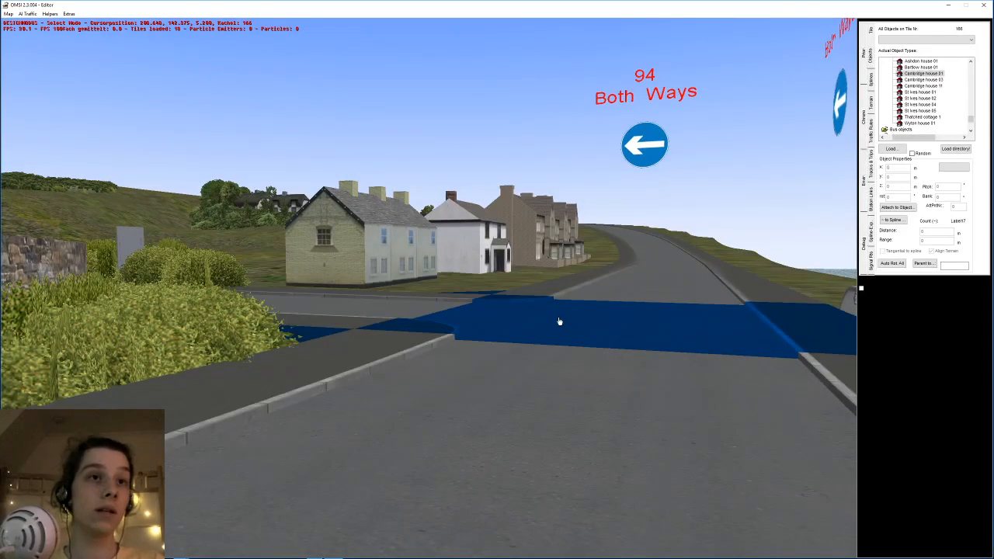
{"action": "key", "text": "XF86MonBrightnessDown"}
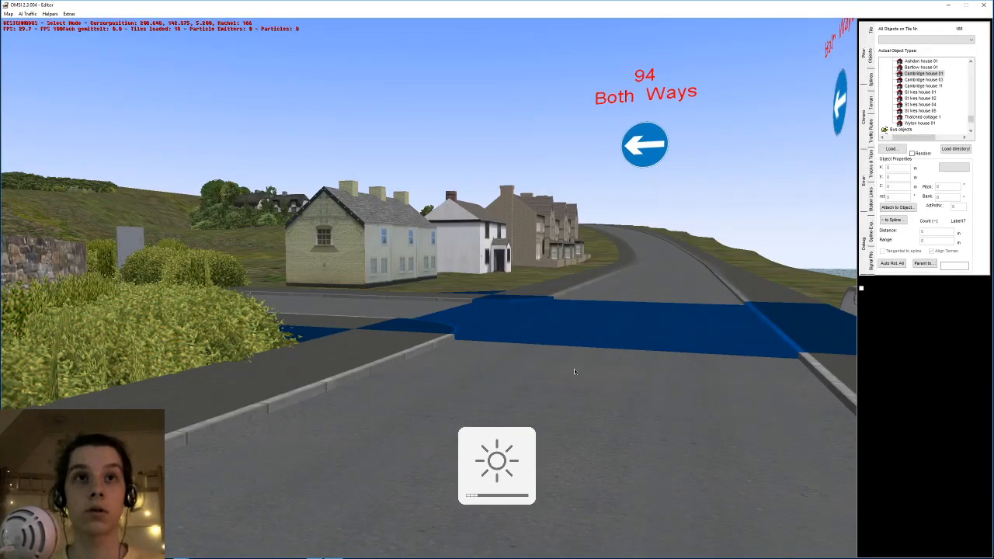
{"action": "middle_click_drag", "start_coordinate": [577, 370], "coordinate": [564, 349]}
{"action": "key", "text": "F1"}
{"action": "scroll", "coordinate": [476, 423], "scroll_direction": "up", "scroll_amount": 3}
{"action": "middle_click_drag", "start_coordinate": [476, 423], "coordinate": [463, 364]}
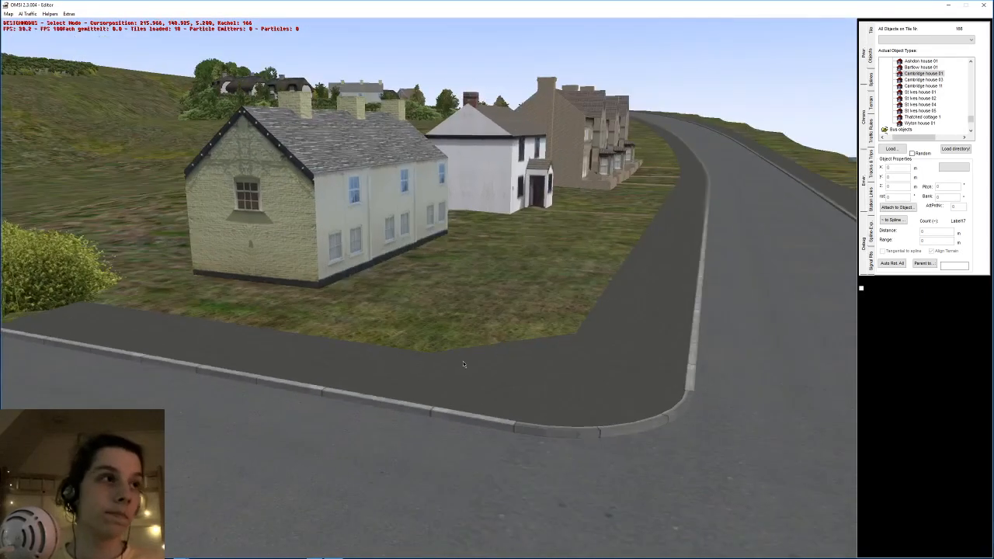
{"action": "left_click", "coordinate": [462, 360]}
{"action": "left_click", "coordinate": [484, 317]}
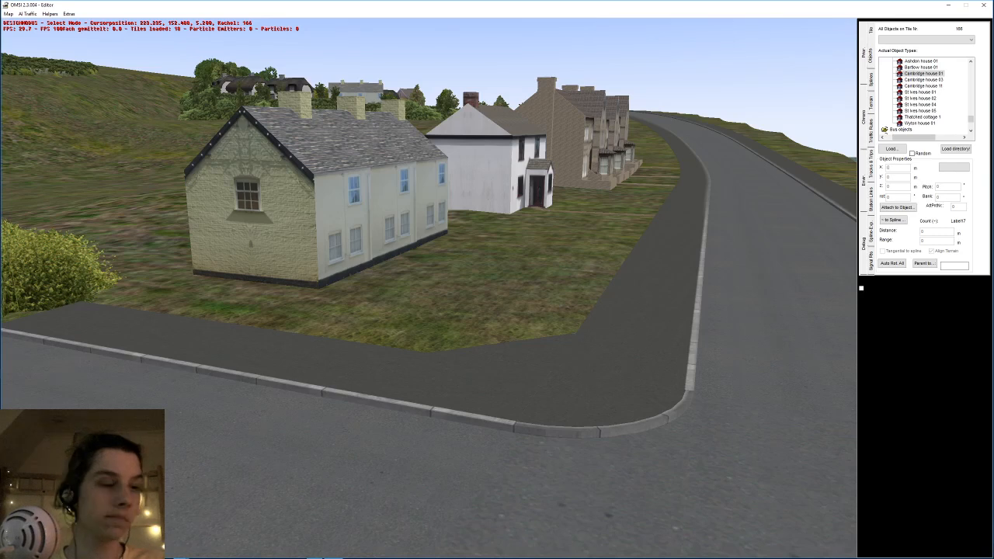
{"action": "middle_click_drag", "start_coordinate": [402, 184], "coordinate": [484, 288]}
{"action": "left_click_drag", "start_coordinate": [484, 288], "coordinate": [440, 303]}
{"action": "middle_click_drag", "start_coordinate": [439, 303], "coordinate": [466, 248]}
{"action": "left_click", "coordinate": [452, 281]}
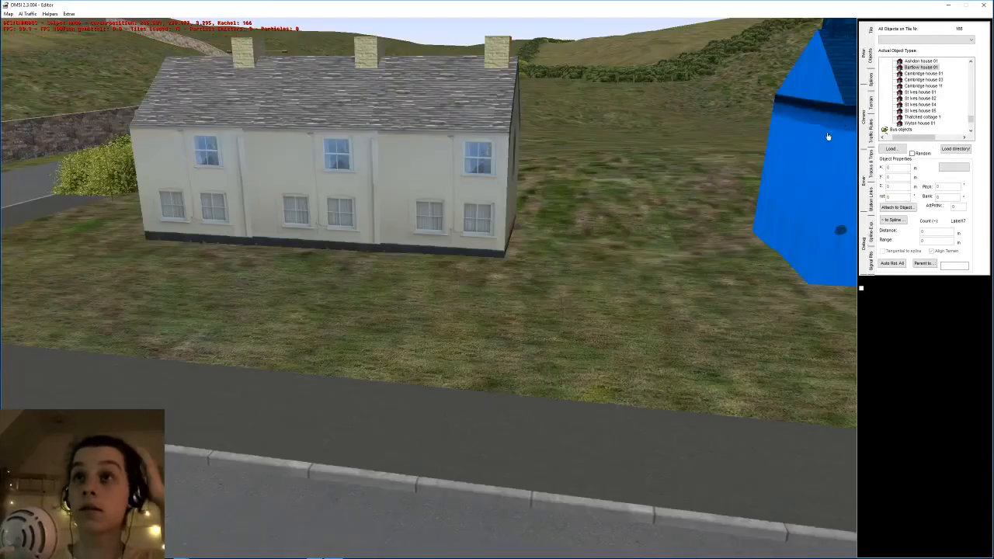
- Set the terrain brush to paint on the cobblestone ground layer 1 with a size of 1 m
{"action": "left_click", "coordinate": [872, 101]}
{"action": "left_click", "coordinate": [872, 85]}
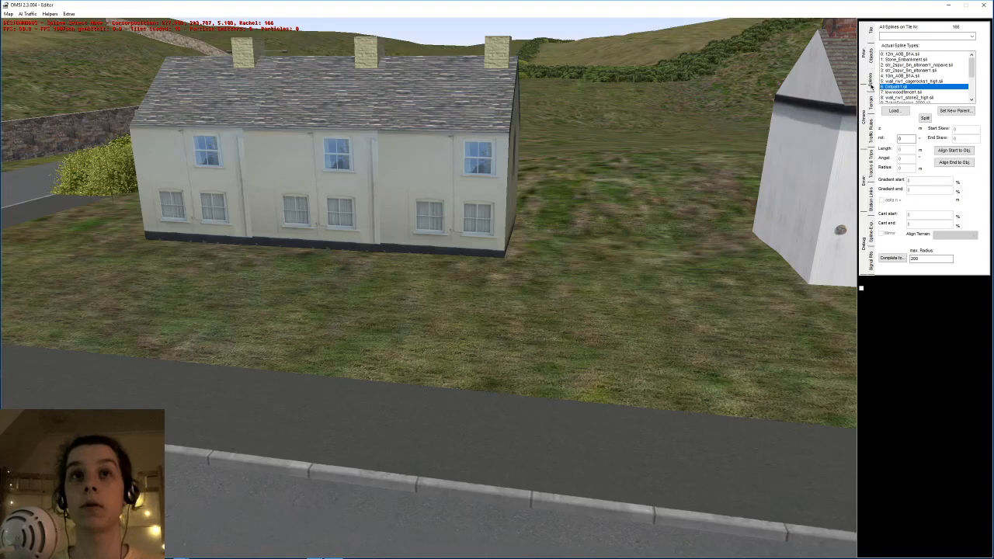
{"action": "left_click", "coordinate": [872, 95]}
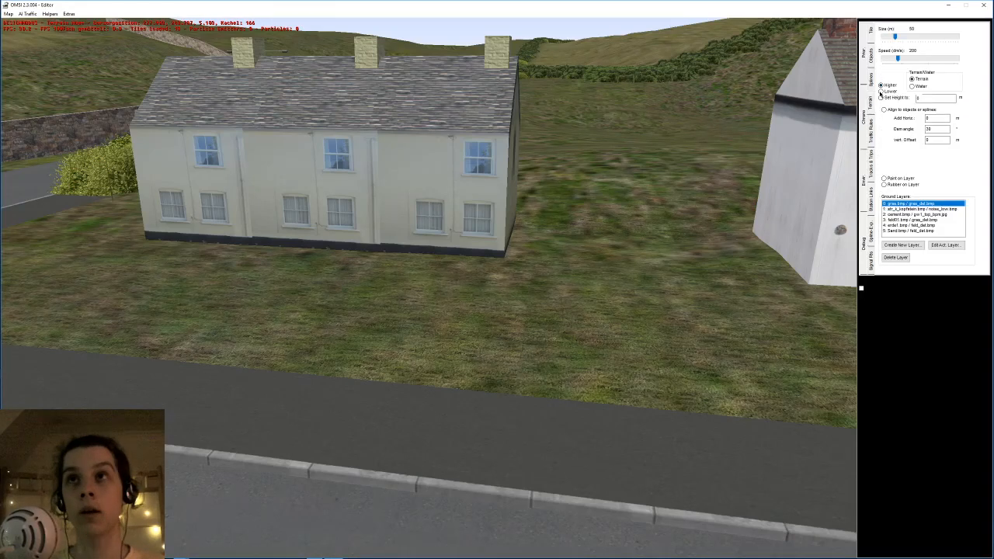
{"action": "left_click", "coordinate": [921, 208]}
{"action": "left_click", "coordinate": [884, 179]}
{"action": "left_click_drag", "start_coordinate": [898, 38], "coordinate": [883, 37]}
- Paint a short cobbled strip from the pavement in front of the cream house's end, and rub it out again
{"action": "right_click_drag", "start_coordinate": [709, 87], "coordinate": [460, 334]}
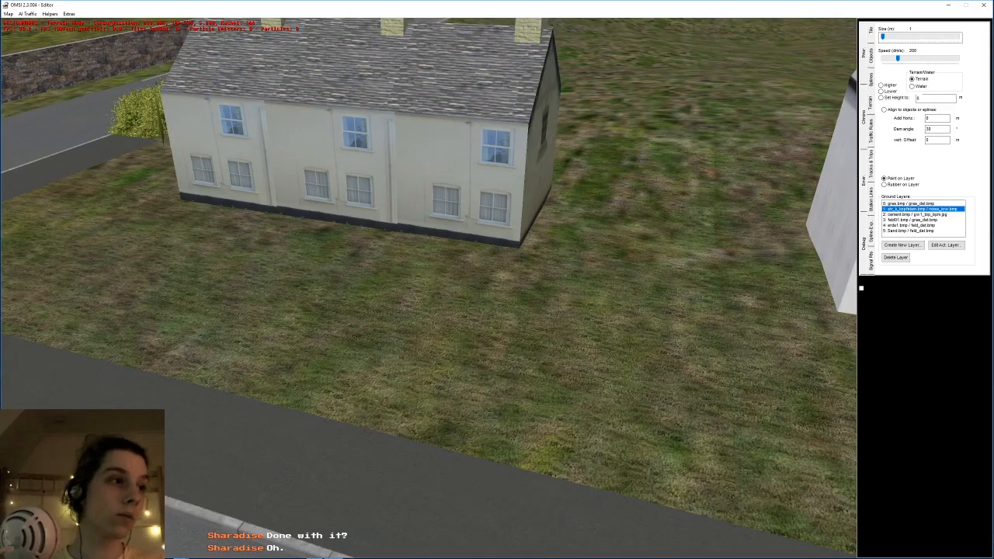
{"action": "right_click_drag", "start_coordinate": [461, 334], "coordinate": [302, 376]}
{"action": "left_click_drag", "start_coordinate": [465, 446], "coordinate": [469, 323]}
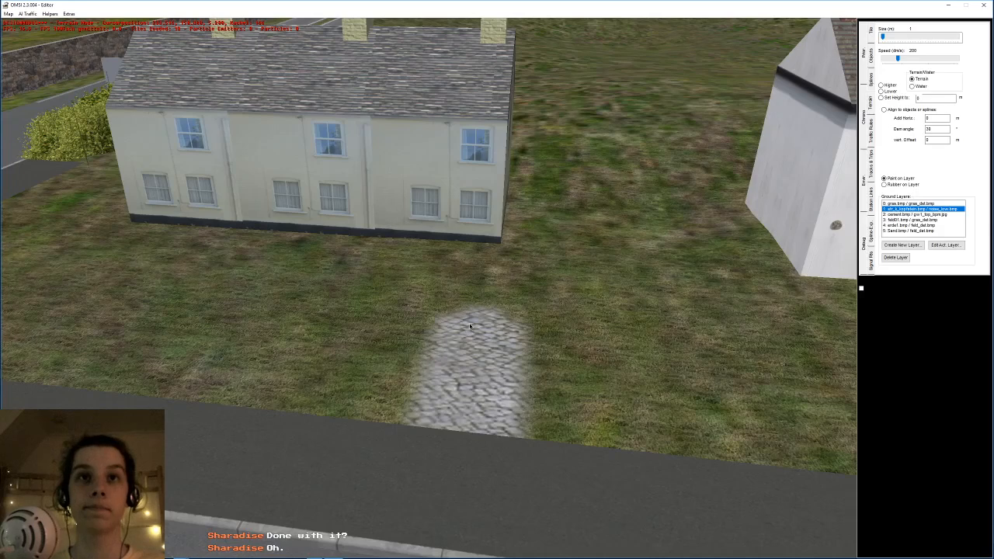
{"action": "scroll", "coordinate": [473, 325], "scroll_direction": "up", "scroll_amount": 2}
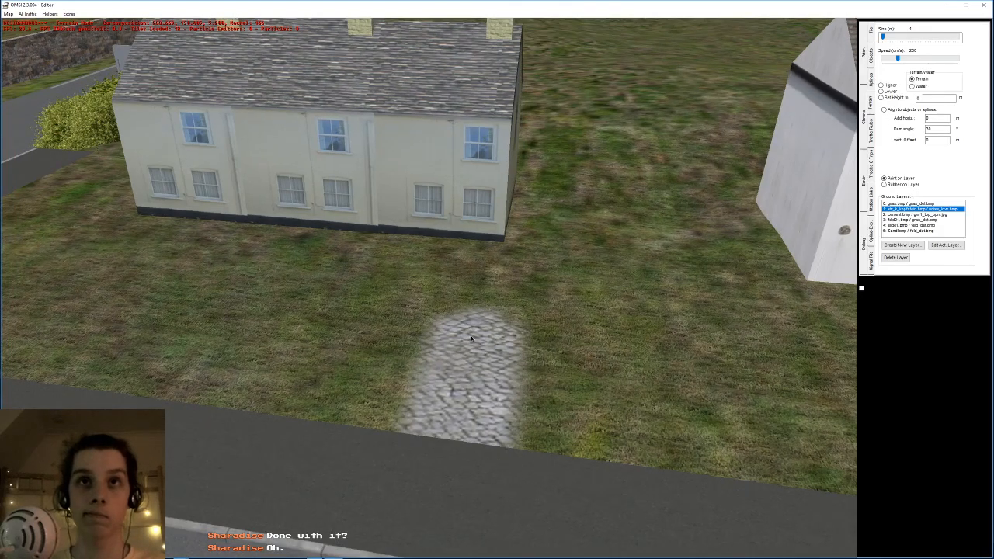
{"action": "left_click", "coordinate": [884, 184]}
{"action": "mouse_move", "coordinate": [489, 314]}
{"action": "left_mouse_down"}
{"action": "mouse_move", "coordinate": [435, 311]}
{"action": "mouse_move", "coordinate": [435, 388]}
{"action": "mouse_move", "coordinate": [466, 435]}
{"action": "mouse_move", "coordinate": [459, 315]}
{"action": "mouse_move", "coordinate": [487, 510]}
{"action": "left_mouse_up"}
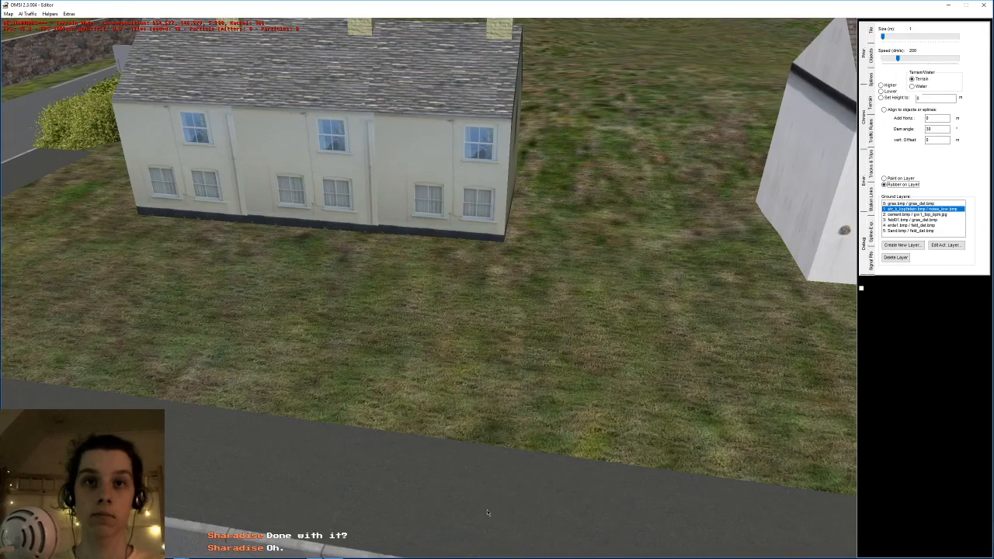
- Paint a cobbled driveway from the pavement up beside the cream house's gable end
{"action": "left_click", "coordinate": [902, 178]}
{"action": "key", "text": "Right"}
{"action": "key", "text": "Down"}
{"action": "mouse_move", "coordinate": [469, 179]}
{"action": "left_mouse_down"}
{"action": "mouse_move", "coordinate": [497, 186]}
{"action": "mouse_move", "coordinate": [466, 295]}
{"action": "mouse_move", "coordinate": [420, 380]}
{"action": "mouse_move", "coordinate": [417, 345]}
{"action": "mouse_move", "coordinate": [393, 334]}
{"action": "mouse_move", "coordinate": [466, 245]}
{"action": "mouse_move", "coordinate": [400, 314]}
{"action": "mouse_move", "coordinate": [383, 373]}
{"action": "left_mouse_up"}
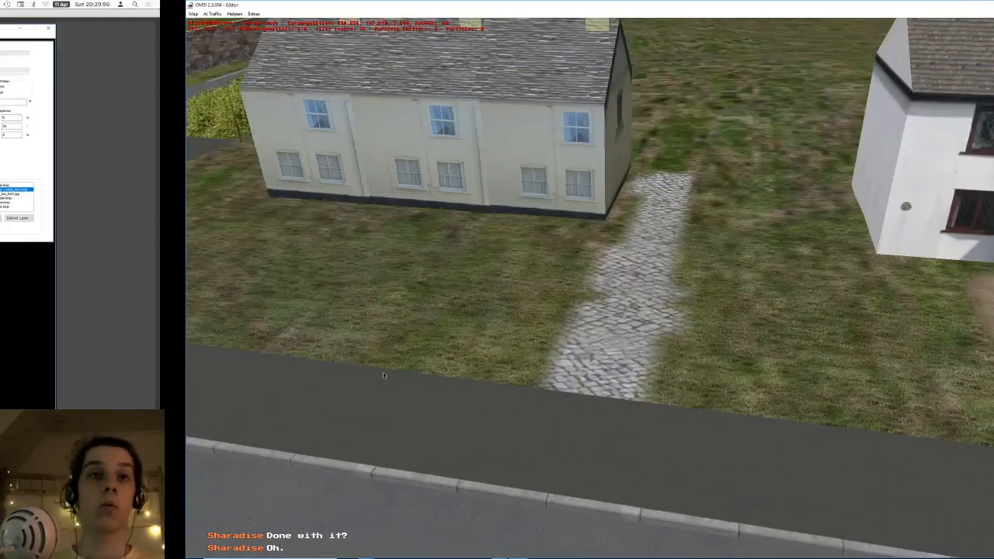
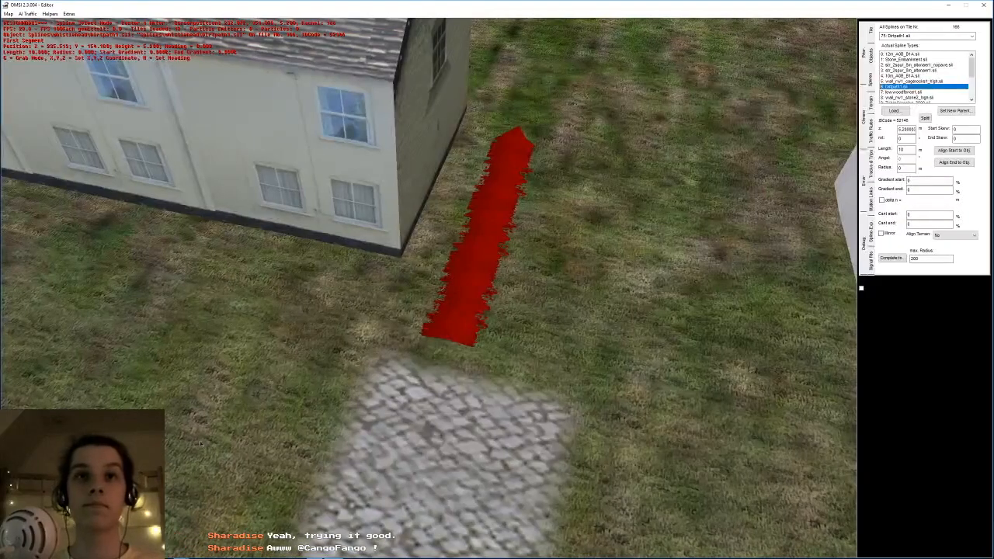
- Move the Dirtpath1 spline beside the cream house so that it starts at the end of the cobbled driveway
{"action": "scroll", "coordinate": [322, 372], "scroll_direction": "down", "scroll_amount": 3}
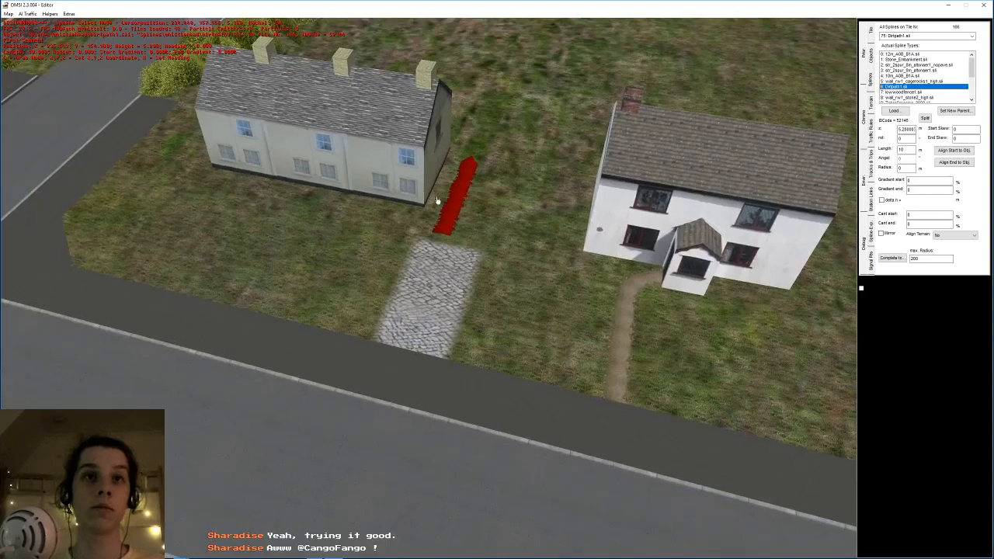
{"action": "scroll", "coordinate": [438, 201], "scroll_direction": "down", "scroll_amount": 1}
{"action": "scroll", "coordinate": [445, 323], "scroll_direction": "up", "scroll_amount": 6}
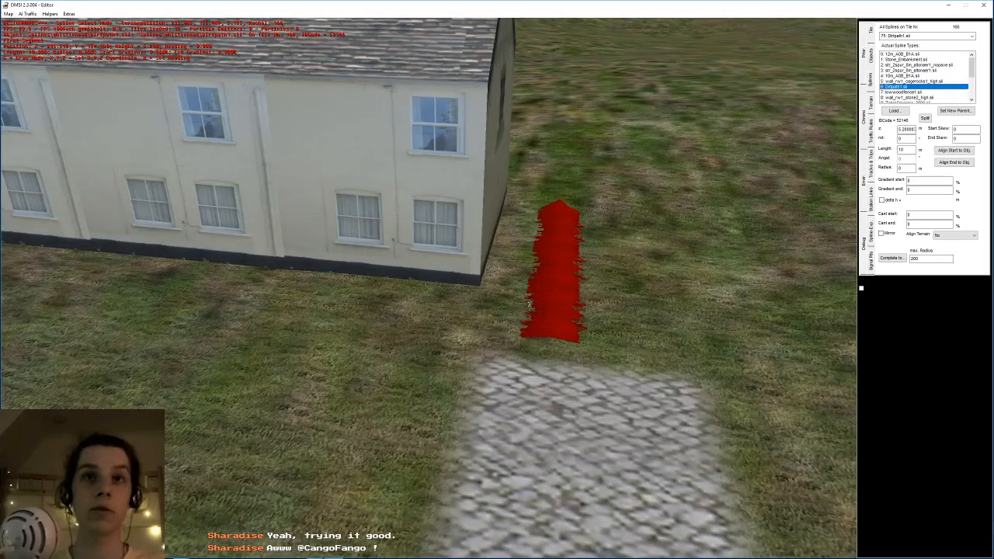
{"action": "left_click_drag", "start_coordinate": [529, 305], "coordinate": [526, 369]}
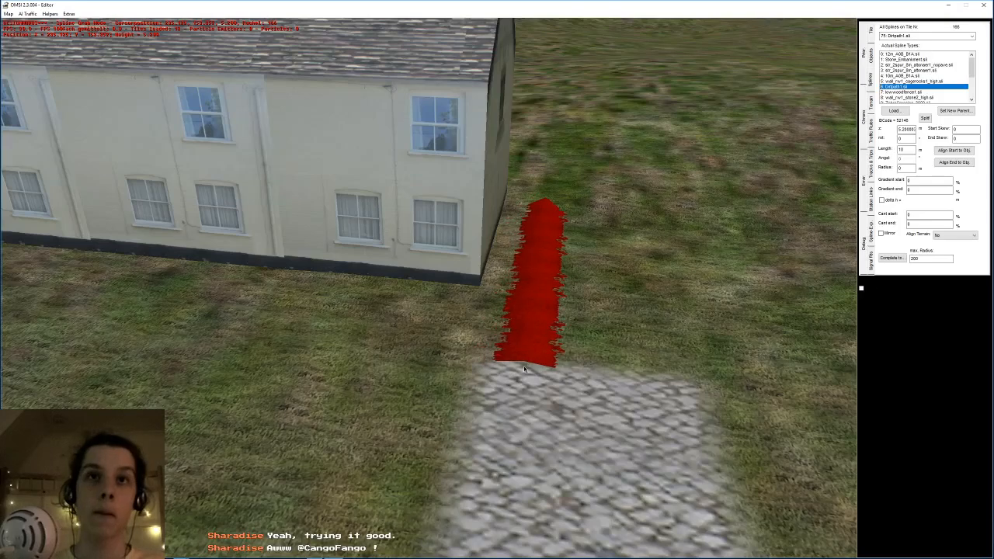
{"action": "left_click", "coordinate": [527, 366]}
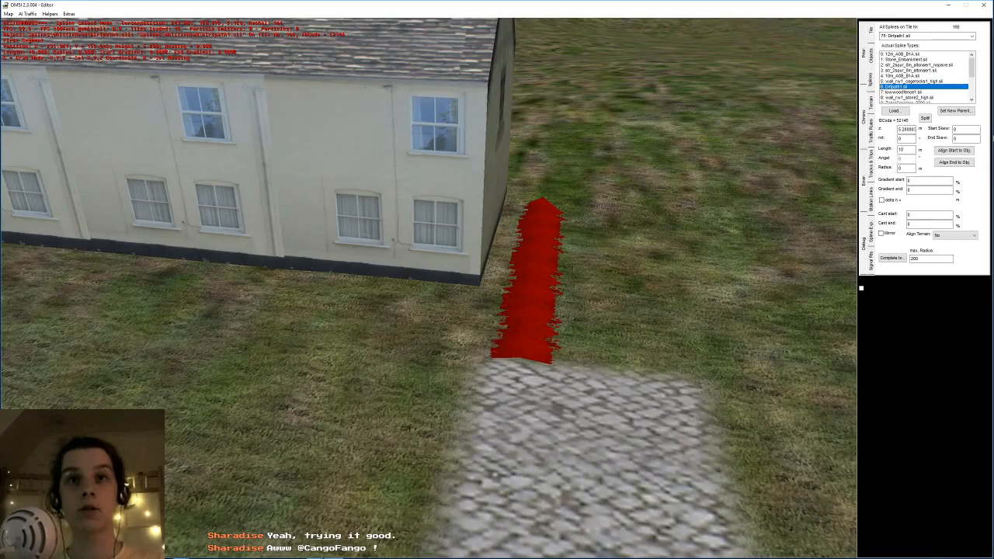
- Shorten the Dirtpath1 spline to a short stretch between the cobbles and the cream house's corner
{"action": "double_click", "coordinate": [905, 150]}
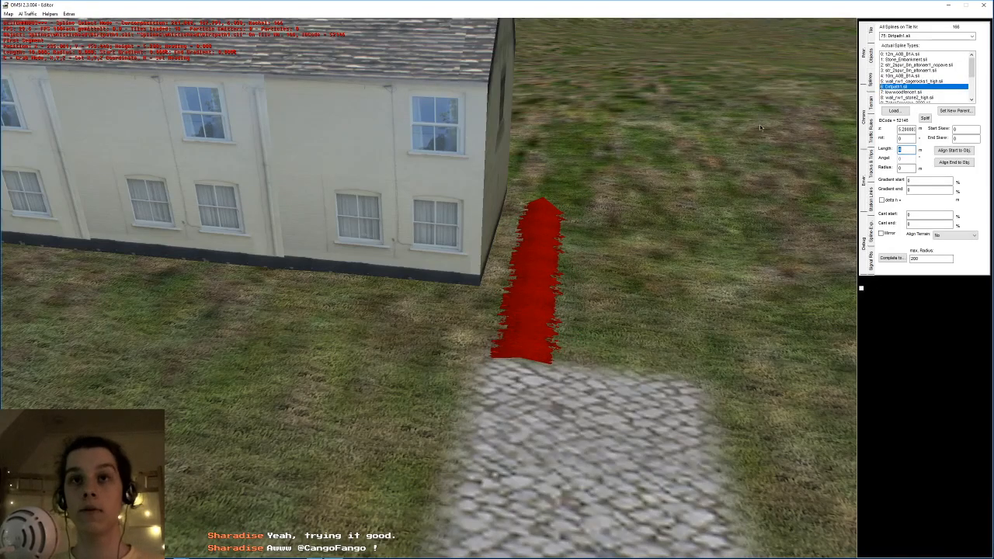
{"action": "type", "text": "3"}
{"action": "key", "text": "Return"}
{"action": "middle_click_drag", "start_coordinate": [752, 126], "coordinate": [715, 129]}
{"action": "right_click_drag", "start_coordinate": [714, 129], "coordinate": [456, 350]}
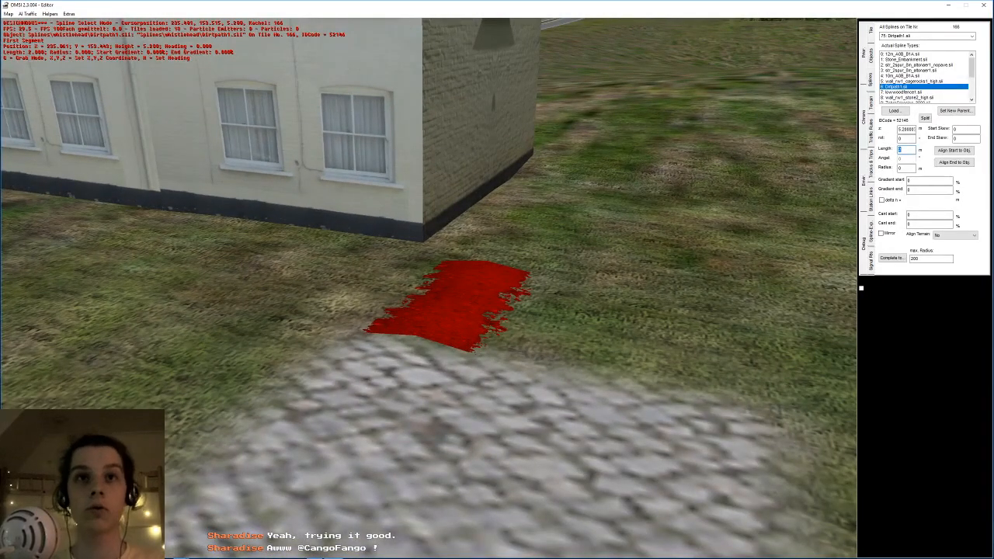
- Give the Dirtpath1 segment at the cobbled driveway's end a 10% start gradient and try heights of 0.9 and 4.9 m
{"action": "left_click", "coordinate": [927, 189]}
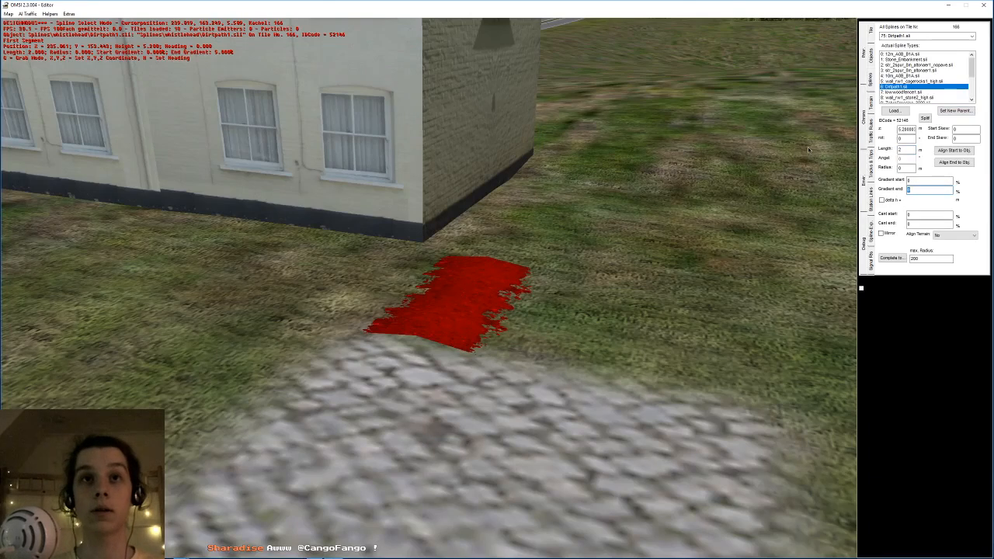
{"action": "key", "text": "shift+Tab"}
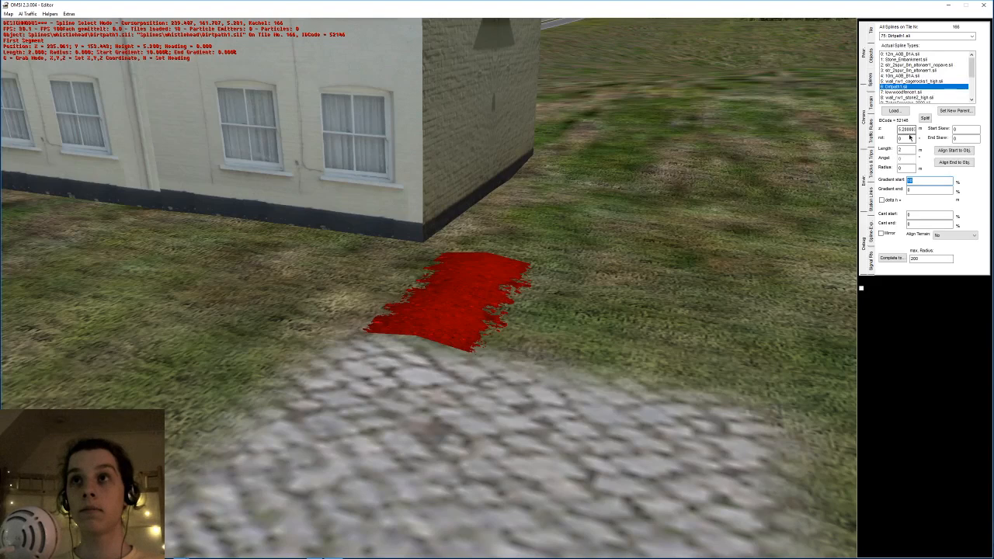
{"action": "left_click_drag", "start_coordinate": [916, 129], "coordinate": [901, 130]}
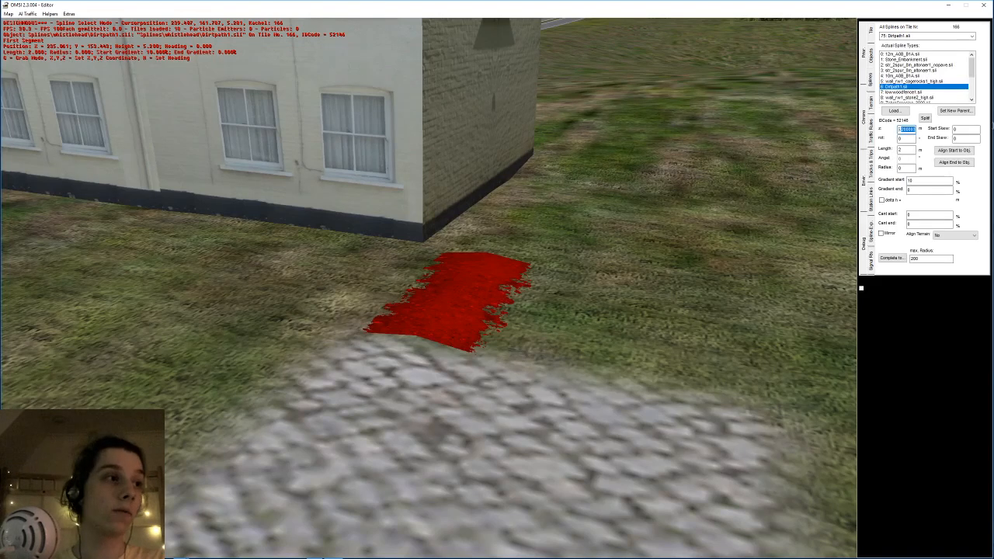
{"action": "key", "text": "BackSpace"}
{"action": "type", "text": "0.9"}
{"action": "key", "text": "Return"}
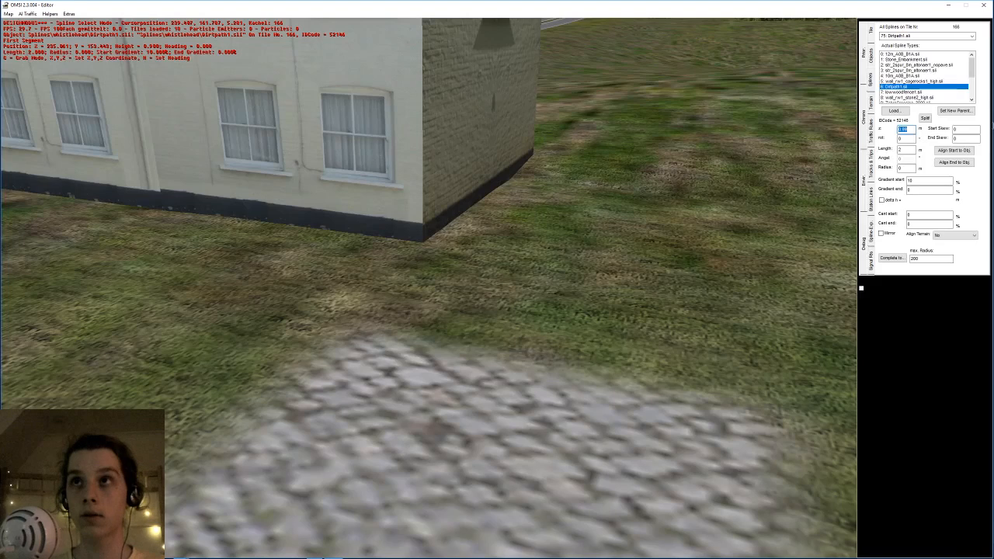
{"action": "type", "text": "4.9"}
{"action": "key", "text": "Return"}
- Fine-tune the Dirtpath1 segment's height where it meets the cobbles, trying 5.2 and 5.3 m and settling on 5.1 m
{"action": "left_click", "coordinate": [905, 129]}
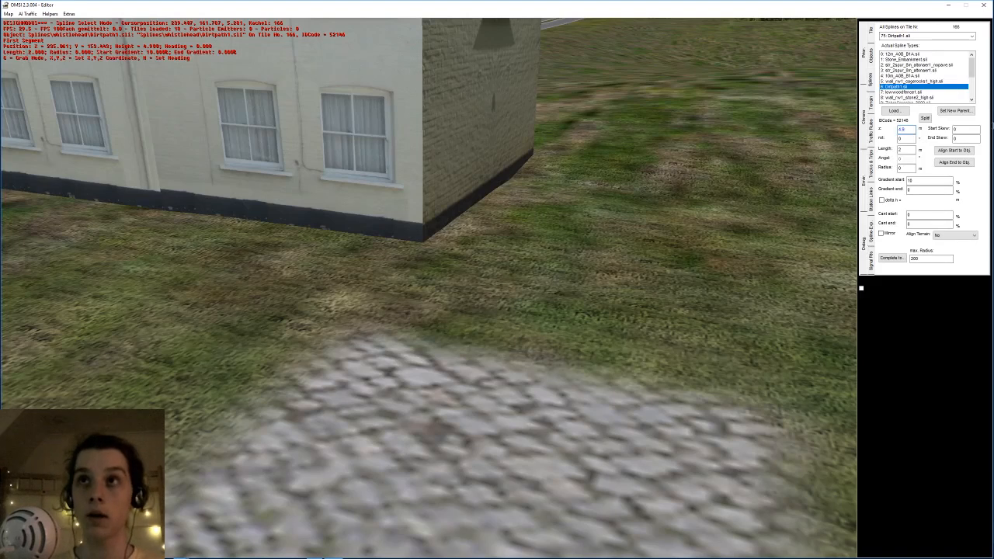
{"action": "type", "text": "10"}
{"action": "key", "text": "Return"}
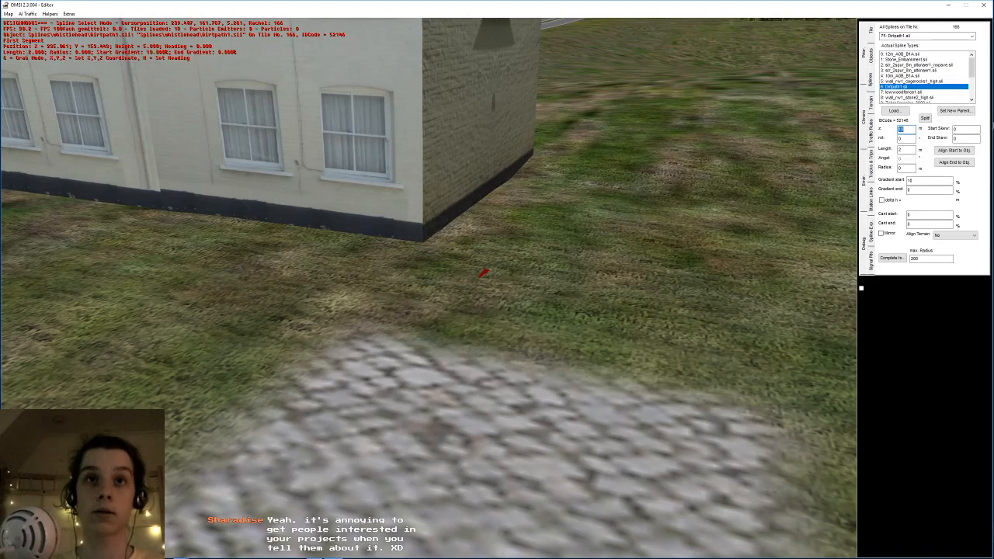
{"action": "type", "text": "5.2"}
{"action": "key", "text": "Return"}
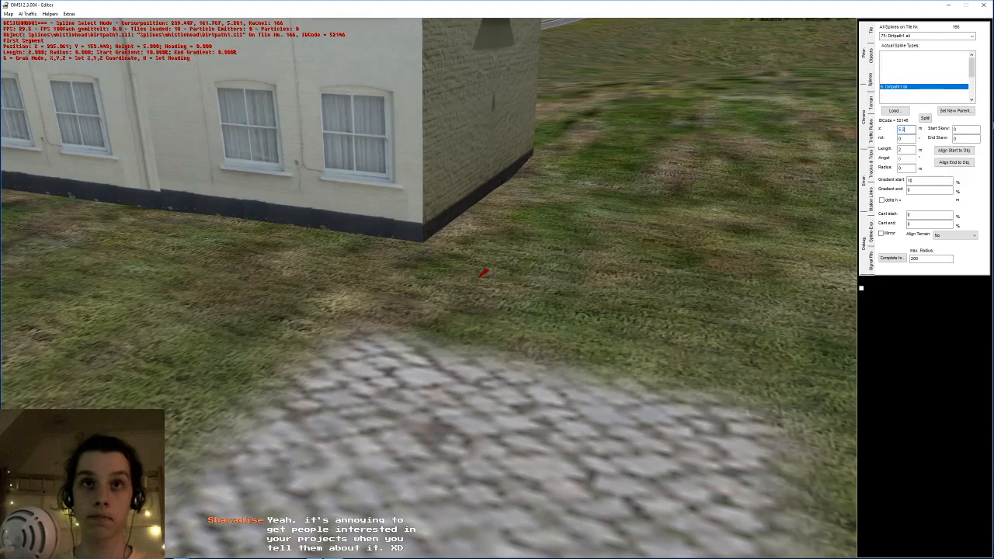
{"action": "type", "text": "5.3"}
{"action": "key", "text": "Return"}
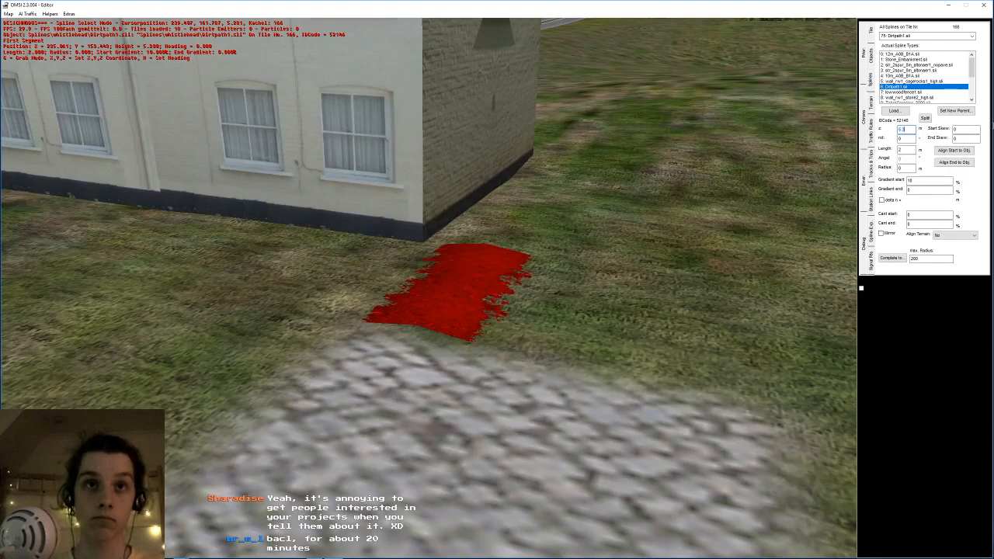
{"action": "type", "text": "5.1"}
{"action": "key", "text": "Return"}
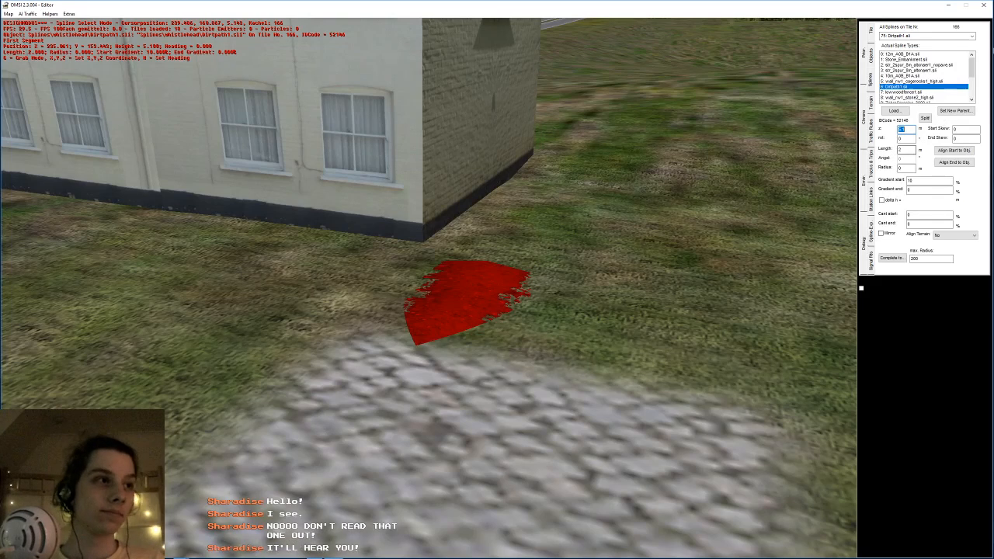
{"action": "left_click", "coordinate": [904, 130]}
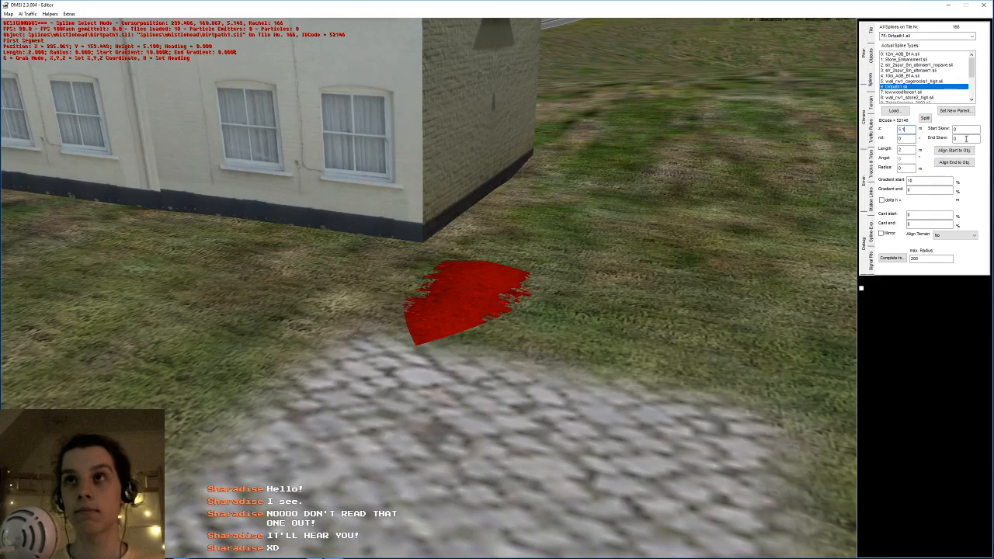
{"action": "key", "text": "BackSpace"}
{"action": "type", "text": "2"}
{"action": "key", "text": "Return"}
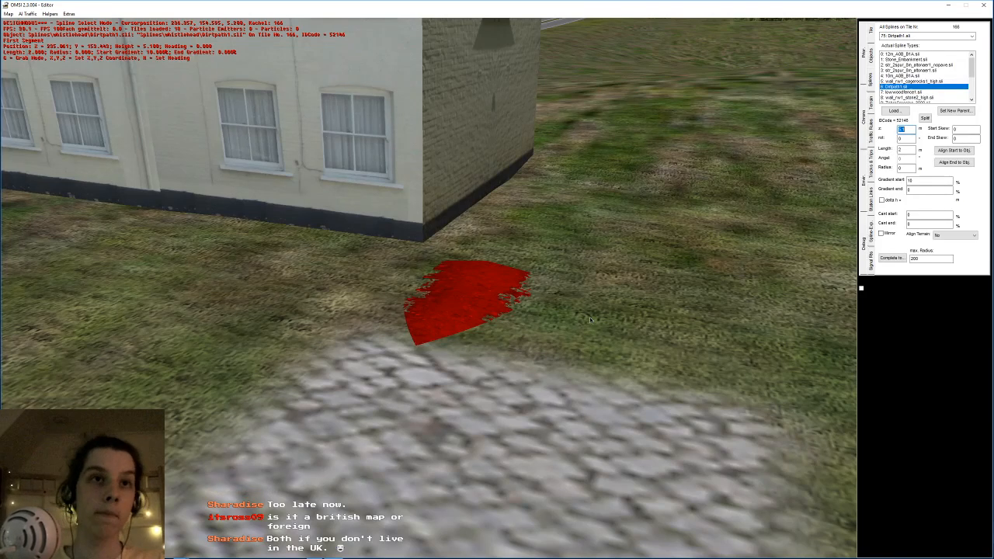
- Try a start gradient of 11% on the first dirt path segment and return it to 10%
{"action": "right_click_drag", "start_coordinate": [586, 178], "coordinate": [584, 218]}
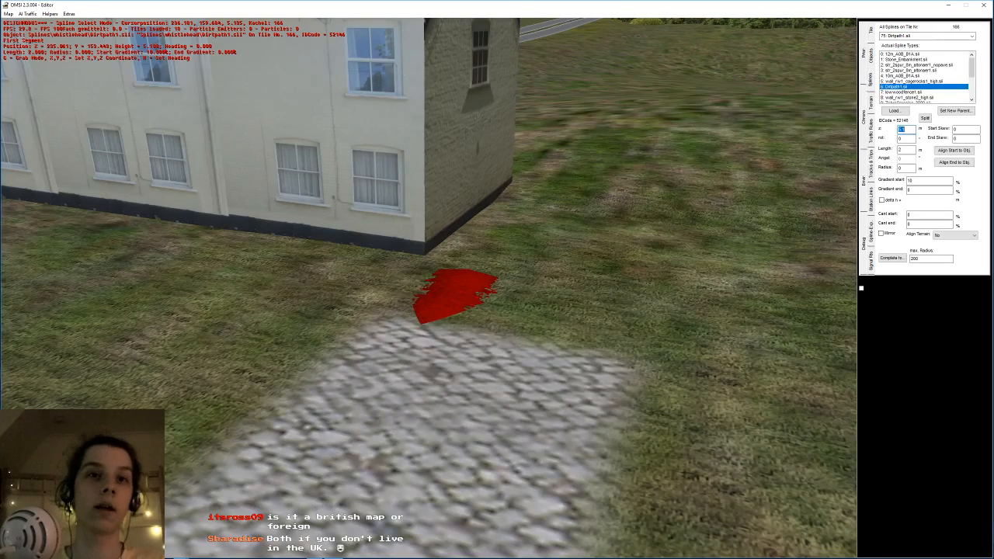
{"action": "right_click_drag", "start_coordinate": [498, 292], "coordinate": [499, 269]}
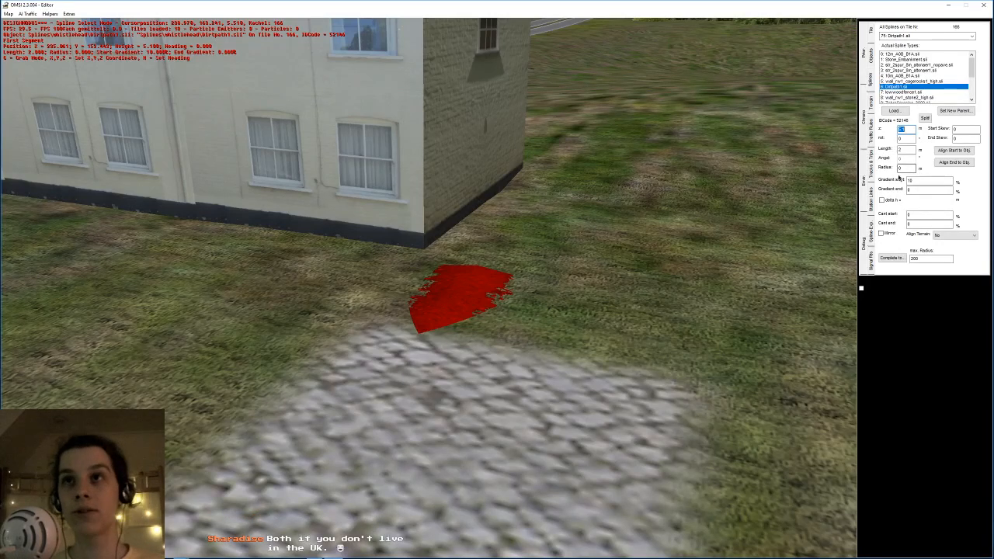
{"action": "left_click", "coordinate": [908, 150]}
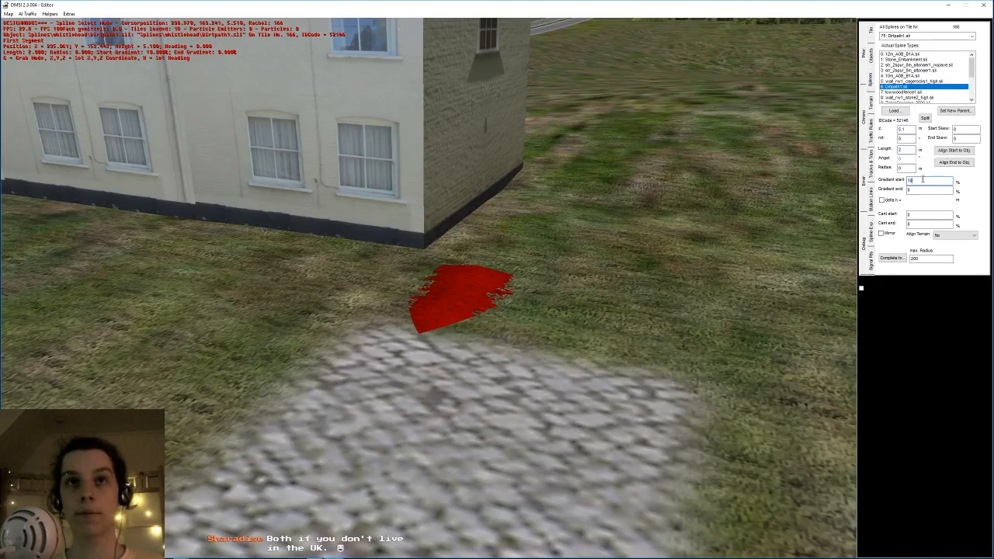
{"action": "double_click", "coordinate": [923, 179]}
{"action": "type", "text": "11"}
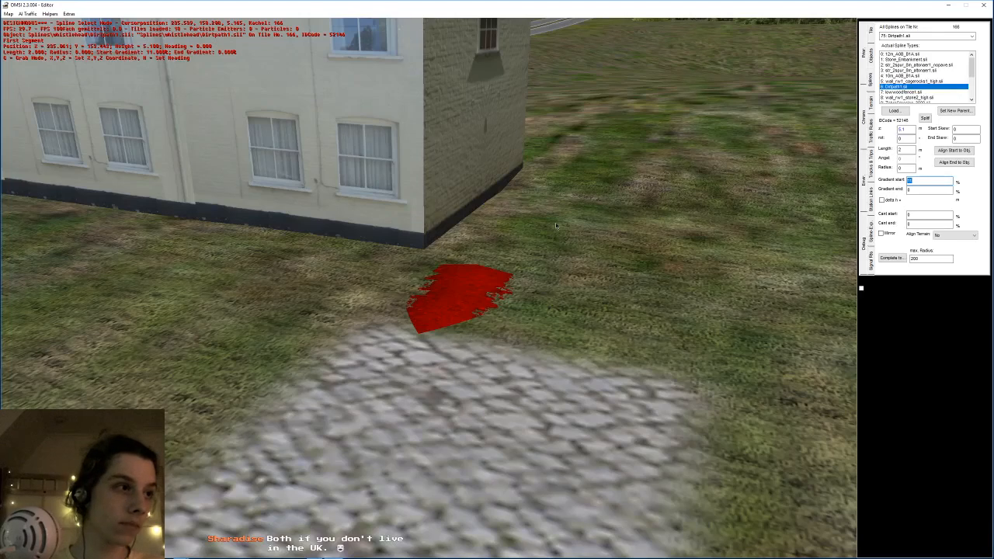
{"action": "type", "text": "110"}
{"action": "key", "text": "Return"}
{"action": "type", "text": "10"}
{"action": "key", "text": "Return"}
- Append a second Dirtpath1 segment to the first one and lengthen it along the cream house's gable wall
{"action": "right_click_drag", "start_coordinate": [556, 226], "coordinate": [450, 306]}
{"action": "key", "text": "Insert"}
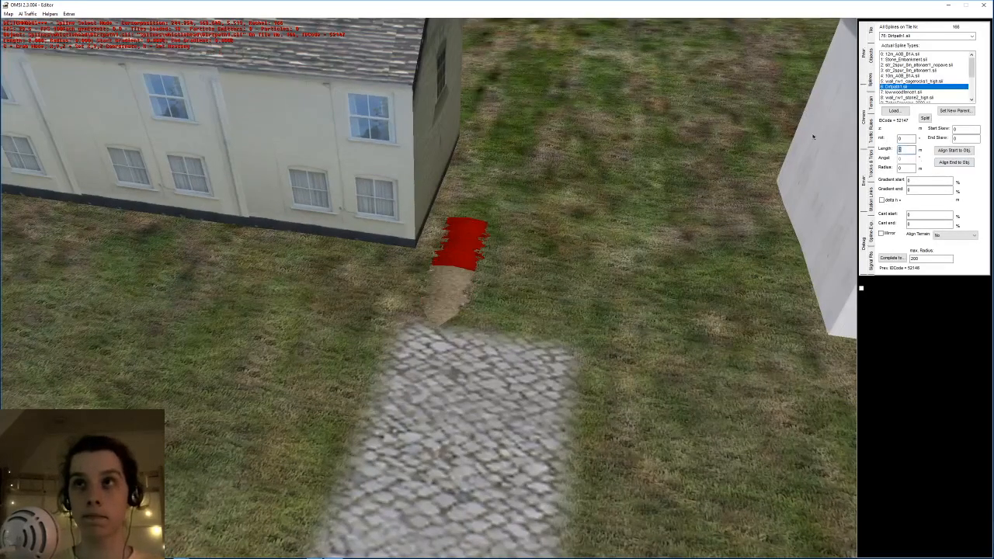
{"action": "type", "text": "20"}
{"action": "key", "text": "Return"}
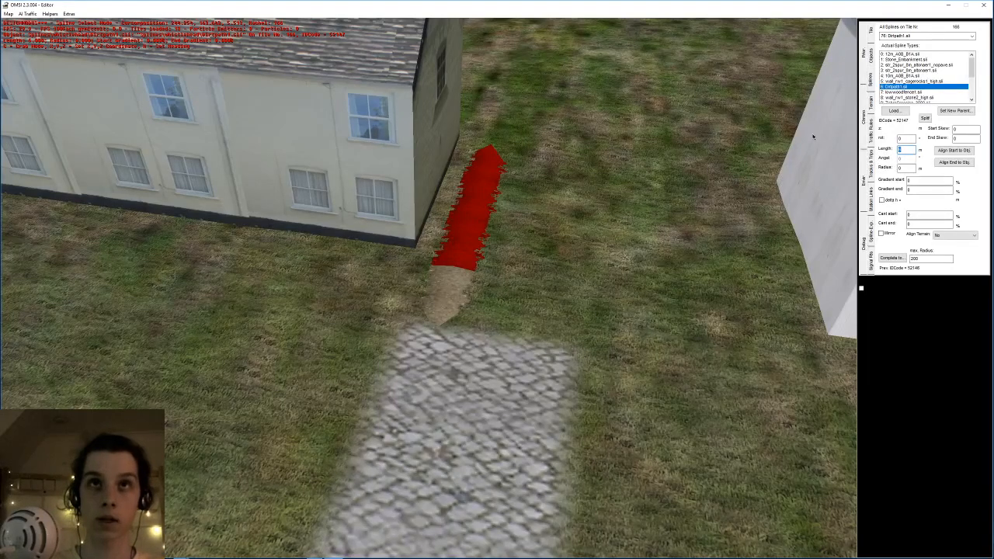
- Append a third Dirtpath1 segment to the end of the path near the gable wall's far corner
{"action": "key", "text": "Insert"}
{"action": "scroll", "coordinate": [497, 308], "scroll_direction": "up", "scroll_amount": 5}
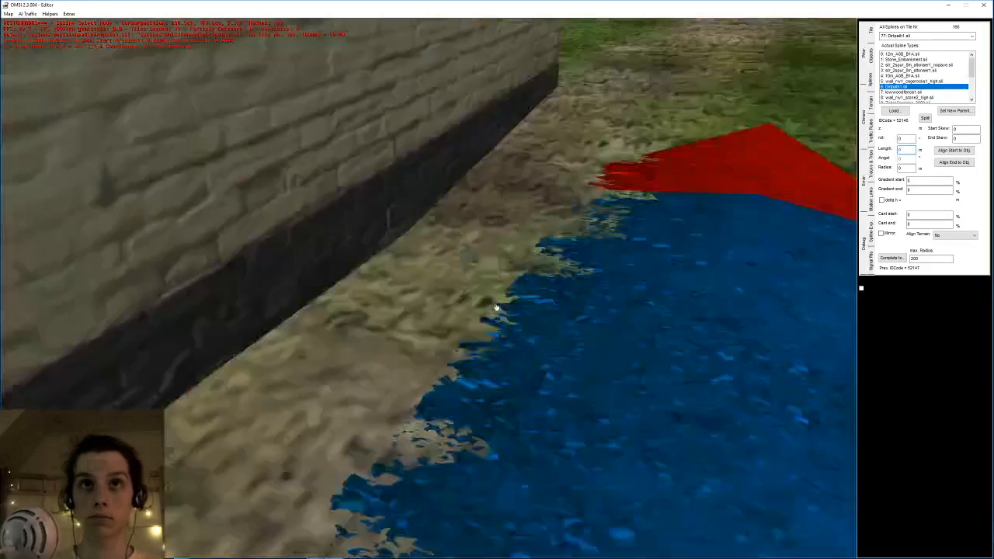
{"action": "scroll", "coordinate": [498, 308], "scroll_direction": "down", "scroll_amount": 5}
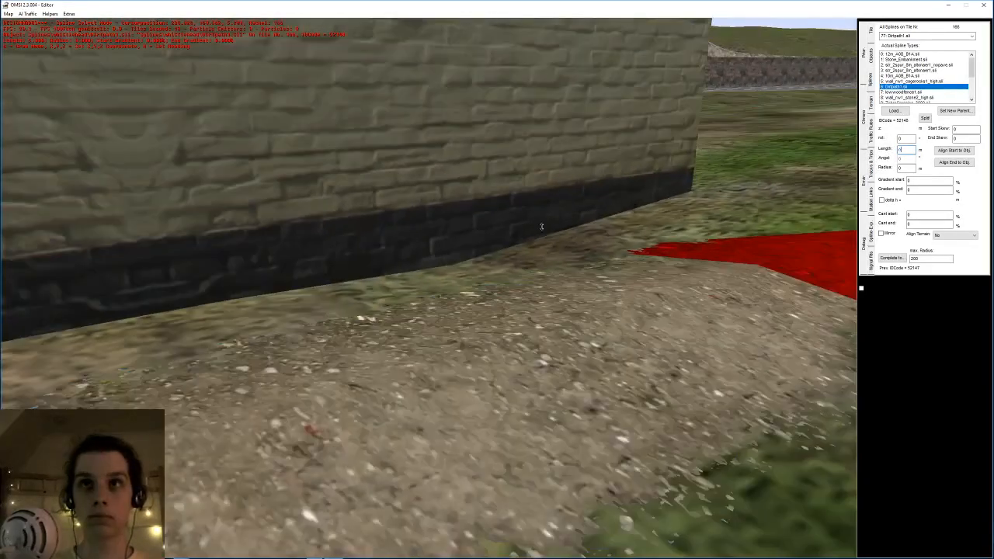
{"action": "key", "text": "Tab"}
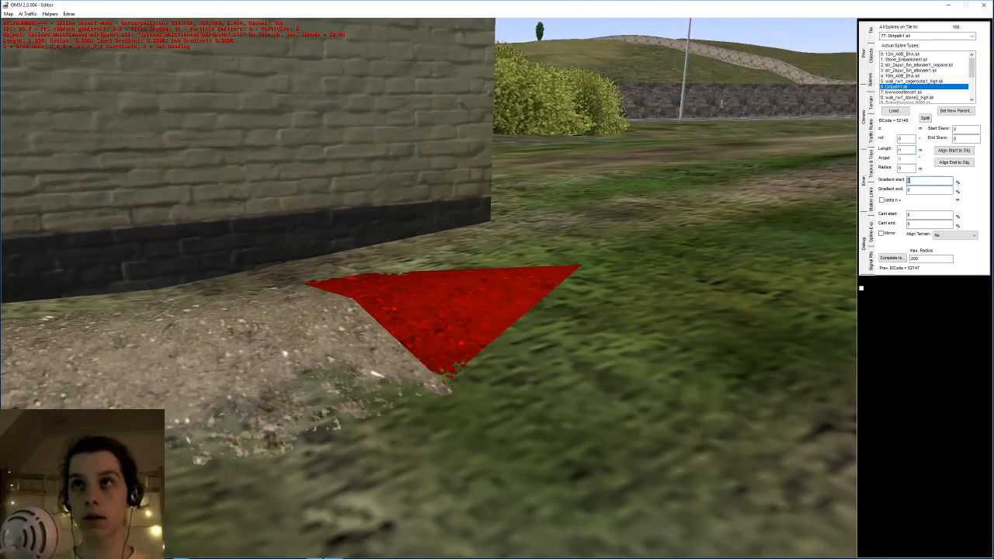
{"action": "key", "text": "Return"}
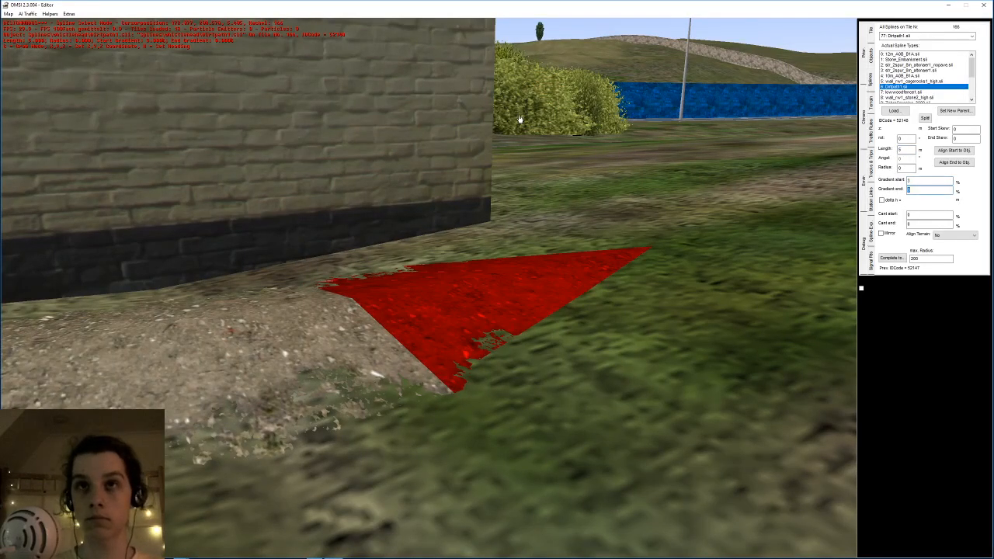
- Set the third dirt path segment's length to 3 m and both its start and end gradients to 10%
{"action": "double_click", "coordinate": [907, 150]}
{"action": "type", "text": "3"}
{"action": "key", "text": "Tab"}
{"action": "type", "text": "1"}
{"action": "key", "text": "Return"}
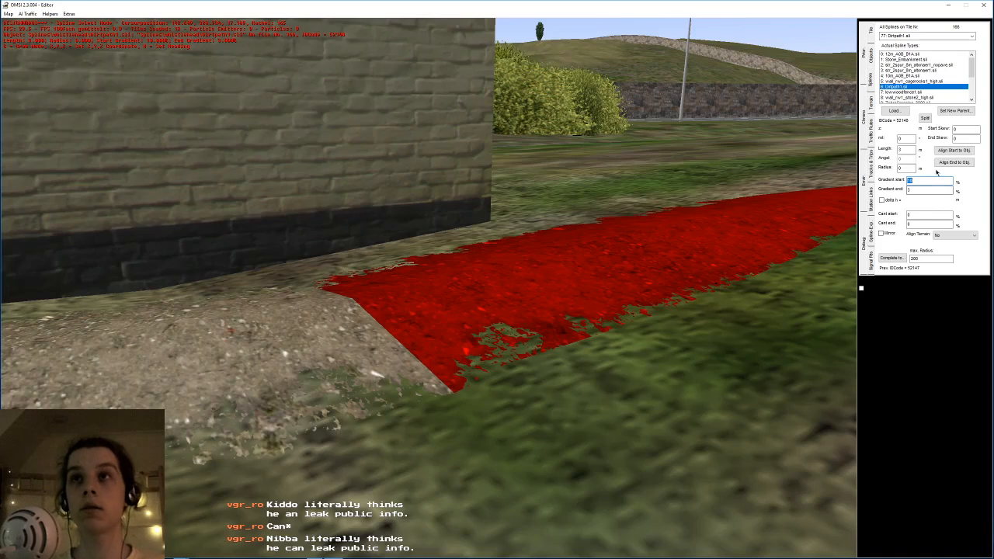
{"action": "type", "text": "10"}
{"action": "key", "text": "Tab"}
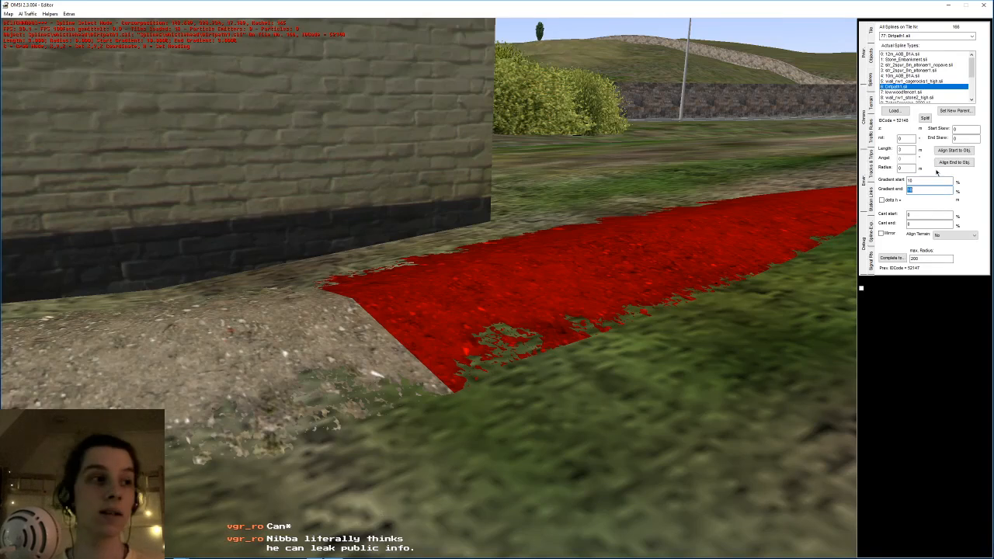
- Shorten the third dirt path segment to 1 m
{"action": "right_click_drag", "start_coordinate": [642, 237], "coordinate": [637, 274]}
{"action": "middle_click_drag", "start_coordinate": [637, 274], "coordinate": [441, 181]}
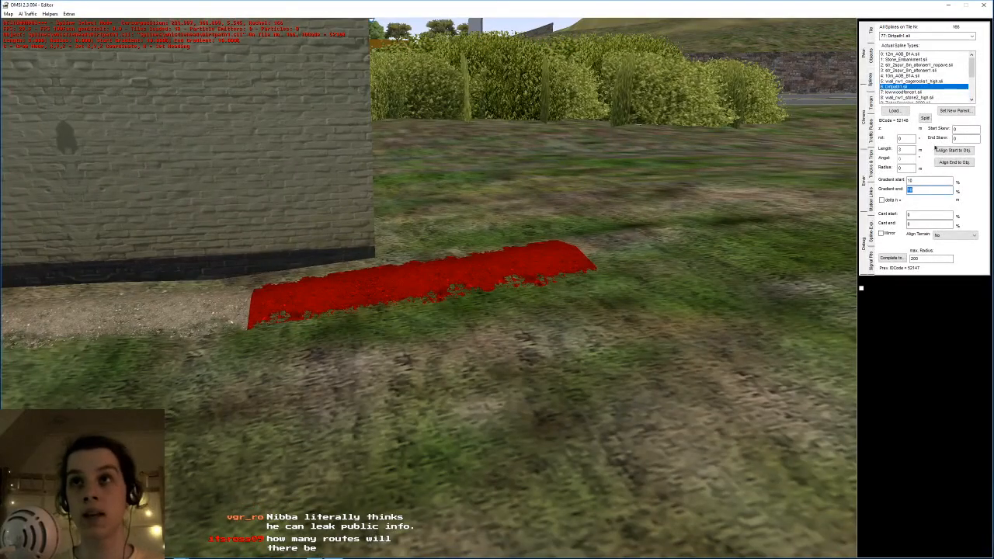
{"action": "double_click", "coordinate": [906, 150]}
{"action": "type", "text": "1"}
{"action": "key", "text": "Return"}
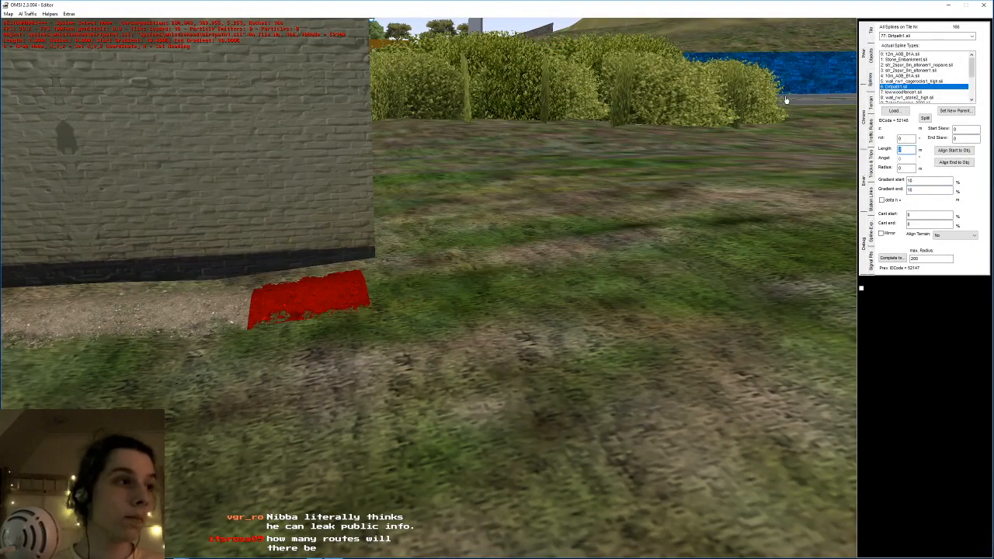
- Examine how the dirt path runs along the cream house's gable wall and around its far corner from several angles
{"action": "middle_click_drag", "start_coordinate": [401, 242], "coordinate": [401, 217]}
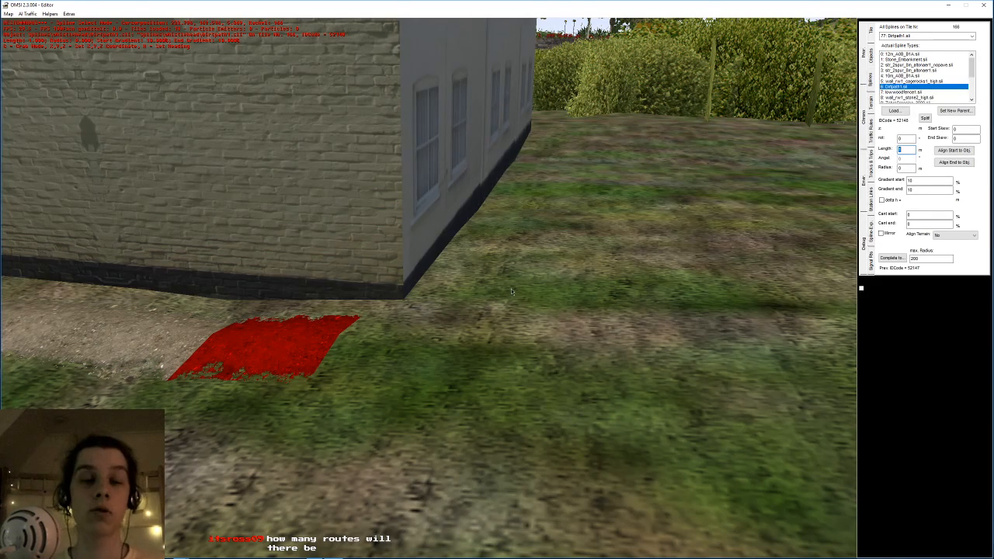
{"action": "right_click_drag", "start_coordinate": [511, 292], "coordinate": [494, 482]}
{"action": "middle_click_drag", "start_coordinate": [494, 481], "coordinate": [415, 515]}
{"action": "right_click_drag", "start_coordinate": [415, 514], "coordinate": [410, 474]}
{"action": "middle_click_drag", "start_coordinate": [410, 473], "coordinate": [395, 489]}
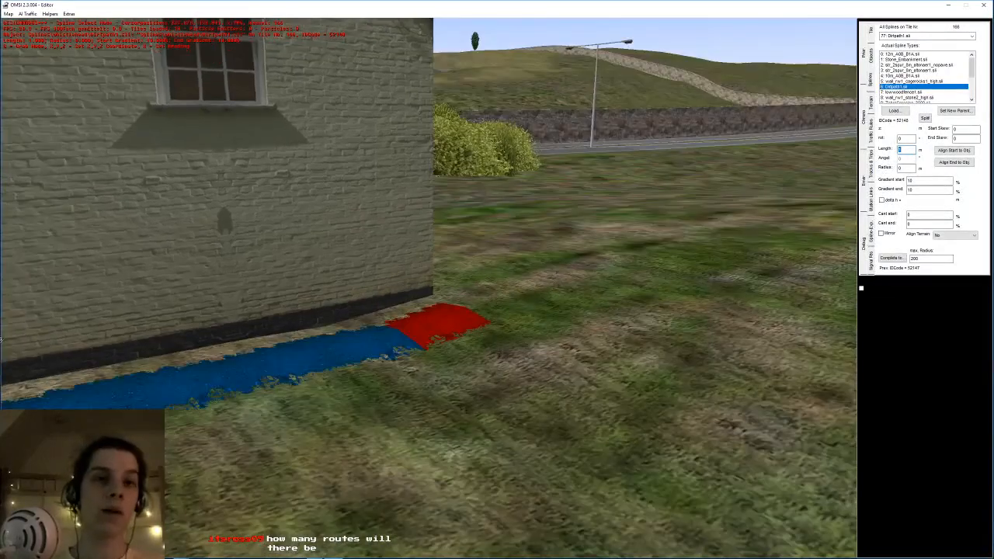
{"action": "right_click_drag", "start_coordinate": [231, 241], "coordinate": [581, 489]}
{"action": "right_click_drag", "start_coordinate": [497, 233], "coordinate": [445, 335]}
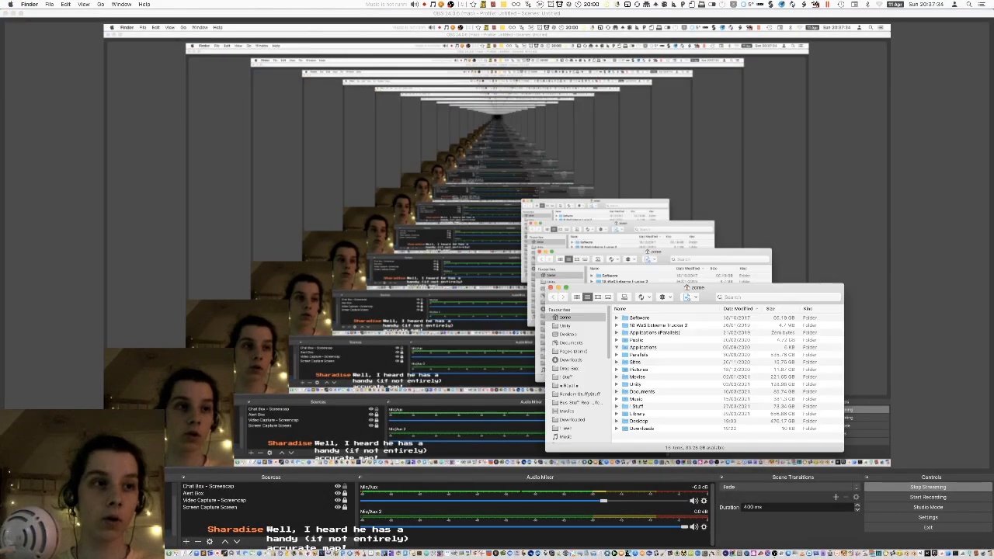
- Switch to Finder and open the Map Stuff folder inside the Own folder under OMSI 2
{"action": "scroll", "coordinate": [572, 370], "scroll_direction": "down", "scroll_amount": 8}
{"action": "scroll", "coordinate": [572, 370], "scroll_direction": "up", "scroll_amount": 3}
{"action": "left_click", "coordinate": [573, 352]}
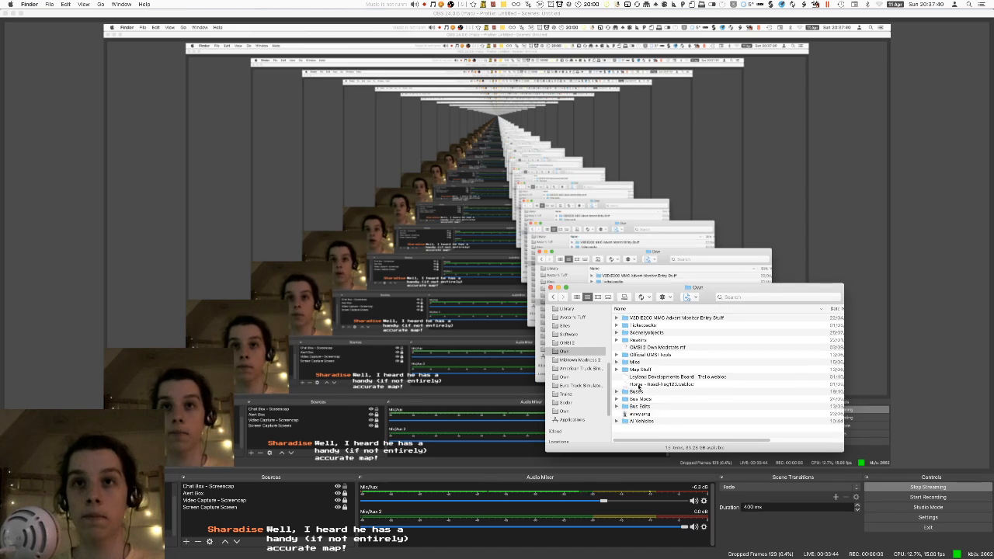
{"action": "left_click", "coordinate": [639, 391]}
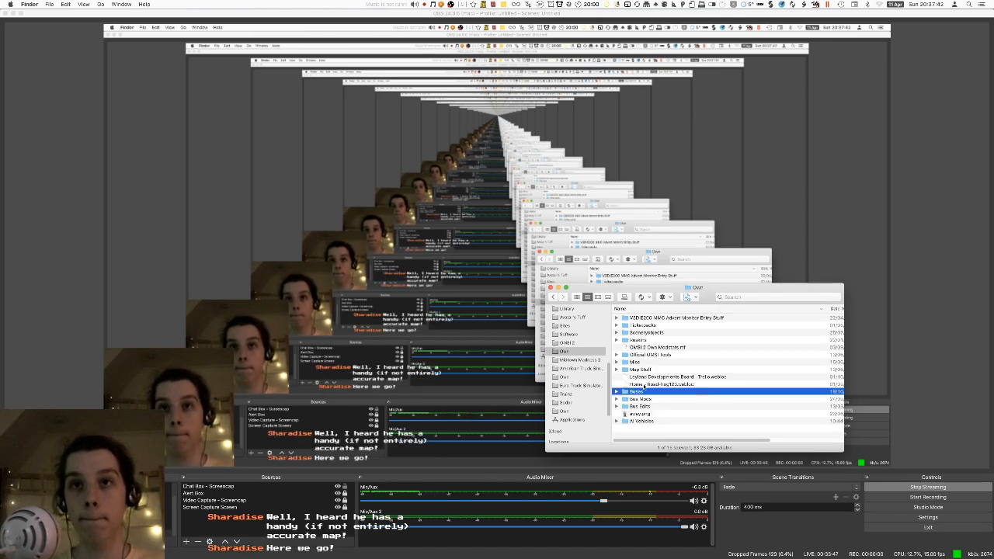
{"action": "left_click", "coordinate": [649, 340]}
{"action": "double_click", "coordinate": [645, 370]}
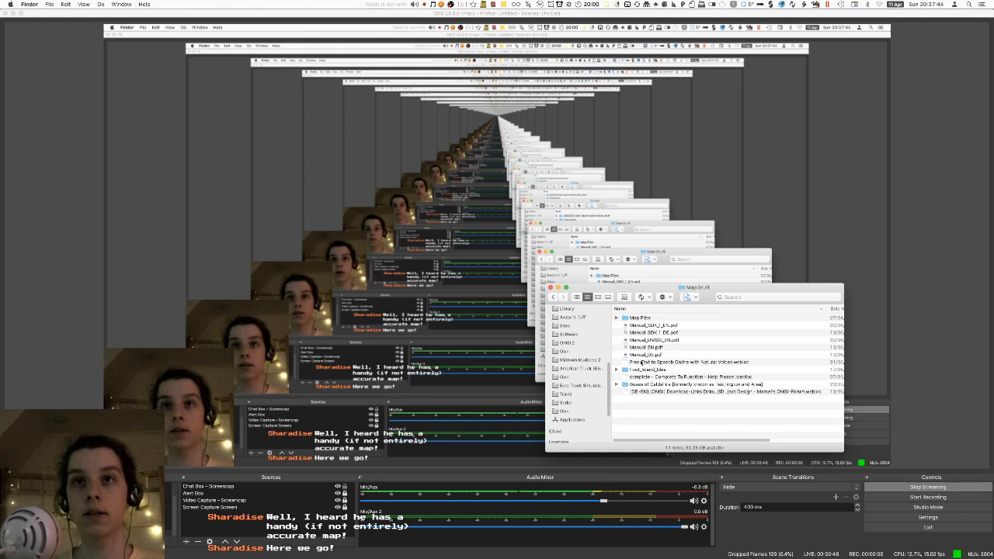
- Check the Map Files folder, go back and open the Buses of Caldshire folder to find the overview map
{"action": "left_click", "coordinate": [642, 321]}
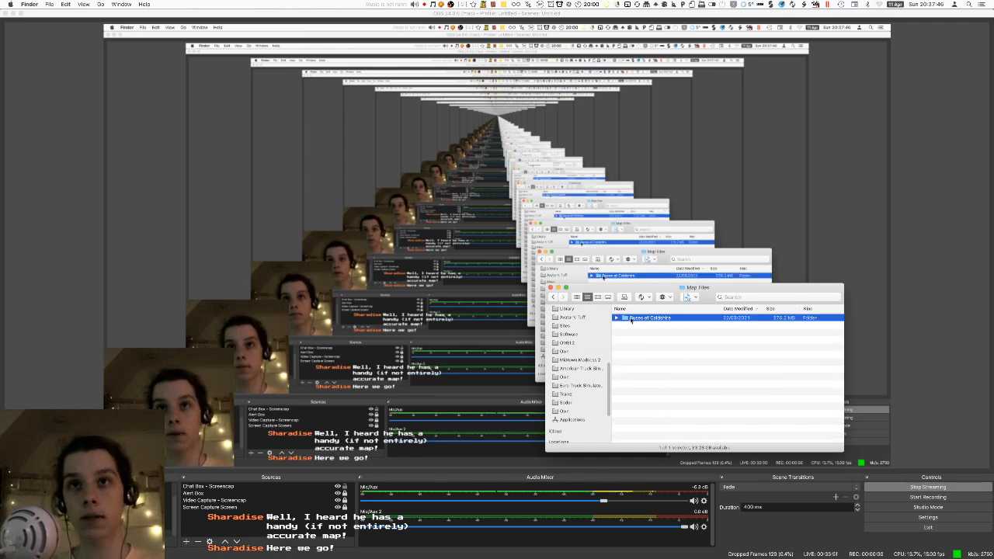
{"action": "left_click", "coordinate": [554, 298]}
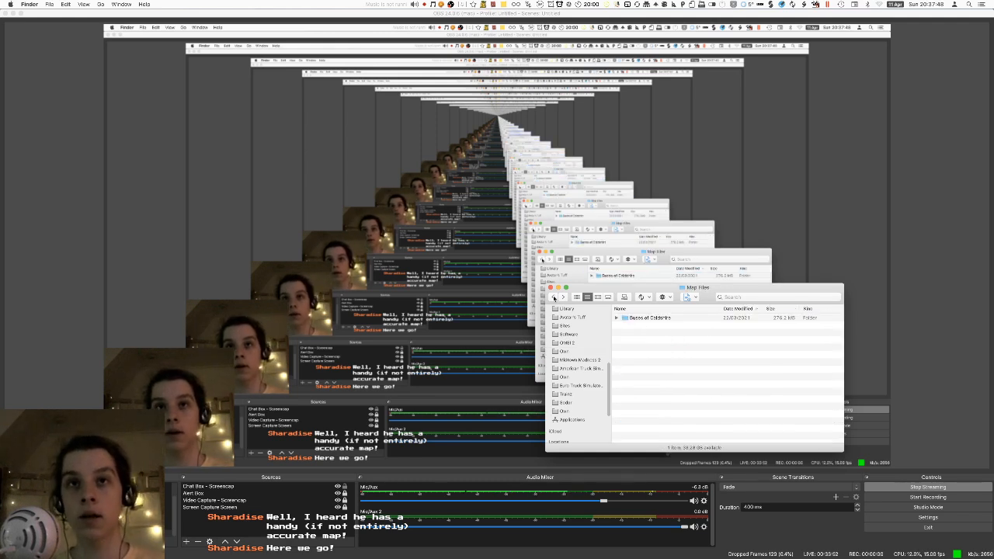
{"action": "left_click", "coordinate": [644, 385]}
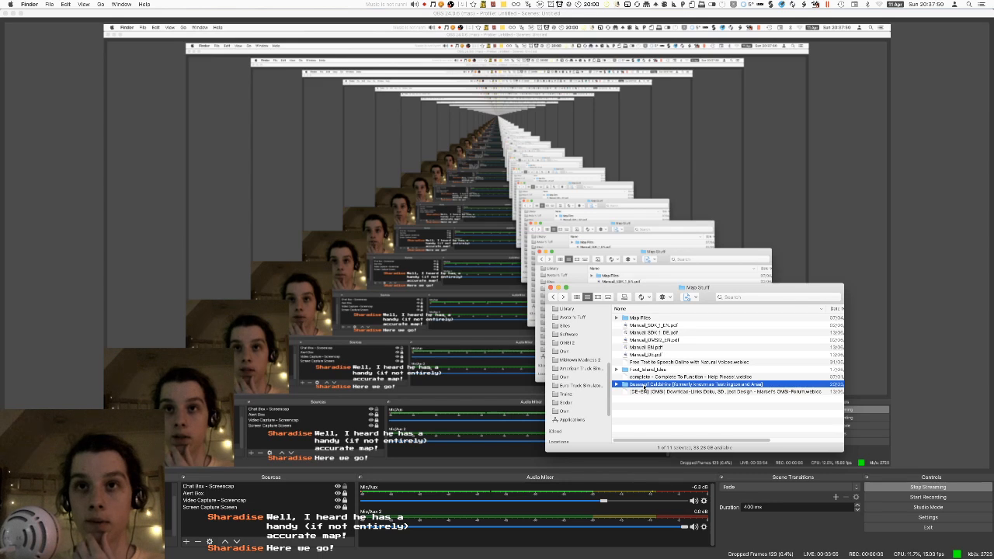
{"action": "double_click", "coordinate": [644, 386]}
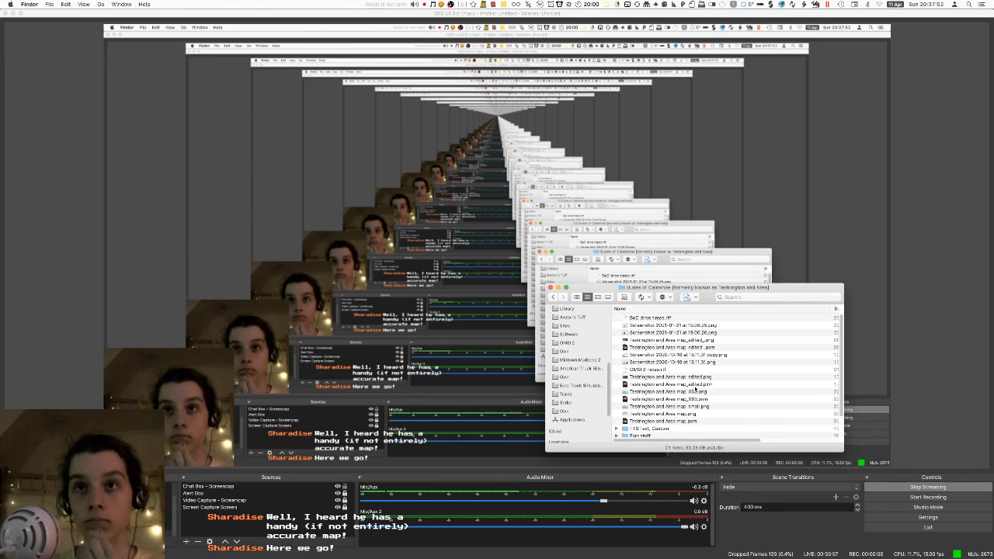
- Open Testrington and Area map_edited.png in Preview and examine the southern region from Bearleigh and Malford across to Queensand and Sawsand
{"action": "double_click", "coordinate": [698, 377]}
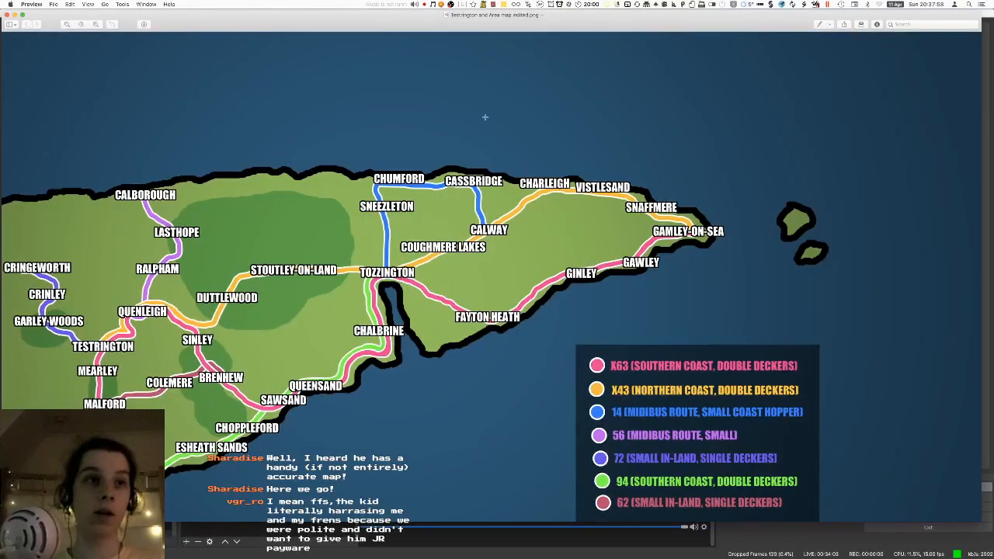
{"action": "left_click_drag", "start_coordinate": [5, 10], "coordinate": [147, 85]}
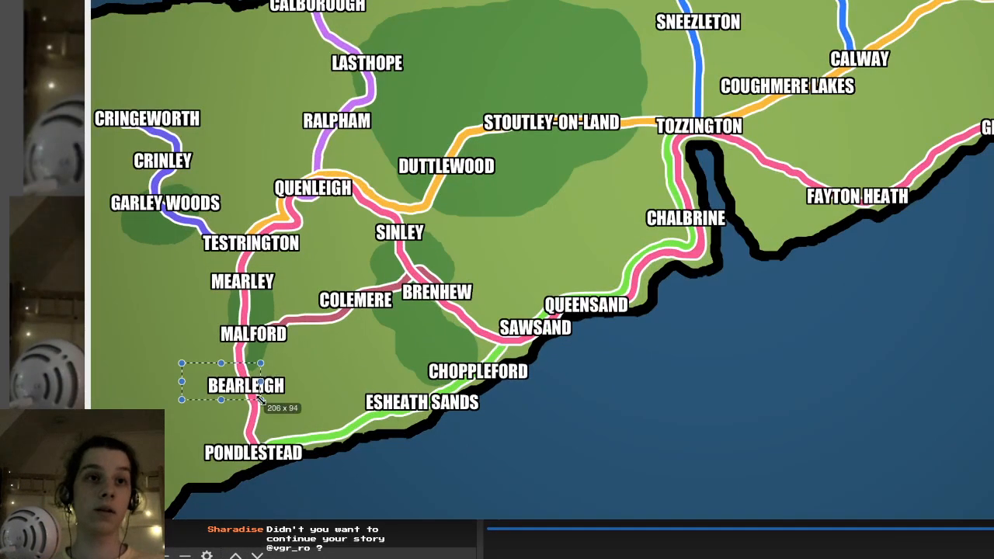
{"action": "left_click", "coordinate": [244, 428]}
{"action": "left_click_drag", "start_coordinate": [255, 384], "coordinate": [425, 320]}
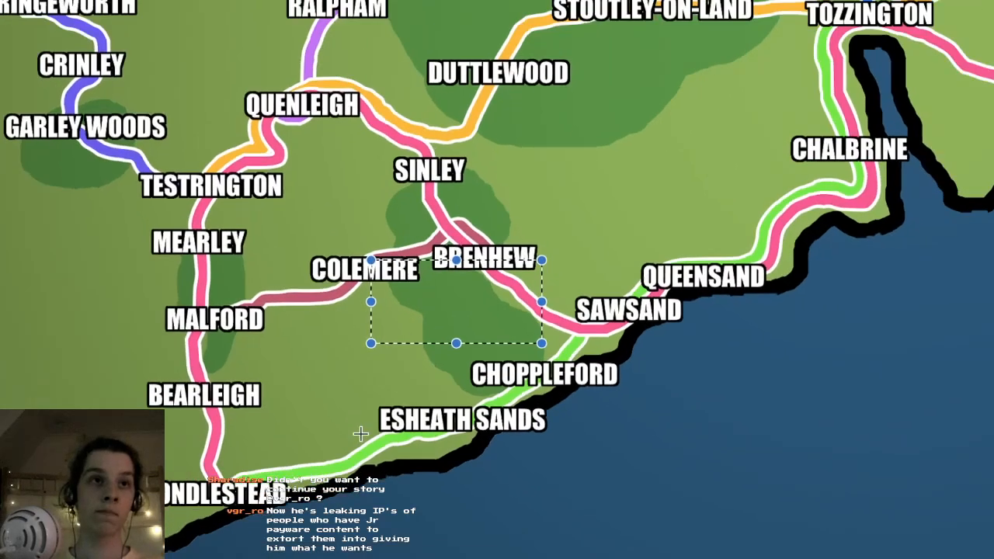
{"action": "left_click_drag", "start_coordinate": [460, 303], "coordinate": [222, 298]}
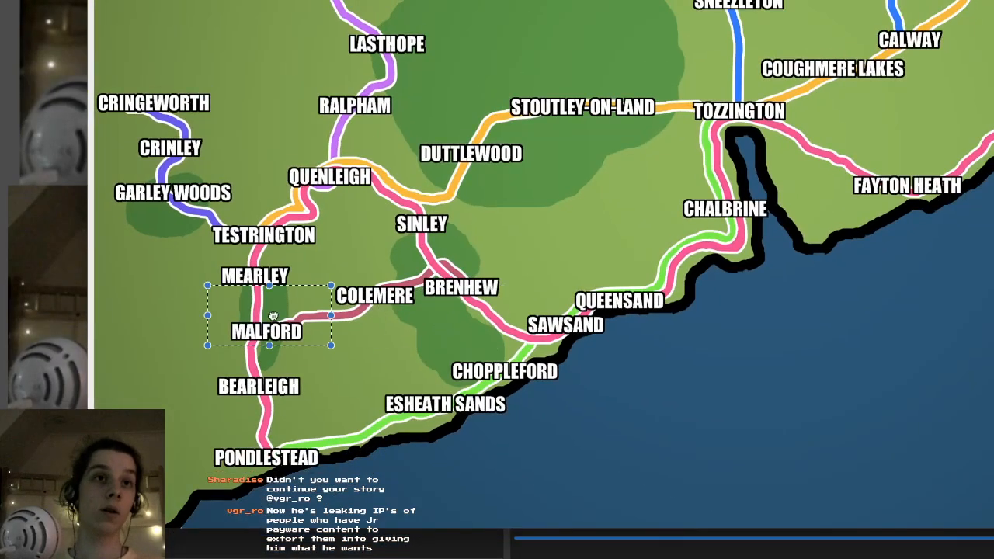
{"action": "left_click_drag", "start_coordinate": [273, 316], "coordinate": [605, 303]}
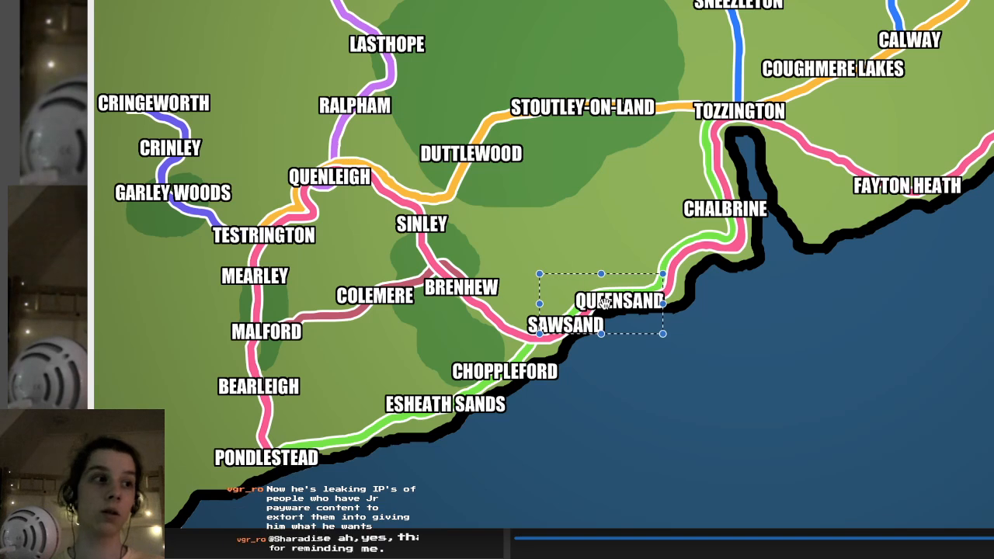
{"action": "left_click_drag", "start_coordinate": [605, 304], "coordinate": [335, 410]}
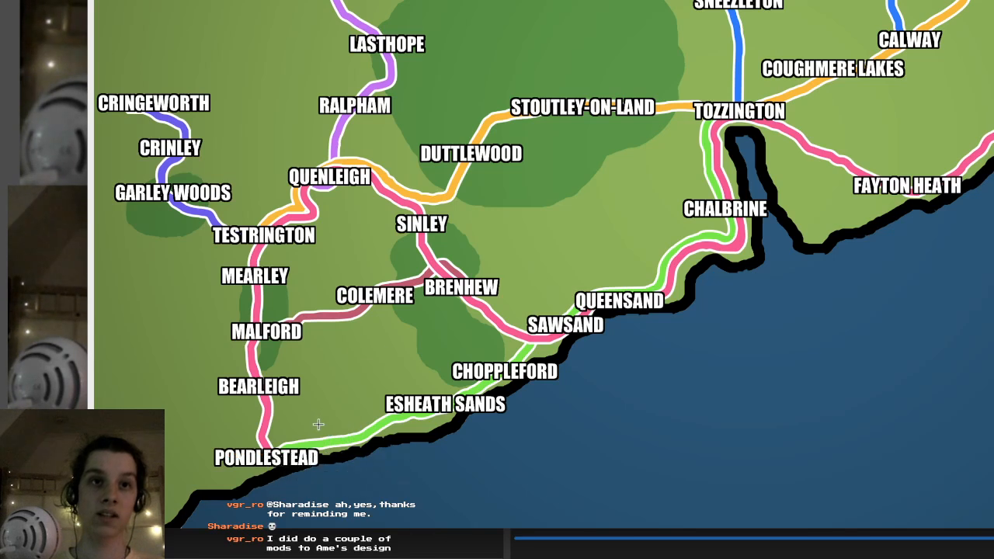
- Trace the routes linking Pondlestead, Malford, Brenhew, Tozzington and Testrington on the overview map, and close the map image
{"action": "left_click_drag", "start_coordinate": [257, 469], "coordinate": [269, 339]}
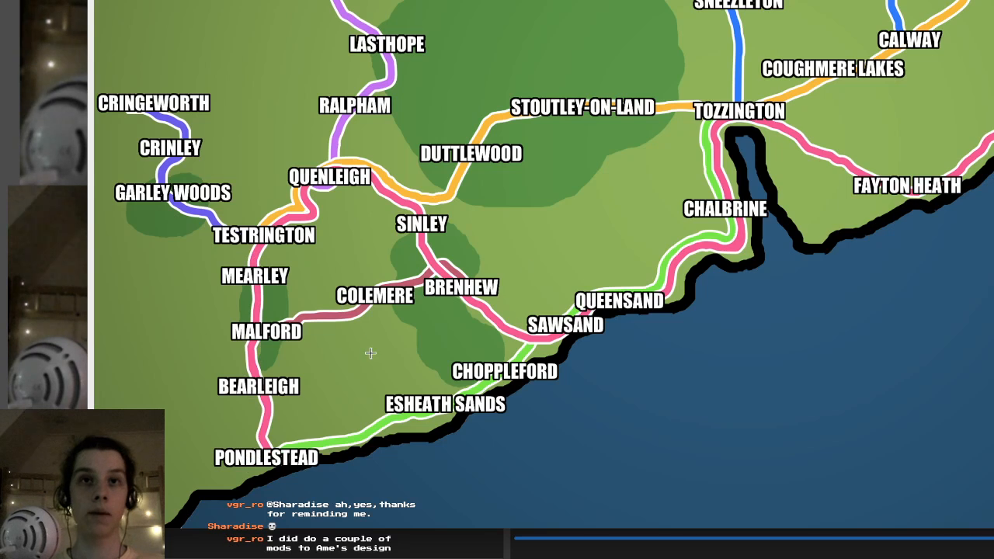
{"action": "left_click_drag", "start_coordinate": [621, 348], "coordinate": [710, 353]}
{"action": "left_click", "coordinate": [738, 110]}
{"action": "left_click", "coordinate": [470, 278]}
{"action": "left_click", "coordinate": [391, 317]}
{"action": "left_click", "coordinate": [332, 472]}
{"action": "left_click", "coordinate": [733, 152]}
{"action": "left_click", "coordinate": [705, 177]}
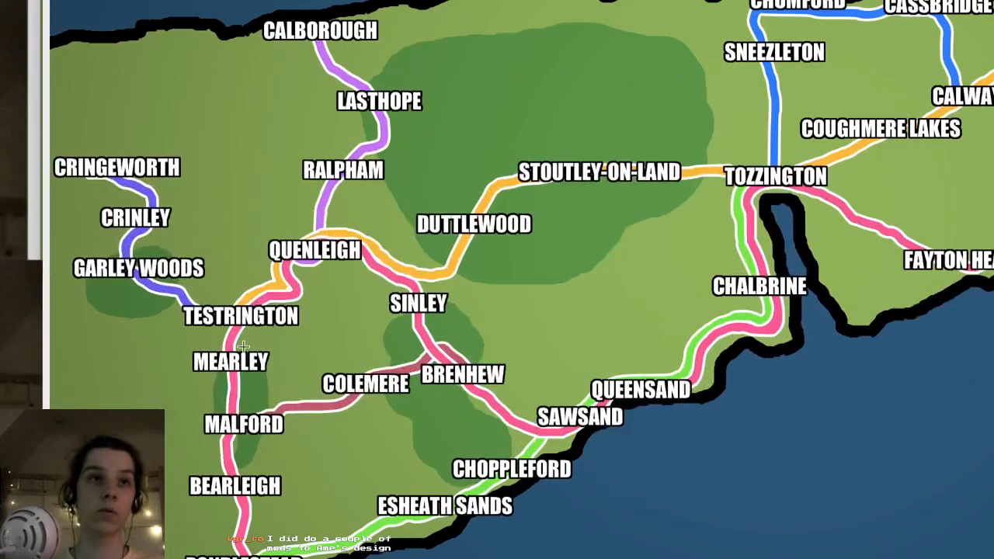
{"action": "left_click", "coordinate": [224, 371]}
{"action": "left_click_drag", "start_coordinate": [219, 310], "coordinate": [241, 313]}
{"action": "left_click", "coordinate": [263, 366]}
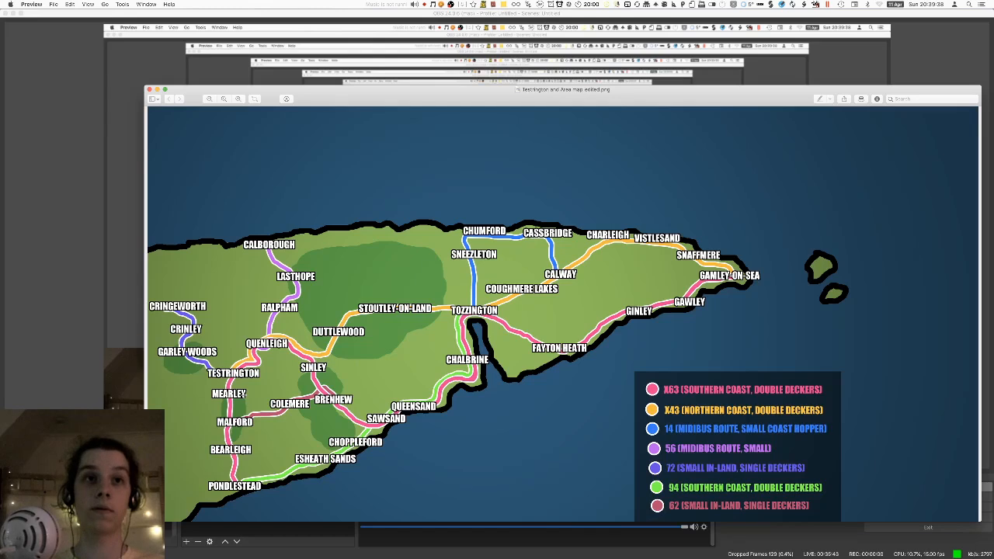
{"action": "key", "text": "super+w"}
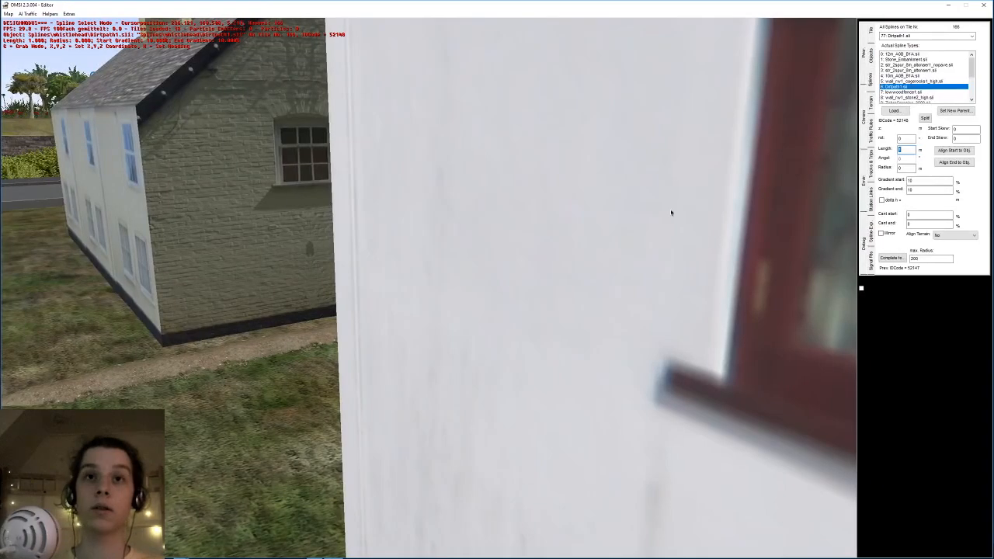
- Back in the OMSI 2 editor, set the length of the third dirt path segment beside the cream house to 2 m
{"action": "scroll", "coordinate": [601, 238], "scroll_direction": "down", "scroll_amount": 10}
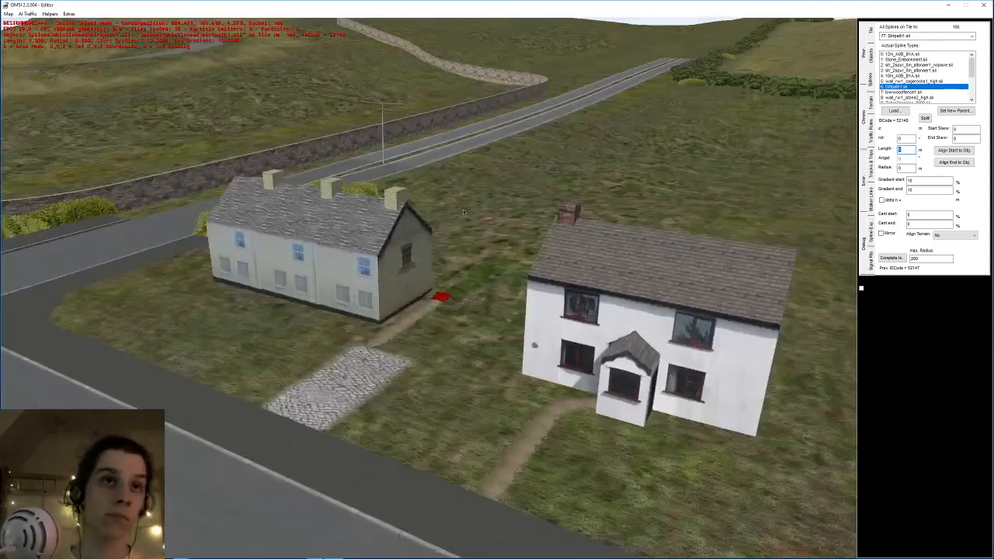
{"action": "right_click_drag", "start_coordinate": [464, 211], "coordinate": [465, 205]}
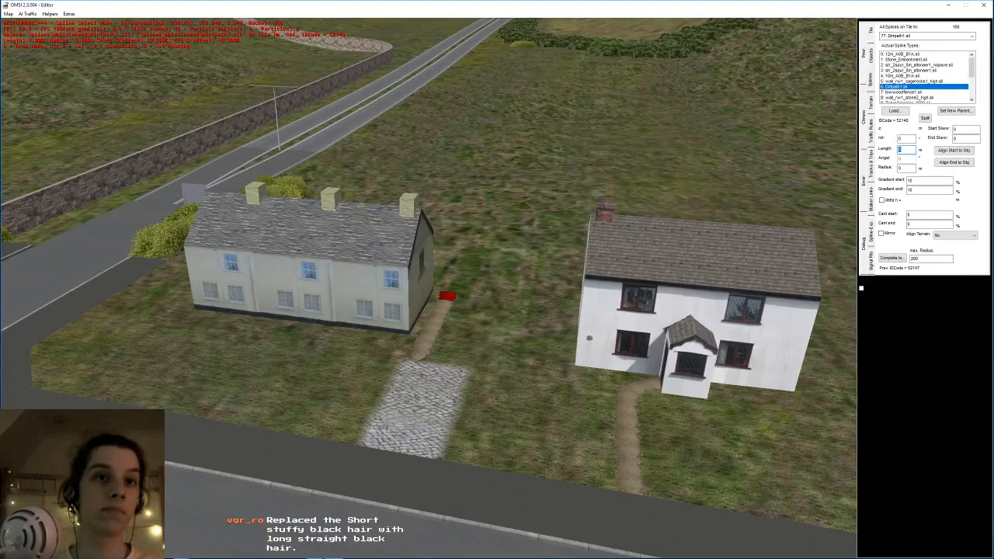
{"action": "scroll", "coordinate": [389, 373], "scroll_direction": "down", "scroll_amount": 3}
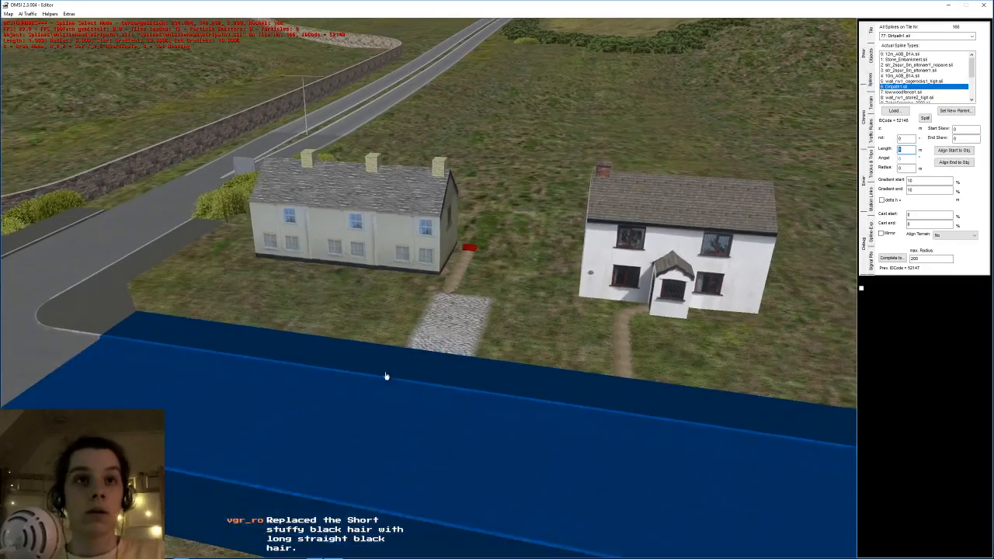
{"action": "scroll", "coordinate": [470, 311], "scroll_direction": "up", "scroll_amount": 5}
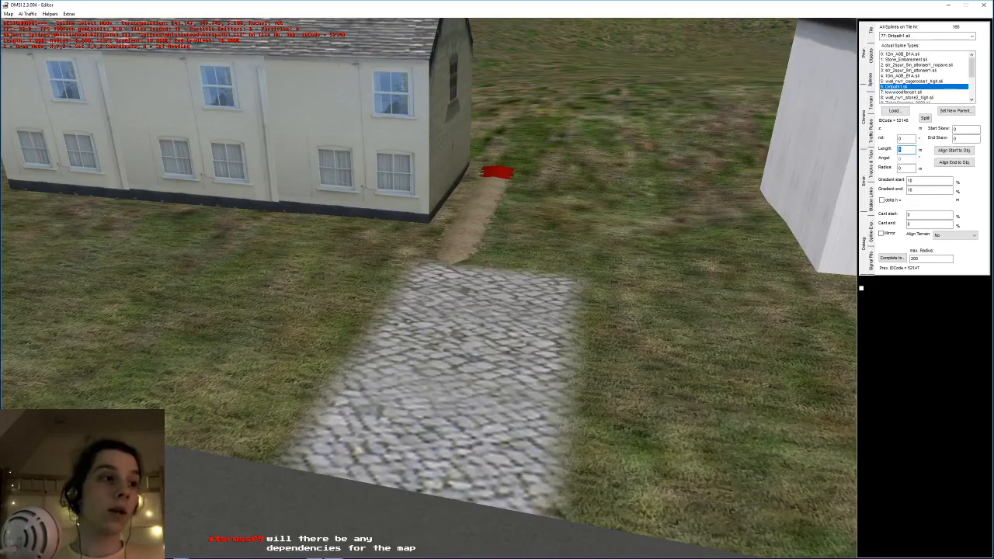
{"action": "right_click_drag", "start_coordinate": [527, 244], "coordinate": [419, 210]}
{"action": "middle_click_drag", "start_coordinate": [419, 209], "coordinate": [574, 181]}
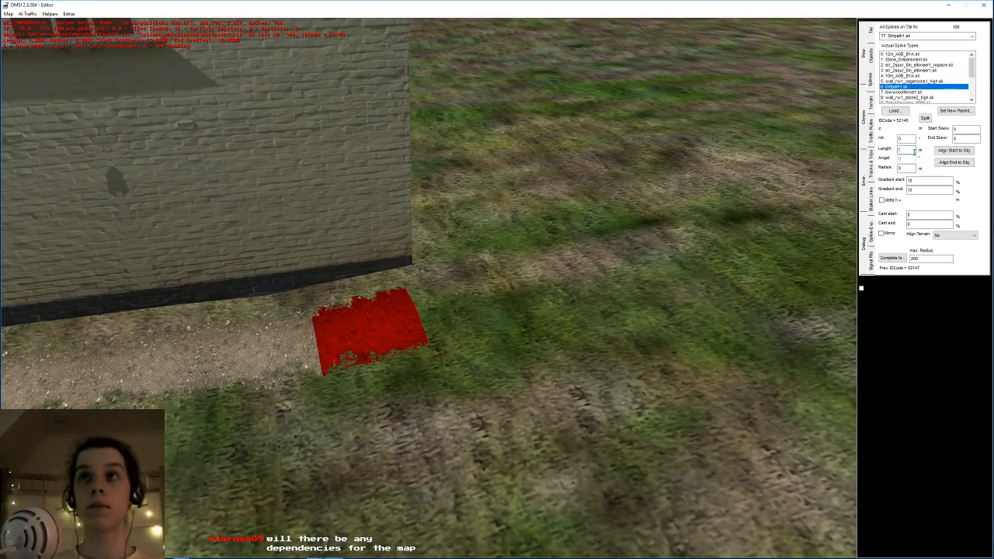
{"action": "key", "text": "BackSpace"}
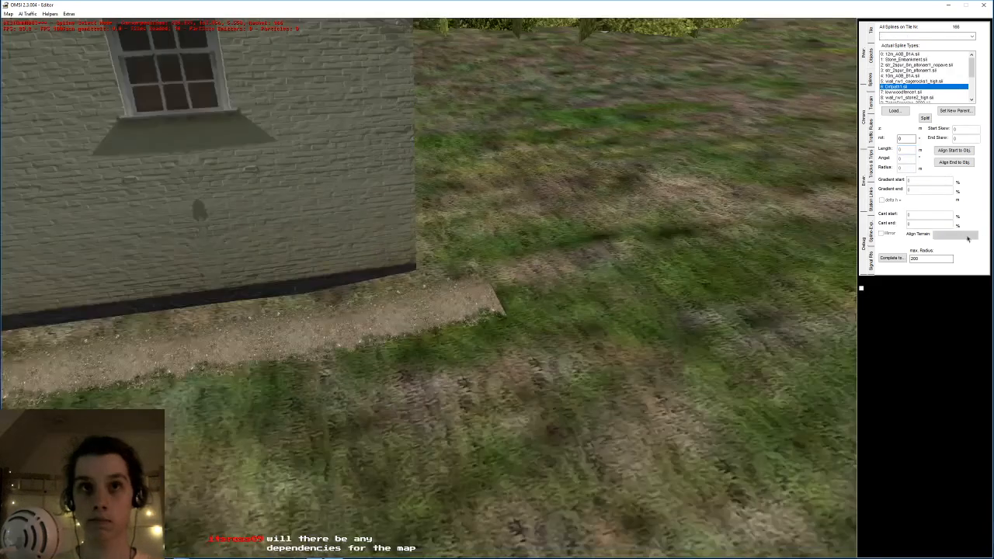
{"action": "left_click", "coordinate": [495, 301]}
{"action": "middle_click_drag", "start_coordinate": [494, 301], "coordinate": [496, 240]}
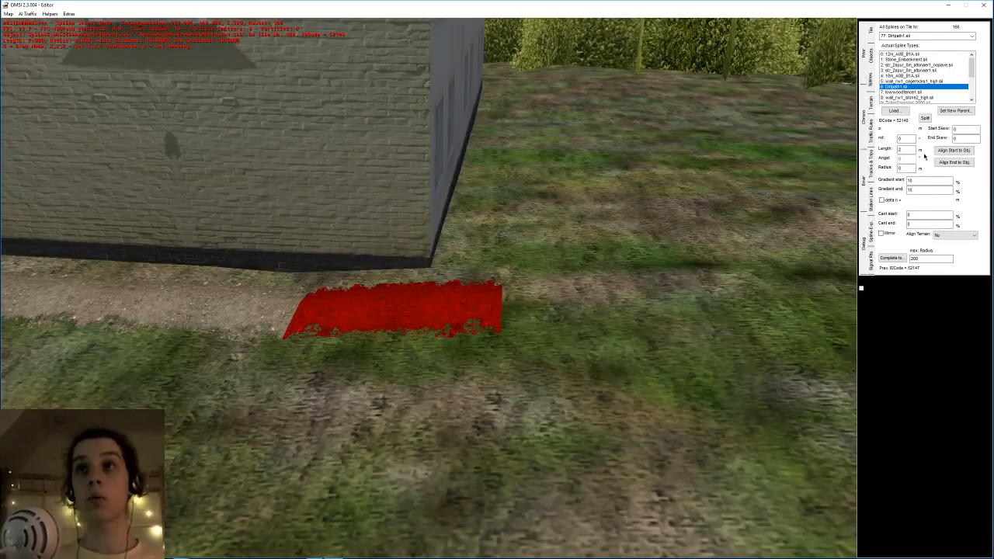
- Attach a fourth dirt path segment beyond the cream house's corner and curve it towards the rear wall with a radius of -3 m
{"action": "left_click", "coordinate": [490, 287]}
{"action": "middle_click_drag", "start_coordinate": [490, 288], "coordinate": [762, 233]}
{"action": "left_click_drag", "start_coordinate": [908, 168], "coordinate": [719, 164]}
{"action": "type", "text": "30"}
{"action": "key", "text": "Return"}
{"action": "type", "text": "-"}
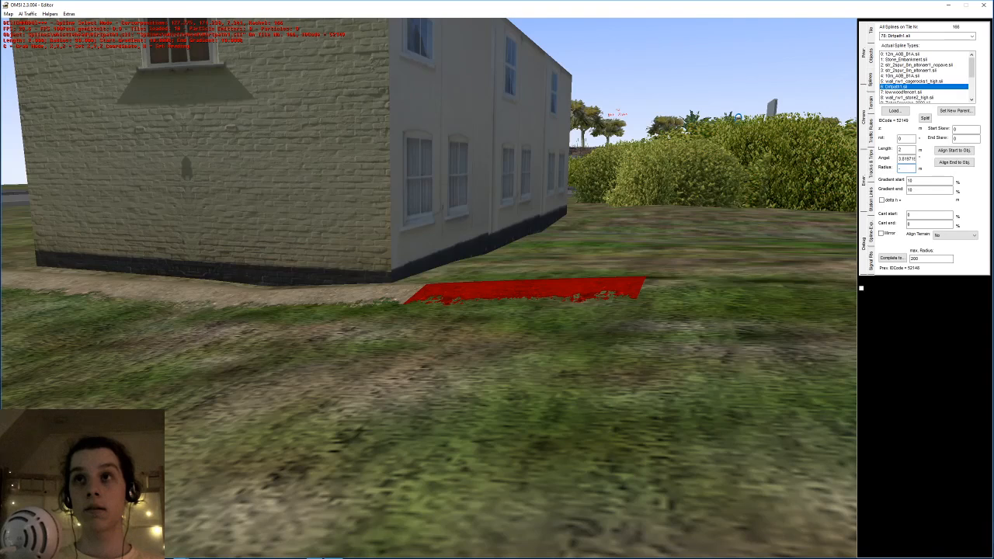
{"action": "type", "text": "10"}
{"action": "key", "text": "Return"}
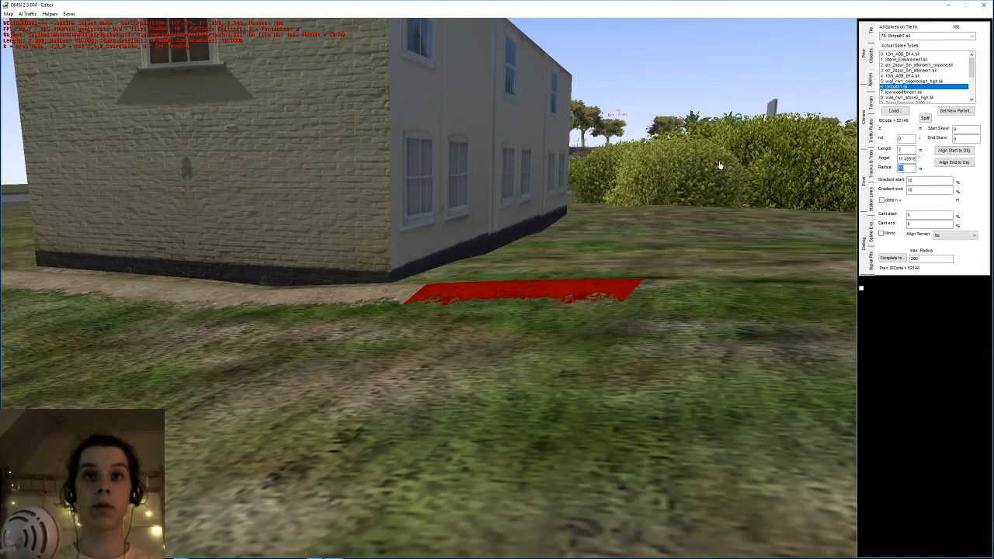
{"action": "type", "text": "40"}
{"action": "key", "text": "Return"}
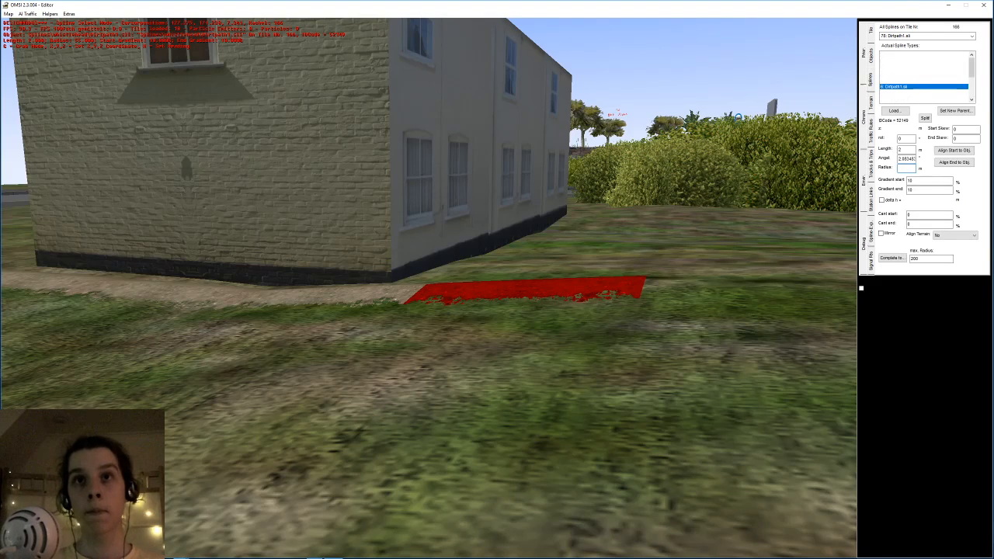
{"action": "type", "text": "-3"}
{"action": "key", "text": "Return"}
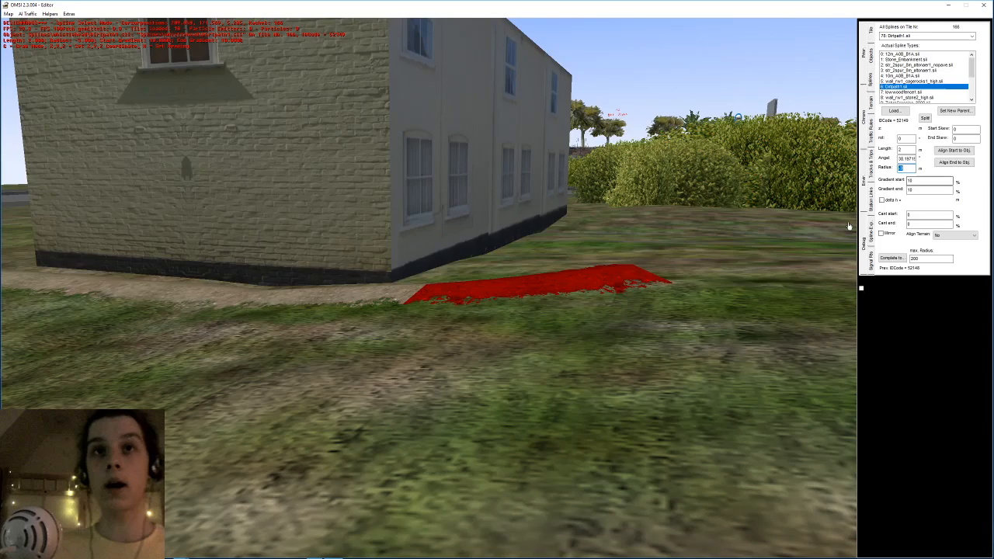
- Tighten the fourth dirt path segment's curve to a radius of -2 m
{"action": "middle_click_drag", "start_coordinate": [433, 337], "coordinate": [518, 306]}
{"action": "right_click_drag", "start_coordinate": [517, 306], "coordinate": [522, 254]}
{"action": "middle_click_drag", "start_coordinate": [513, 253], "coordinate": [605, 254]}
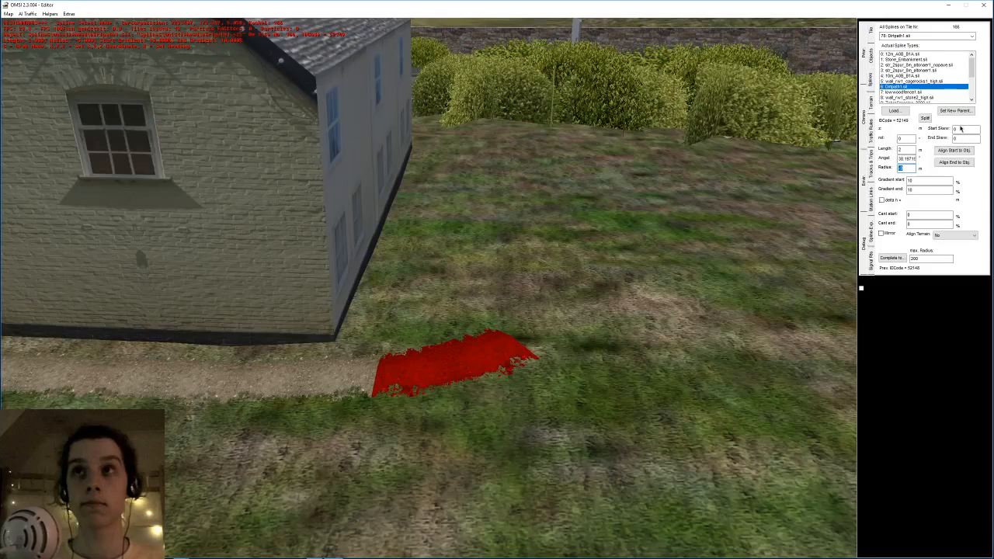
{"action": "key", "text": "Return"}
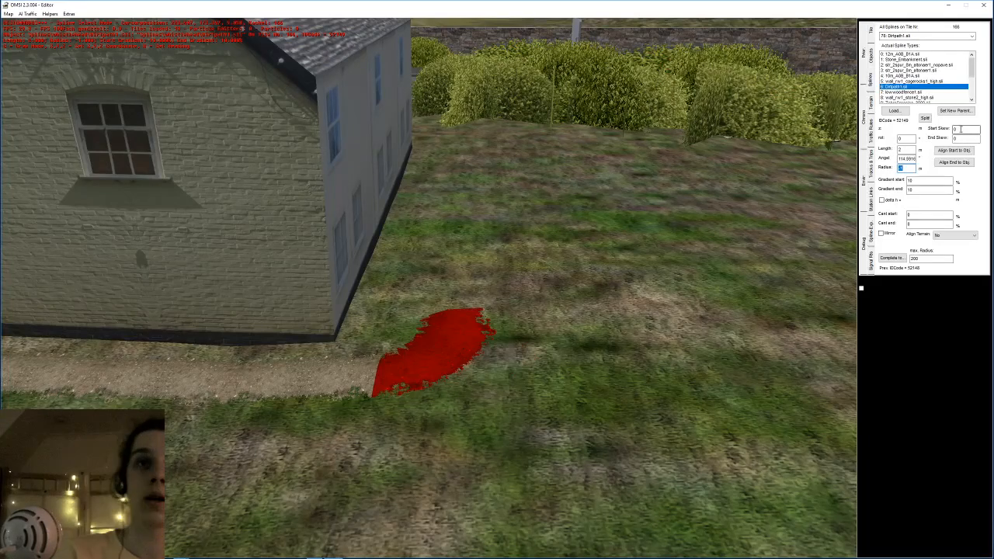
{"action": "type", "text": "2"}
{"action": "key", "text": "Return"}
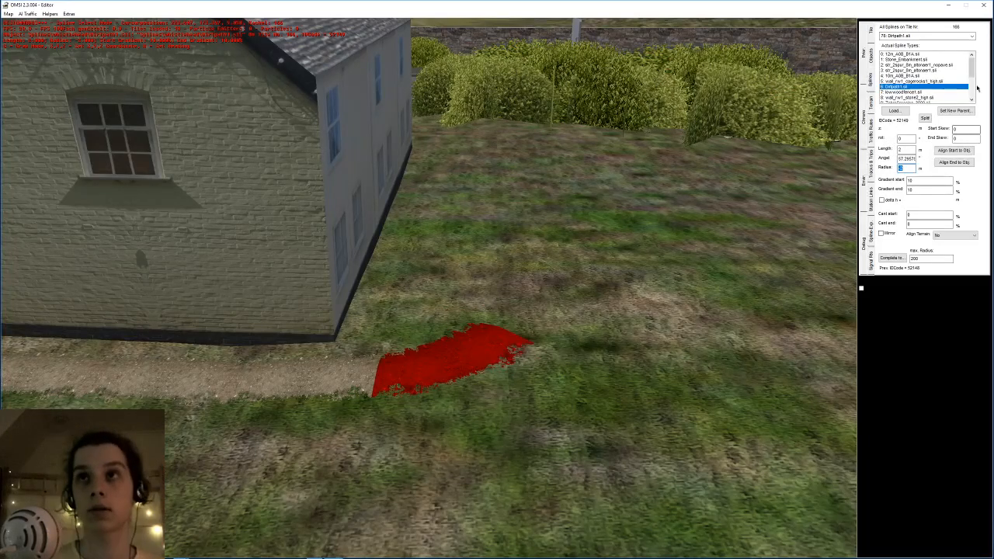
- Extend the curved dirt path segment behind the cream house to a length of 4 m
{"action": "left_click_drag", "start_coordinate": [914, 149], "coordinate": [793, 124]}
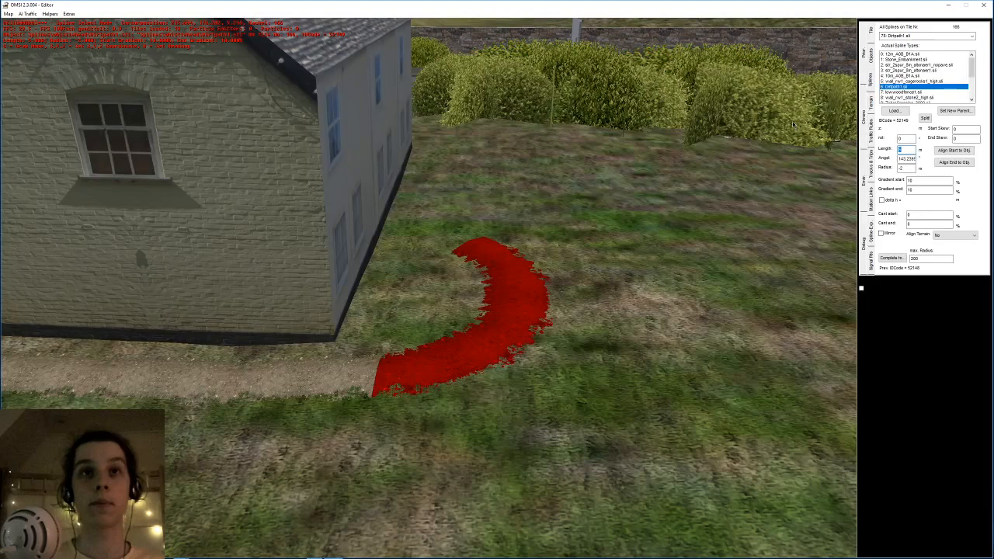
{"action": "type", "text": "5"}
{"action": "key", "text": "Return"}
{"action": "middle_click_drag", "start_coordinate": [437, 200], "coordinate": [430, 222]}
{"action": "type", "text": "4"}
{"action": "key", "text": "Return"}
- Set the curved dirt path segment's end gradient to -7% to bring it down towards the ground
{"action": "right_click_drag", "start_coordinate": [431, 222], "coordinate": [453, 301]}
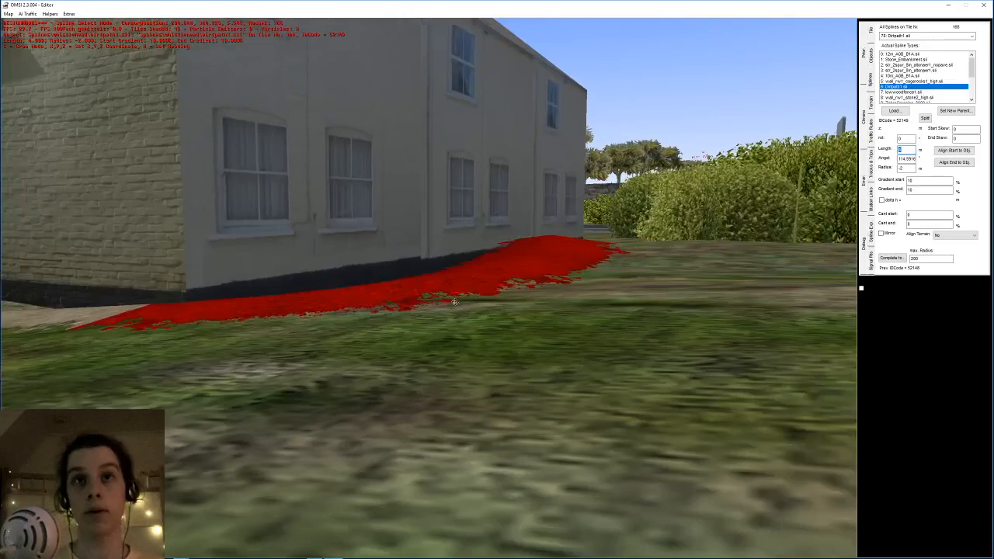
{"action": "double_click", "coordinate": [921, 190]}
{"action": "type", "text": "0"}
{"action": "key", "text": "Return"}
{"action": "middle_click_drag", "start_coordinate": [740, 232], "coordinate": [725, 227]}
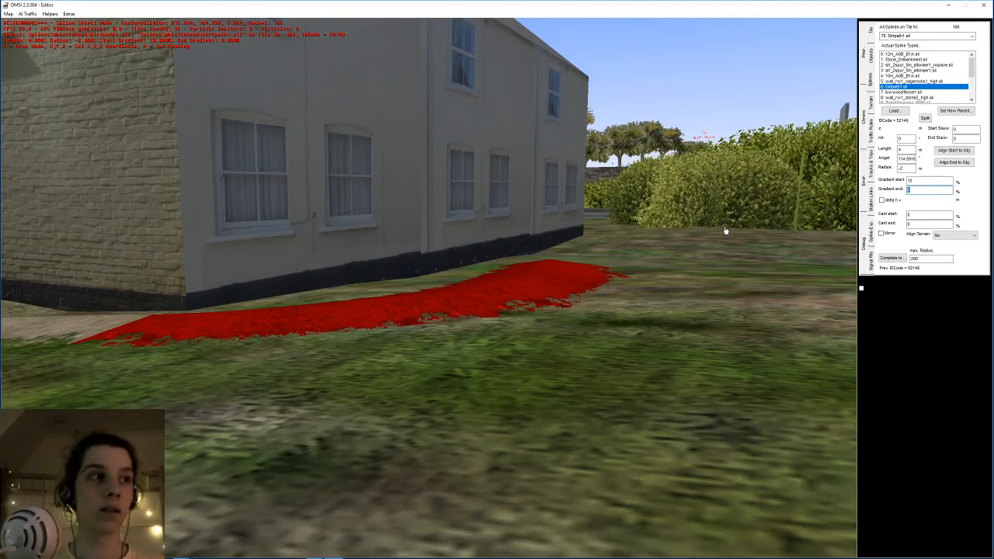
{"action": "type", "text": "-5"}
{"action": "key", "text": "Return"}
{"action": "type", "text": "-6"}
{"action": "key", "text": "Return"}
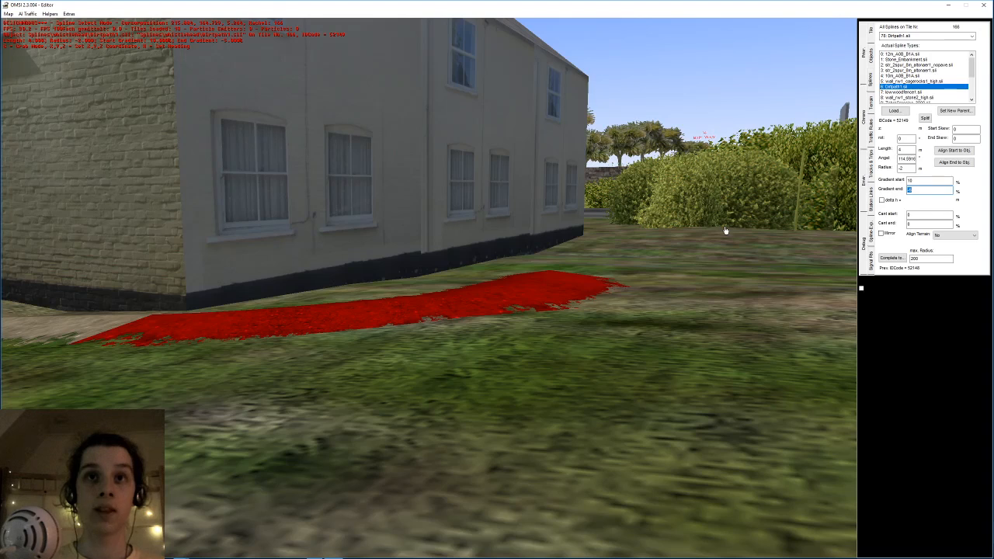
{"action": "type", "text": "-7"}
{"action": "key", "text": "Return"}
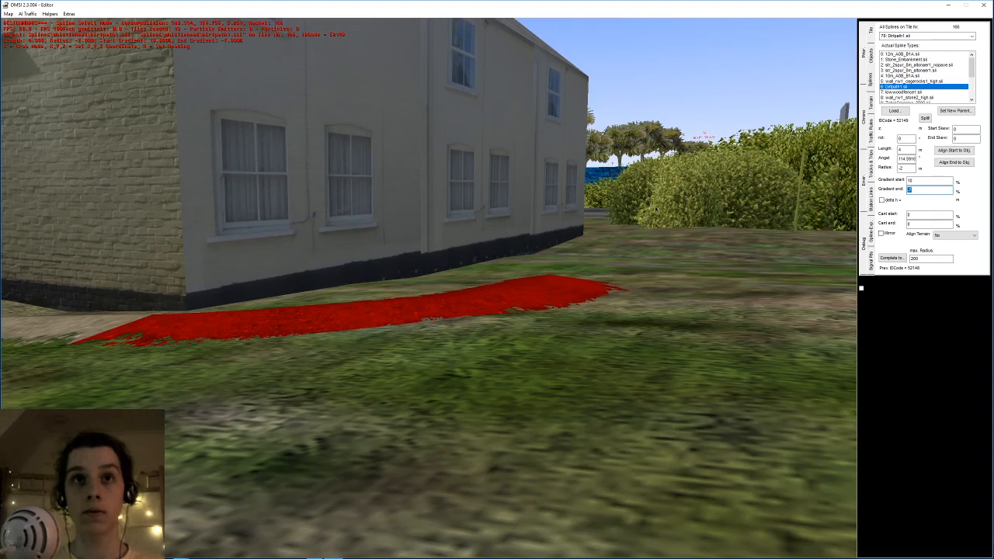
- Set the curved dirt path segment's start cant to 5%
{"action": "middle_click_drag", "start_coordinate": [661, 210], "coordinate": [669, 218]}
{"action": "double_click", "coordinate": [925, 215]}
{"action": "type", "text": "5"}
{"action": "key", "text": "Return"}
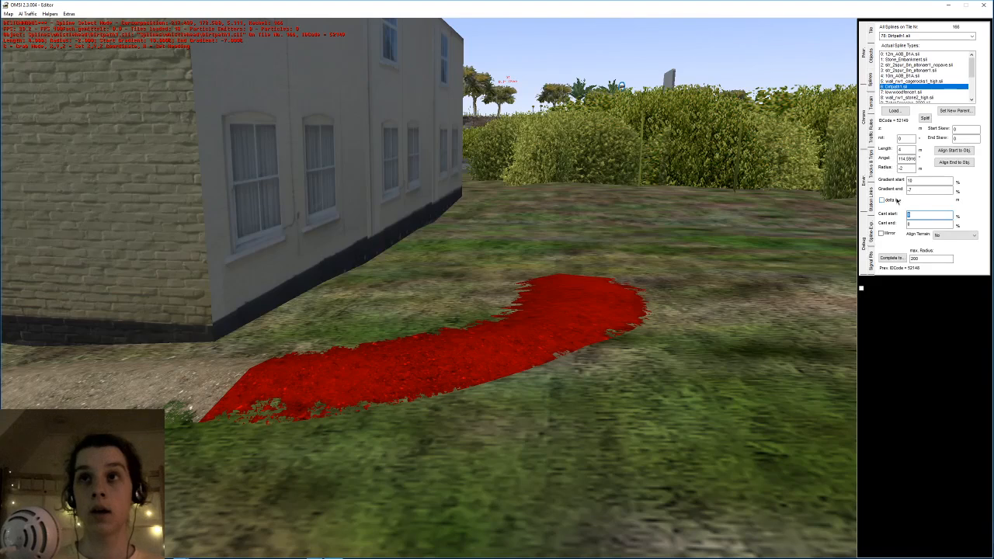
- Try end cants of -5, -10, -20 and -15% on the curved dirt path segment
{"action": "double_click", "coordinate": [921, 225]}
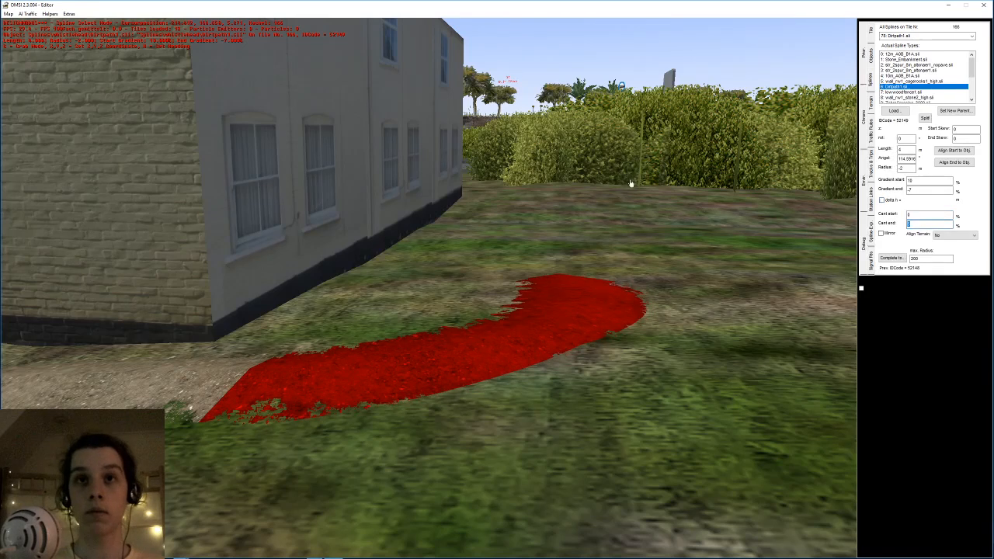
{"action": "type", "text": "-5"}
{"action": "key", "text": "Return"}
{"action": "type", "text": "-10"}
{"action": "key", "text": "Return"}
{"action": "type", "text": "-20"}
{"action": "key", "text": "Return"}
{"action": "type", "text": "-15"}
{"action": "key", "text": "Return"}
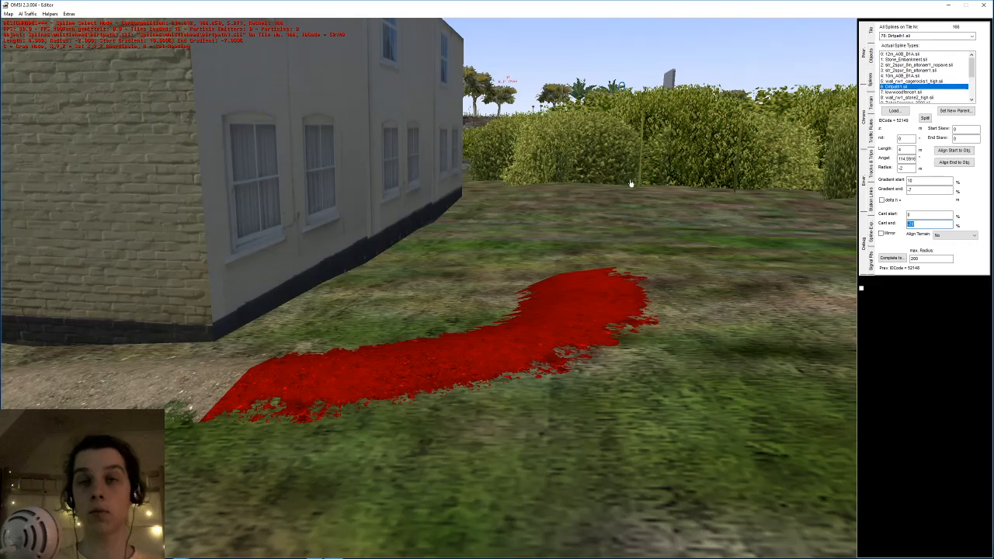
- Set the curved dirt path segment's end cant to -10% and deselect the segment
{"action": "right_click_drag", "start_coordinate": [562, 279], "coordinate": [577, 173]}
{"action": "middle_click_drag", "start_coordinate": [577, 173], "coordinate": [621, 202]}
{"action": "right_click_drag", "start_coordinate": [575, 256], "coordinate": [530, 278]}
{"action": "type", "text": "-10"}
{"action": "key", "text": "Return"}
{"action": "mouse_move", "coordinate": [531, 278]}
{"action": "middle_mouse_down"}
{"action": "mouse_move", "coordinate": [483, 254]}
{"action": "mouse_move", "coordinate": [529, 295]}
{"action": "middle_mouse_up"}
{"action": "right_click_drag", "start_coordinate": [529, 295], "coordinate": [513, 202]}
{"action": "middle_click_drag", "start_coordinate": [513, 202], "coordinate": [558, 283]}
{"action": "left_click", "coordinate": [549, 331]}
- Examine the houses, cobbled driveway and dirt paths from across the road, from the junction and from above the coast road
{"action": "right_click_drag", "start_coordinate": [548, 332], "coordinate": [544, 256]}
{"action": "middle_click_drag", "start_coordinate": [543, 256], "coordinate": [531, 375]}
{"action": "right_click_drag", "start_coordinate": [531, 375], "coordinate": [231, 226]}
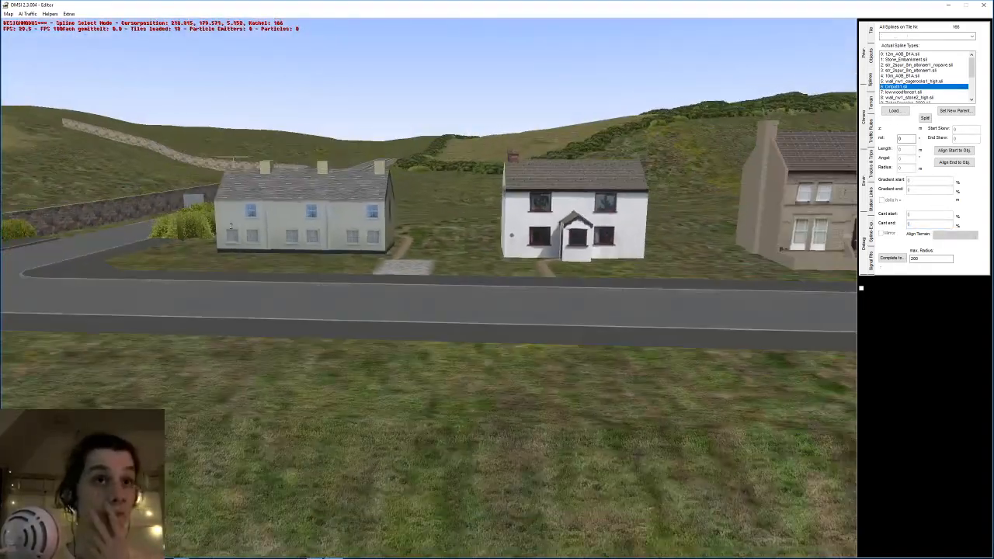
{"action": "middle_click_drag", "start_coordinate": [231, 227], "coordinate": [235, 271]}
{"action": "left_click_drag", "start_coordinate": [234, 272], "coordinate": [562, 399]}
{"action": "middle_click_drag", "start_coordinate": [561, 399], "coordinate": [597, 351]}
{"action": "left_click_drag", "start_coordinate": [597, 351], "coordinate": [397, 317]}
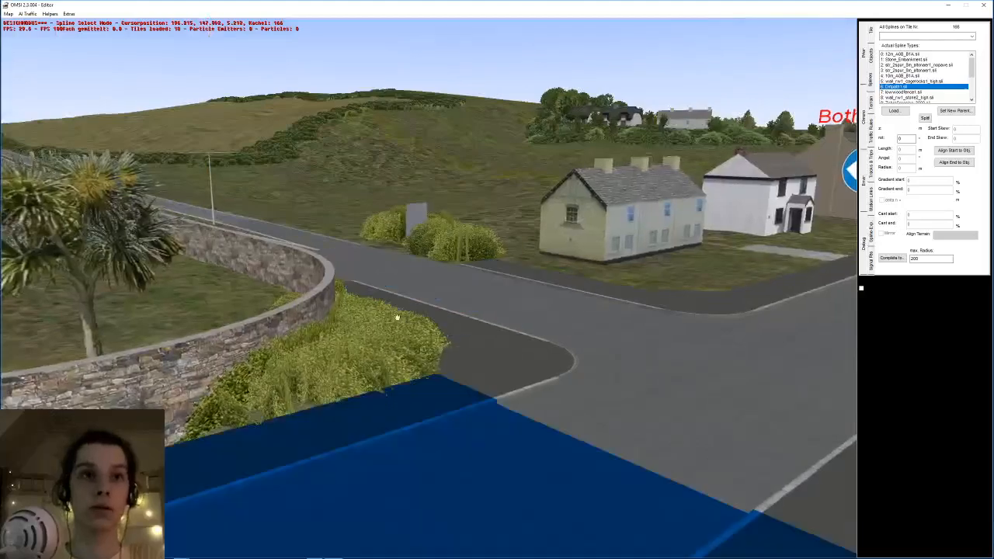
{"action": "right_click_drag", "start_coordinate": [397, 317], "coordinate": [415, 347]}
{"action": "middle_click_drag", "start_coordinate": [415, 346], "coordinate": [536, 251]}
{"action": "right_click_drag", "start_coordinate": [537, 251], "coordinate": [539, 222]}
{"action": "middle_click_drag", "start_coordinate": [539, 222], "coordinate": [529, 188]}
{"action": "right_click_drag", "start_coordinate": [529, 188], "coordinate": [533, 159]}
{"action": "left_click_drag", "start_coordinate": [532, 159], "coordinate": [461, 239]}
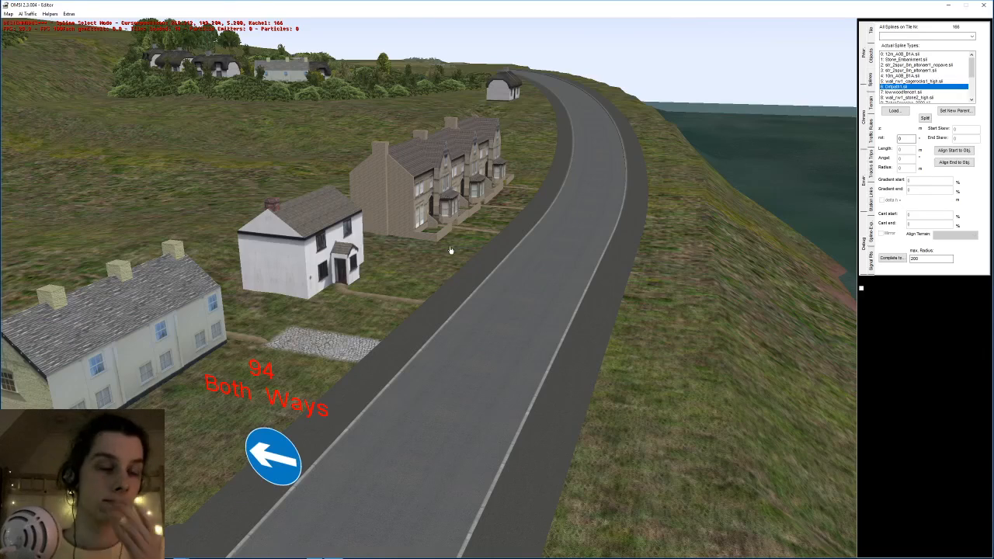
- Copy a passenger-car Car park object from the existing parking row and bring the copy towards the cobbled driveway
{"action": "left_click_drag", "start_coordinate": [450, 256], "coordinate": [570, 267]}
{"action": "left_click", "coordinate": [683, 200]}
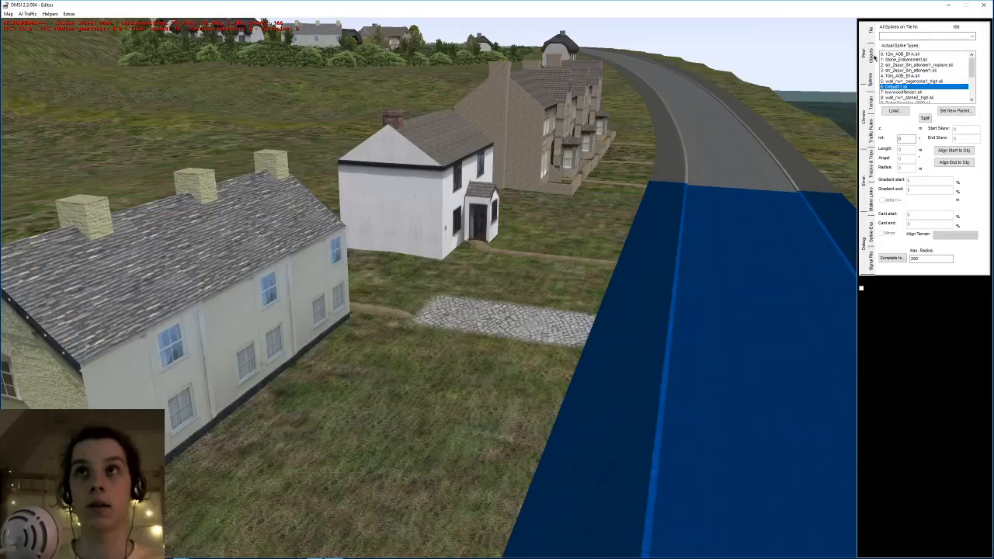
{"action": "left_click", "coordinate": [870, 56]}
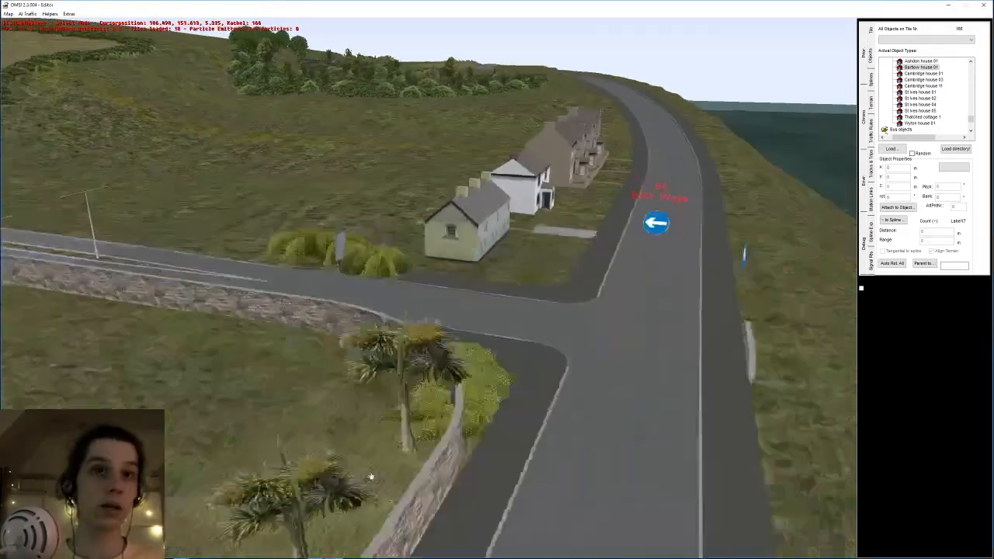
{"action": "key", "text": "Down"}
{"action": "left_click", "coordinate": [317, 232]}
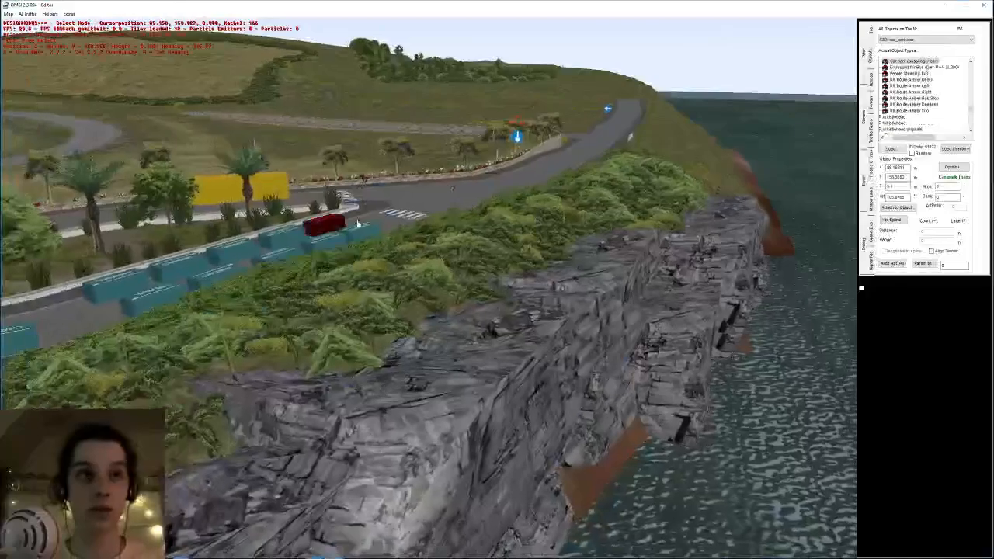
{"action": "scroll", "coordinate": [316, 232], "scroll_direction": "up", "scroll_amount": 5}
{"action": "scroll", "coordinate": [534, 199], "scroll_direction": "up", "scroll_amount": 3}
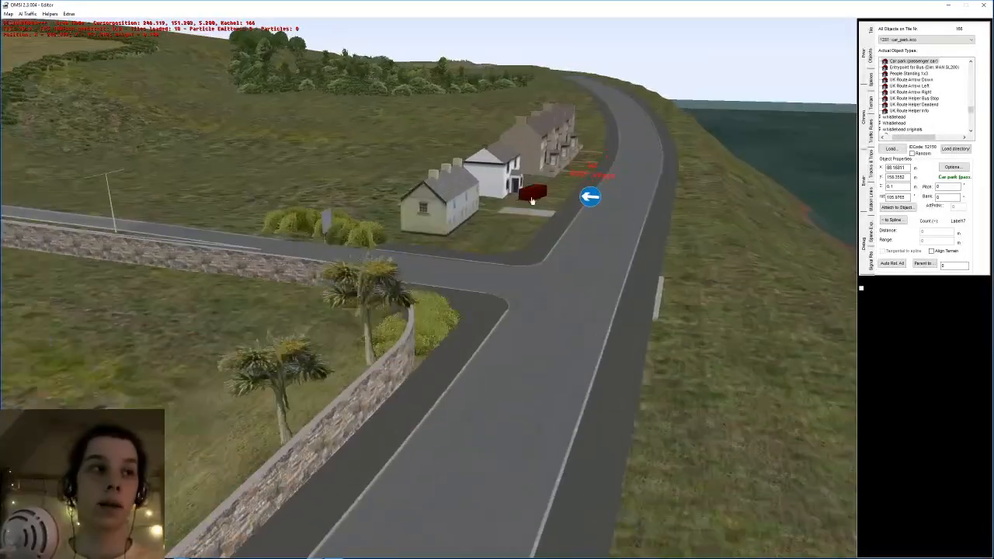
{"action": "scroll", "coordinate": [535, 200], "scroll_direction": "up", "scroll_amount": 5}
- Position and rotate the copied Car park object so it lies lengthwise on the cobbled driveway, and deselect it
{"action": "left_click_drag", "start_coordinate": [388, 356], "coordinate": [278, 396]}
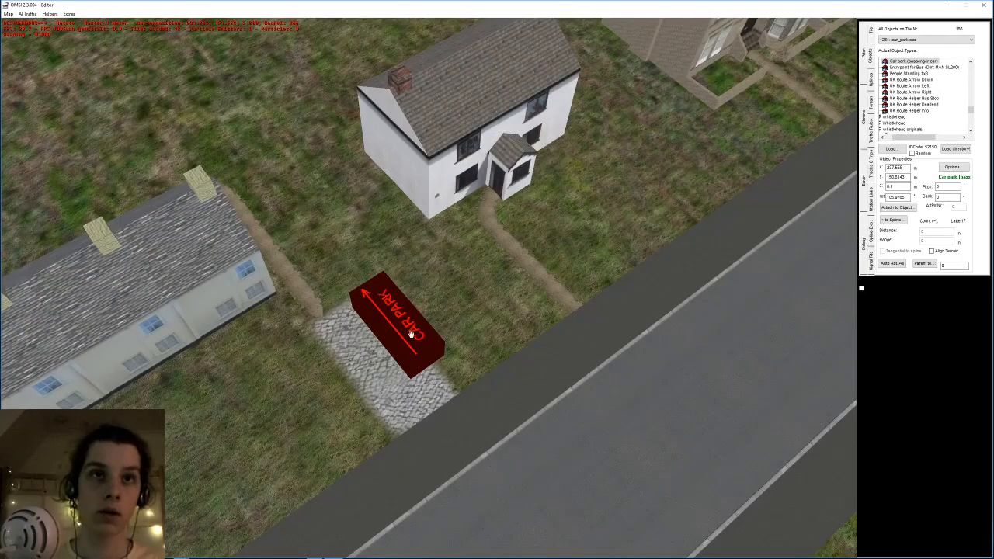
{"action": "right_click_drag", "start_coordinate": [411, 334], "coordinate": [399, 325]}
{"action": "left_click_drag", "start_coordinate": [399, 324], "coordinate": [418, 366]}
{"action": "scroll", "coordinate": [418, 366], "scroll_direction": "down", "scroll_amount": 3}
{"action": "left_click", "coordinate": [317, 344]}
{"action": "right_click_drag", "start_coordinate": [318, 343], "coordinate": [317, 349]}
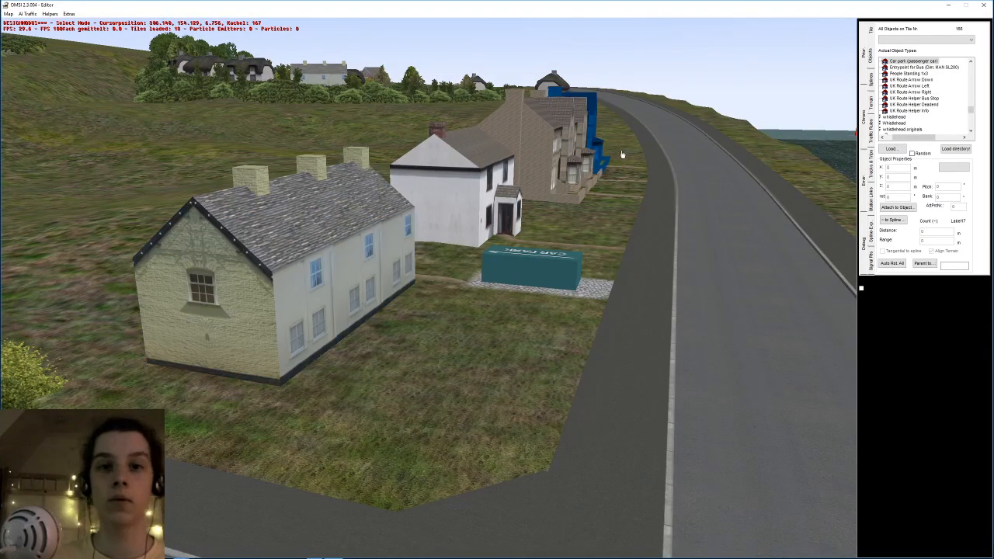
- Copy a Shrubbery 03 20m hedge from the coast road and bring the copy to the gable end of the corner house
{"action": "scroll", "coordinate": [613, 231], "scroll_direction": "down", "scroll_amount": 3}
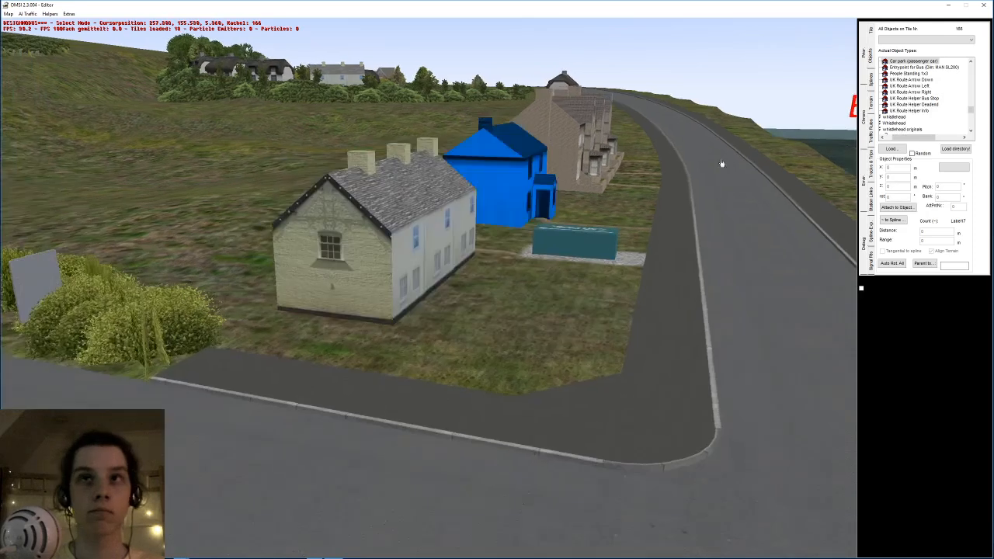
{"action": "left_click", "coordinate": [871, 90]}
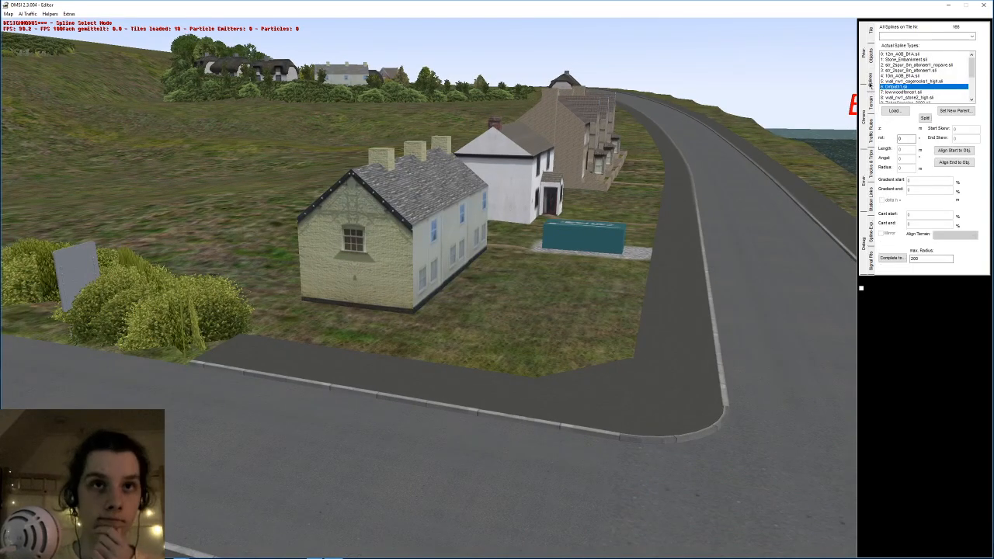
{"action": "left_click", "coordinate": [871, 56]}
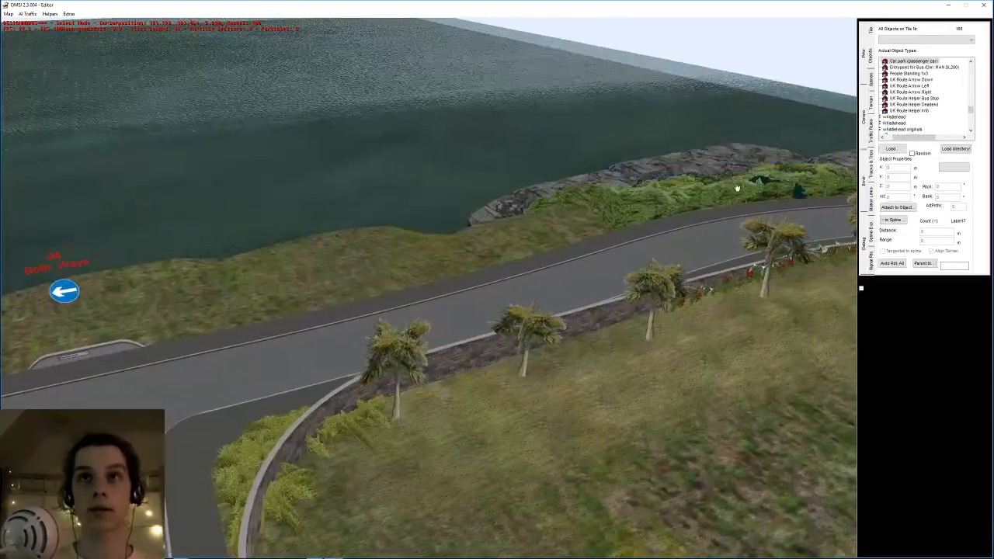
{"action": "left_click", "coordinate": [737, 198]}
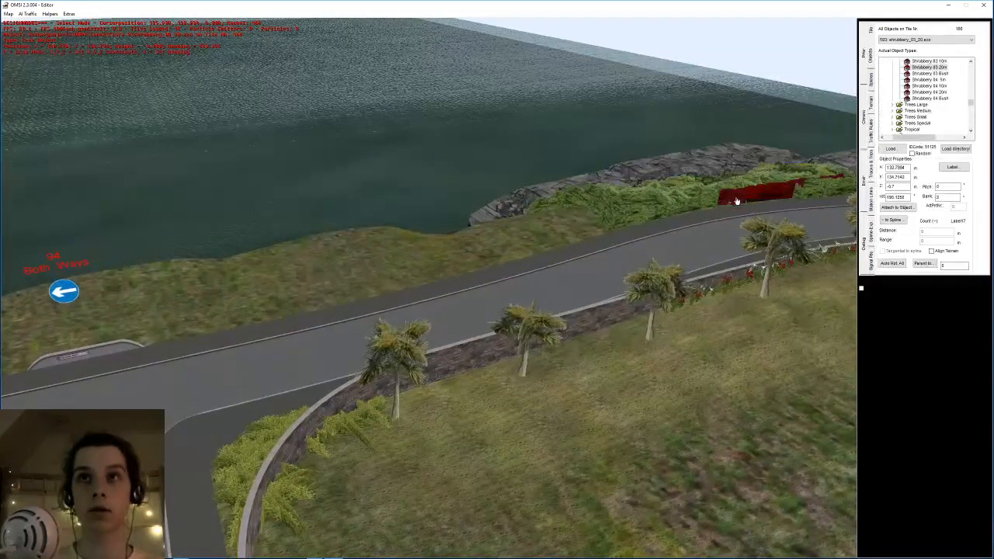
{"action": "right_click_drag", "start_coordinate": [446, 221], "coordinate": [517, 310]}
{"action": "scroll", "coordinate": [521, 303], "scroll_direction": "up", "scroll_amount": 2}
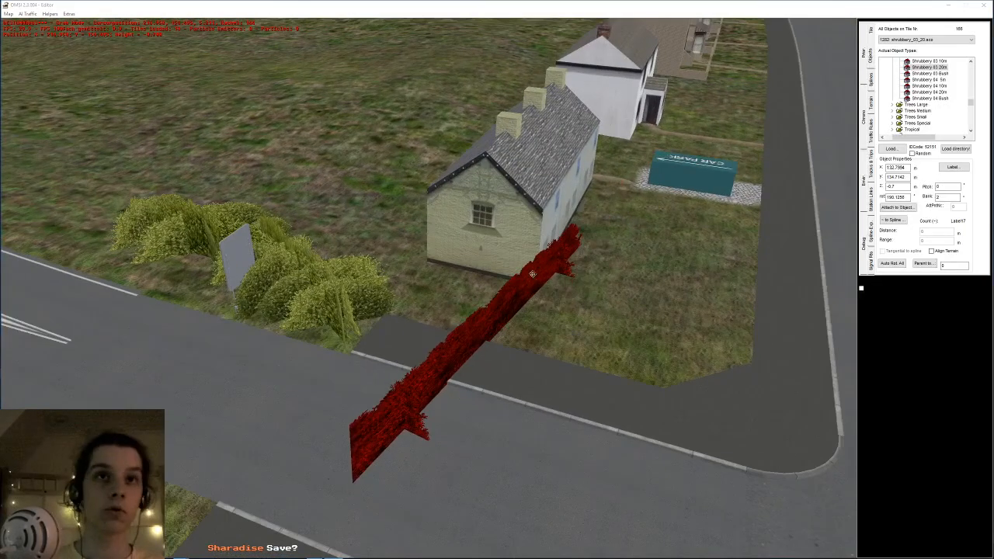
- Rotate the copied hedge to 270° and position it along the side-road pavement beside the corner house
{"action": "key", "text": "ctrl+s"}
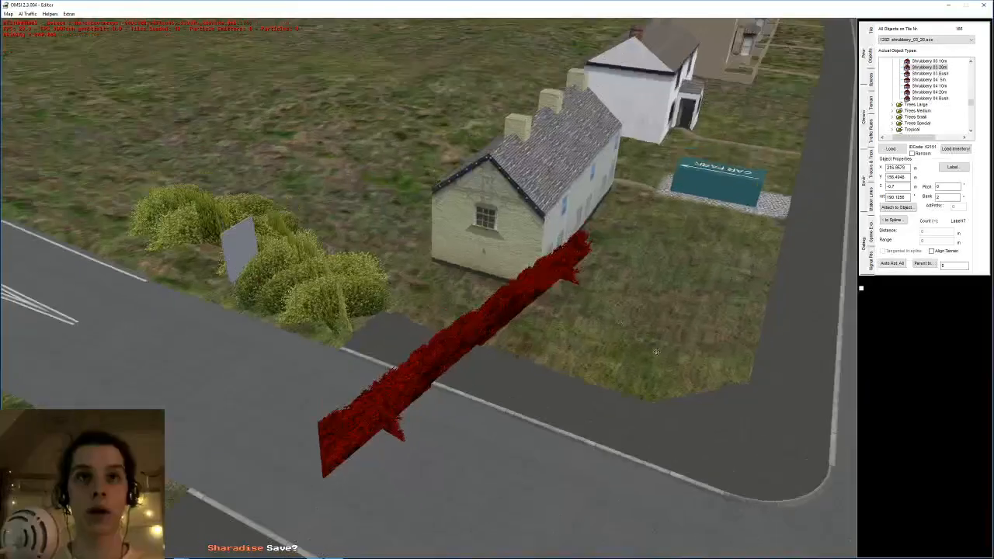
{"action": "left_click", "coordinate": [630, 432]}
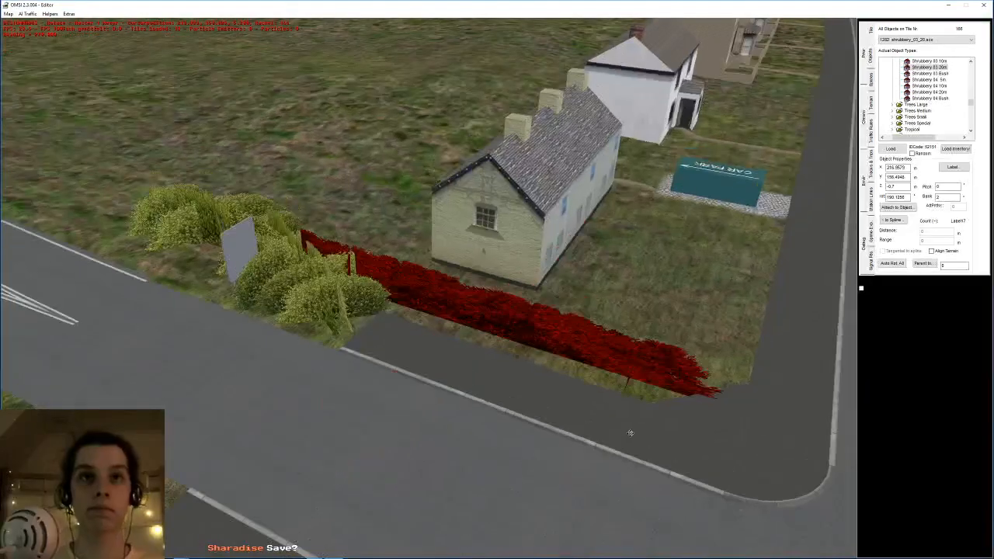
{"action": "middle_click_drag", "start_coordinate": [622, 412], "coordinate": [551, 332]}
{"action": "left_click_drag", "start_coordinate": [483, 342], "coordinate": [429, 271]}
{"action": "scroll", "coordinate": [430, 271], "scroll_direction": "down", "scroll_amount": 3}
{"action": "middle_click_drag", "start_coordinate": [429, 271], "coordinate": [406, 257]}
{"action": "scroll", "coordinate": [488, 305], "scroll_direction": "up", "scroll_amount": 3}
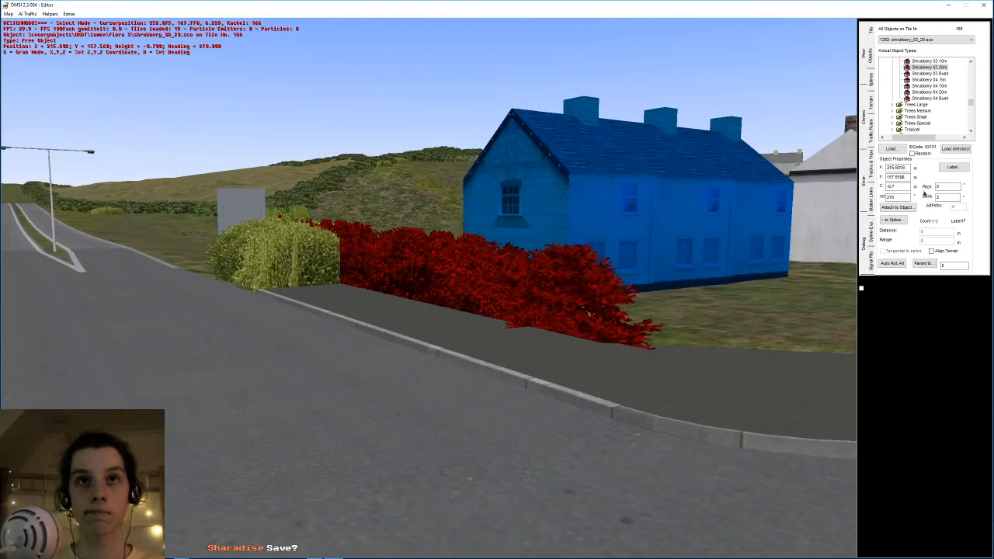
- Try a height of -0.9 m for the side-road hedge and deselect it
{"action": "left_click", "coordinate": [894, 187]}
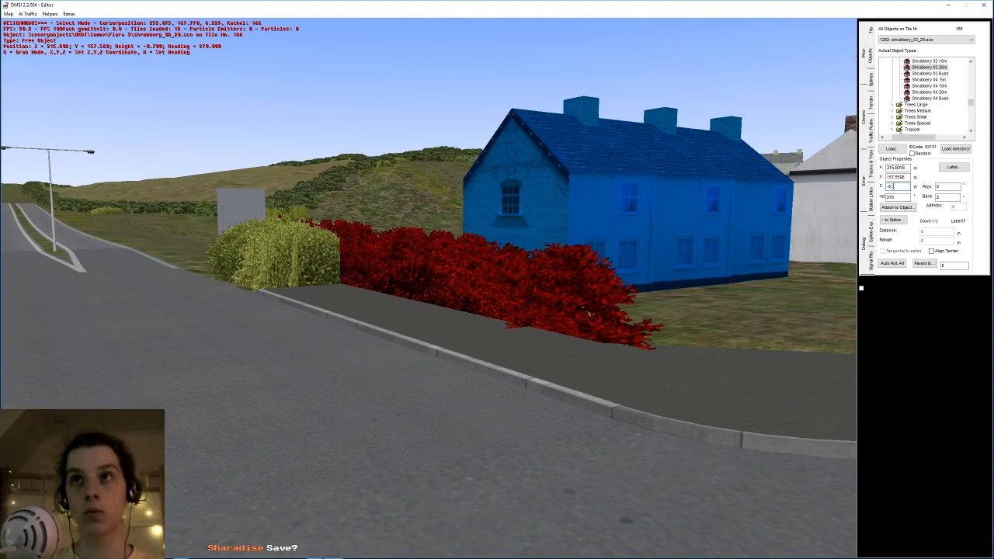
{"action": "double_click", "coordinate": [892, 187]}
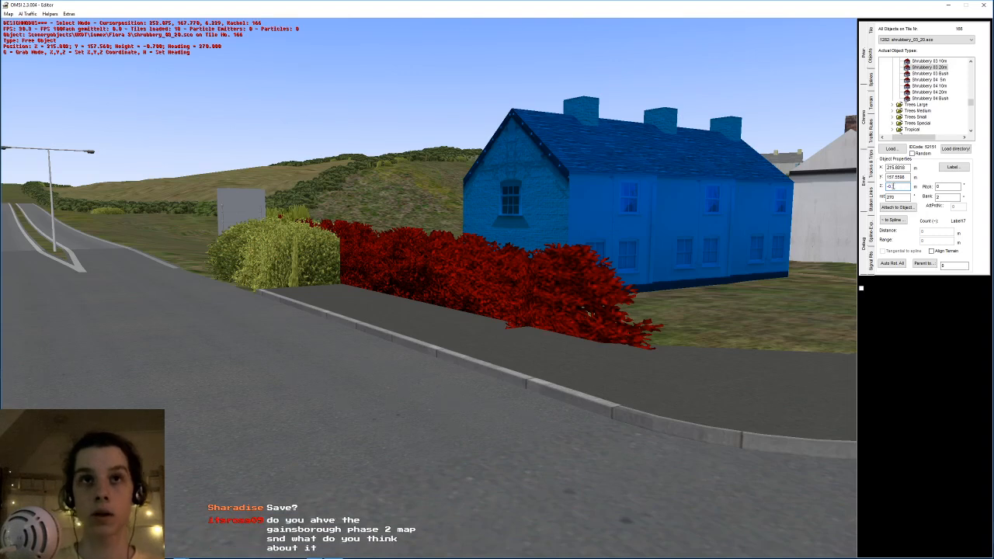
{"action": "key", "text": "Down"}
{"action": "key", "text": "Down"}
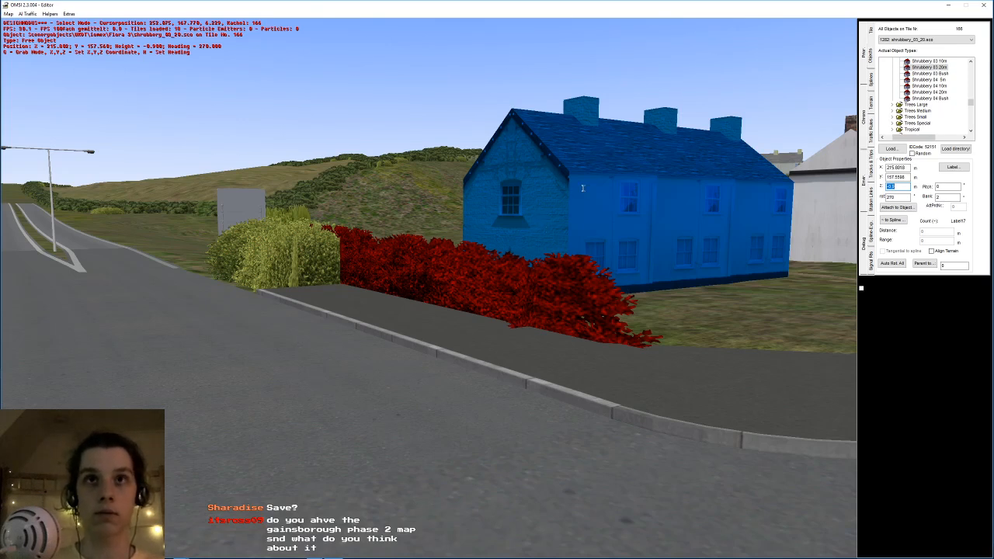
{"action": "left_click", "coordinate": [727, 242]}
{"action": "key", "text": "Return"}
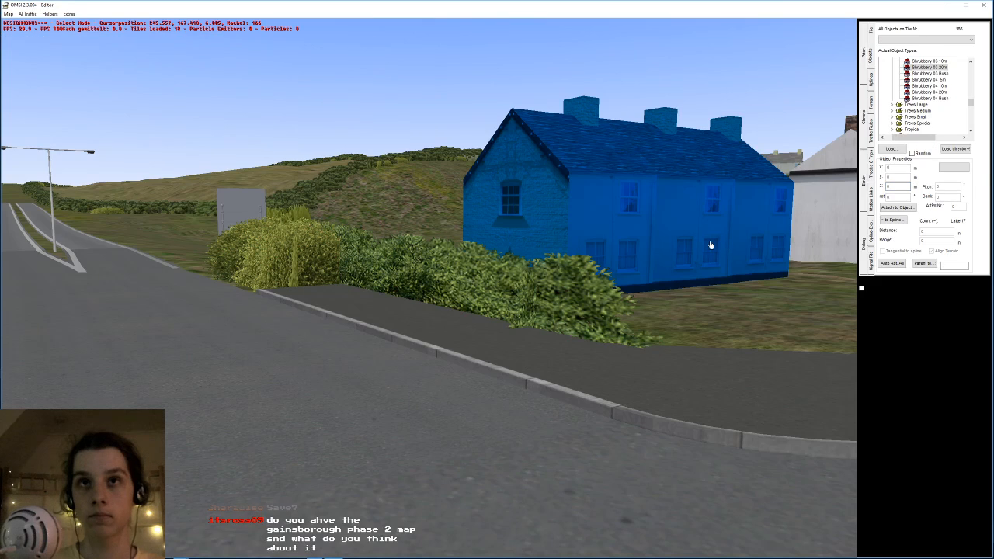
- Set the side-road hedge's height to -1 m, check it from behind the Ibblekess 30 sign, and deselect it
{"action": "left_click", "coordinate": [546, 288]}
{"action": "left_click", "coordinate": [902, 187]}
{"action": "middle_click_drag", "start_coordinate": [703, 217], "coordinate": [637, 349]}
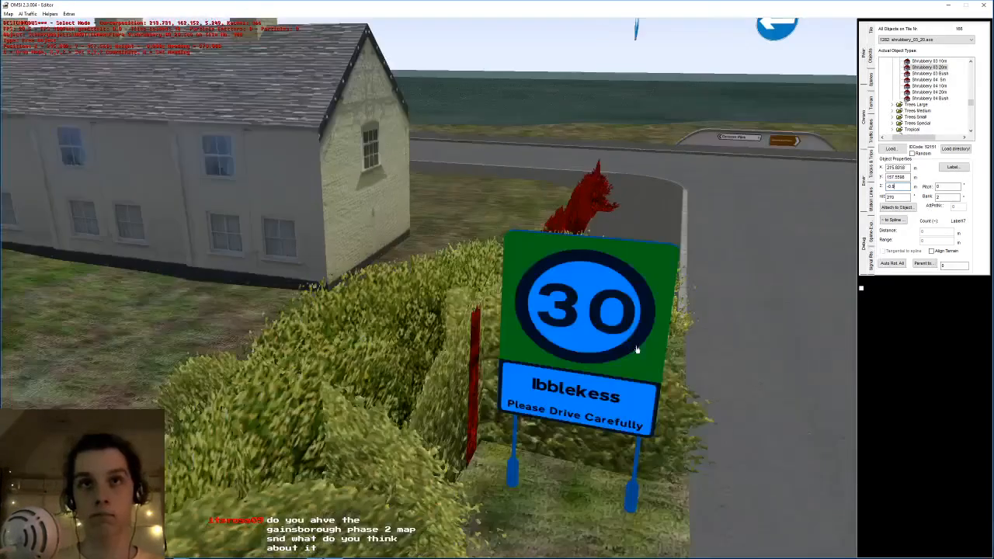
{"action": "scroll", "coordinate": [637, 349], "scroll_direction": "up", "scroll_amount": 2}
{"action": "middle_click_drag", "start_coordinate": [581, 252], "coordinate": [506, 334]}
{"action": "left_click", "coordinate": [580, 253]}
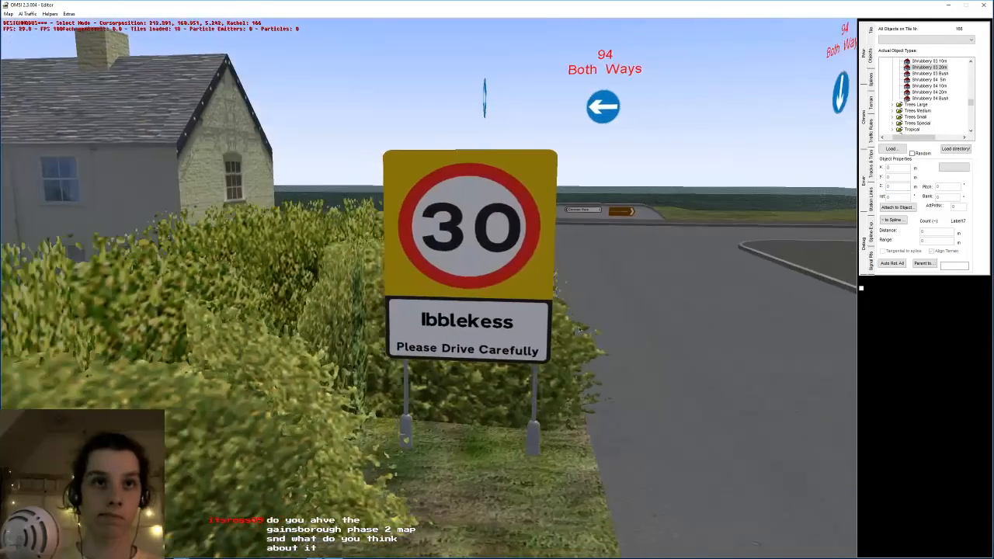
- Copy the side-road hedge to the corner house's front garden along the main road
{"action": "right_click_drag", "start_coordinate": [507, 334], "coordinate": [492, 428]}
{"action": "middle_click_drag", "start_coordinate": [493, 428], "coordinate": [499, 501]}
{"action": "middle_click_drag", "start_coordinate": [303, 261], "coordinate": [512, 311]}
{"action": "right_click_drag", "start_coordinate": [512, 311], "coordinate": [514, 388]}
{"action": "middle_click_drag", "start_coordinate": [614, 183], "coordinate": [480, 189]}
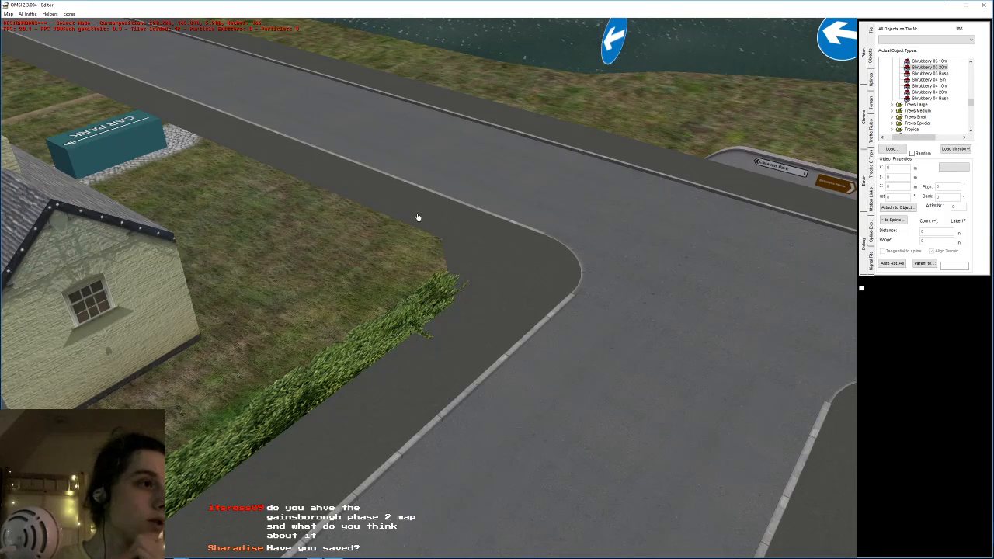
{"action": "left_click", "coordinate": [387, 312]}
{"action": "middle_click_drag", "start_coordinate": [387, 295], "coordinate": [497, 179]}
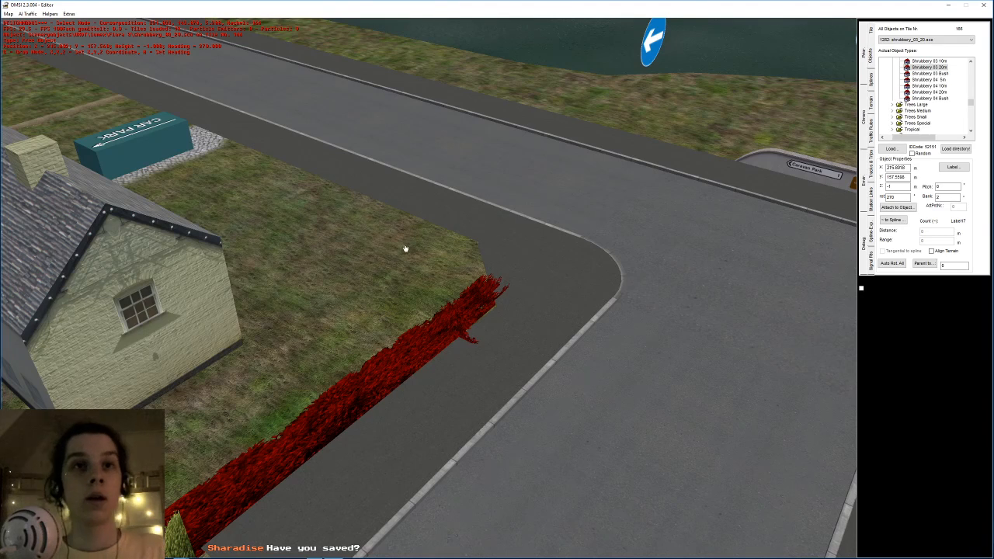
{"action": "key", "text": "c"}
{"action": "middle_click_drag", "start_coordinate": [447, 298], "coordinate": [430, 260]}
{"action": "left_click", "coordinate": [435, 246]}
- Rotate the front-garden hedge to 180° and position it along the main-road pavement
{"action": "key", "text": "r"}
{"action": "left_click", "coordinate": [442, 216]}
{"action": "mouse_move", "coordinate": [443, 216]}
{"action": "middle_mouse_down"}
{"action": "mouse_move", "coordinate": [400, 213]}
{"action": "mouse_move", "coordinate": [424, 214]}
{"action": "middle_mouse_up"}
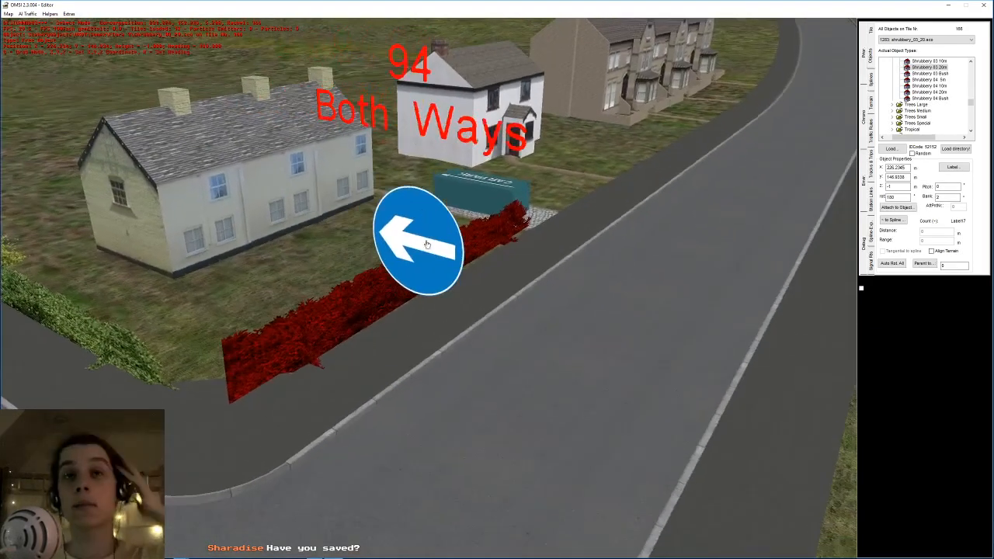
{"action": "scroll", "coordinate": [427, 294], "scroll_direction": "up", "scroll_amount": 1}
{"action": "key", "text": "g"}
{"action": "scroll", "coordinate": [433, 311], "scroll_direction": "down", "scroll_amount": 1}
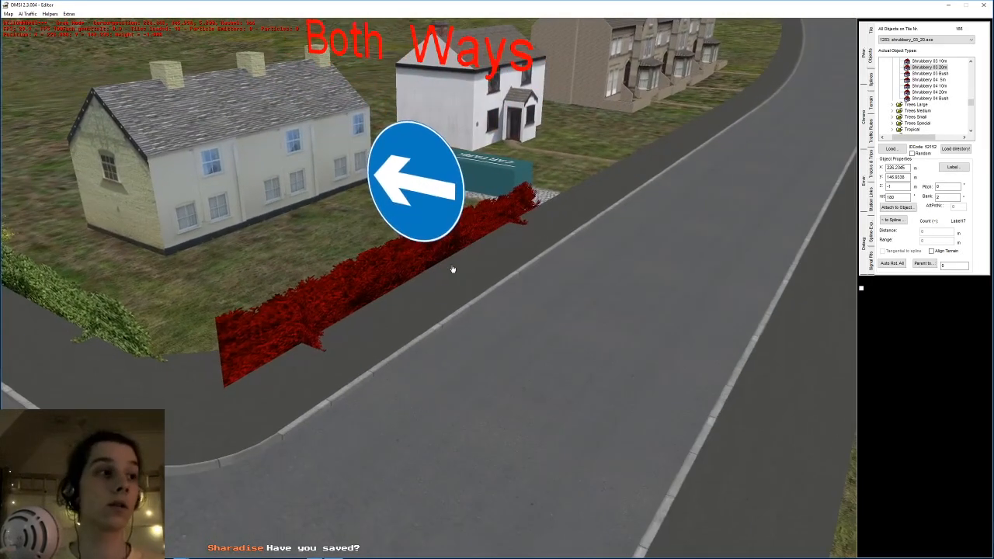
{"action": "left_click", "coordinate": [413, 275]}
- Change the hedge type to Shrubbery 04 20m and move it to the pavement edge between the white house's path and the terrace
{"action": "middle_click_drag", "start_coordinate": [413, 275], "coordinate": [379, 278]}
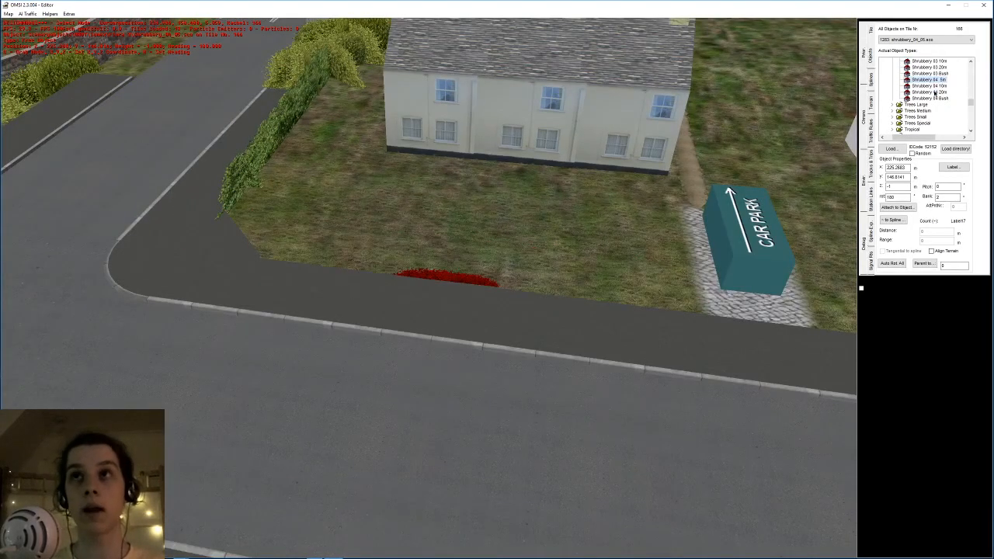
{"action": "middle_click_drag", "start_coordinate": [565, 304], "coordinate": [522, 212]}
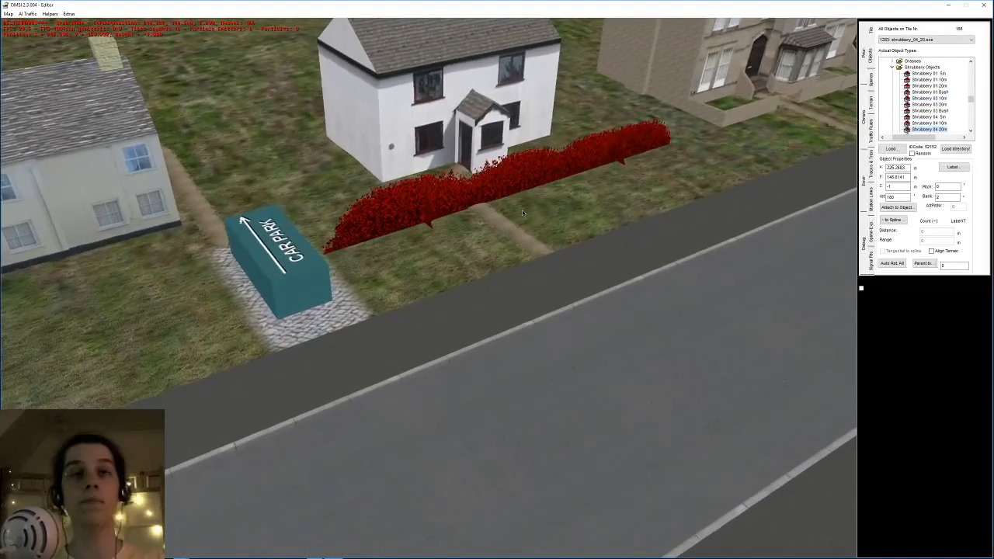
{"action": "right_click", "coordinate": [531, 217]}
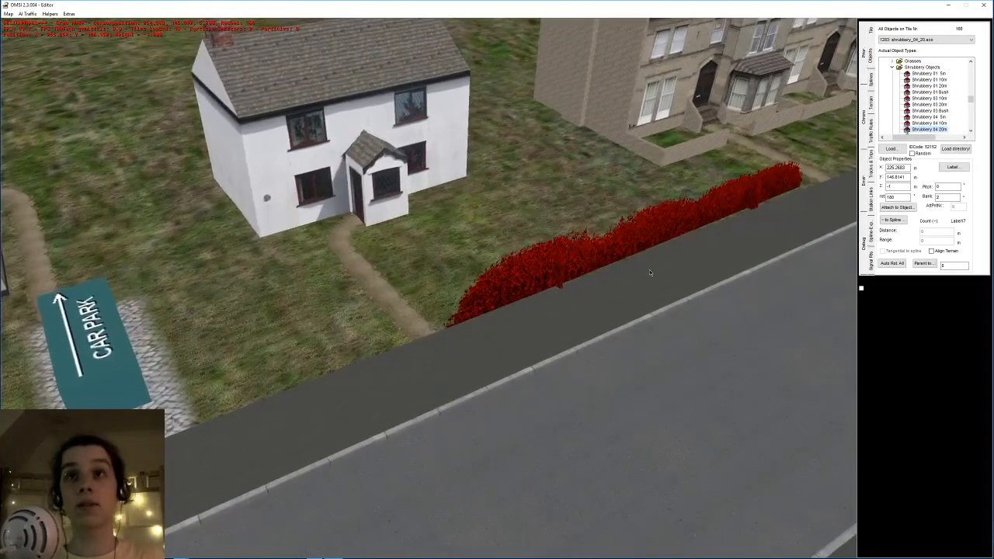
{"action": "left_click", "coordinate": [598, 214]}
{"action": "middle_click_drag", "start_coordinate": [599, 215], "coordinate": [603, 236]}
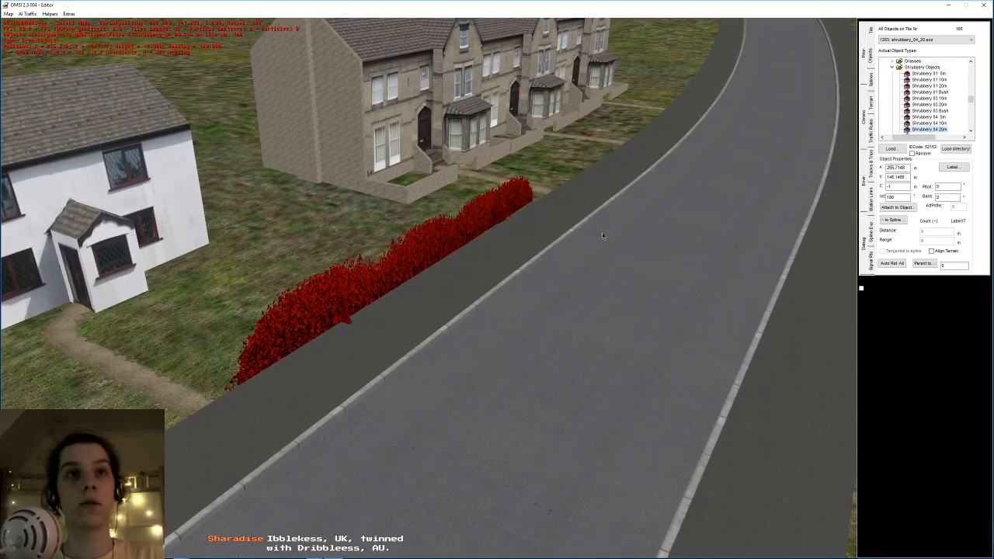
- Copy the roadside hedge, rotate the copy to 90° and place it as a boundary between the white house and the terrace
{"action": "middle_click_drag", "start_coordinate": [575, 228], "coordinate": [376, 298]}
{"action": "key", "text": "n"}
{"action": "left_click", "coordinate": [513, 171]}
{"action": "key", "text": "r"}
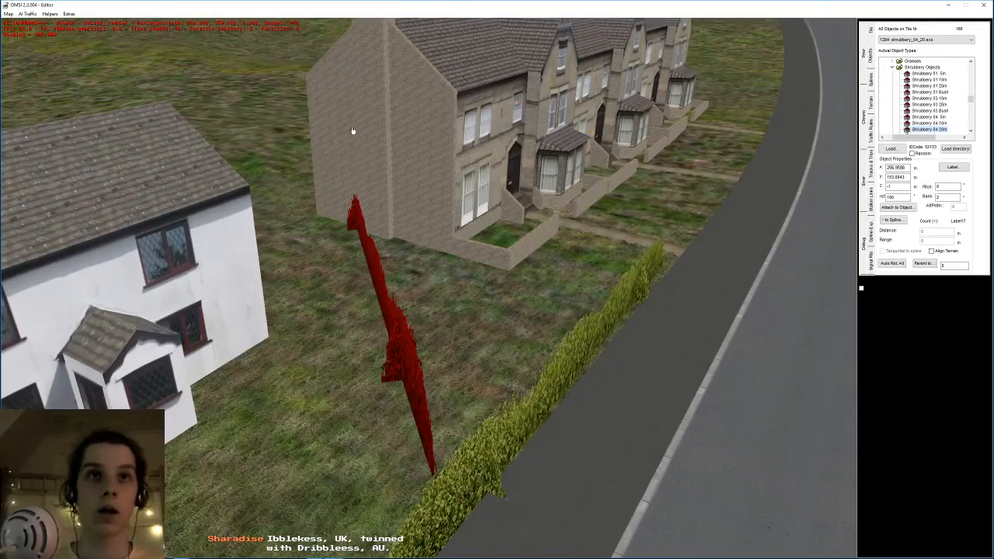
{"action": "left_click", "coordinate": [189, 224]}
{"action": "middle_click_drag", "start_coordinate": [536, 265], "coordinate": [326, 268]}
{"action": "key", "text": "g"}
{"action": "middle_click_drag", "start_coordinate": [459, 231], "coordinate": [272, 307]}
{"action": "left_click", "coordinate": [422, 260]}
- Copy the boundary hedge to the strip between the cobbled driveway and the white house, and deselect it
{"action": "middle_click_drag", "start_coordinate": [428, 255], "coordinate": [482, 317]}
{"action": "right_click_drag", "start_coordinate": [492, 305], "coordinate": [448, 397]}
{"action": "middle_click_drag", "start_coordinate": [456, 358], "coordinate": [363, 273]}
{"action": "key", "text": "c"}
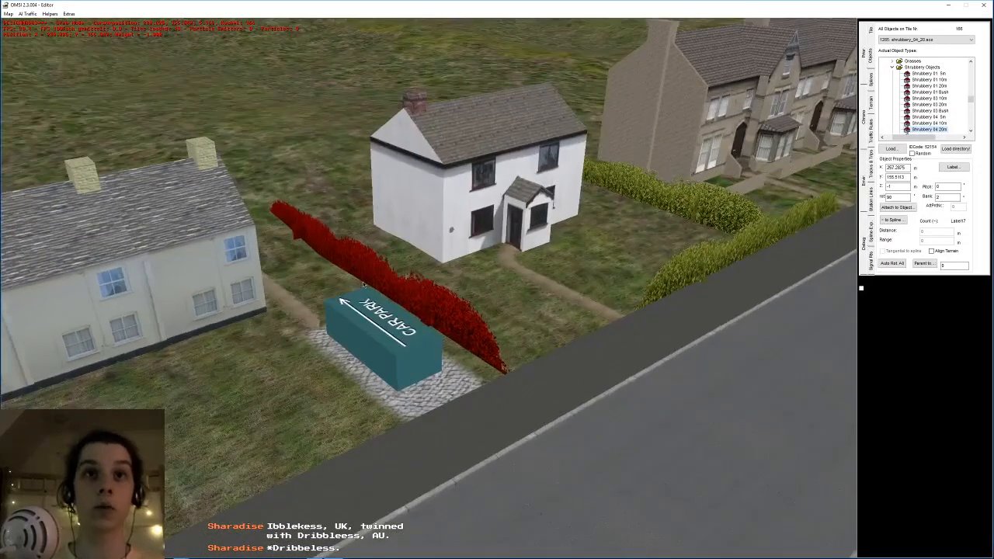
{"action": "left_click", "coordinate": [359, 284]}
{"action": "left_click", "coordinate": [476, 304]}
{"action": "right_click_drag", "start_coordinate": [522, 319], "coordinate": [503, 286]}
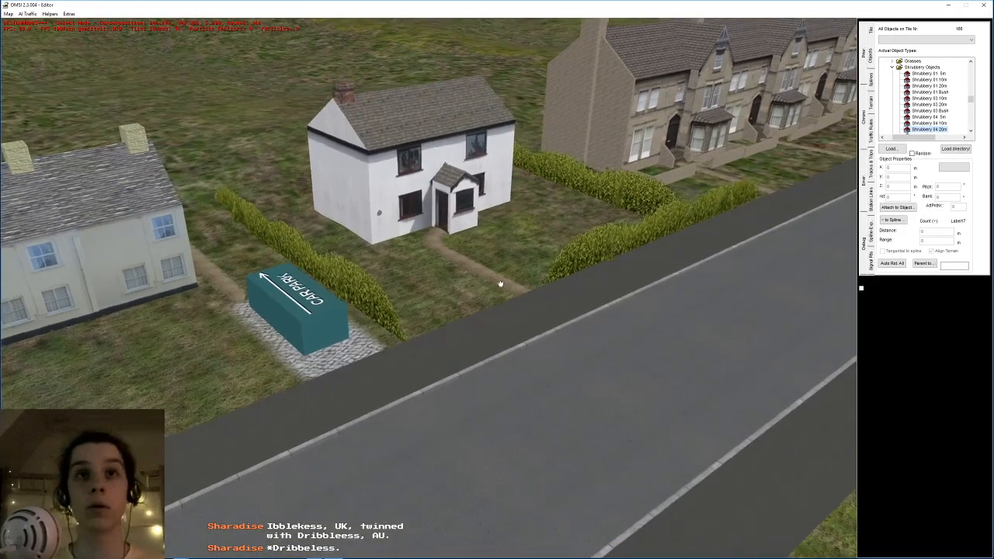
- Copy the white house's roadside hedge, change the copy to Shrubbery 04 10m and place it between the terrace's front paths
{"action": "left_click", "coordinate": [661, 222]}
{"action": "right_click_drag", "start_coordinate": [661, 222], "coordinate": [558, 262]}
{"action": "key", "text": "n"}
{"action": "left_click", "coordinate": [938, 125]}
{"action": "mouse_move", "coordinate": [577, 209]}
{"action": "right_mouse_down"}
{"action": "mouse_move", "coordinate": [573, 229]}
{"action": "mouse_move", "coordinate": [564, 211]}
{"action": "right_mouse_up"}
{"action": "middle_click_drag", "start_coordinate": [565, 211], "coordinate": [545, 279]}
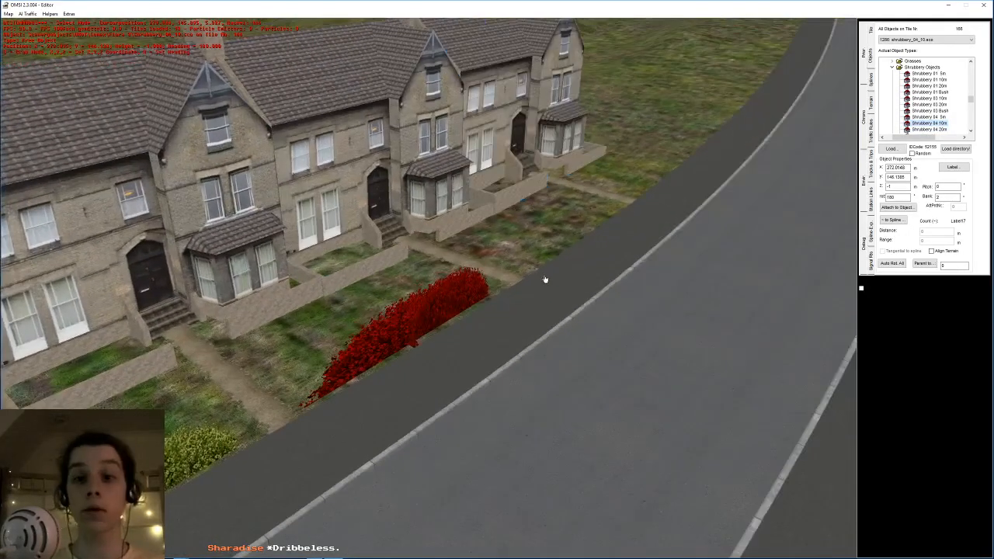
{"action": "left_click_drag", "start_coordinate": [498, 310], "coordinate": [412, 377]}
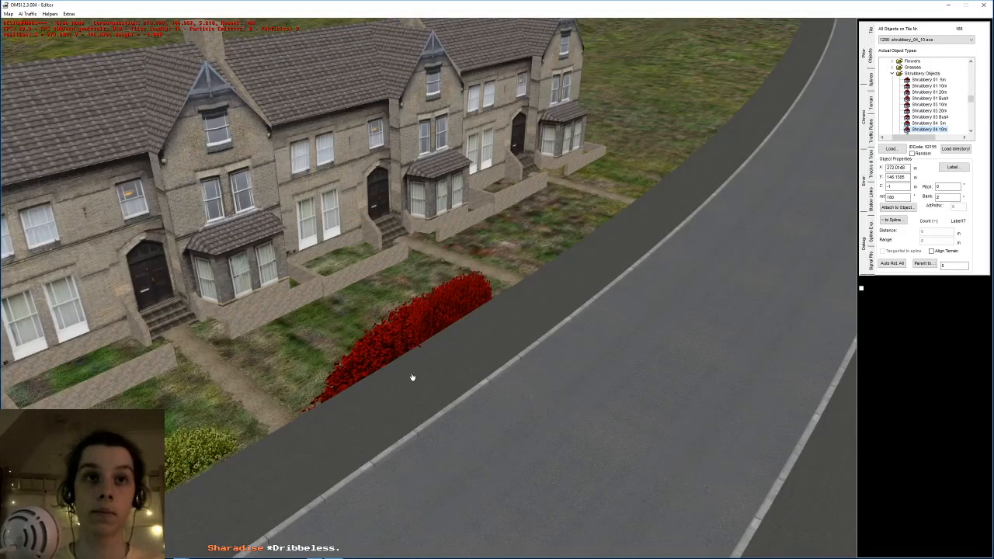
- Place the selected hedge along the pavement, then add a Shrubbery 04 10m hedge outside the next terraced garden, rotated to about 356°
{"action": "left_click", "coordinate": [420, 355]}
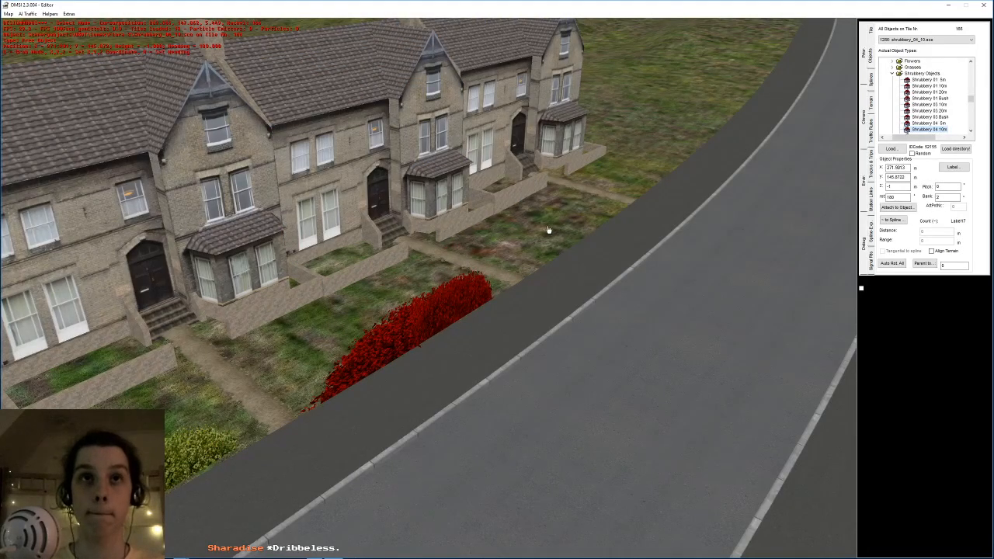
{"action": "middle_click_drag", "start_coordinate": [536, 222], "coordinate": [457, 306]}
{"action": "key", "text": "Insert"}
{"action": "left_click", "coordinate": [480, 293]}
{"action": "key", "text": "r"}
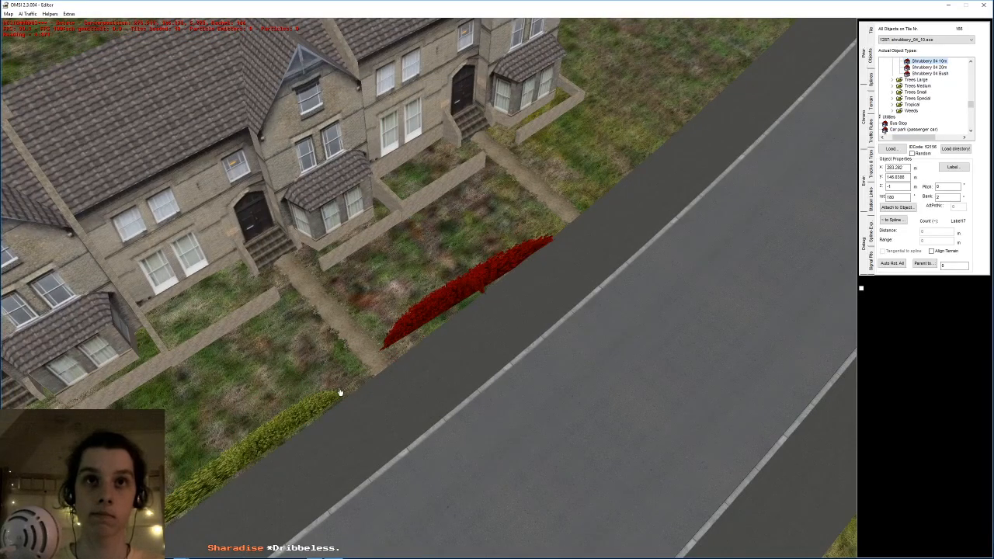
{"action": "left_click", "coordinate": [553, 226]}
{"action": "key", "text": "g"}
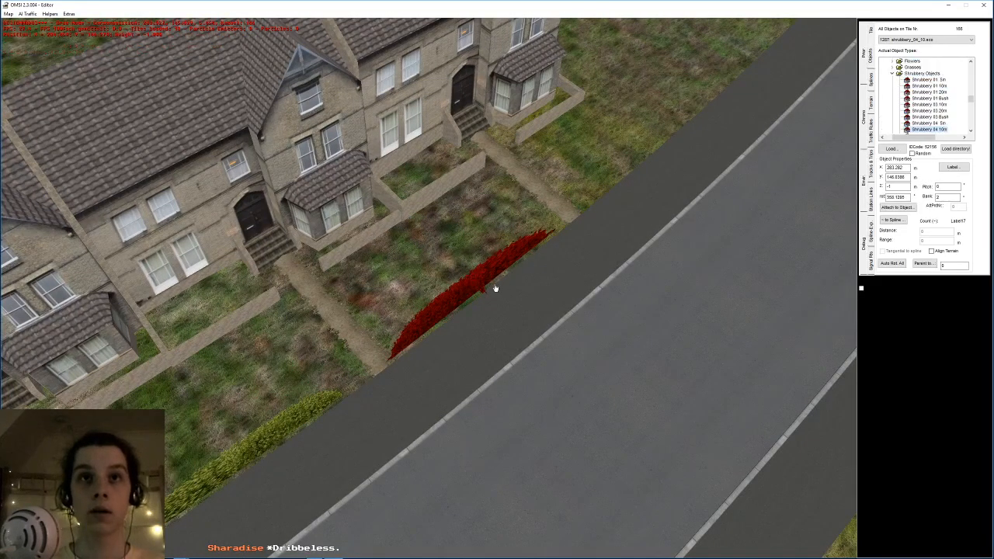
{"action": "left_click", "coordinate": [509, 252]}
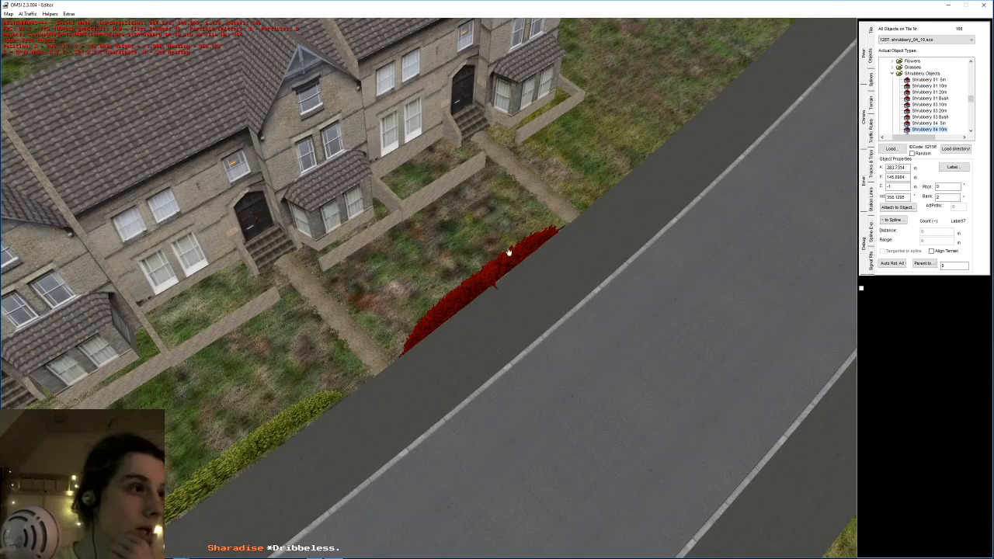
- Add another Shrubbery 04 10m hedge along the pavement beyond the last garden path, in front of the end terraced house
{"action": "key", "text": "Up"}
{"action": "key", "text": "Right"}
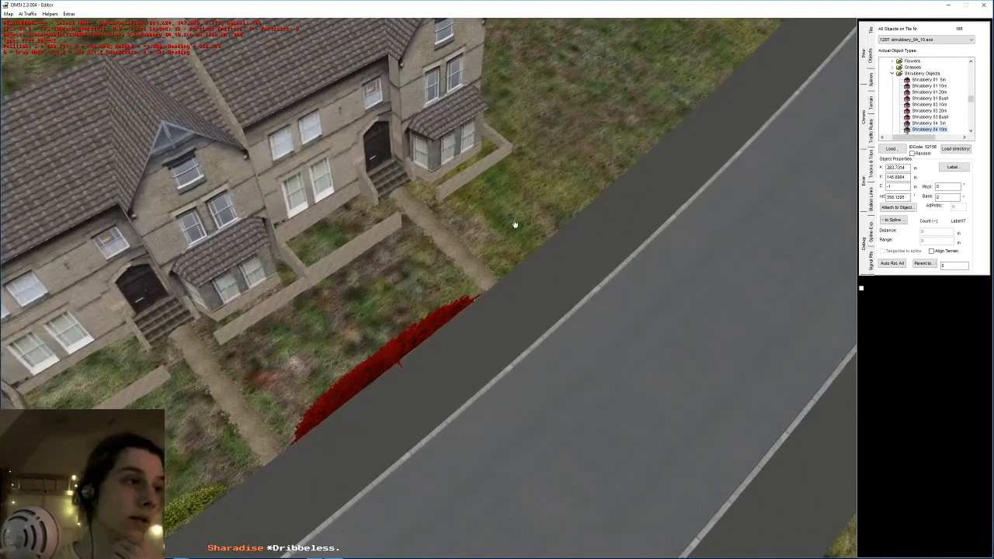
{"action": "key", "text": "Up"}
{"action": "key", "text": "Right"}
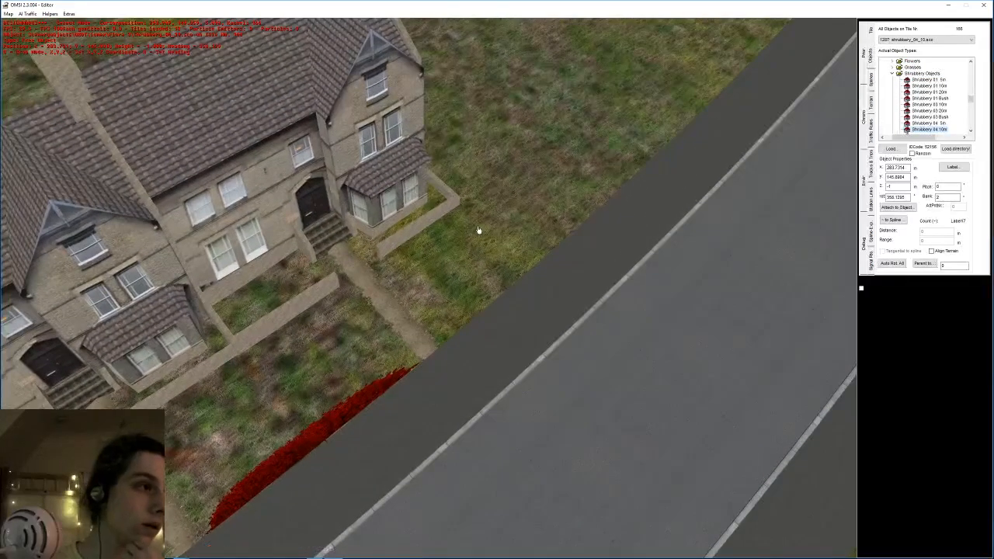
{"action": "key", "text": "Up"}
{"action": "key", "text": "Right"}
{"action": "middle_click_drag", "start_coordinate": [469, 226], "coordinate": [409, 204]}
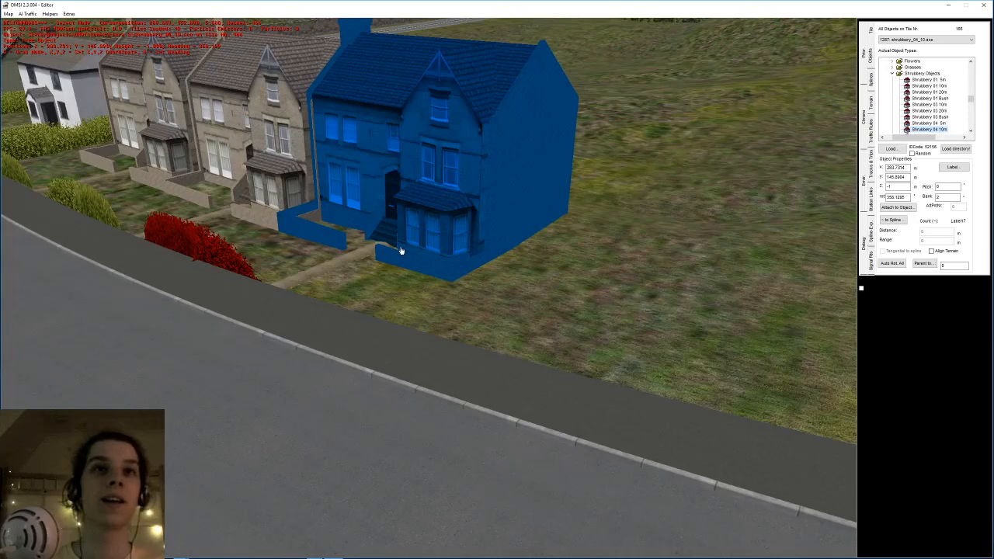
{"action": "key", "text": "Up"}
{"action": "key", "text": "n"}
{"action": "key", "text": "Left"}
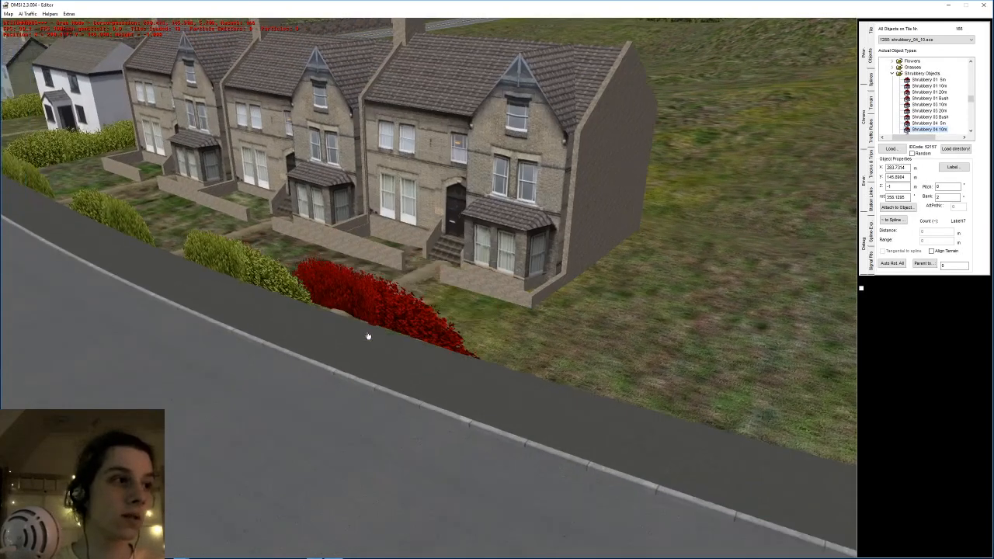
{"action": "middle_click_drag", "start_coordinate": [476, 330], "coordinate": [502, 328]}
{"action": "left_click", "coordinate": [542, 325]}
- Rotate the end house's front hedge to about 175.4° and align it with the pavement edge
{"action": "key", "text": "r"}
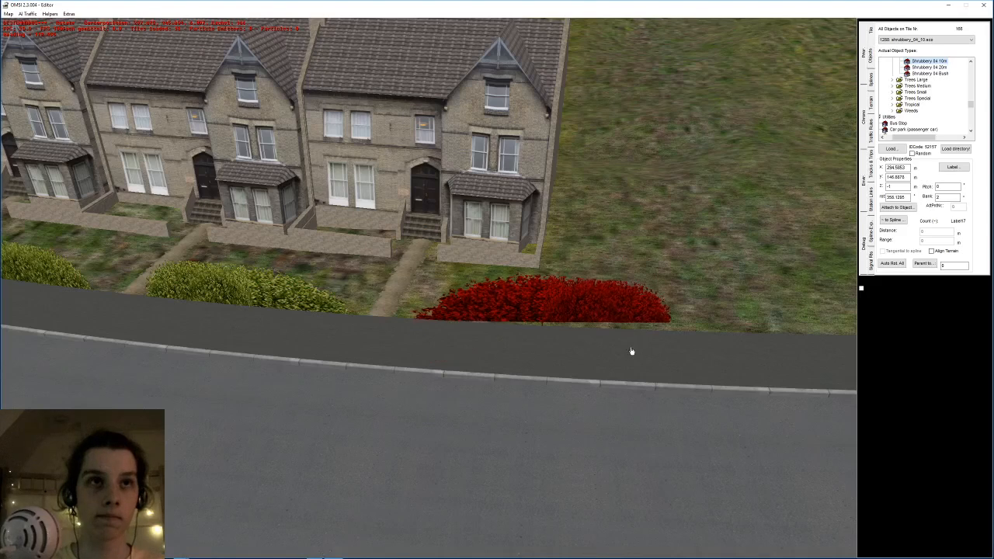
{"action": "left_click", "coordinate": [631, 353]}
{"action": "middle_click_drag", "start_coordinate": [631, 354], "coordinate": [613, 341]}
{"action": "key", "text": "g"}
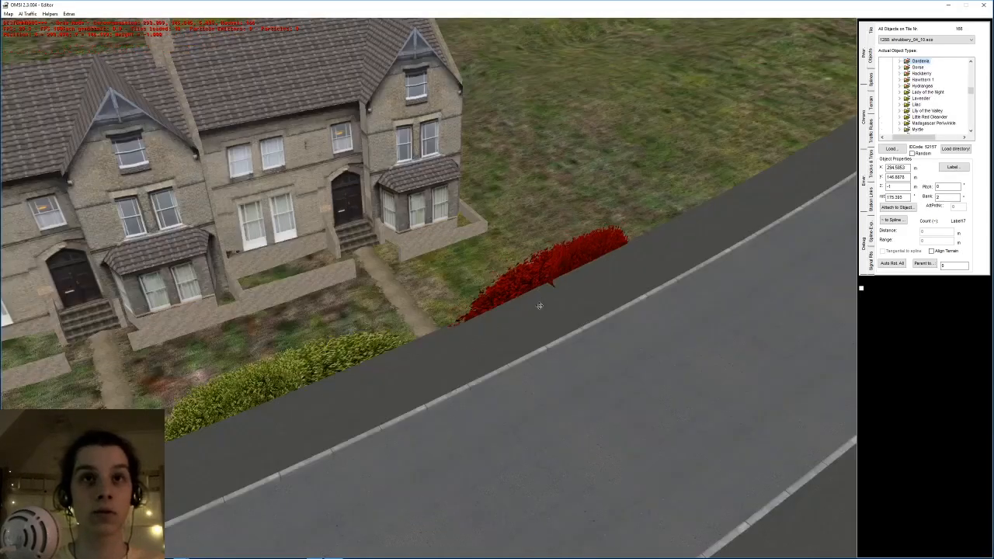
{"action": "left_click", "coordinate": [504, 247]}
- Add a Shrubbery 04 20m hedge rotated to about 89.5° along the open side of the end house's plot
{"action": "middle_click_drag", "start_coordinate": [504, 247], "coordinate": [545, 272]}
{"action": "left_click", "coordinate": [545, 325]}
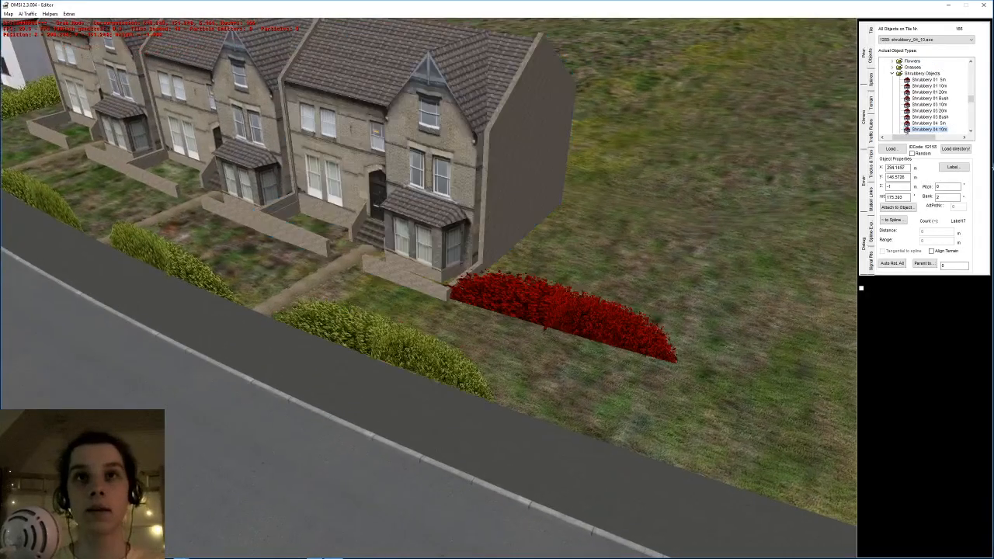
{"action": "scroll", "coordinate": [932, 107], "scroll_direction": "down", "scroll_amount": 3}
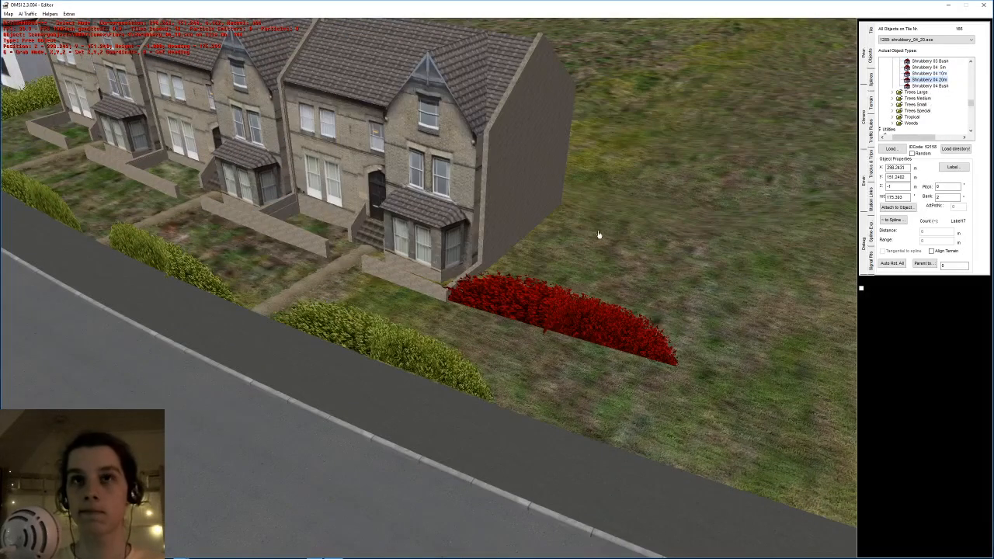
{"action": "key", "text": "r"}
{"action": "left_click_drag", "start_coordinate": [564, 284], "coordinate": [607, 299]}
{"action": "left_click", "coordinate": [605, 301]}
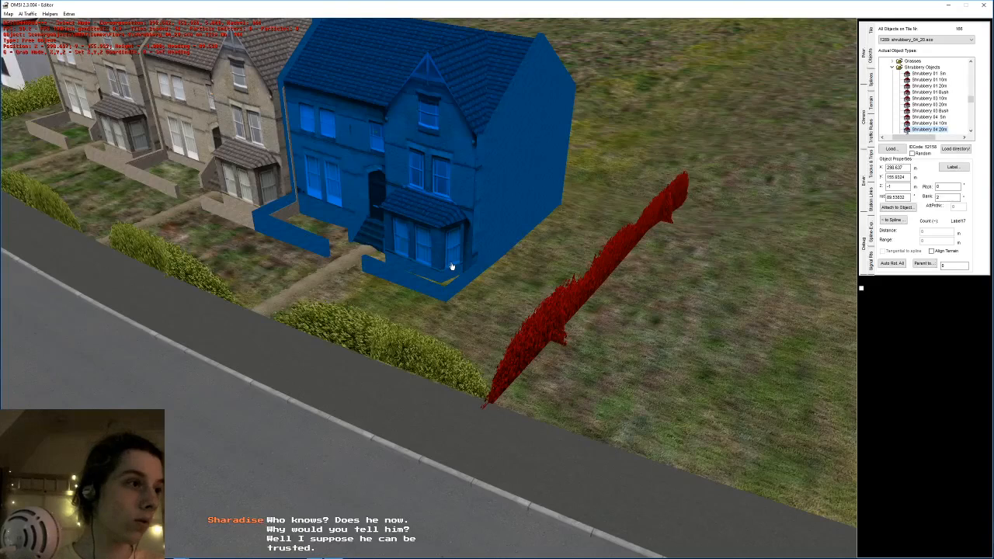
- Add another Shrubbery 04 20m hedge as a divider between the front gardens of the middle and end terraced houses
{"action": "scroll", "coordinate": [466, 249], "scroll_direction": "down", "scroll_amount": 3}
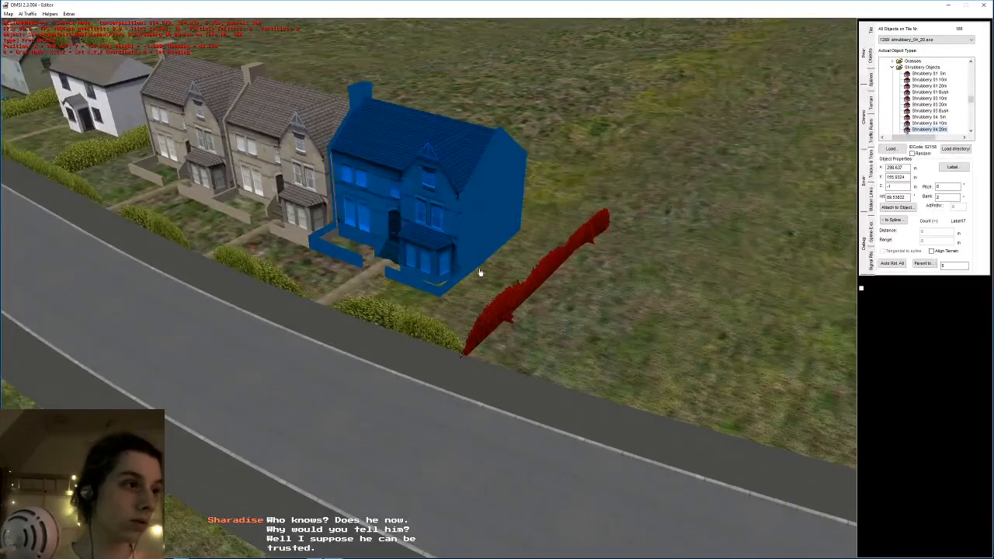
{"action": "middle_click_drag", "start_coordinate": [480, 272], "coordinate": [457, 262]}
{"action": "right_click", "coordinate": [387, 276]}
{"action": "middle_click_drag", "start_coordinate": [393, 270], "coordinate": [481, 287]}
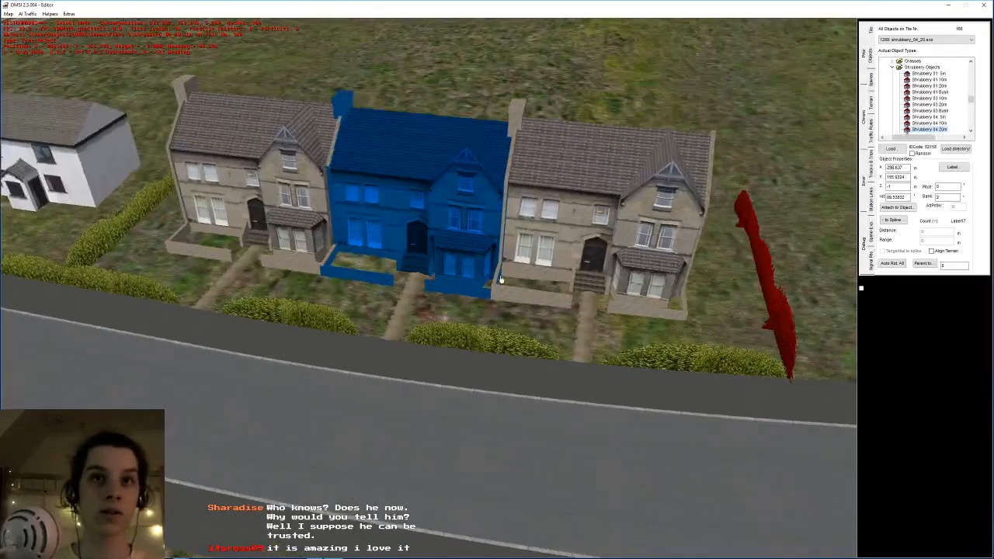
{"action": "left_click", "coordinate": [497, 273]}
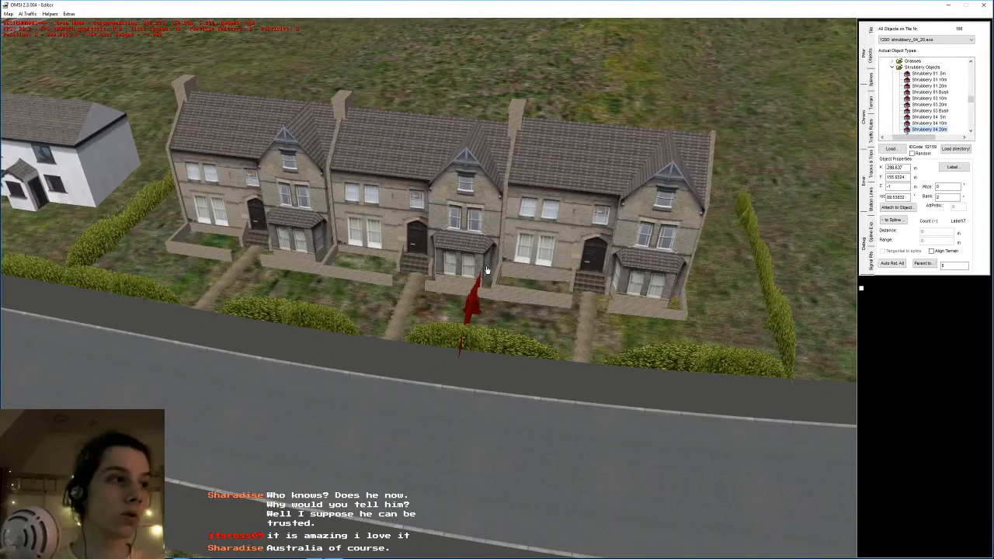
{"action": "left_click_drag", "start_coordinate": [486, 265], "coordinate": [499, 264]}
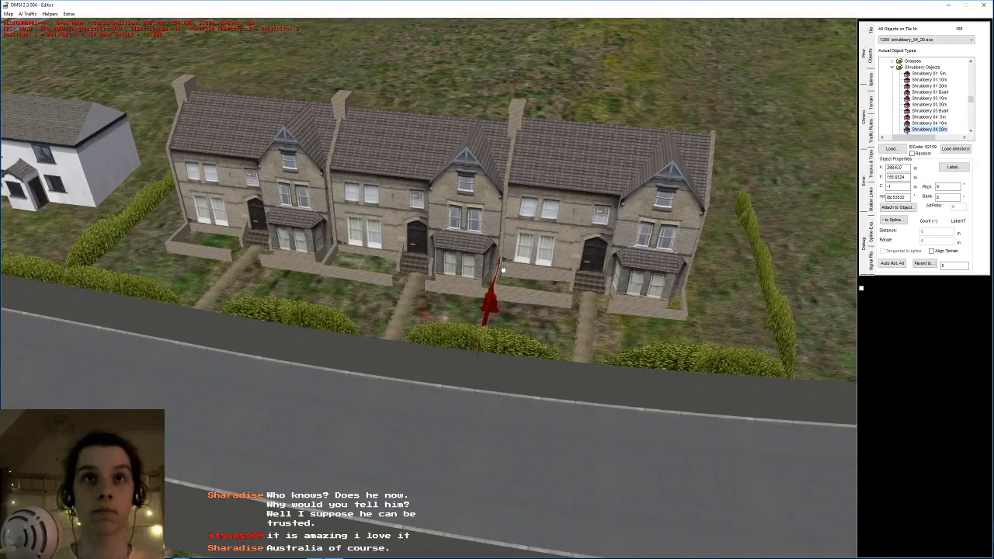
{"action": "left_click_drag", "start_coordinate": [502, 269], "coordinate": [473, 262]}
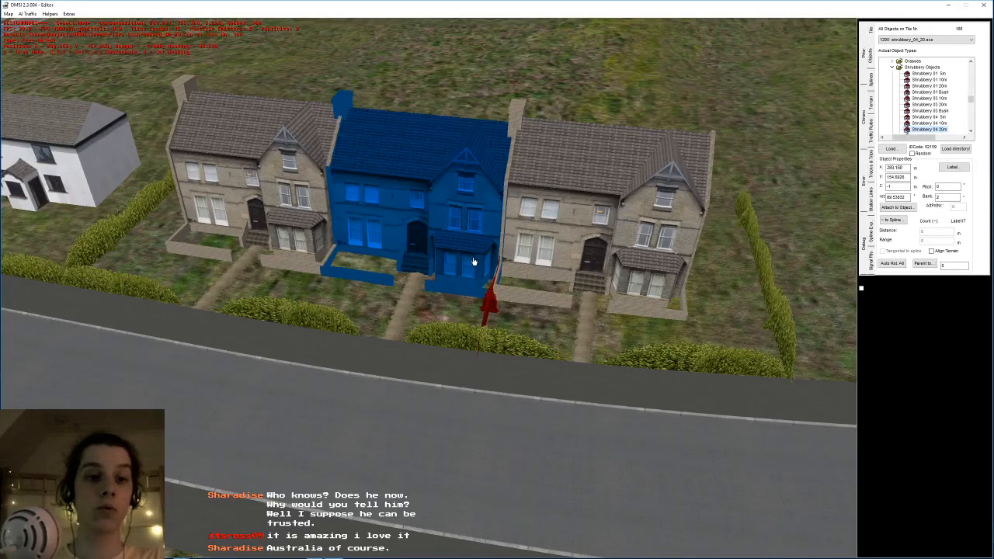
- Add a 20 m dividing hedge between the front gardens of the first and middle terraced houses, rotated to about 92°
{"action": "right_click_drag", "start_coordinate": [474, 248], "coordinate": [409, 257]}
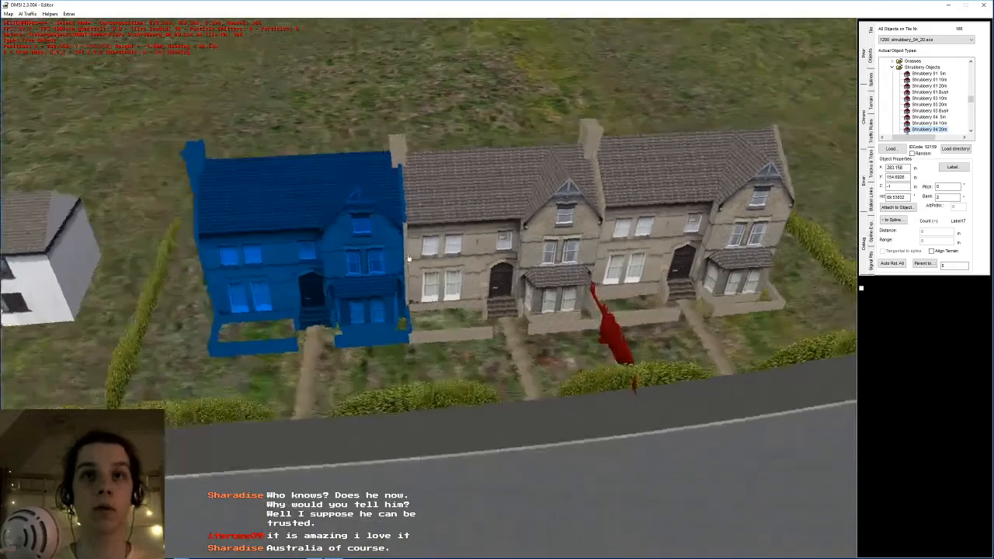
{"action": "key", "text": "g"}
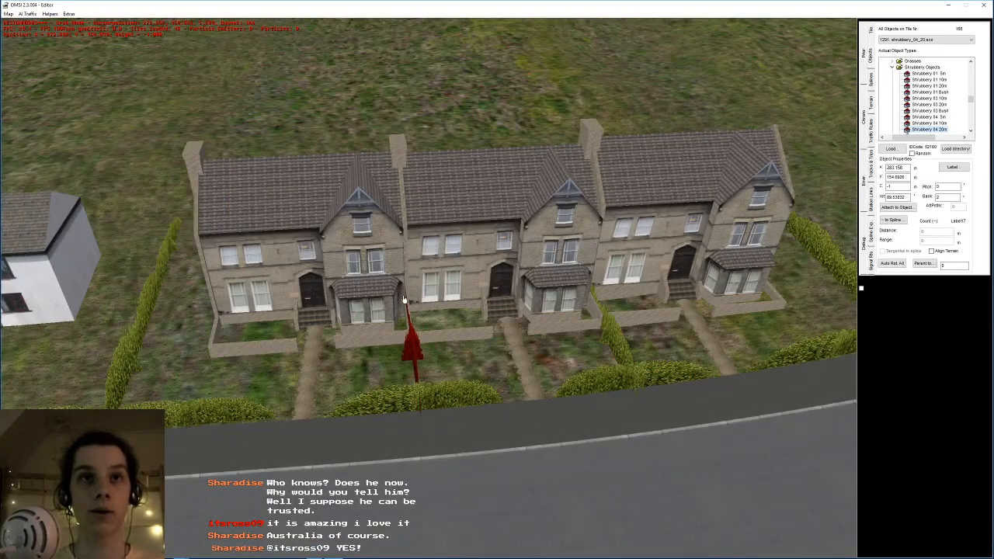
{"action": "left_click", "coordinate": [403, 216]}
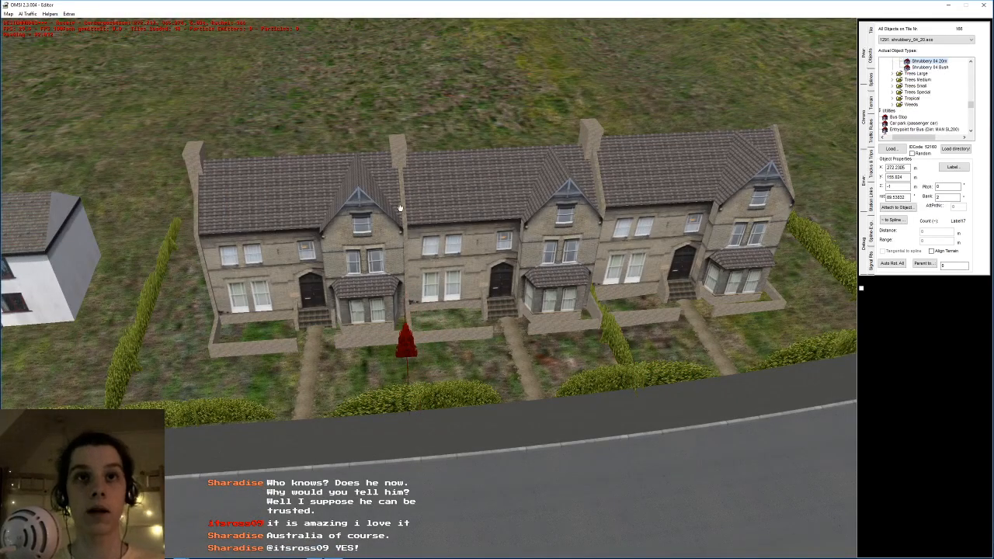
{"action": "left_click", "coordinate": [408, 346]}
{"action": "key", "text": "g"}
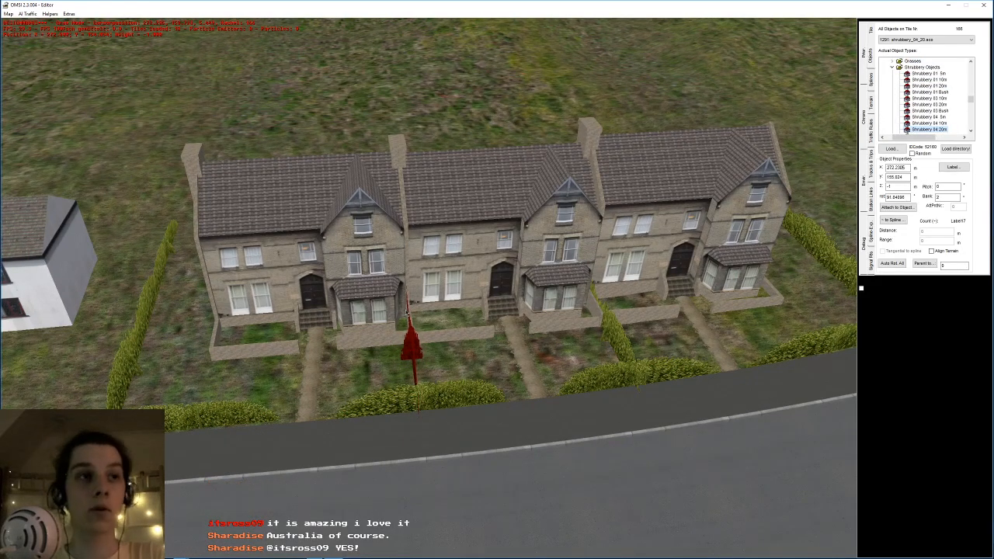
- Start a rear boundary behind the long cottage with two Shrubbery 04 20m hedges, rotated to 360° and about 179.1°
{"action": "right_click_drag", "start_coordinate": [383, 317], "coordinate": [451, 362]}
{"action": "left_click_drag", "start_coordinate": [451, 361], "coordinate": [575, 426]}
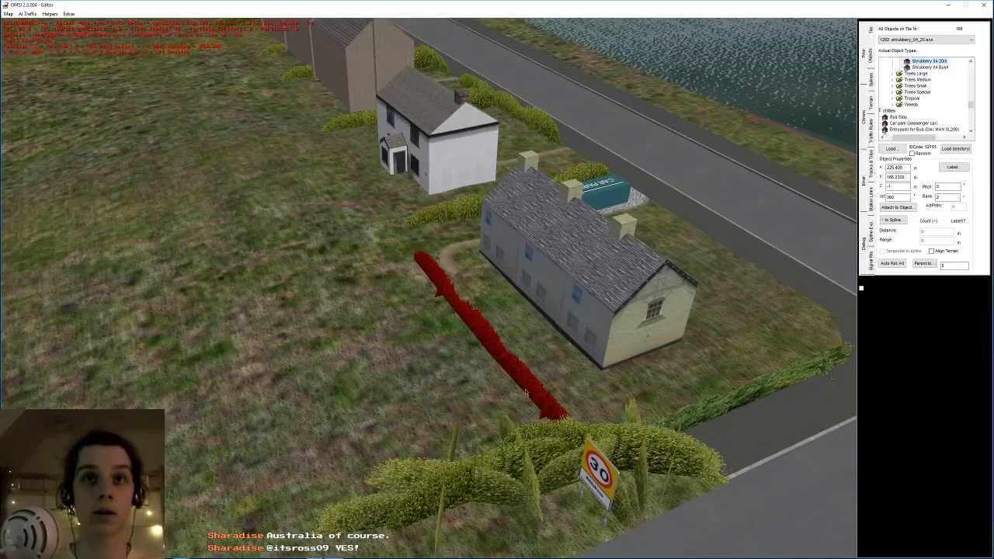
{"action": "right_click_drag", "start_coordinate": [528, 390], "coordinate": [443, 349]}
{"action": "left_click_drag", "start_coordinate": [444, 347], "coordinate": [450, 386]}
{"action": "mouse_move", "coordinate": [442, 211]}
{"action": "right_mouse_down"}
{"action": "mouse_move", "coordinate": [425, 240]}
{"action": "mouse_move", "coordinate": [406, 146]}
{"action": "right_mouse_up"}
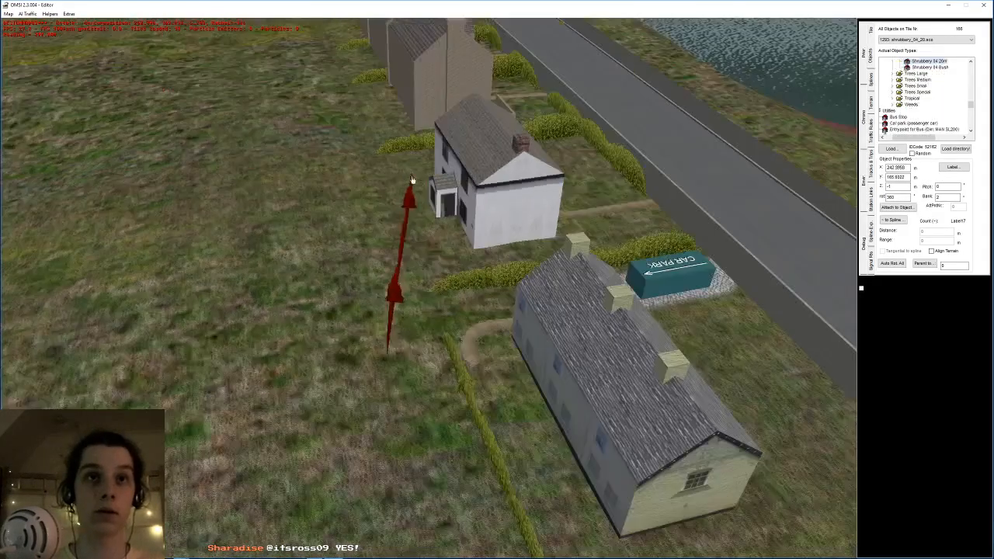
{"action": "left_click", "coordinate": [355, 156]}
{"action": "key", "text": "g"}
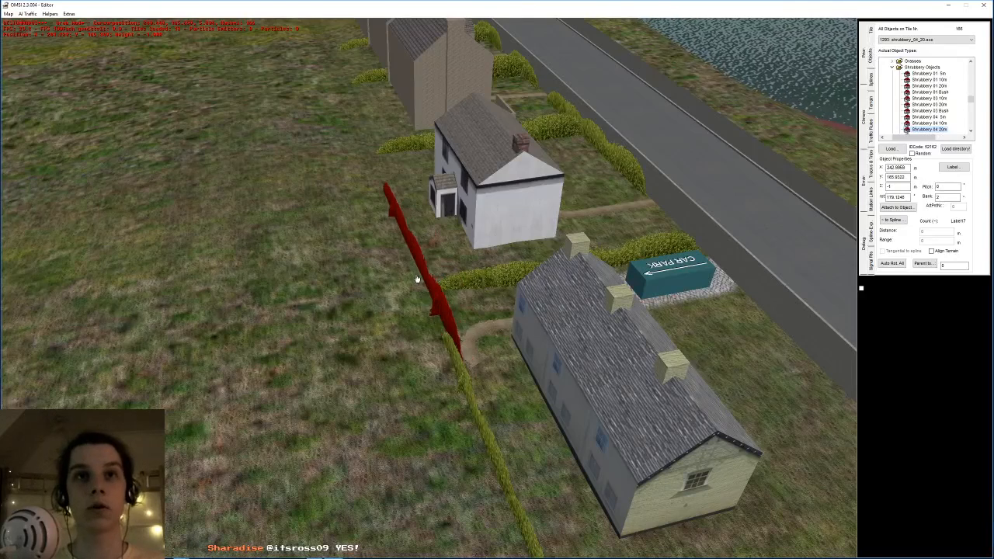
{"action": "left_click", "coordinate": [387, 222]}
- Continue the rear boundary behind the white house and the nearest terraced house with two more Shrubbery 04 20m hedges
{"action": "middle_click_drag", "start_coordinate": [357, 169], "coordinate": [426, 247]}
{"action": "key", "text": "n"}
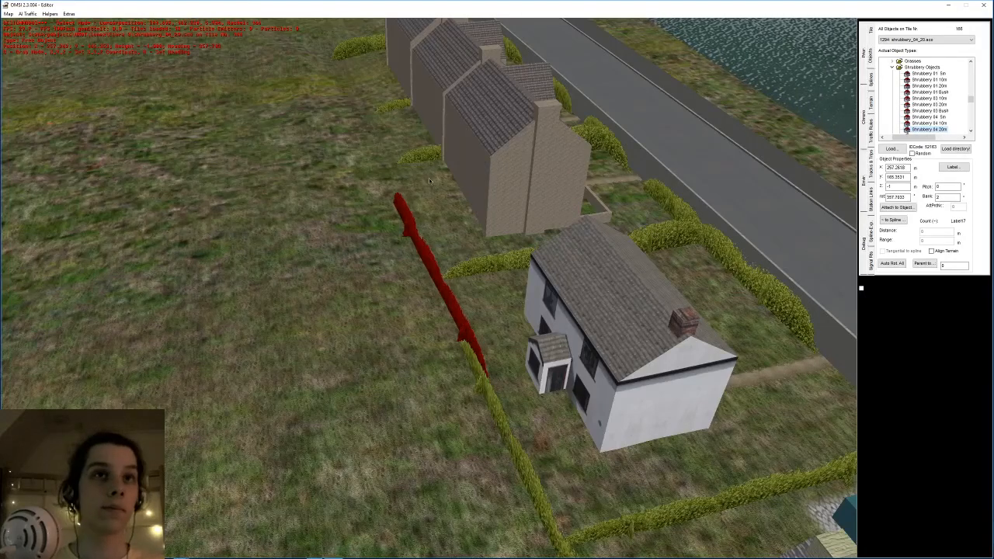
{"action": "middle_click_drag", "start_coordinate": [363, 210], "coordinate": [517, 310]}
{"action": "left_click", "coordinate": [461, 240]}
{"action": "key", "text": "n"}
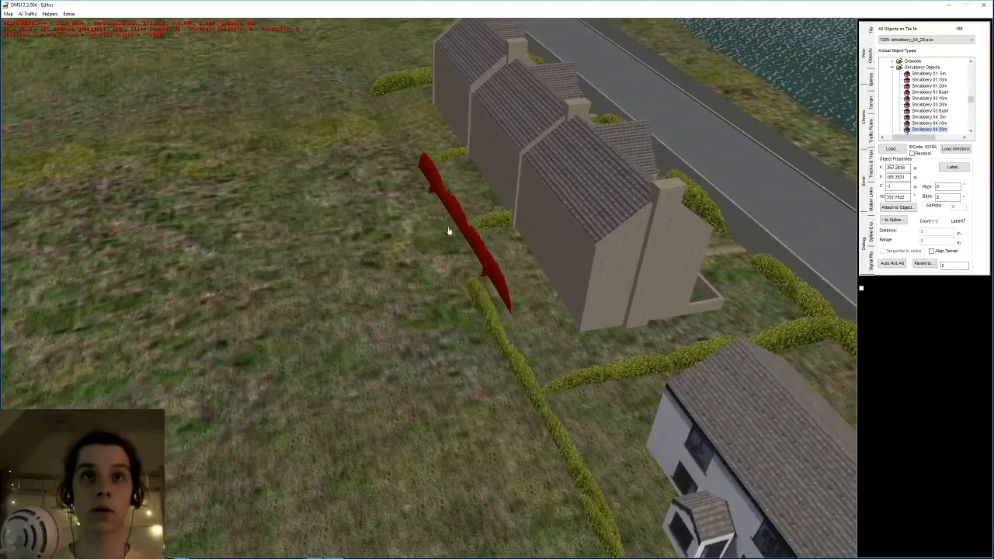
{"action": "scroll", "coordinate": [512, 385], "scroll_direction": "down", "scroll_amount": 4}
{"action": "left_click", "coordinate": [420, 169]}
- Add a last 20 m hedge behind the far terraced houses, rotated to about 181.4°, to close the rear boundary
{"action": "key", "text": "n"}
{"action": "middle_click_drag", "start_coordinate": [420, 170], "coordinate": [376, 315]}
{"action": "left_click", "coordinate": [406, 292]}
{"action": "key", "text": "r"}
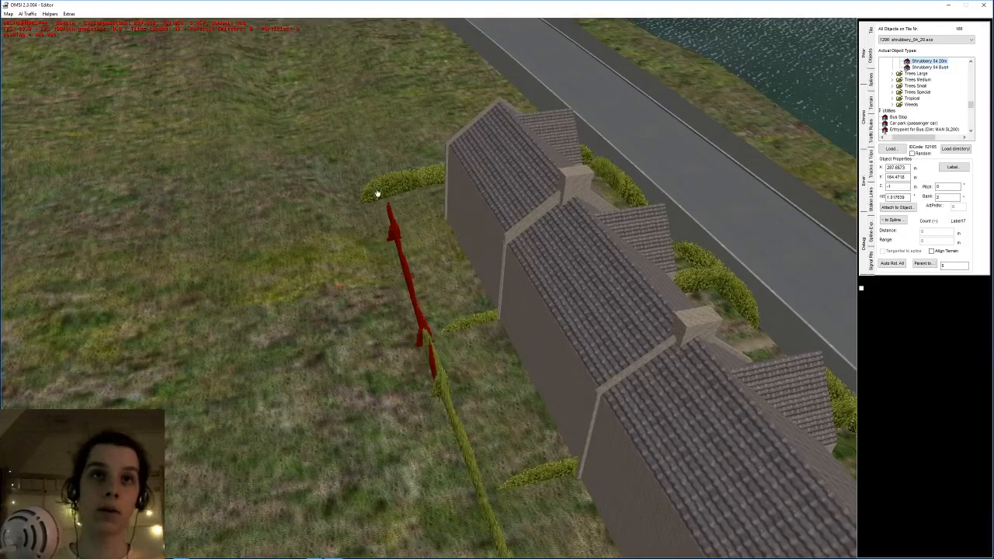
{"action": "scroll", "coordinate": [391, 225], "scroll_direction": "up", "scroll_amount": 4}
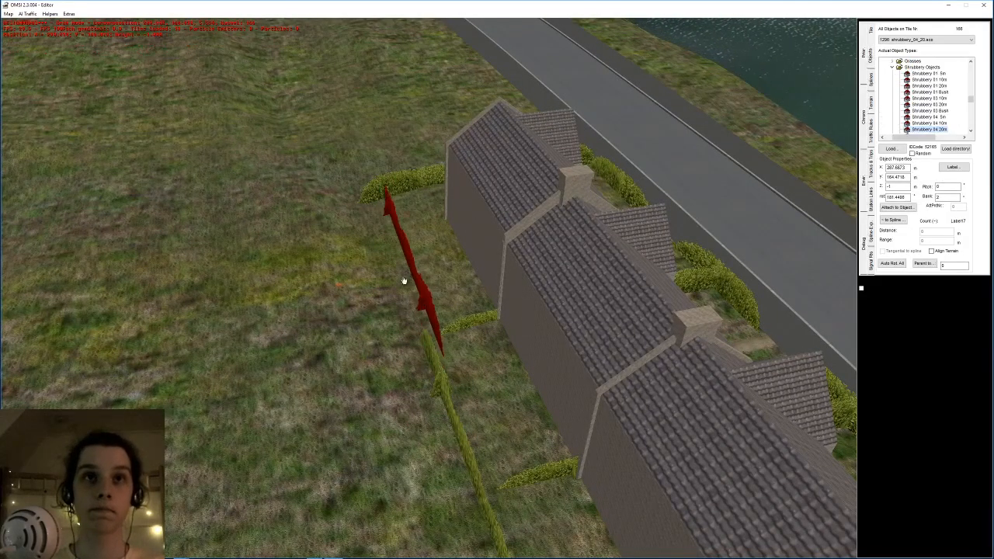
{"action": "left_click", "coordinate": [402, 286]}
{"action": "middle_click_drag", "start_coordinate": [402, 286], "coordinate": [288, 331]}
{"action": "left_click", "coordinate": [398, 309]}
- Add a hedge rotated to 90° on the long cottage's front lawn near the road junction
{"action": "middle_click_drag", "start_coordinate": [402, 309], "coordinate": [384, 250]}
{"action": "middle_click_drag", "start_coordinate": [325, 215], "coordinate": [439, 235]}
{"action": "left_click", "coordinate": [582, 184]}
{"action": "key", "text": "n"}
{"action": "scroll", "coordinate": [406, 318], "scroll_direction": "up", "scroll_amount": 3}
{"action": "middle_click_drag", "start_coordinate": [411, 326], "coordinate": [380, 283]}
{"action": "left_click", "coordinate": [494, 259]}
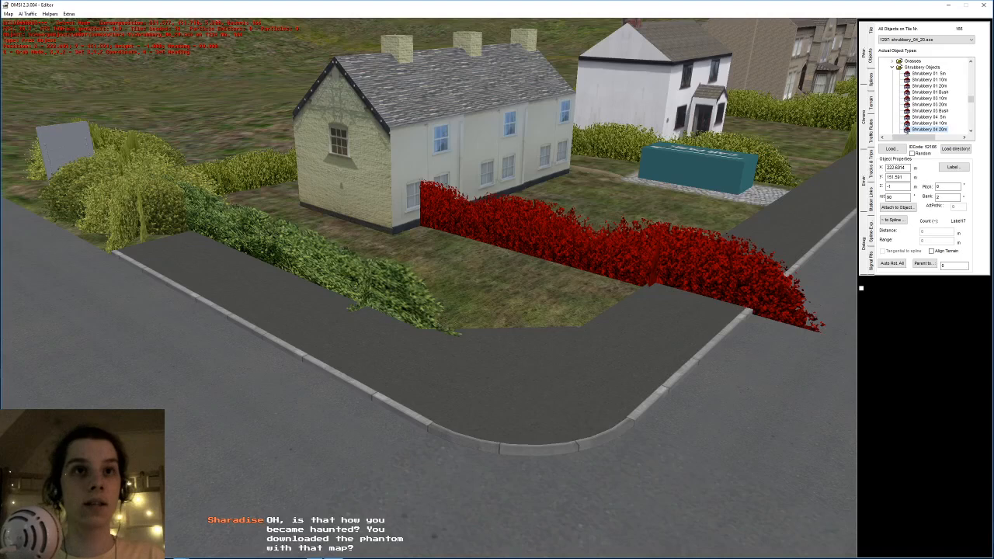
- Change the front-lawn hedge to Shrubbery 04 5m and set its Z height to 0
{"action": "left_click", "coordinate": [925, 118]}
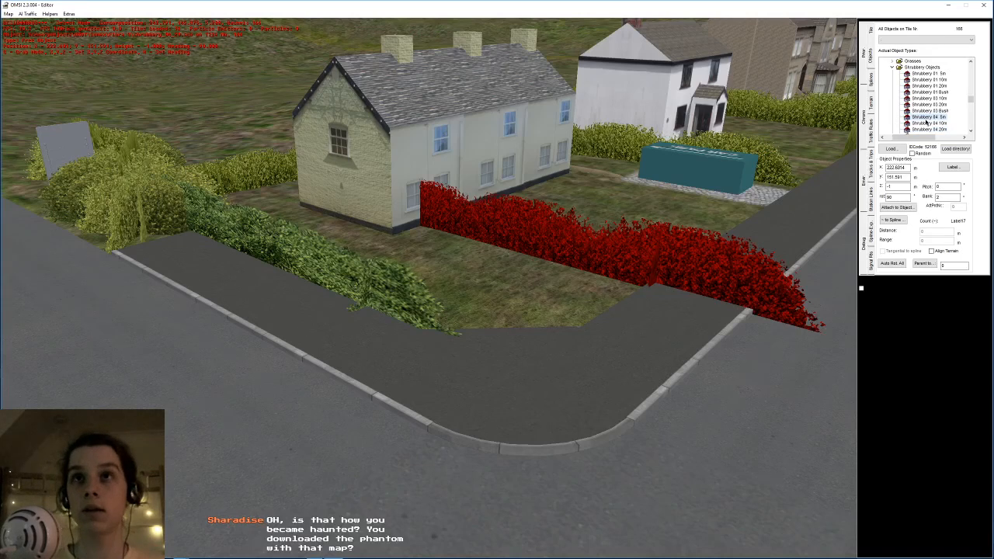
{"action": "middle_click_drag", "start_coordinate": [542, 304], "coordinate": [967, 180]}
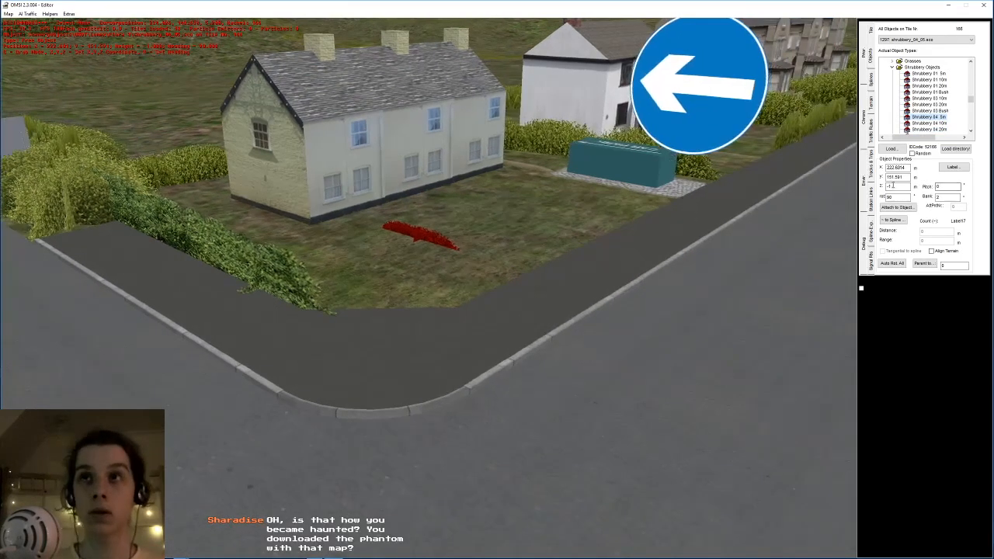
{"action": "double_click", "coordinate": [890, 186]}
{"action": "type", "text": "0"}
{"action": "key", "text": "Return"}
- Move the Shrubbery 04 5m hedge to the long cottage's garden corner at the junction and rotate it to close the corner
{"action": "middle_click_drag", "start_coordinate": [261, 204], "coordinate": [392, 267]}
{"action": "key", "text": "g"}
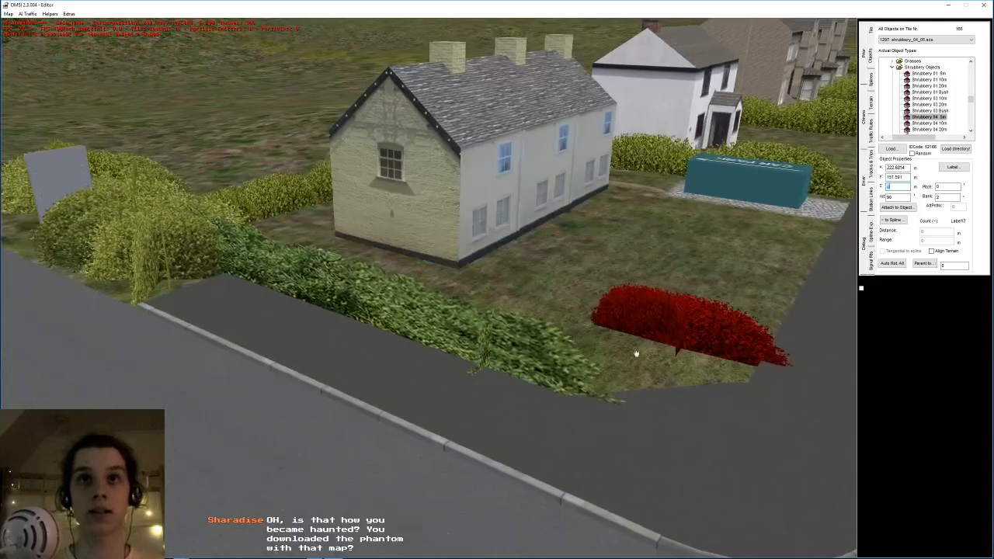
{"action": "left_click", "coordinate": [614, 397]}
{"action": "middle_click_drag", "start_coordinate": [540, 303], "coordinate": [554, 349]}
{"action": "key", "text": "r"}
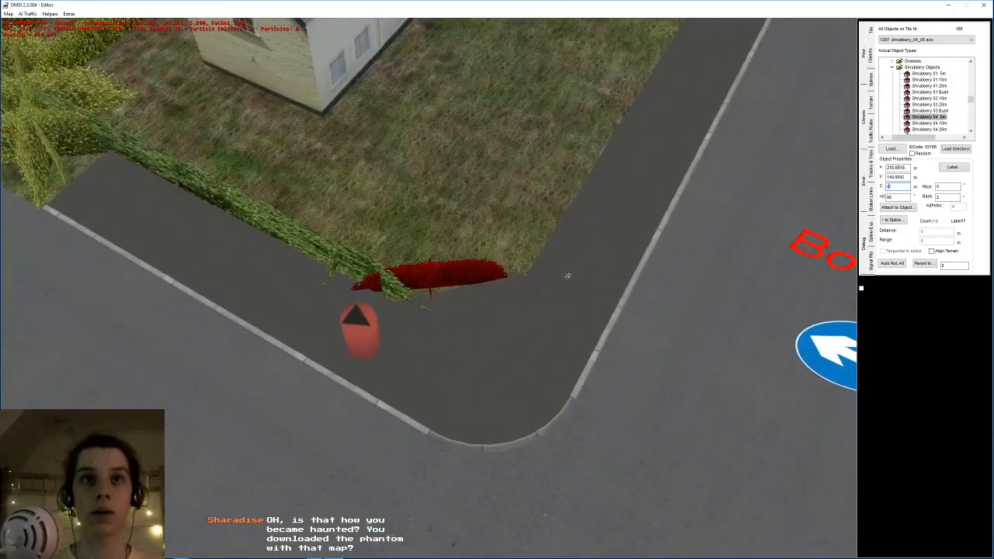
{"action": "left_click", "coordinate": [579, 254]}
{"action": "key", "text": "g"}
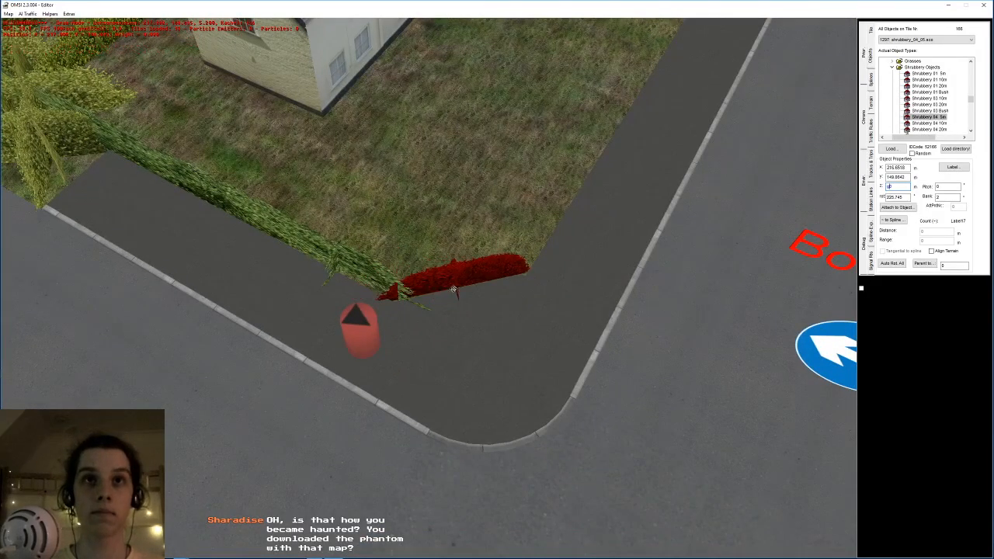
- Add another hedge on the long cottage's front lawn, change it to Shrubbery 04 20m and set its Z height to -1
{"action": "key", "text": "n"}
{"action": "middle_click_drag", "start_coordinate": [412, 202], "coordinate": [523, 233]}
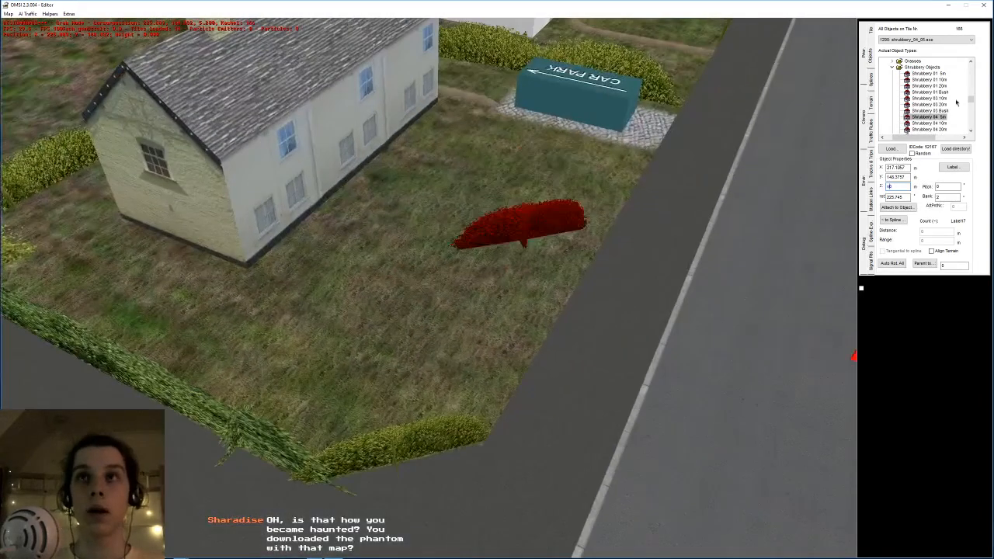
{"action": "left_click", "coordinate": [934, 123]}
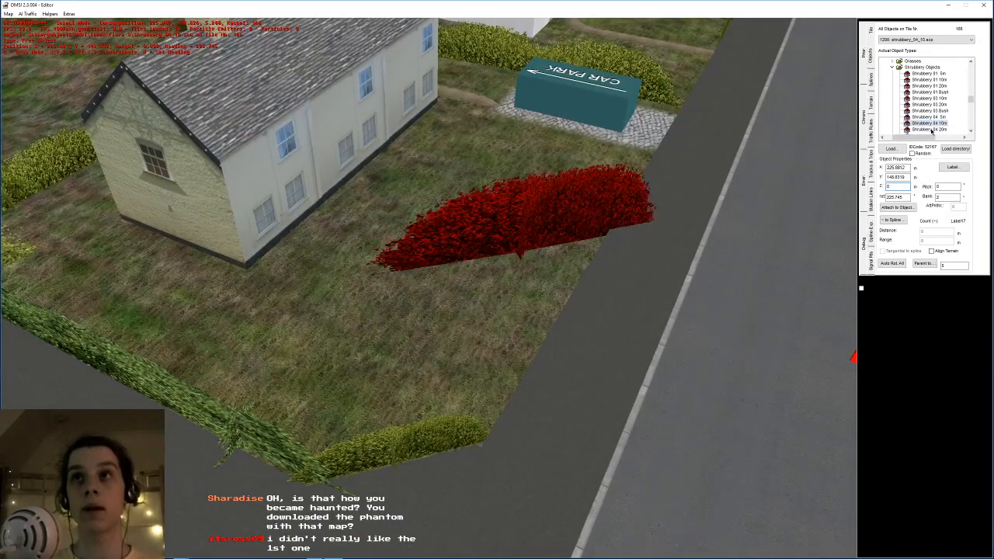
{"action": "left_click", "coordinate": [930, 129]}
{"action": "double_click", "coordinate": [900, 188]}
{"action": "key", "text": "BackSpace"}
- Rotate the new hedge parallel to the main road, change it to Shrubbery 04 10m and join it to the corner hedge
{"action": "middle_click_drag", "start_coordinate": [497, 317], "coordinate": [462, 243]}
{"action": "key", "text": "g"}
{"action": "left_click", "coordinate": [491, 259]}
{"action": "key", "text": "r"}
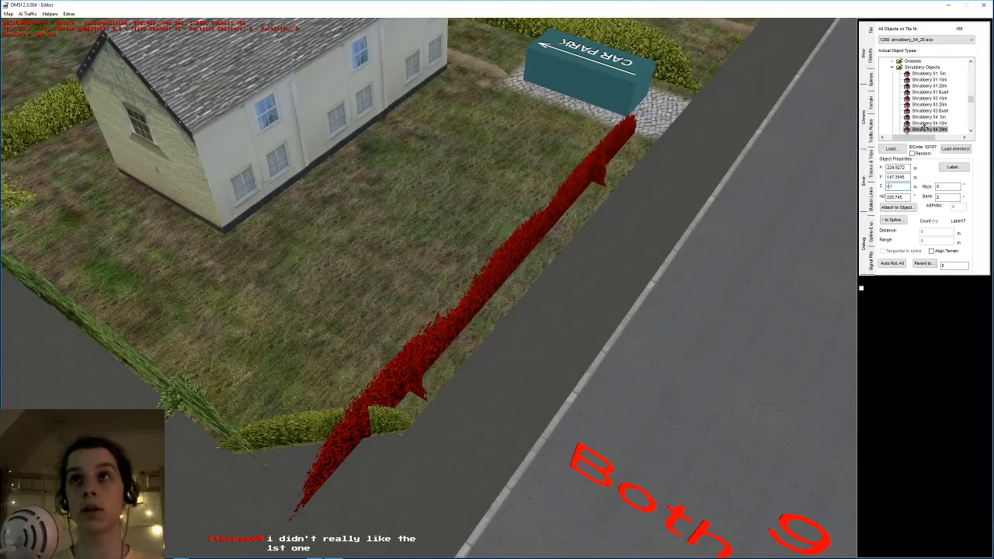
{"action": "left_click", "coordinate": [452, 278]}
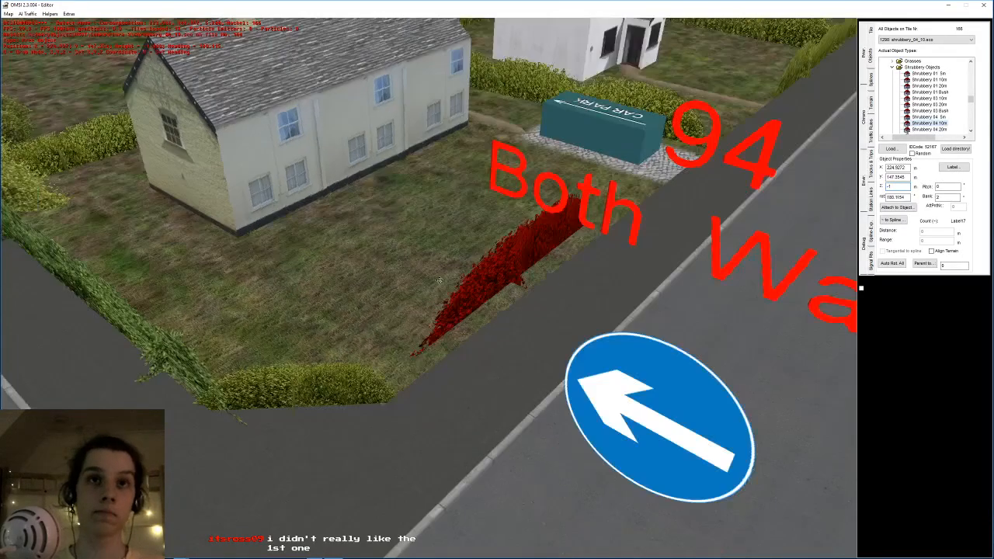
{"action": "middle_click_drag", "start_coordinate": [441, 279], "coordinate": [454, 348]}
{"action": "key", "text": "g"}
{"action": "left_click", "coordinate": [478, 368]}
- Extend the roadside hedge toward the car park with a second Shrubbery 04 10m hedge rotated to about 0.37°
{"action": "left_click_drag", "start_coordinate": [585, 222], "coordinate": [716, 109]}
{"action": "left_click", "coordinate": [716, 107]}
{"action": "key", "text": "r"}
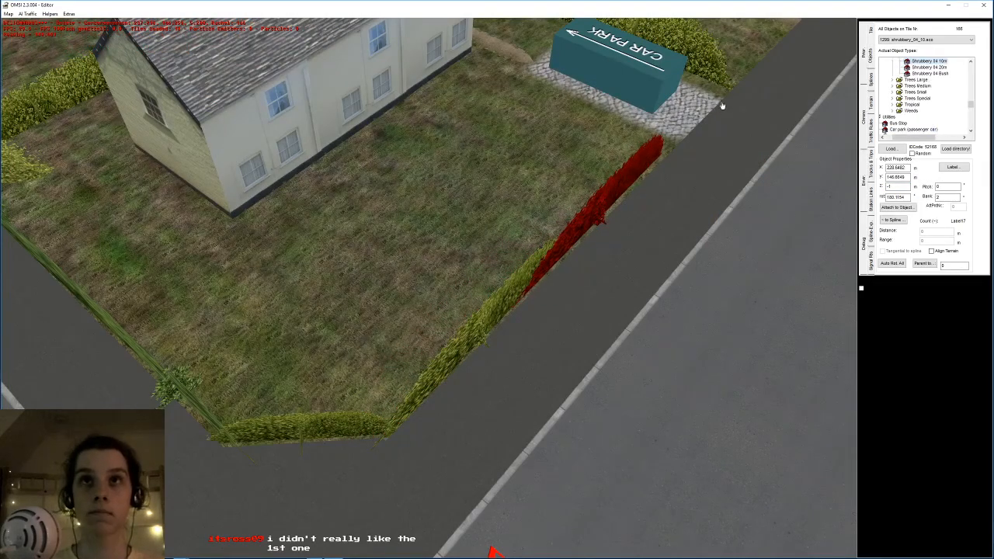
{"action": "left_click", "coordinate": [568, 218]}
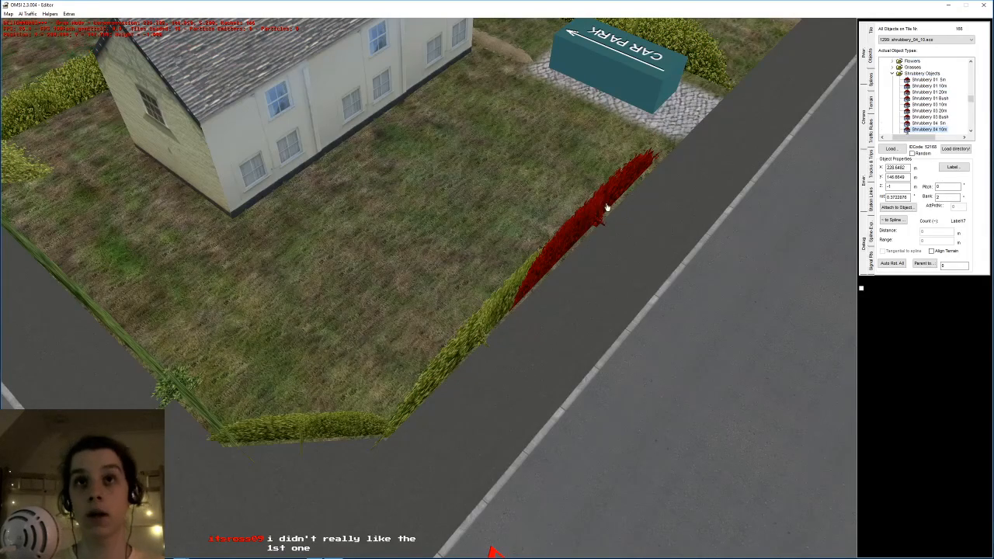
{"action": "key", "text": "g"}
{"action": "left_click", "coordinate": [603, 235]}
- Place a Shrubbery 04 10m hedge at 0° along the roadside between the car park and the white house's path
{"action": "left_click", "coordinate": [599, 285]}
{"action": "scroll", "coordinate": [596, 276], "scroll_direction": "down", "scroll_amount": 5}
{"action": "middle_click_drag", "start_coordinate": [595, 275], "coordinate": [536, 342]}
{"action": "scroll", "coordinate": [487, 417], "scroll_direction": "up", "scroll_amount": 5}
{"action": "scroll", "coordinate": [486, 417], "scroll_direction": "down", "scroll_amount": 5}
{"action": "middle_click_drag", "start_coordinate": [486, 417], "coordinate": [500, 346]}
{"action": "key", "text": "n"}
{"action": "left_click", "coordinate": [498, 328]}
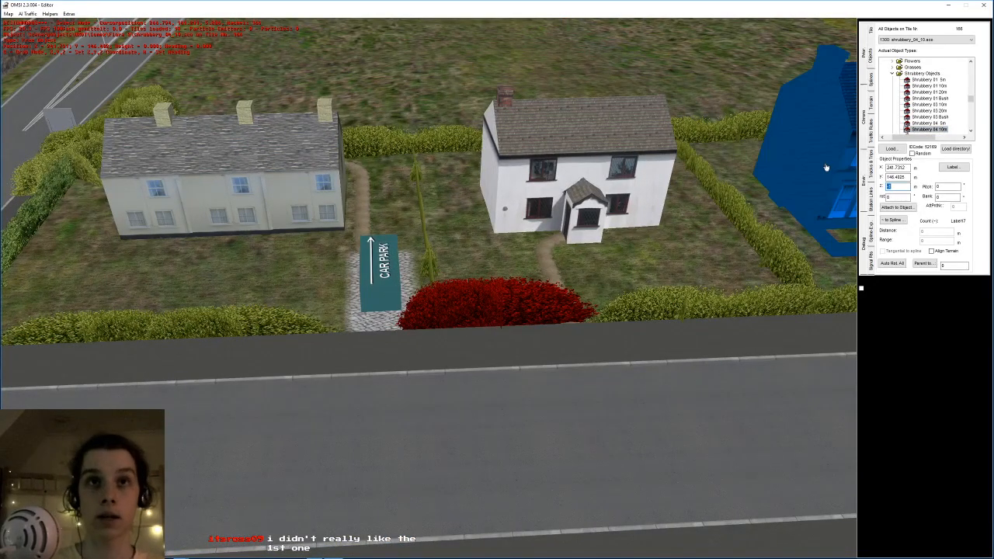
- Try several lower Z heights for the hedge beside the white house's path, starting at -0.5, and settle on -1.7
{"action": "key", "text": "Return"}
{"action": "type", "text": "-0.5"}
{"action": "key", "text": "Return"}
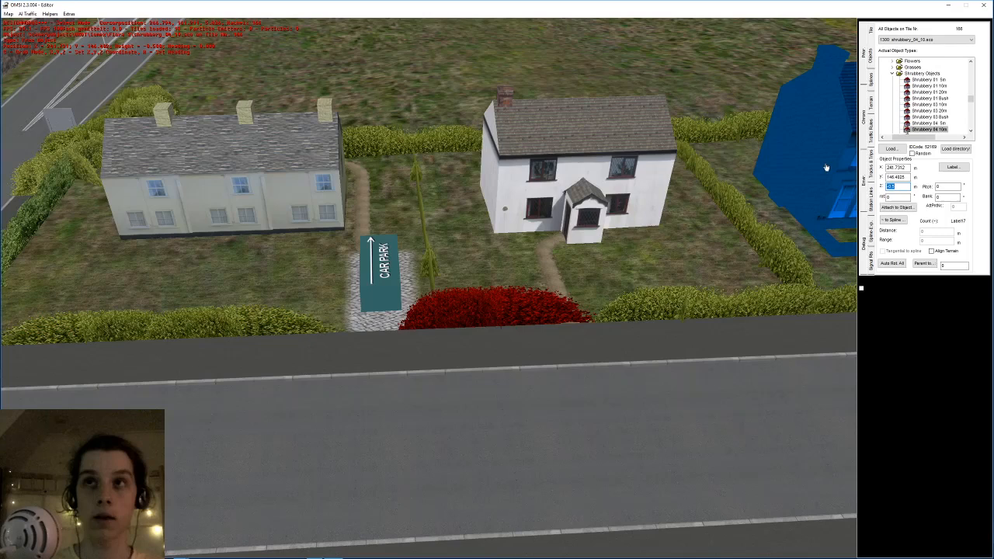
{"action": "type", "text": "-075"}
{"action": "key", "text": "Return"}
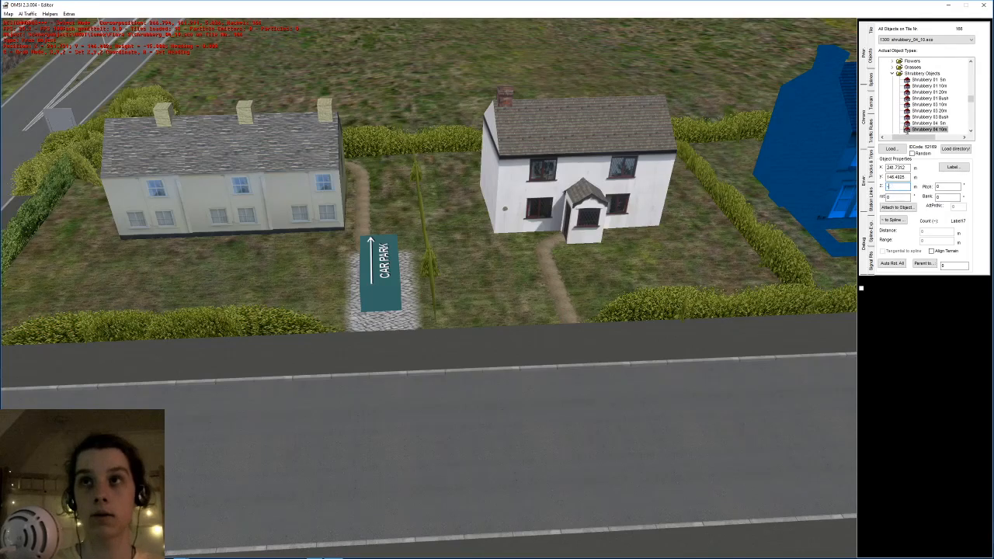
{"action": "type", "text": "-1"}
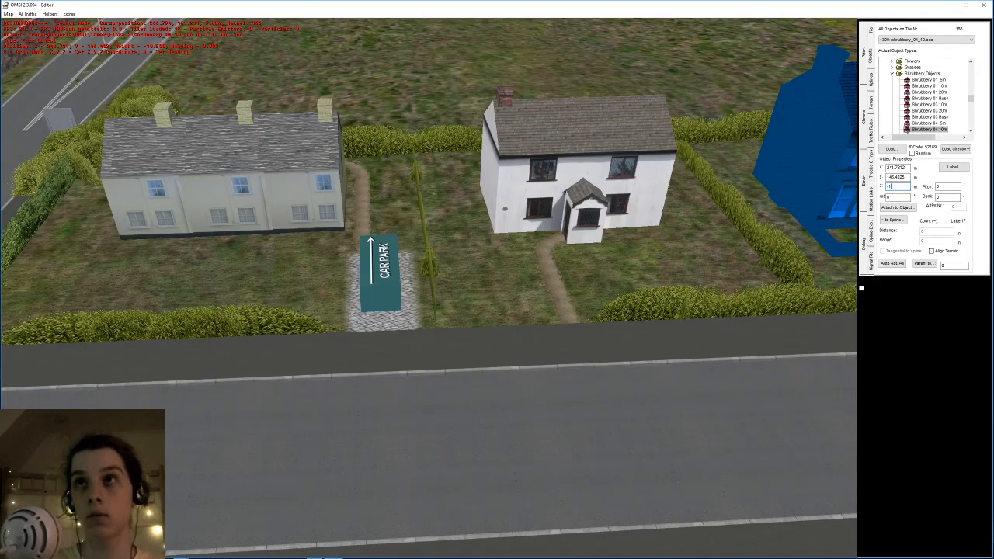
{"action": "type", "text": ".5"}
{"action": "key", "text": "Return"}
{"action": "key", "text": "BackSpace"}
{"action": "type", "text": "7"}
{"action": "key", "text": "Return"}
{"action": "key", "text": "BackSpace"}
{"action": "type", "text": "8"}
{"action": "key", "text": "Return"}
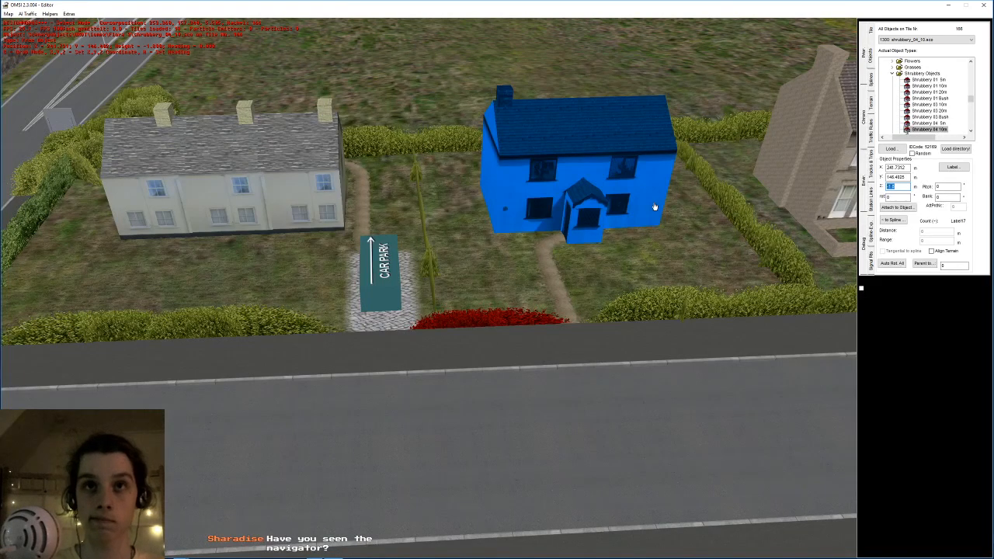
{"action": "type", "text": "6"}
{"action": "key", "text": "Return"}
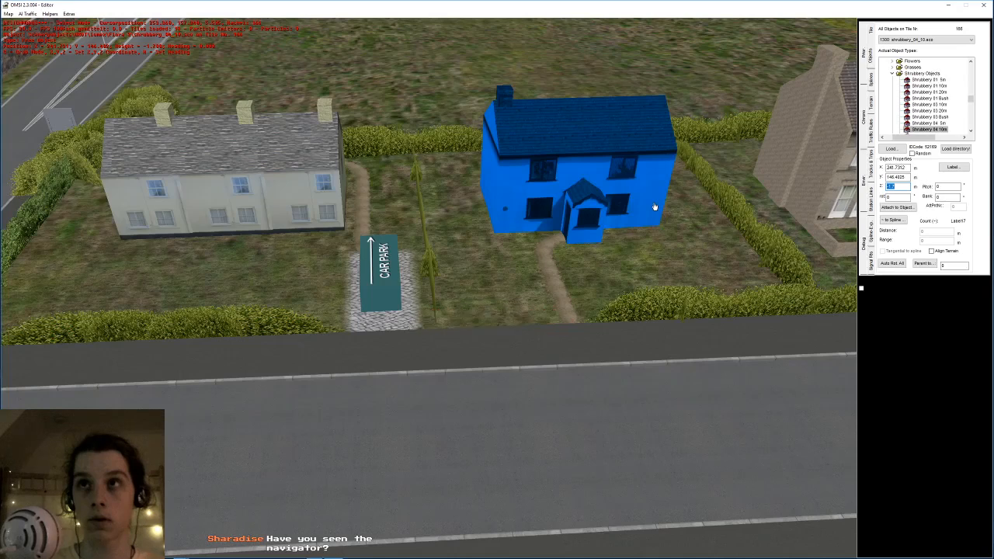
- Deselect the hedge and save the map
{"action": "left_click", "coordinate": [350, 152]}
{"action": "middle_click_drag", "start_coordinate": [349, 152], "coordinate": [429, 186]}
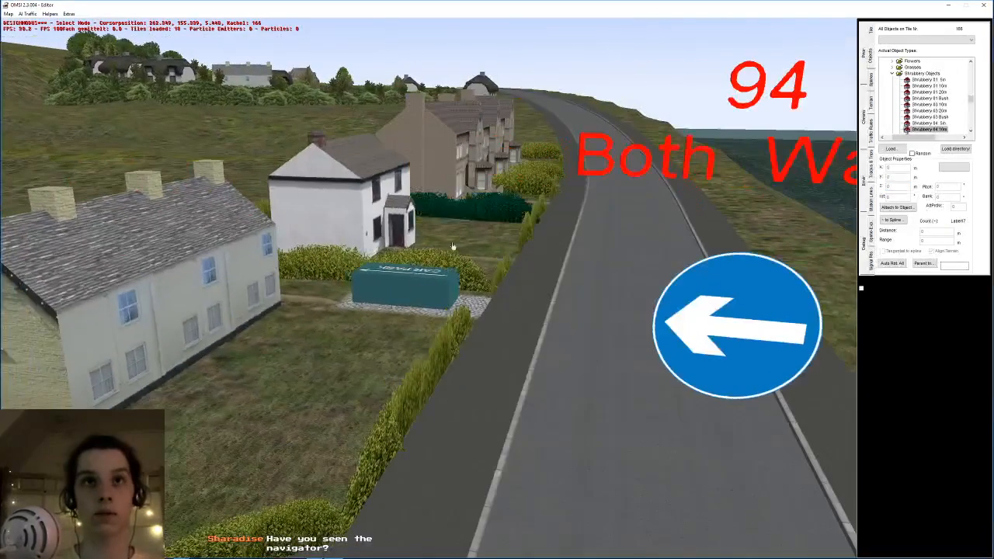
{"action": "right_click_drag", "start_coordinate": [434, 369], "coordinate": [438, 346]}
{"action": "middle_click_drag", "start_coordinate": [437, 346], "coordinate": [437, 337]}
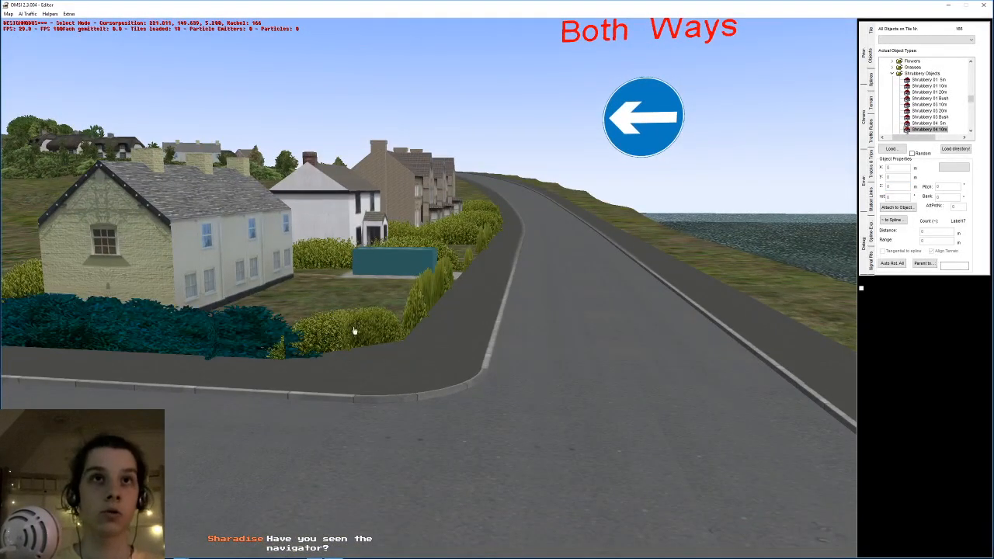
{"action": "key", "text": "ctrl+s"}
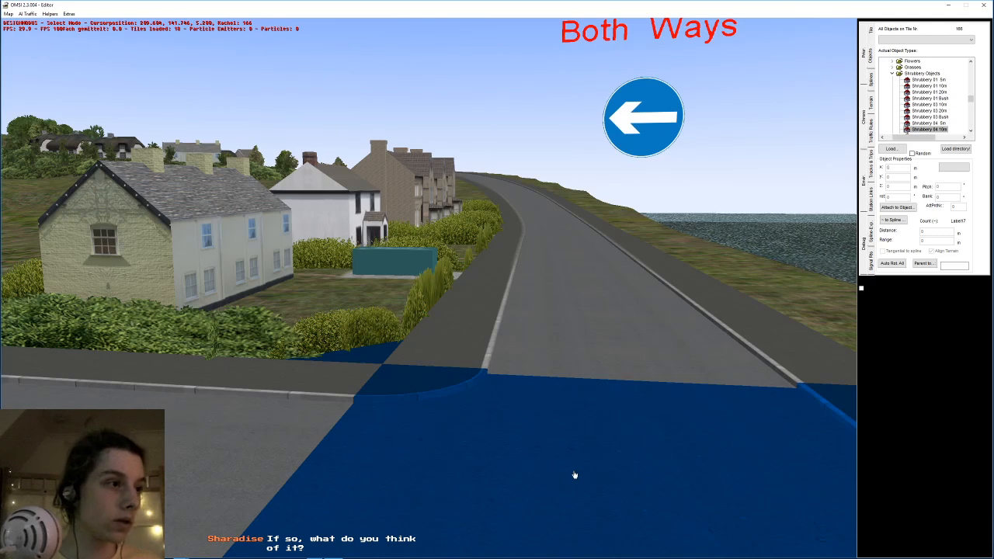
- Inspect the garden hedges along the main road from the junction to the far end of the terraced houses
{"action": "scroll", "coordinate": [464, 293], "scroll_direction": "down", "scroll_amount": 4}
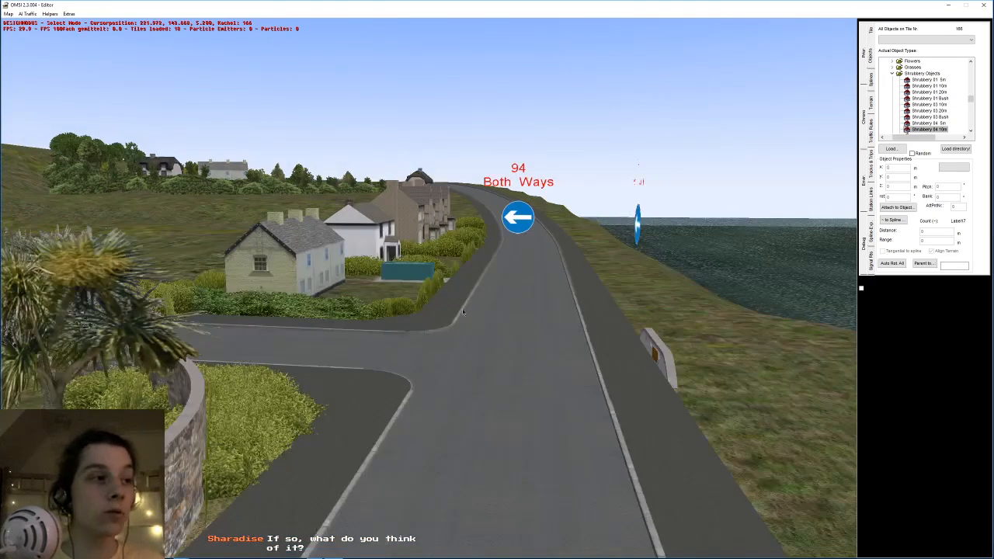
{"action": "middle_click_drag", "start_coordinate": [464, 292], "coordinate": [458, 320]}
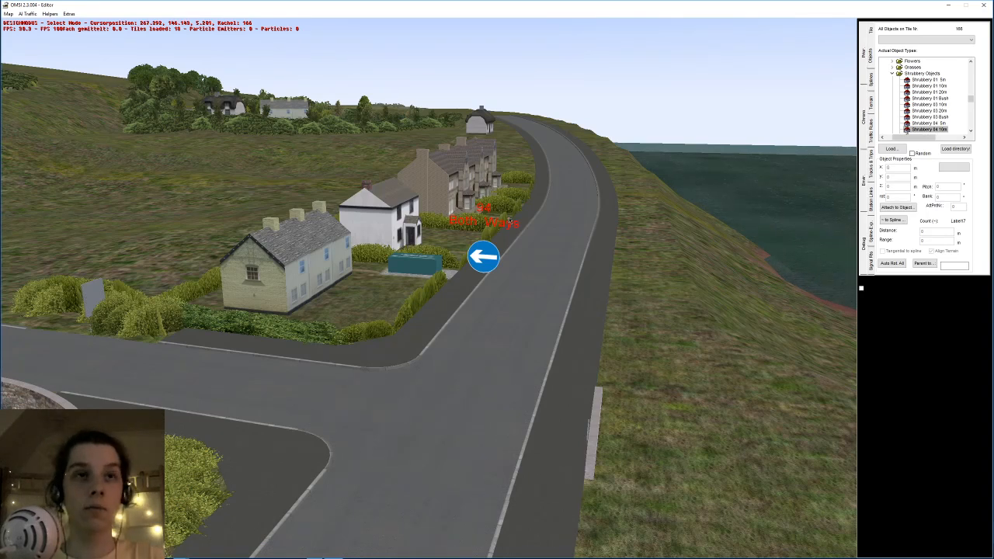
{"action": "scroll", "coordinate": [448, 261], "scroll_direction": "up", "scroll_amount": 3}
{"action": "scroll", "coordinate": [448, 261], "scroll_direction": "up", "scroll_amount": 3}
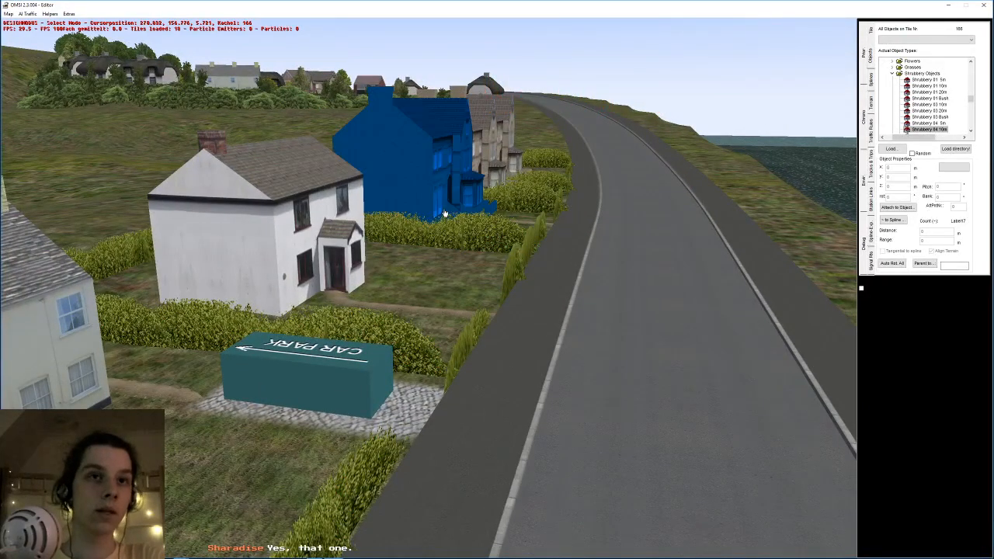
{"action": "scroll", "coordinate": [505, 249], "scroll_direction": "up", "scroll_amount": 3}
{"action": "scroll", "coordinate": [489, 239], "scroll_direction": "up", "scroll_amount": 5}
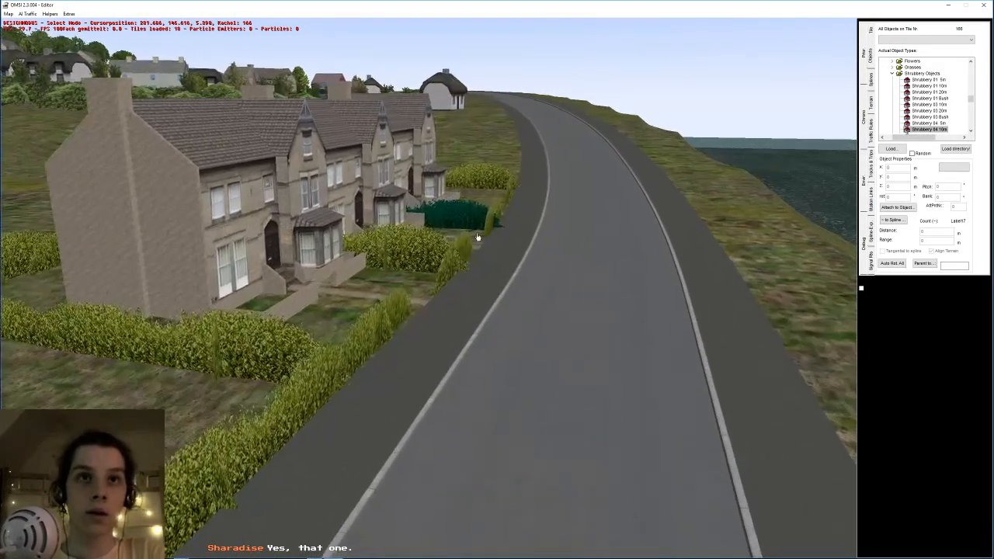
{"action": "left_click", "coordinate": [456, 239]}
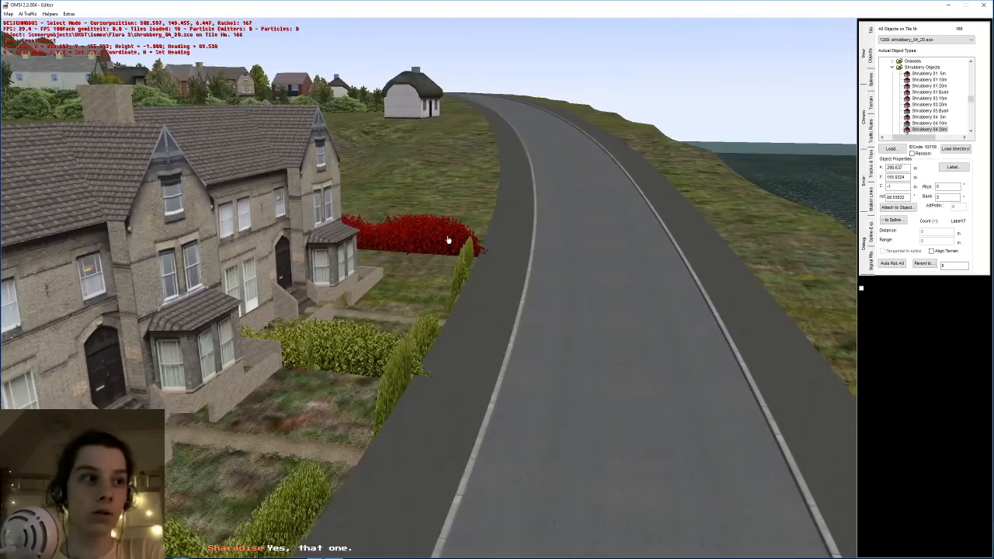
{"action": "scroll", "coordinate": [439, 236], "scroll_direction": "up", "scroll_amount": 3}
{"action": "middle_click_drag", "start_coordinate": [440, 236], "coordinate": [557, 316]}
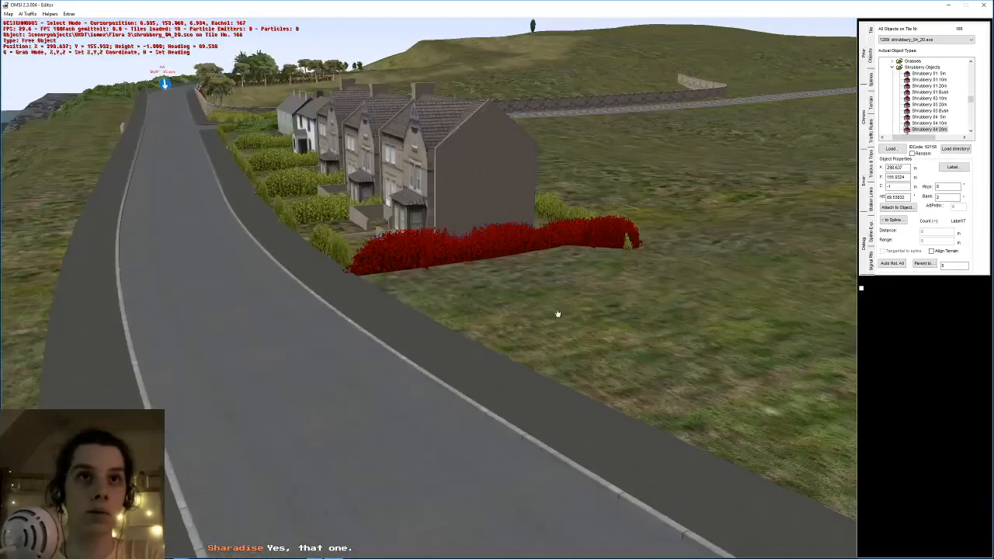
{"action": "left_click", "coordinate": [557, 316]}
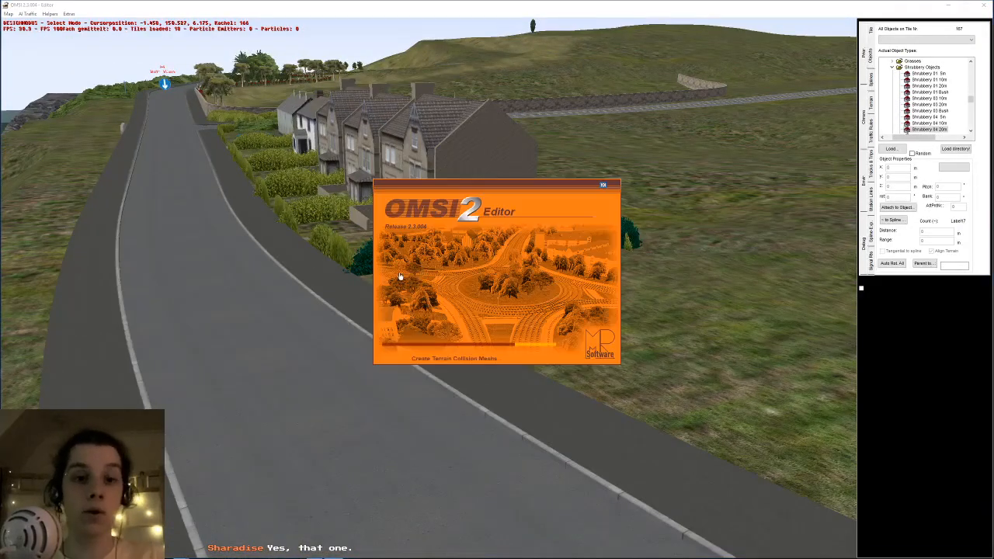
- Examine the hedge line from beyond the terraced houses back along the road toward the junction
{"action": "scroll", "coordinate": [401, 275], "scroll_direction": "up", "scroll_amount": 2}
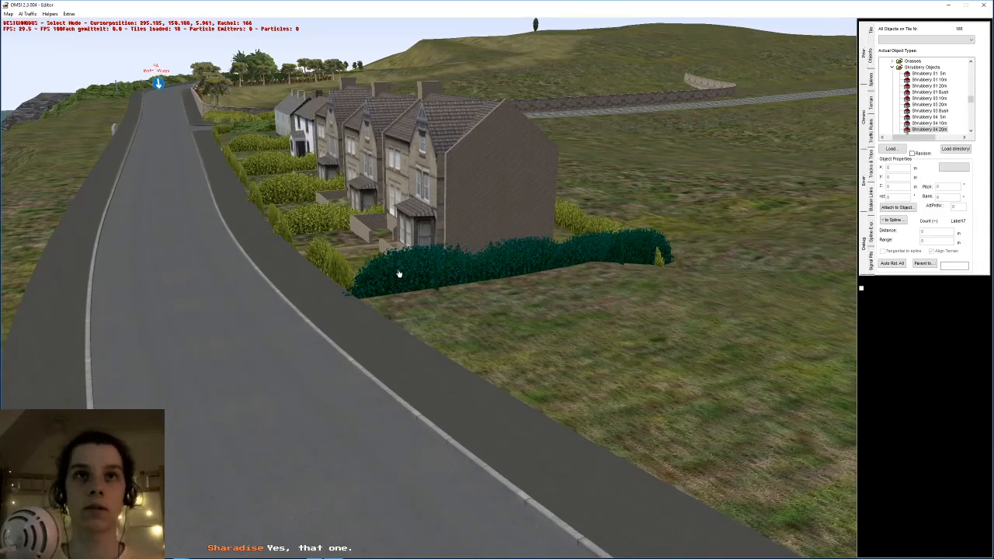
{"action": "scroll", "coordinate": [390, 231], "scroll_direction": "down", "scroll_amount": 2}
{"action": "middle_click_drag", "start_coordinate": [366, 263], "coordinate": [366, 285]}
{"action": "scroll", "coordinate": [405, 254], "scroll_direction": "up", "scroll_amount": 2}
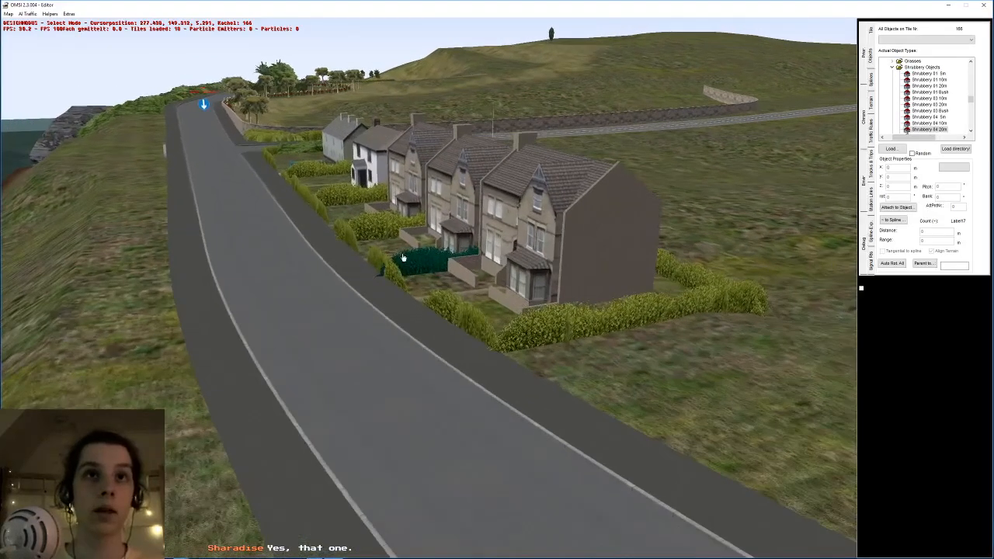
{"action": "key", "text": "Up"}
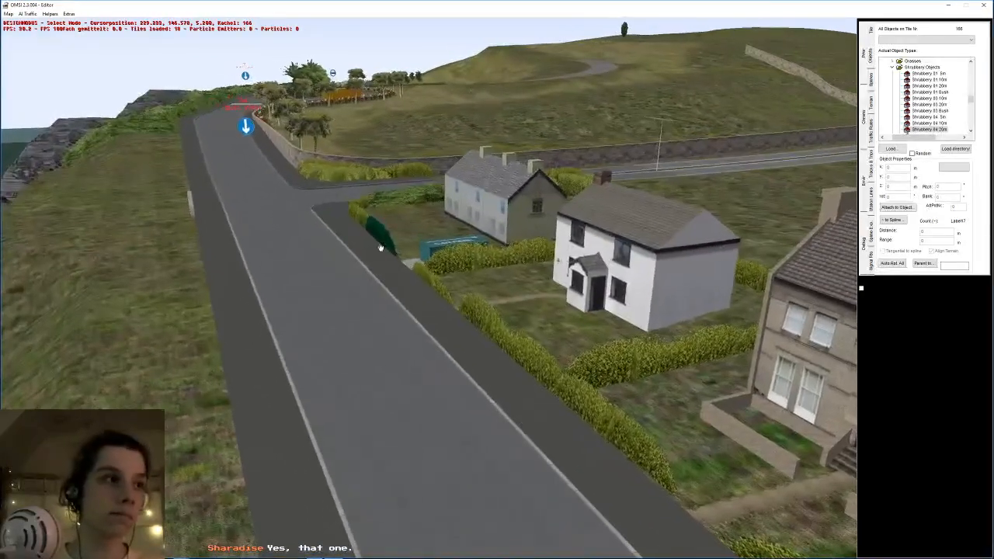
{"action": "key", "text": "Up"}
{"action": "middle_click_drag", "start_coordinate": [402, 253], "coordinate": [451, 289]}
{"action": "key", "text": "Up"}
- Check the hedges around the long cottage's corner garden from the junction and the approaching road
{"action": "middle_click_drag", "start_coordinate": [262, 312], "coordinate": [268, 298]}
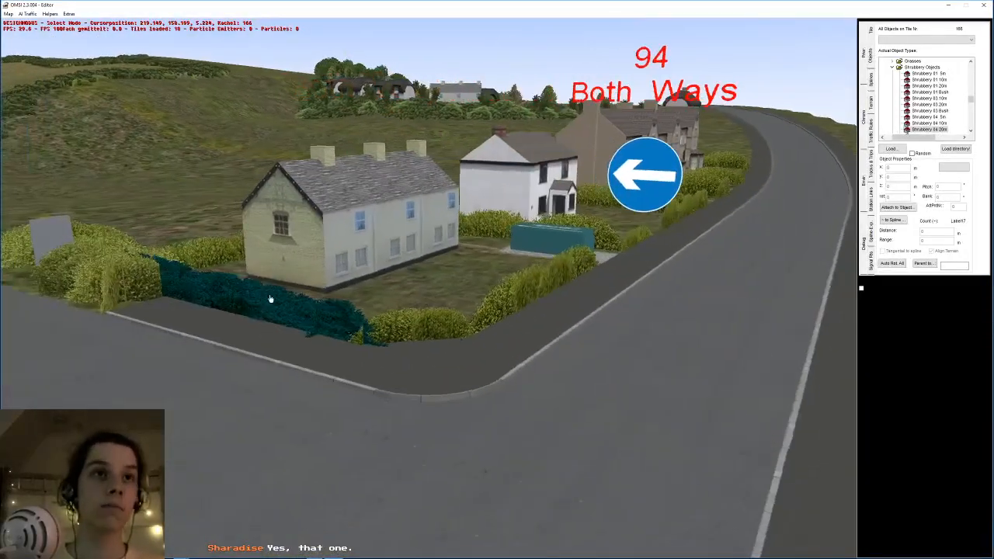
{"action": "key", "text": "Up"}
{"action": "mouse_move", "coordinate": [415, 256]}
{"action": "middle_mouse_down"}
{"action": "mouse_move", "coordinate": [459, 255]}
{"action": "mouse_move", "coordinate": [416, 251]}
{"action": "middle_mouse_up"}
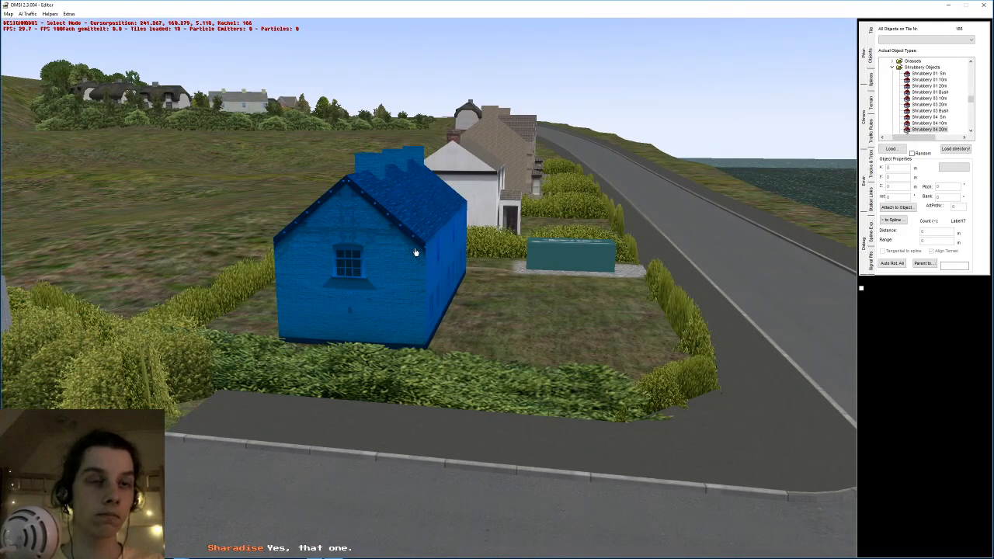
{"action": "scroll", "coordinate": [475, 261], "scroll_direction": "down", "scroll_amount": 3}
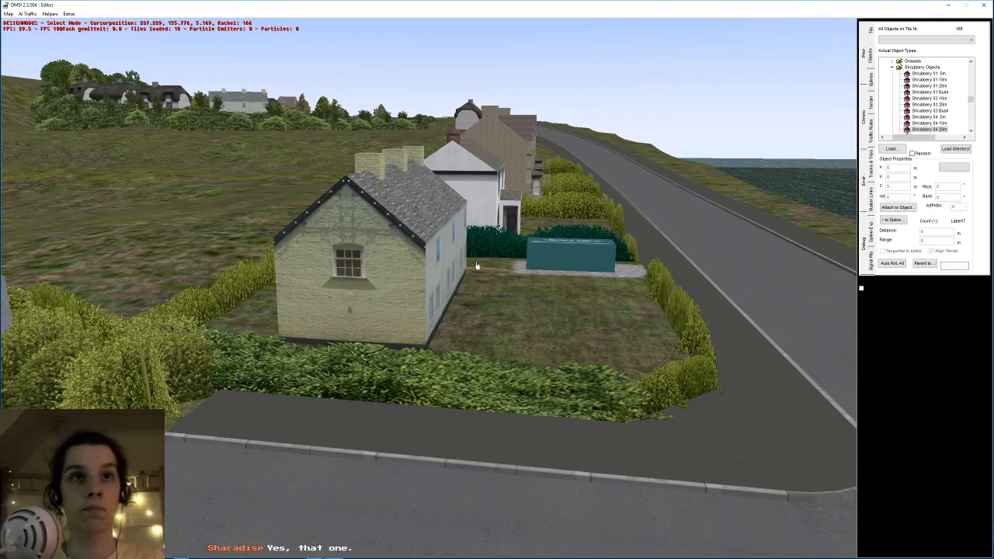
{"action": "middle_click_drag", "start_coordinate": [476, 260], "coordinate": [503, 404]}
{"action": "scroll", "coordinate": [509, 388], "scroll_direction": "down", "scroll_amount": 3}
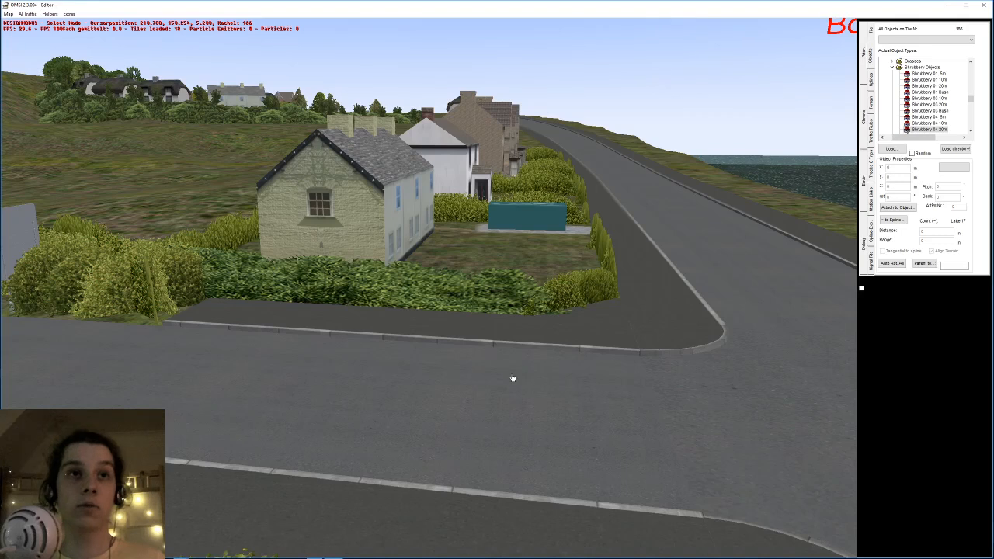
{"action": "left_click", "coordinate": [362, 306]}
{"action": "middle_click_drag", "start_coordinate": [362, 306], "coordinate": [435, 264]}
{"action": "left_click", "coordinate": [377, 211]}
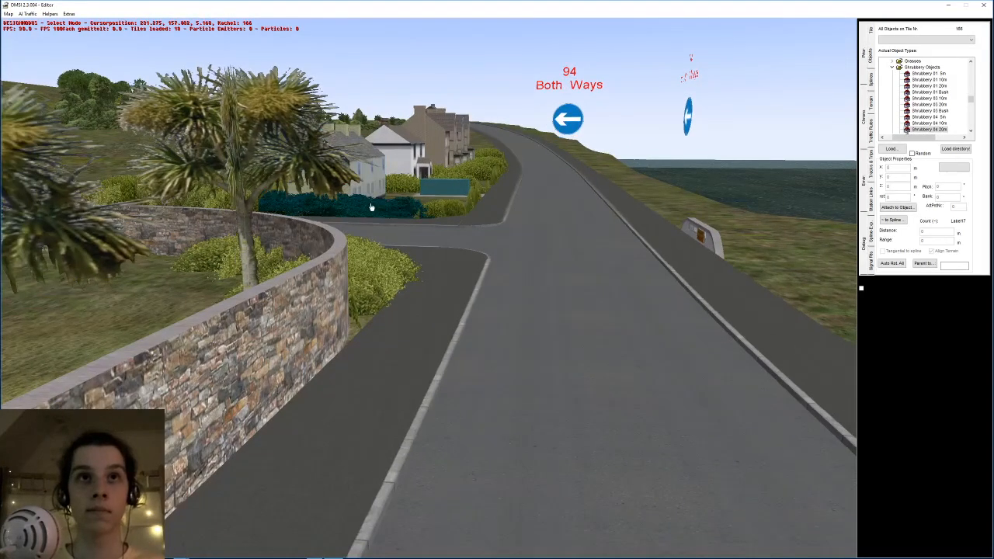
- Place Shrubbery 03 20m hedges at height -1 m and 270° rotation along the side boundaries of the white house's garden
{"action": "middle_click_drag", "start_coordinate": [386, 214], "coordinate": [356, 338]}
{"action": "mouse_move", "coordinate": [356, 338]}
{"action": "left_mouse_down"}
{"action": "mouse_move", "coordinate": [329, 356]}
{"action": "mouse_move", "coordinate": [373, 337]}
{"action": "left_mouse_up"}
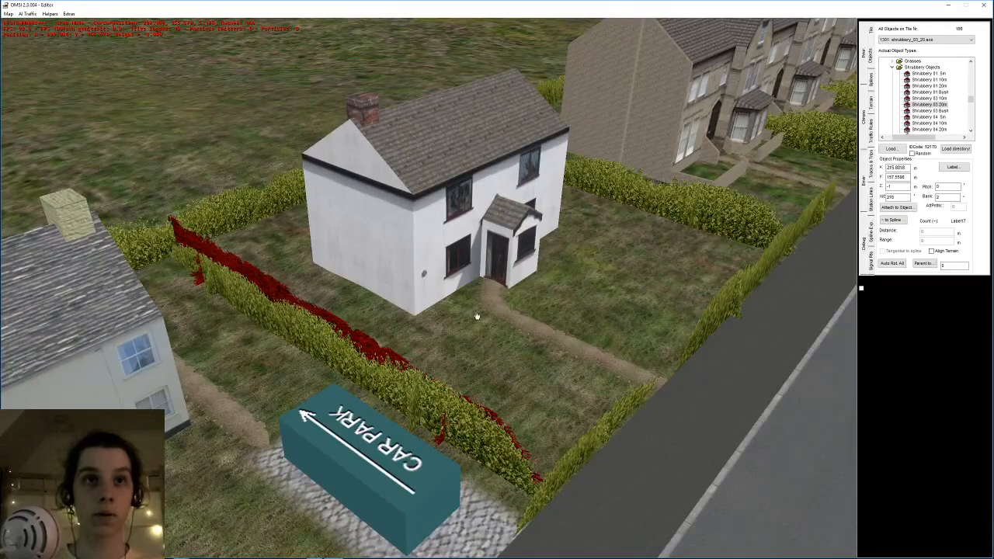
{"action": "left_click_drag", "start_coordinate": [536, 310], "coordinate": [591, 197]}
- Add Shrubbery 03 20m hedges at 270° rotation along the dividers between the terraced houses' front gardens
{"action": "middle_click_drag", "start_coordinate": [604, 195], "coordinate": [498, 261]}
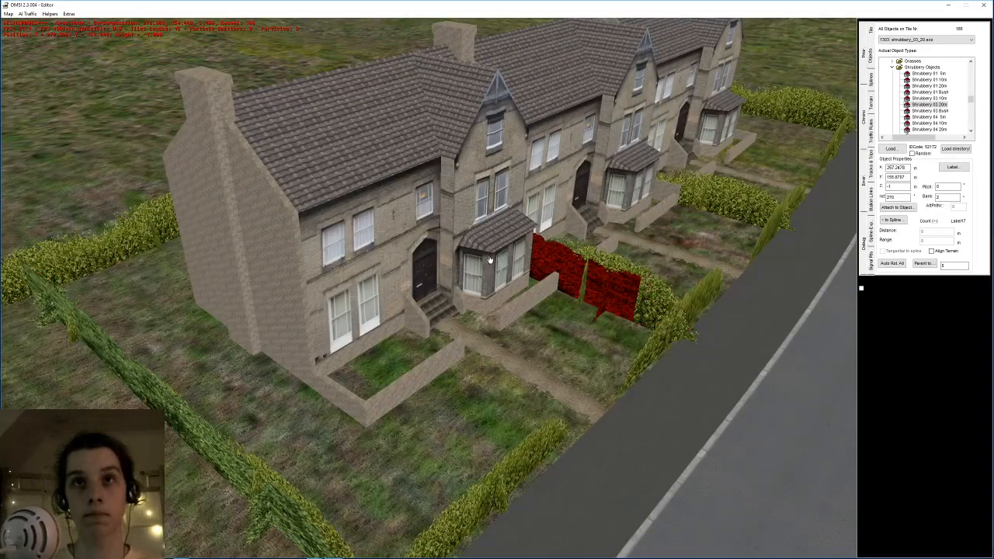
{"action": "left_click", "coordinate": [572, 266]}
{"action": "middle_click_drag", "start_coordinate": [572, 267], "coordinate": [401, 282]}
{"action": "left_click", "coordinate": [488, 286]}
{"action": "left_click", "coordinate": [397, 294]}
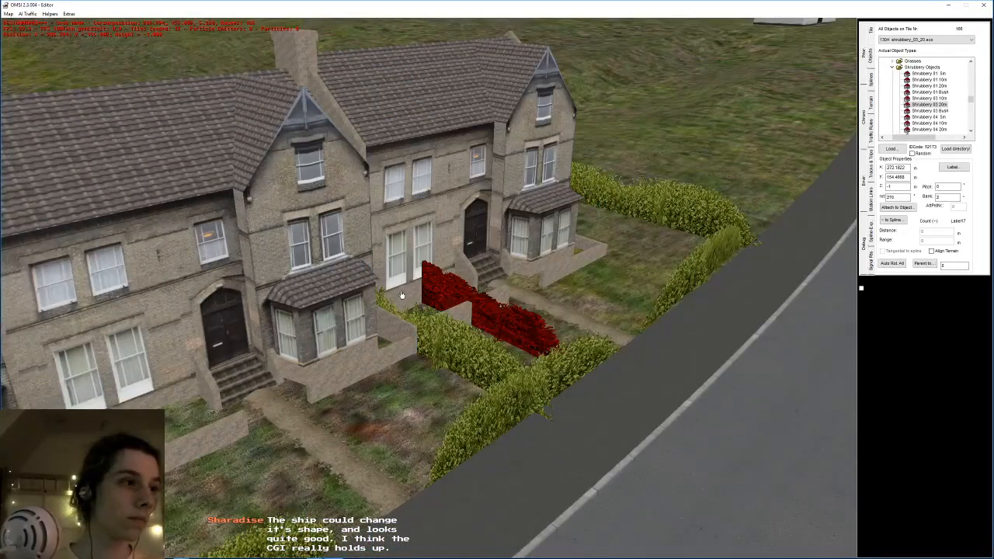
{"action": "left_click_drag", "start_coordinate": [396, 290], "coordinate": [403, 290]}
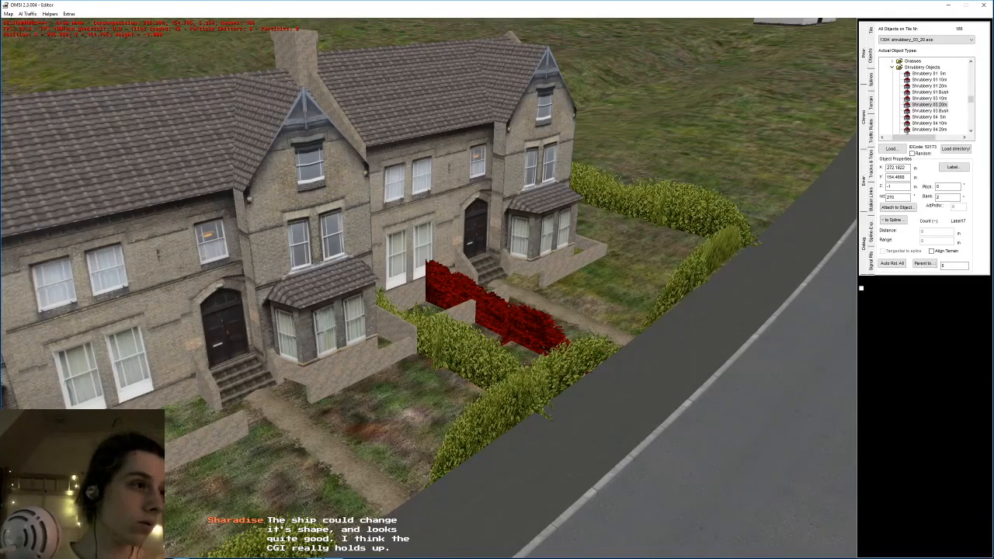
{"action": "left_click_drag", "start_coordinate": [403, 290], "coordinate": [344, 313]}
- Add another Shrubbery 03 20m hedge along the outer side boundary of the terrace's end garden
{"action": "right_click_drag", "start_coordinate": [586, 267], "coordinate": [435, 217]}
{"action": "left_click", "coordinate": [434, 216]}
{"action": "key", "text": "Escape"}
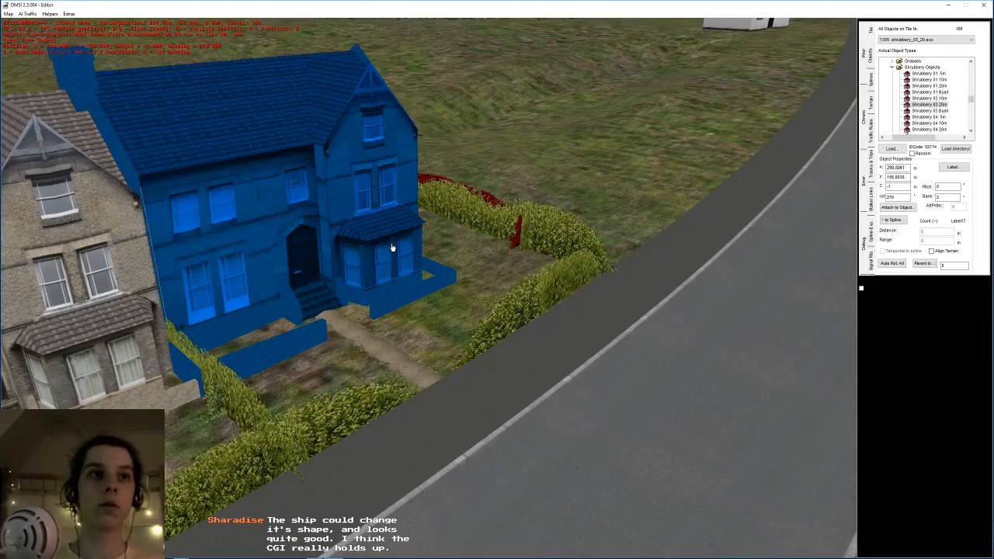
- Add a Shrubbery 03 20m hedge behind the terrace's end house, rotated to 0° along the rear boundary
{"action": "right_click_drag", "start_coordinate": [392, 248], "coordinate": [464, 225]}
{"action": "key", "text": "Insert"}
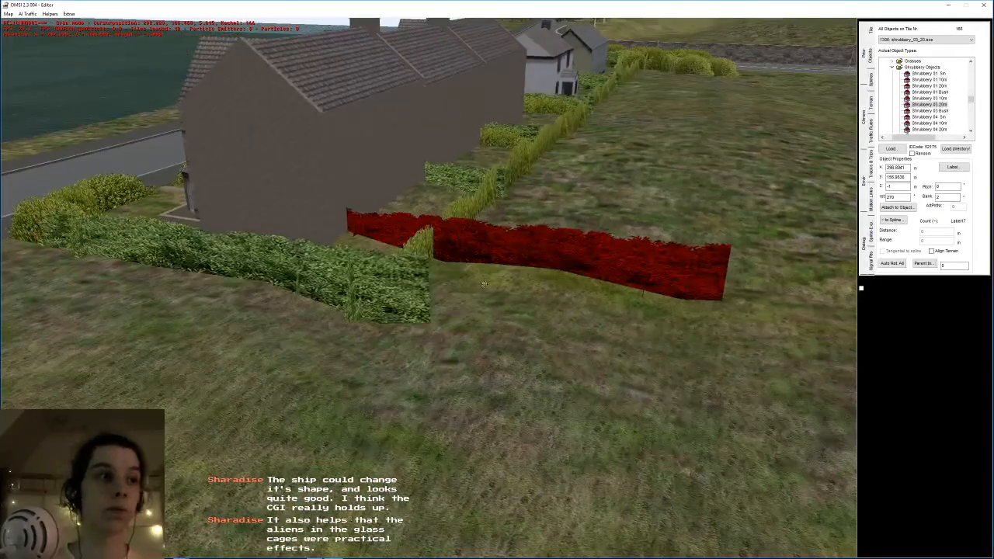
{"action": "left_click", "coordinate": [500, 247]}
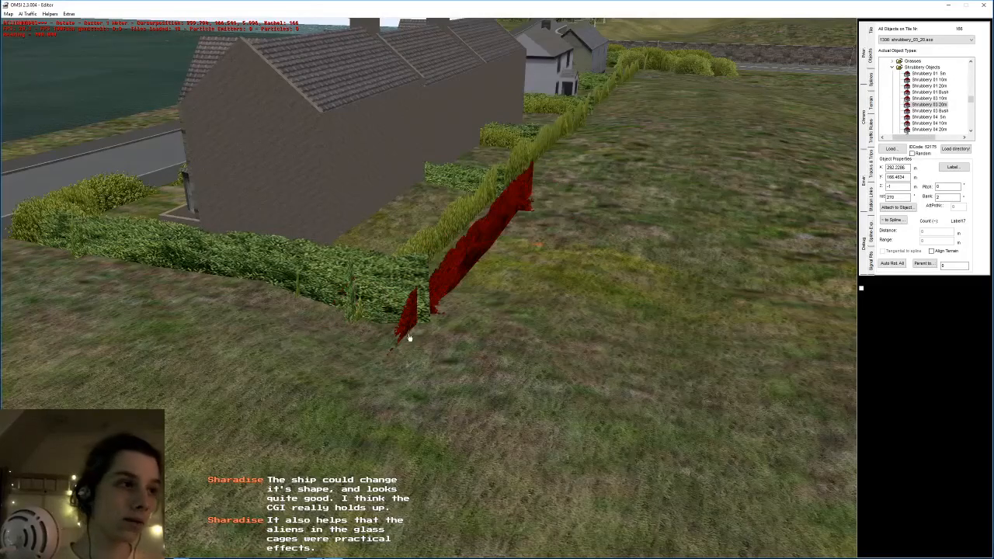
{"action": "left_click", "coordinate": [557, 200]}
- Set the new rear hedge's height to 0 m, fit it to the side hedge's corner and deselect it
{"action": "left_click", "coordinate": [316, 277]}
{"action": "key", "text": "Left"}
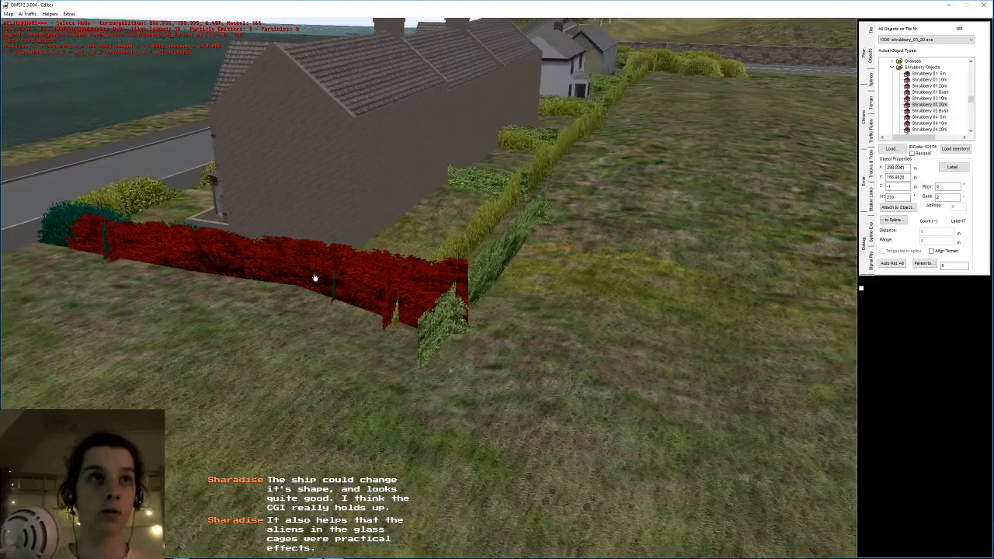
{"action": "double_click", "coordinate": [938, 187]}
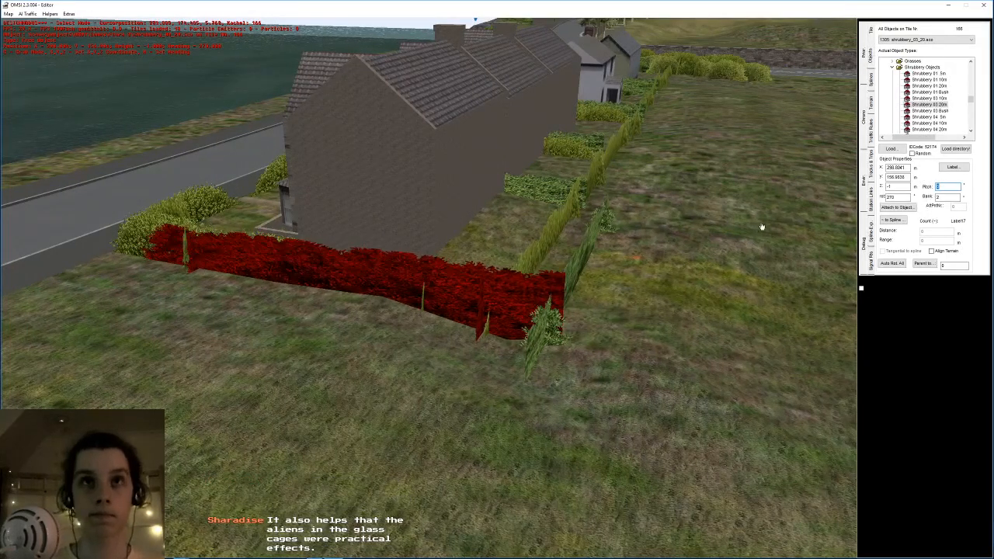
{"action": "left_click", "coordinate": [590, 241]}
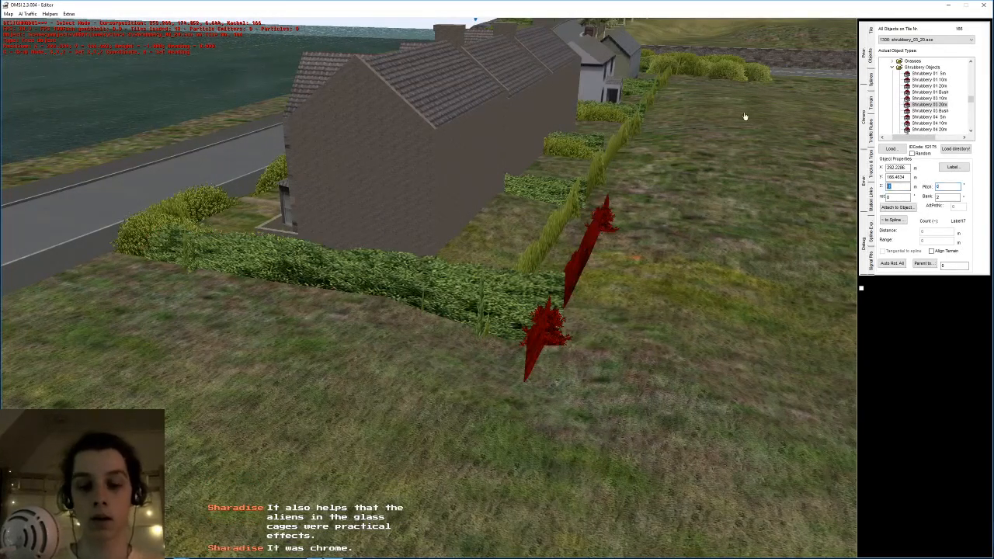
{"action": "middle_click_drag", "start_coordinate": [611, 209], "coordinate": [593, 212]}
{"action": "left_click_drag", "start_coordinate": [661, 278], "coordinate": [657, 289]}
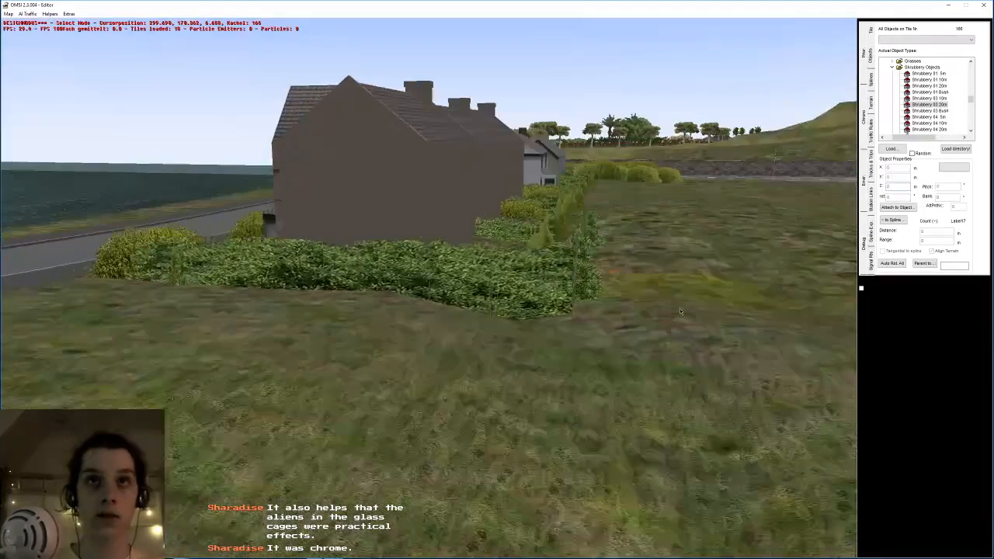
{"action": "right_click_drag", "start_coordinate": [680, 308], "coordinate": [643, 318]}
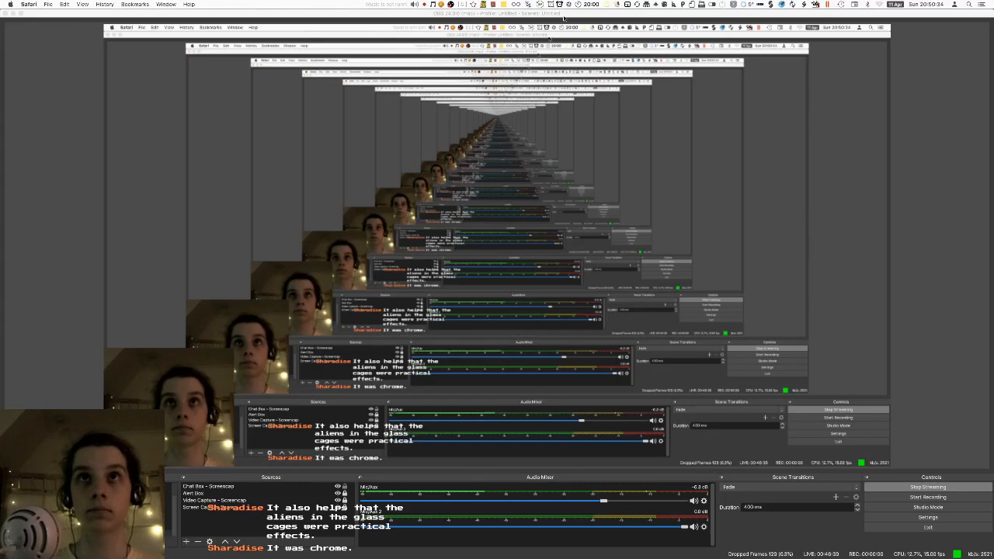
- Switch to Safari and search DuckDuckGo images for "navigator movie ship"
{"action": "key", "text": "super+n"}
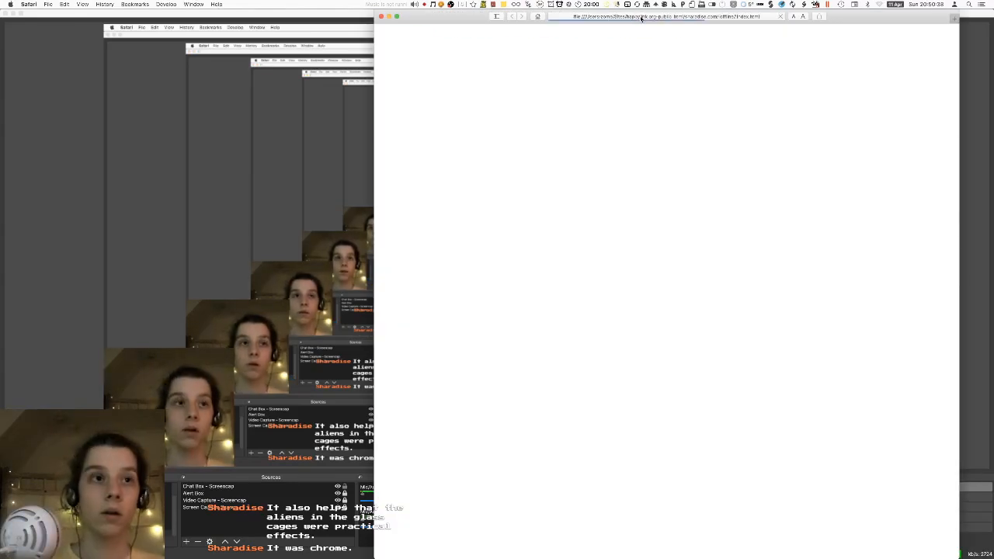
{"action": "left_click", "coordinate": [641, 17]}
{"action": "type", "text": "navigat"}
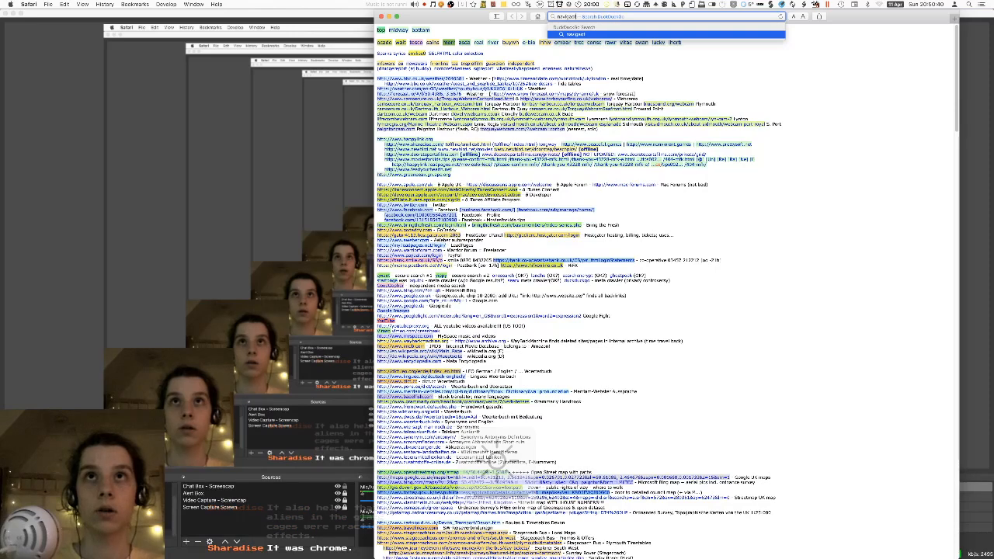
{"action": "key", "text": "Return"}
{"action": "type", "text": "or"}
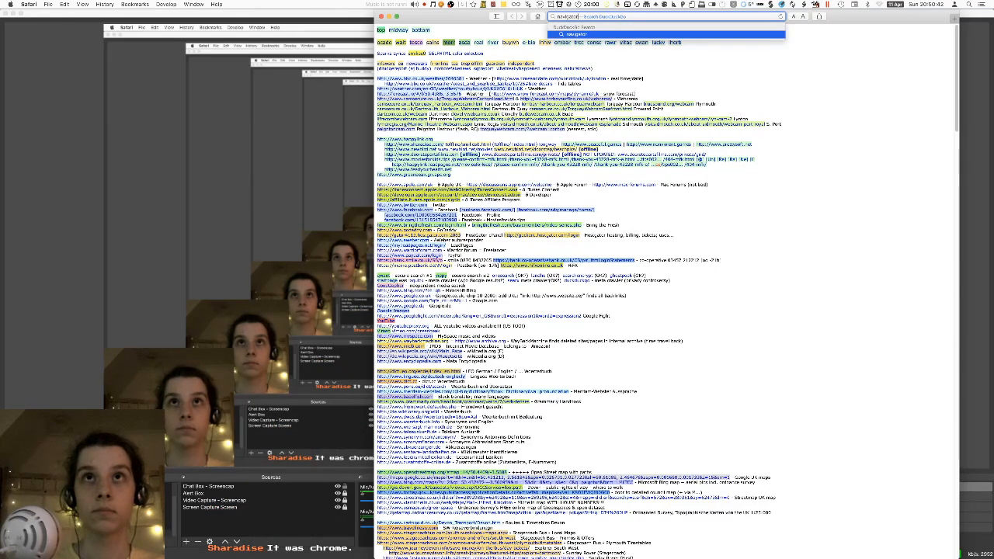
{"action": "type", "text": " movie sho"}
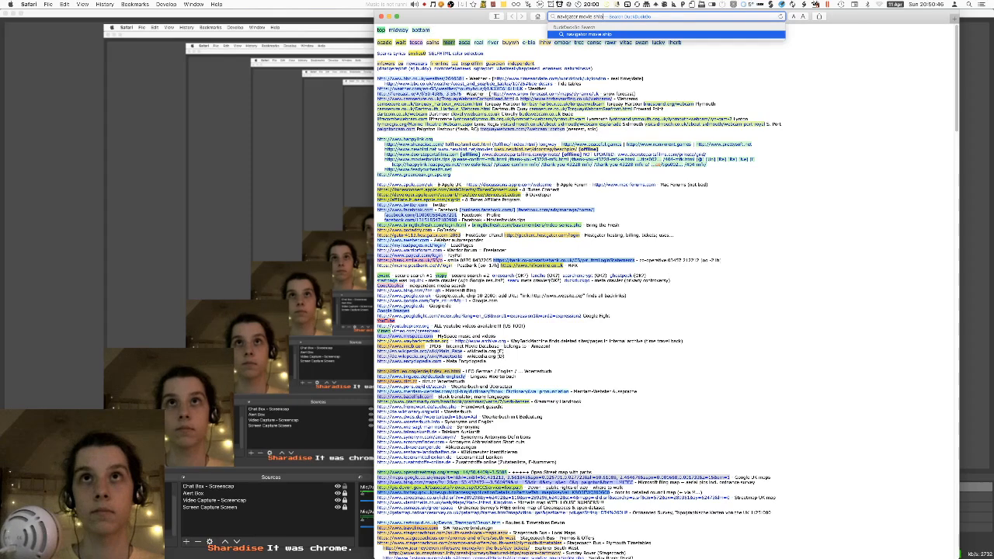
{"action": "key", "text": "Return"}
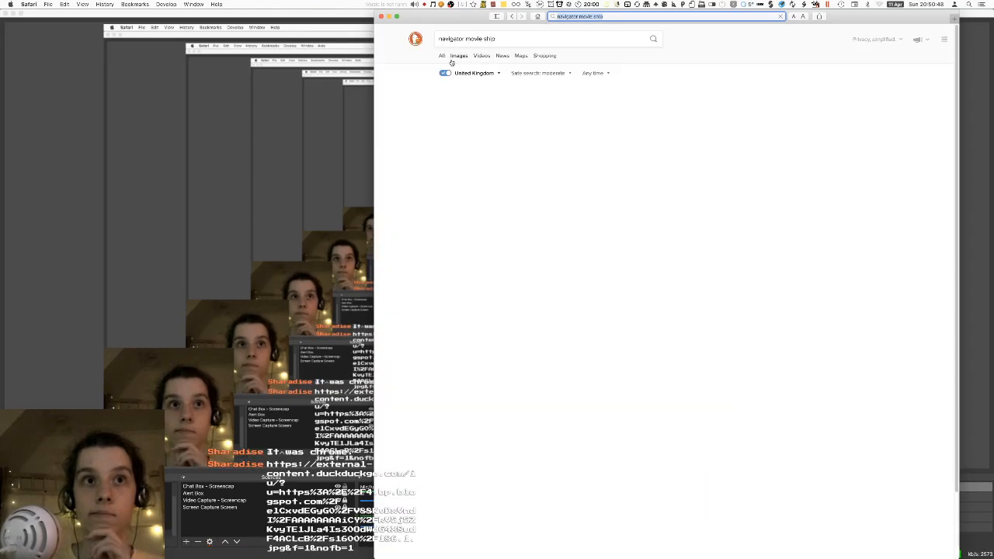
{"action": "left_click", "coordinate": [457, 55]}
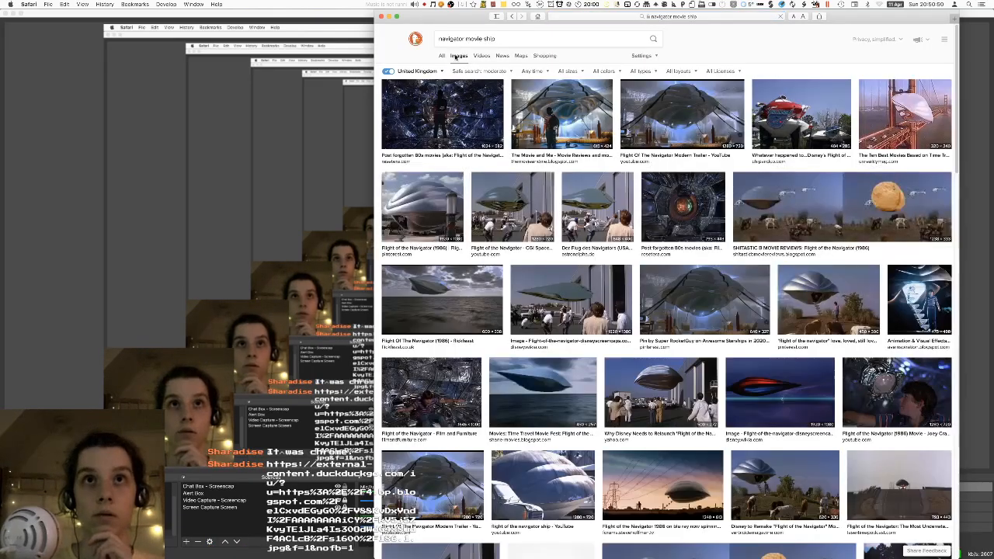
- Preview several Flight of the Navigator spaceship images, close the browser and return to the OMSI map editor
{"action": "left_click", "coordinate": [443, 183]}
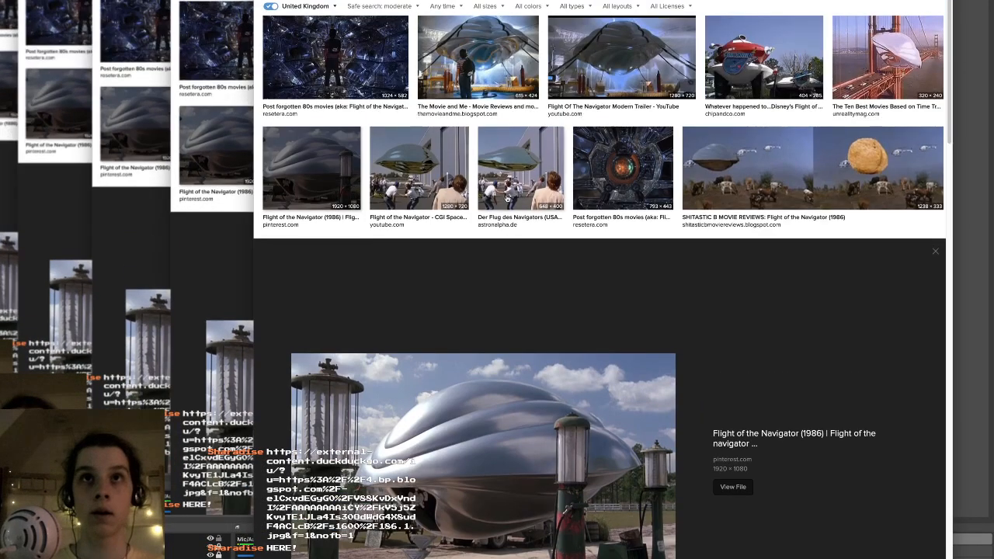
{"action": "left_click", "coordinate": [516, 66]}
{"action": "key", "text": "Left"}
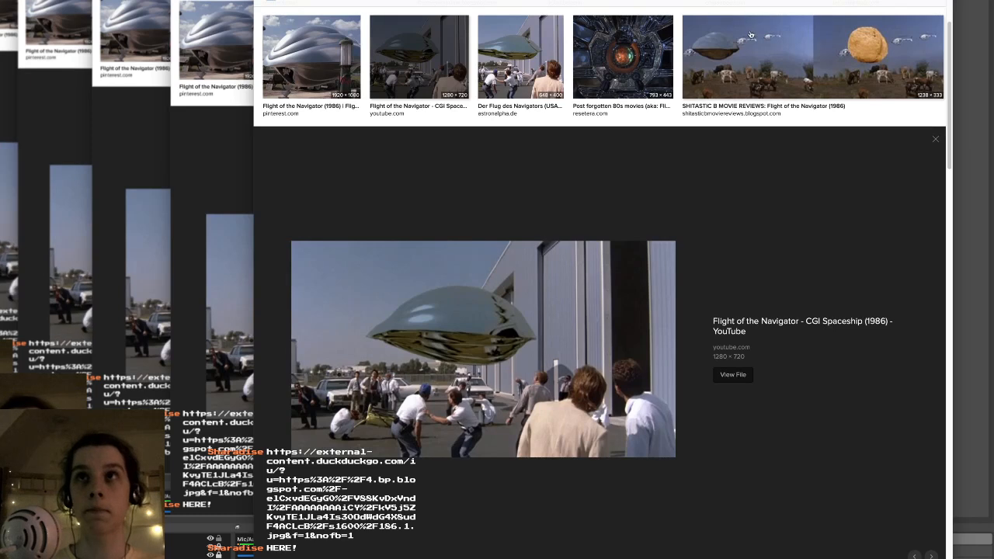
{"action": "left_click", "coordinate": [741, 49]}
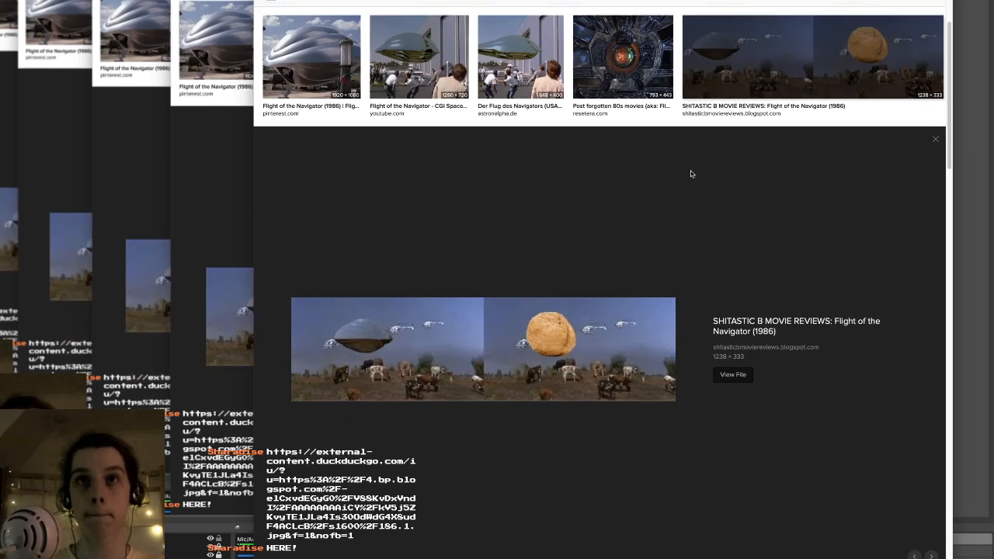
{"action": "key", "text": "Left"}
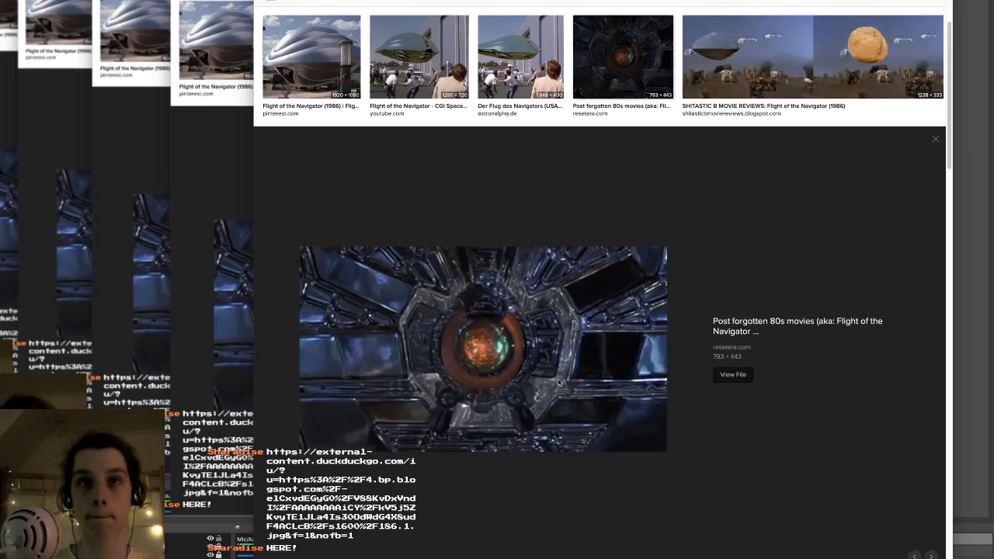
{"action": "scroll", "coordinate": [514, 307], "scroll_direction": "down", "scroll_amount": 3, "text": "ctrl"}
{"action": "key", "text": "super+q"}
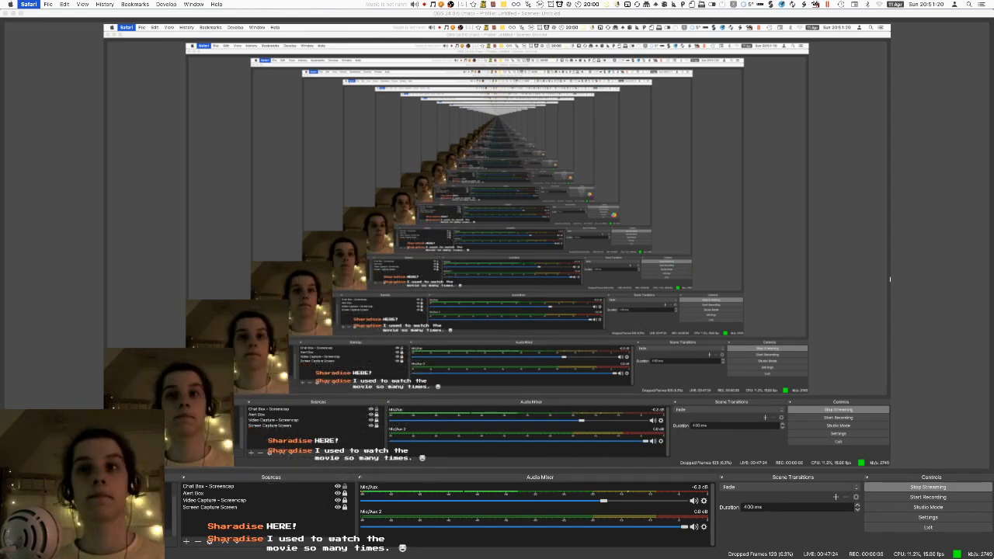
{"action": "left_click", "coordinate": [907, 536]}
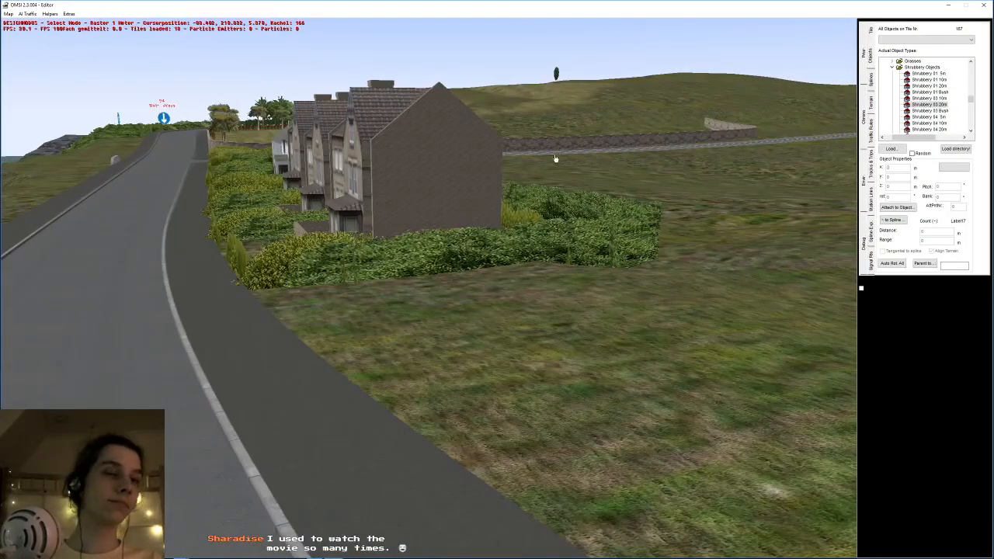
- Add another Shrubbery 03 20m hedge based on the terrace's rear hedge and bring it to the field behind the long cottage
{"action": "left_click", "coordinate": [521, 273]}
{"action": "left_click_drag", "start_coordinate": [506, 250], "coordinate": [339, 266]}
{"action": "mouse_move", "coordinate": [339, 266]}
{"action": "middle_mouse_down"}
{"action": "mouse_move", "coordinate": [315, 272]}
{"action": "mouse_move", "coordinate": [337, 275]}
{"action": "middle_mouse_up"}
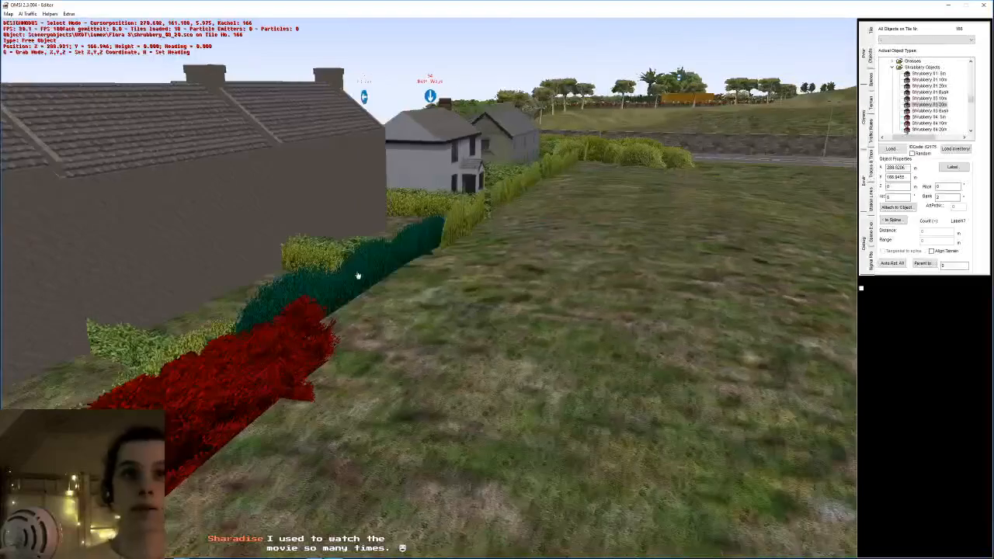
{"action": "left_click", "coordinate": [337, 274]}
{"action": "key", "text": "g"}
{"action": "key", "text": "Up"}
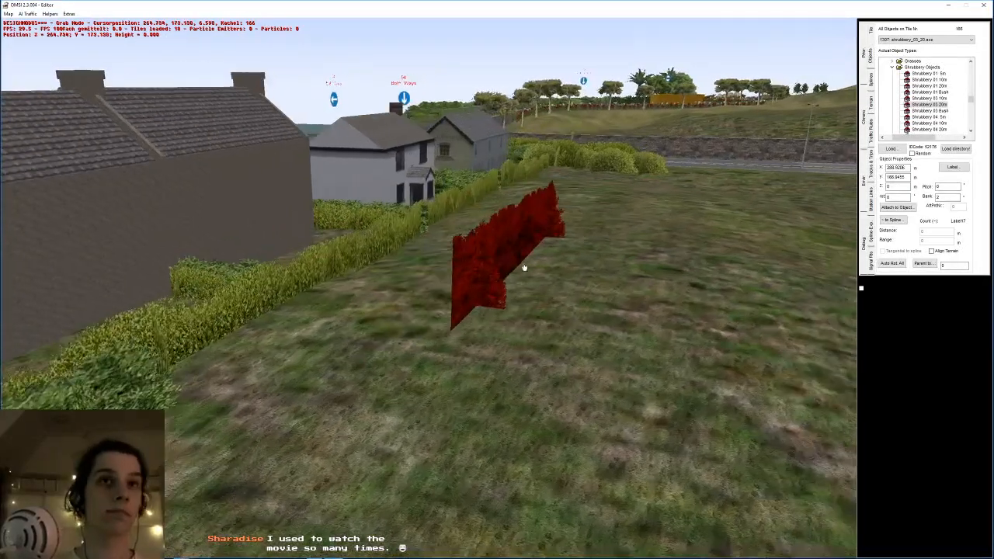
{"action": "middle_click_drag", "start_coordinate": [441, 244], "coordinate": [574, 233]}
- Rotate the new hedge to 90°, place it beside the bushes near the 30 sign and set its height to -1 m
{"action": "key", "text": "r"}
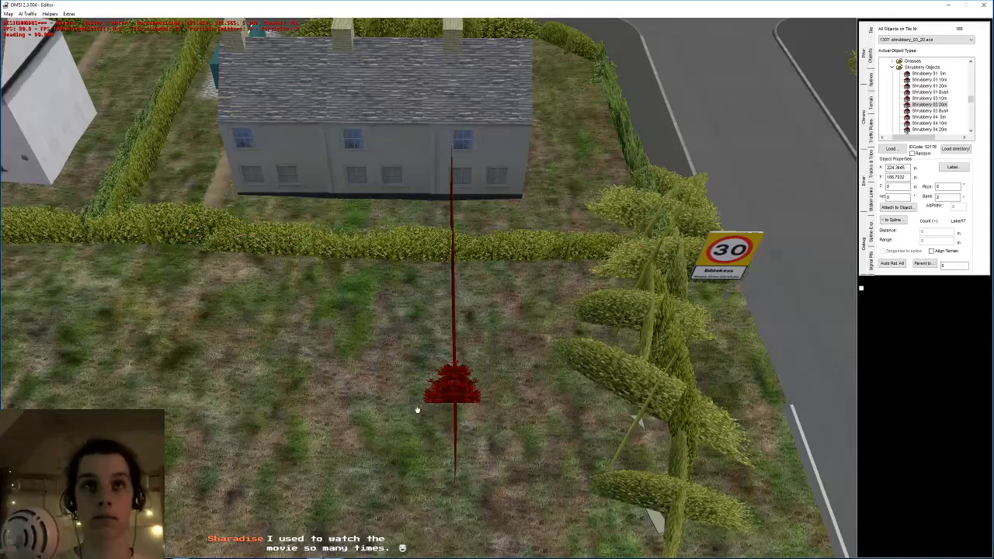
{"action": "middle_click_drag", "start_coordinate": [531, 407], "coordinate": [466, 342]}
{"action": "key", "text": "g"}
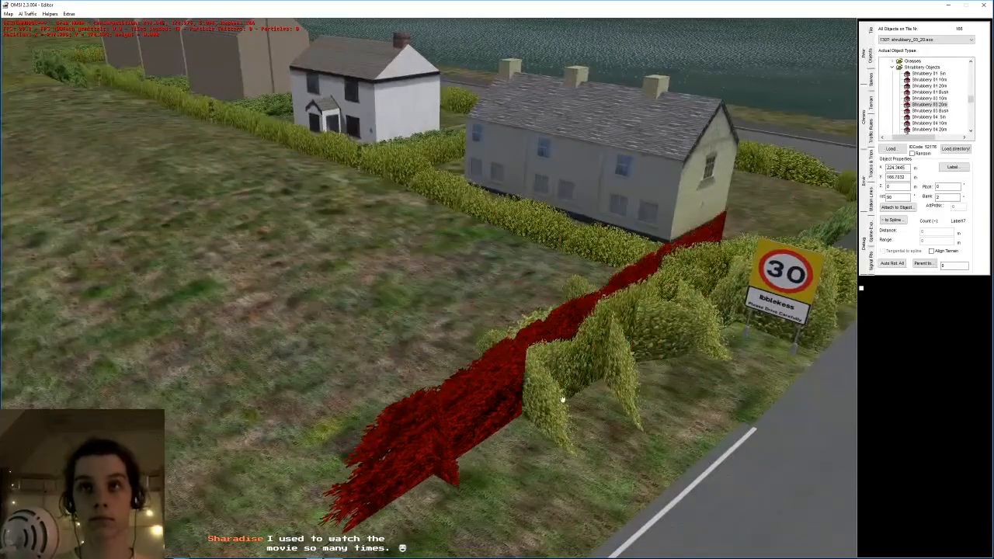
{"action": "left_click", "coordinate": [648, 104]}
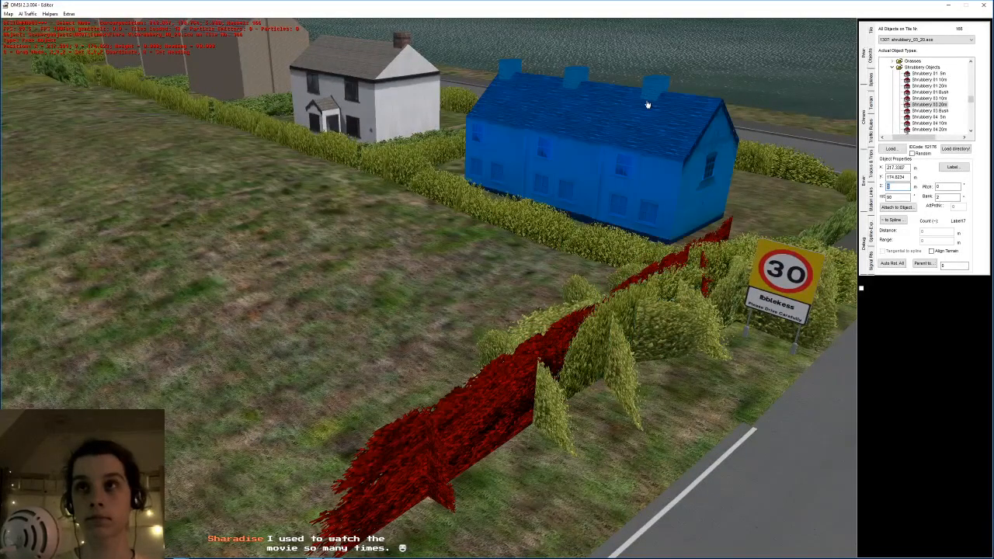
{"action": "type", "text": "-1"}
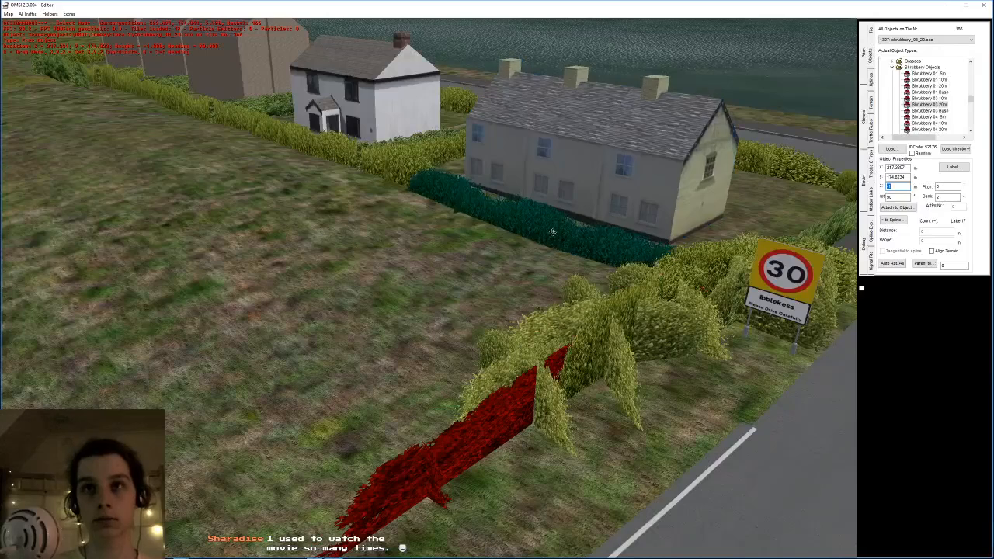
{"action": "middle_click_drag", "start_coordinate": [540, 183], "coordinate": [382, 414]}
{"action": "left_click", "coordinate": [381, 415]}
{"action": "right_click_drag", "start_coordinate": [381, 415], "coordinate": [529, 333]}
{"action": "left_click", "coordinate": [570, 285]}
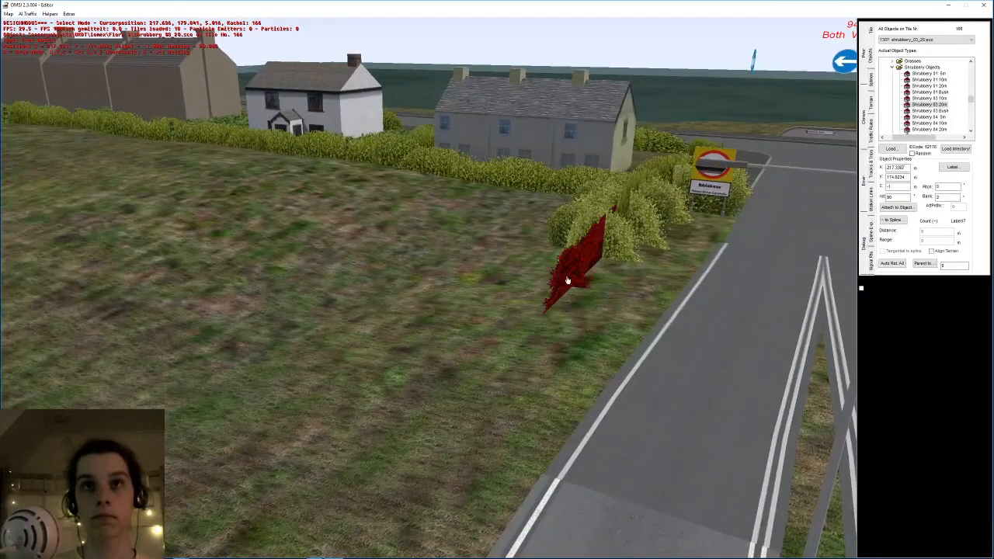
- Add a Shrubbery 03 20m hedge rotated to about 111° on the field side of the bushes near the 30 sign
{"action": "key", "text": "n"}
{"action": "left_click", "coordinate": [500, 319]}
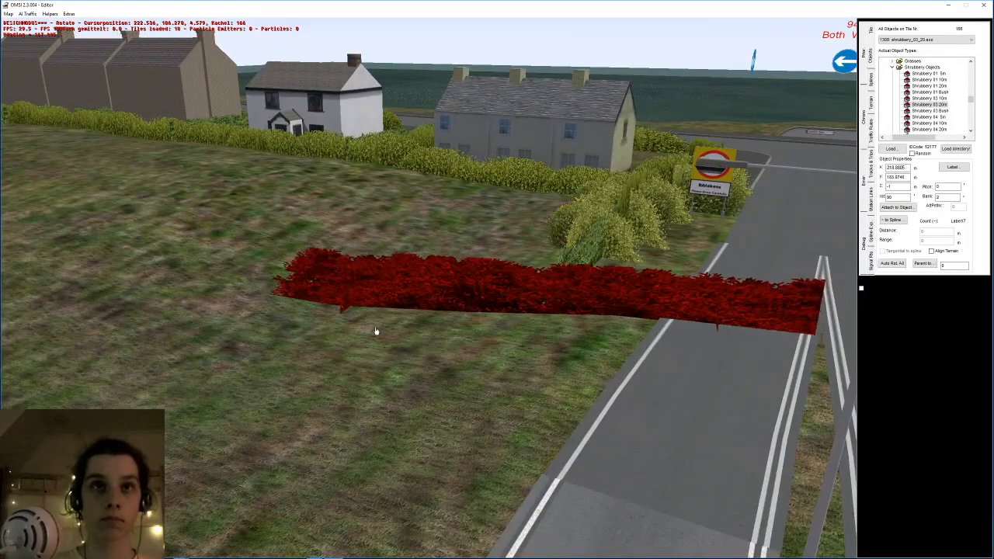
{"action": "left_click", "coordinate": [391, 382]}
{"action": "key", "text": "g"}
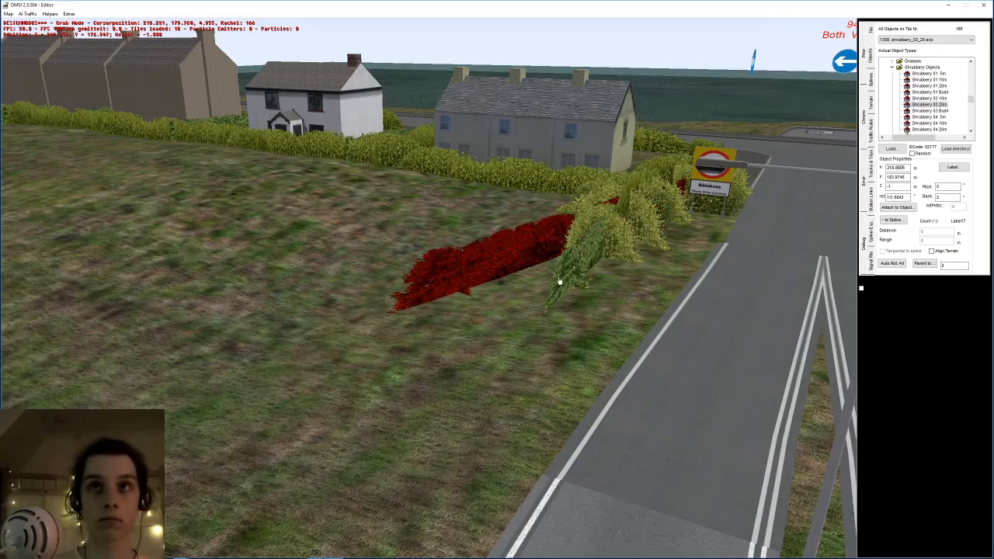
{"action": "left_click", "coordinate": [573, 269]}
- Add another Shrubbery 03 20m hedge rotated to about 101° and place it between the existing hedges beside the bushes near the 30 sign
{"action": "key", "text": "n"}
{"action": "key", "text": "r"}
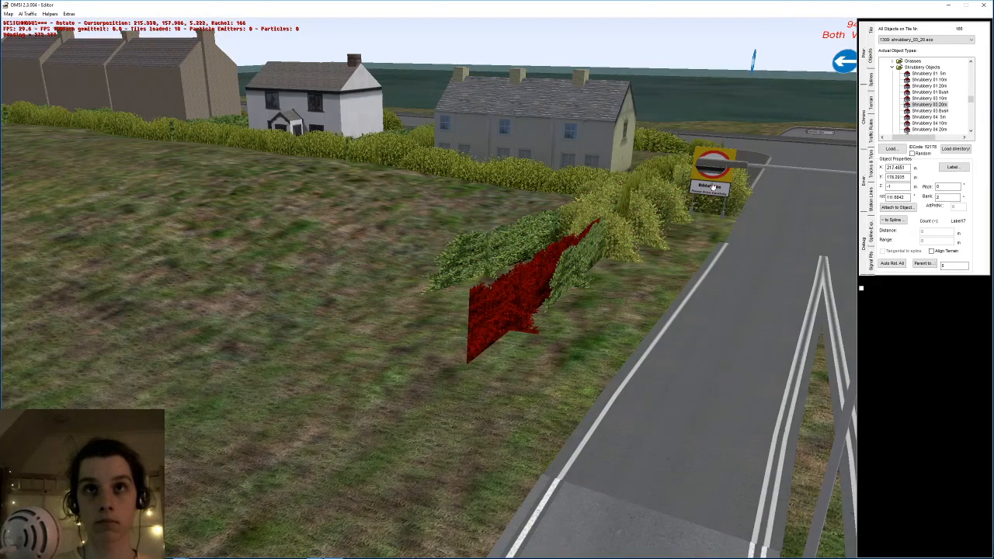
{"action": "key", "text": "g"}
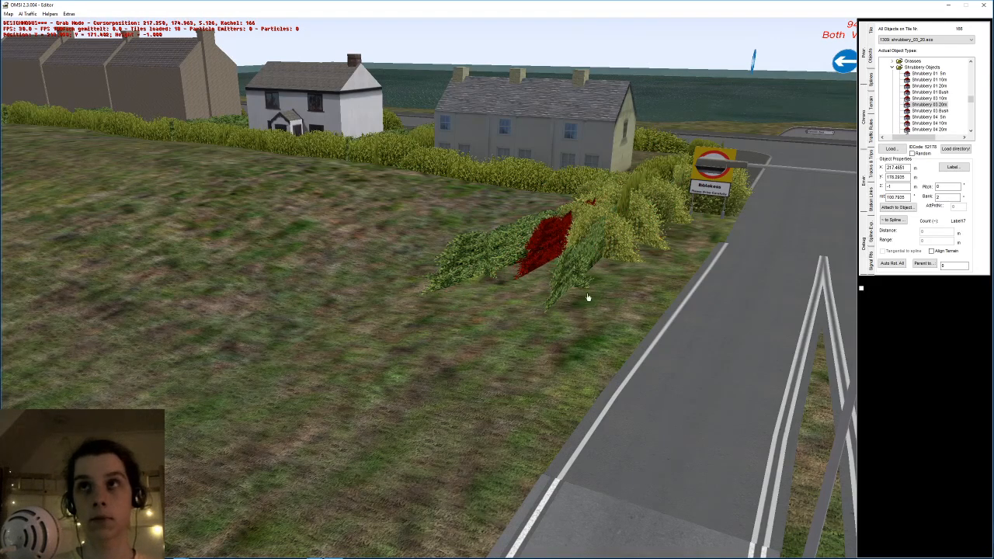
{"action": "key", "text": "Delete"}
{"action": "middle_click_drag", "start_coordinate": [567, 244], "coordinate": [380, 321]}
- Try a Shrubbery 04 Bush at the outer end of the hedges near the 30 sign
{"action": "left_click", "coordinate": [453, 337]}
{"action": "key", "text": "g"}
{"action": "left_click", "coordinate": [362, 388]}
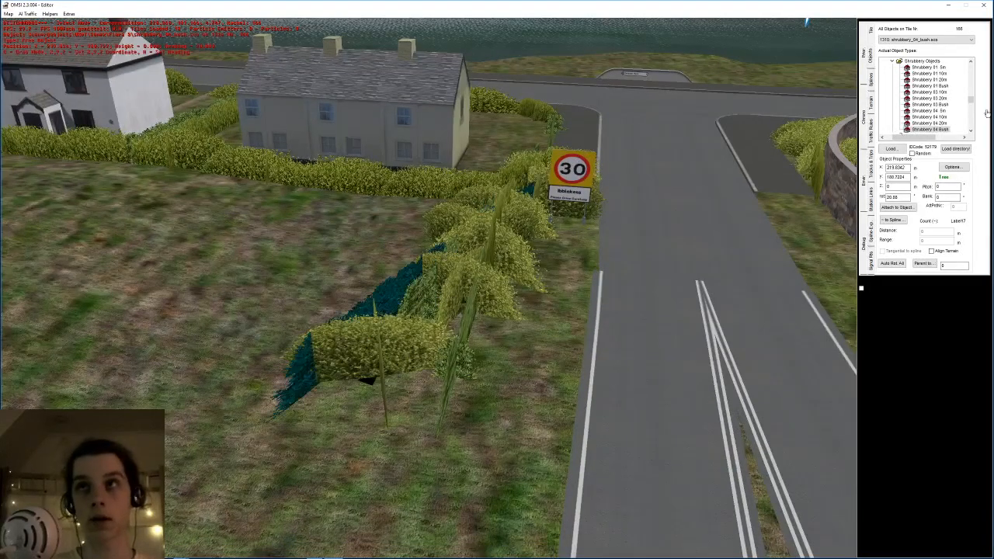
- Add a Shrubbery 04 10m hedge rotated to about 291° on the field side of the roadside bushes and set its height to -0.5 m
{"action": "left_click", "coordinate": [940, 119]}
{"action": "left_click", "coordinate": [411, 381]}
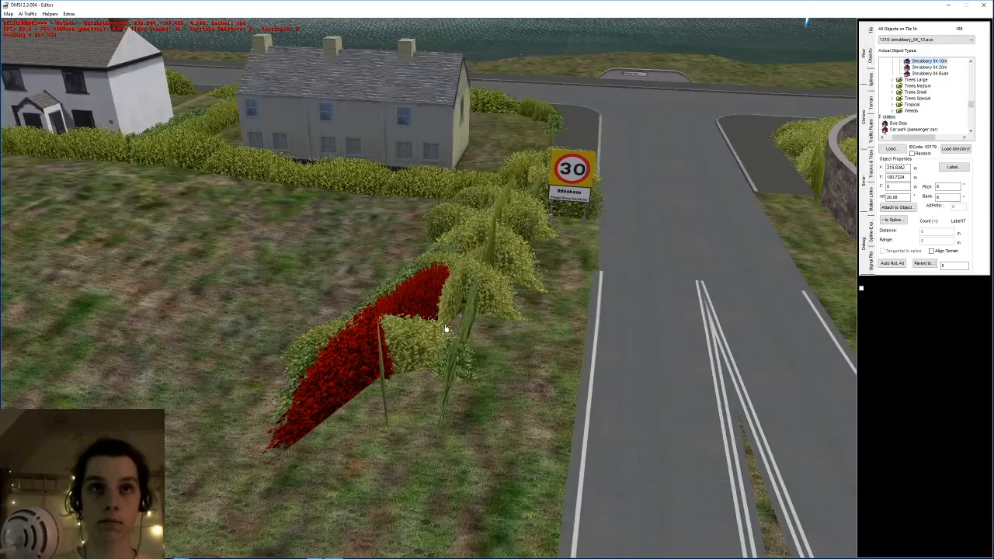
{"action": "left_click", "coordinate": [411, 315]}
{"action": "left_click", "coordinate": [389, 362]}
{"action": "key", "text": "g"}
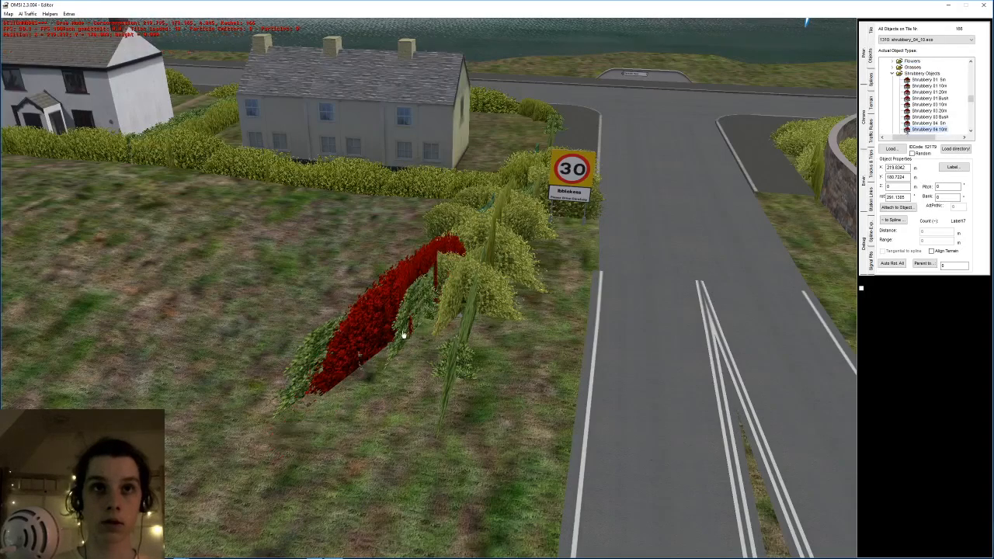
{"action": "left_click", "coordinate": [414, 333]}
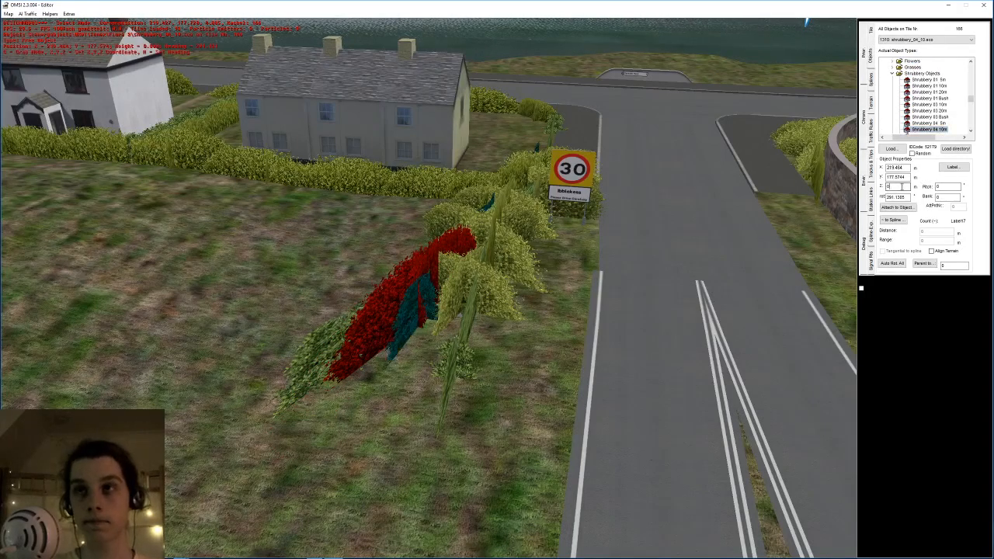
{"action": "key", "text": "g"}
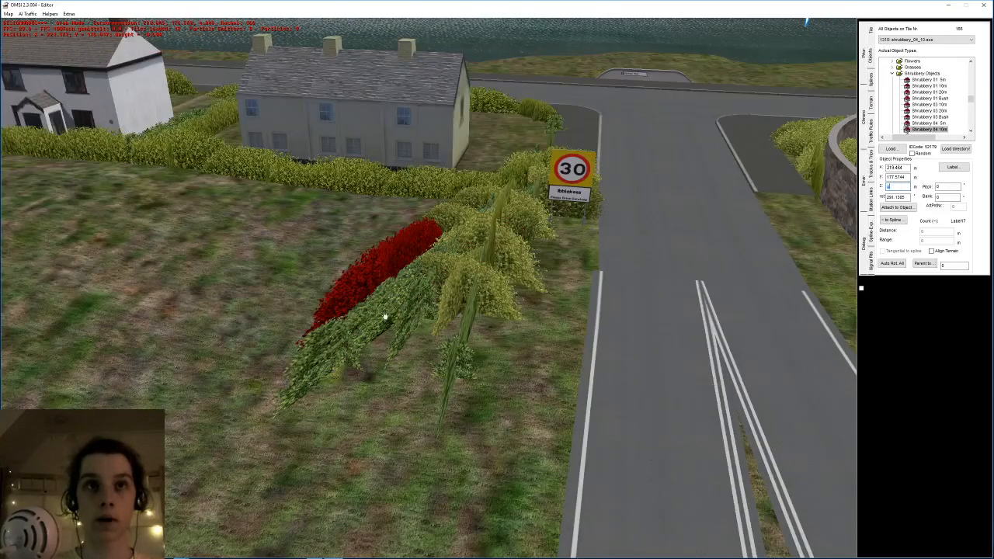
{"action": "left_click", "coordinate": [415, 342]}
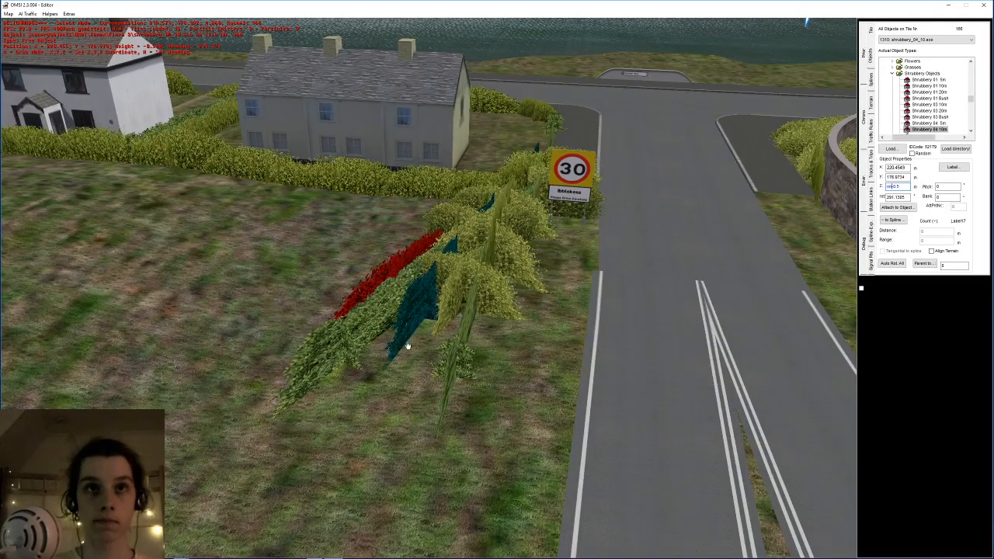
- Add two more Shrubbery 04 10m hedges at -0.5 m height beside the roadside bushes and rotate the last one to follow them
{"action": "key", "text": "n"}
{"action": "left_click", "coordinate": [433, 315]}
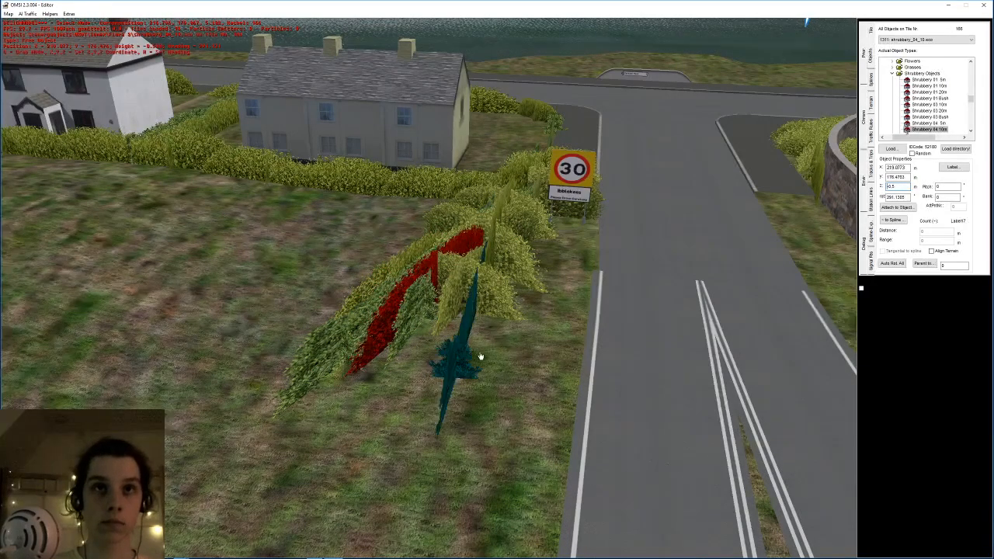
{"action": "middle_click_drag", "start_coordinate": [480, 356], "coordinate": [465, 350]}
{"action": "key", "text": "g"}
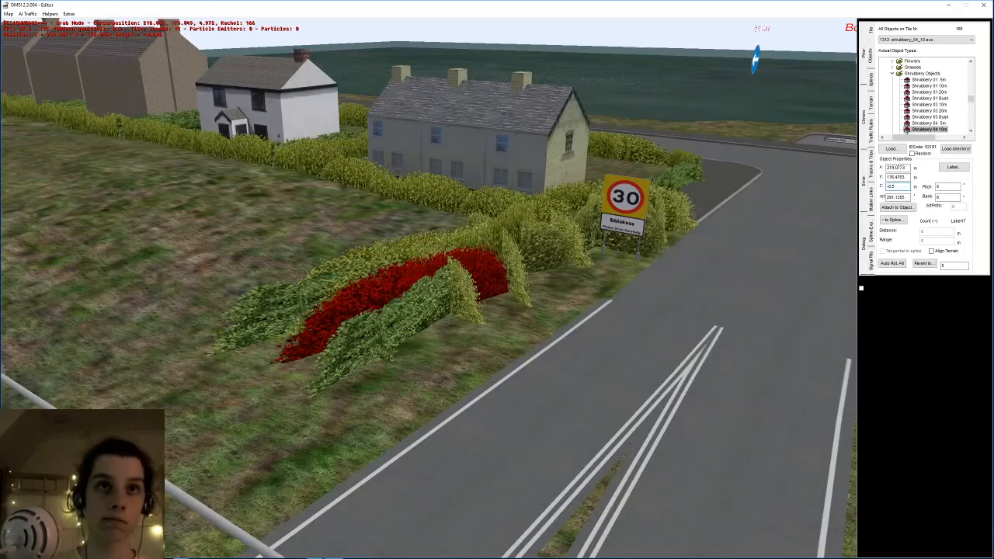
{"action": "left_click", "coordinate": [429, 322]}
{"action": "key", "text": "r"}
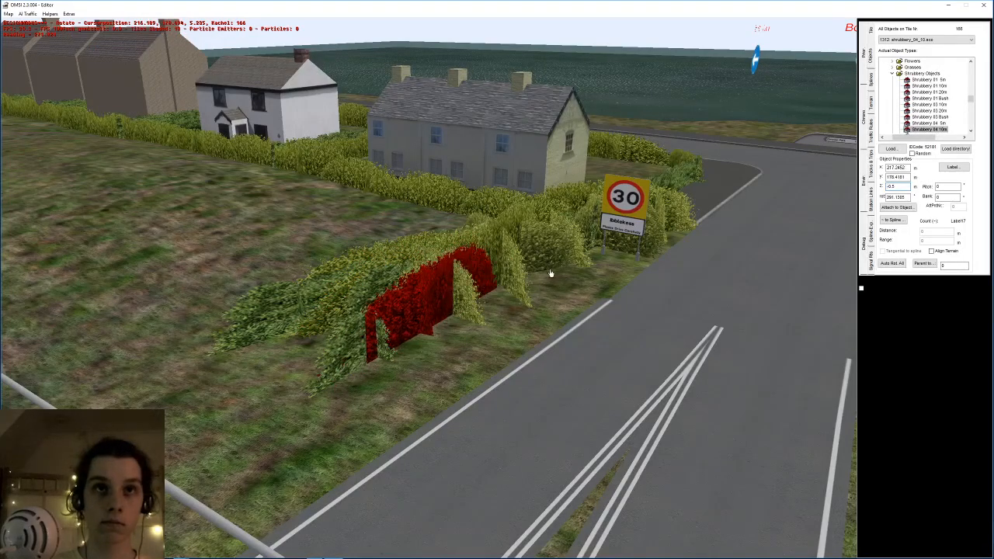
{"action": "left_click", "coordinate": [550, 264]}
- Check the hedges beside the roadside bushes, deselect the 20m hedge and save the map
{"action": "middle_click_drag", "start_coordinate": [550, 265], "coordinate": [422, 352]}
{"action": "left_click", "coordinate": [393, 309]}
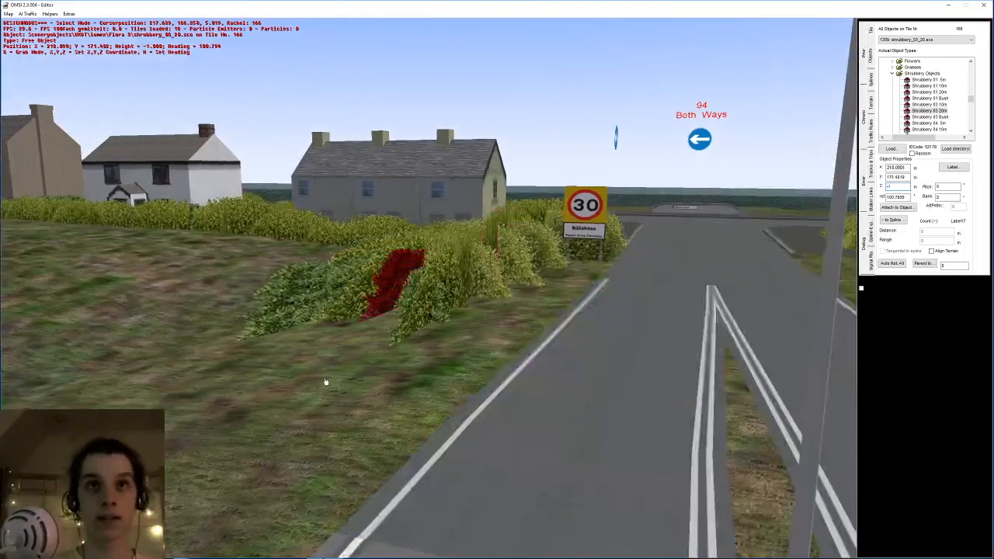
{"action": "left_click", "coordinate": [335, 379]}
{"action": "scroll", "coordinate": [338, 369], "scroll_direction": "down", "scroll_amount": 5}
{"action": "middle_click_drag", "start_coordinate": [346, 357], "coordinate": [388, 264]}
{"action": "scroll", "coordinate": [388, 265], "scroll_direction": "up", "scroll_amount": 4}
{"action": "key", "text": "ctrl+s"}
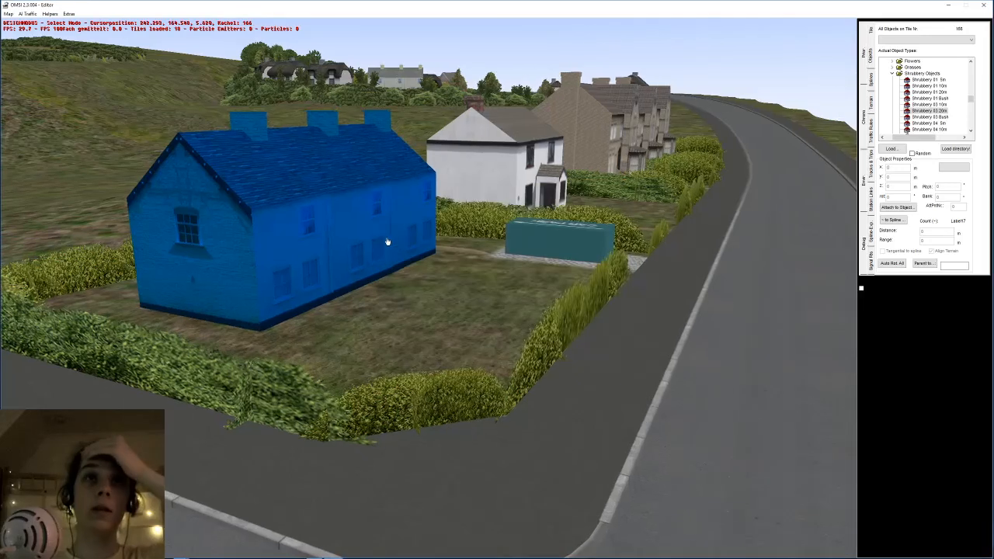
{"action": "scroll", "coordinate": [423, 240], "scroll_direction": "down", "scroll_amount": 3}
{"action": "mouse_move", "coordinate": [425, 281]}
{"action": "middle_mouse_down"}
{"action": "mouse_move", "coordinate": [429, 216]}
{"action": "mouse_move", "coordinate": [426, 236]}
{"action": "mouse_move", "coordinate": [400, 224]}
{"action": "middle_mouse_up"}
{"action": "key", "text": "ctrl+s"}
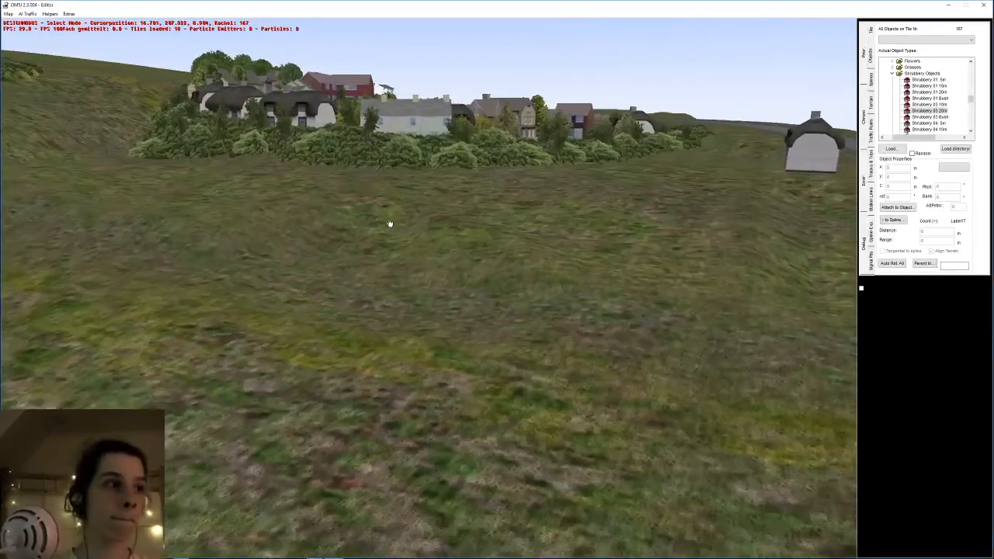
- Copy a Chinese Red Birch 1 tree from the village edge and place it in the long cottage's front garden
{"action": "scroll", "coordinate": [389, 223], "scroll_direction": "up", "scroll_amount": 5}
{"action": "middle_click_drag", "start_coordinate": [399, 268], "coordinate": [527, 305]}
{"action": "left_click", "coordinate": [486, 312]}
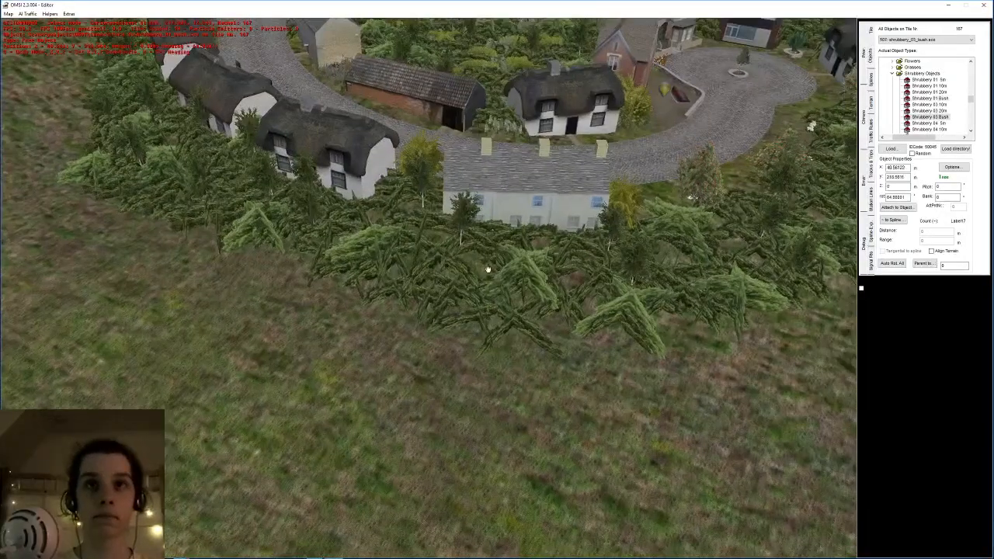
{"action": "left_click", "coordinate": [406, 252]}
{"action": "scroll", "coordinate": [539, 354], "scroll_direction": "down", "scroll_amount": 5}
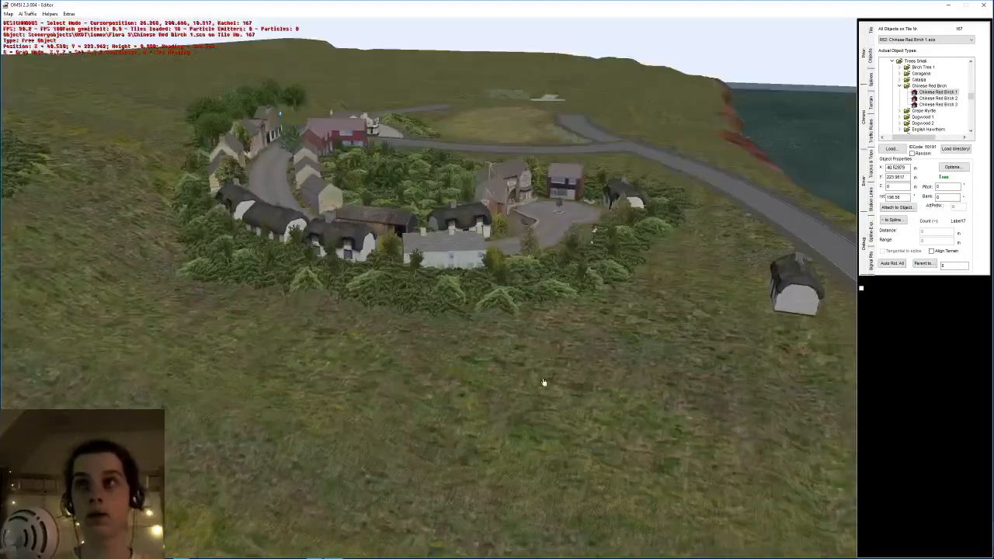
{"action": "scroll", "coordinate": [539, 354], "scroll_direction": "down", "scroll_amount": 2}
{"action": "middle_click_drag", "start_coordinate": [539, 355], "coordinate": [357, 410]}
{"action": "scroll", "coordinate": [429, 358], "scroll_direction": "up", "scroll_amount": 6}
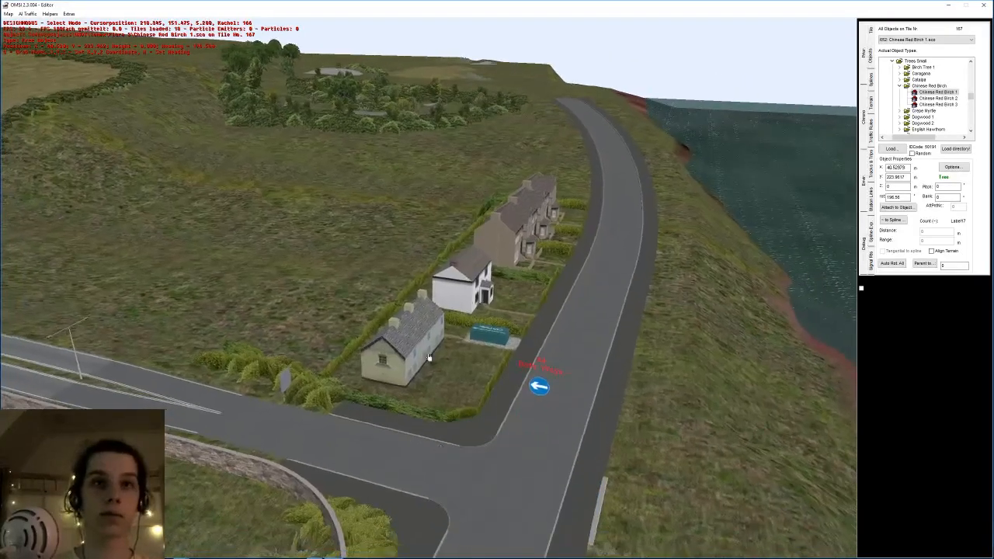
{"action": "scroll", "coordinate": [429, 357], "scroll_direction": "up", "scroll_amount": 5}
{"action": "left_click", "coordinate": [441, 250]}
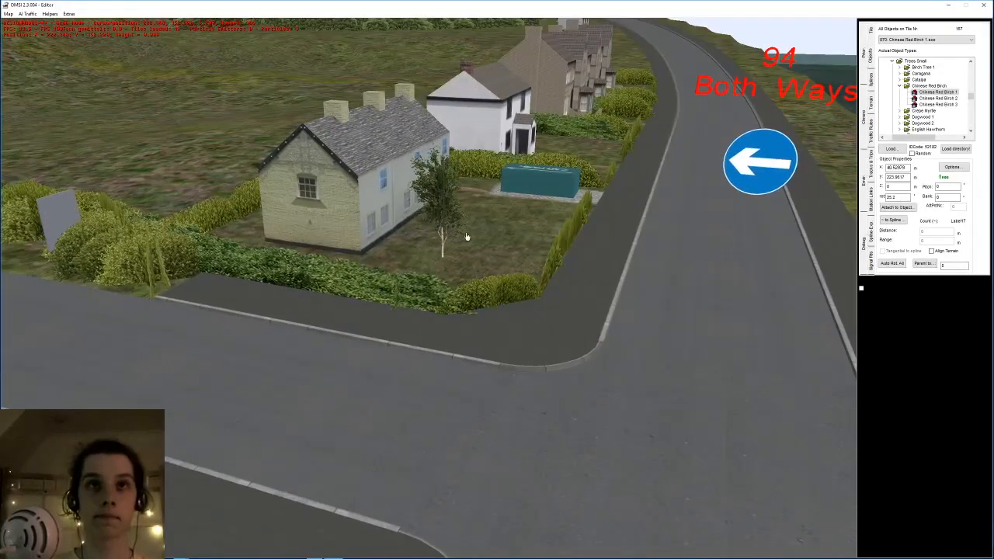
{"action": "scroll", "coordinate": [467, 236], "scroll_direction": "up", "scroll_amount": 3}
{"action": "mouse_move", "coordinate": [463, 265]}
{"action": "left_mouse_down"}
{"action": "mouse_move", "coordinate": [469, 251]}
{"action": "mouse_move", "coordinate": [476, 260]}
{"action": "left_mouse_up"}
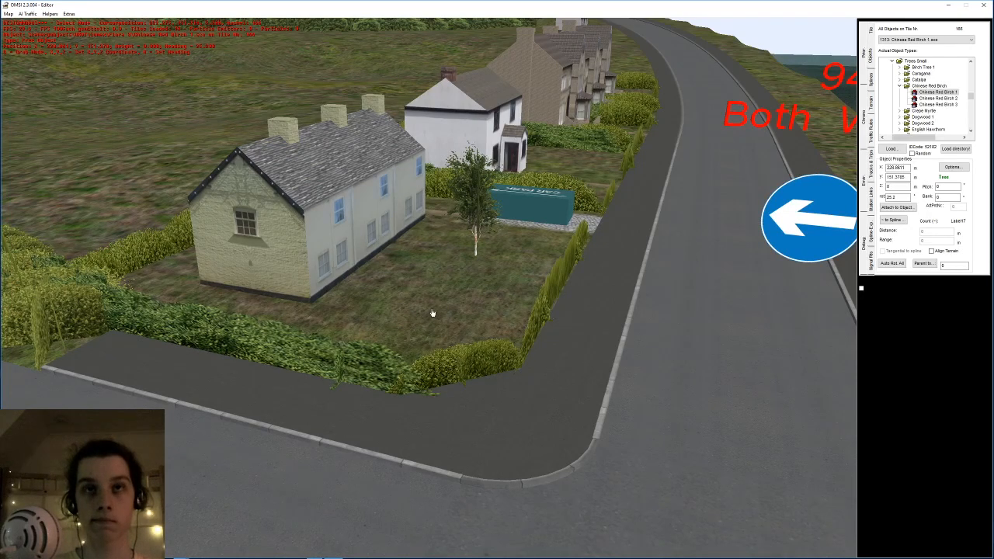
- Add a Chinese Red Birch 3 tree on the long cottage's front lawn, nearer the road junction
{"action": "right_click_drag", "start_coordinate": [439, 296], "coordinate": [407, 313]}
{"action": "left_click", "coordinate": [408, 313]}
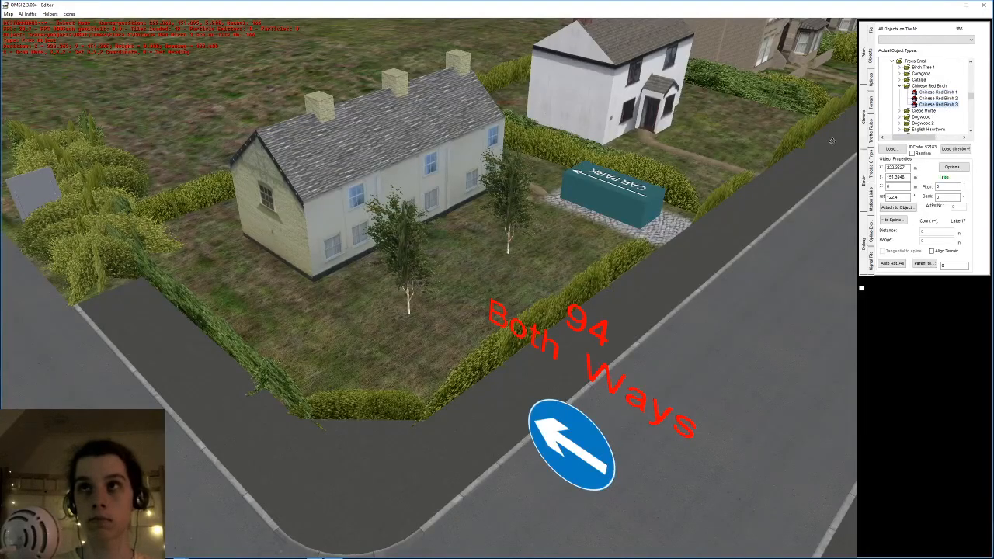
{"action": "left_click", "coordinate": [938, 104]}
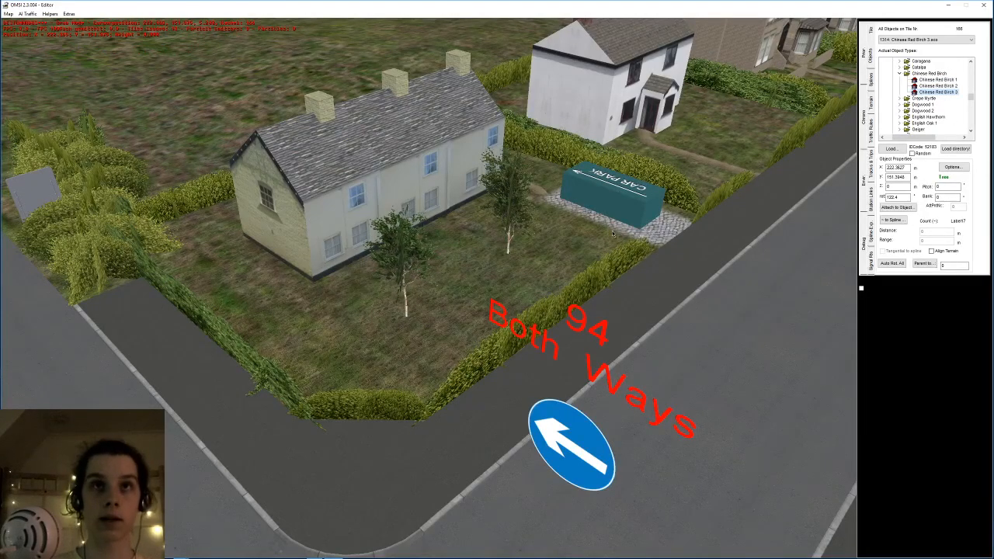
{"action": "right_click_drag", "start_coordinate": [602, 221], "coordinate": [563, 223]}
- Place a birch in the white house's front garden and a Chinese Red Birch 2 on the long cottage's front lawn
{"action": "left_click", "coordinate": [613, 174]}
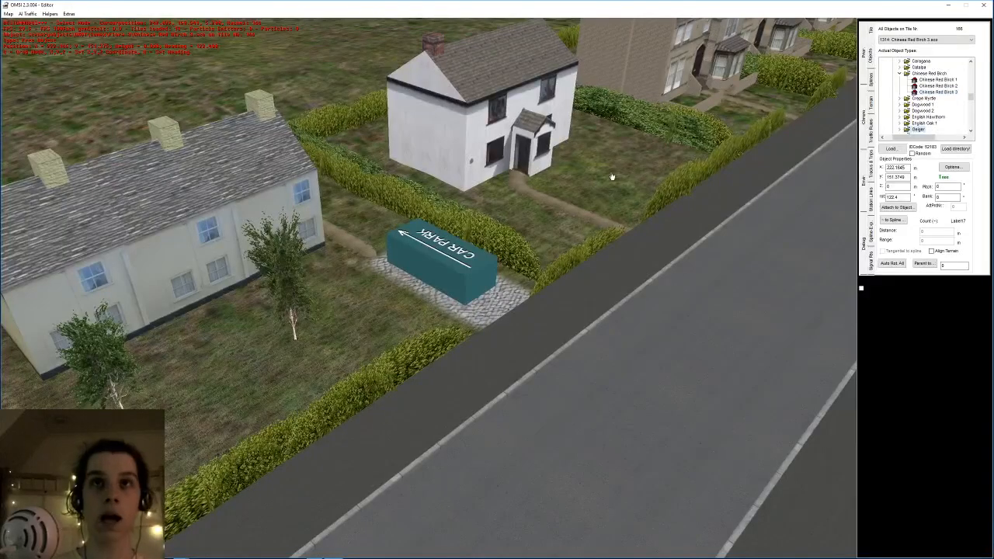
{"action": "left_click_drag", "start_coordinate": [221, 396], "coordinate": [117, 400]}
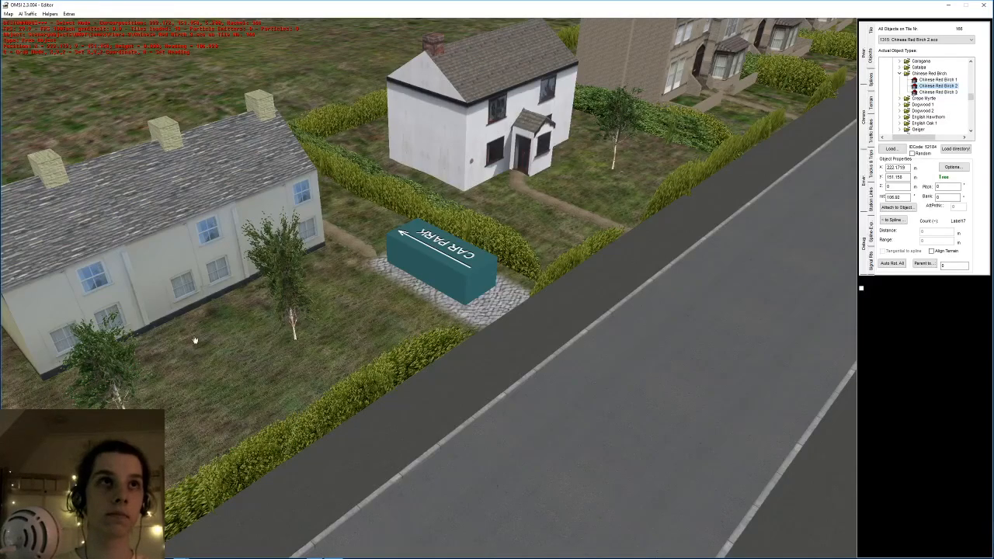
{"action": "right_click_drag", "start_coordinate": [248, 294], "coordinate": [435, 306]}
{"action": "left_click_drag", "start_coordinate": [434, 305], "coordinate": [422, 293]}
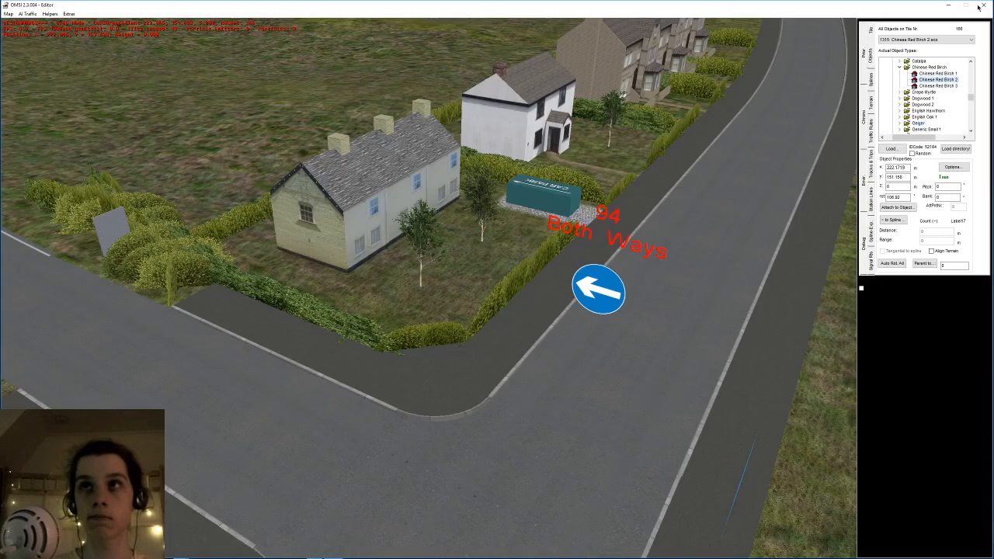
- Add another Chinese Red Birch 2 tree and place it in a middle front garden of the stone terrace
{"action": "right_click_drag", "start_coordinate": [394, 290], "coordinate": [444, 274]}
{"action": "middle_click_drag", "start_coordinate": [444, 272], "coordinate": [429, 188]}
{"action": "key", "text": "Insert"}
{"action": "right_click_drag", "start_coordinate": [439, 194], "coordinate": [442, 297]}
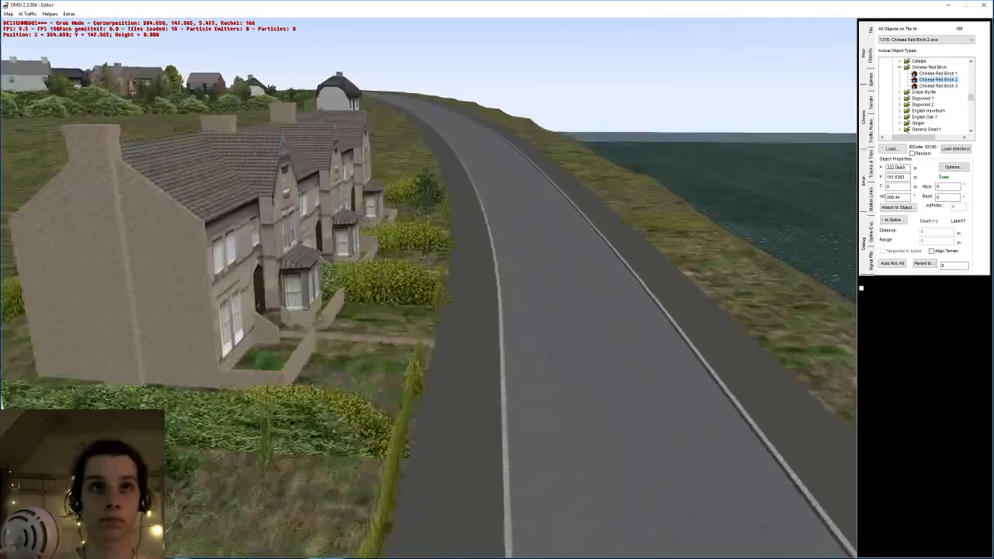
{"action": "middle_click_drag", "start_coordinate": [443, 297], "coordinate": [417, 259]}
{"action": "left_click", "coordinate": [406, 276]}
{"action": "left_click", "coordinate": [543, 279]}
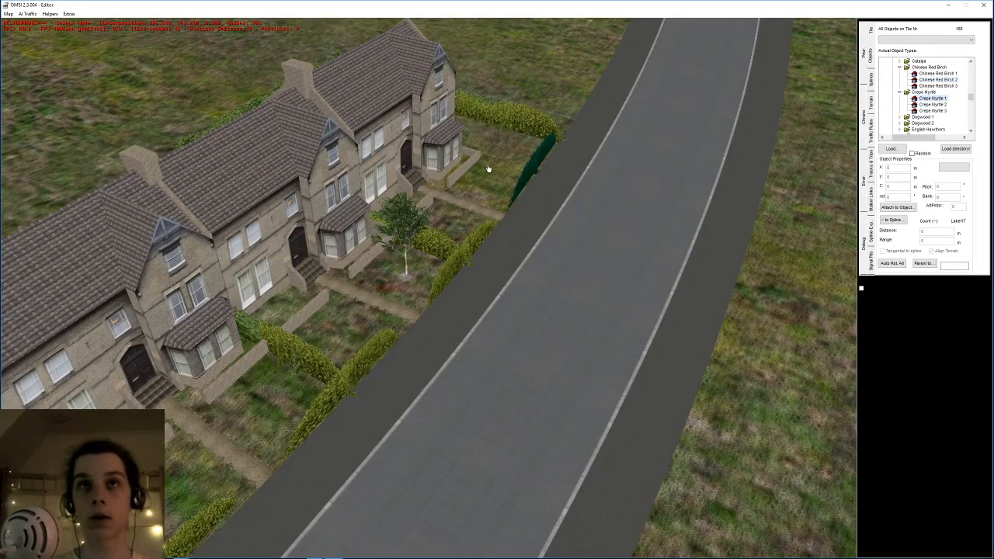
- Add a Crepe Myrtle 1 tree in the front garden at the far end of the stone terrace
{"action": "middle_click_drag", "start_coordinate": [502, 167], "coordinate": [462, 196]}
{"action": "key", "text": "g"}
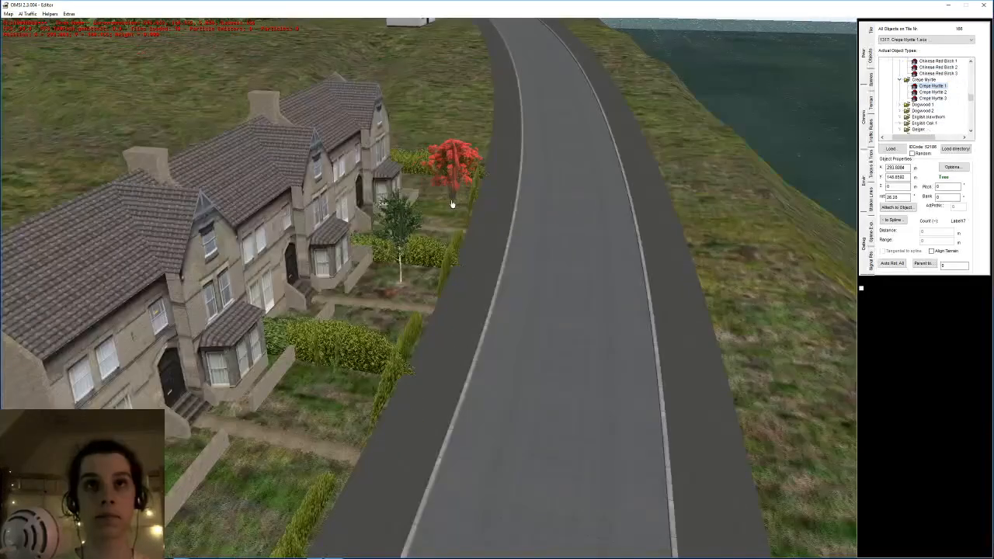
{"action": "left_click", "coordinate": [448, 200]}
{"action": "middle_click_drag", "start_coordinate": [533, 275], "coordinate": [490, 195]}
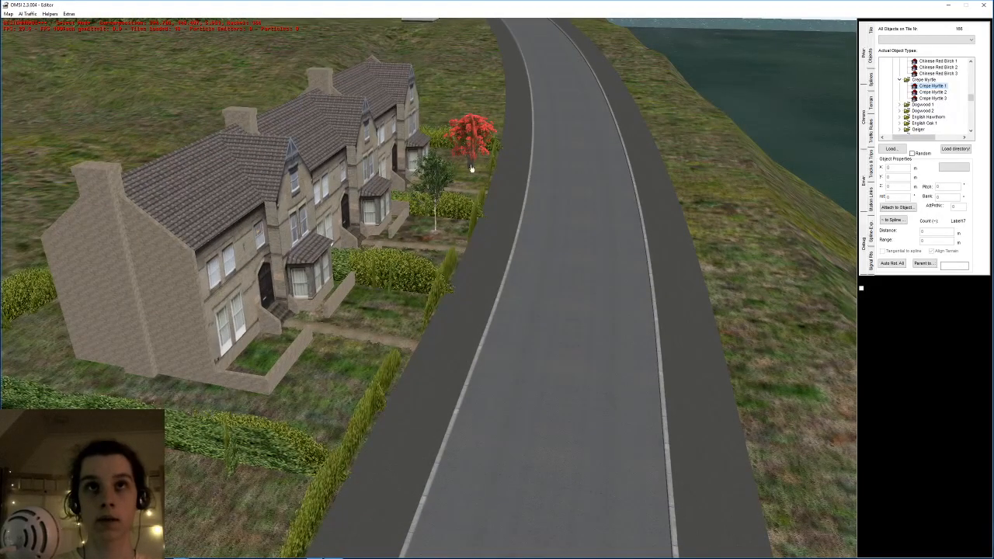
- Reposition the crepe myrtle in the corner by the terrace's end hedge and adjust its rotation
{"action": "left_click", "coordinate": [470, 166]}
{"action": "scroll", "coordinate": [466, 202], "scroll_direction": "up", "scroll_amount": 5}
{"action": "left_click_drag", "start_coordinate": [452, 262], "coordinate": [465, 256]}
{"action": "middle_click_drag", "start_coordinate": [468, 265], "coordinate": [466, 299]}
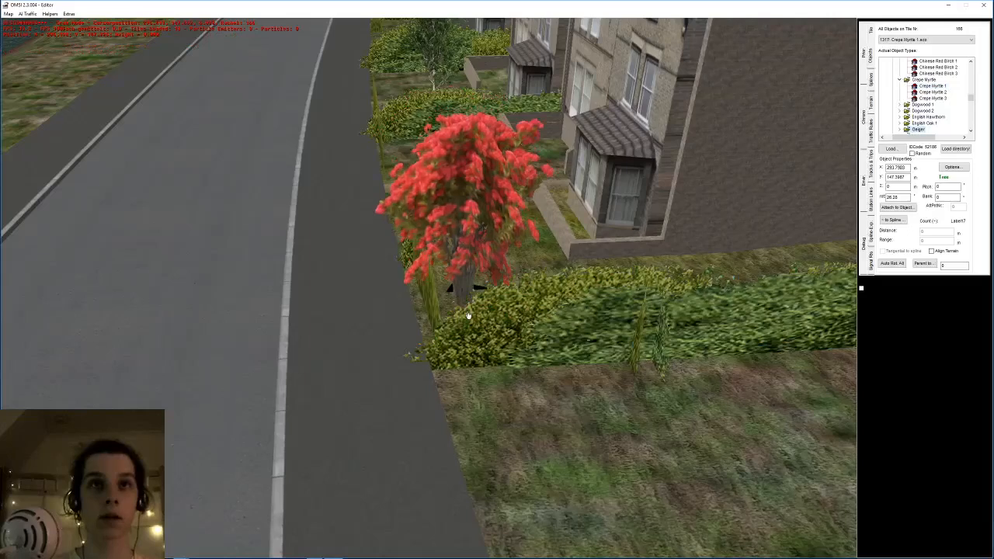
{"action": "left_click", "coordinate": [437, 231]}
{"action": "middle_click_drag", "start_coordinate": [437, 231], "coordinate": [495, 268]}
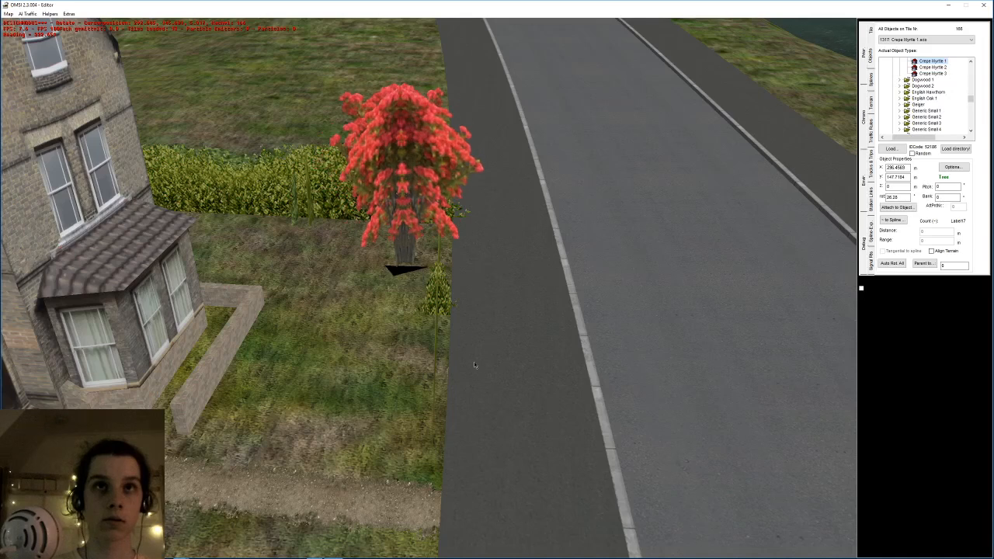
{"action": "left_click", "coordinate": [442, 404]}
- Add a Crepe Myrtle 3 tree in the terrace's front garden nearest the white house, beside the roadside hedge
{"action": "middle_click_drag", "start_coordinate": [412, 536], "coordinate": [486, 324]}
{"action": "left_click", "coordinate": [557, 266]}
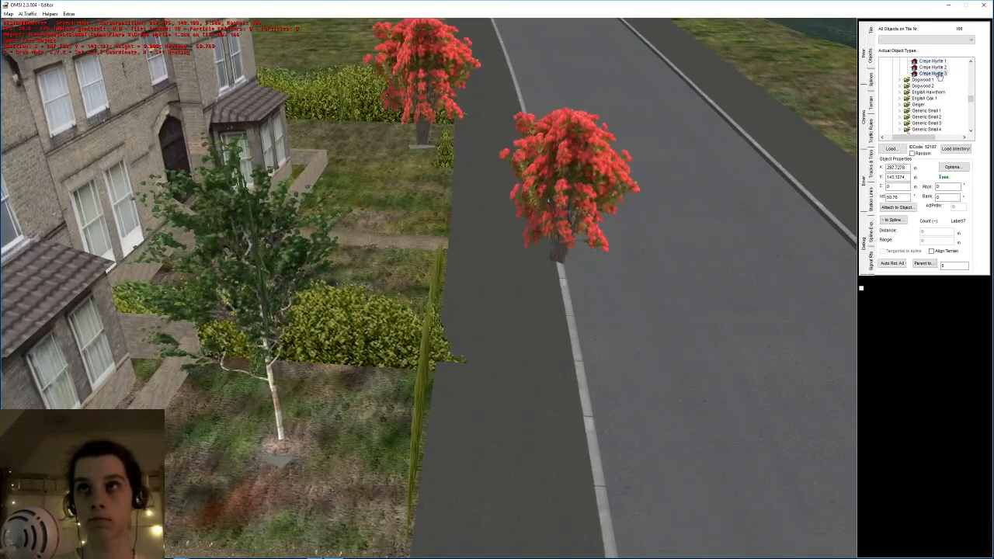
{"action": "key", "text": "g"}
{"action": "middle_click_drag", "start_coordinate": [400, 492], "coordinate": [448, 283]}
{"action": "scroll", "coordinate": [401, 373], "scroll_direction": "down", "scroll_amount": 3}
{"action": "scroll", "coordinate": [420, 293], "scroll_direction": "up", "scroll_amount": 3}
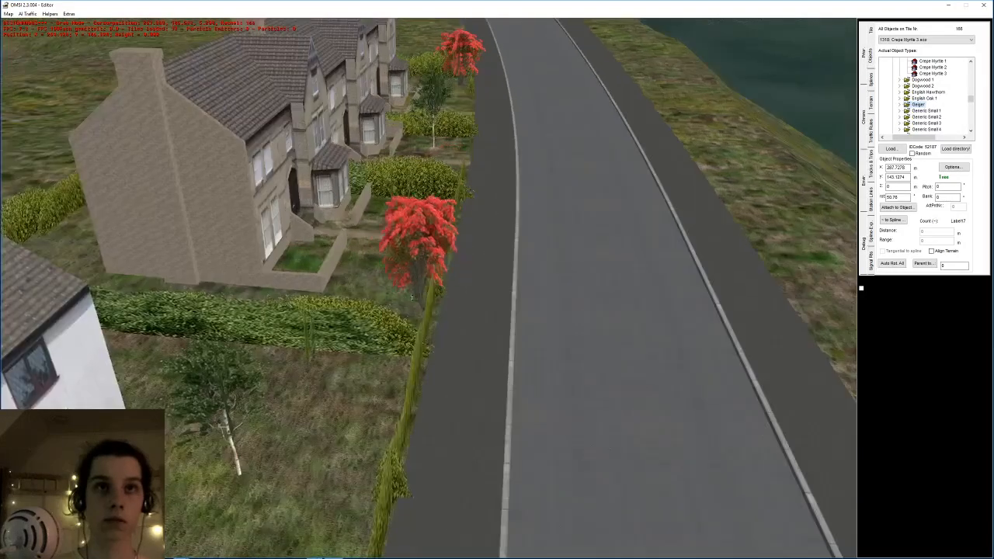
{"action": "left_click", "coordinate": [405, 323]}
- Set the crepe myrtle down behind the roadside hedge in the corner of the terrace's end garden and deselect it
{"action": "right_click_drag", "start_coordinate": [405, 322], "coordinate": [466, 360]}
{"action": "middle_click_drag", "start_coordinate": [466, 360], "coordinate": [528, 231]}
{"action": "right_click_drag", "start_coordinate": [529, 231], "coordinate": [540, 127]}
{"action": "middle_click_drag", "start_coordinate": [539, 126], "coordinate": [447, 127]}
{"action": "middle_click_drag", "start_coordinate": [465, 381], "coordinate": [493, 440]}
{"action": "left_click", "coordinate": [719, 317]}
{"action": "right_click_drag", "start_coordinate": [614, 264], "coordinate": [661, 288]}
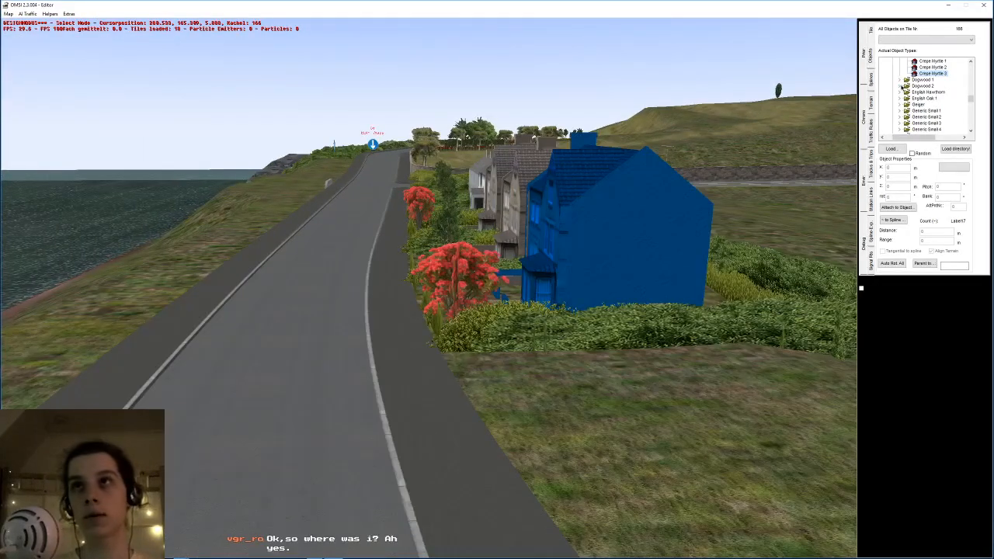
- Add a Dogwood 2 3 tree in the stone terrace's front garden between the far-end crepe myrtle and the birch
{"action": "key", "text": "n"}
{"action": "middle_click_drag", "start_coordinate": [527, 234], "coordinate": [474, 292]}
{"action": "right_click_drag", "start_coordinate": [474, 291], "coordinate": [477, 319]}
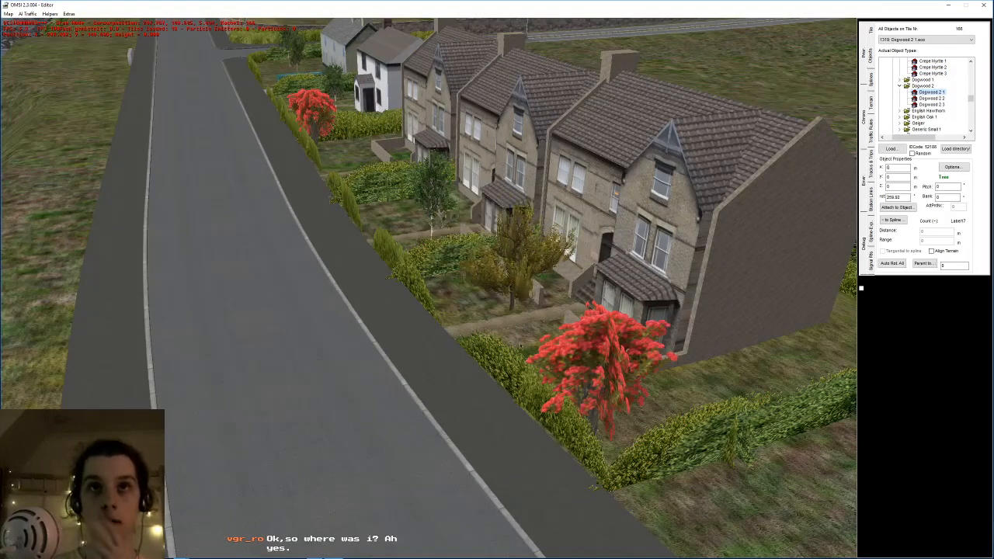
{"action": "left_click", "coordinate": [511, 341]}
{"action": "key", "text": "g"}
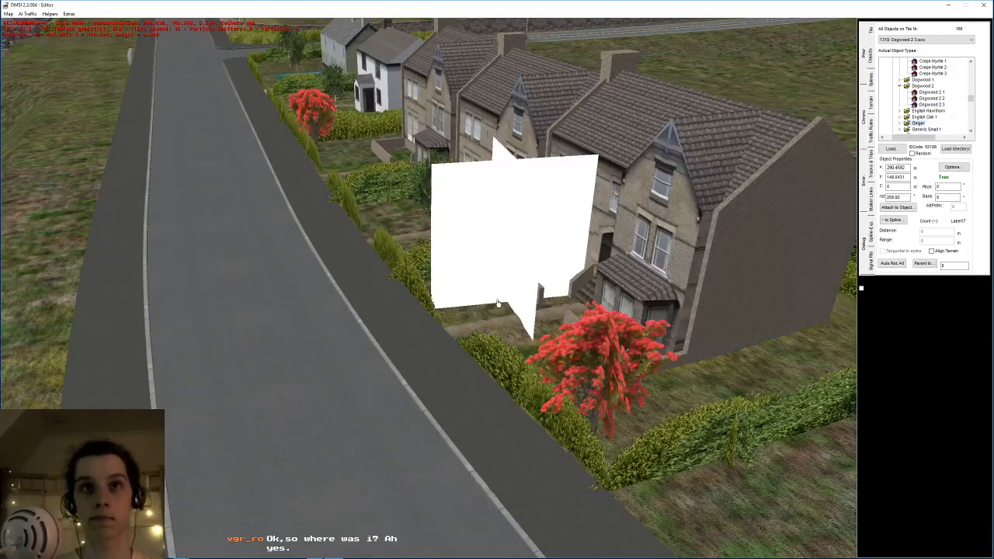
{"action": "left_click", "coordinate": [465, 346]}
- Reposition the dogwood in the same terrace garden, close behind the roadside hedge
{"action": "middle_click_drag", "start_coordinate": [476, 277], "coordinate": [545, 273]}
{"action": "key", "text": "g"}
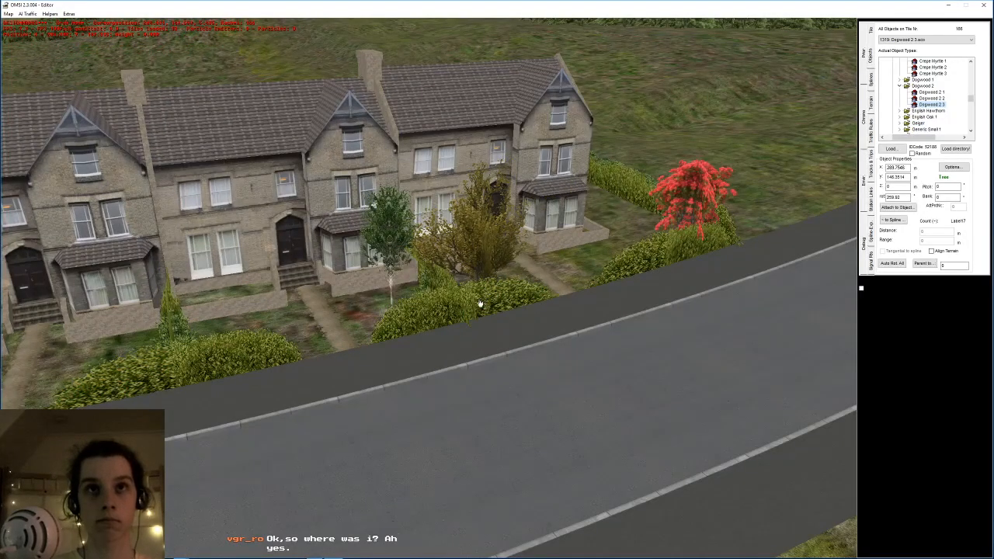
{"action": "left_click", "coordinate": [477, 304]}
{"action": "middle_click_drag", "start_coordinate": [490, 301], "coordinate": [521, 285]}
{"action": "key", "text": "Down"}
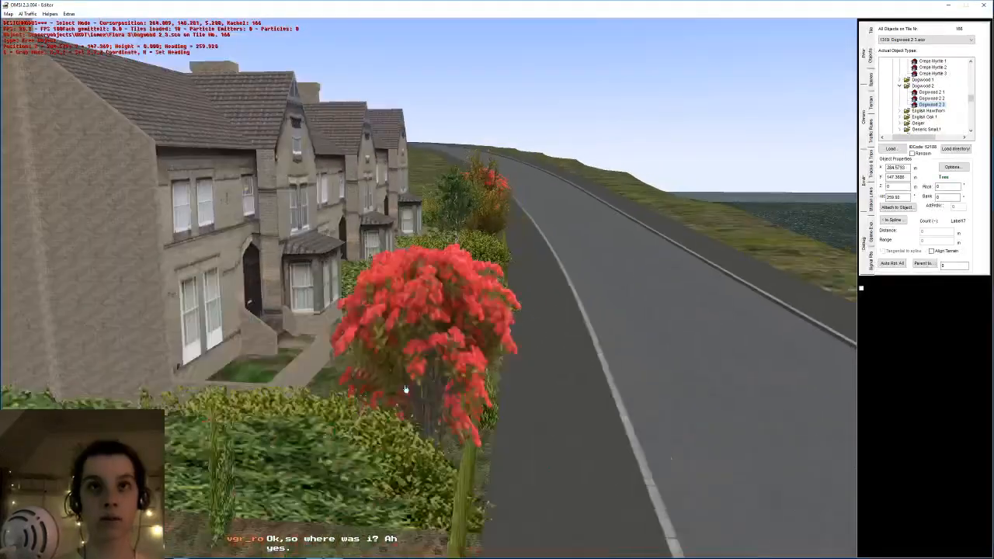
- Add an English Hawthorn 1 tree in the white house's front garden, just behind the roadside hedge
{"action": "middle_click_drag", "start_coordinate": [445, 371], "coordinate": [423, 325]}
{"action": "right_click_drag", "start_coordinate": [422, 325], "coordinate": [454, 370]}
{"action": "middle_click_drag", "start_coordinate": [455, 370], "coordinate": [435, 408]}
{"action": "left_click", "coordinate": [925, 105]}
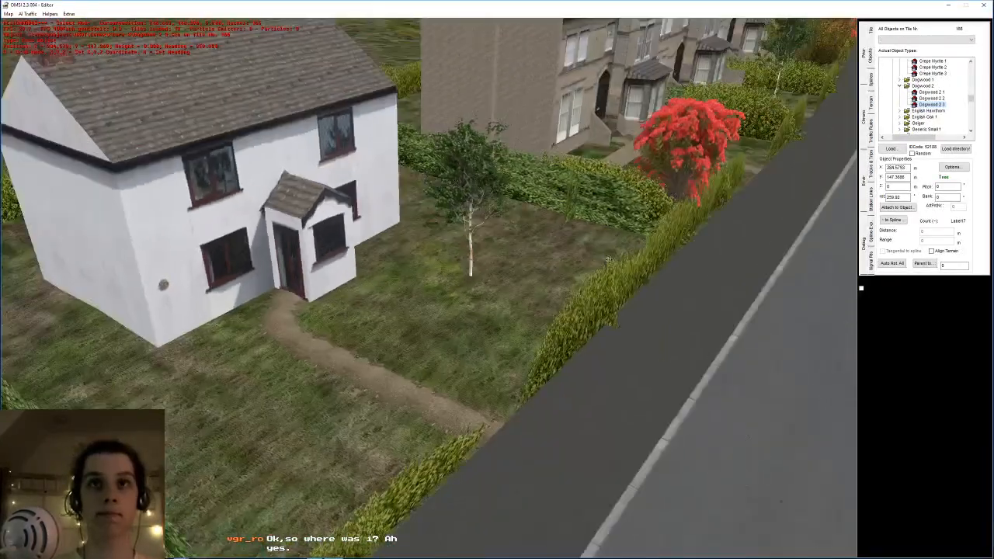
{"action": "left_click", "coordinate": [620, 253]}
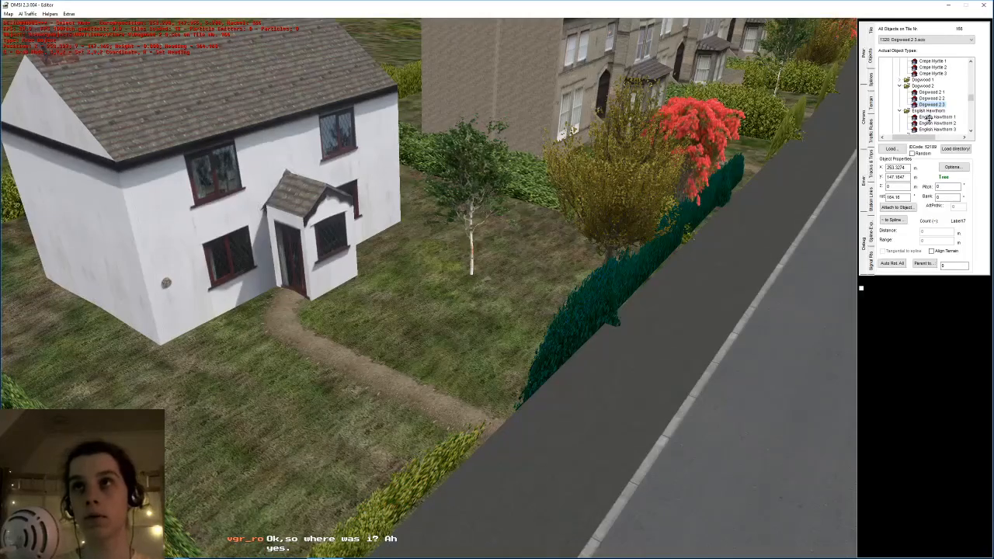
{"action": "left_click", "coordinate": [561, 283]}
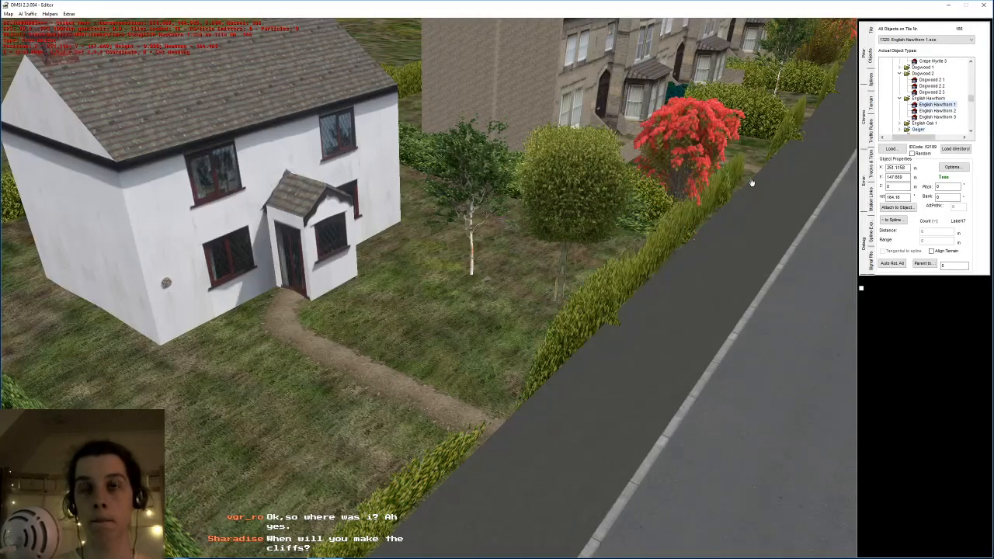
- Pick up the hawthorn and try it along the hedge between the white house and the cream cottage, towards the back
{"action": "middle_click_drag", "start_coordinate": [545, 230], "coordinate": [611, 211]}
{"action": "middle_click_drag", "start_coordinate": [624, 178], "coordinate": [375, 227]}
{"action": "left_click_drag", "start_coordinate": [233, 233], "coordinate": [333, 284]}
{"action": "key", "text": "g"}
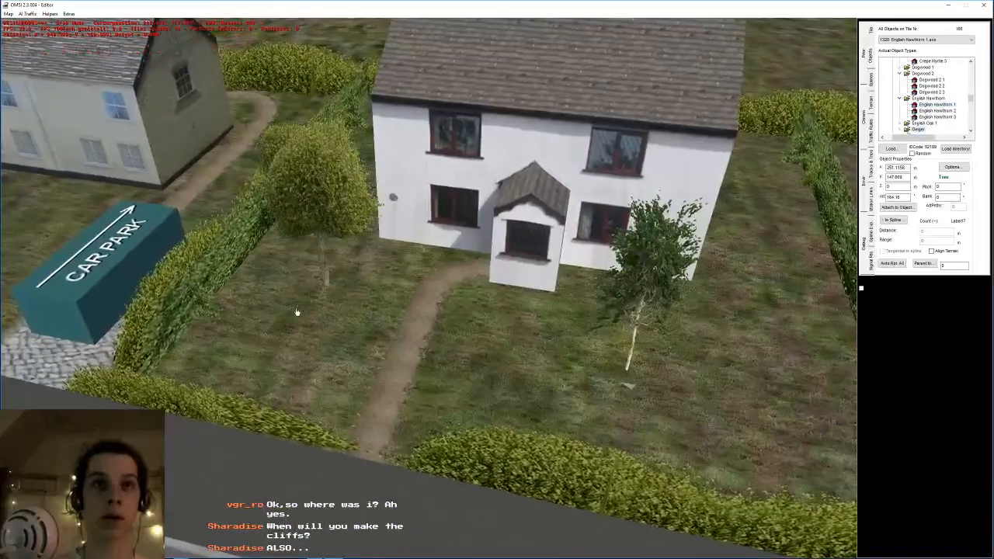
{"action": "left_click_drag", "start_coordinate": [334, 49], "coordinate": [396, 183]}
{"action": "scroll", "coordinate": [448, 325], "scroll_direction": "down", "scroll_amount": 2}
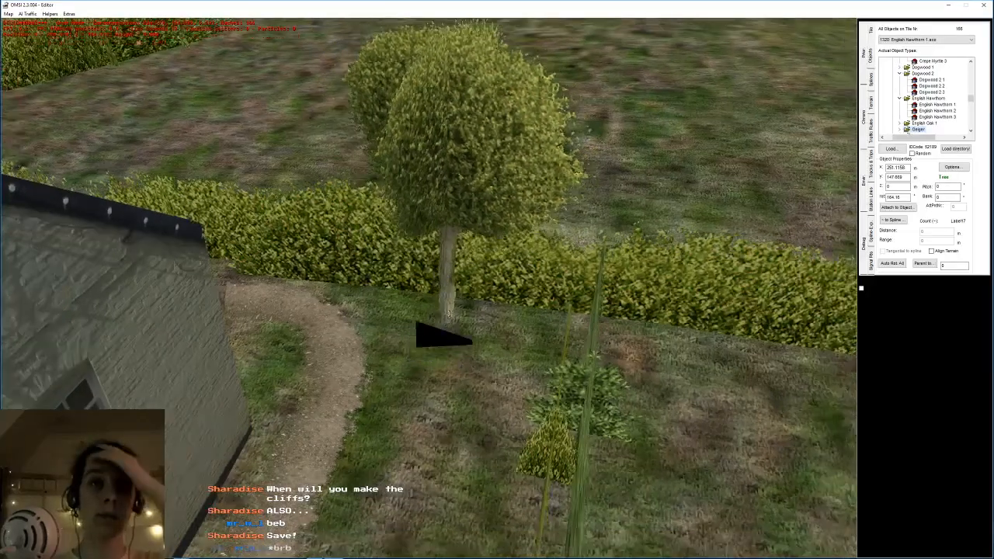
{"action": "scroll", "coordinate": [449, 432], "scroll_direction": "down", "scroll_amount": 5}
{"action": "left_click_drag", "start_coordinate": [447, 442], "coordinate": [443, 411]}
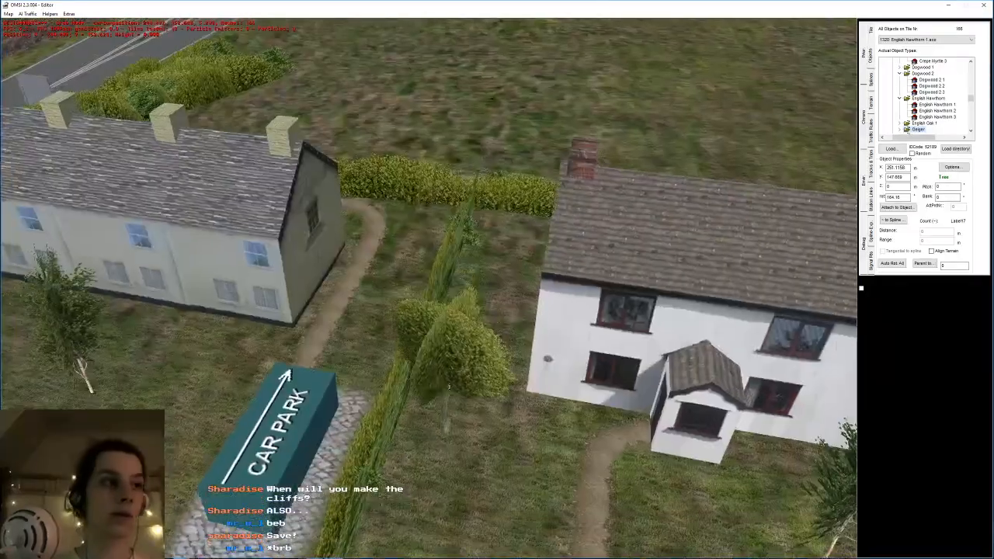
- Place the hawthorn in the white house's front garden between its path and the car park hedge
{"action": "middle_click_drag", "start_coordinate": [458, 385], "coordinate": [444, 356]}
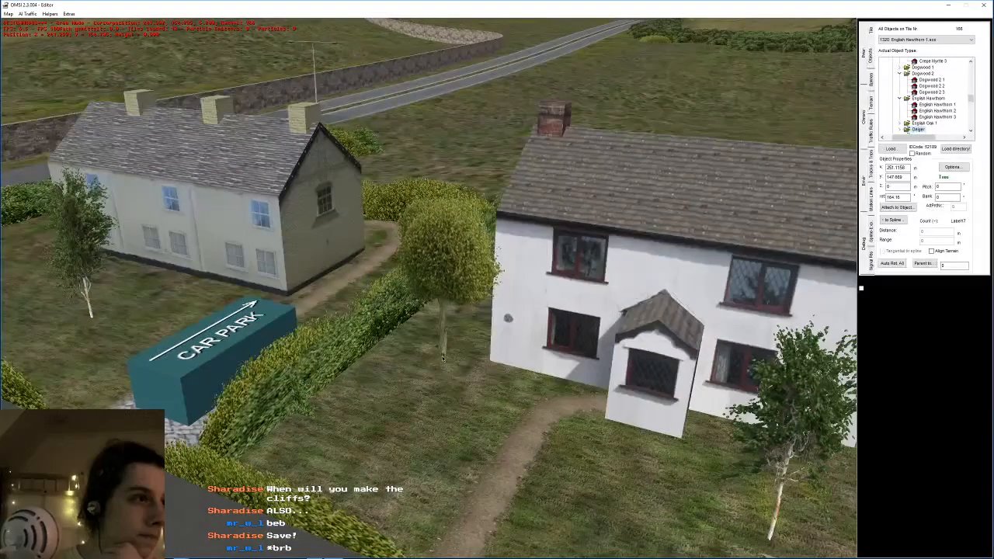
{"action": "scroll", "coordinate": [443, 357], "scroll_direction": "down", "scroll_amount": 3}
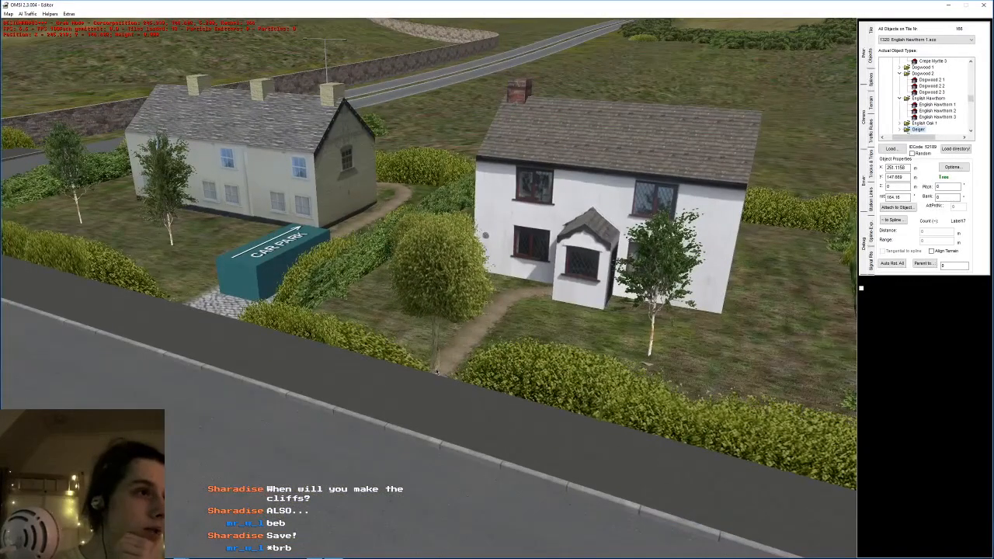
{"action": "left_click_drag", "start_coordinate": [437, 371], "coordinate": [378, 270]}
{"action": "middle_click_drag", "start_coordinate": [379, 272], "coordinate": [441, 233]}
{"action": "scroll", "coordinate": [411, 236], "scroll_direction": "up", "scroll_amount": 3}
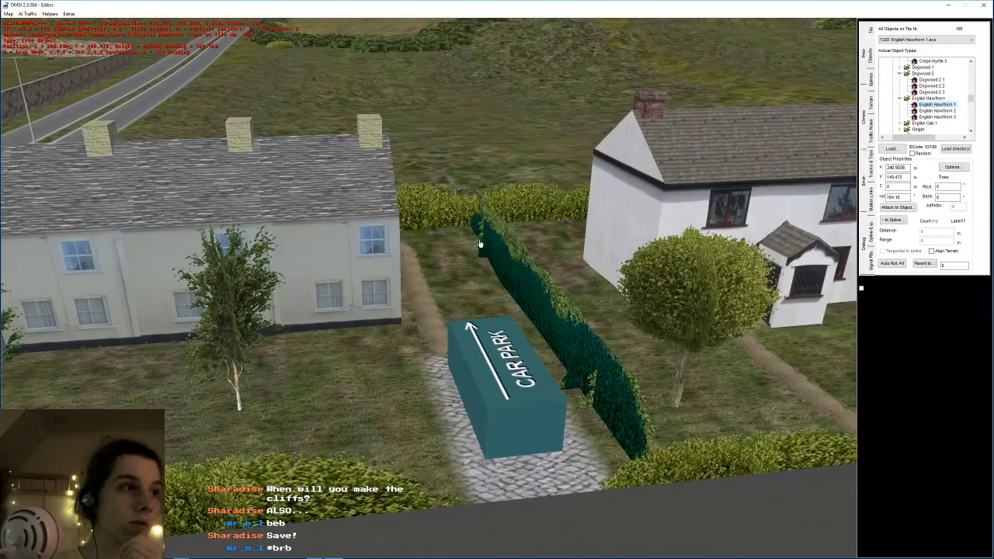
- Move the hawthorn to the back corner of the stone terrace's end plot, inside the rear hedge, and save the map
{"action": "scroll", "coordinate": [480, 244], "scroll_direction": "down", "scroll_amount": 5}
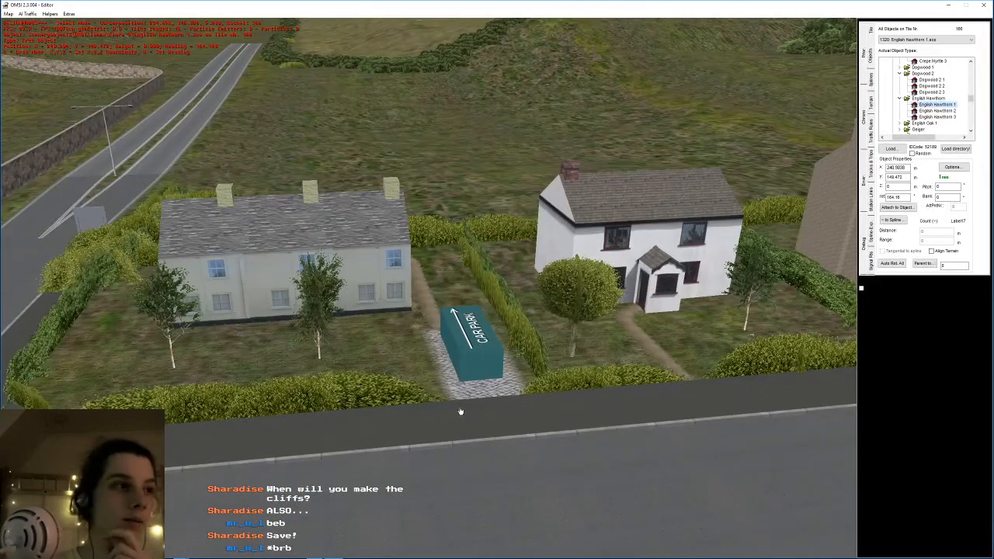
{"action": "middle_click_drag", "start_coordinate": [589, 322], "coordinate": [502, 261]}
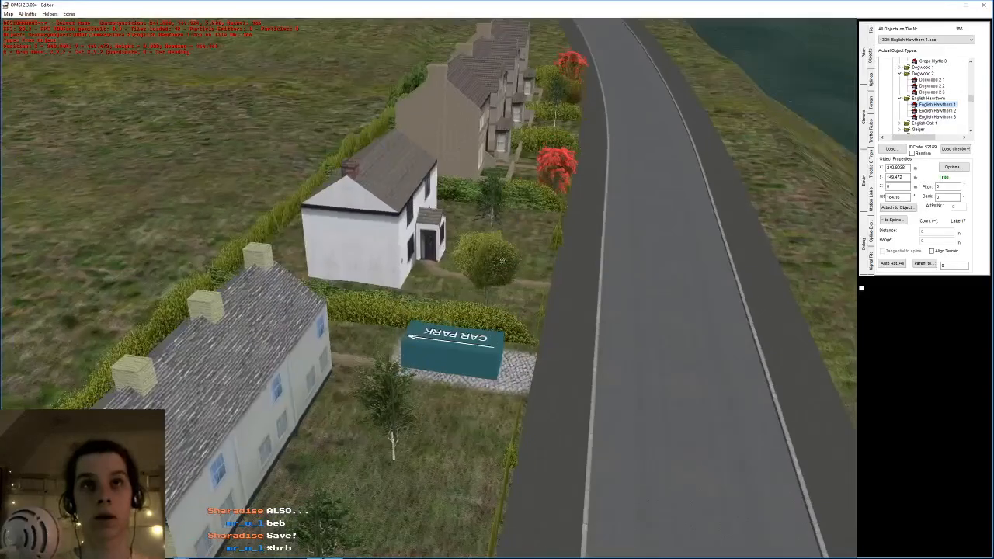
{"action": "middle_click_drag", "start_coordinate": [506, 206], "coordinate": [429, 243]}
{"action": "key", "text": "g"}
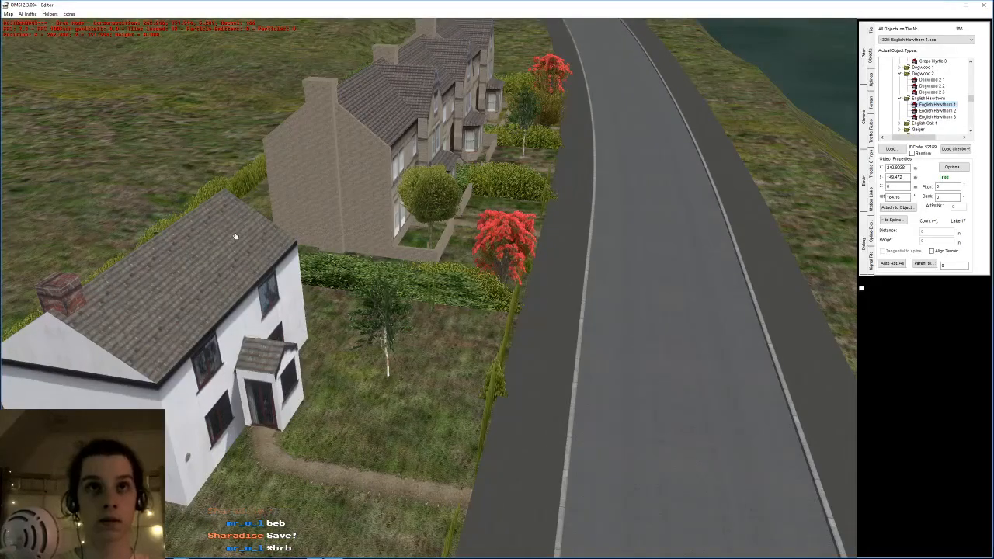
{"action": "middle_click_drag", "start_coordinate": [384, 263], "coordinate": [445, 270]}
{"action": "left_click", "coordinate": [460, 292]}
{"action": "middle_click_drag", "start_coordinate": [472, 332], "coordinate": [447, 379]}
{"action": "key", "text": "ctrl+s"}
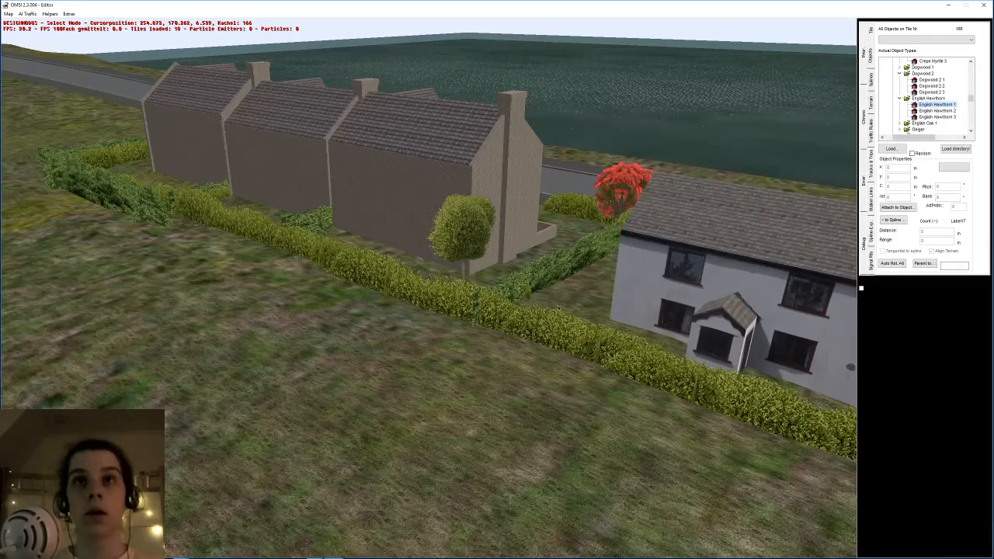
- Add an English Hawthorn 3 tree beside the cream cottage's gable, near the hedge corner by the 30 sign
{"action": "left_click_drag", "start_coordinate": [676, 334], "coordinate": [427, 291]}
{"action": "middle_click_drag", "start_coordinate": [427, 291], "coordinate": [497, 315]}
{"action": "left_click", "coordinate": [635, 495]}
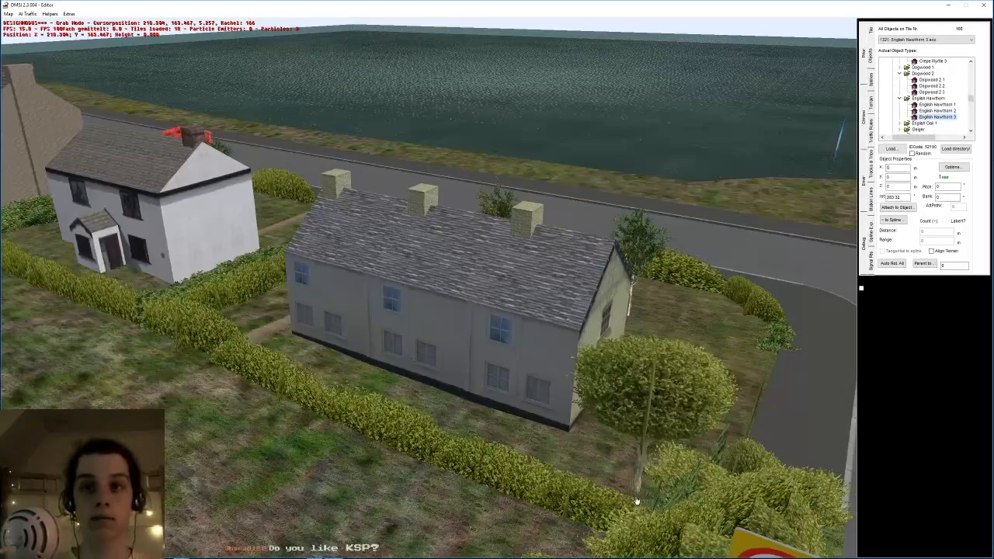
{"action": "left_click_drag", "start_coordinate": [645, 458], "coordinate": [544, 342]}
{"action": "middle_click_drag", "start_coordinate": [544, 342], "coordinate": [427, 267]}
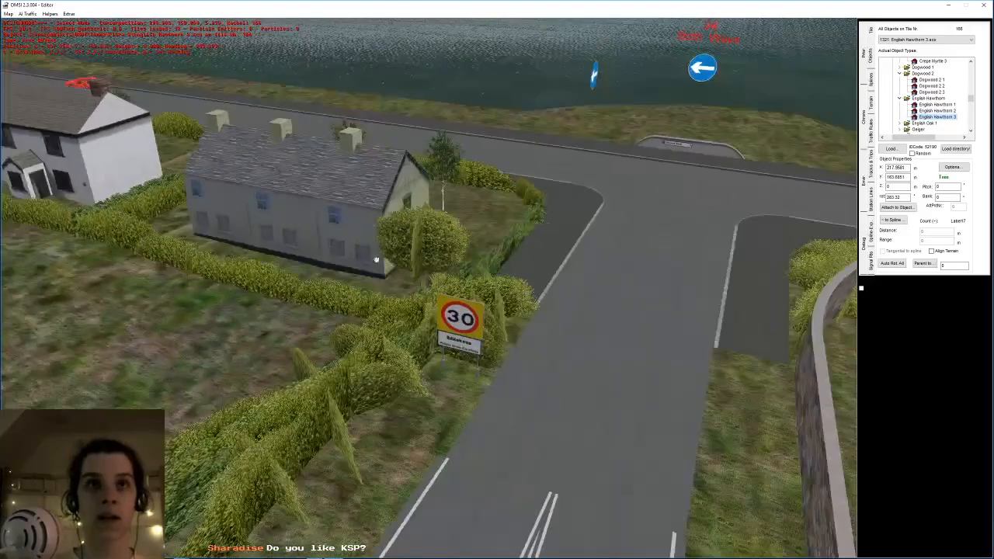
{"action": "right_click_drag", "start_coordinate": [426, 267], "coordinate": [426, 311]}
{"action": "middle_click_drag", "start_coordinate": [427, 311], "coordinate": [482, 307]}
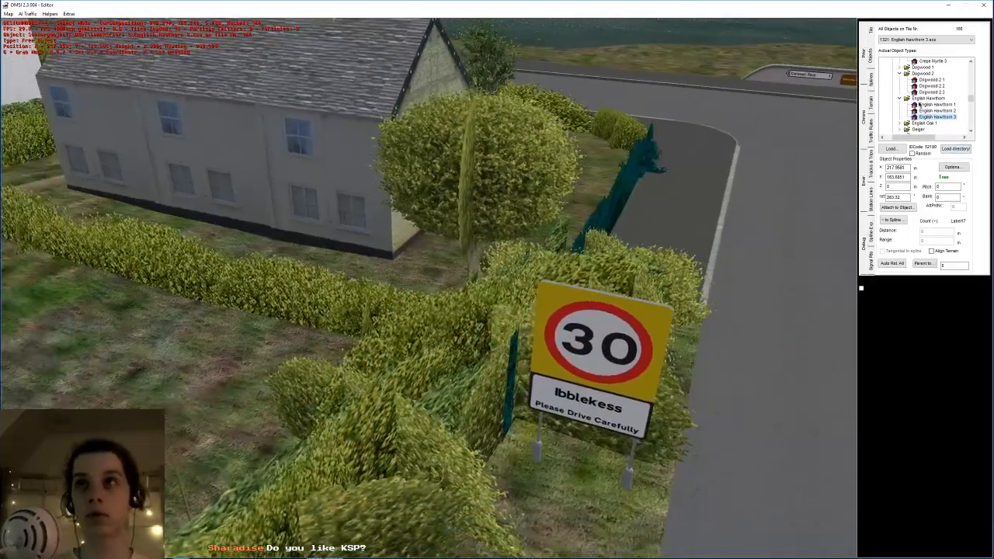
- Change the hawthorn beside the cream cottage's gable to a Dogwood 1 2 and place it in the hedge corner
{"action": "left_click", "coordinate": [557, 294]}
{"action": "middle_click_drag", "start_coordinate": [451, 296], "coordinate": [363, 262]}
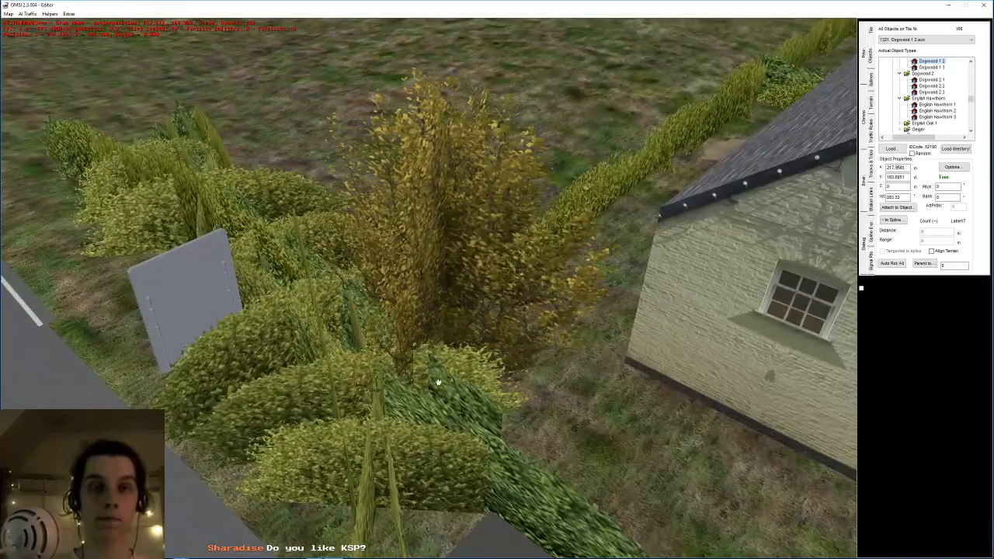
{"action": "left_click", "coordinate": [438, 382]}
{"action": "middle_click_drag", "start_coordinate": [438, 382], "coordinate": [505, 310]}
{"action": "middle_click_drag", "start_coordinate": [565, 388], "coordinate": [573, 391]}
- Add a second Dogwood 1 2 tree with heading 144 at the rear hedge between the white house and the cream cottage
{"action": "middle_click_drag", "start_coordinate": [306, 251], "coordinate": [226, 281]}
{"action": "left_click", "coordinate": [245, 285]}
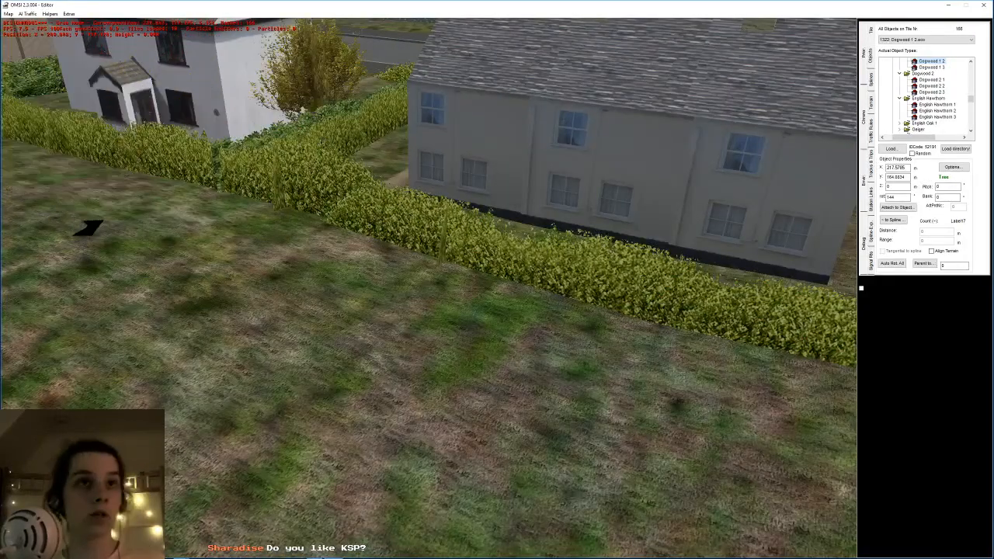
{"action": "left_click", "coordinate": [311, 242]}
{"action": "middle_click_drag", "start_coordinate": [388, 213], "coordinate": [390, 184]}
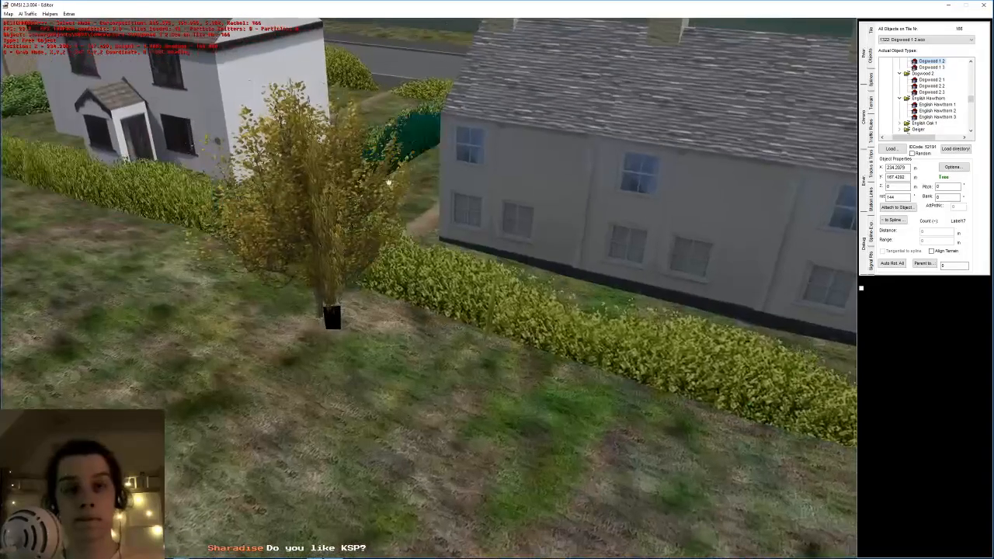
- Change the second dogwood to an English Oak 1 4 and place it inside the rear hedge between the two houses
{"action": "right_click_drag", "start_coordinate": [390, 183], "coordinate": [412, 237]}
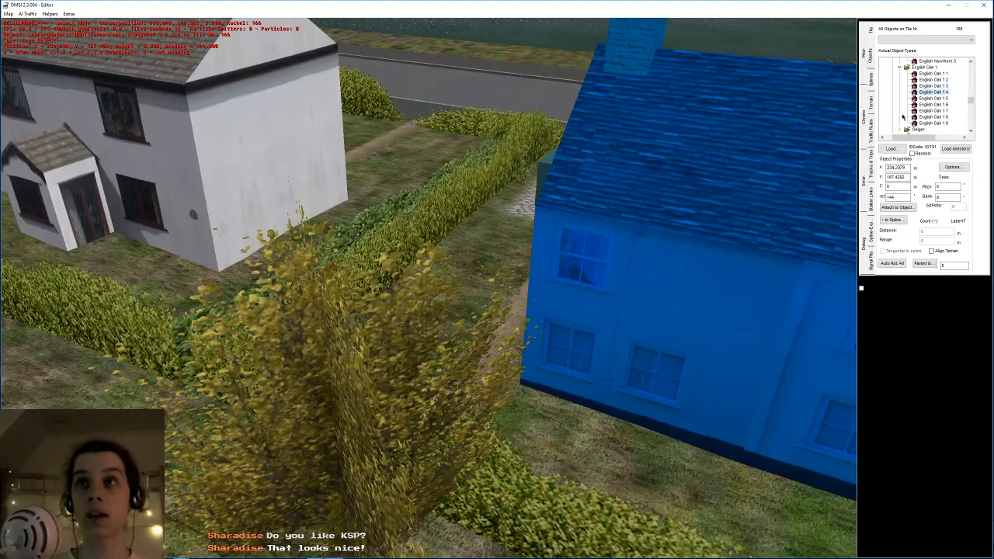
{"action": "key", "text": "g"}
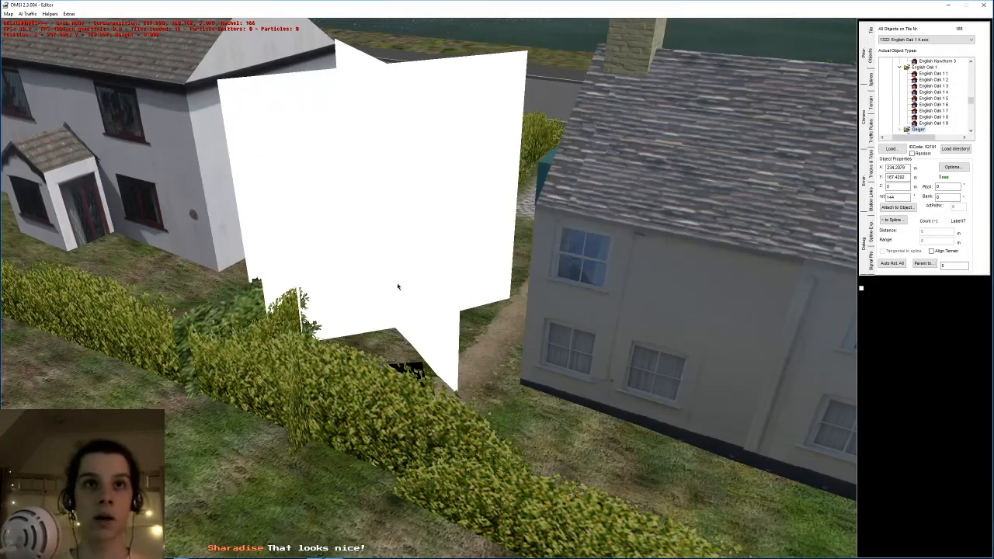
{"action": "right_click_drag", "start_coordinate": [400, 285], "coordinate": [398, 233]}
{"action": "left_click", "coordinate": [379, 310]}
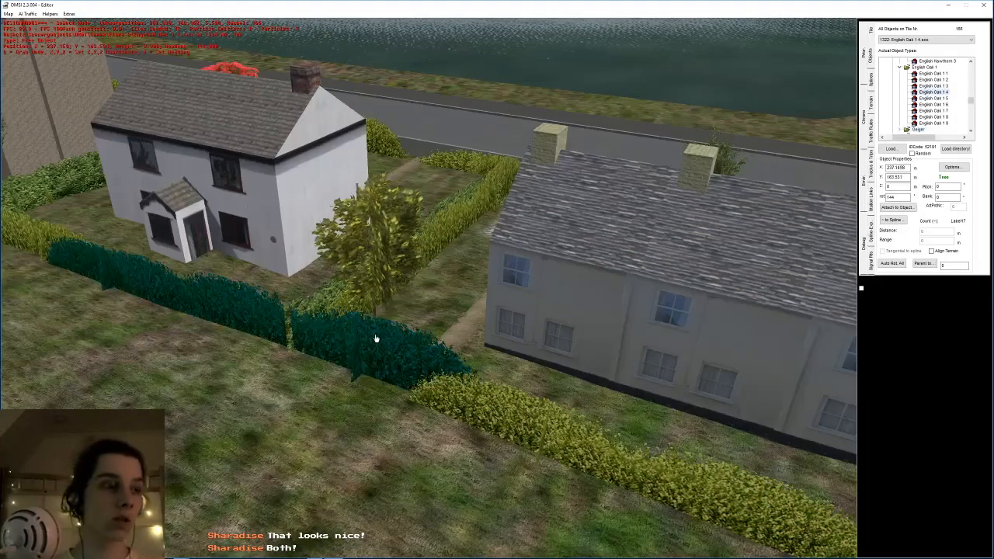
{"action": "left_click", "coordinate": [520, 271]}
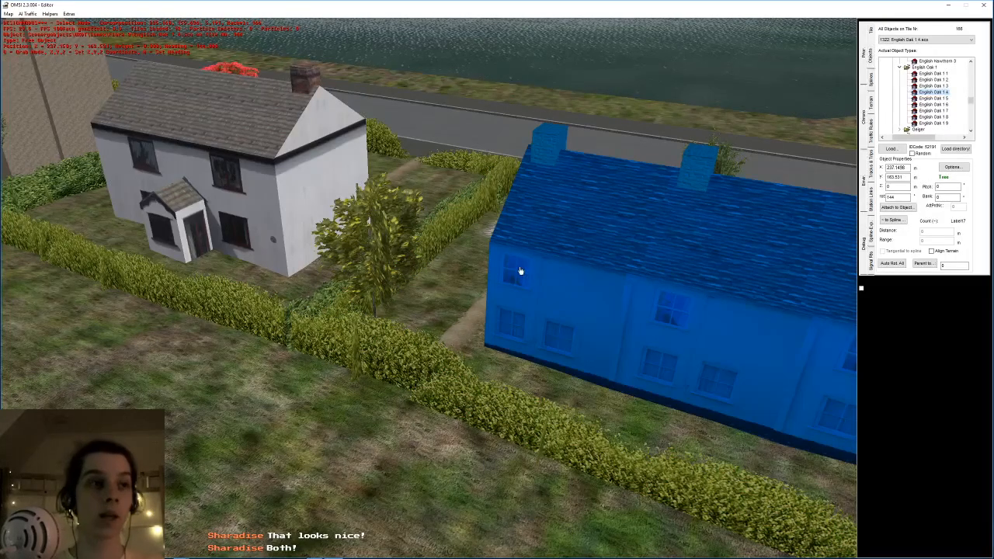
- Add an English Oak 1 8 tree in the white house's front garden, beside the hedge along the car park
{"action": "right_click_drag", "start_coordinate": [262, 223], "coordinate": [288, 181]}
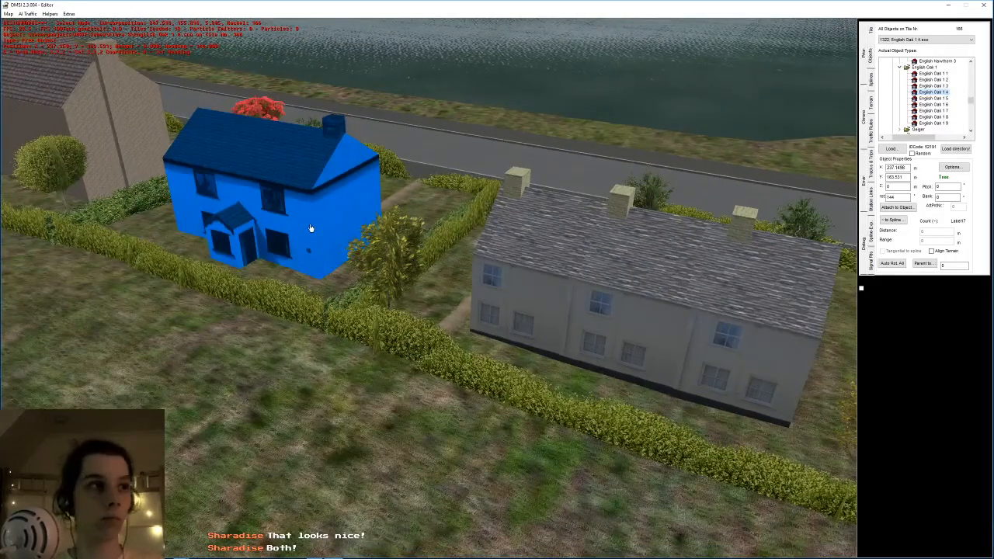
{"action": "right_click", "coordinate": [298, 245]}
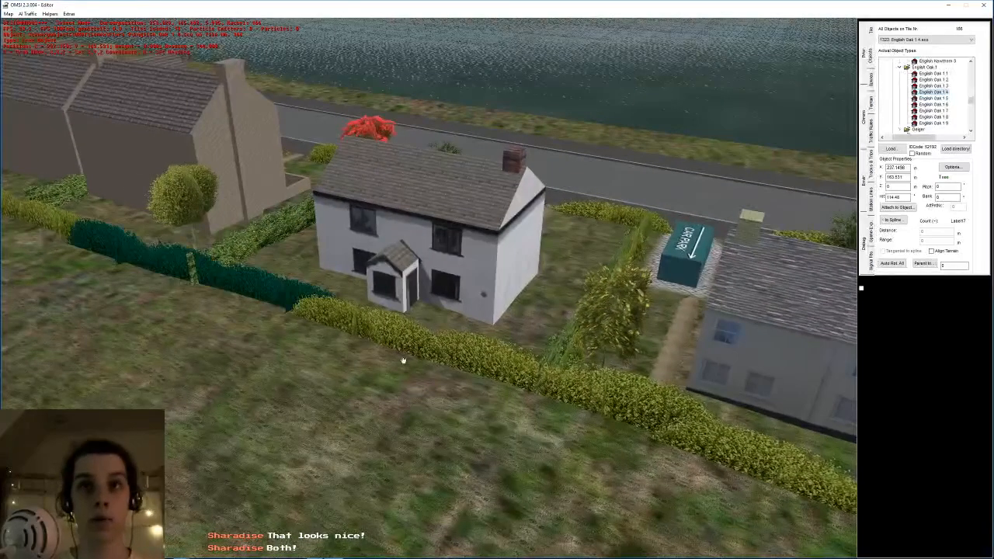
{"action": "left_click", "coordinate": [449, 406]}
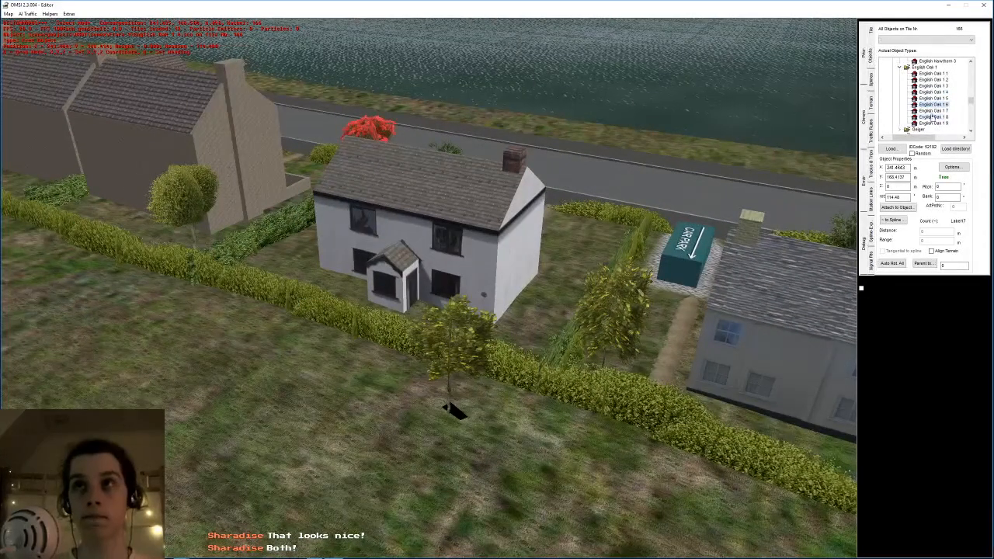
{"action": "key", "text": "g"}
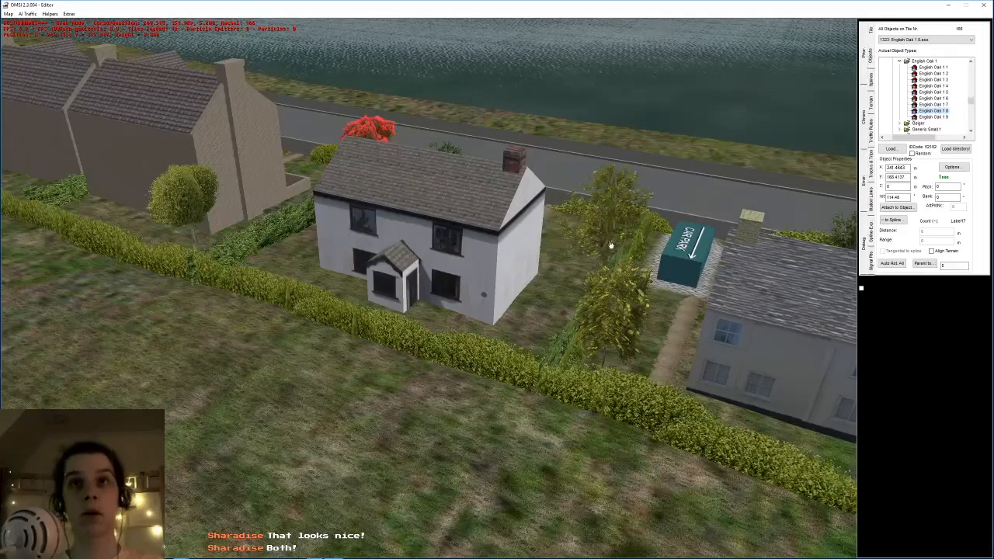
{"action": "left_click", "coordinate": [612, 233]}
- Add an English Oak 1 8 tree with heading 27.72 in the white house's front garden, beside the red tree at the roadside hedge
{"action": "right_click_drag", "start_coordinate": [612, 233], "coordinate": [501, 238]}
{"action": "scroll", "coordinate": [501, 233], "scroll_direction": "up", "scroll_amount": 5}
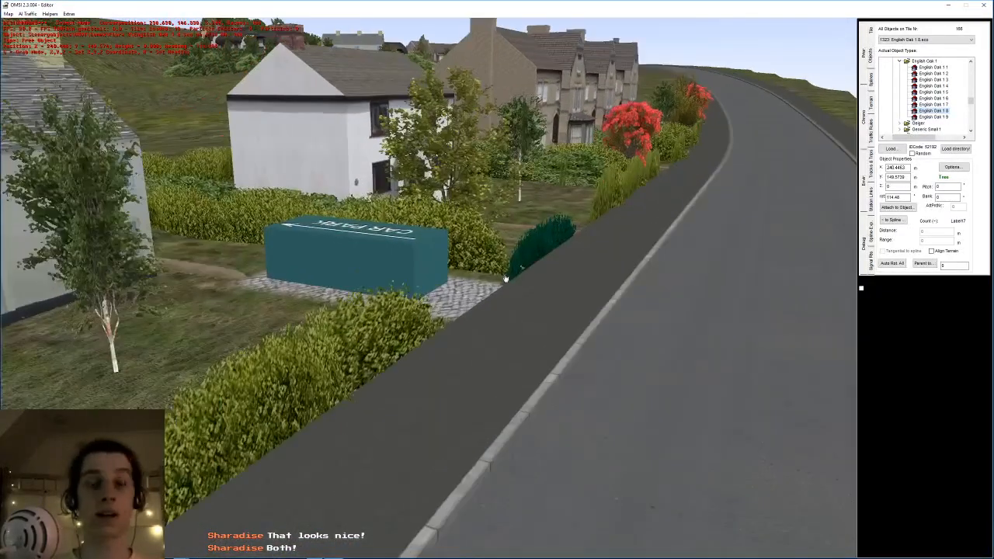
{"action": "scroll", "coordinate": [502, 227], "scroll_direction": "up", "scroll_amount": 3}
{"action": "left_click", "coordinate": [505, 268]}
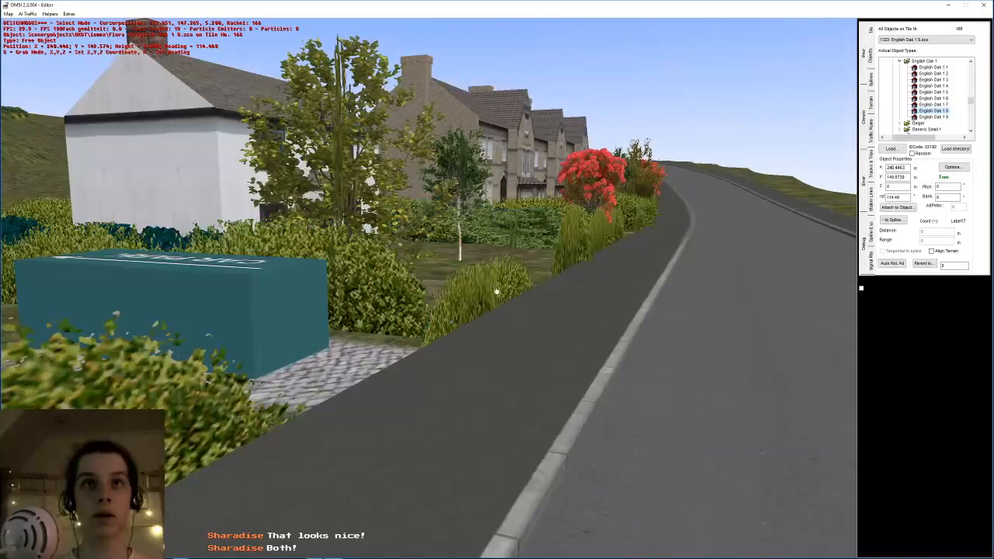
{"action": "key", "text": "g"}
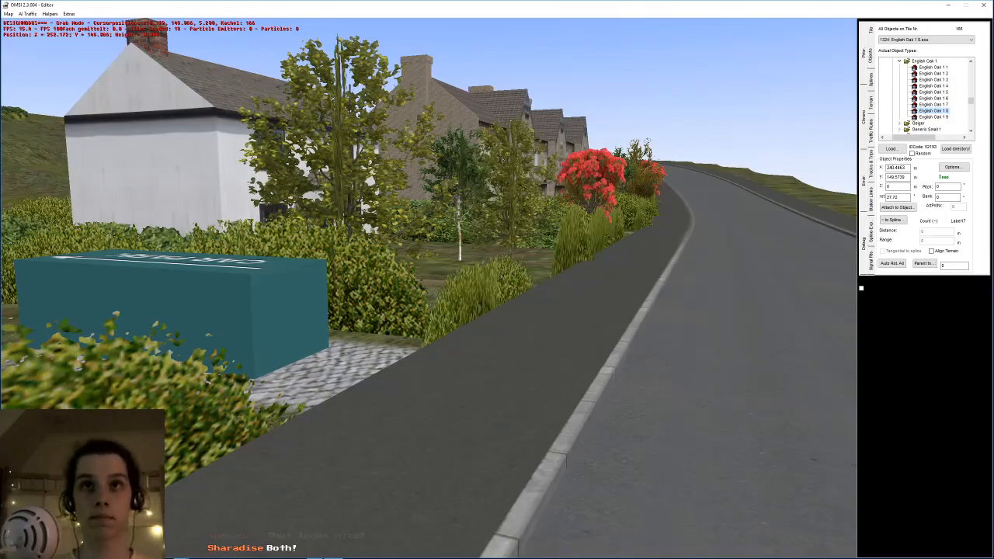
{"action": "scroll", "coordinate": [520, 252], "scroll_direction": "up", "scroll_amount": 5}
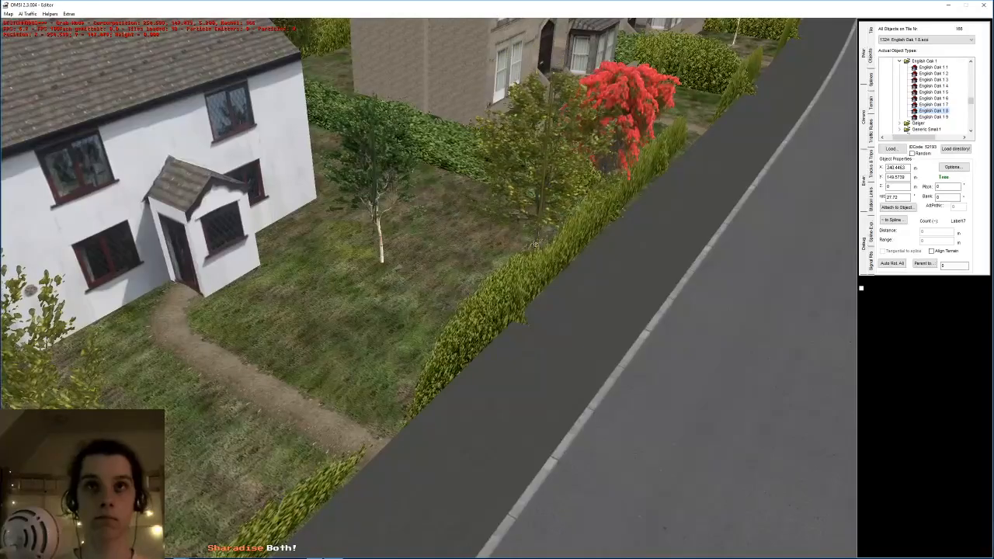
{"action": "right_click_drag", "start_coordinate": [537, 250], "coordinate": [447, 237]}
{"action": "left_click", "coordinate": [546, 242]}
- Add another English Oak 1 8 with heading 252.72 at the rear hedge between the white house and the stone terrace
{"action": "scroll", "coordinate": [497, 348], "scroll_direction": "down", "scroll_amount": 4}
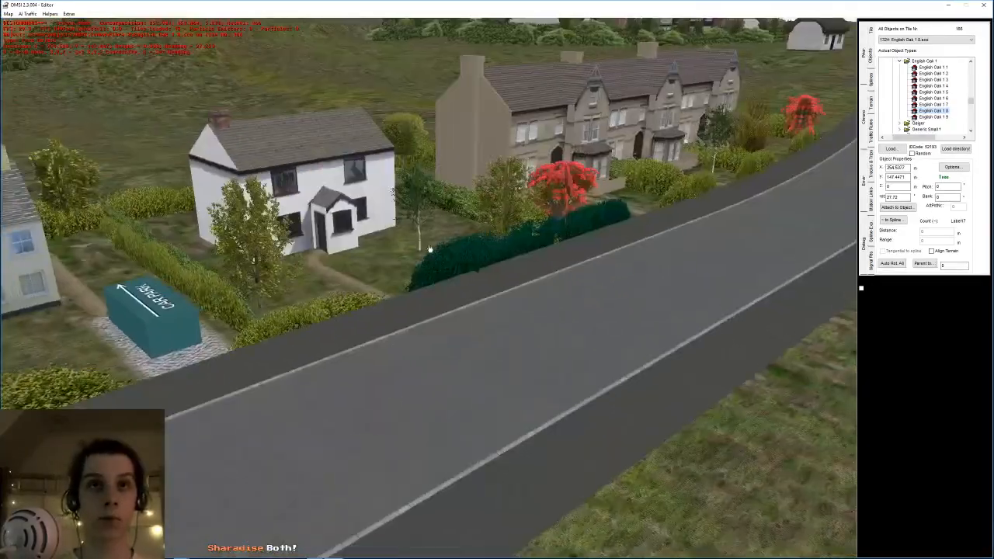
{"action": "scroll", "coordinate": [446, 237], "scroll_direction": "up", "scroll_amount": 6}
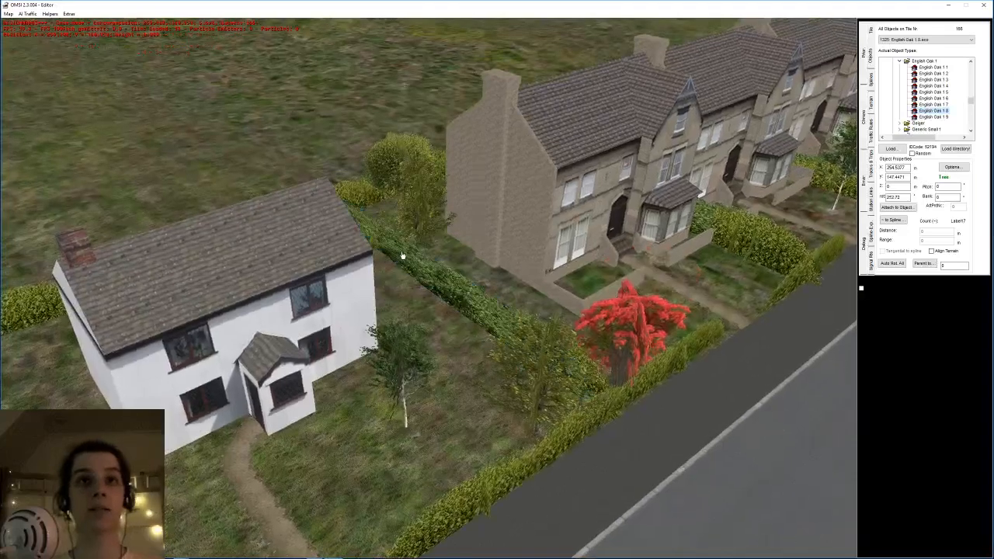
{"action": "left_click", "coordinate": [363, 218]}
- Add an English Oak 1 9 tree inside the rear hedge behind the white house, near the terrace-side corner
{"action": "right_click_drag", "start_coordinate": [353, 214], "coordinate": [452, 338]}
{"action": "left_click", "coordinate": [469, 310]}
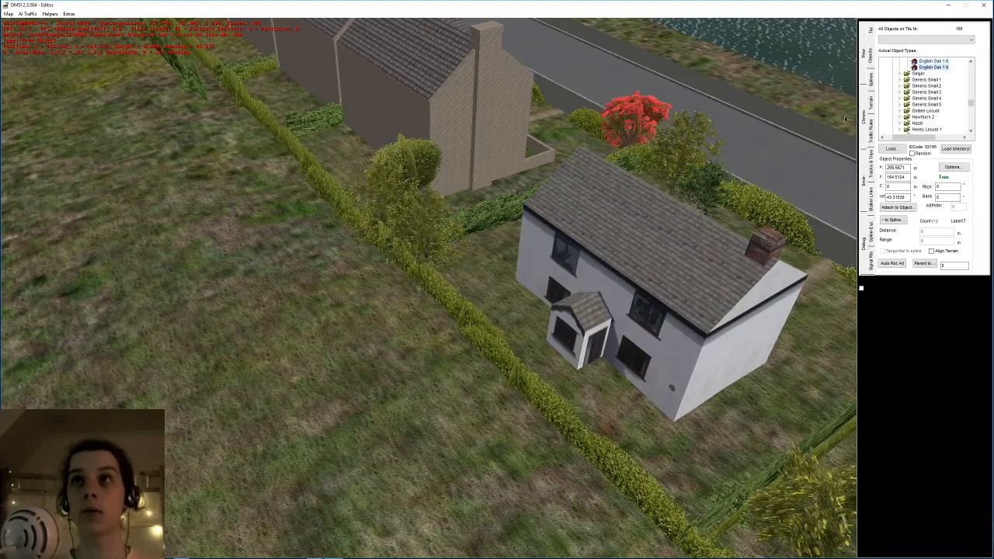
{"action": "left_click", "coordinate": [428, 284]}
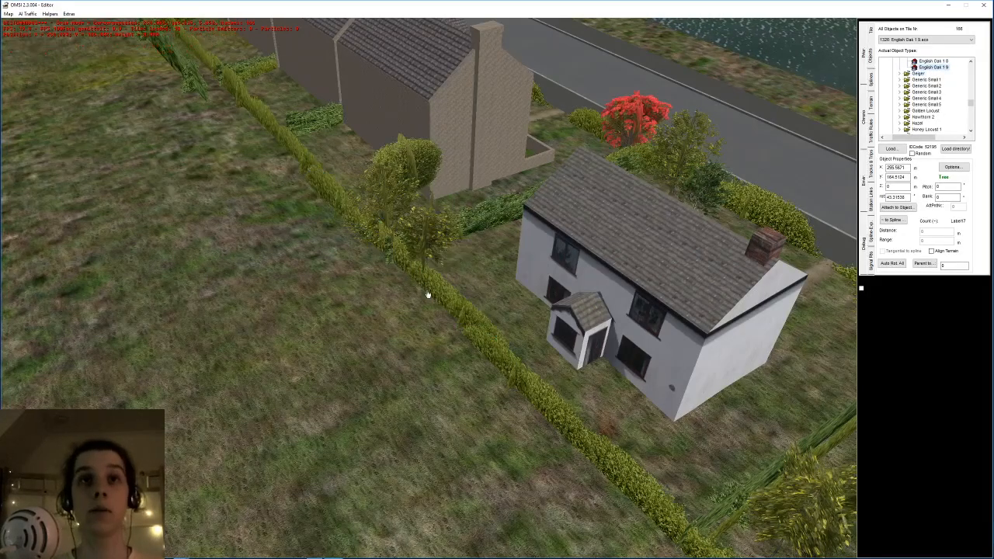
{"action": "left_click_drag", "start_coordinate": [429, 293], "coordinate": [431, 290]}
{"action": "middle_click_drag", "start_coordinate": [432, 290], "coordinate": [508, 270]}
{"action": "left_click", "coordinate": [512, 273]}
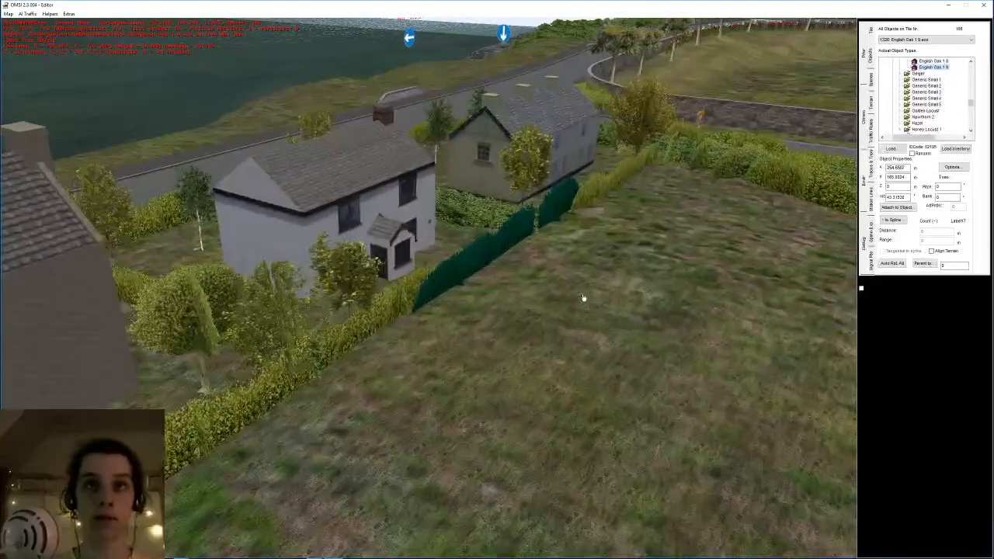
- Add an English Oak with heading 344.88 behind the white house, change it to English Oak 1 7 and place it inside the rear hedge
{"action": "left_click", "coordinate": [751, 176]}
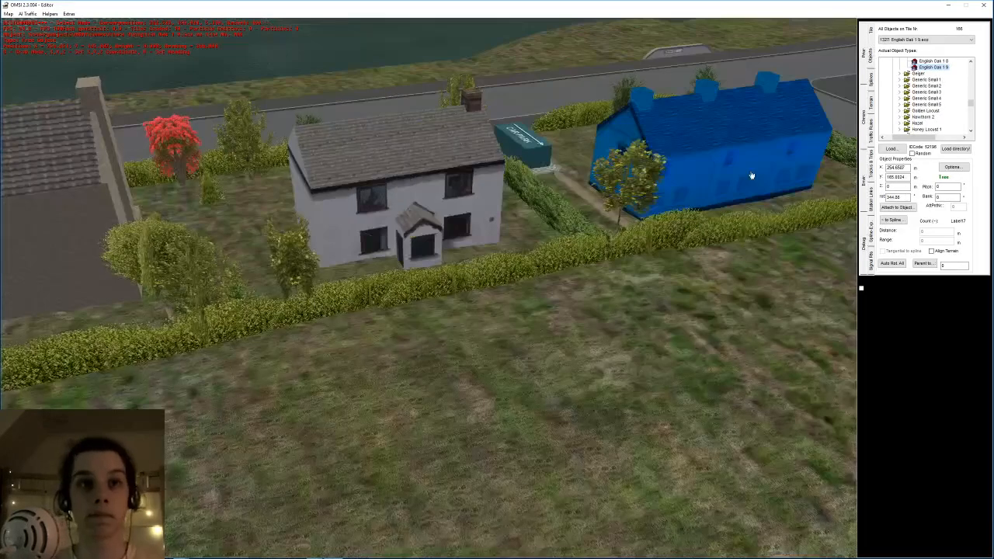
{"action": "middle_click_drag", "start_coordinate": [609, 207], "coordinate": [548, 205]}
{"action": "left_click", "coordinate": [386, 323]}
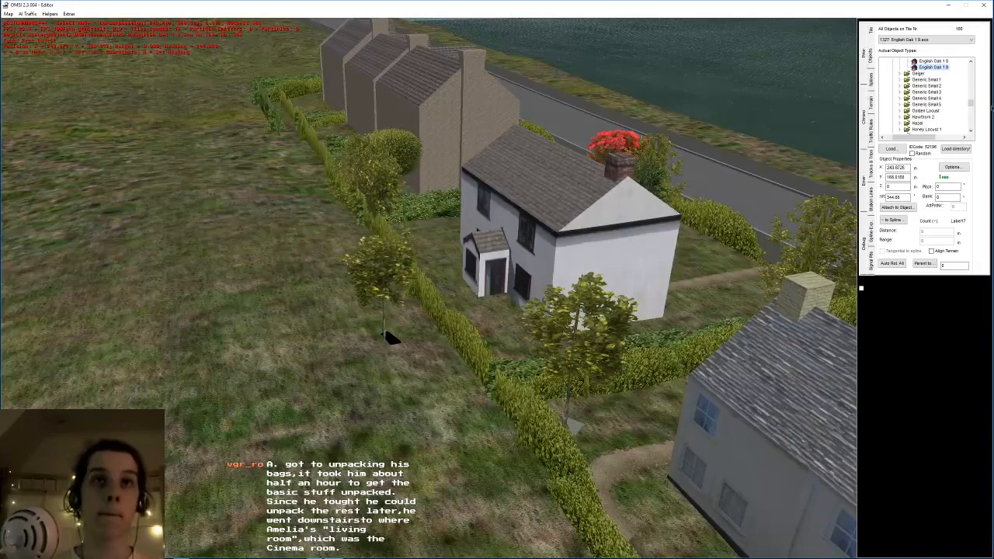
{"action": "mouse_move", "coordinate": [352, 376]}
{"action": "left_mouse_down"}
{"action": "mouse_move", "coordinate": [362, 279]}
{"action": "mouse_move", "coordinate": [428, 273]}
{"action": "left_mouse_up"}
{"action": "middle_click_drag", "start_coordinate": [436, 288], "coordinate": [565, 297]}
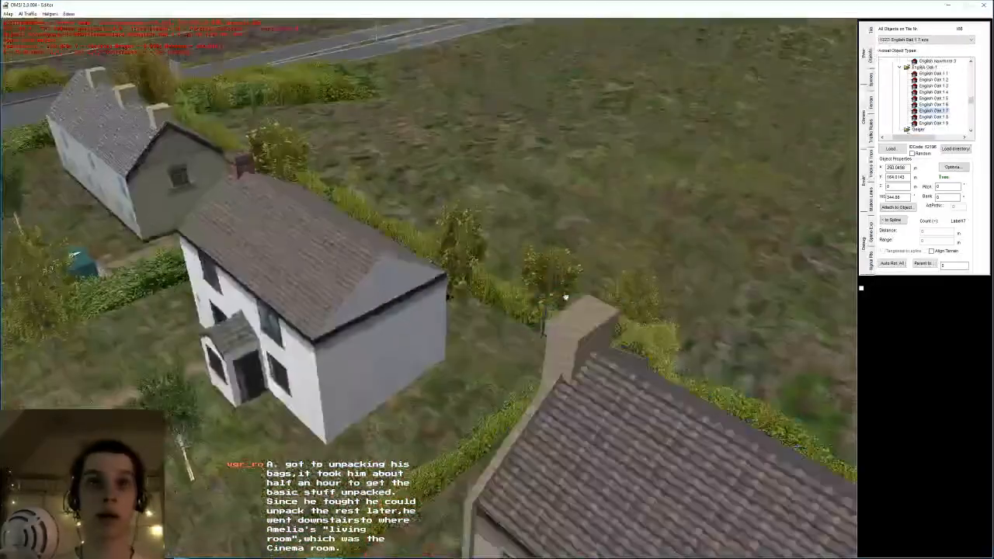
- Add another oak between the trees at the white house's rear hedge and change it to an English Oak 1 6
{"action": "left_click", "coordinate": [501, 321]}
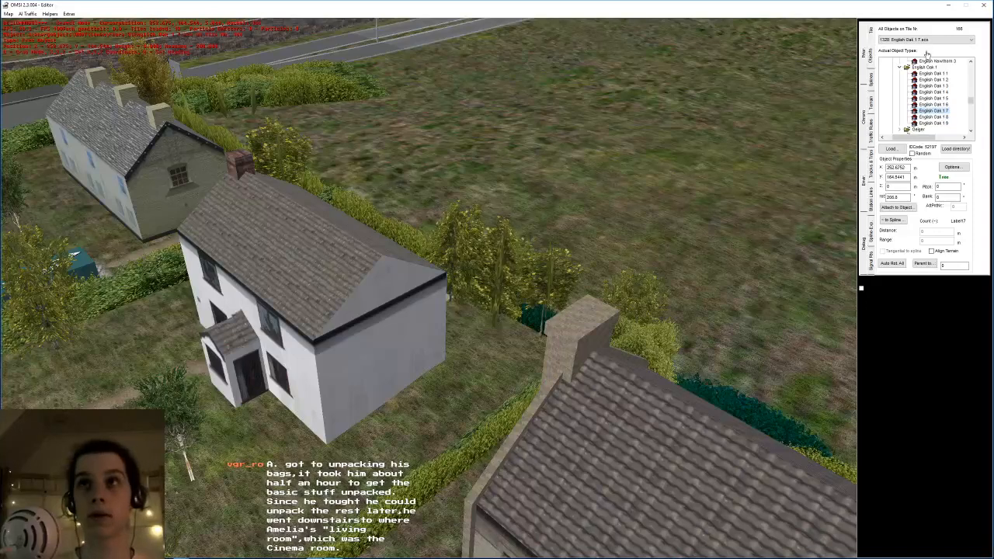
{"action": "key", "text": "g"}
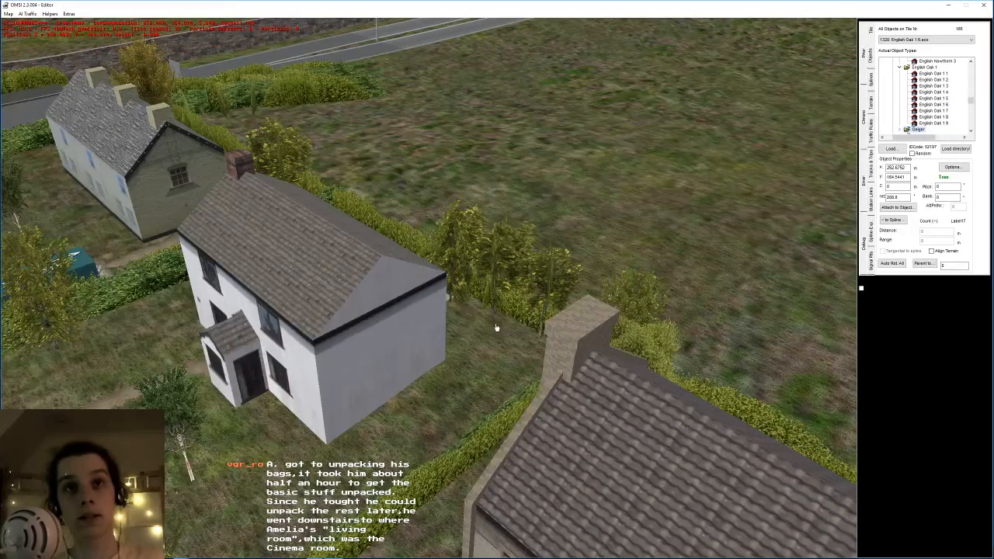
{"action": "left_click", "coordinate": [506, 324]}
{"action": "right_click_drag", "start_coordinate": [506, 324], "coordinate": [549, 326]}
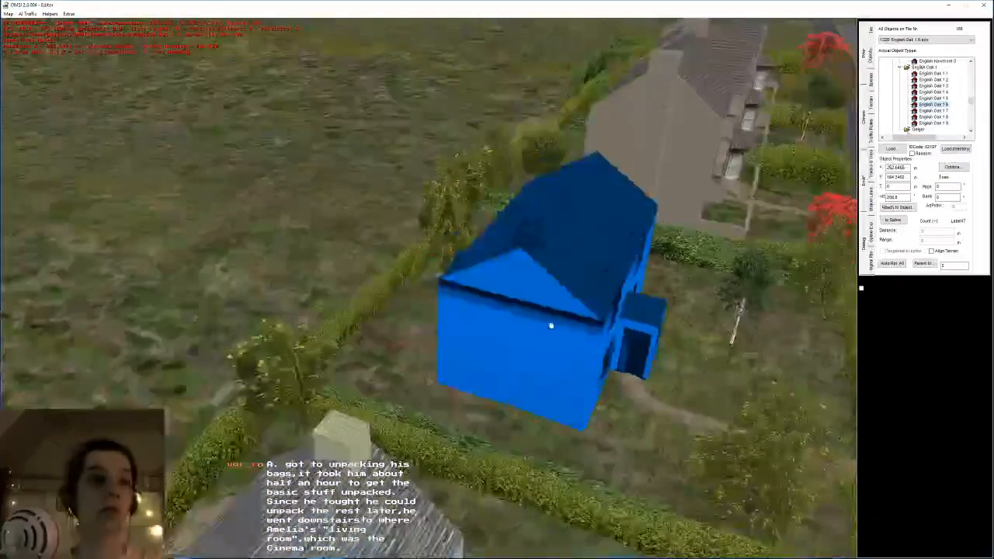
- Add an English Oak with heading 296.04 behind the white house's porch, change it to English Oak 1 5 and align it with the rear hedge
{"action": "left_click", "coordinate": [400, 312]}
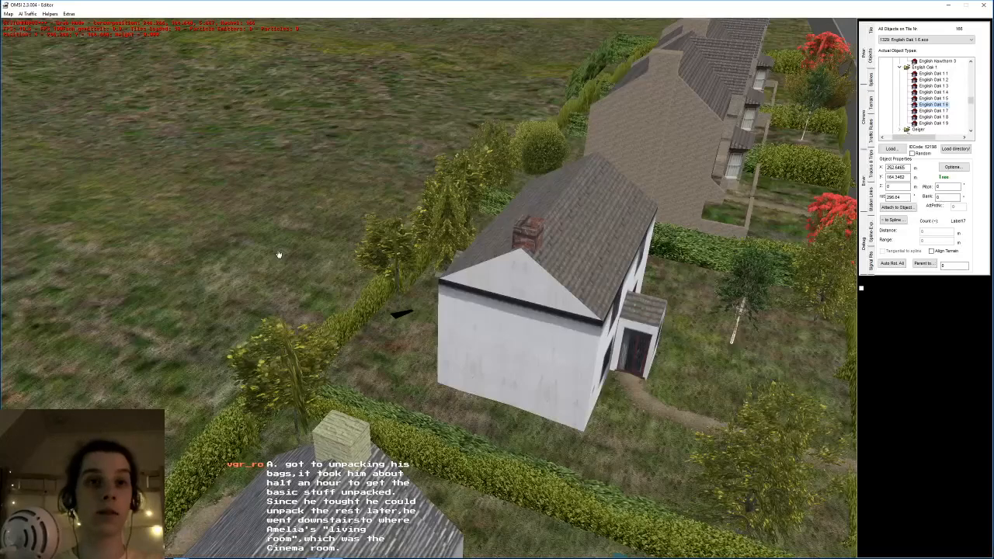
{"action": "scroll", "coordinate": [279, 254], "scroll_direction": "up", "scroll_amount": 3}
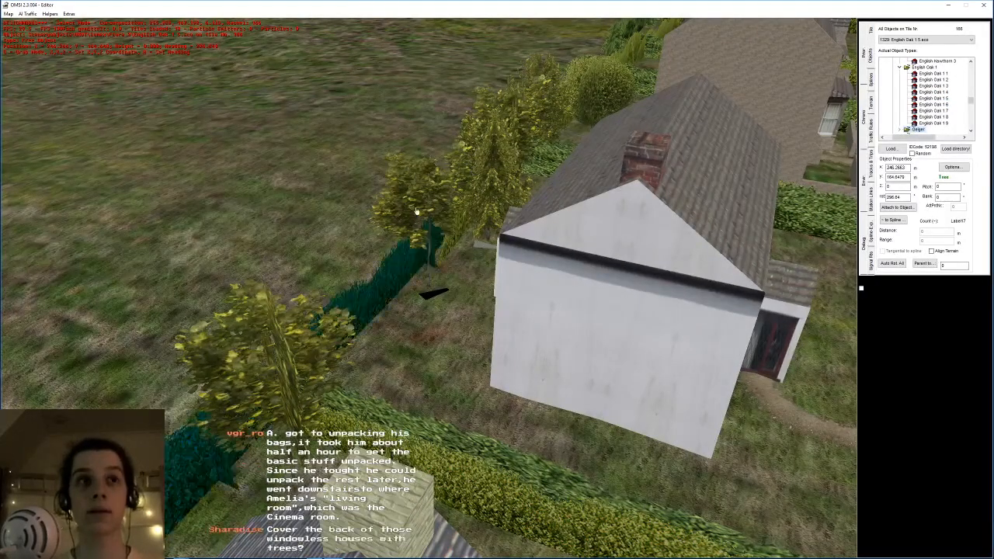
{"action": "scroll", "coordinate": [431, 213], "scroll_direction": "up", "scroll_amount": 2}
{"action": "right_click_drag", "start_coordinate": [440, 213], "coordinate": [423, 412]}
{"action": "key", "text": "g"}
{"action": "left_click", "coordinate": [427, 410]}
- Add two more English Oak 1 5 trees along the rear hedge behind the white house
{"action": "scroll", "coordinate": [427, 410], "scroll_direction": "down", "scroll_amount": 3}
{"action": "middle_click_drag", "start_coordinate": [426, 410], "coordinate": [467, 365]}
{"action": "scroll", "coordinate": [472, 418], "scroll_direction": "down", "scroll_amount": 3}
{"action": "scroll", "coordinate": [481, 371], "scroll_direction": "down", "scroll_amount": 3}
{"action": "scroll", "coordinate": [298, 327], "scroll_direction": "up", "scroll_amount": 3}
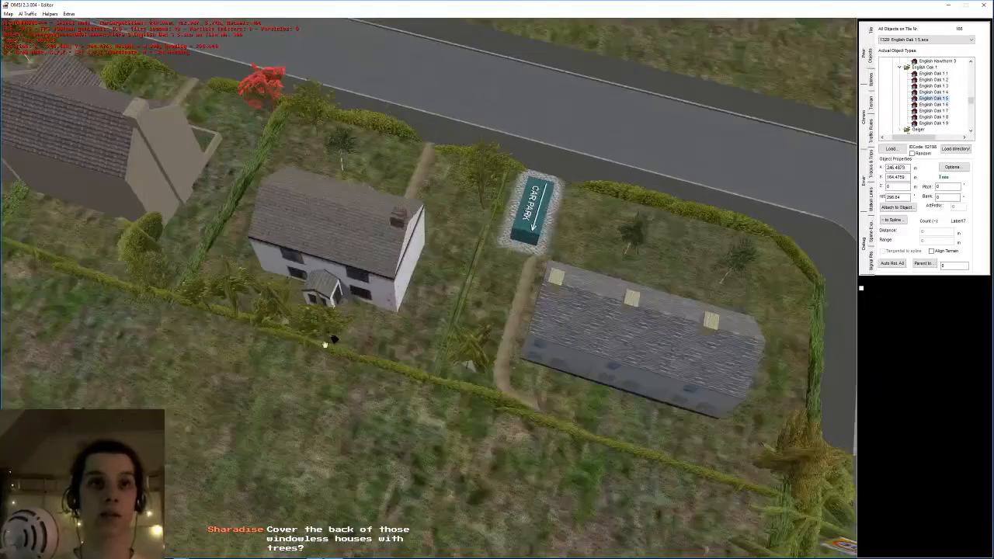
{"action": "left_click", "coordinate": [411, 360]}
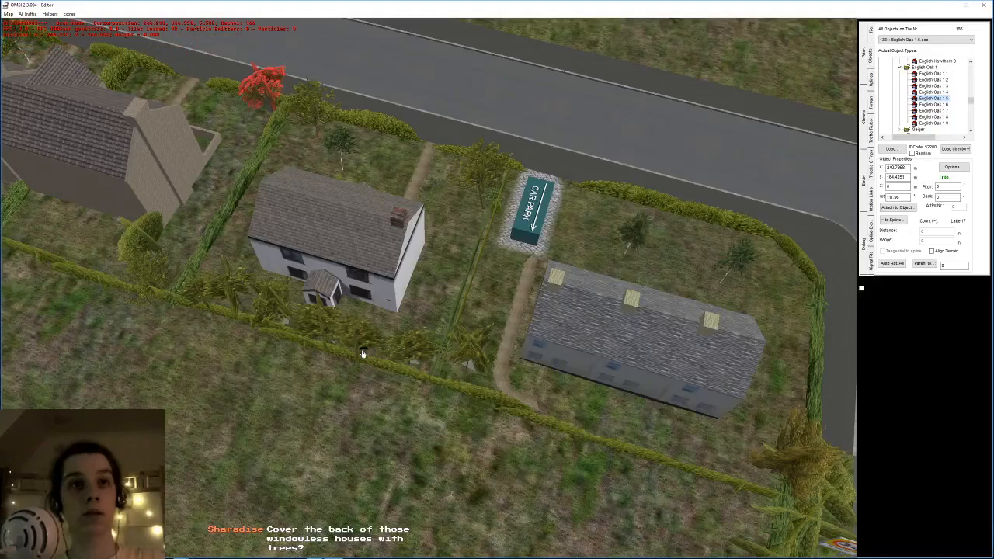
{"action": "left_click", "coordinate": [363, 353]}
- Add an English Oak 1 5 tree in the stone terrace's front garden, just inside the roadside hedge
{"action": "right_click_drag", "start_coordinate": [363, 353], "coordinate": [218, 243]}
{"action": "middle_click_drag", "start_coordinate": [218, 242], "coordinate": [242, 204]}
{"action": "scroll", "coordinate": [375, 272], "scroll_direction": "up", "scroll_amount": 3}
{"action": "middle_click_drag", "start_coordinate": [376, 273], "coordinate": [485, 272]}
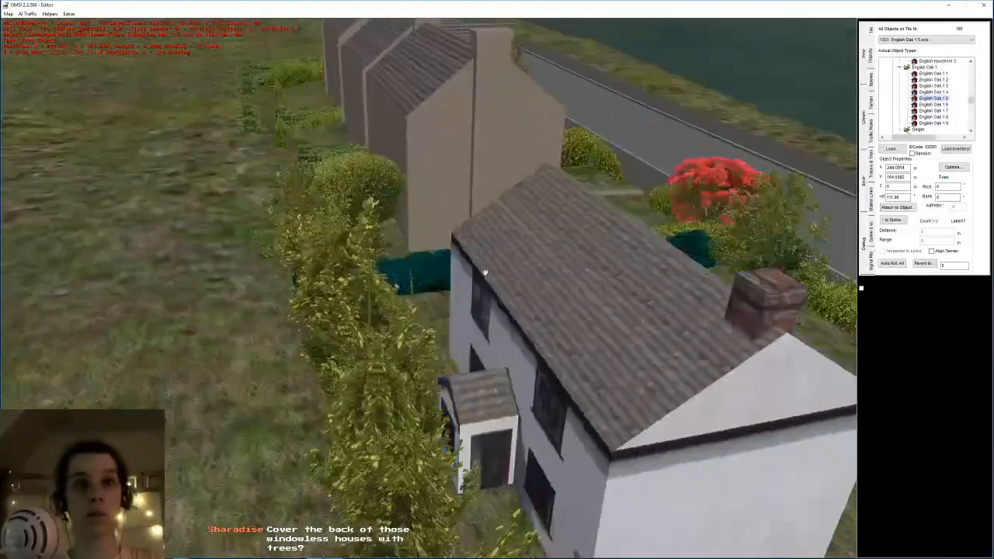
{"action": "right_click_drag", "start_coordinate": [668, 257], "coordinate": [451, 271]}
{"action": "middle_click_drag", "start_coordinate": [450, 272], "coordinate": [476, 320]}
{"action": "right_click_drag", "start_coordinate": [448, 303], "coordinate": [442, 273]}
{"action": "scroll", "coordinate": [448, 270], "scroll_direction": "up", "scroll_amount": 3}
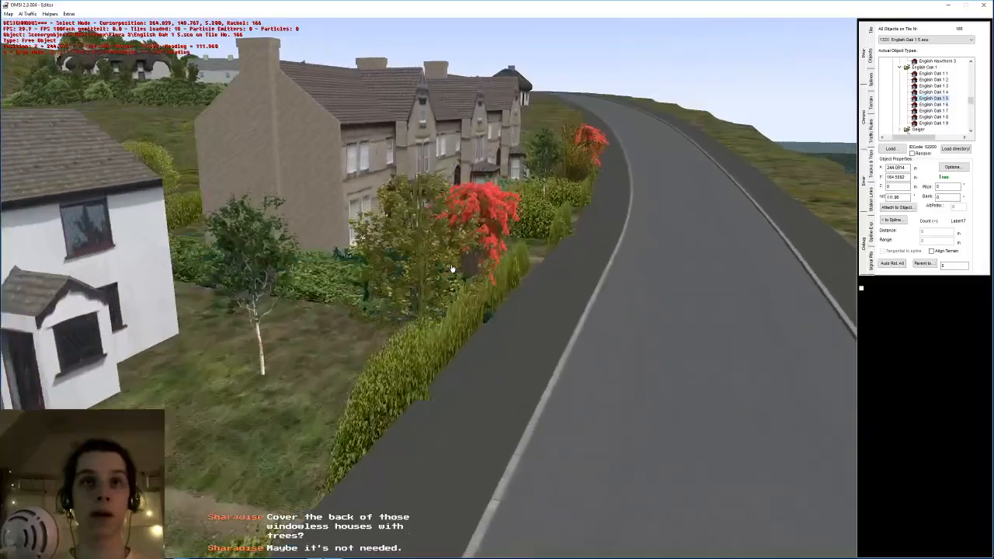
{"action": "scroll", "coordinate": [451, 270], "scroll_direction": "up", "scroll_amount": 3}
{"action": "middle_click_drag", "start_coordinate": [437, 293], "coordinate": [480, 262]}
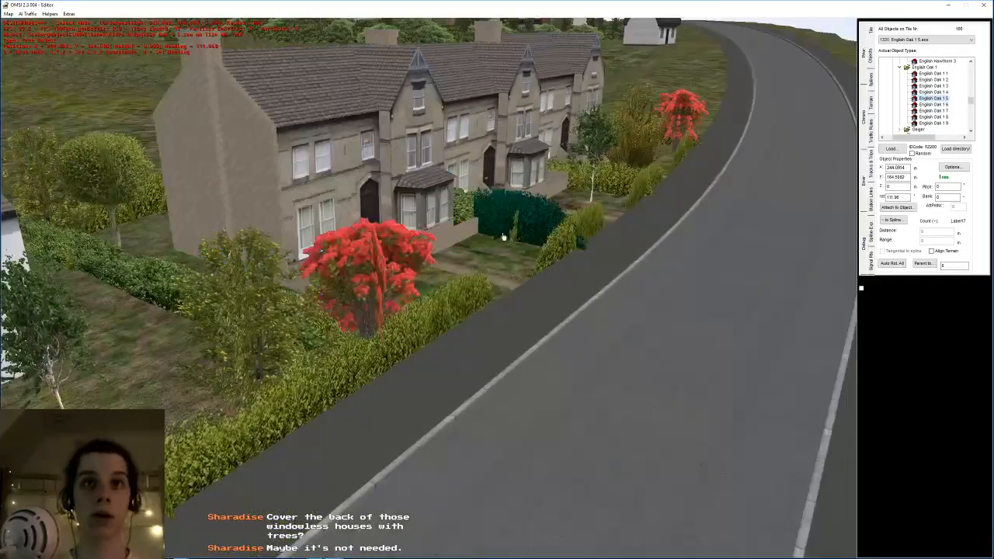
{"action": "scroll", "coordinate": [486, 245], "scroll_direction": "up", "scroll_amount": 4}
{"action": "left_click", "coordinate": [483, 392]}
{"action": "left_click_drag", "start_coordinate": [483, 392], "coordinate": [487, 379]}
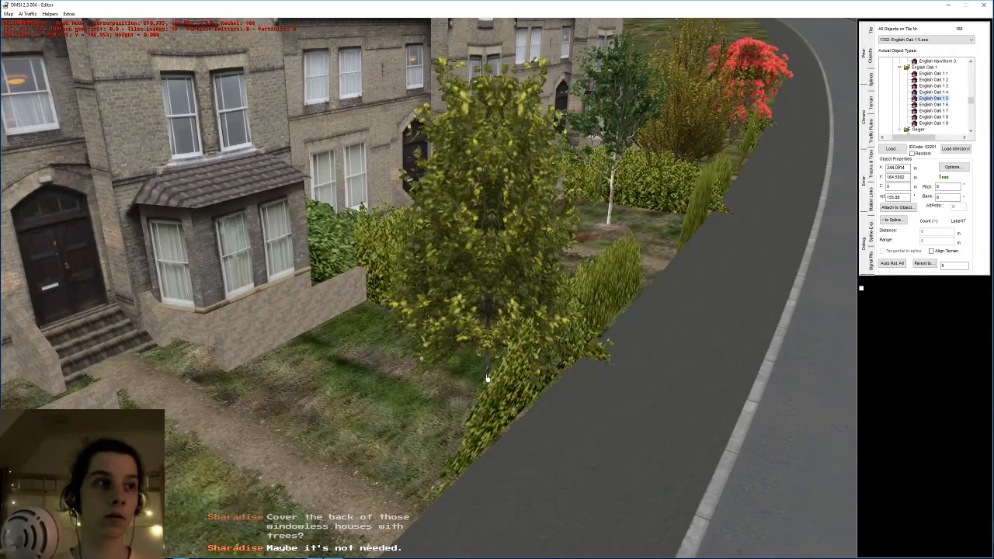
{"action": "left_click", "coordinate": [487, 379]}
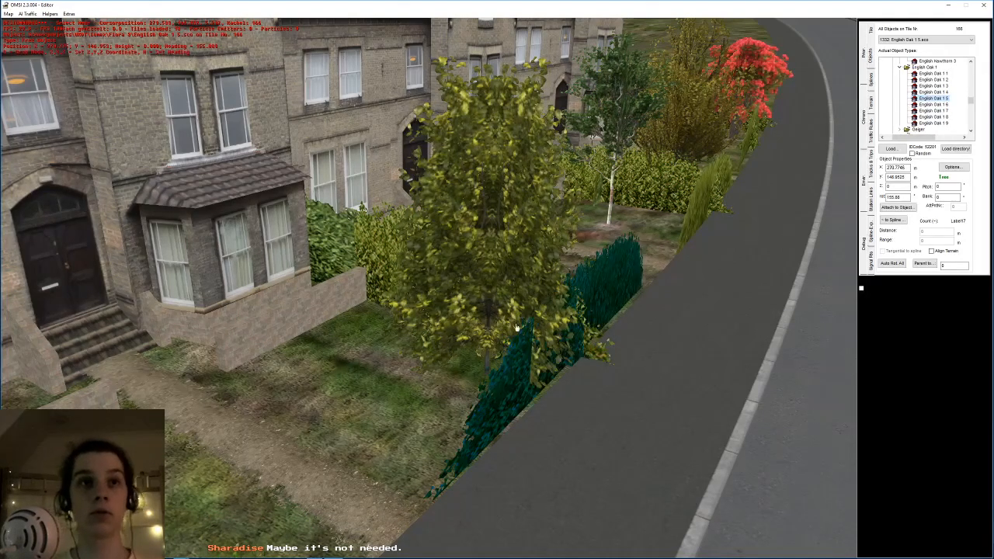
- Add an English Oak 1 5 tree with heading 154.8 at the rear hedge behind the stone terrace
{"action": "right_click_drag", "start_coordinate": [509, 395], "coordinate": [523, 264]}
{"action": "middle_click_drag", "start_coordinate": [523, 264], "coordinate": [526, 265]}
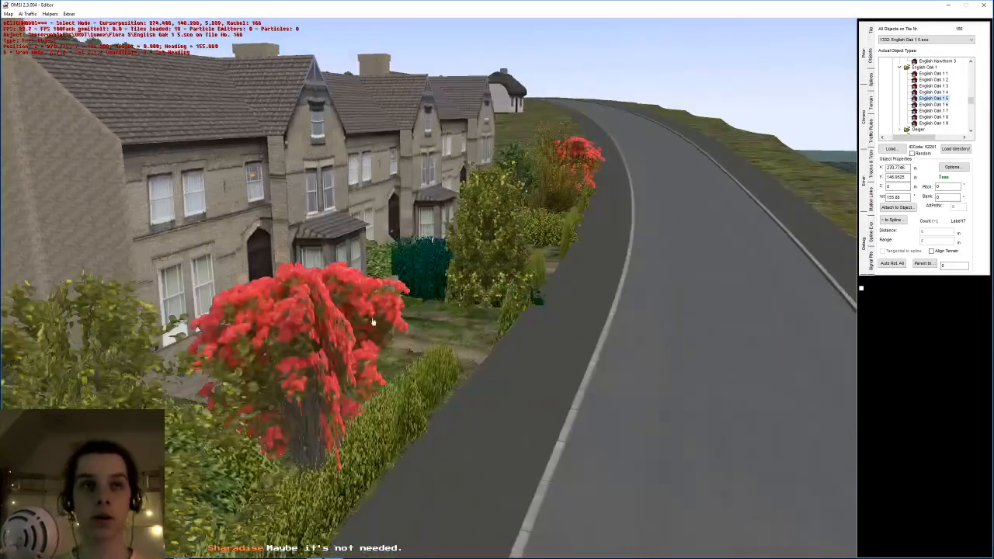
{"action": "key", "text": "Down"}
{"action": "key", "text": "Left"}
{"action": "middle_click_drag", "start_coordinate": [313, 280], "coordinate": [391, 261]}
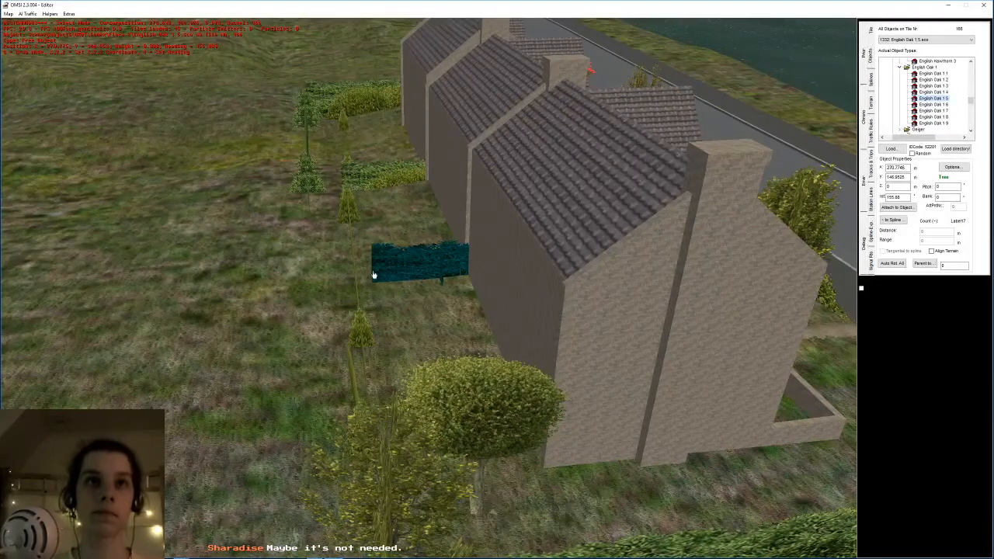
{"action": "left_click", "coordinate": [364, 285]}
{"action": "middle_click_drag", "start_coordinate": [372, 234], "coordinate": [496, 231]}
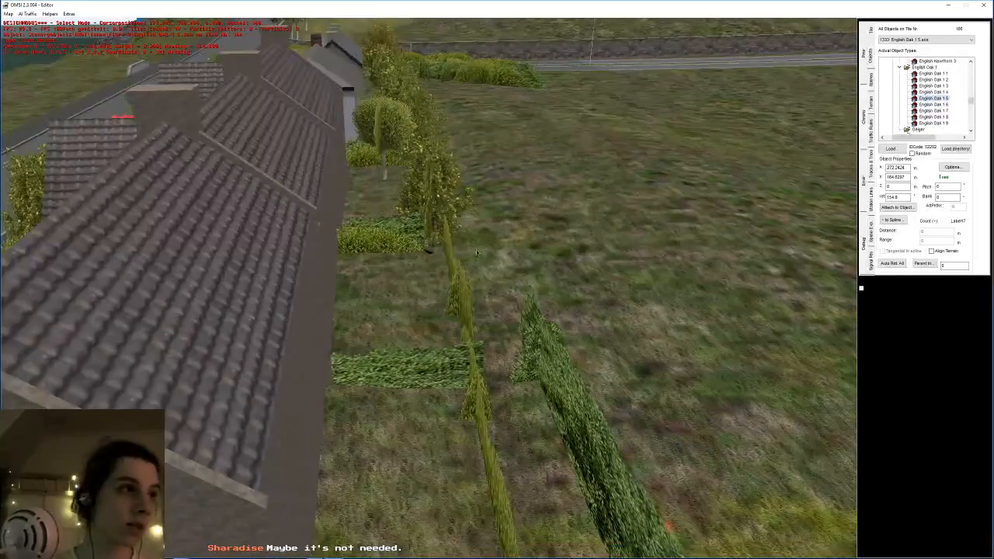
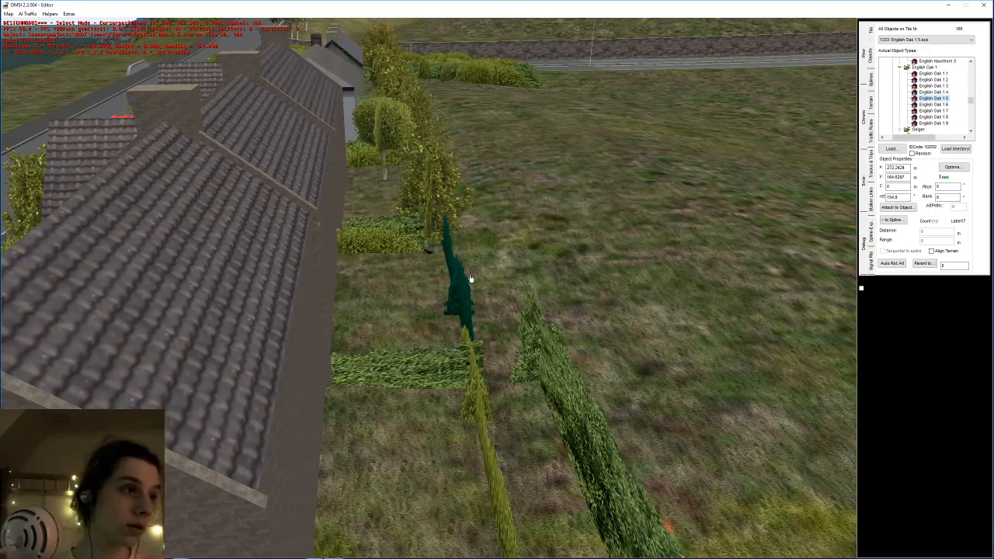
- Move one English Oak 1 5 from the row behind the white house to the rear hedge behind the cream cottage
{"action": "key", "text": "Delete"}
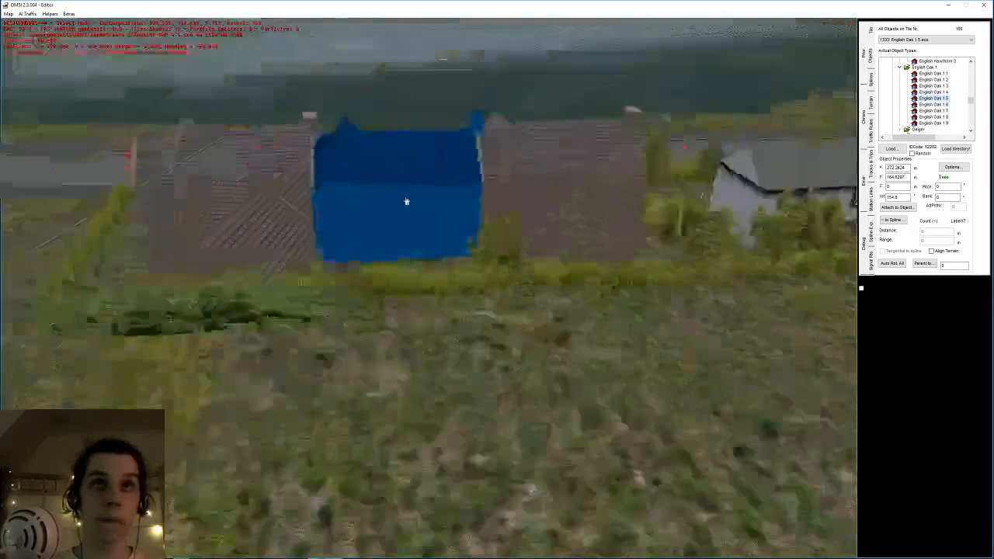
{"action": "right_click_drag", "start_coordinate": [407, 202], "coordinate": [708, 328]}
{"action": "middle_click_drag", "start_coordinate": [708, 329], "coordinate": [424, 269]}
{"action": "key", "text": "Delete"}
{"action": "right_click_drag", "start_coordinate": [564, 358], "coordinate": [539, 374]}
{"action": "right_click_drag", "start_coordinate": [364, 253], "coordinate": [440, 203]}
{"action": "middle_click_drag", "start_coordinate": [439, 203], "coordinate": [432, 211]}
{"action": "right_click_drag", "start_coordinate": [433, 212], "coordinate": [462, 279]}
{"action": "left_click", "coordinate": [436, 280]}
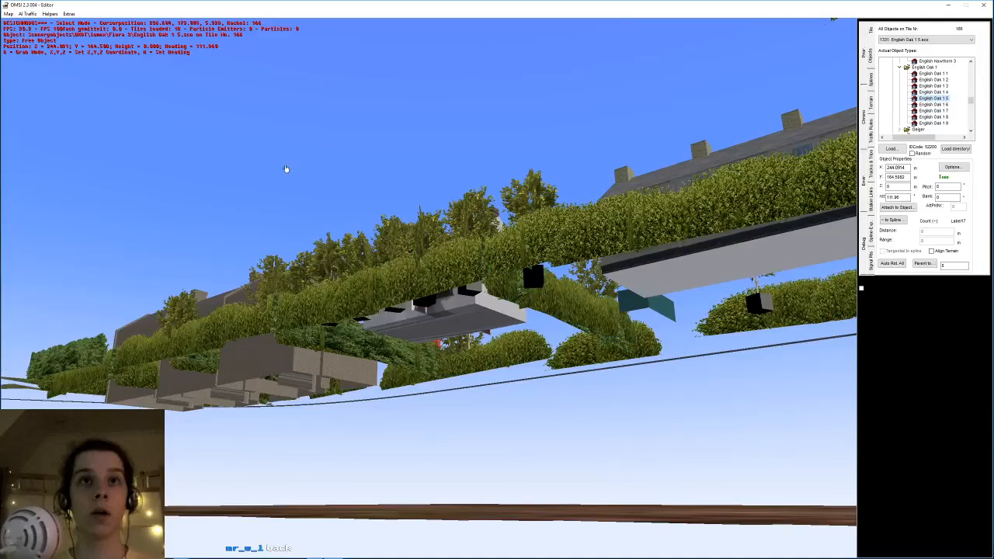
{"action": "right_click_drag", "start_coordinate": [338, 234], "coordinate": [346, 274]}
{"action": "middle_click_drag", "start_coordinate": [608, 380], "coordinate": [554, 299]}
{"action": "right_click_drag", "start_coordinate": [555, 299], "coordinate": [564, 315]}
{"action": "key", "text": "n"}
{"action": "left_click", "coordinate": [521, 321]}
- Move the English Oak 1 7 from behind the white house to the middle of the rear hedge behind the cream cottage
{"action": "middle_click_drag", "start_coordinate": [323, 188], "coordinate": [373, 238]}
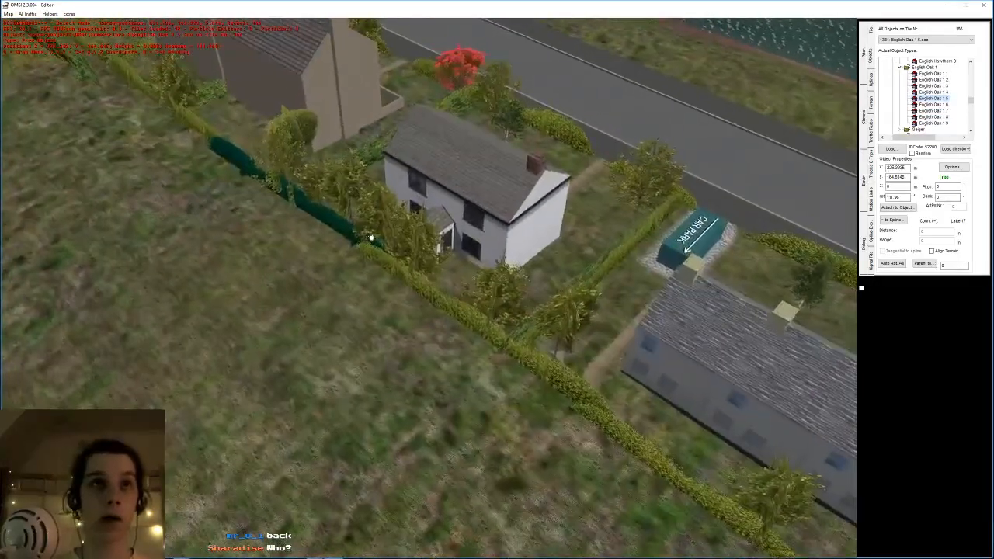
{"action": "right_click_drag", "start_coordinate": [373, 237], "coordinate": [380, 254]}
{"action": "middle_click_drag", "start_coordinate": [684, 447], "coordinate": [652, 417]}
{"action": "right_click_drag", "start_coordinate": [653, 416], "coordinate": [654, 391]}
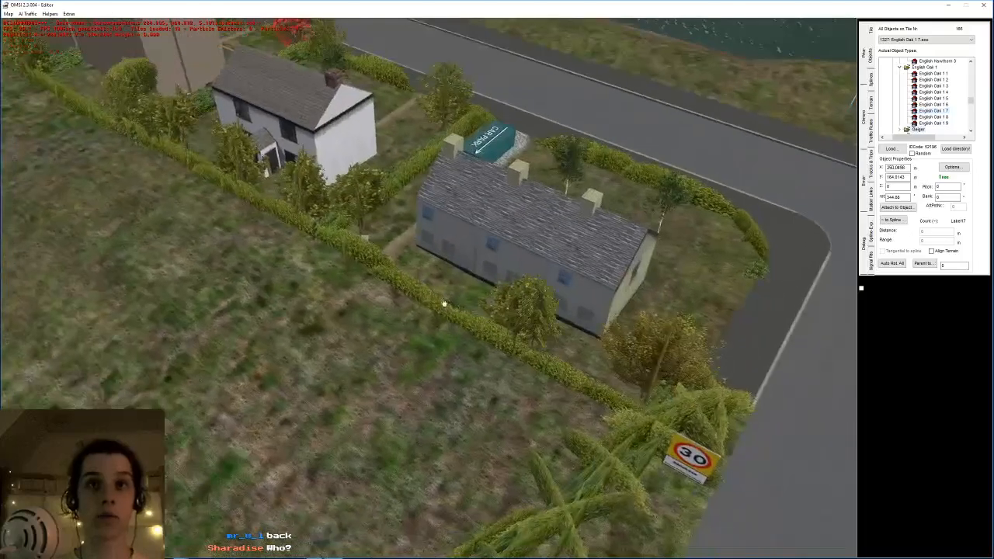
{"action": "left_click", "coordinate": [413, 288]}
- Add another English Oak 1 7 with heading 237.24 at the rear hedge near the cream cottage's road-sign corner
{"action": "right_click_drag", "start_coordinate": [402, 306], "coordinate": [387, 288]}
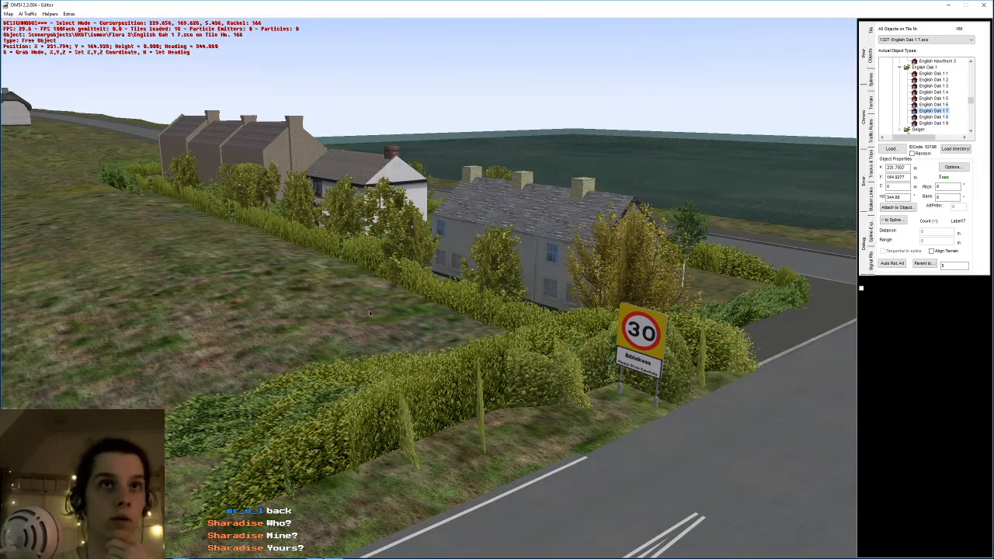
{"action": "middle_click_drag", "start_coordinate": [381, 308], "coordinate": [386, 244]}
{"action": "middle_click_drag", "start_coordinate": [456, 275], "coordinate": [245, 177]}
{"action": "left_click", "coordinate": [616, 327]}
{"action": "left_click", "coordinate": [609, 331]}
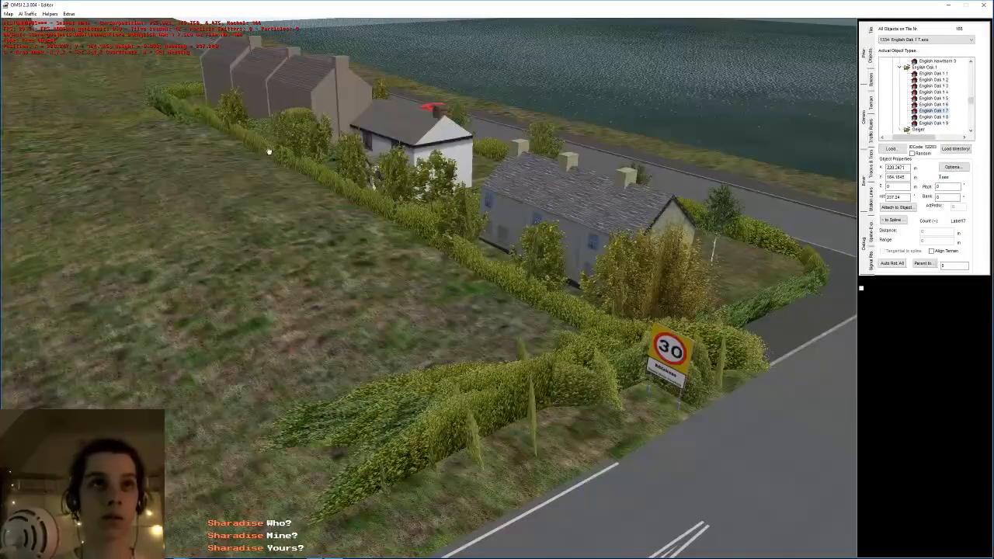
- Move the English Oak 1 7 from the cream cottage's rear hedge to the rear hedge behind the stone terrace
{"action": "middle_click_drag", "start_coordinate": [281, 170], "coordinate": [288, 171]}
{"action": "middle_click_drag", "start_coordinate": [433, 244], "coordinate": [397, 332]}
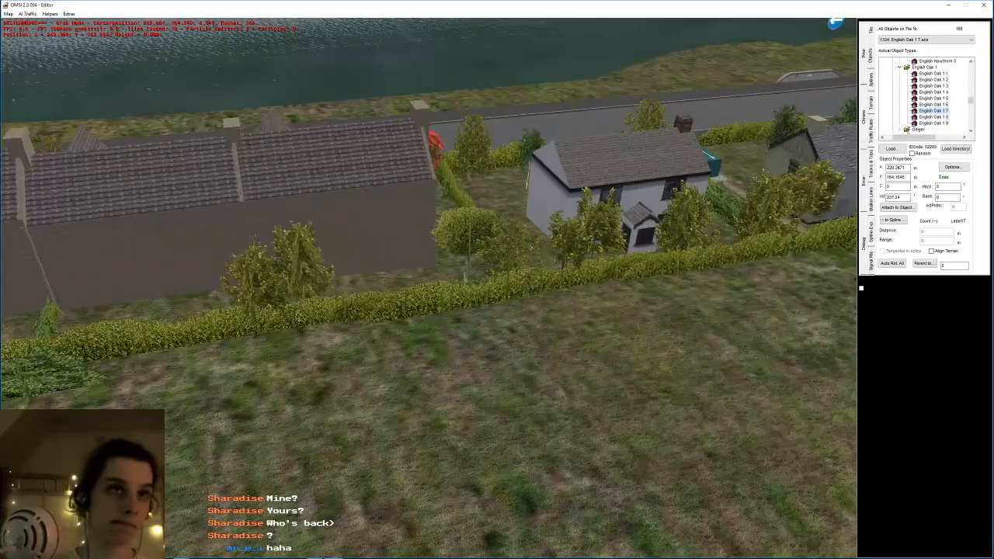
{"action": "left_click", "coordinate": [290, 309]}
- Add another English Oak 1 7 close beside the existing oaks at the rear hedge of the stone terrace
{"action": "middle_click_drag", "start_coordinate": [380, 259], "coordinate": [344, 261]}
{"action": "scroll", "coordinate": [345, 260], "scroll_direction": "up", "scroll_amount": 4}
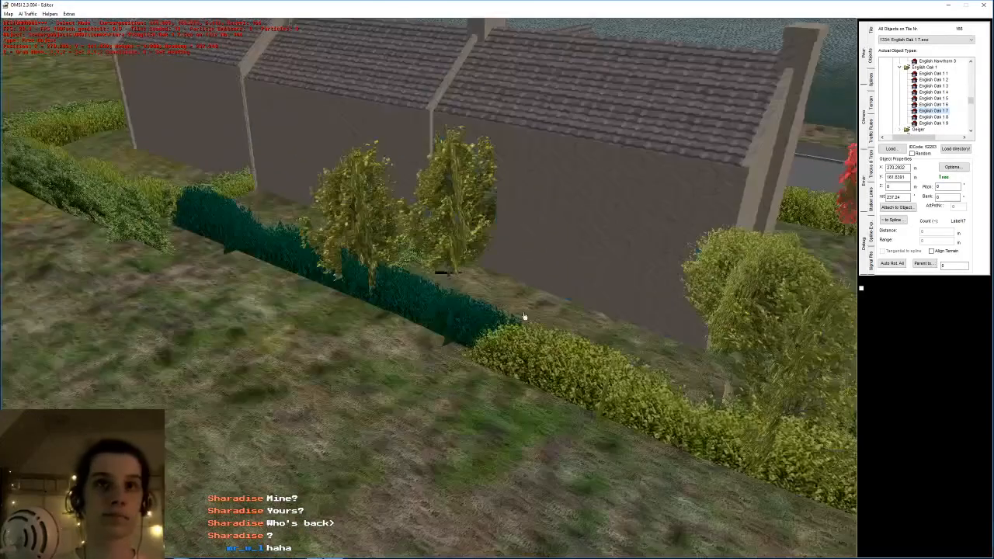
{"action": "key", "text": "d"}
{"action": "left_click", "coordinate": [502, 298]}
- Add an English Oak 1 8 behind the terrace house nearest the white house and adjust its position along the rear hedge
{"action": "middle_click_drag", "start_coordinate": [502, 353], "coordinate": [562, 182]}
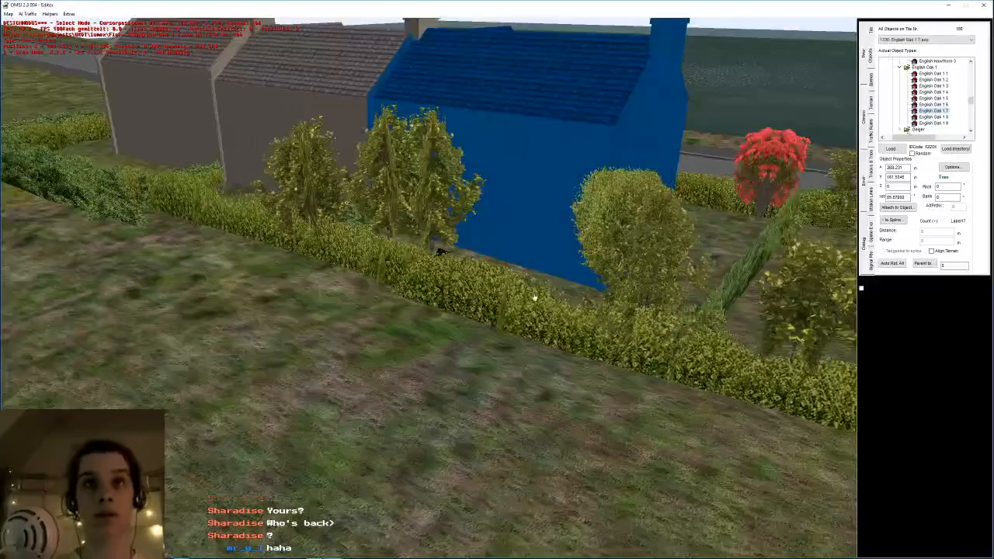
{"action": "key", "text": "n"}
{"action": "left_click", "coordinate": [553, 297]}
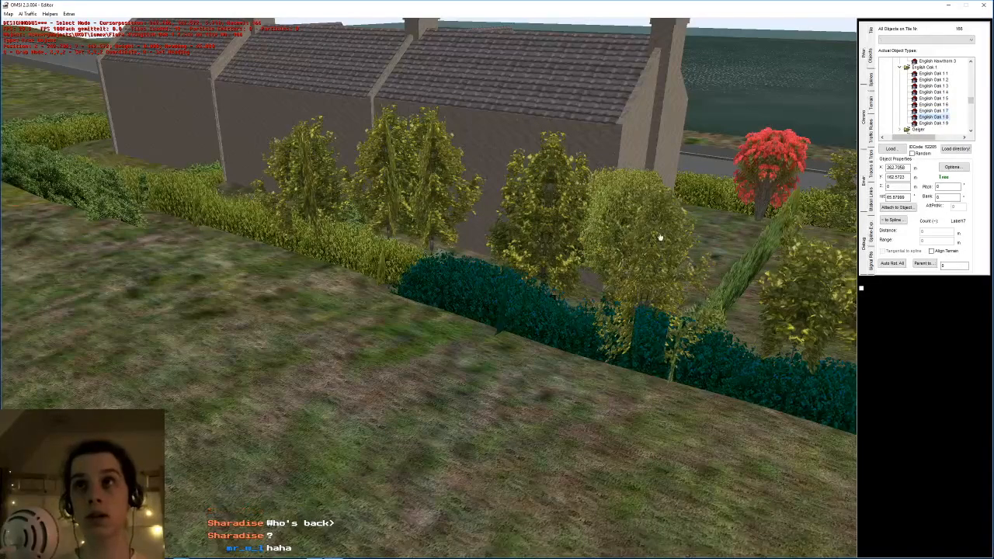
{"action": "key", "text": "g"}
{"action": "left_click", "coordinate": [519, 291]}
- Add another English Oak 1 8 at the rear hedge behind the middle of the stone terrace
{"action": "scroll", "coordinate": [346, 244], "scroll_direction": "up", "scroll_amount": 2}
{"action": "right_click_drag", "start_coordinate": [343, 243], "coordinate": [393, 311]}
{"action": "key", "text": "n"}
{"action": "left_click", "coordinate": [394, 305]}
- Add an English Oak 1 8 with heading 180.36 inside the rear hedge corner at the stone terrace's far end
{"action": "middle_click_drag", "start_coordinate": [396, 255], "coordinate": [554, 147]}
{"action": "scroll", "coordinate": [536, 233], "scroll_direction": "down", "scroll_amount": 3}
{"action": "middle_click_drag", "start_coordinate": [548, 412], "coordinate": [350, 435]}
{"action": "key", "text": "n"}
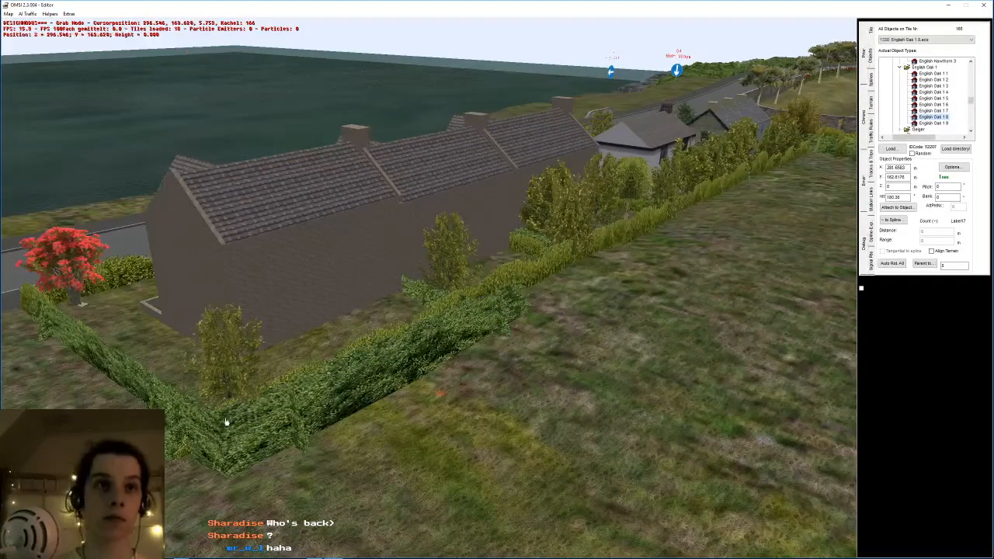
{"action": "left_click", "coordinate": [225, 420]}
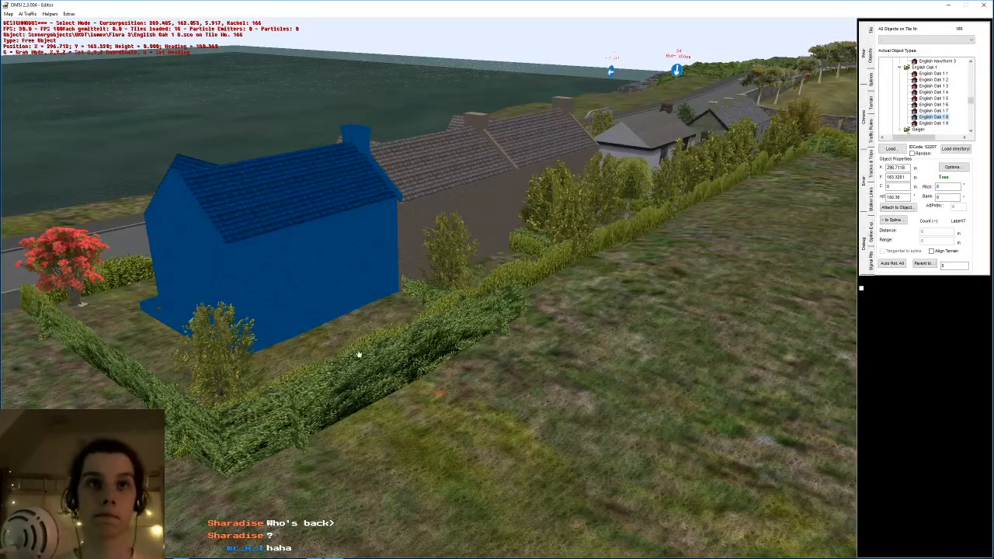
- Add an English Oak 1 8 with heading 113.04 and an English Oak 1 3 with heading 170.28 behind the terrace's end house
{"action": "key", "text": "n"}
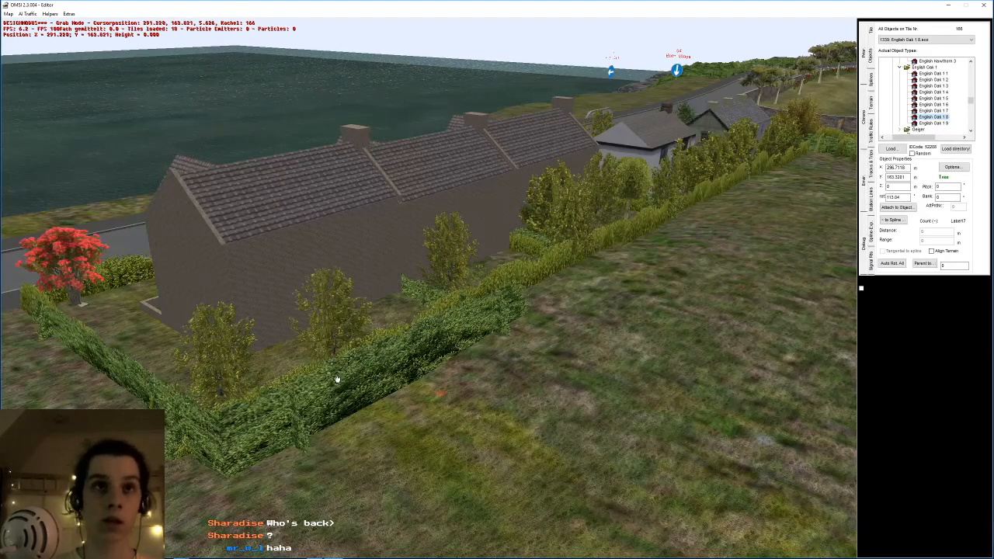
{"action": "left_click", "coordinate": [381, 355]}
{"action": "key", "text": "n"}
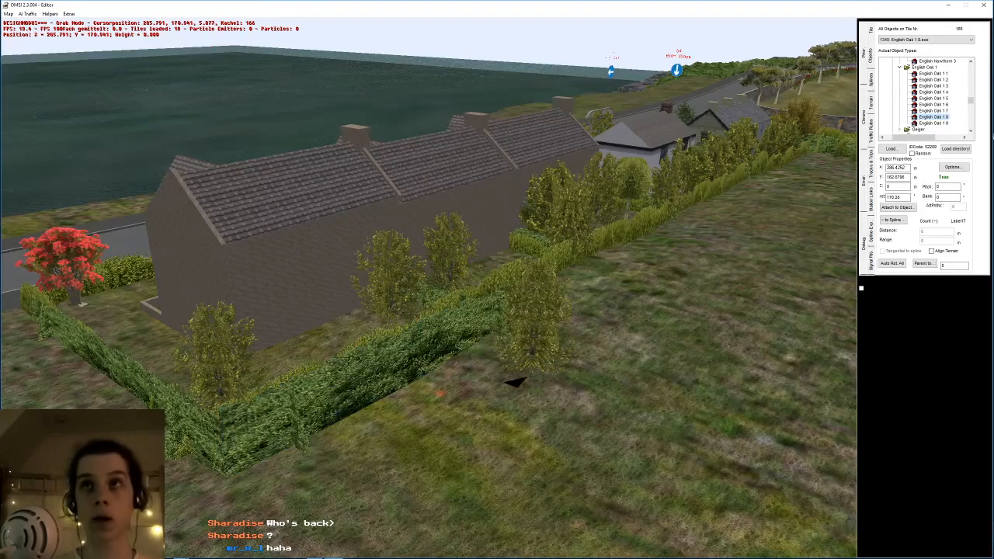
{"action": "left_click", "coordinate": [331, 375]}
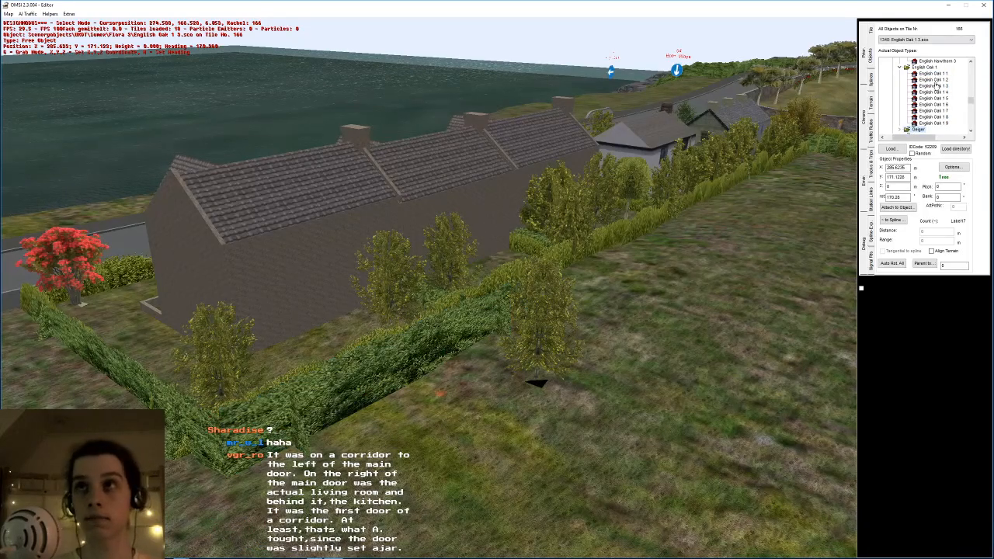
- Add an English Oak 1 4 with heading 297 and an English Oak 1 8 with heading 151.92 along the side hedge beside the terrace's end house
{"action": "right_click_drag", "start_coordinate": [344, 381], "coordinate": [627, 420]}
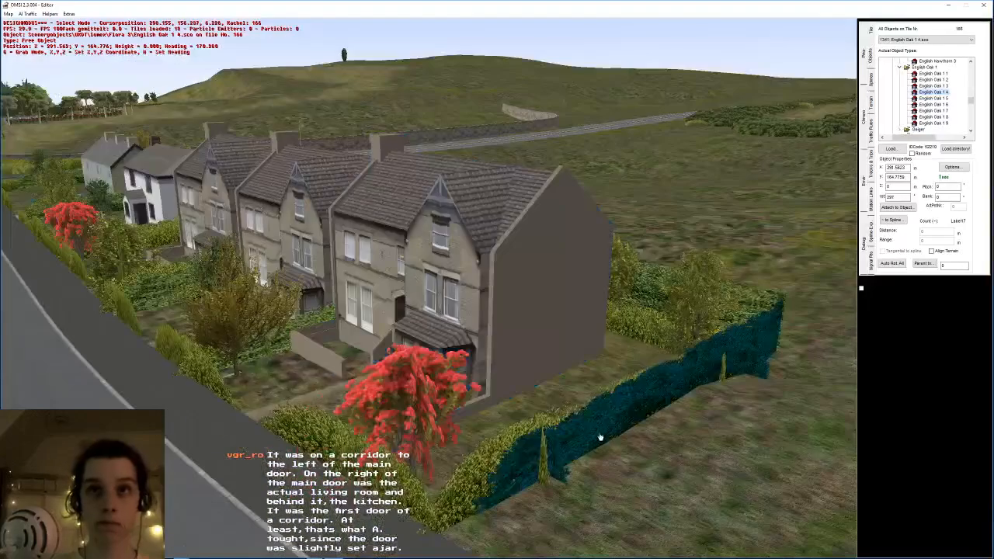
{"action": "left_click", "coordinate": [609, 385]}
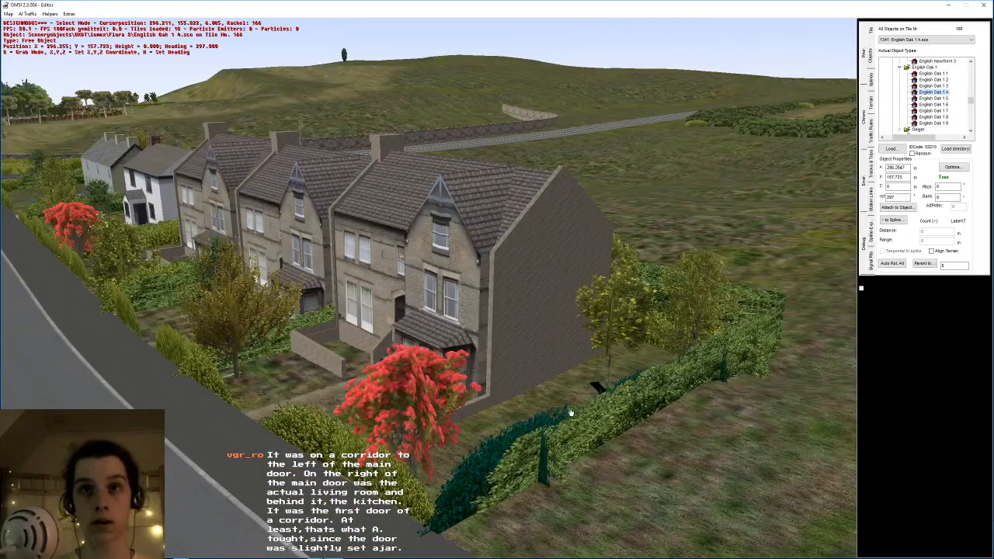
{"action": "key", "text": "g"}
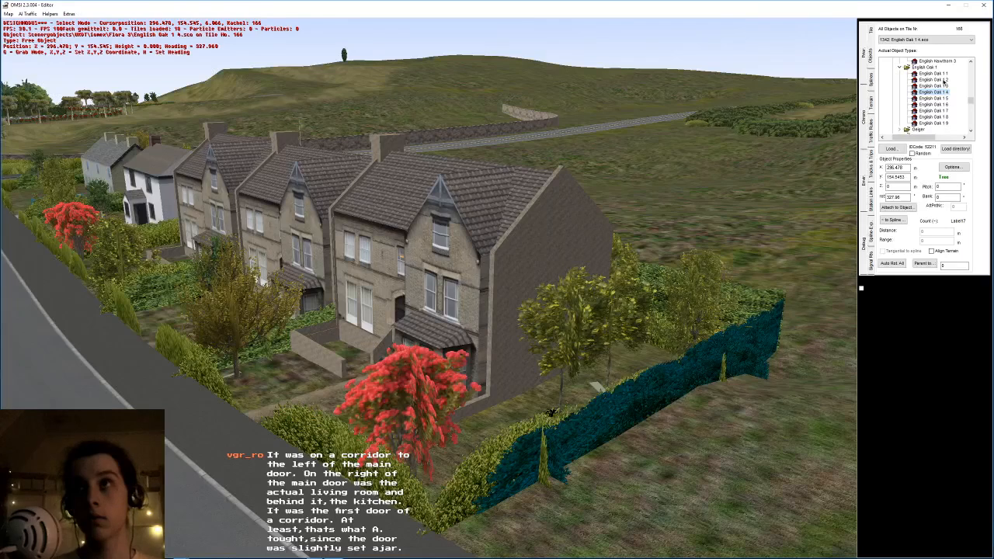
{"action": "key", "text": "g"}
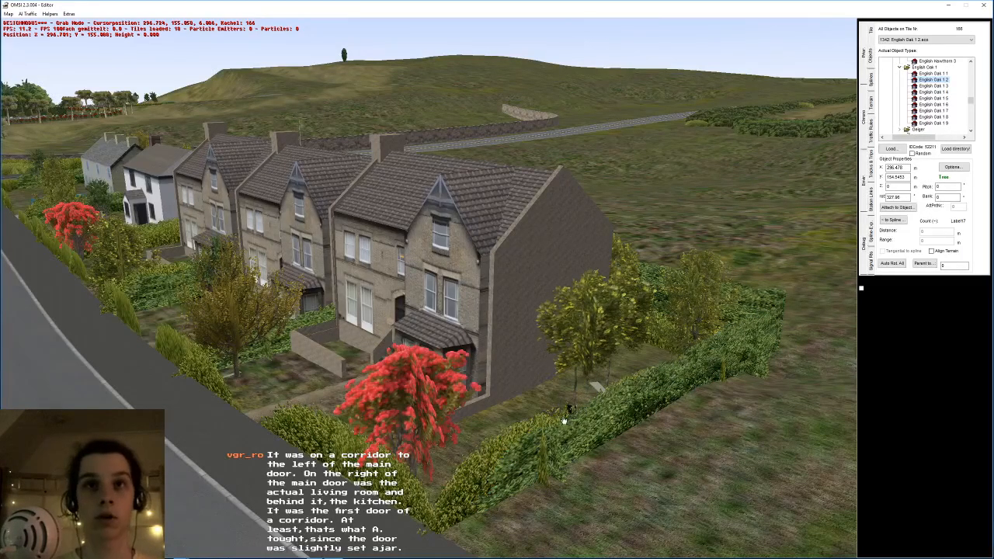
{"action": "left_click", "coordinate": [675, 402]}
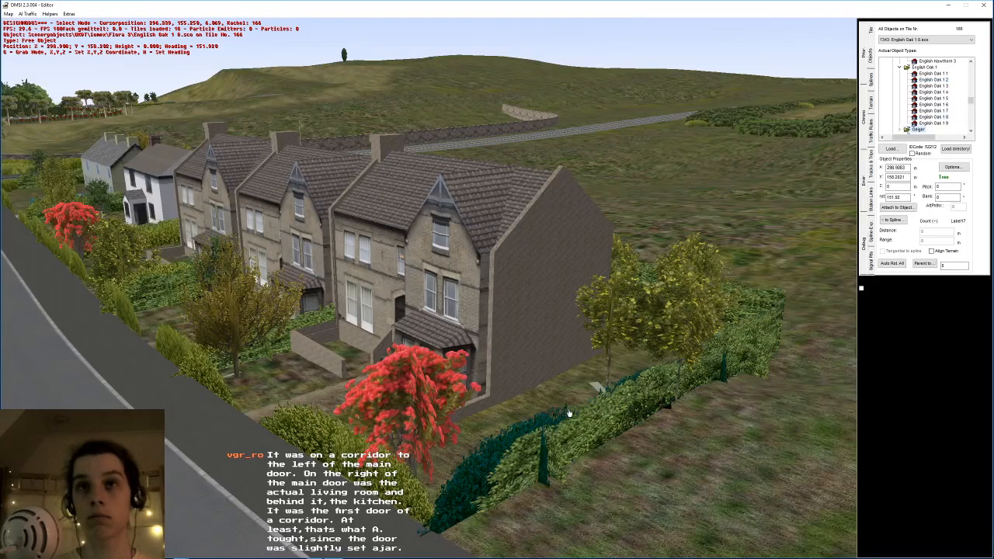
{"action": "key", "text": "g"}
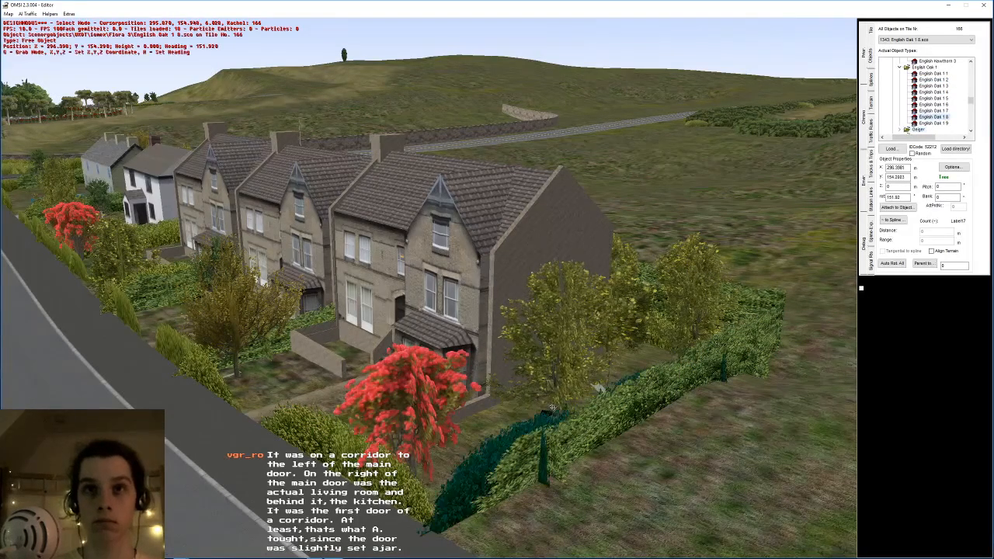
{"action": "left_click", "coordinate": [555, 417]}
- Examine the roadside cottages and the turning circle with its palm trees and flower borders
{"action": "right_click_drag", "start_coordinate": [417, 408], "coordinate": [340, 288]}
{"action": "scroll", "coordinate": [384, 278], "scroll_direction": "up", "scroll_amount": 3}
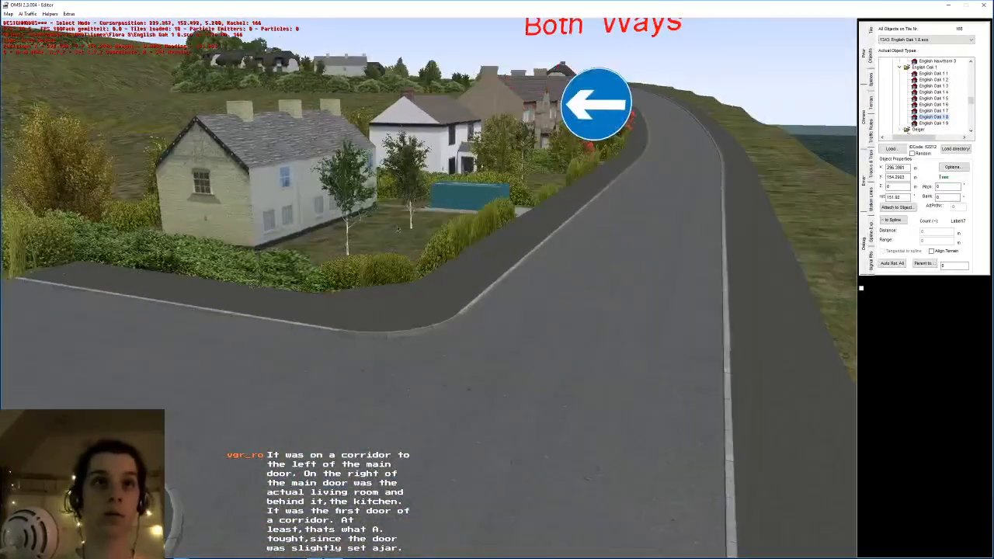
{"action": "scroll", "coordinate": [388, 348], "scroll_direction": "up", "scroll_amount": 3}
{"action": "scroll", "coordinate": [387, 348], "scroll_direction": "down", "scroll_amount": 5}
{"action": "middle_click_drag", "start_coordinate": [387, 348], "coordinate": [206, 334]}
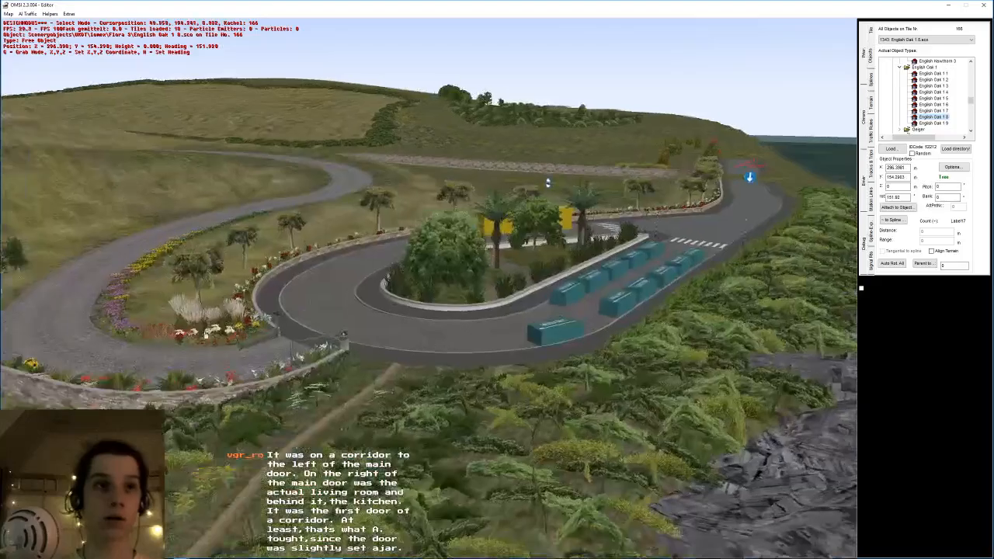
{"action": "scroll", "coordinate": [368, 379], "scroll_direction": "up", "scroll_amount": 5}
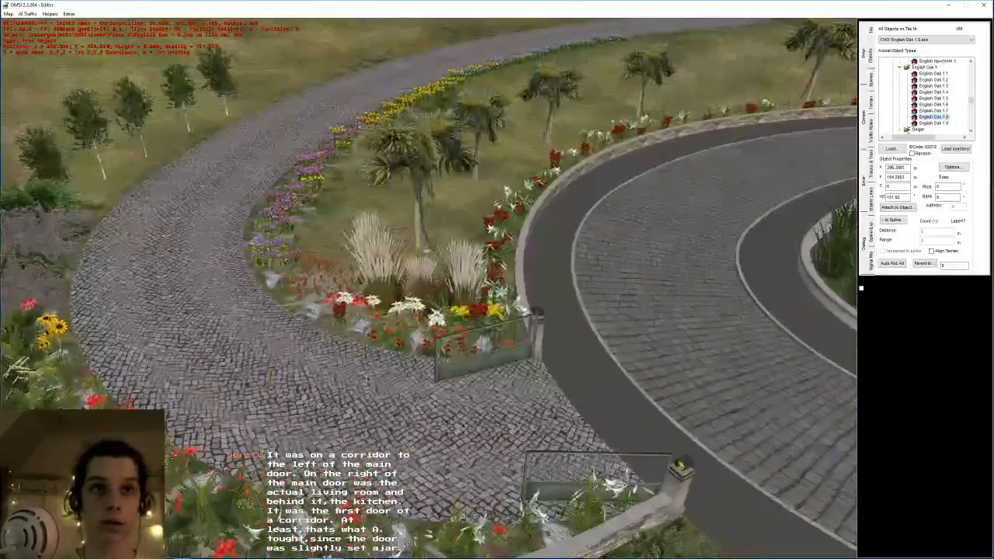
{"action": "scroll", "coordinate": [357, 386], "scroll_direction": "down", "scroll_amount": 10}
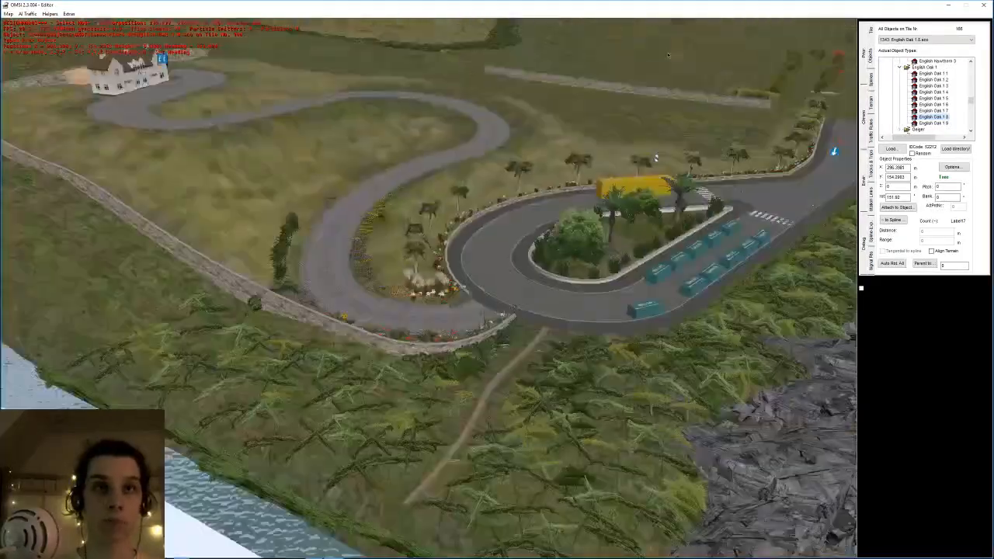
{"action": "scroll", "coordinate": [670, 62], "scroll_direction": "down", "scroll_amount": 2}
{"action": "middle_click_drag", "start_coordinate": [688, 120], "coordinate": [491, 183]}
- Examine the overgrown land between the village houses and the planting around the cobbled lanes and pub yard
{"action": "middle_click_drag", "start_coordinate": [362, 178], "coordinate": [397, 288]}
{"action": "scroll", "coordinate": [397, 288], "scroll_direction": "up", "scroll_amount": 5}
{"action": "middle_click_drag", "start_coordinate": [337, 202], "coordinate": [438, 230]}
{"action": "left_click", "coordinate": [438, 230]}
{"action": "scroll", "coordinate": [362, 172], "scroll_direction": "up", "scroll_amount": 5}
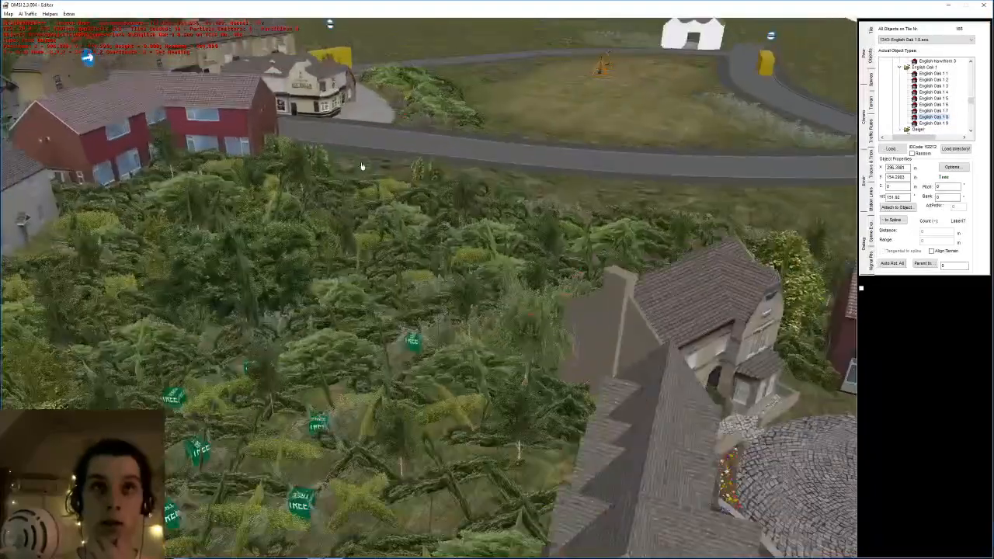
{"action": "scroll", "coordinate": [412, 190], "scroll_direction": "up", "scroll_amount": 8}
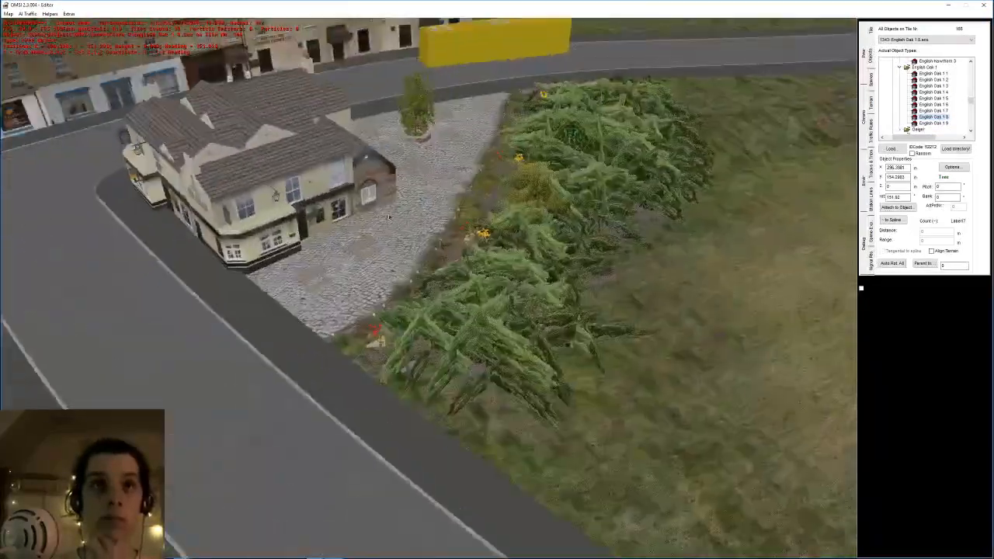
{"action": "middle_click_drag", "start_coordinate": [389, 218], "coordinate": [246, 251]}
{"action": "scroll", "coordinate": [246, 251], "scroll_direction": "down", "scroll_amount": 8}
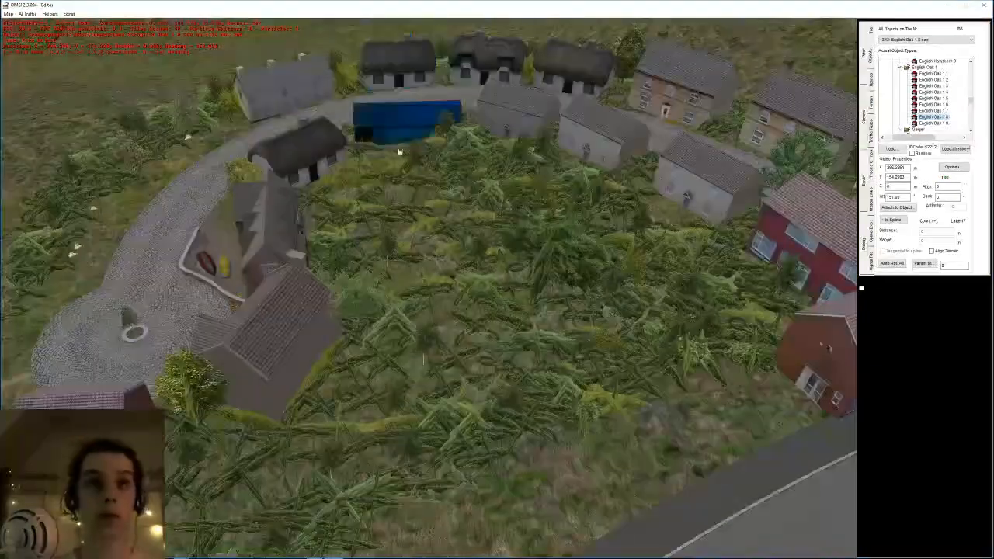
{"action": "middle_click_drag", "start_coordinate": [287, 255], "coordinate": [306, 320]}
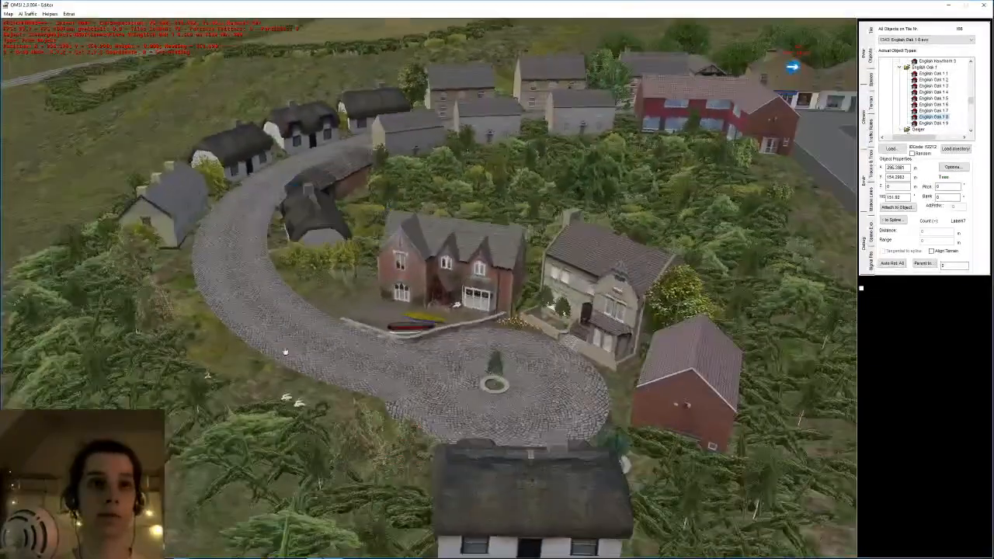
{"action": "middle_click_drag", "start_coordinate": [568, 253], "coordinate": [428, 204]}
{"action": "right_click_drag", "start_coordinate": [492, 394], "coordinate": [632, 473]}
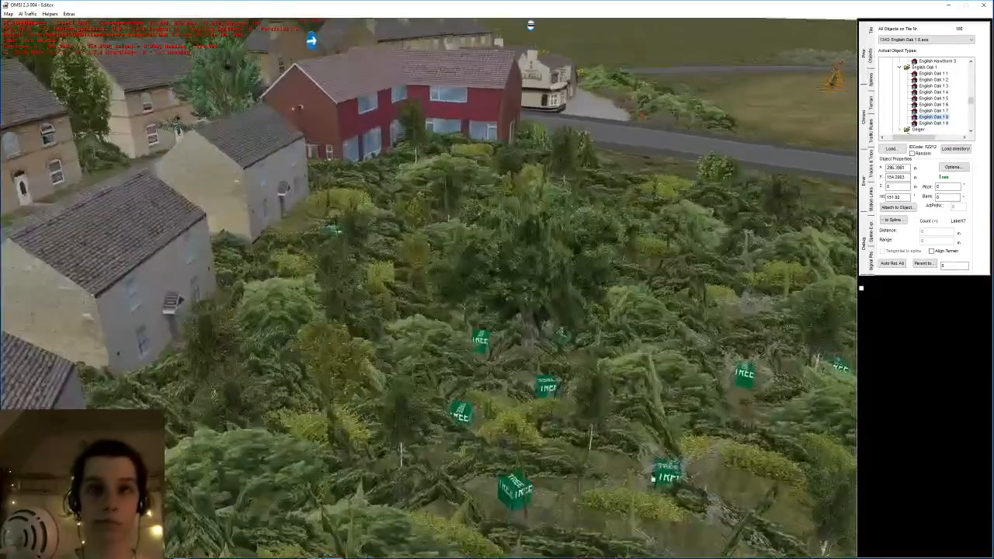
- Select the green TREE marker objects in the overgrown land near the red-brick houses to identify their object type
{"action": "left_click", "coordinate": [665, 479]}
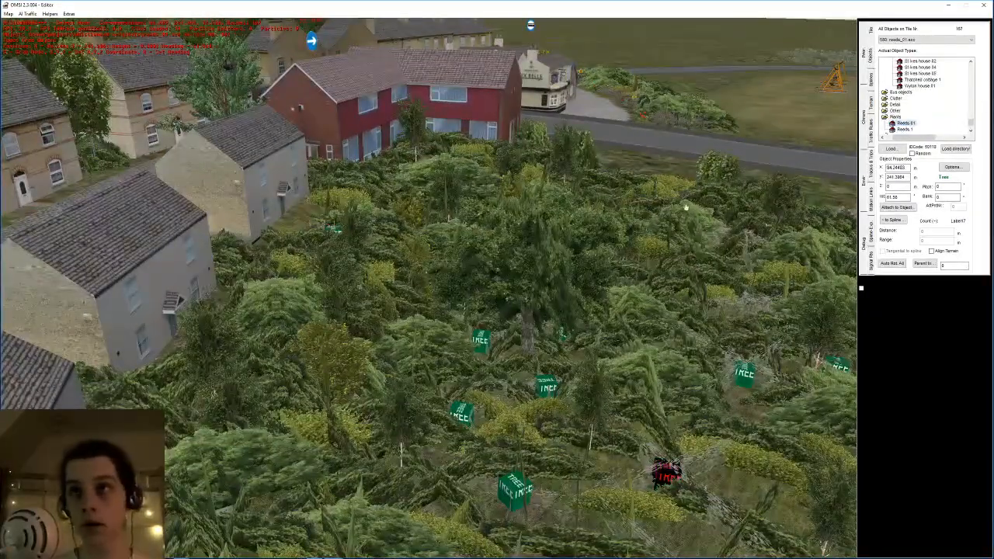
{"action": "middle_click_drag", "start_coordinate": [406, 292], "coordinate": [366, 194]}
{"action": "right_click_drag", "start_coordinate": [366, 194], "coordinate": [402, 260]}
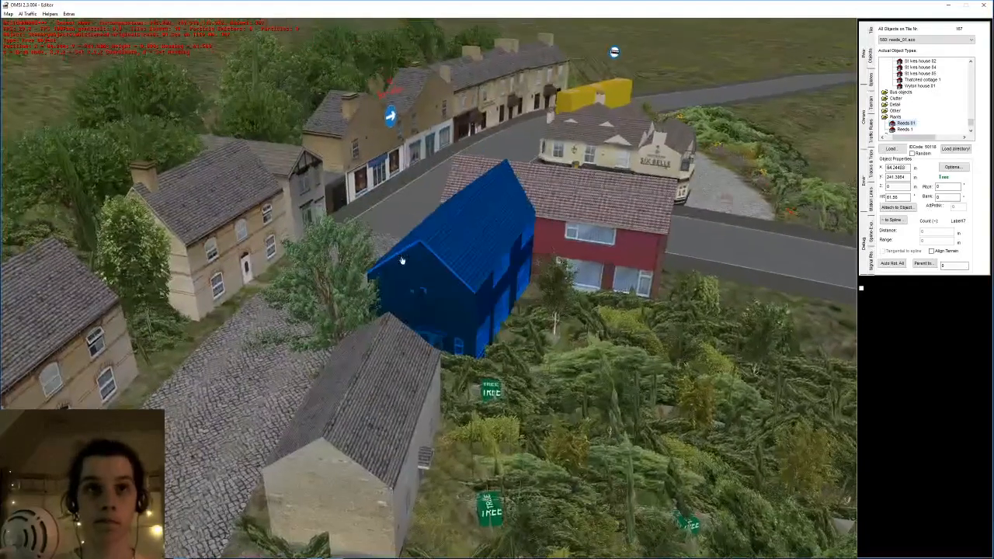
{"action": "left_click", "coordinate": [489, 505]}
{"action": "left_click", "coordinate": [475, 503]}
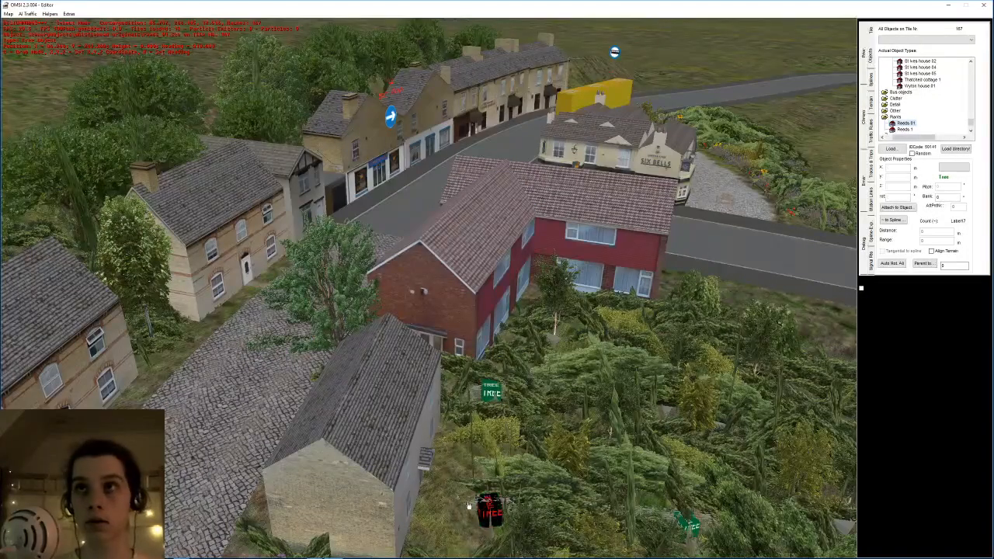
- Examine the shrub and flower bed along the cobbled yard beside the Six Bells pub
{"action": "scroll", "coordinate": [905, 104], "scroll_direction": "up", "scroll_amount": 3}
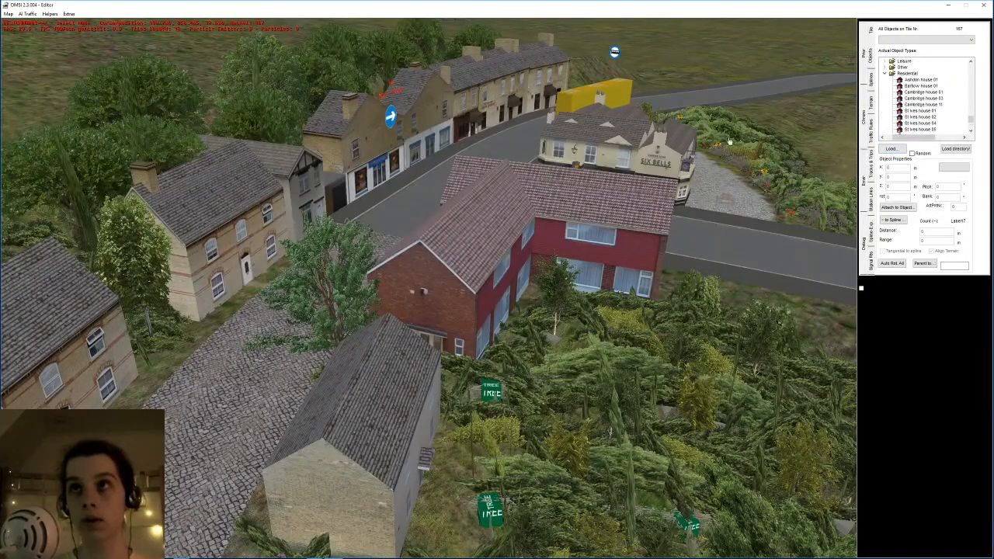
{"action": "right_click_drag", "start_coordinate": [579, 149], "coordinate": [533, 200]}
{"action": "right_click_drag", "start_coordinate": [745, 221], "coordinate": [553, 330]}
{"action": "scroll", "coordinate": [553, 330], "scroll_direction": "up", "scroll_amount": 3}
{"action": "scroll", "coordinate": [553, 330], "scroll_direction": "up", "scroll_amount": 5}
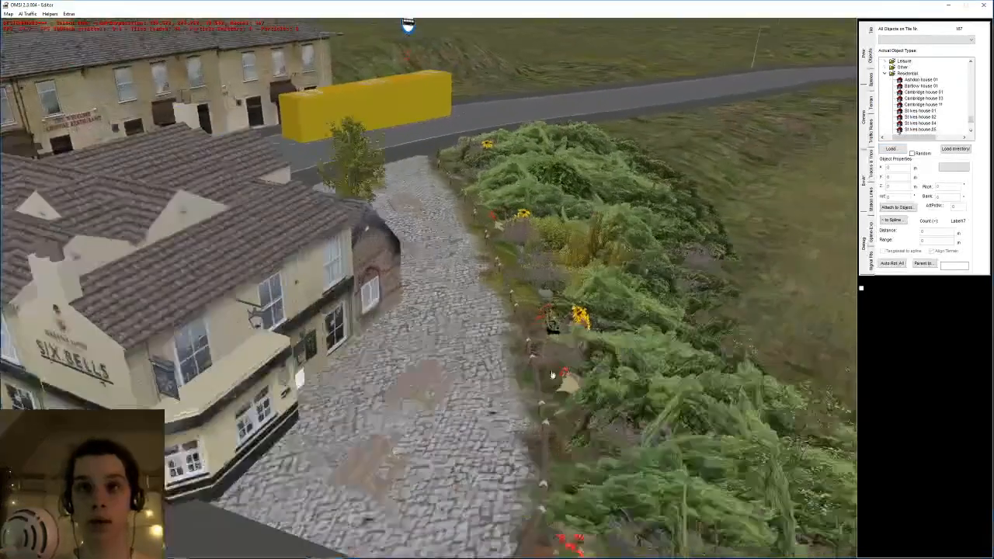
{"action": "scroll", "coordinate": [541, 27], "scroll_direction": "down", "scroll_amount": 5}
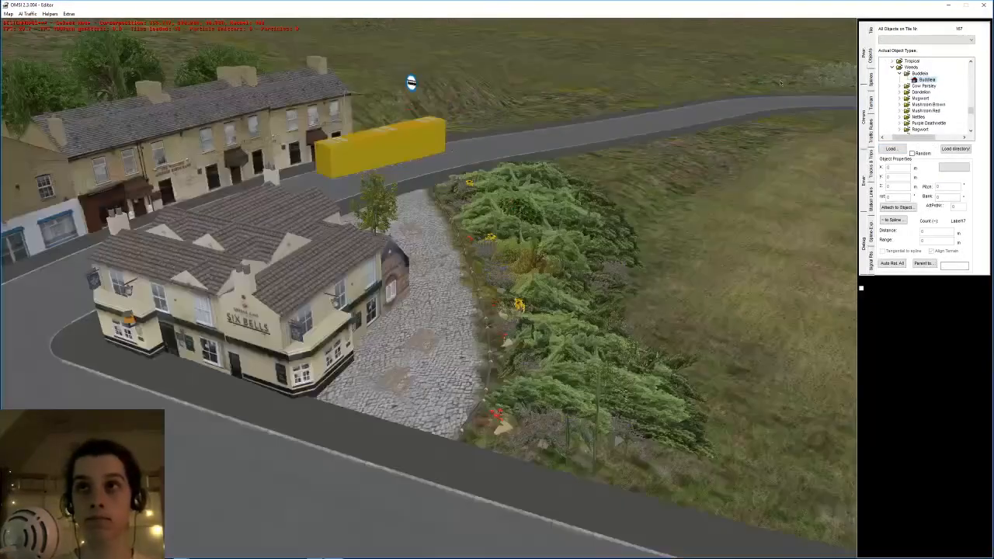
- Browse the plant library's flowers and small trees and choose Royal Poinciana Small 1 for placement
{"action": "scroll", "coordinate": [932, 87], "scroll_direction": "up", "scroll_amount": 3}
{"action": "scroll", "coordinate": [943, 91], "scroll_direction": "up", "scroll_amount": 5}
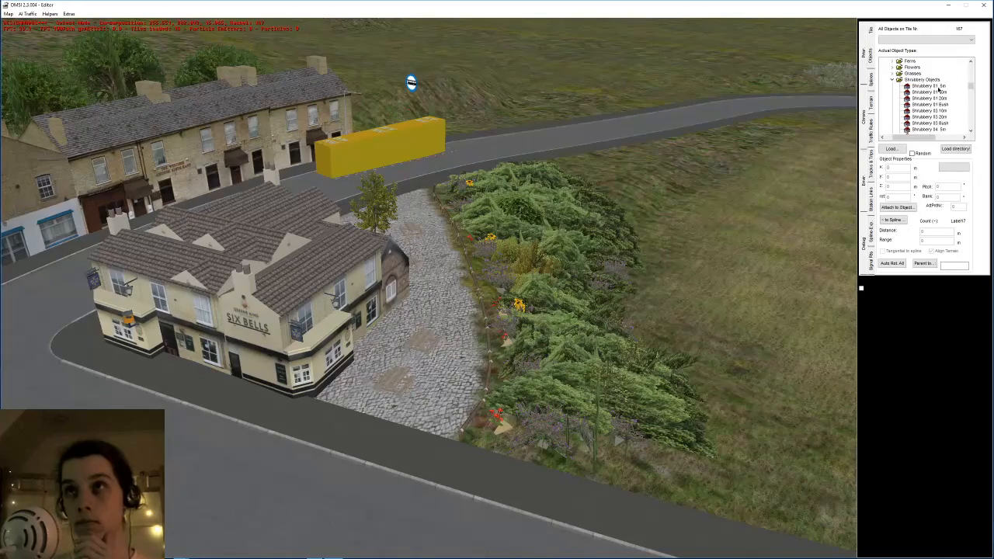
{"action": "left_click", "coordinate": [892, 80]}
{"action": "left_click", "coordinate": [892, 67]}
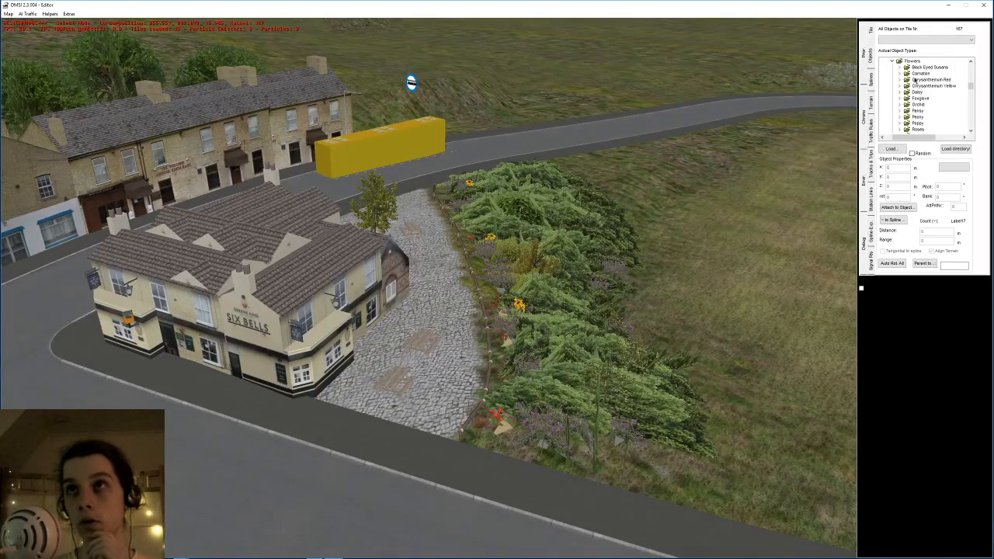
{"action": "scroll", "coordinate": [918, 86], "scroll_direction": "down", "scroll_amount": 3}
{"action": "scroll", "coordinate": [911, 92], "scroll_direction": "up", "scroll_amount": 3}
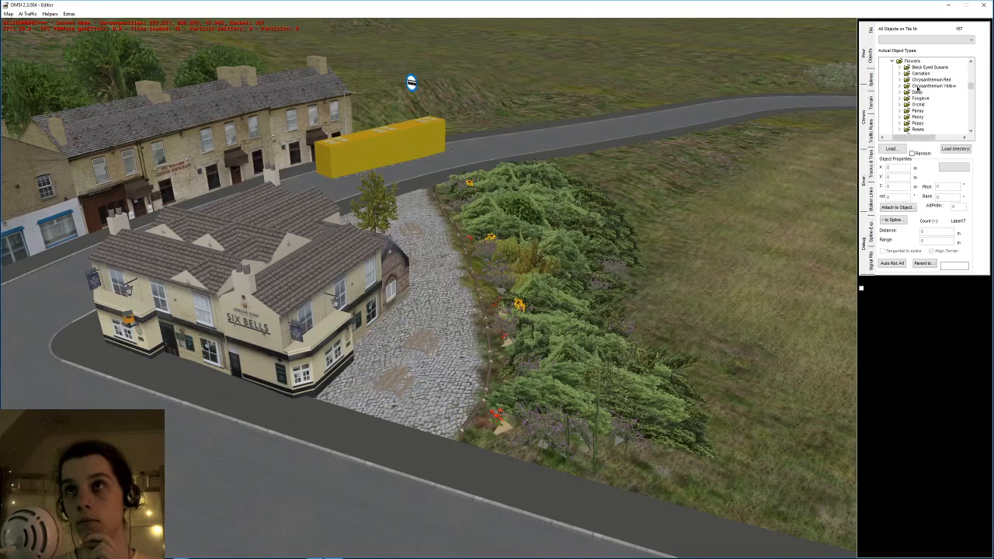
{"action": "scroll", "coordinate": [916, 91], "scroll_direction": "down", "scroll_amount": 3}
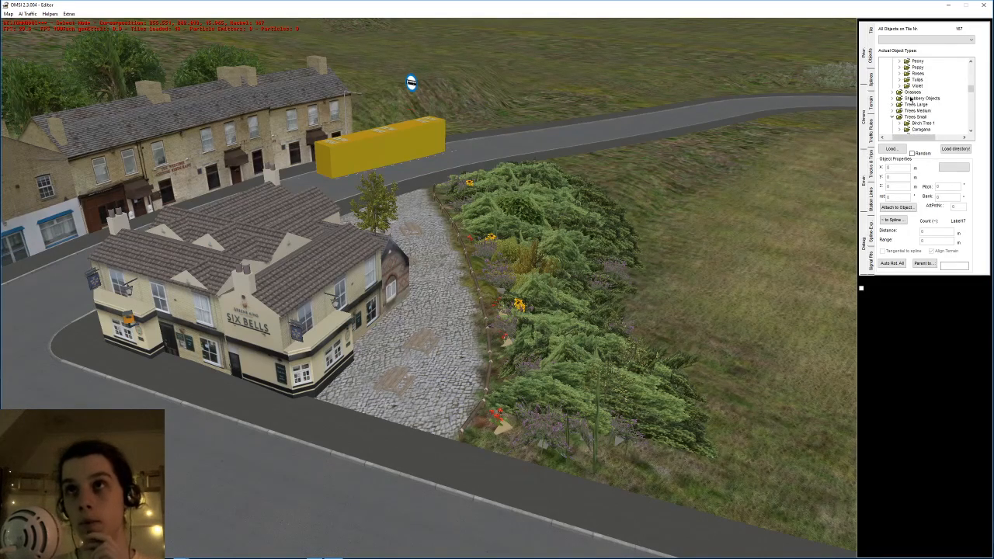
{"action": "scroll", "coordinate": [916, 104], "scroll_direction": "down", "scroll_amount": 8}
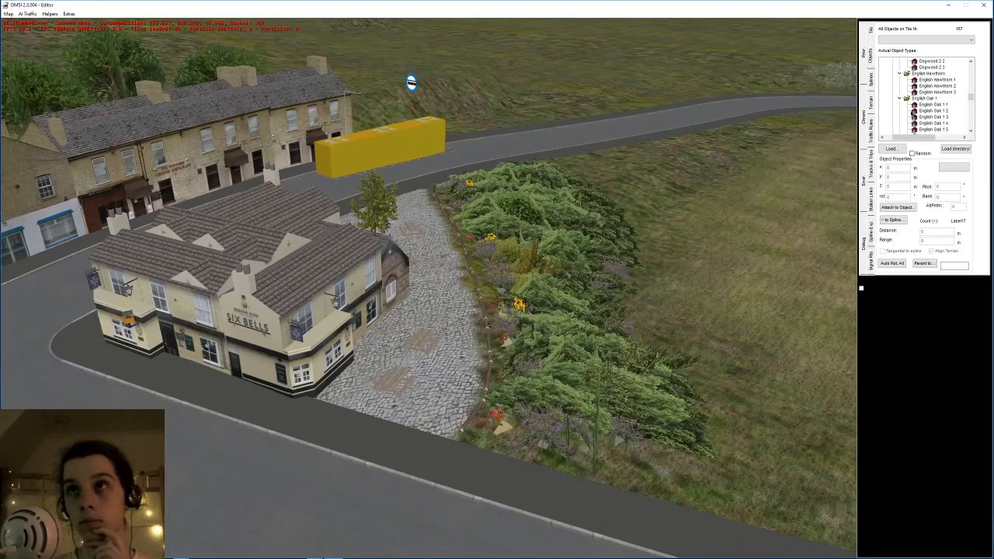
{"action": "scroll", "coordinate": [907, 111], "scroll_direction": "down", "scroll_amount": 3}
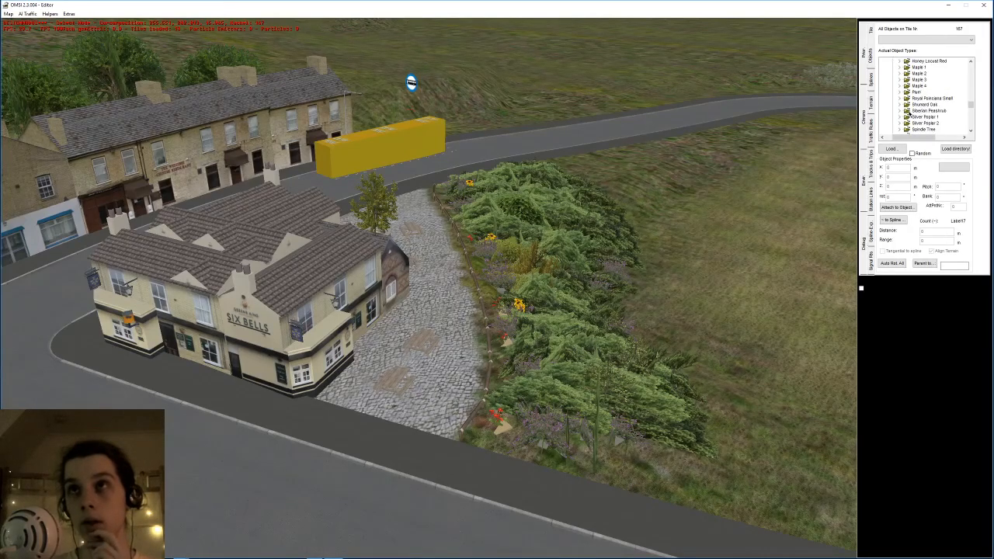
{"action": "left_click", "coordinate": [899, 98]}
{"action": "left_click", "coordinate": [940, 104]}
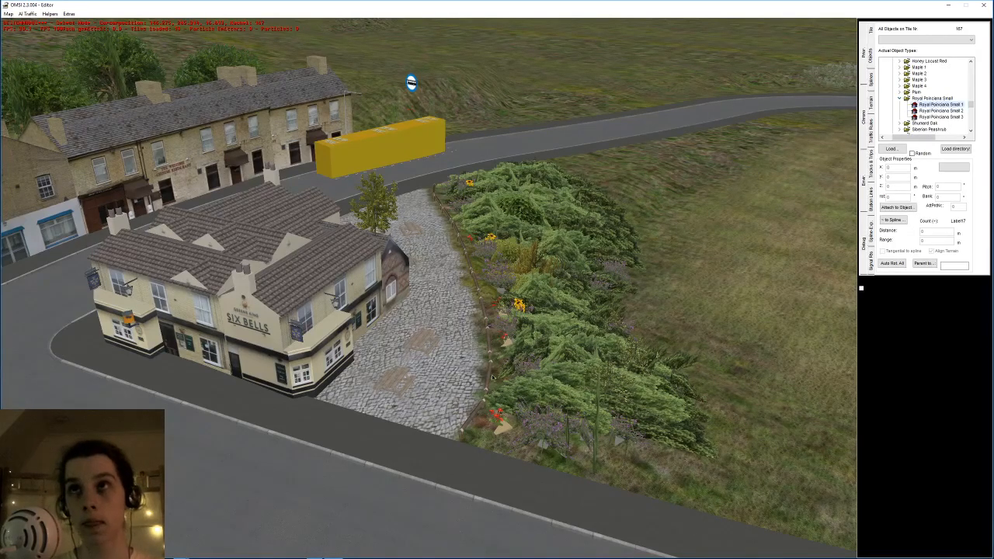
- Place a Royal Poinciana Small 1 in the planted bed beside the Six Bells pub's cobbled yard, near the road
{"action": "key", "text": "n"}
{"action": "middle_click_drag", "start_coordinate": [488, 358], "coordinate": [482, 314]}
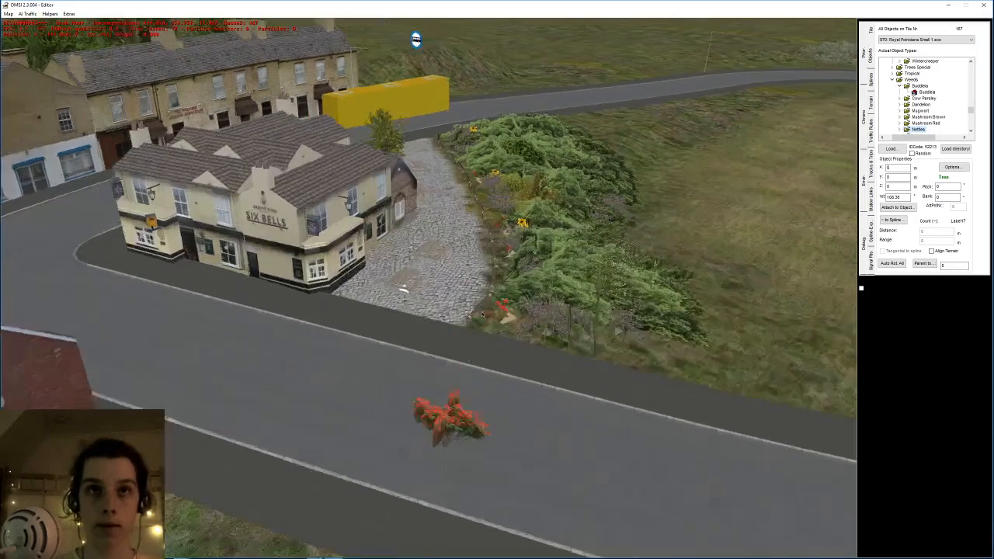
{"action": "right_click_drag", "start_coordinate": [480, 314], "coordinate": [484, 424]}
{"action": "right_click_drag", "start_coordinate": [533, 300], "coordinate": [533, 227]}
{"action": "middle_click_drag", "start_coordinate": [561, 237], "coordinate": [575, 282]}
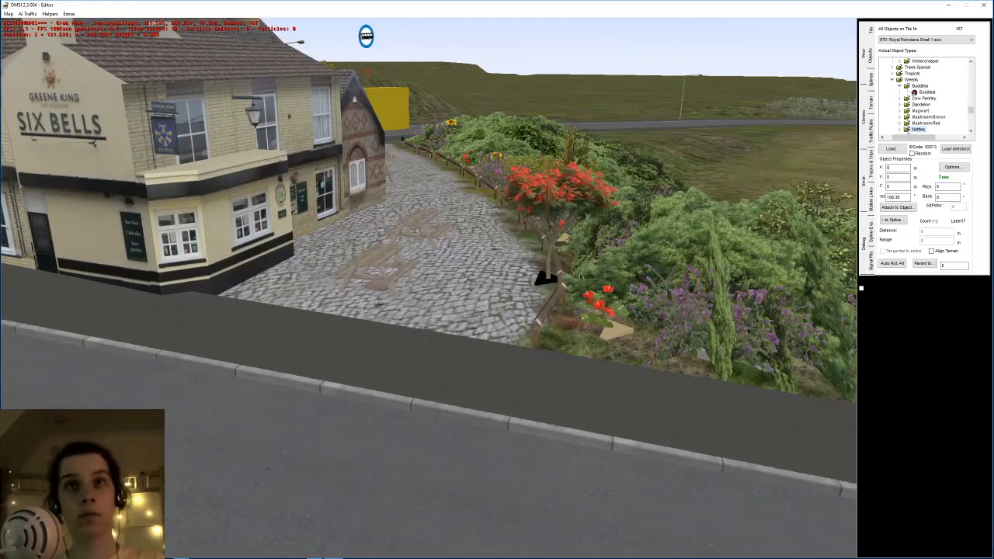
{"action": "right_click_drag", "start_coordinate": [553, 272], "coordinate": [528, 298]}
{"action": "middle_click_drag", "start_coordinate": [528, 298], "coordinate": [513, 285]}
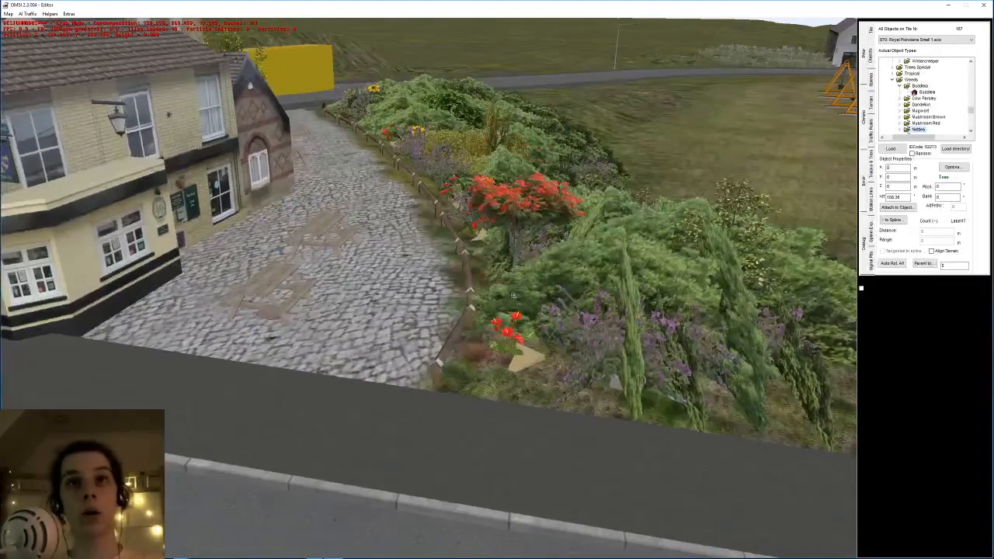
{"action": "left_click", "coordinate": [538, 305]}
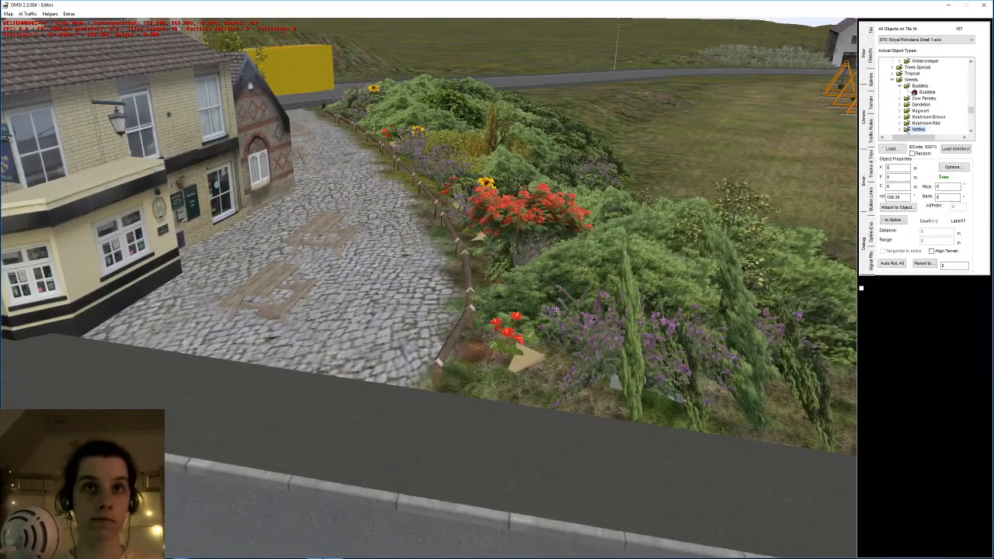
- Check the Royal Poinciana in the pub's planted bed from across the yard and delete it
{"action": "left_click", "coordinate": [525, 305]}
{"action": "middle_click_drag", "start_coordinate": [525, 306], "coordinate": [634, 300]}
{"action": "right_click_drag", "start_coordinate": [635, 300], "coordinate": [510, 179]}
{"action": "middle_click_drag", "start_coordinate": [510, 180], "coordinate": [303, 233]}
{"action": "key", "text": "g"}
{"action": "right_click_drag", "start_coordinate": [302, 233], "coordinate": [299, 310]}
{"action": "middle_click_drag", "start_coordinate": [300, 309], "coordinate": [300, 330]}
{"action": "right_click_drag", "start_coordinate": [299, 330], "coordinate": [300, 309]}
{"action": "middle_click_drag", "start_coordinate": [300, 311], "coordinate": [300, 344]}
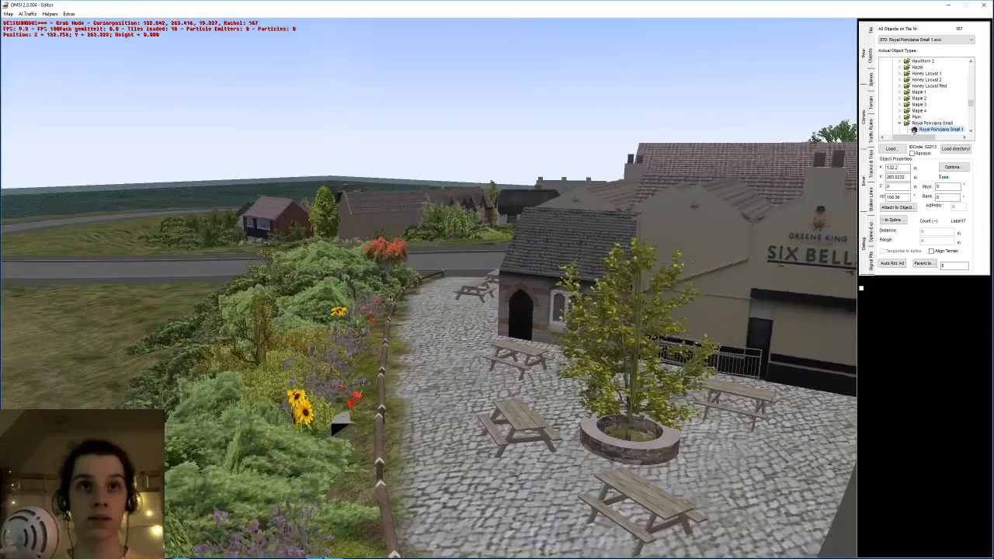
{"action": "middle_click_drag", "start_coordinate": [439, 330], "coordinate": [439, 373]}
{"action": "key", "text": "Delete"}
- Place a Royal Poinciana Small 1 by the roadside hedge of the coastal houses near the white cottage
{"action": "key", "text": "Up"}
{"action": "key", "text": "Up"}
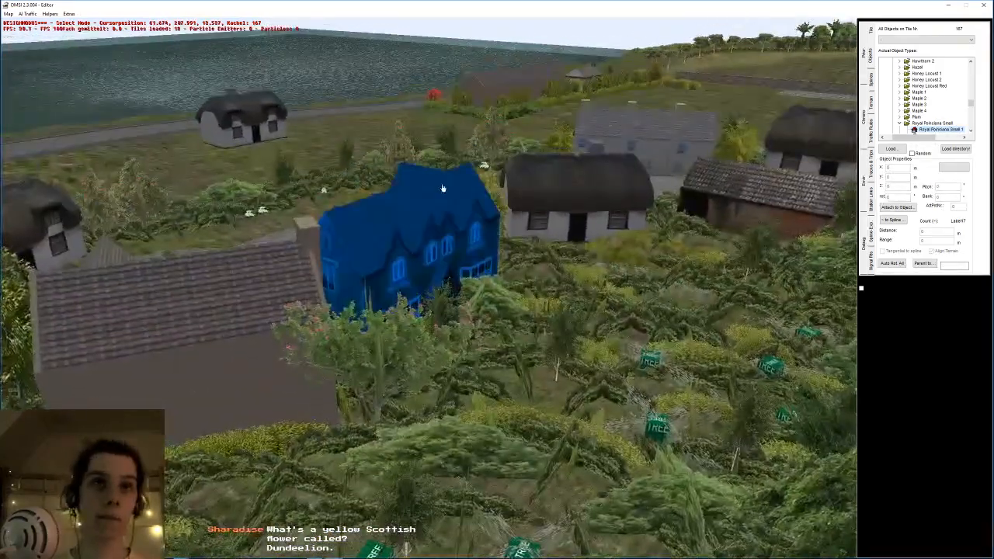
{"action": "key", "text": "Up"}
{"action": "key", "text": "Up"}
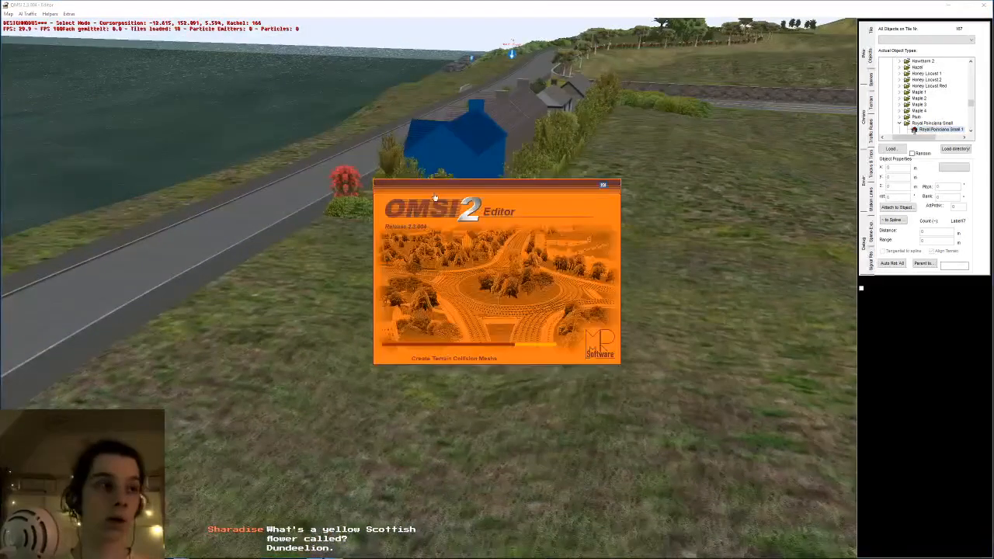
{"action": "middle_click_drag", "start_coordinate": [428, 195], "coordinate": [437, 204]}
{"action": "key", "text": "Up"}
{"action": "key", "text": "Up"}
{"action": "middle_click_drag", "start_coordinate": [378, 223], "coordinate": [535, 287]}
{"action": "left_click", "coordinate": [398, 201]}
{"action": "key", "text": "Up"}
{"action": "key", "text": "n"}
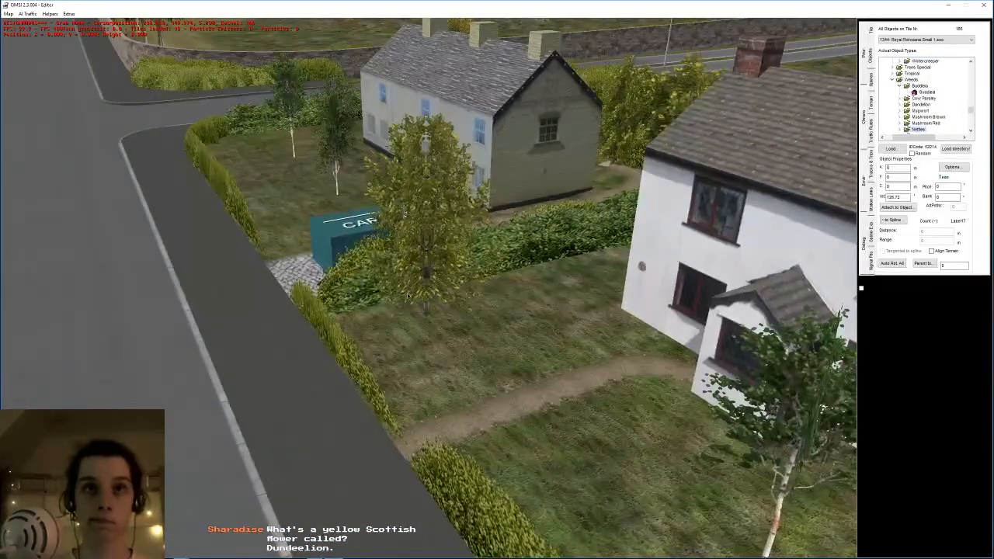
{"action": "left_click", "coordinate": [412, 376]}
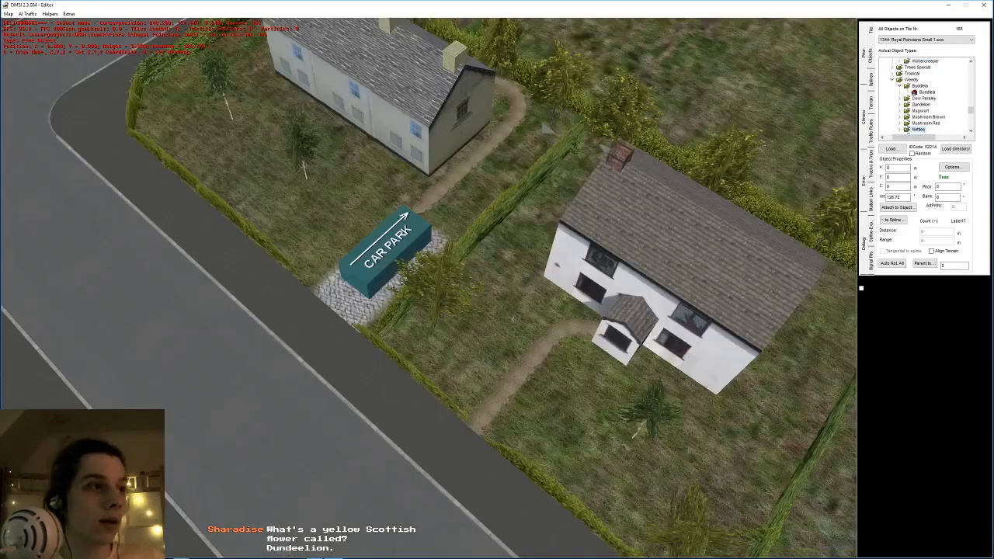
- Place another Royal Poinciana Small 1 in the corner shrubs outside the curved stone wall at the road junction
{"action": "middle_click_drag", "start_coordinate": [513, 319], "coordinate": [511, 356]}
{"action": "right_click_drag", "start_coordinate": [511, 356], "coordinate": [509, 335]}
{"action": "key", "text": "n"}
{"action": "right_click_drag", "start_coordinate": [376, 257], "coordinate": [373, 312]}
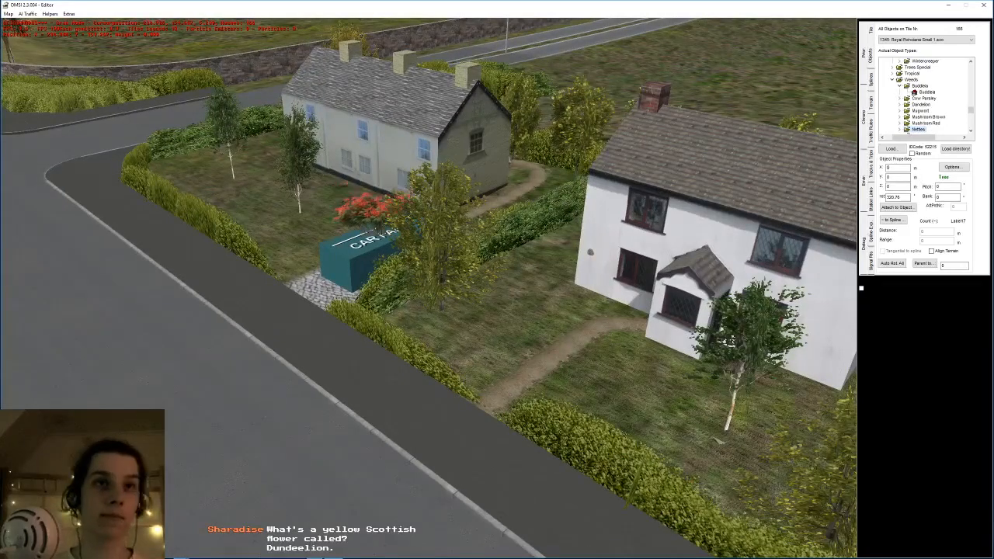
{"action": "middle_click_drag", "start_coordinate": [327, 243], "coordinate": [311, 202]}
{"action": "right_click_drag", "start_coordinate": [311, 202], "coordinate": [310, 140]}
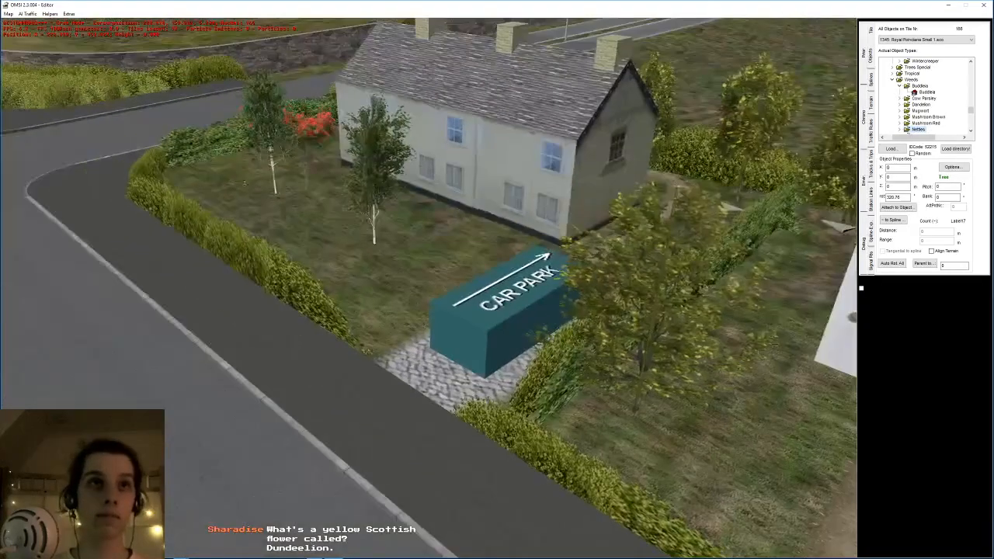
{"action": "right_click_drag", "start_coordinate": [208, 125], "coordinate": [331, 179]}
{"action": "middle_click_drag", "start_coordinate": [331, 179], "coordinate": [365, 167]}
{"action": "right_click_drag", "start_coordinate": [173, 299], "coordinate": [222, 309]}
{"action": "right_click_drag", "start_coordinate": [115, 388], "coordinate": [159, 368]}
{"action": "left_click", "coordinate": [356, 351]}
- Rotate the Royal Poinciana in the junction's corner planting
{"action": "middle_click_drag", "start_coordinate": [356, 351], "coordinate": [326, 342]}
{"action": "right_click_drag", "start_coordinate": [342, 381], "coordinate": [417, 334]}
{"action": "middle_click_drag", "start_coordinate": [418, 334], "coordinate": [342, 268]}
{"action": "right_click_drag", "start_coordinate": [342, 268], "coordinate": [471, 355]}
{"action": "key", "text": "r"}
{"action": "left_click", "coordinate": [477, 406]}
- Examine the Royal Poinciana at the junction together with the stone wall, palm and roadside houses from several viewpoints
{"action": "middle_click_drag", "start_coordinate": [477, 406], "coordinate": [392, 356]}
{"action": "right_click_drag", "start_coordinate": [391, 356], "coordinate": [451, 251]}
{"action": "middle_click_drag", "start_coordinate": [450, 251], "coordinate": [467, 433]}
{"action": "middle_click_drag", "start_coordinate": [403, 295], "coordinate": [476, 427]}
{"action": "scroll", "coordinate": [383, 329], "scroll_direction": "up", "scroll_amount": 3}
{"action": "scroll", "coordinate": [377, 327], "scroll_direction": "down", "scroll_amount": 3}
{"action": "scroll", "coordinate": [462, 260], "scroll_direction": "up", "scroll_amount": 2}
{"action": "left_click", "coordinate": [467, 256]}
{"action": "scroll", "coordinate": [459, 254], "scroll_direction": "down", "scroll_amount": 2}
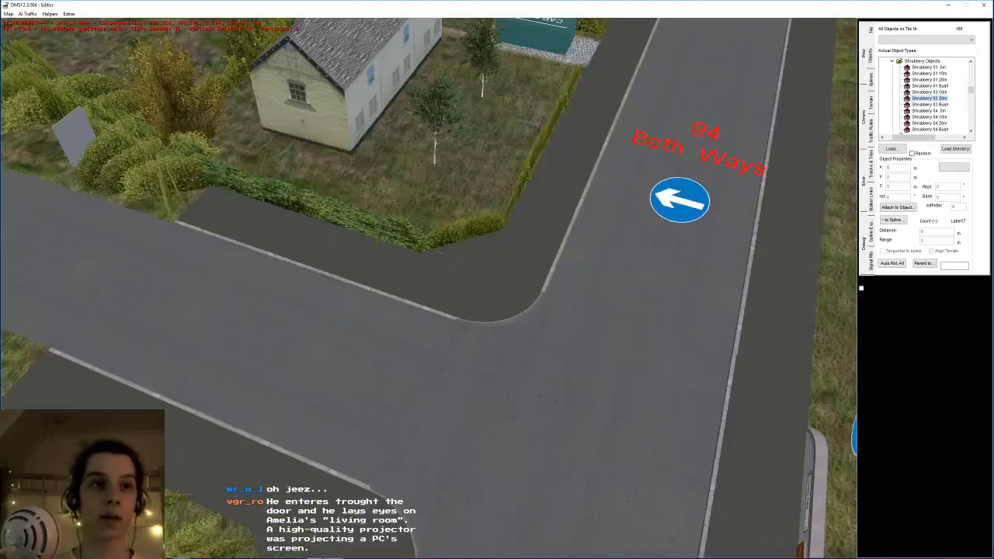
{"action": "scroll", "coordinate": [477, 427], "scroll_direction": "up", "scroll_amount": 5}
{"action": "left_click", "coordinate": [487, 446]}
{"action": "scroll", "coordinate": [487, 471], "scroll_direction": "down", "scroll_amount": 2}
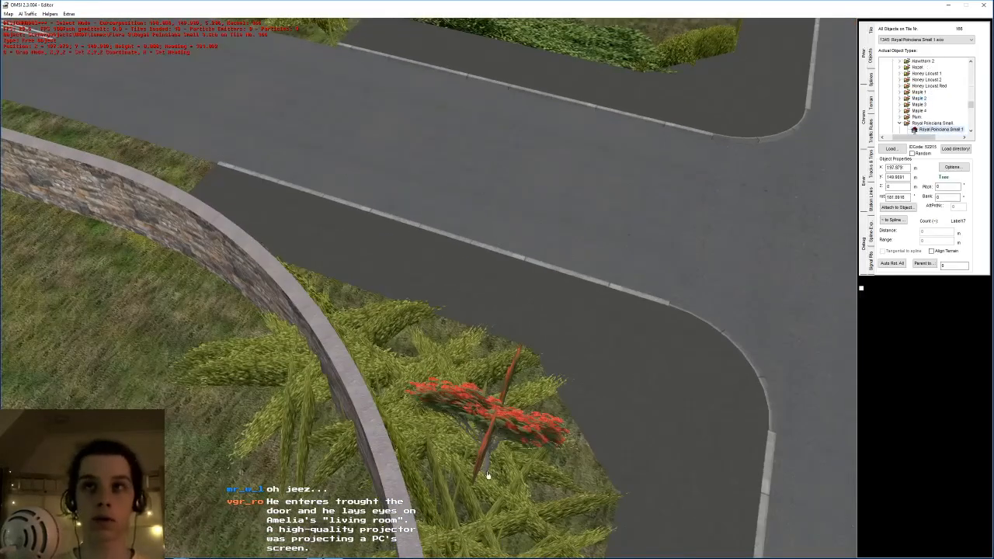
{"action": "middle_click_drag", "start_coordinate": [488, 471], "coordinate": [856, 169]}
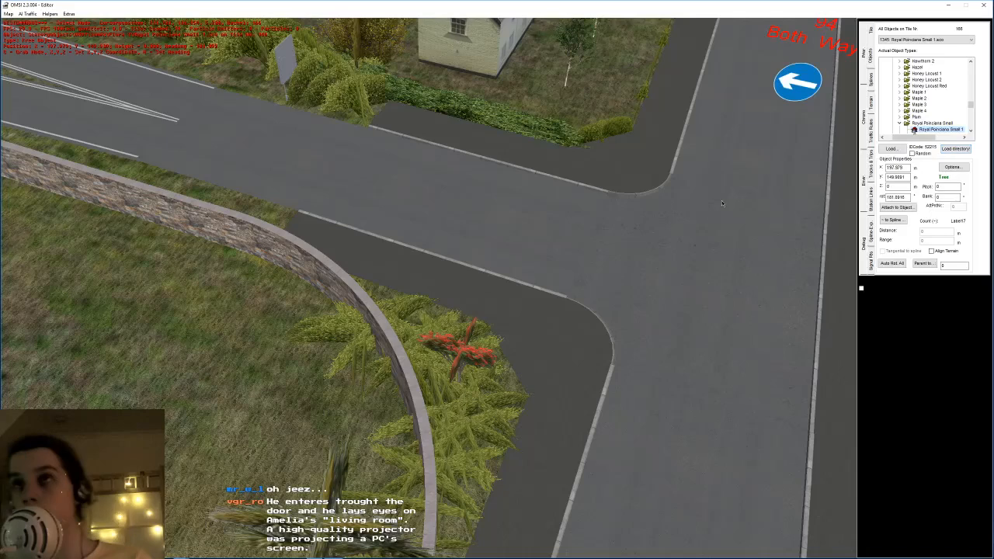
{"action": "left_click", "coordinate": [231, 391]}
{"action": "middle_click_drag", "start_coordinate": [231, 391], "coordinate": [300, 290]}
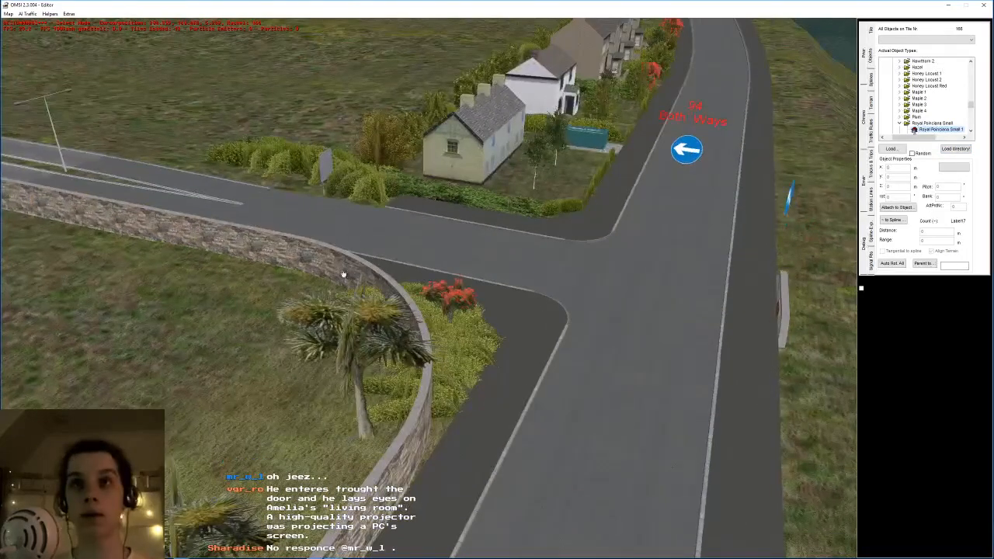
{"action": "middle_click_drag", "start_coordinate": [355, 233], "coordinate": [419, 230]}
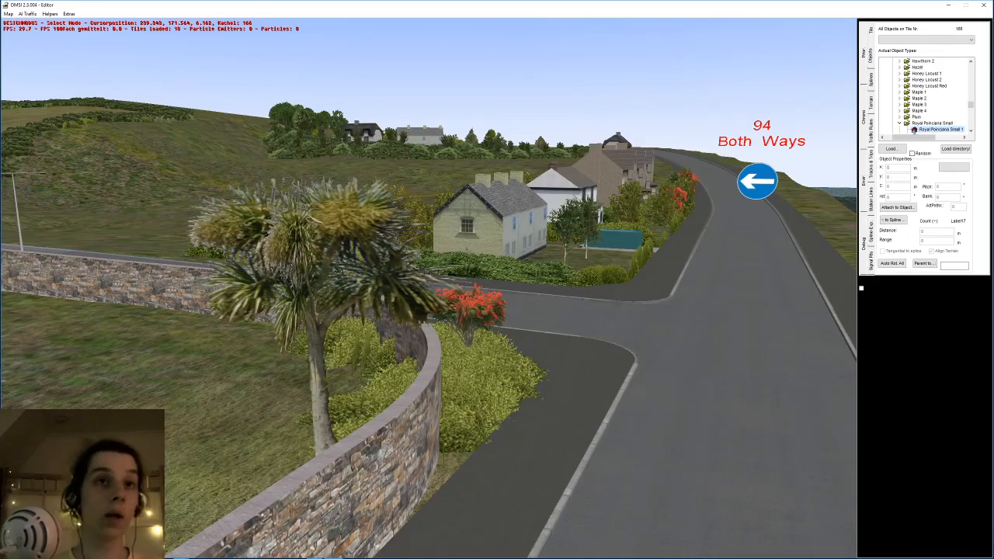
{"action": "right_click_drag", "start_coordinate": [303, 301], "coordinate": [370, 358]}
{"action": "right_click_drag", "start_coordinate": [487, 414], "coordinate": [496, 226]}
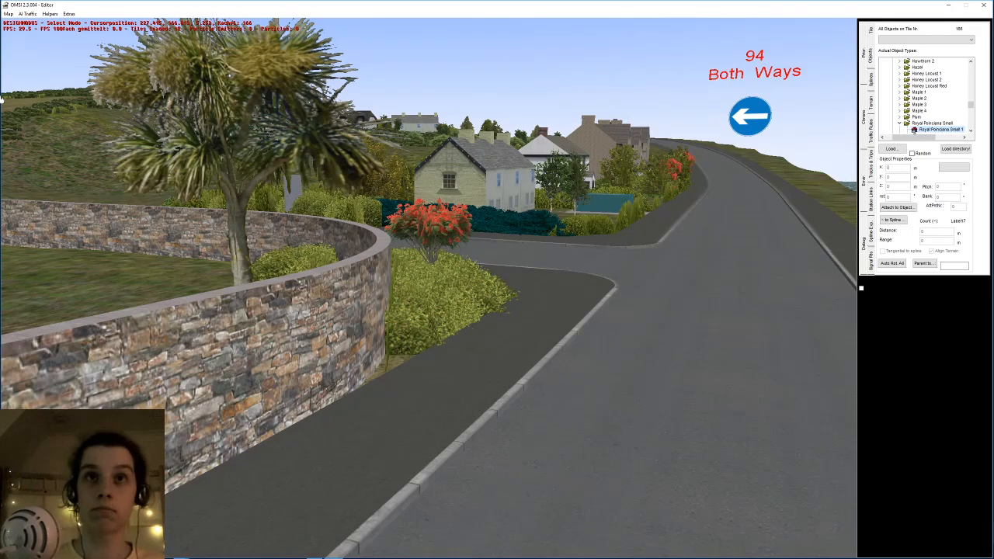
- Choose Shumard Oak 1 and place one in the corner planting by the stone wall, close to the Royal Poinciana
{"action": "key", "text": "Right"}
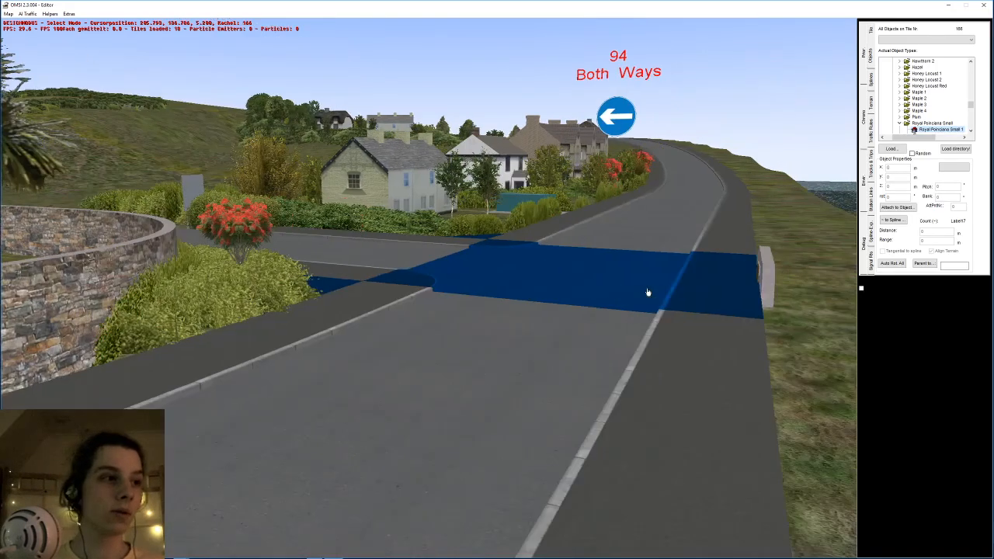
{"action": "scroll", "coordinate": [940, 122], "scroll_direction": "down", "scroll_amount": 3}
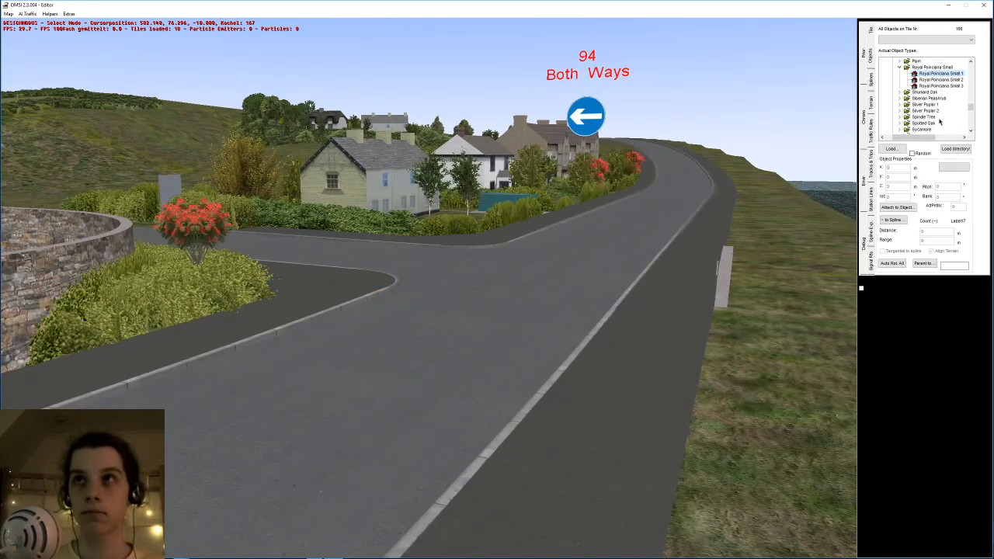
{"action": "left_click", "coordinate": [899, 93]}
{"action": "left_click", "coordinate": [923, 98]}
{"action": "left_click", "coordinate": [574, 287]}
{"action": "left_click", "coordinate": [316, 303]}
{"action": "mouse_move", "coordinate": [315, 281]}
{"action": "middle_mouse_down"}
{"action": "mouse_move", "coordinate": [366, 266]}
{"action": "mouse_move", "coordinate": [415, 268]}
{"action": "mouse_move", "coordinate": [444, 397]}
{"action": "mouse_move", "coordinate": [513, 492]}
{"action": "mouse_move", "coordinate": [507, 484]}
{"action": "mouse_move", "coordinate": [606, 488]}
{"action": "middle_mouse_up"}
{"action": "left_click", "coordinate": [423, 294]}
- Place a second Shumard Oak 1 along the garden hedge behind the CAR PARK marker between the two cottages
{"action": "scroll", "coordinate": [507, 485], "scroll_direction": "down", "scroll_amount": 4}
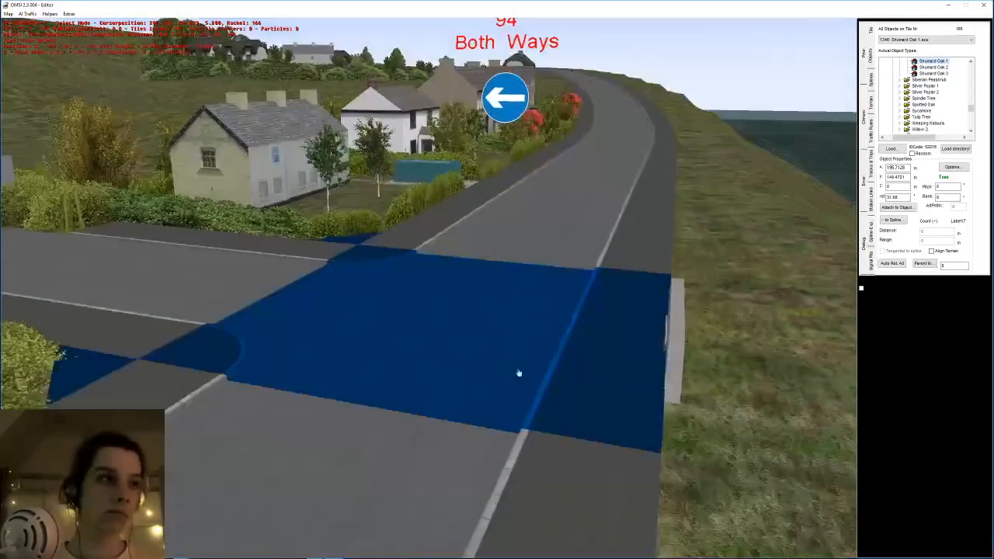
{"action": "middle_click_drag", "start_coordinate": [385, 235], "coordinate": [466, 282]}
{"action": "scroll", "coordinate": [405, 244], "scroll_direction": "up", "scroll_amount": 3}
{"action": "scroll", "coordinate": [405, 244], "scroll_direction": "up", "scroll_amount": 3}
{"action": "key", "text": "n"}
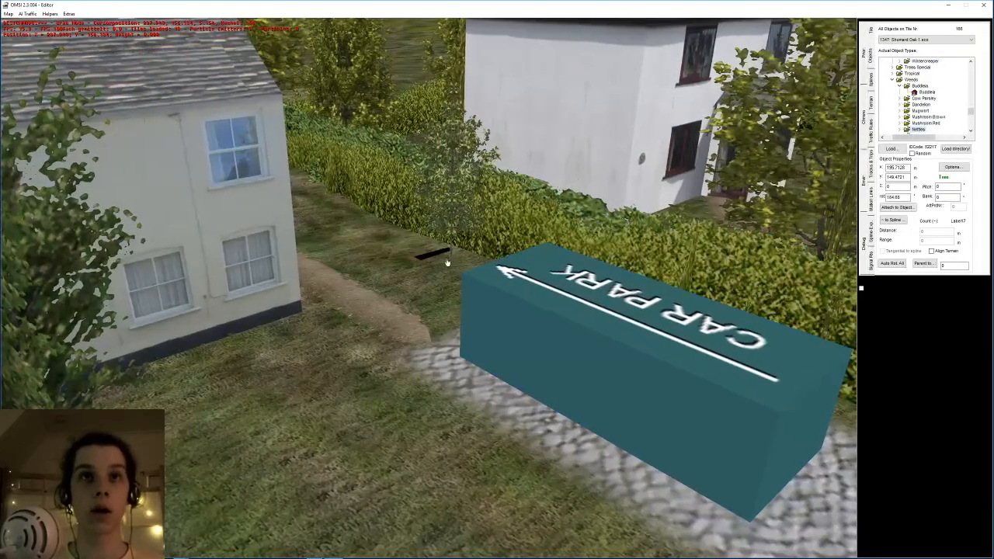
{"action": "left_click", "coordinate": [442, 256]}
- Place a Shumard Oak 2 farther back along the same garden hedge and adjust its position
{"action": "scroll", "coordinate": [436, 253], "scroll_direction": "up", "scroll_amount": 3}
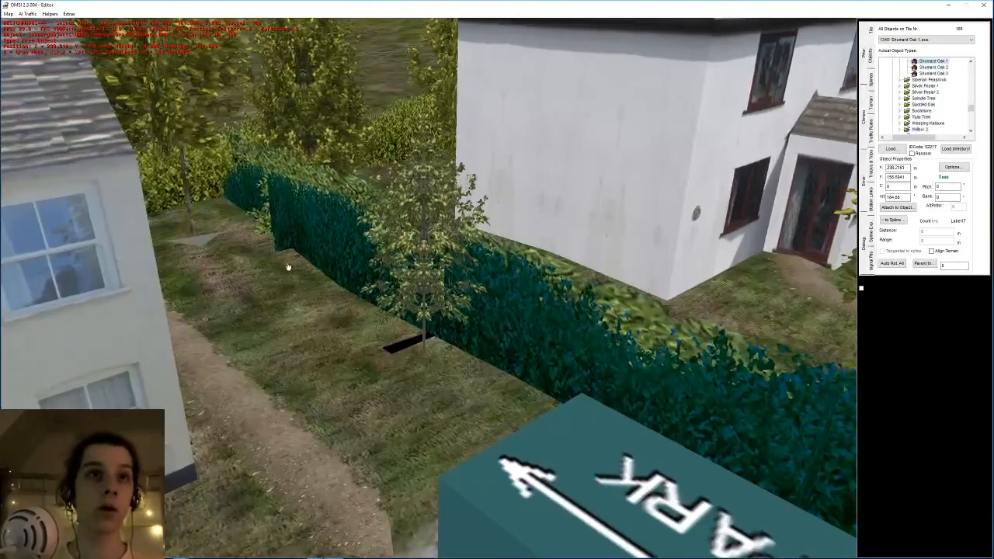
{"action": "key", "text": "n"}
{"action": "left_click", "coordinate": [287, 269]}
{"action": "left_click", "coordinate": [920, 69]}
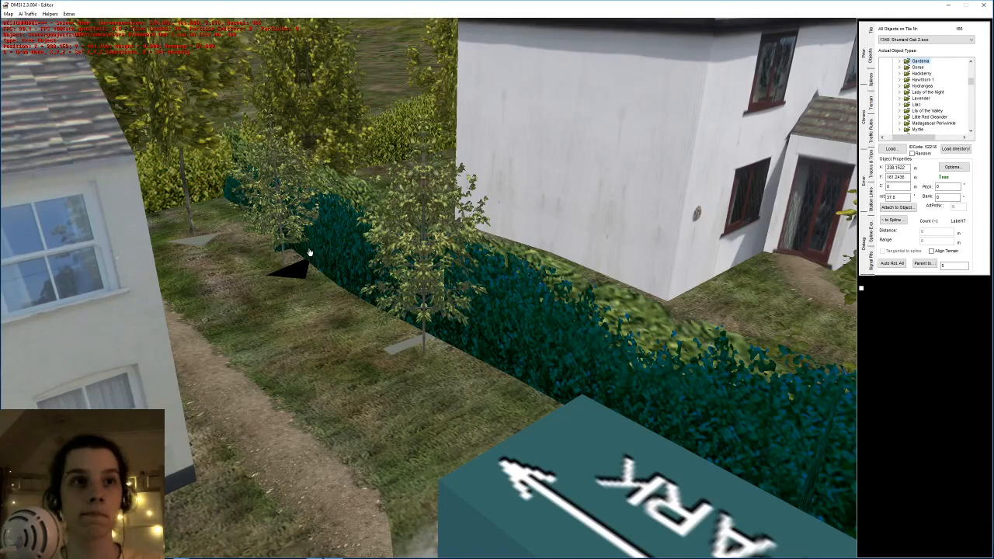
{"action": "middle_click_drag", "start_coordinate": [303, 260], "coordinate": [485, 279]}
{"action": "key", "text": "g"}
{"action": "left_click", "coordinate": [415, 303]}
- Place a Shumard Oak 3 between the CAR PARK marker and the garden hedge, and save the map
{"action": "key", "text": "Return"}
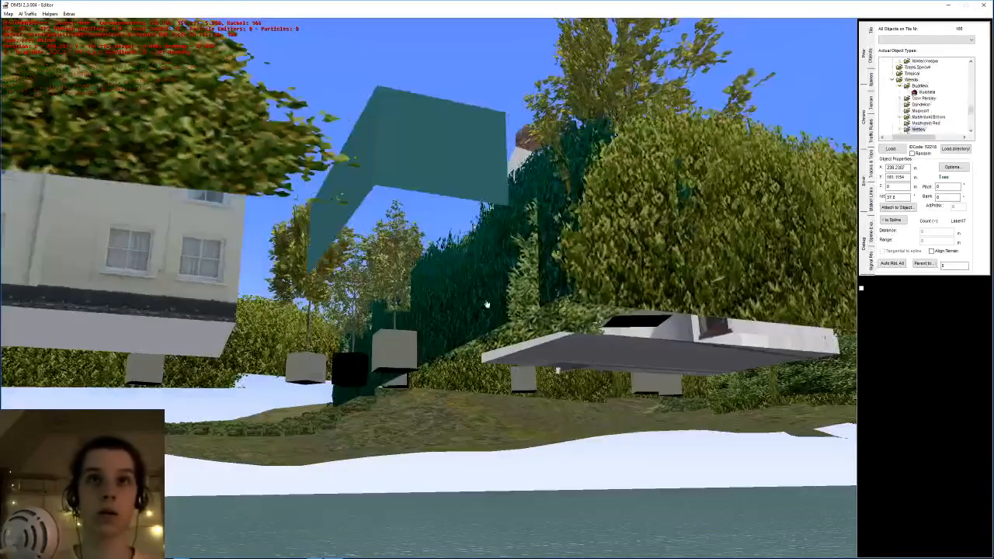
{"action": "middle_click_drag", "start_coordinate": [482, 339], "coordinate": [486, 320]}
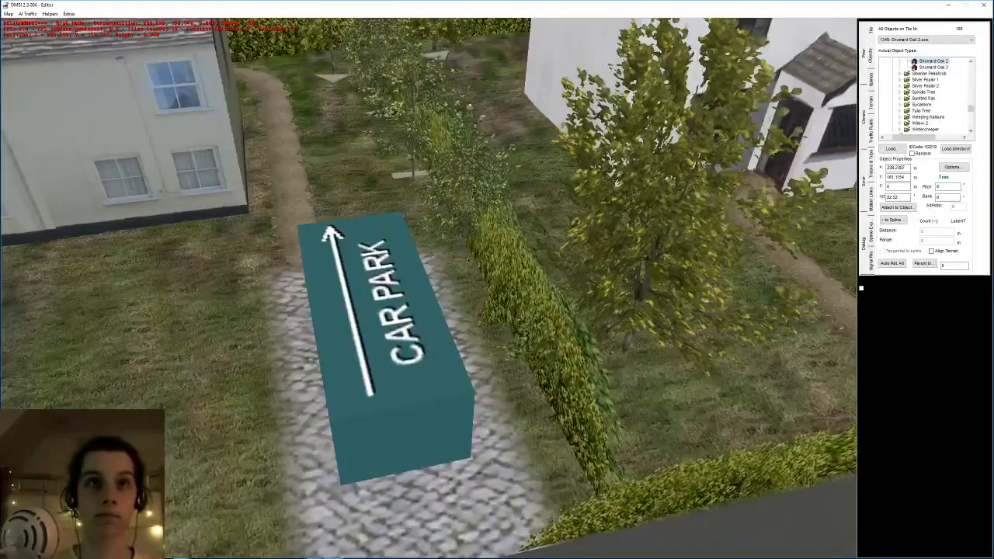
{"action": "left_click", "coordinate": [471, 247]}
{"action": "left_click", "coordinate": [940, 67]}
{"action": "key", "text": "Return"}
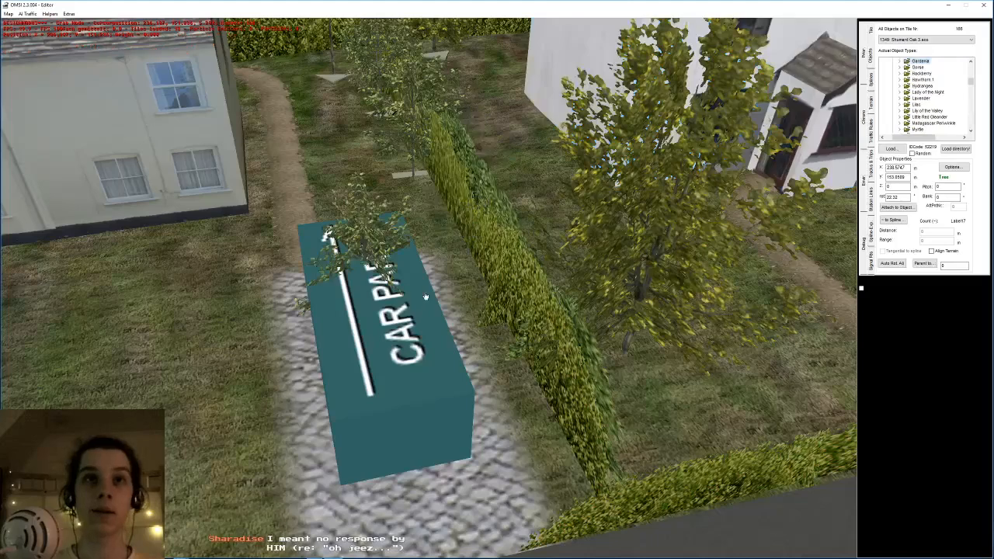
{"action": "left_click", "coordinate": [456, 267]}
{"action": "middle_click_drag", "start_coordinate": [455, 274], "coordinate": [450, 267]}
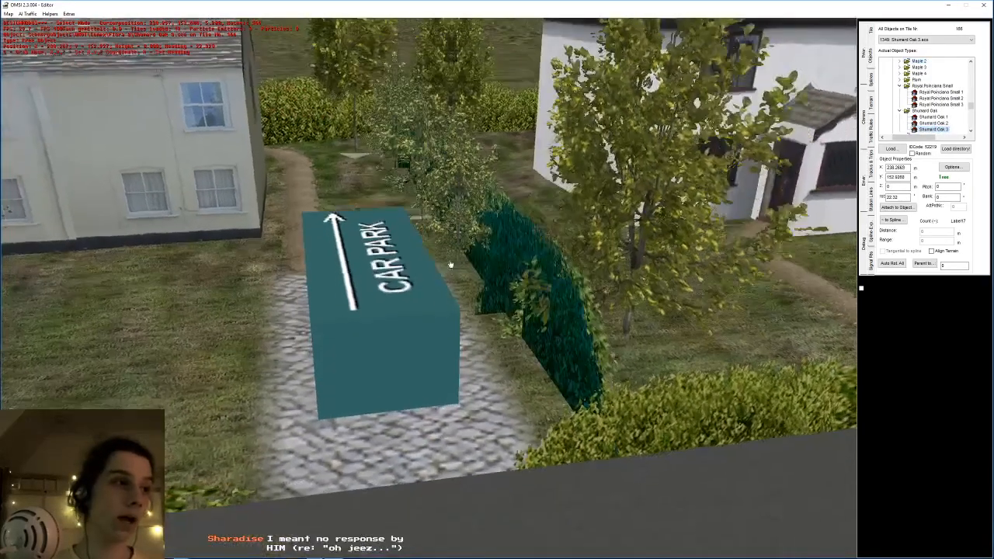
{"action": "key", "text": "ctrl+s"}
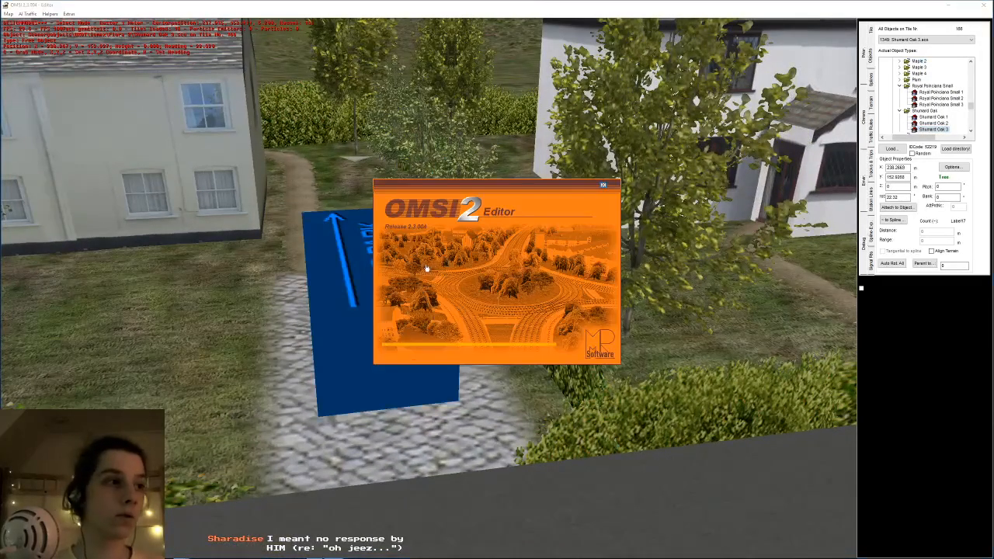
- Place two Shumard Oak 3 trees just inside the hedge at the road corner of the cream cottage's garden
{"action": "left_click", "coordinate": [329, 285]}
{"action": "middle_click_drag", "start_coordinate": [329, 285], "coordinate": [290, 238]}
{"action": "key", "text": "n"}
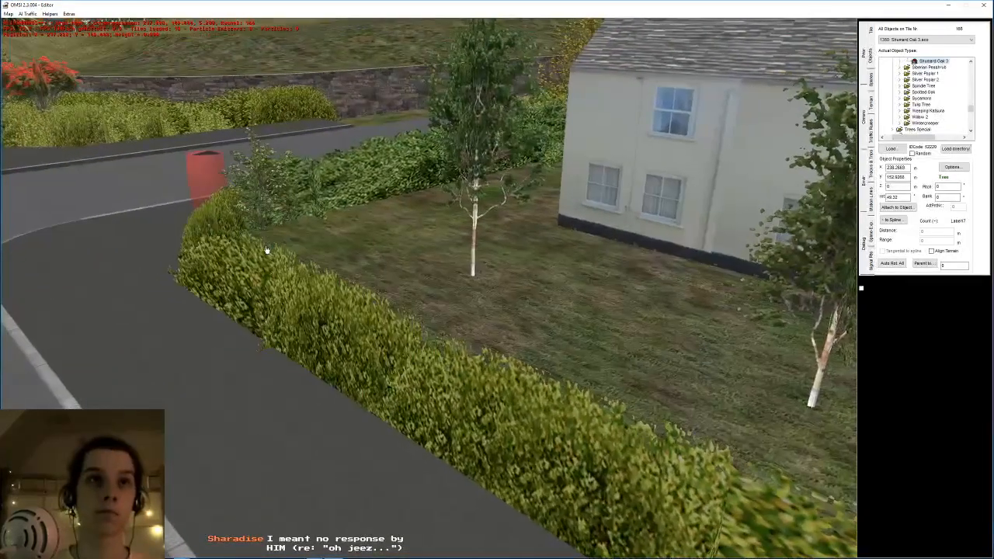
{"action": "key", "text": "n"}
{"action": "left_click", "coordinate": [250, 303]}
{"action": "middle_click_drag", "start_coordinate": [250, 303], "coordinate": [842, 255]}
{"action": "left_click", "coordinate": [842, 256]}
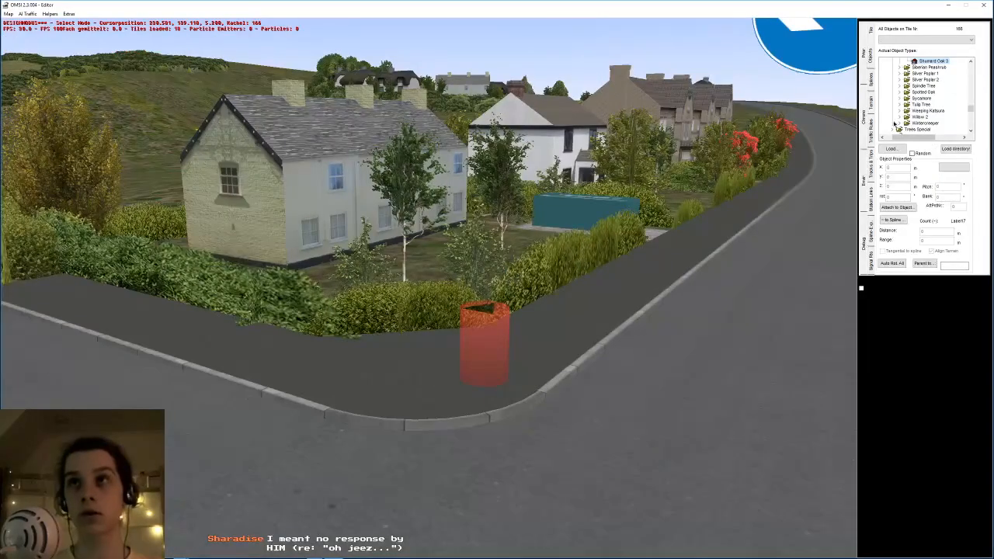
- Place a Wintercreeper 2 between the golden tree and the cottage's gable end, and save the map
{"action": "left_click", "coordinate": [901, 123]}
{"action": "left_click", "coordinate": [933, 123]}
{"action": "key", "text": "n"}
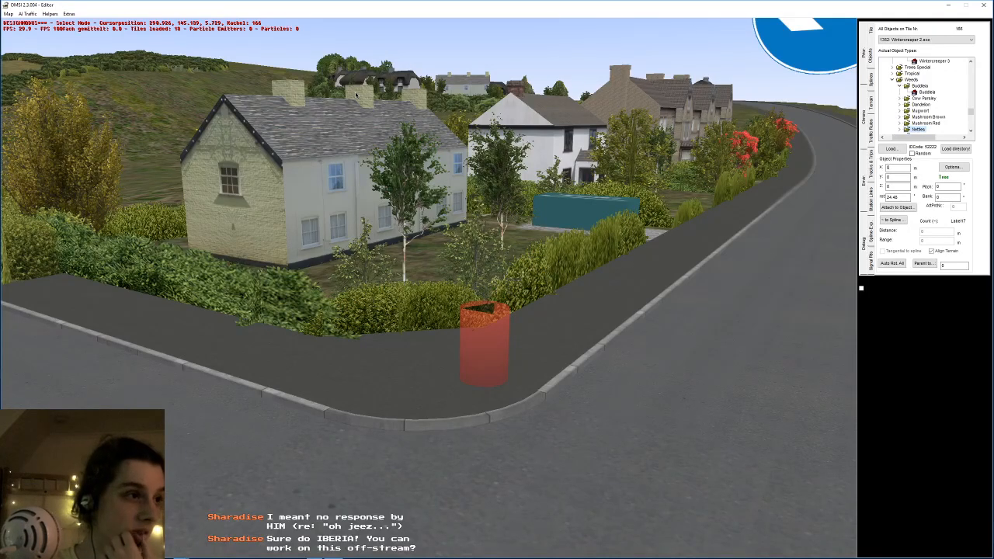
{"action": "key", "text": "d"}
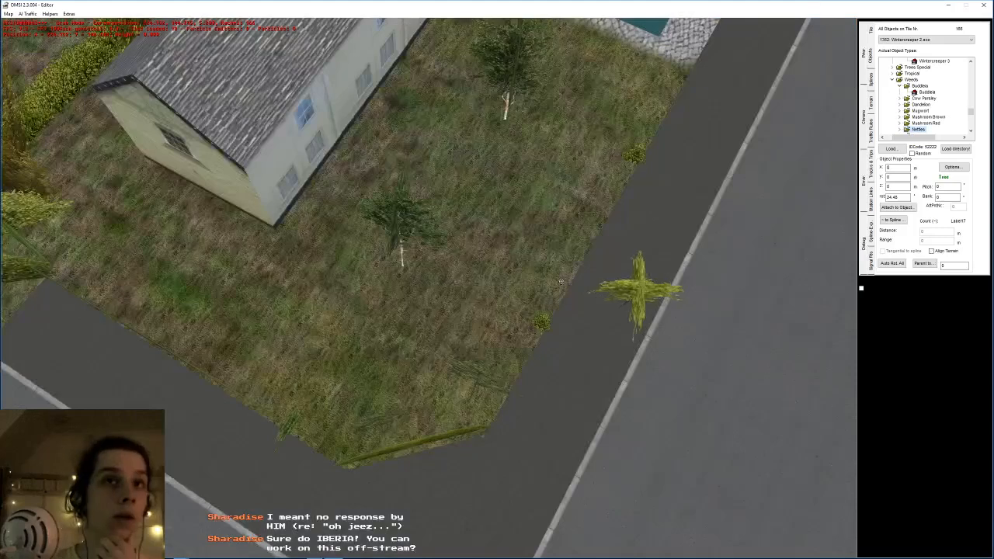
{"action": "middle_click_drag", "start_coordinate": [547, 242], "coordinate": [509, 266]}
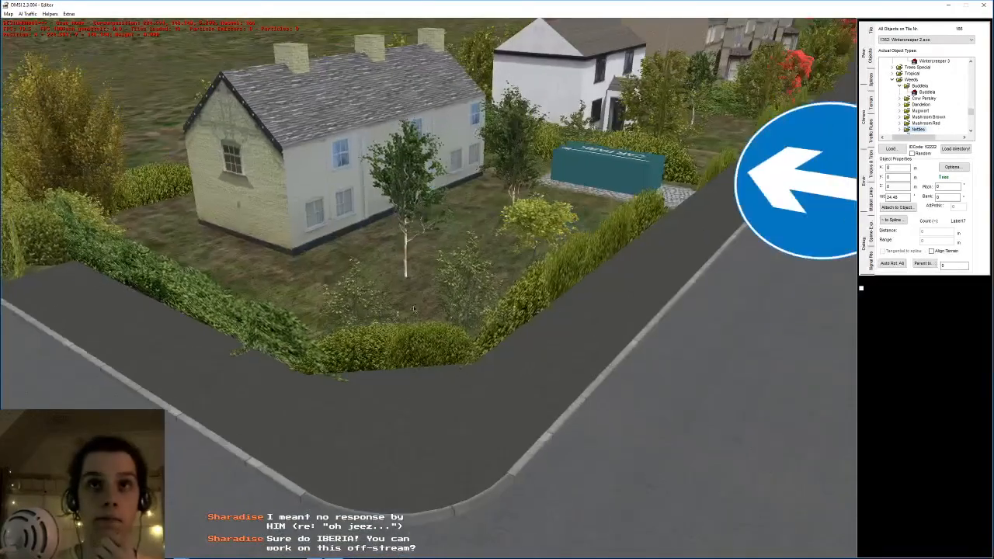
{"action": "left_click", "coordinate": [122, 249]}
{"action": "left_click_drag", "start_coordinate": [248, 350], "coordinate": [302, 336]}
{"action": "middle_click_drag", "start_coordinate": [303, 336], "coordinate": [310, 327]}
{"action": "key", "text": "ctrl+s"}
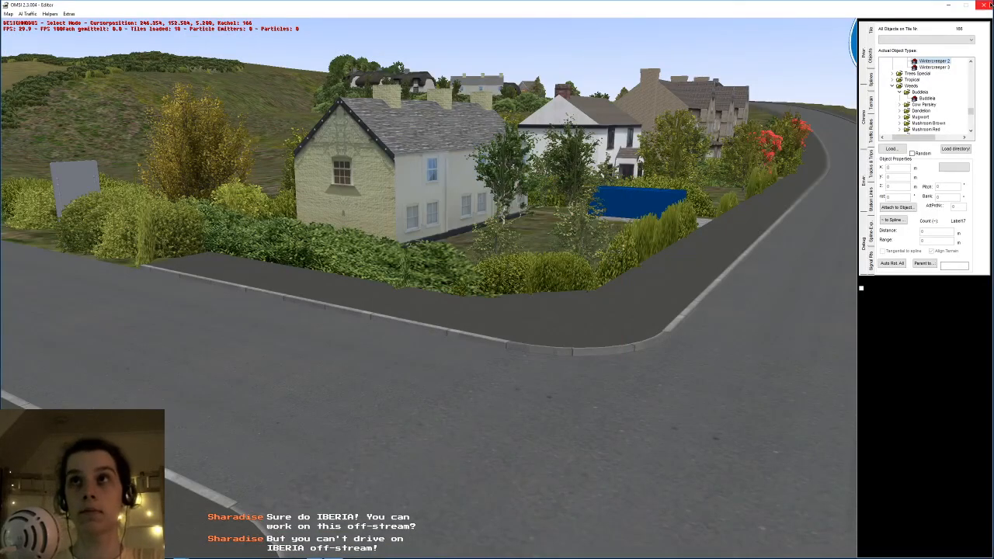
- Switch to Steam and bring up the properties of OMSI 2
{"action": "key", "text": "alt+Tab"}
{"action": "right_click", "coordinate": [46, 374]}
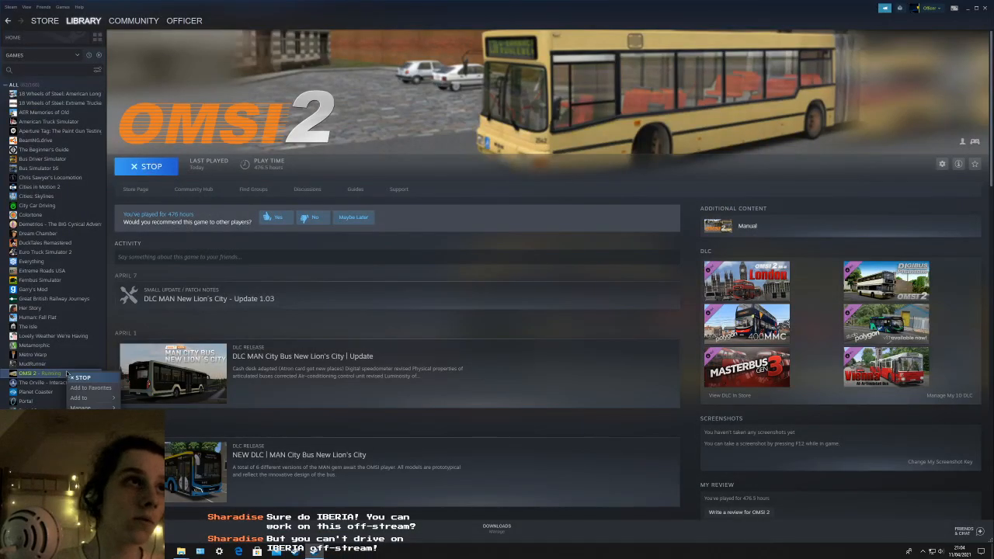
{"action": "left_click", "coordinate": [82, 418]}
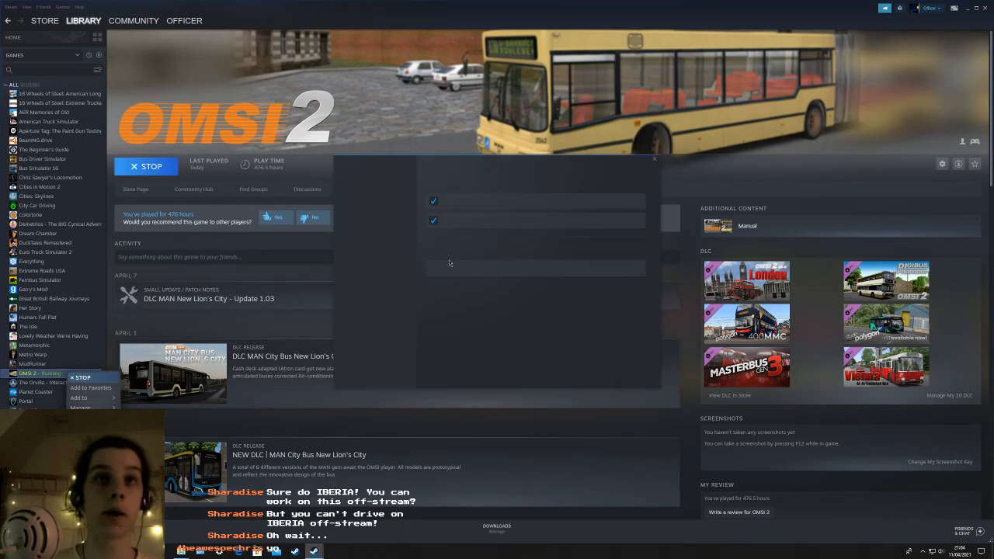
{"action": "left_click", "coordinate": [654, 160]}
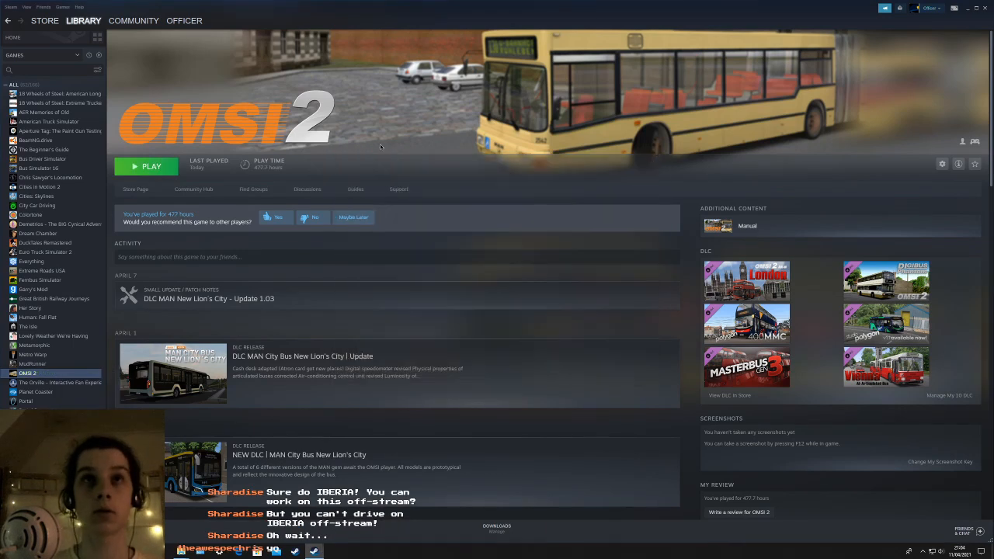
- Launch OMSI 2 and start the Buses of Caldshire map from its latest state
{"action": "left_click", "coordinate": [151, 167]}
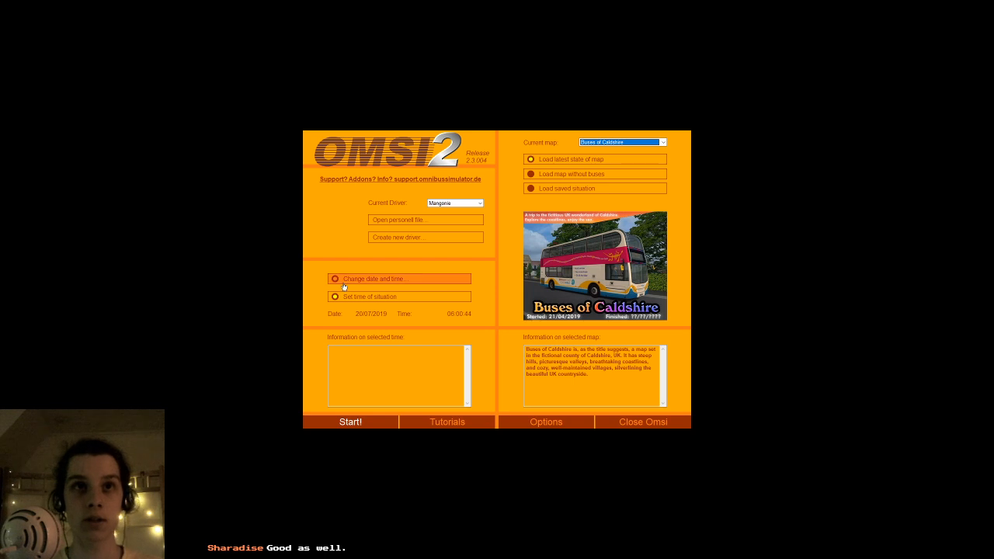
{"action": "left_click", "coordinate": [355, 424]}
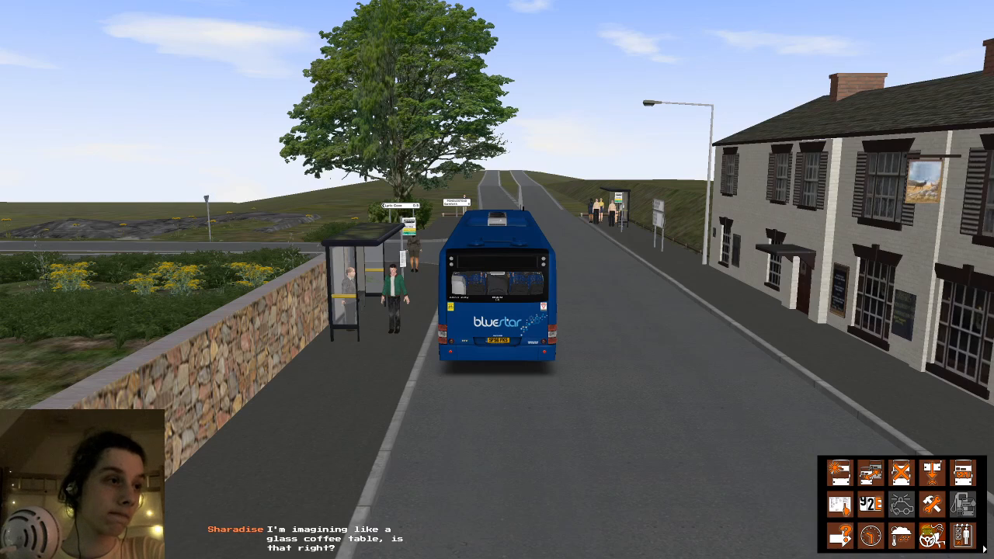
{"action": "scroll", "coordinate": [47, 167], "scroll_direction": "up", "scroll_amount": 3}
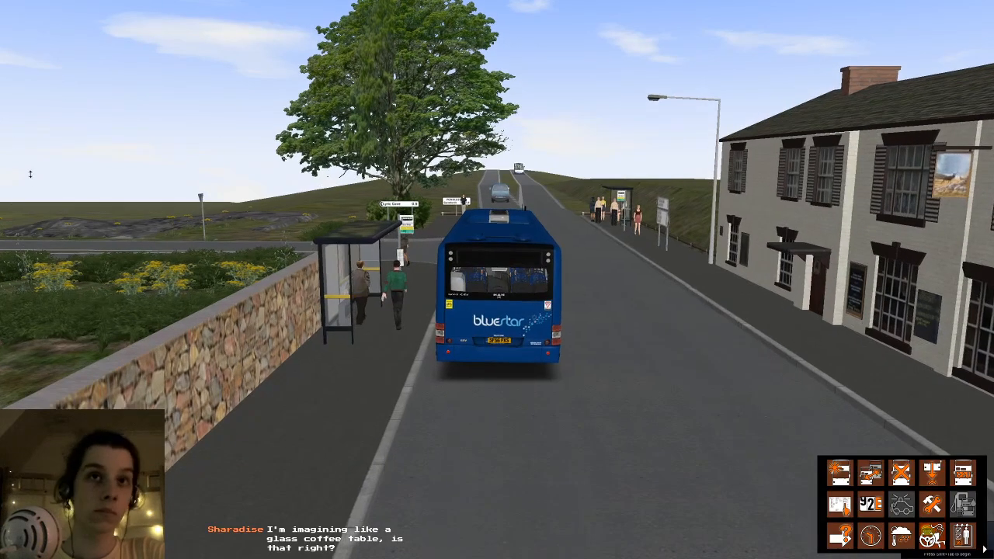
{"action": "right_click_drag", "start_coordinate": [144, 171], "coordinate": [302, 227]}
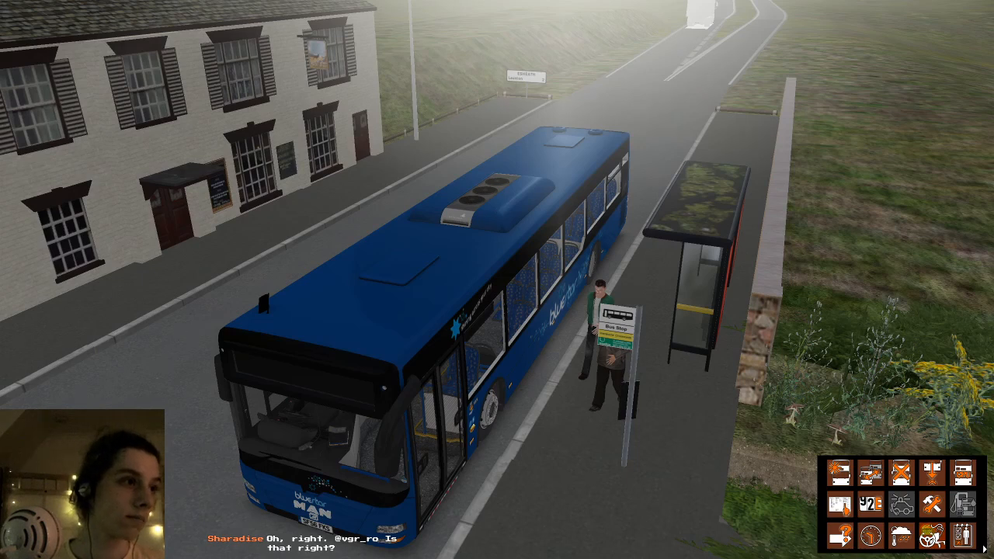
{"action": "key", "text": "F1"}
{"action": "right_click_drag", "start_coordinate": [544, 183], "coordinate": [637, 181]}
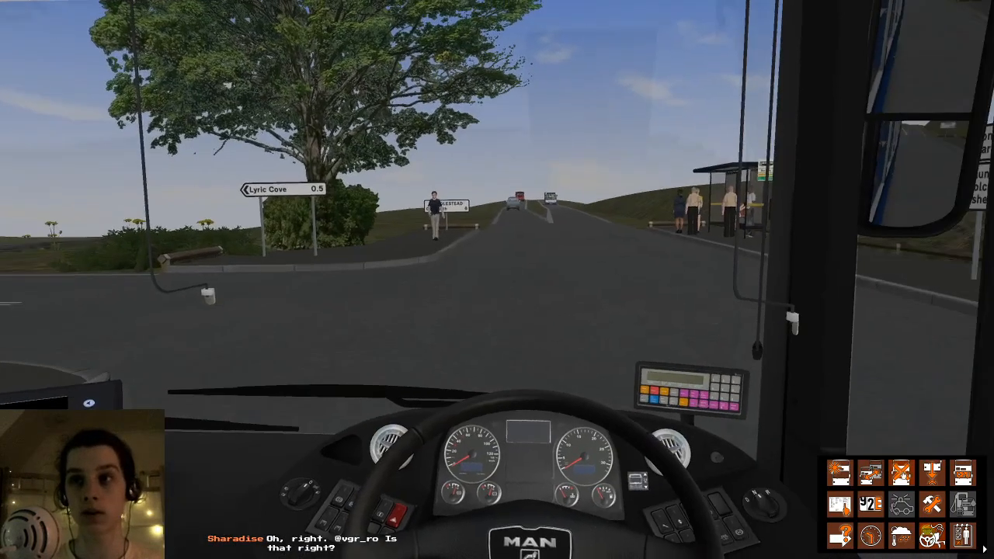
- Switch from the blue MAN bus to the SE75 London Citybus C200 10.8m of Go-Ahead London General
{"action": "key", "text": "F3"}
{"action": "left_click", "coordinate": [876, 473]}
{"action": "left_click", "coordinate": [523, 230]}
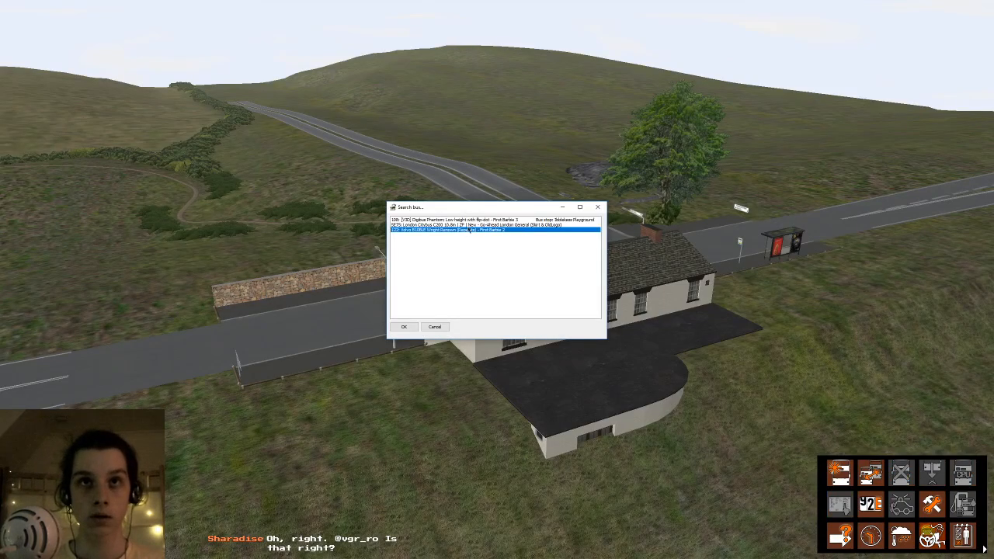
{"action": "left_click", "coordinate": [469, 226]}
{"action": "left_click", "coordinate": [405, 327]}
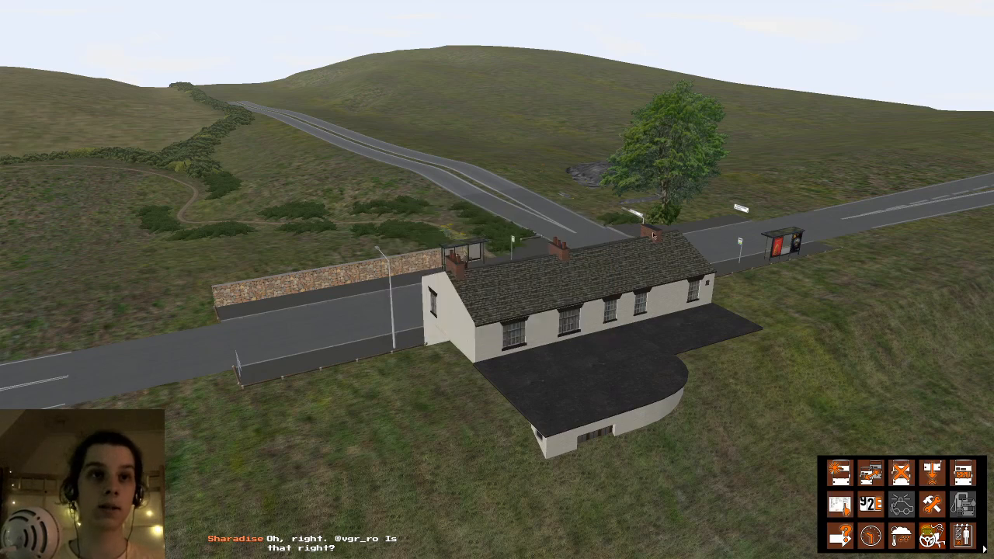
- Take the driver's seat of the red Citybus and adjust the in-game time of day
{"action": "key", "text": "F3"}
{"action": "key", "text": "F4"}
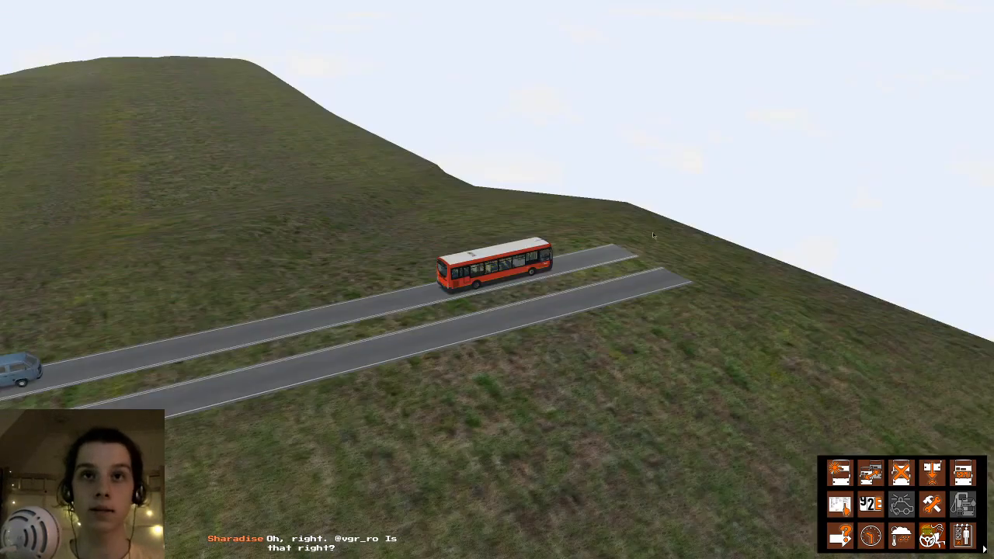
{"action": "middle_click_drag", "start_coordinate": [616, 257], "coordinate": [520, 241]}
{"action": "right_click_drag", "start_coordinate": [520, 241], "coordinate": [518, 303]}
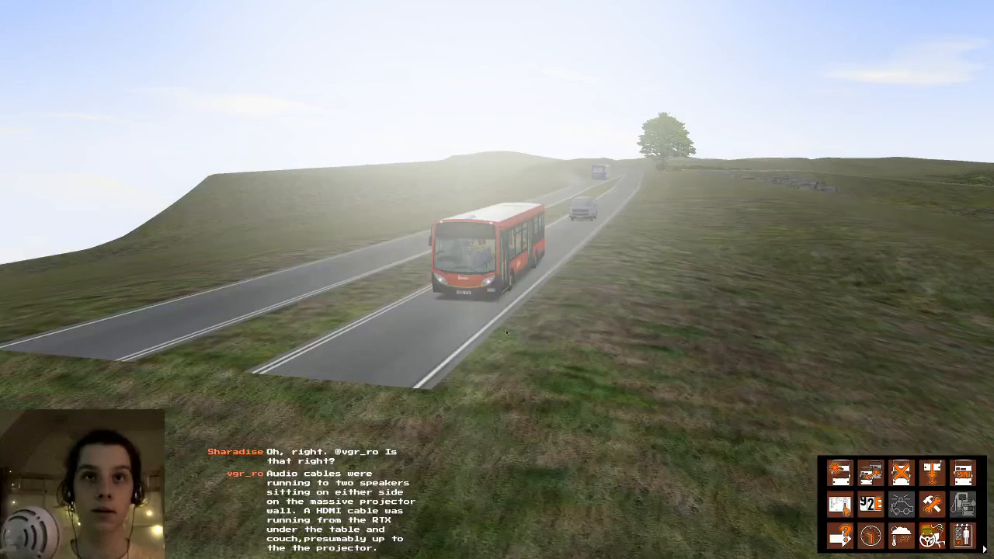
{"action": "middle_click_drag", "start_coordinate": [519, 303], "coordinate": [492, 298]}
{"action": "right_click_drag", "start_coordinate": [492, 298], "coordinate": [503, 298]}
{"action": "middle_click_drag", "start_coordinate": [499, 295], "coordinate": [466, 276]}
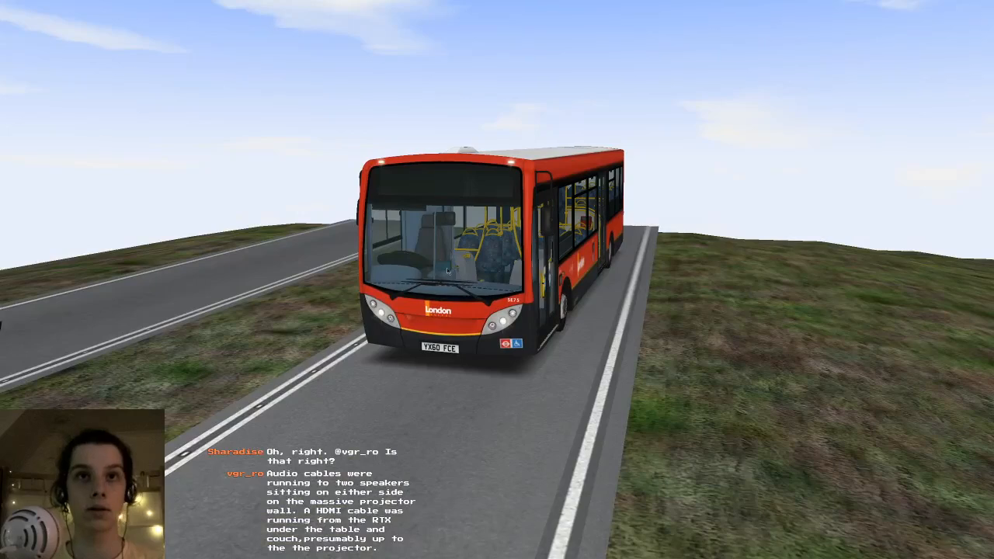
{"action": "key", "text": "F1"}
{"action": "key", "text": "o"}
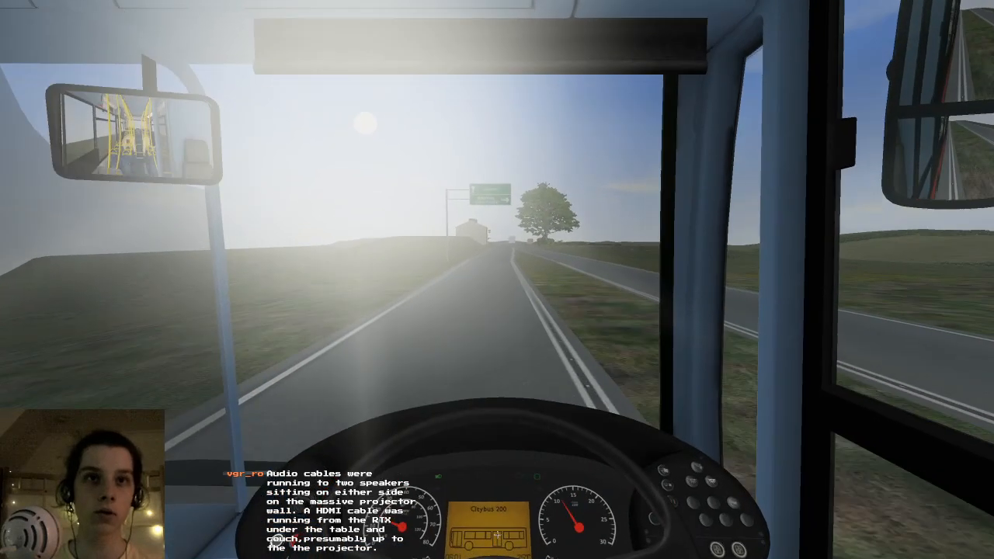
{"action": "mouse_move", "coordinate": [984, 548]}
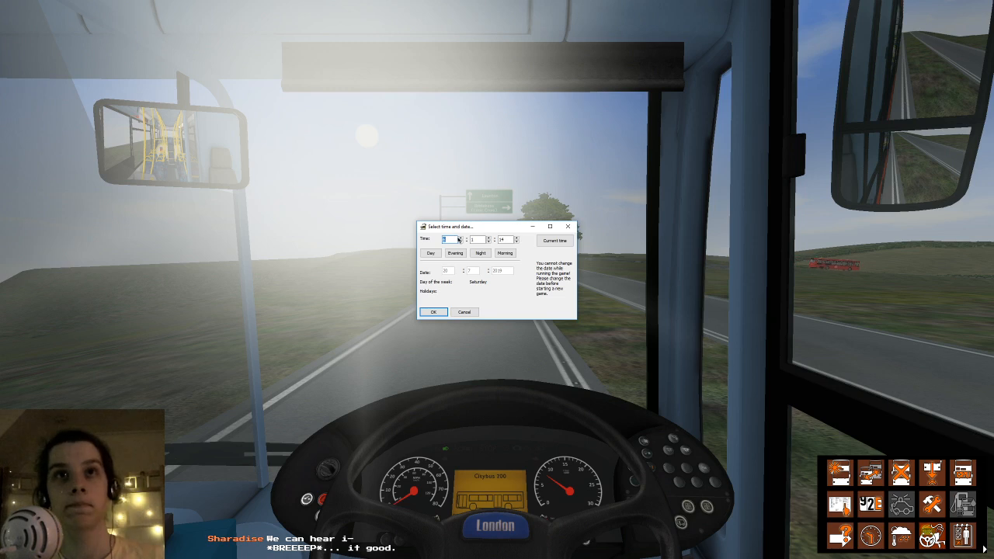
{"action": "left_click", "coordinate": [442, 309]}
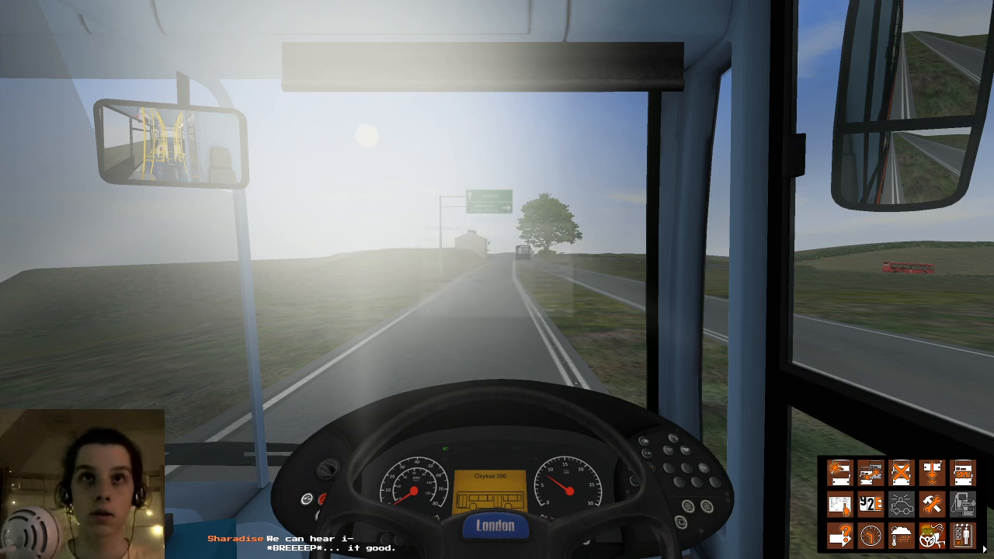
- Drive the bus along the road to the Kemborne Crossroads stop and open its front door
{"action": "key", "text": "o"}
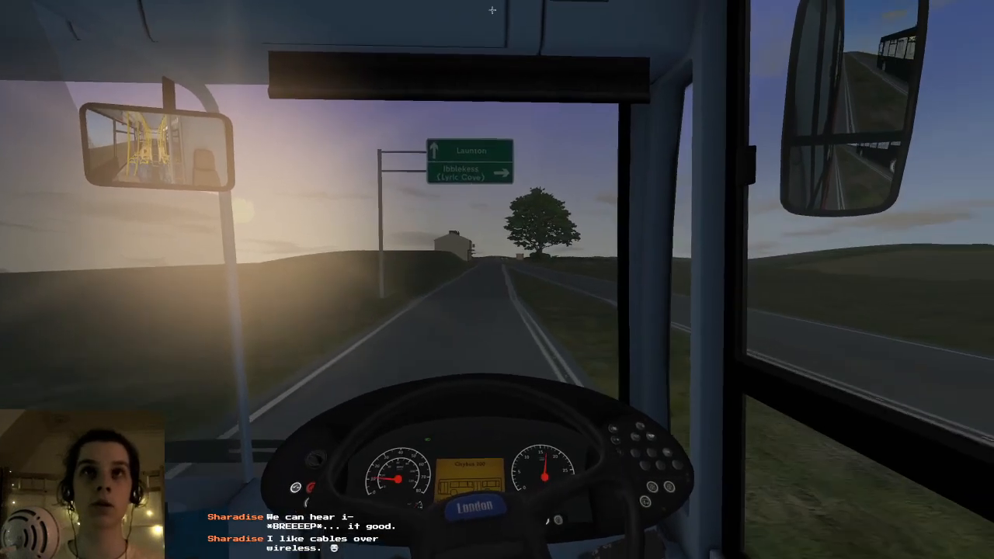
{"action": "key", "text": "Up"}
{"action": "key", "text": "Down"}
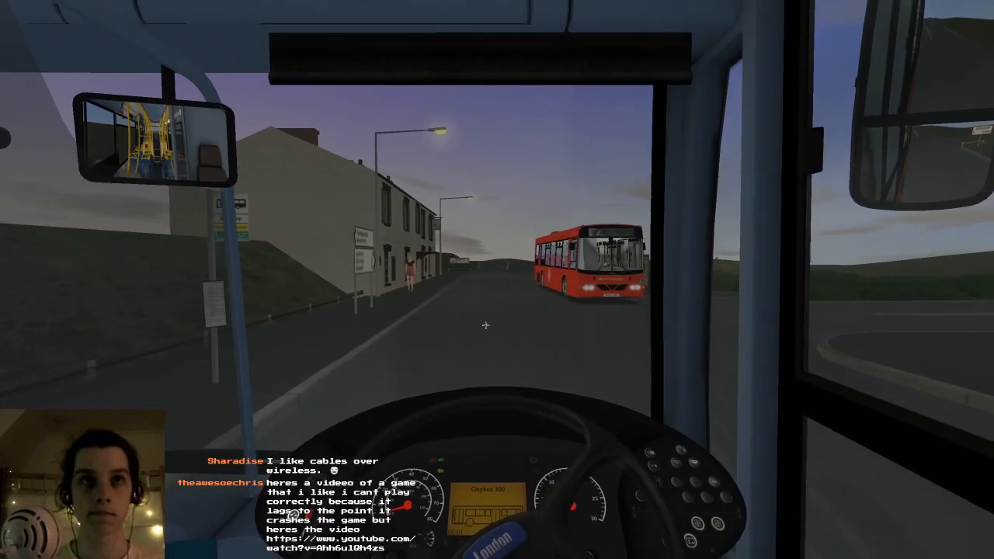
{"action": "key", "text": "Left"}
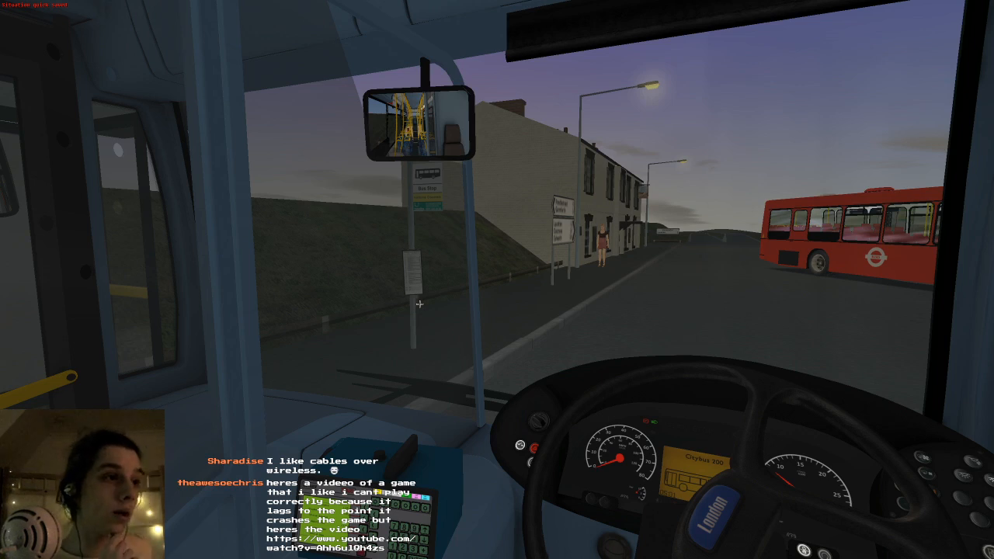
{"action": "key", "text": "Insert"}
{"action": "key", "text": "KP_Divide"}
{"action": "middle_click_drag", "start_coordinate": [420, 304], "coordinate": [416, 278]}
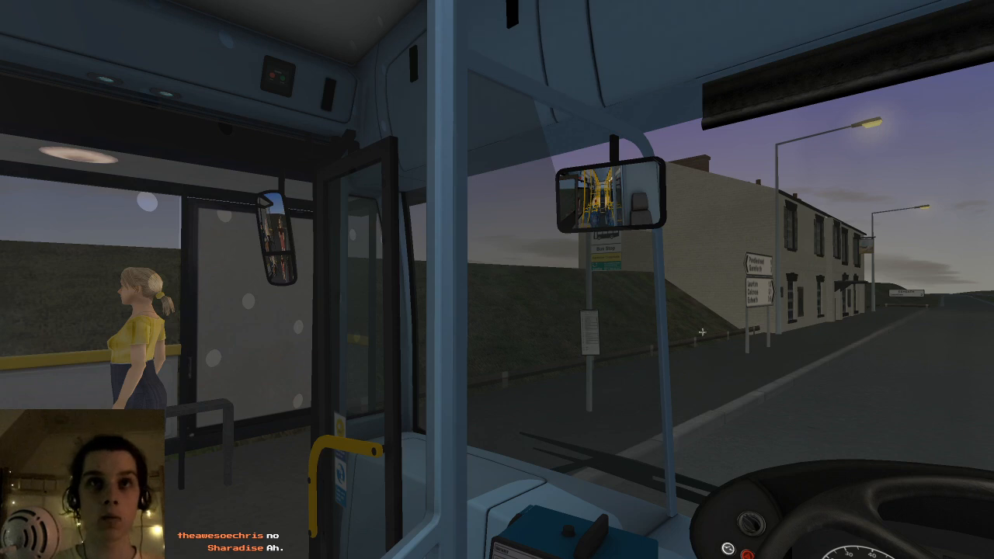
- Examine the stopped red bus, the waiting passengers and the Kemborne Crossroads stop from outside
{"action": "middle_click_drag", "start_coordinate": [703, 332], "coordinate": [425, 403]}
{"action": "key", "text": "F3"}
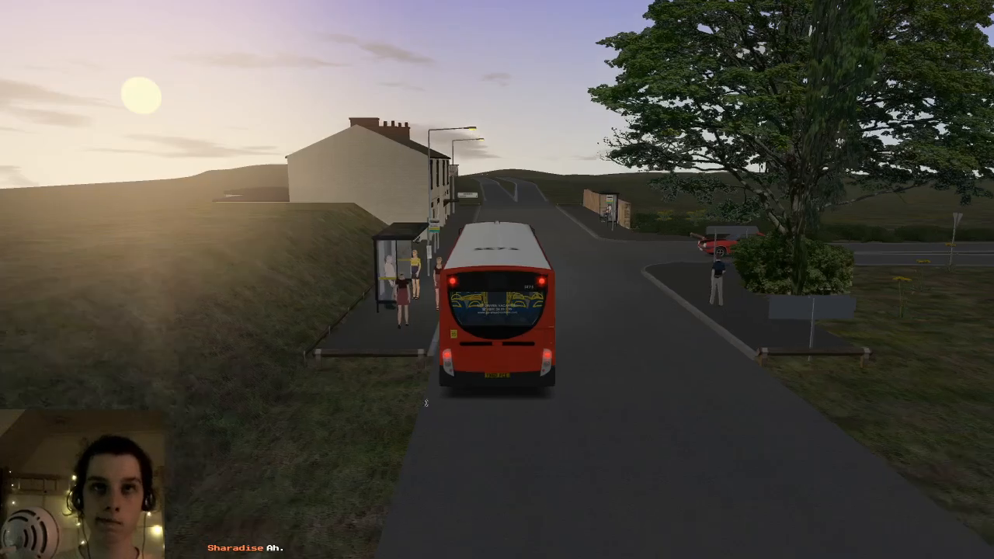
{"action": "right_click_drag", "start_coordinate": [426, 404], "coordinate": [429, 438]}
{"action": "middle_click_drag", "start_coordinate": [429, 438], "coordinate": [503, 497]}
{"action": "right_click_drag", "start_coordinate": [503, 497], "coordinate": [501, 520]}
{"action": "key", "text": "alt"}
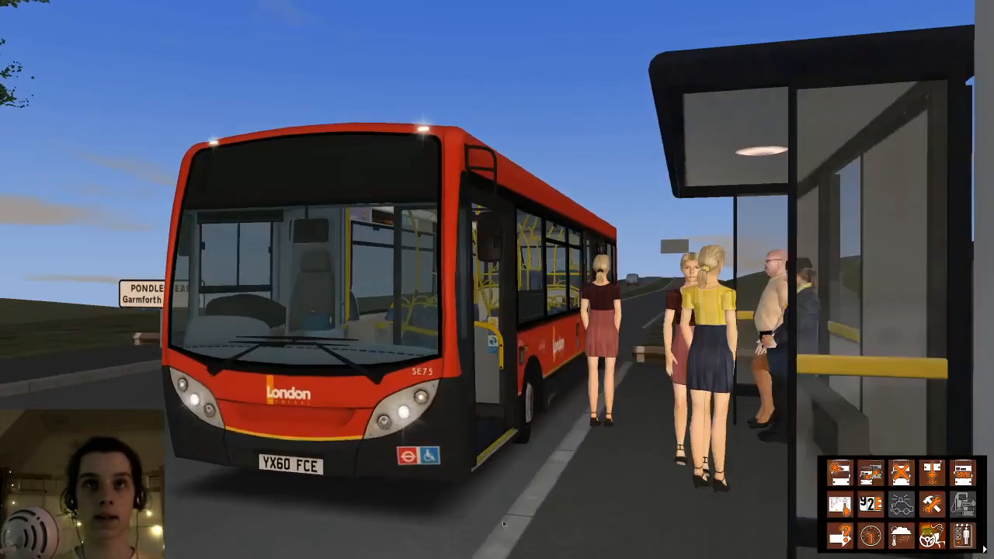
{"action": "middle_click_drag", "start_coordinate": [501, 520], "coordinate": [510, 518]}
{"action": "right_click_drag", "start_coordinate": [510, 518], "coordinate": [511, 501]}
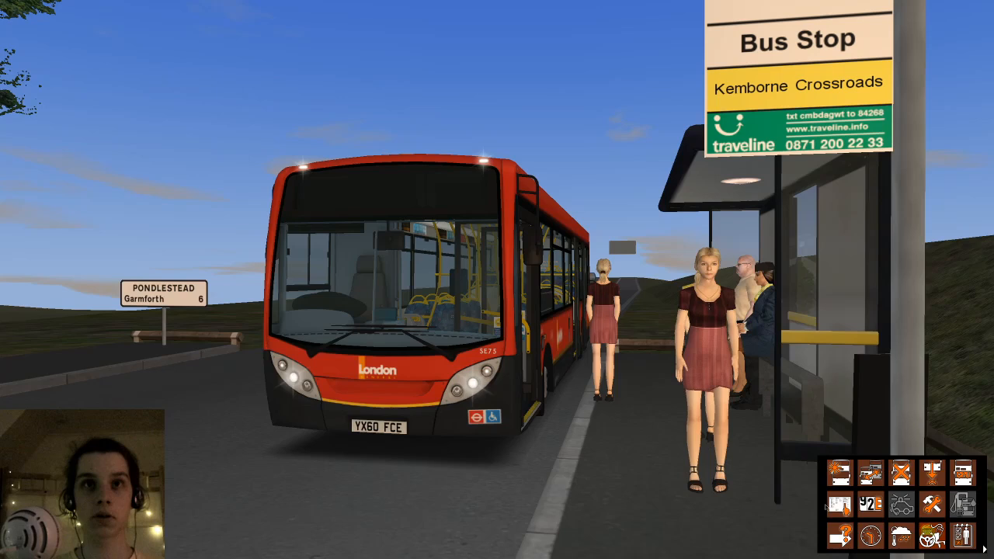
{"action": "middle_click_drag", "start_coordinate": [692, 401], "coordinate": [635, 520]}
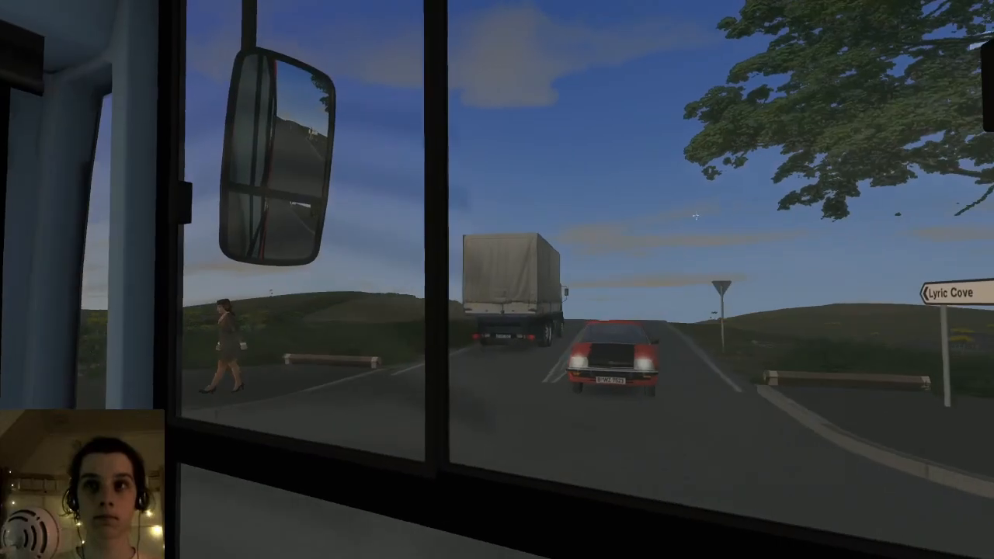
- Compare the passenger views inside the bus during the drive from the junction towards Lyric Cove
{"action": "key", "text": "F2"}
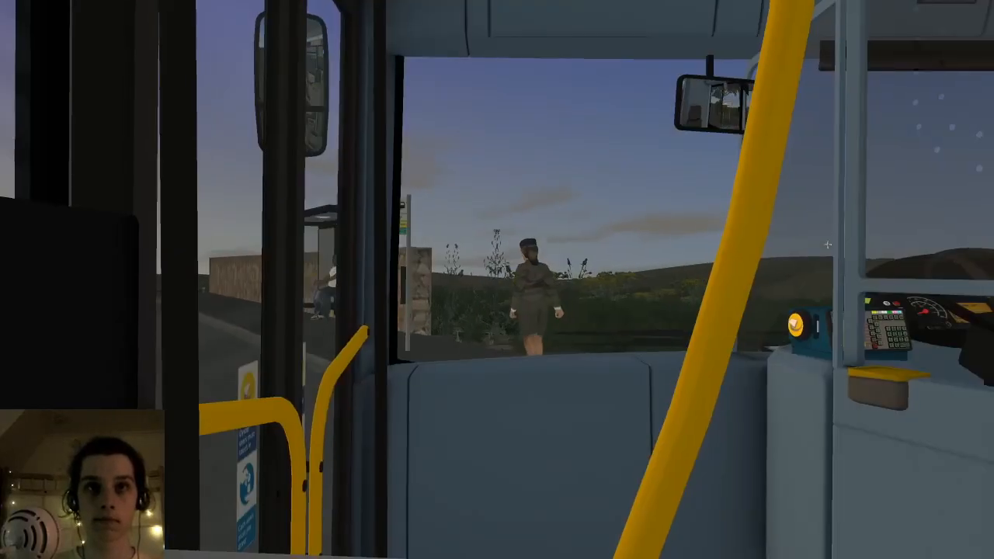
{"action": "key", "text": "F3"}
{"action": "key", "text": "F1"}
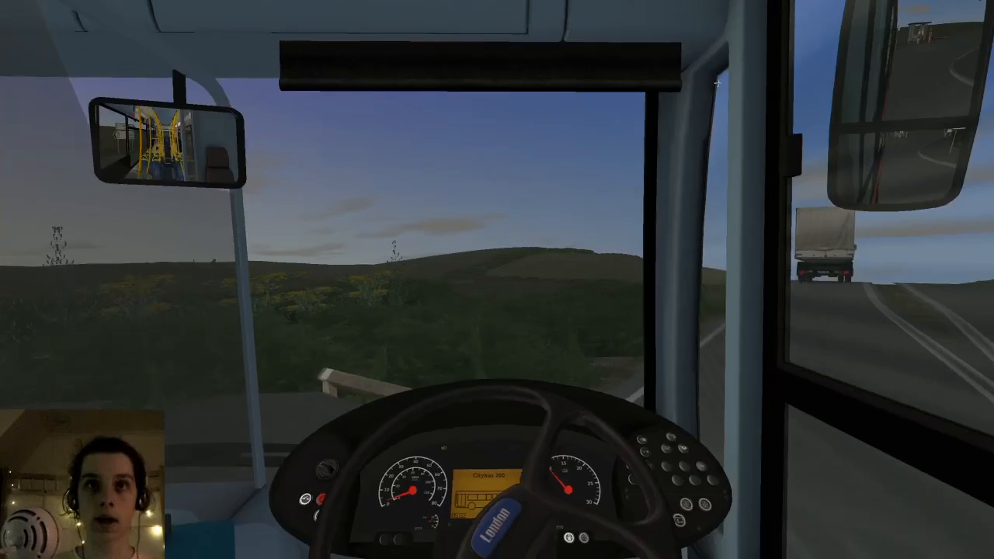
{"action": "key", "text": "F2"}
{"action": "key", "text": "F2"}
{"action": "key", "text": "F2"}
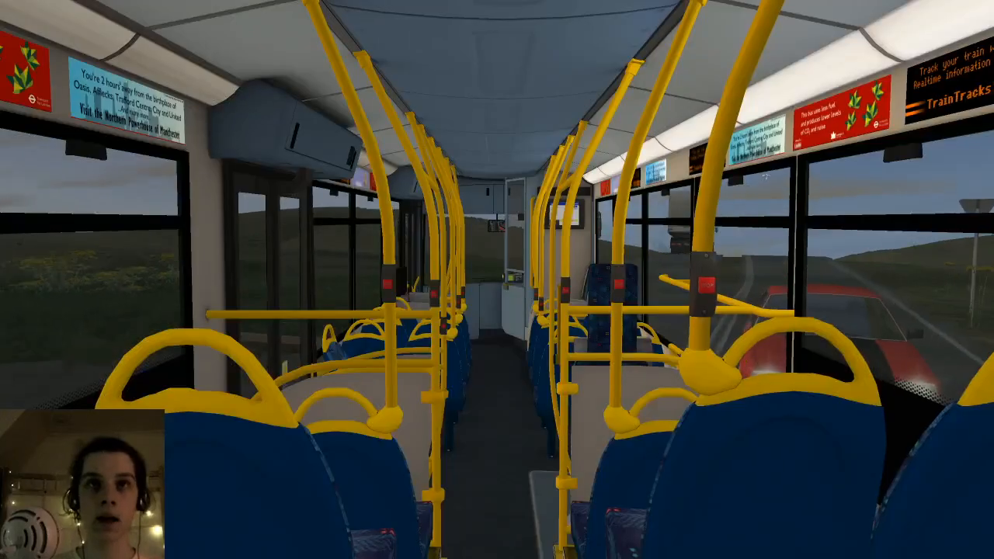
{"action": "key", "text": "F2"}
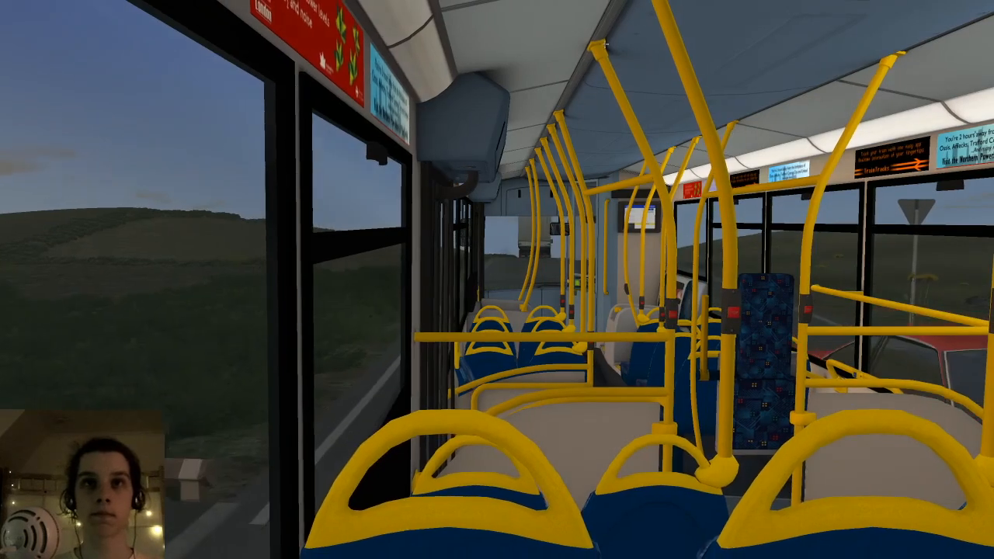
{"action": "key", "text": "F2"}
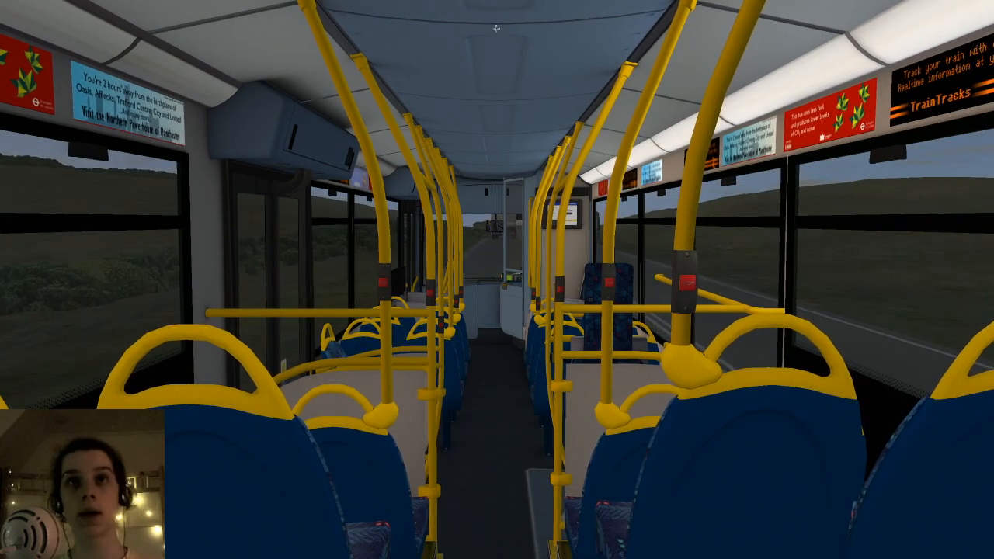
- Drive the red bus from the driver's seat to the junction facing the Caravan Park sign and look around there
{"action": "key", "text": "F1"}
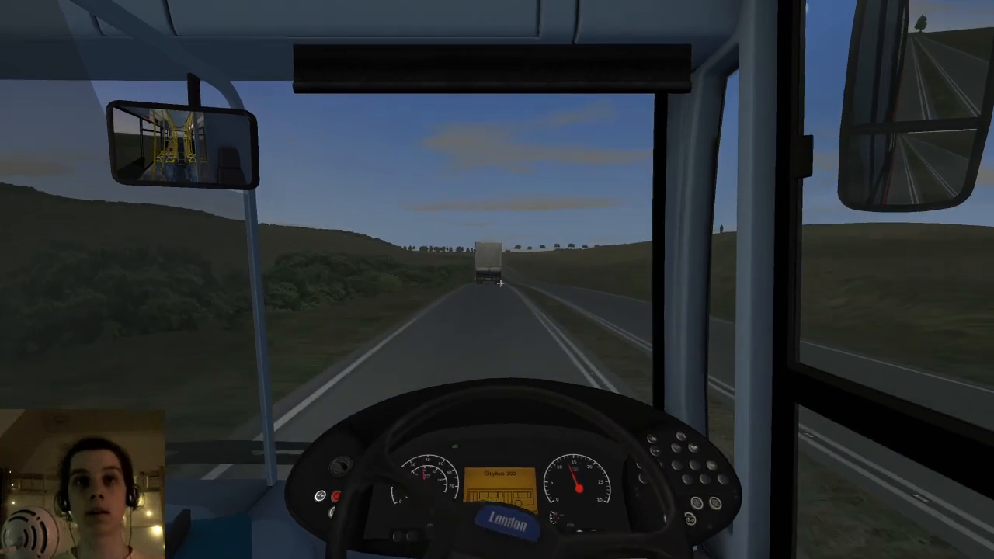
{"action": "key", "text": "XF86MonBrightnessDown"}
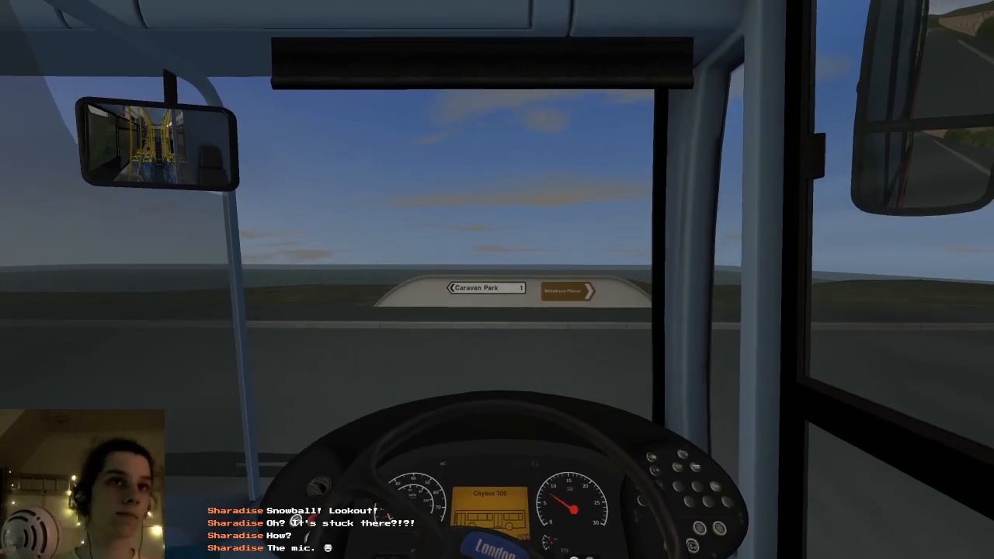
{"action": "middle_click_drag", "start_coordinate": [495, 137], "coordinate": [518, 104]}
{"action": "middle_click_drag", "start_coordinate": [513, 1], "coordinate": [260, 315]}
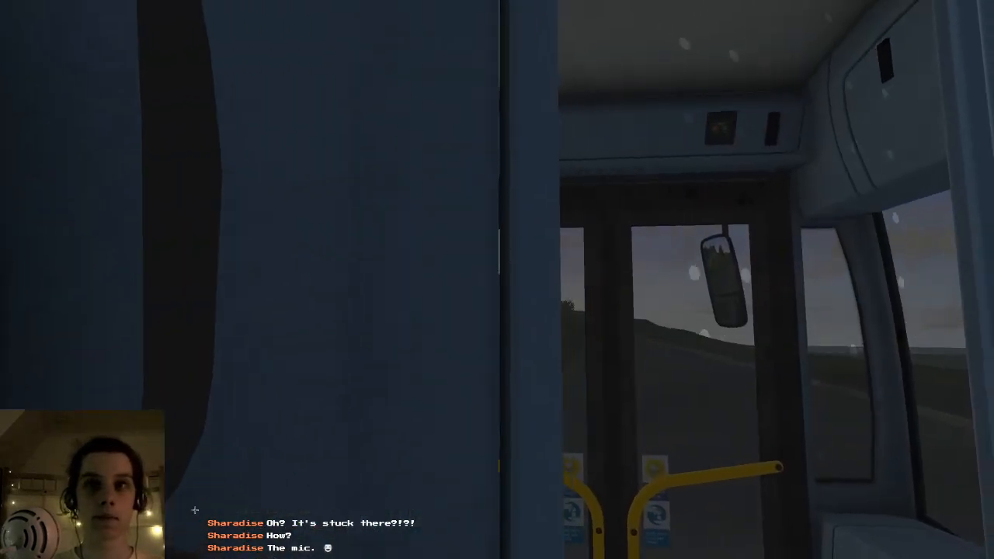
- Check the passenger and outside views while the bus turns onto the coast road, then return to the driver's seat
{"action": "key", "text": "F3"}
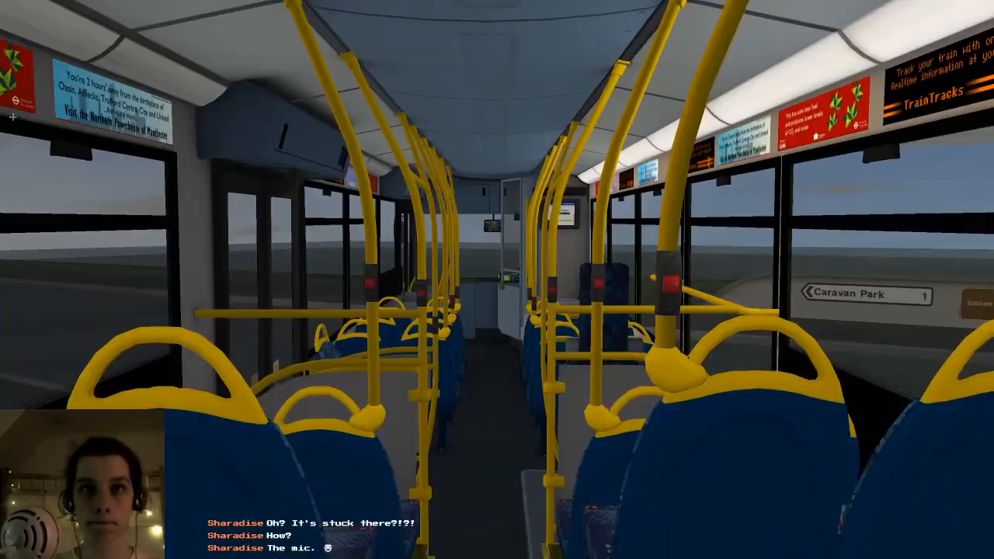
{"action": "key", "text": "F2"}
{"action": "right_click_drag", "start_coordinate": [290, 3], "coordinate": [294, 144]}
{"action": "middle_click_drag", "start_coordinate": [294, 143], "coordinate": [535, 124]}
{"action": "key", "text": "XF86MonBrightnessDown"}
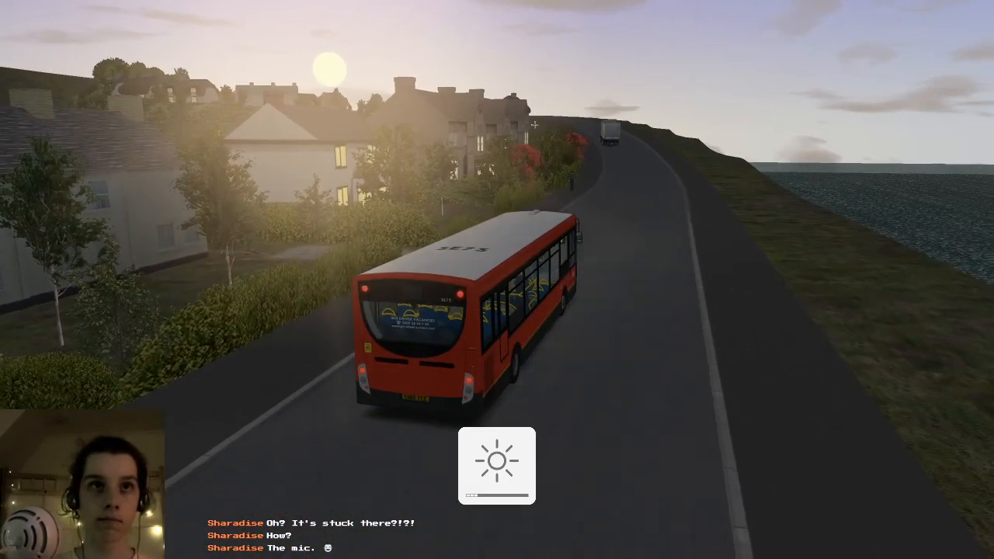
{"action": "key", "text": "F2"}
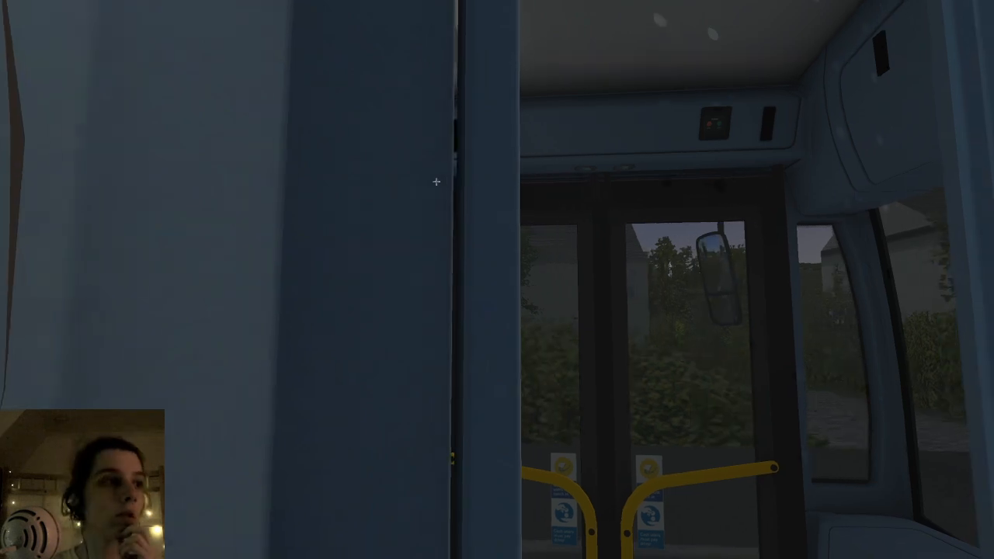
{"action": "middle_click_drag", "start_coordinate": [264, 192], "coordinate": [598, 257]}
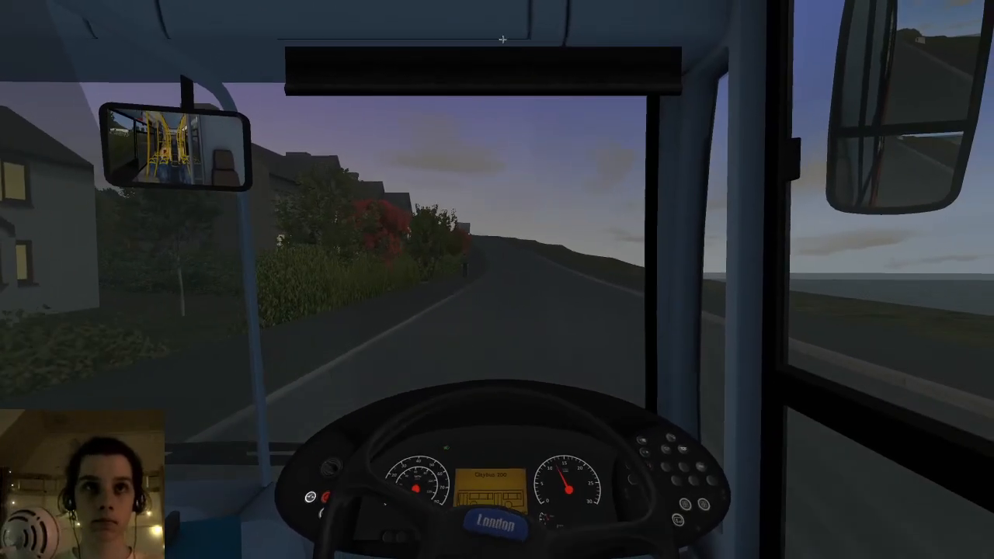
- Pause the simulation, set the in-game time to 5:40 and resume driving along the coast road
{"action": "mouse_move", "coordinate": [804, 541]}
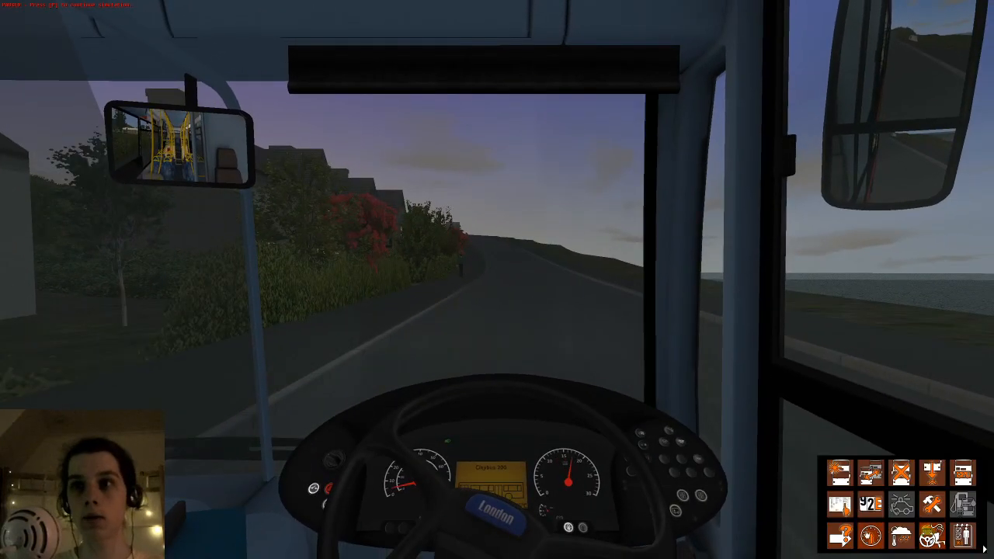
{"action": "left_click", "coordinate": [870, 535]}
{"action": "left_click_drag", "start_coordinate": [481, 239], "coordinate": [397, 230]}
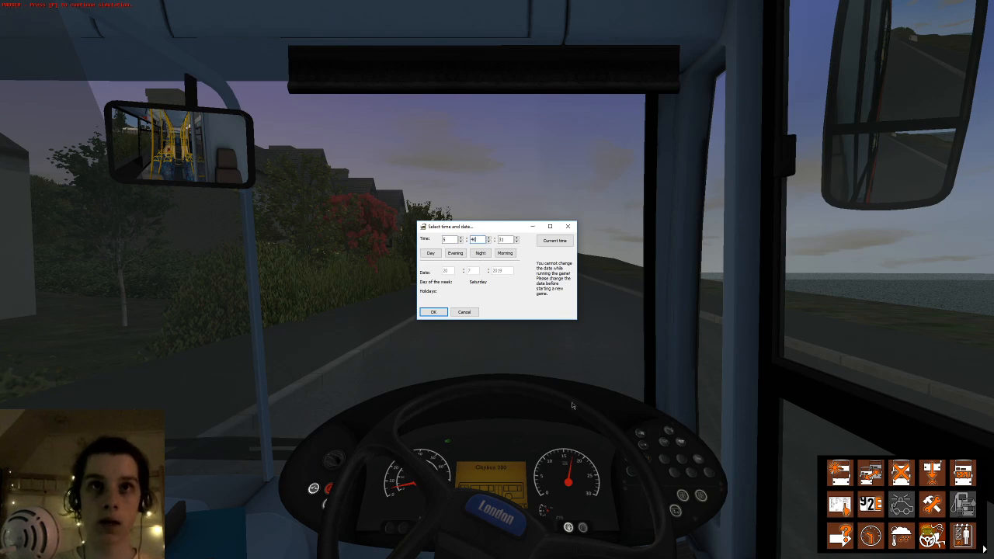
{"action": "left_click", "coordinate": [434, 311]}
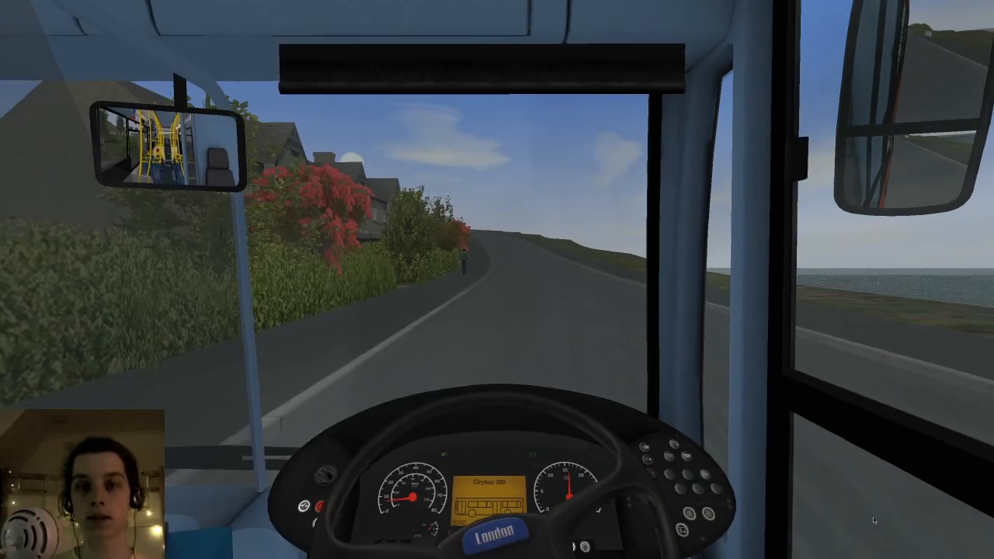
{"action": "key", "text": "p"}
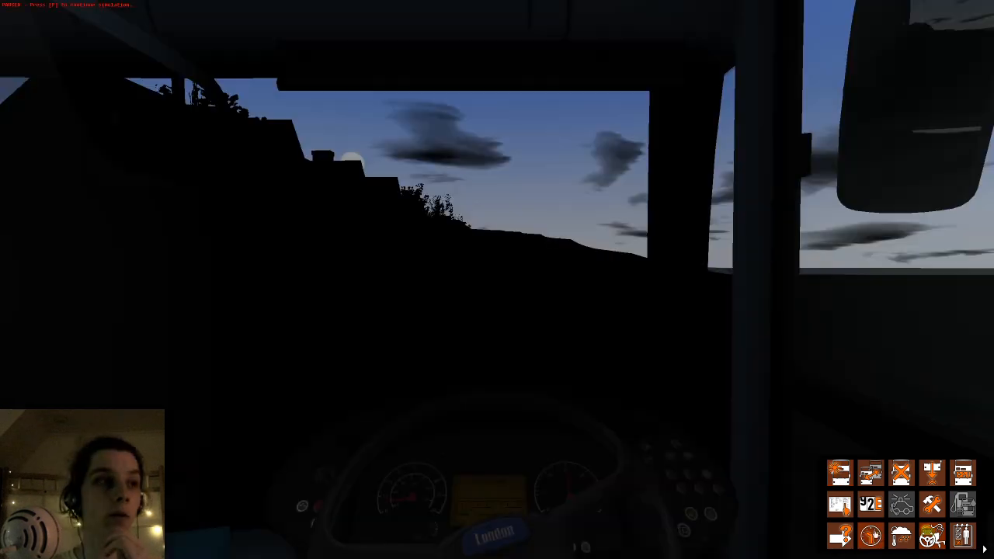
- Examine the bus's lighting from the available views and check the in-game time settings without changing them
{"action": "mouse_move", "coordinate": [644, 403]}
{"action": "middle_mouse_down"}
{"action": "mouse_move", "coordinate": [656, 401]}
{"action": "mouse_move", "coordinate": [653, 411]}
{"action": "middle_mouse_up"}
{"action": "key", "text": "F2"}
{"action": "key", "text": "F3"}
{"action": "middle_click_drag", "start_coordinate": [628, 373], "coordinate": [579, 389]}
{"action": "left_click", "coordinate": [876, 537]}
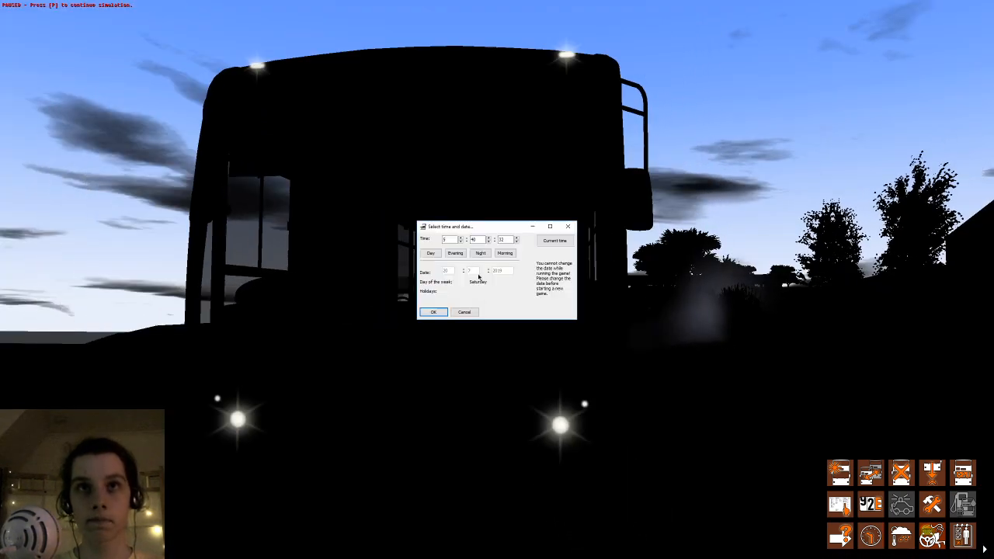
{"action": "left_click", "coordinate": [567, 227]}
{"action": "middle_click_drag", "start_coordinate": [569, 228], "coordinate": [533, 248]}
- Restart OMSI 2 from the Steam library and load the latest state of the Buses of Caldshire map
{"action": "key", "text": "Escape"}
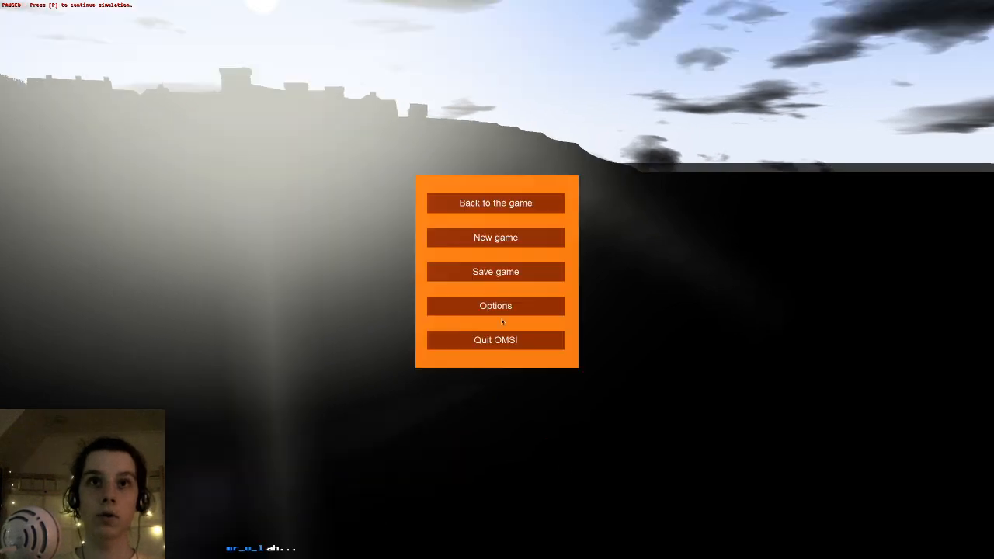
{"action": "left_click", "coordinate": [500, 342]}
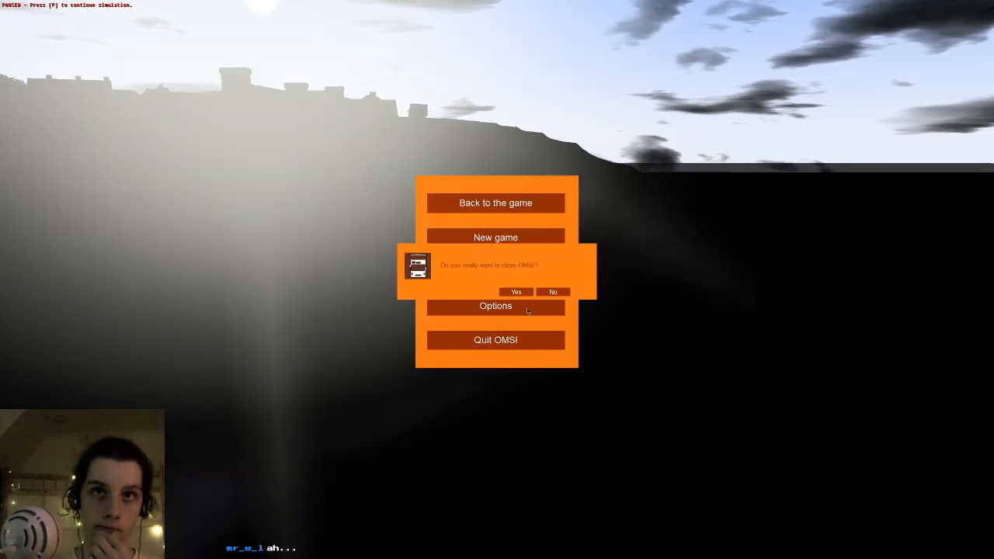
{"action": "key", "text": "Escape"}
{"action": "key", "text": "alt+Tab"}
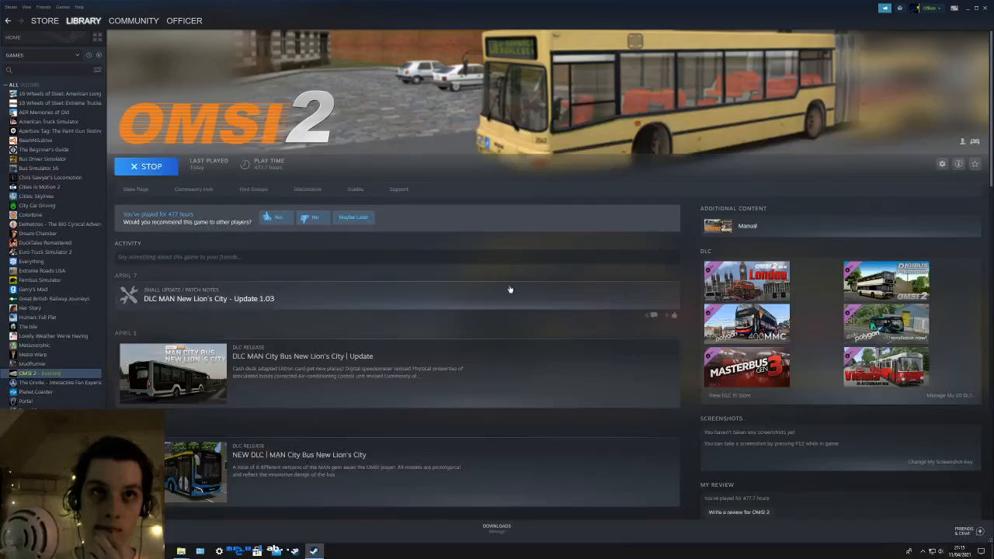
{"action": "left_click", "coordinate": [152, 167]}
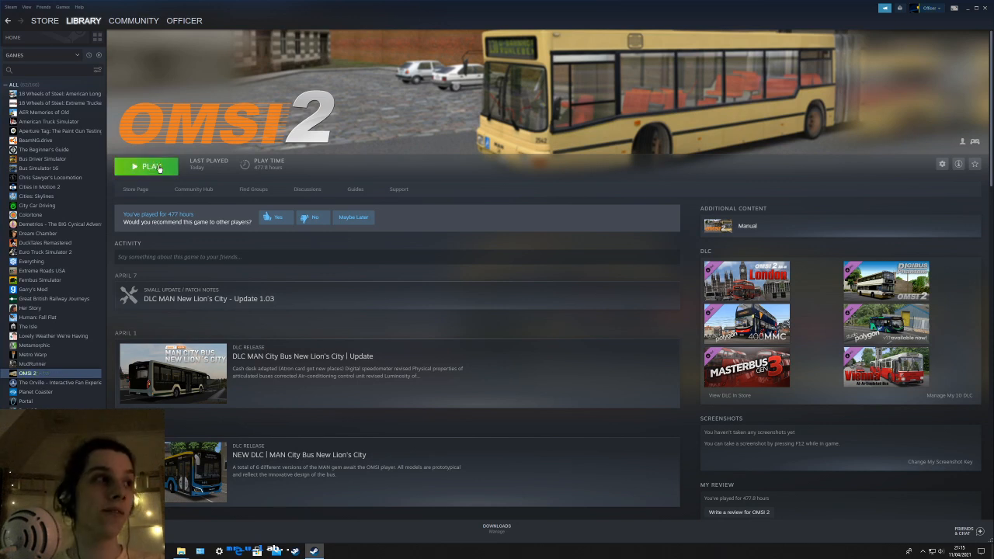
{"action": "left_click", "coordinate": [152, 167]}
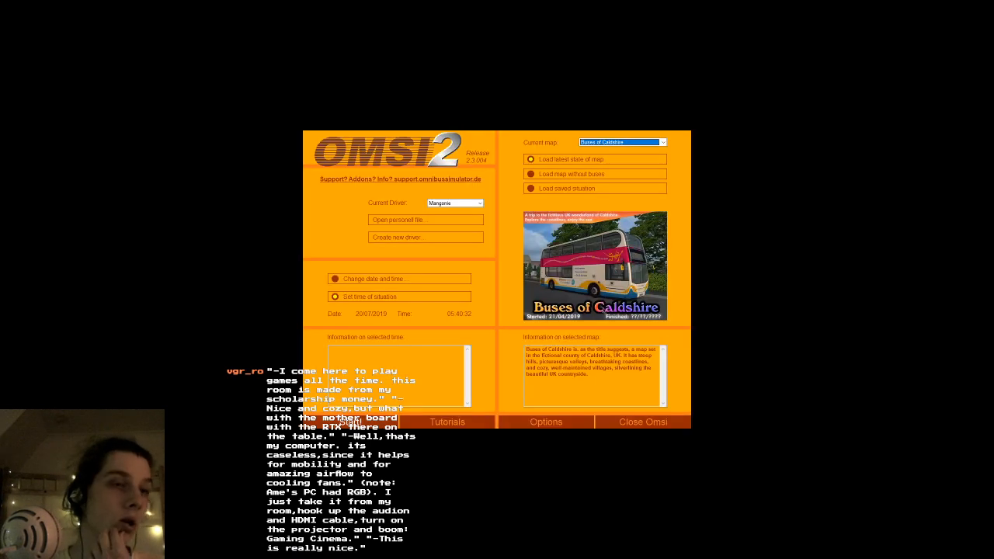
{"action": "left_click", "coordinate": [362, 420]}
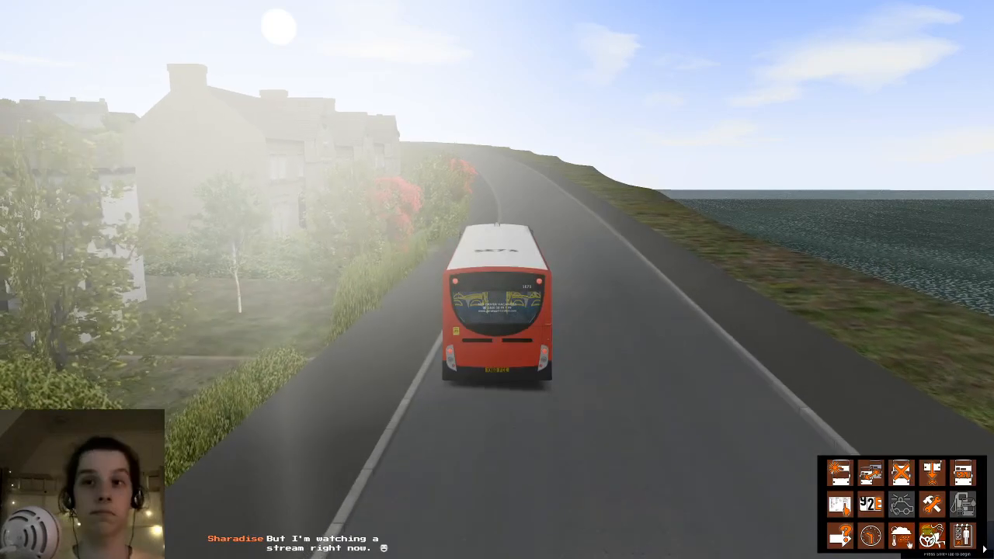
- Set the in-game time to 7:40
{"action": "left_click", "coordinate": [871, 536]}
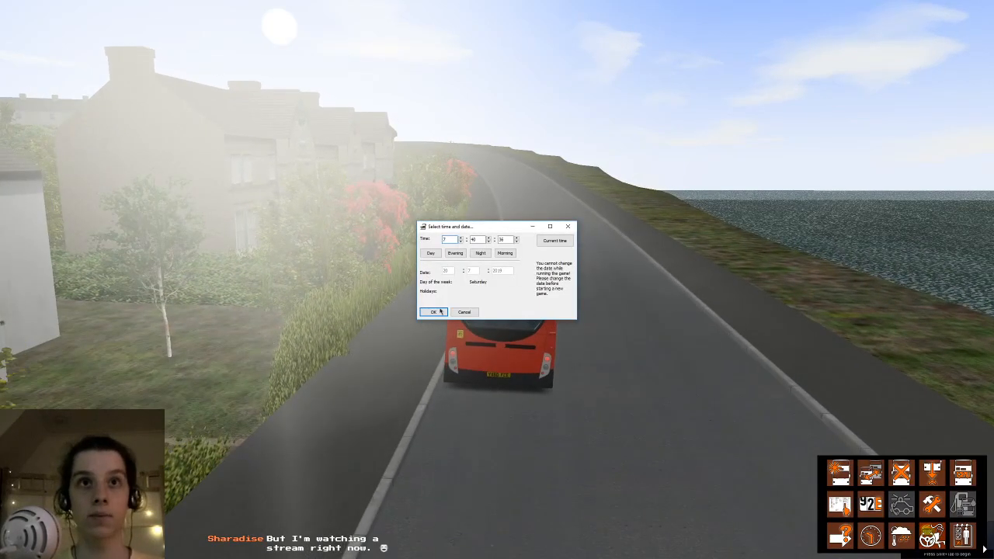
{"action": "key", "text": "XF86MonBrightnessDown"}
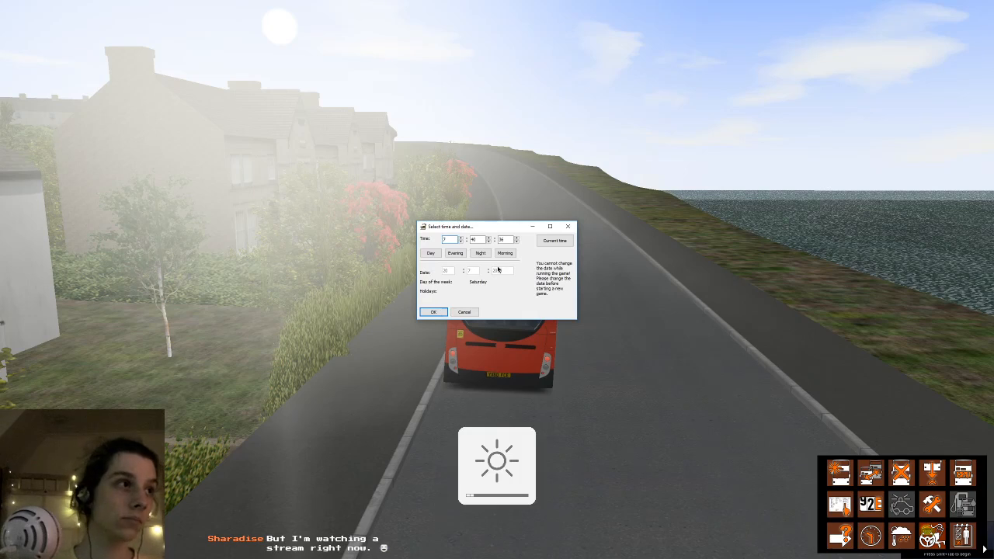
{"action": "key", "text": "Return"}
- Examine the bus, the landscaped roadside houses and the coast road junction from the outside view
{"action": "key", "text": "F3"}
{"action": "right_click_drag", "start_coordinate": [638, 242], "coordinate": [486, 225]}
{"action": "middle_click_drag", "start_coordinate": [486, 225], "coordinate": [337, 265]}
{"action": "right_click_drag", "start_coordinate": [337, 265], "coordinate": [435, 253]}
{"action": "middle_click_drag", "start_coordinate": [435, 254], "coordinate": [382, 250]}
{"action": "right_click_drag", "start_coordinate": [578, 377], "coordinate": [477, 295]}
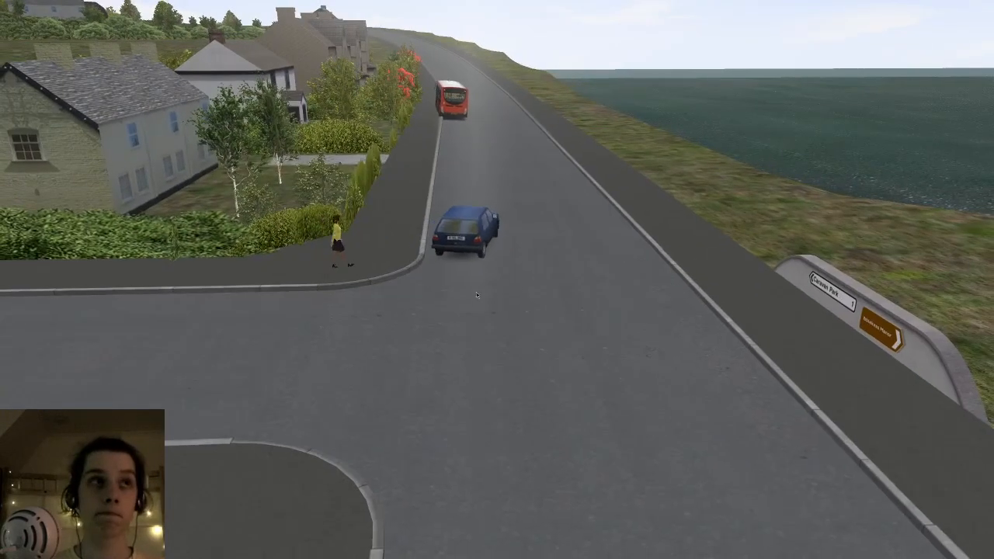
{"action": "left_click", "coordinate": [477, 283]}
{"action": "left_click", "coordinate": [515, 292]}
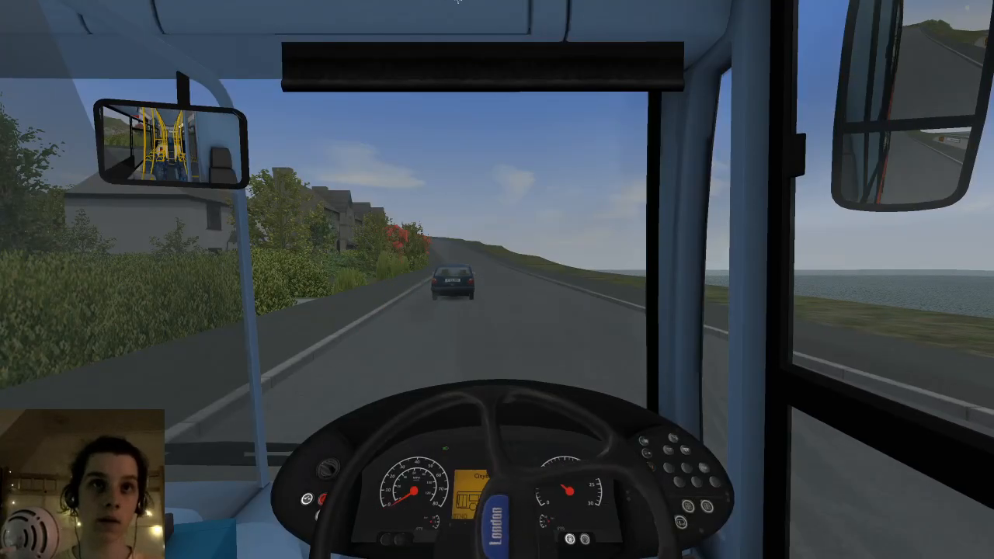
- Drive the bus along the coast road past the houses, checking the door-side, passenger and outside views on the way
{"action": "key", "text": "Left"}
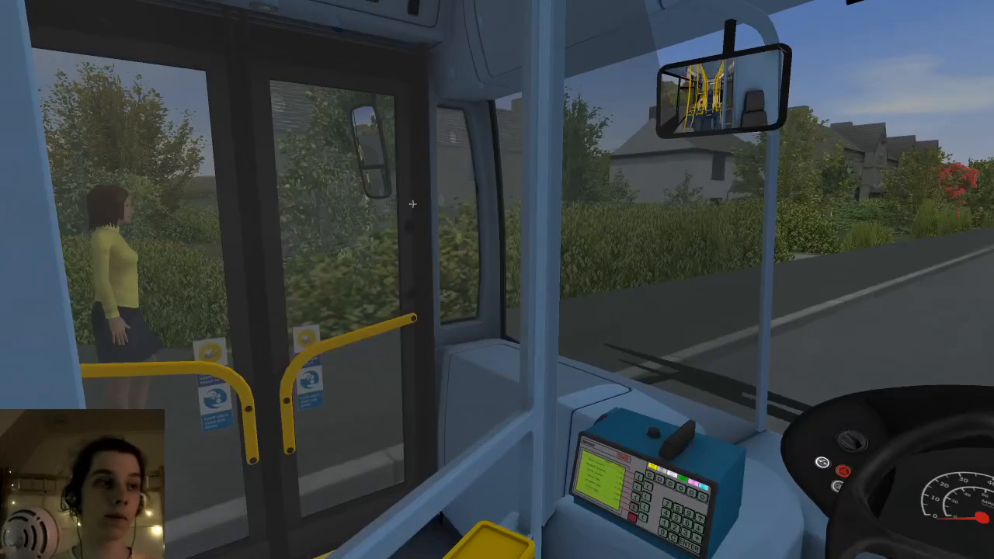
{"action": "key", "text": "F2"}
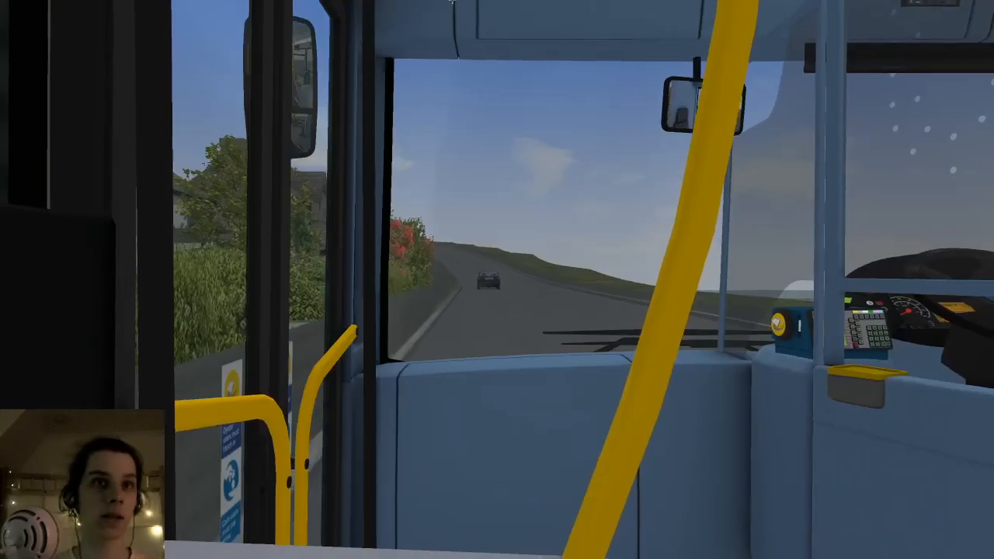
{"action": "key", "text": "F3"}
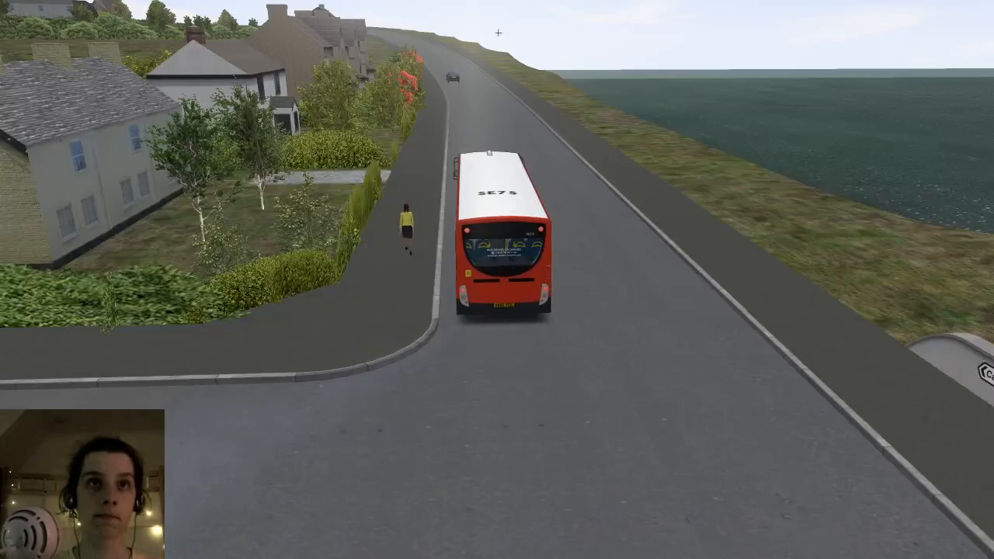
{"action": "key", "text": "F1"}
{"action": "key", "text": "XF86MonBrightnessUp"}
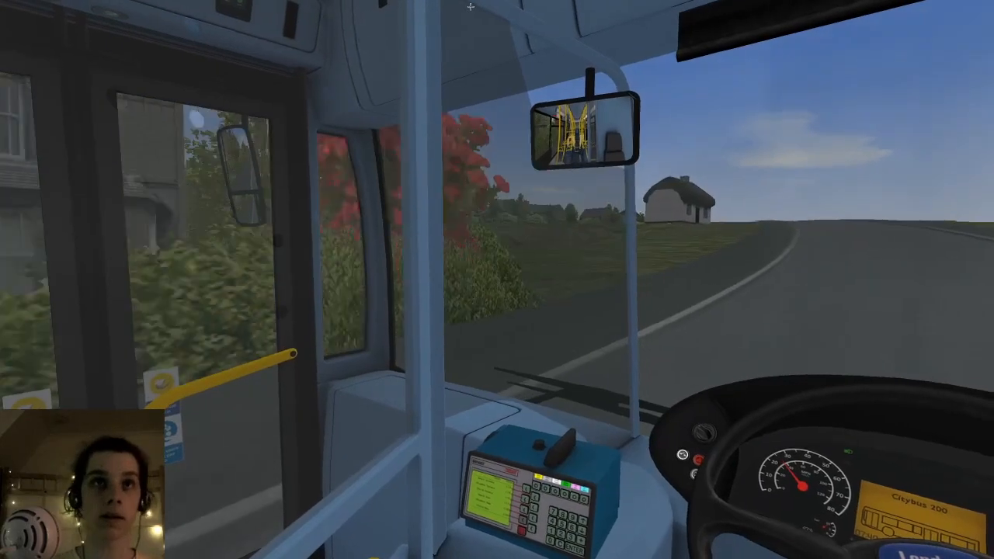
{"action": "key", "text": "Right"}
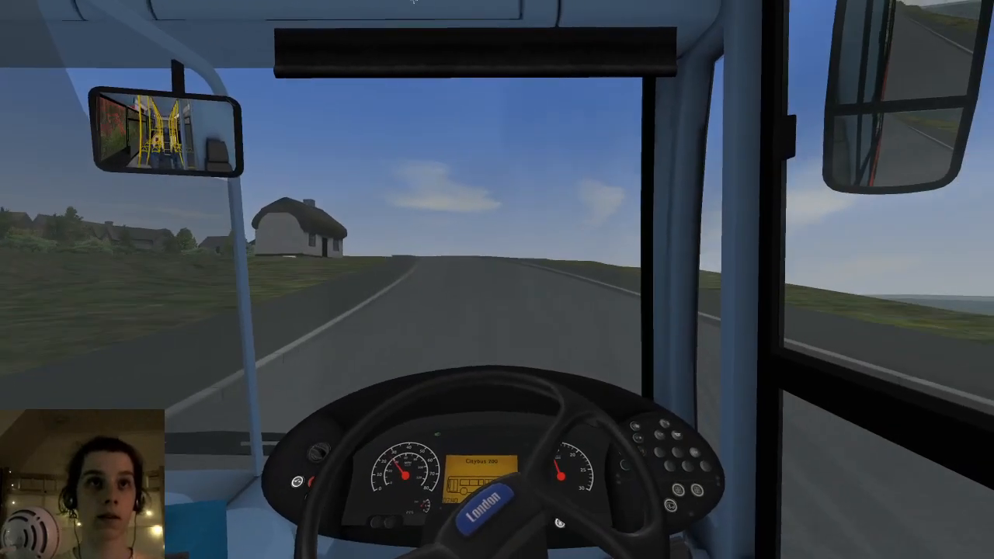
{"action": "key", "text": "Left"}
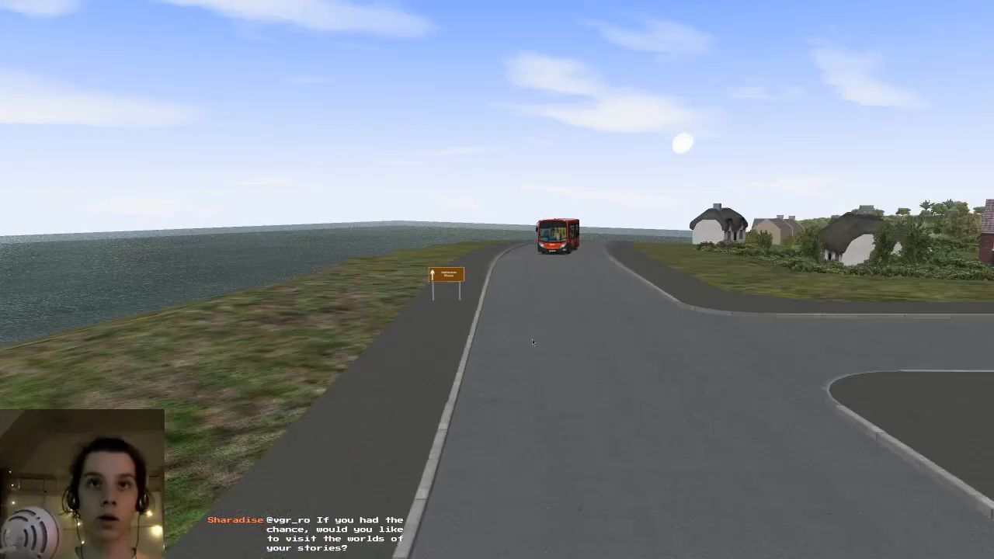
- Return to the driver's seat and drive past the thatched cottages, looking out through the driver's side window
{"action": "key", "text": "Escape"}
{"action": "key", "text": "Escape"}
{"action": "key", "text": "F1"}
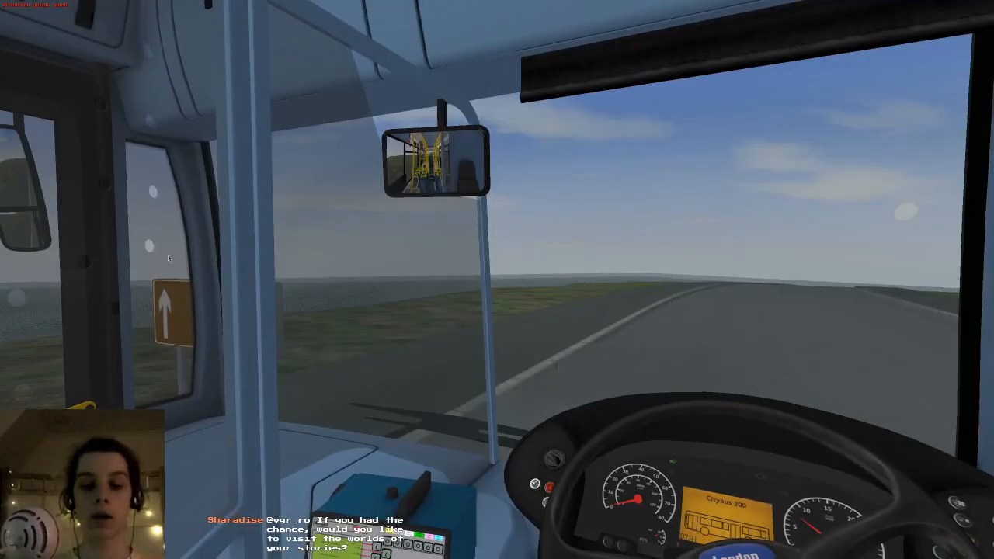
{"action": "right_click_drag", "start_coordinate": [428, 1], "coordinate": [459, 2]}
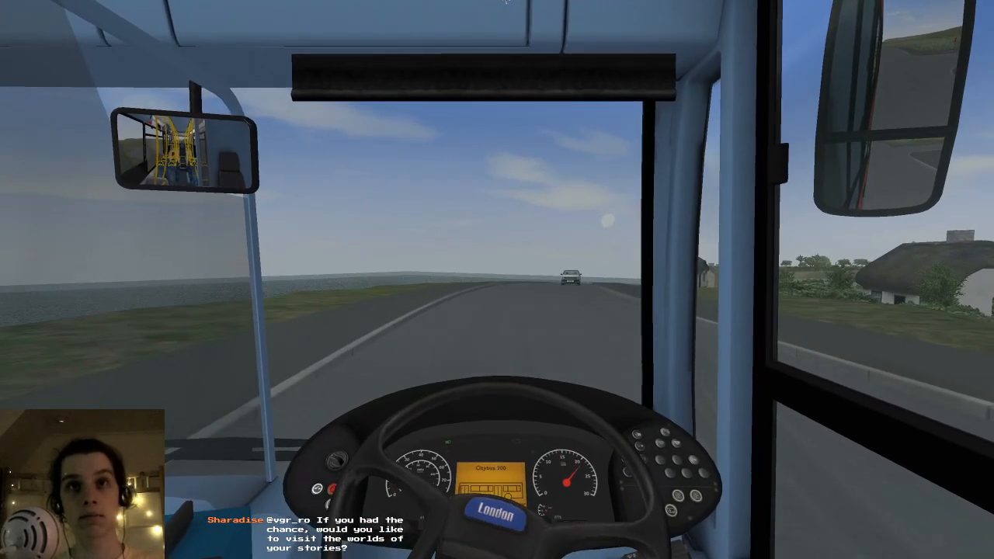
{"action": "right_click_drag", "start_coordinate": [498, 2], "coordinate": [531, 25]}
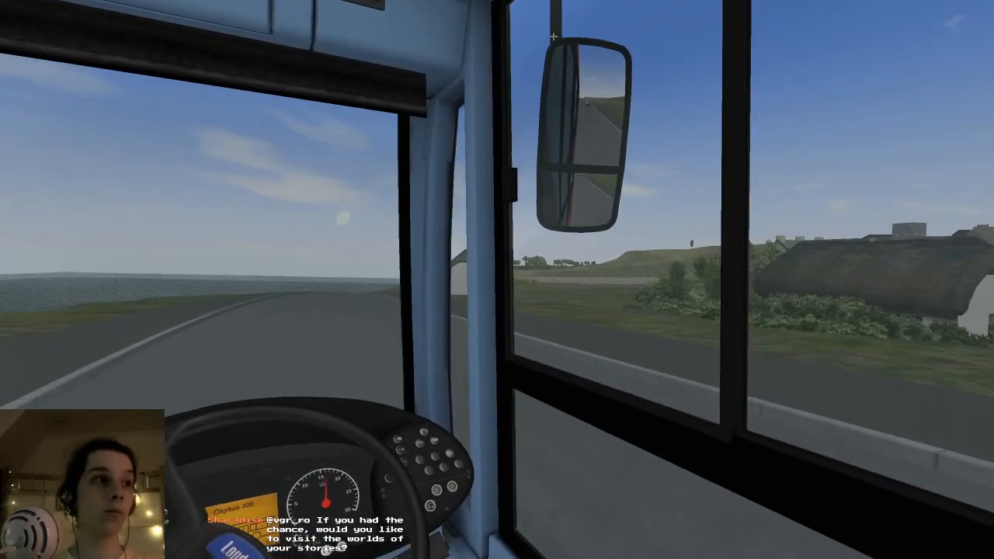
{"action": "right_click_drag", "start_coordinate": [580, 65], "coordinate": [570, 81]}
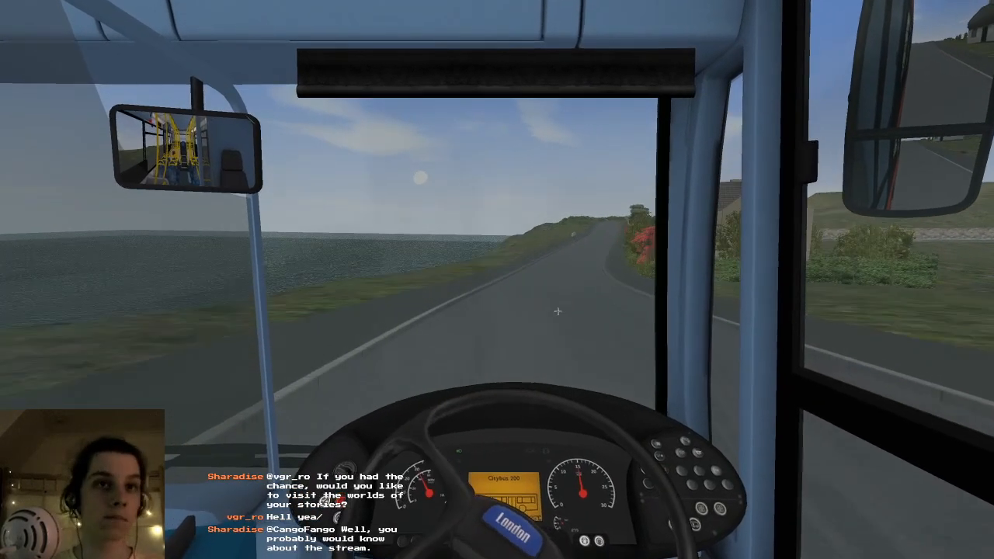
- Look across at the roadside houses while driving on, and follow the cobbled road round to the zebra crossing
{"action": "right_click_drag", "start_coordinate": [550, 308], "coordinate": [518, 204]}
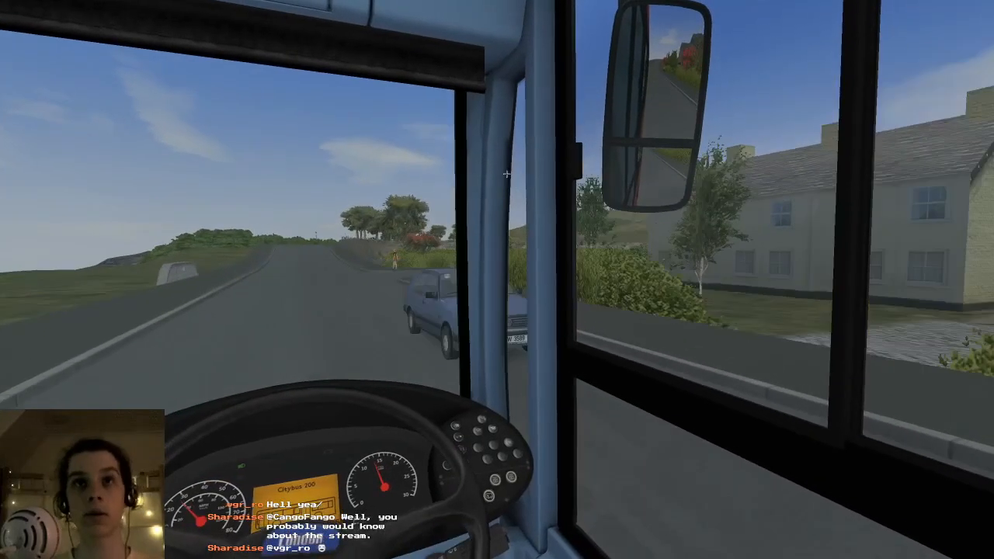
{"action": "right_click_drag", "start_coordinate": [478, 156], "coordinate": [511, 11]}
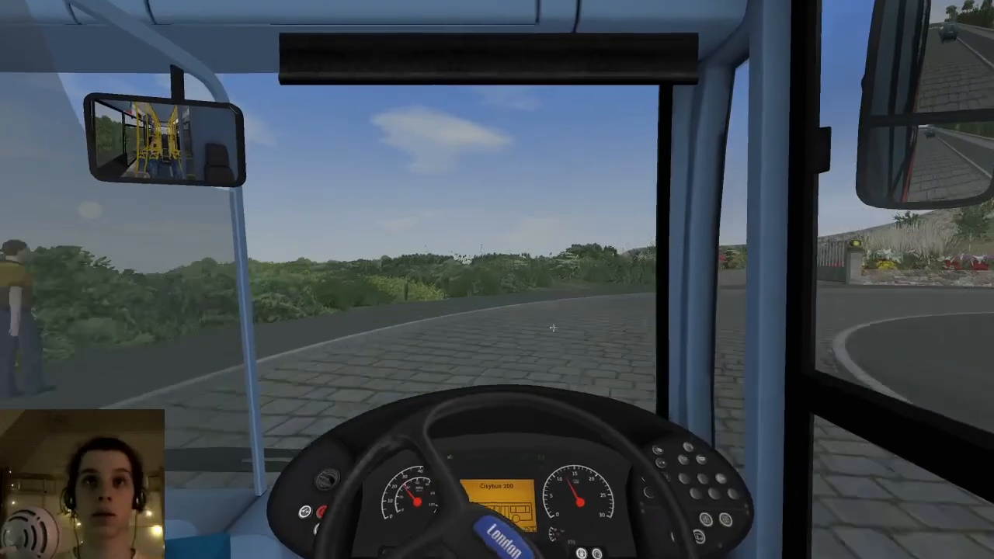
{"action": "middle_click_drag", "start_coordinate": [553, 327], "coordinate": [467, 330]}
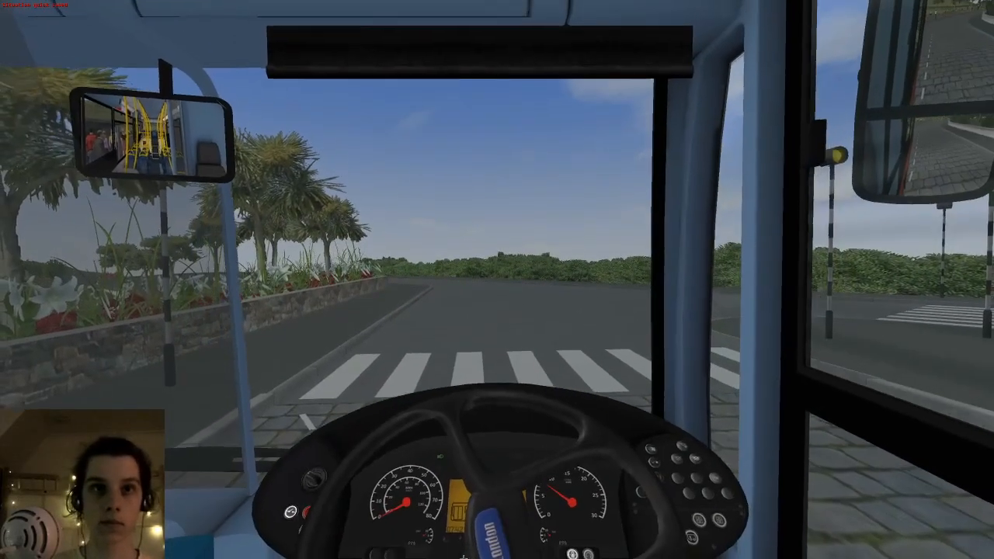
- Open the bus's front door at the stop before the zebra crossing, check the door side and switch to the outside view
{"action": "key", "text": "Left"}
{"action": "key", "text": "KP_Divide"}
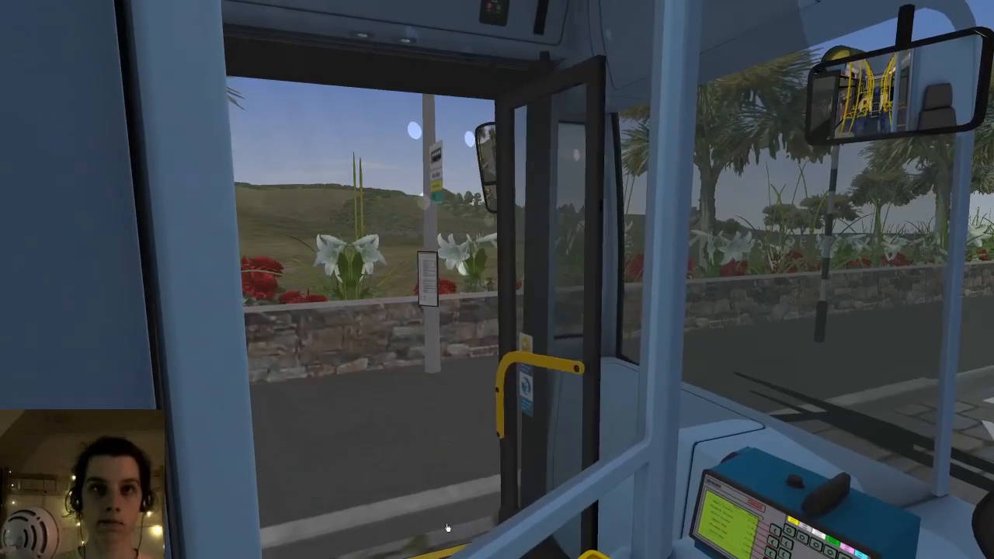
{"action": "key", "text": "Right"}
{"action": "key", "text": "F2"}
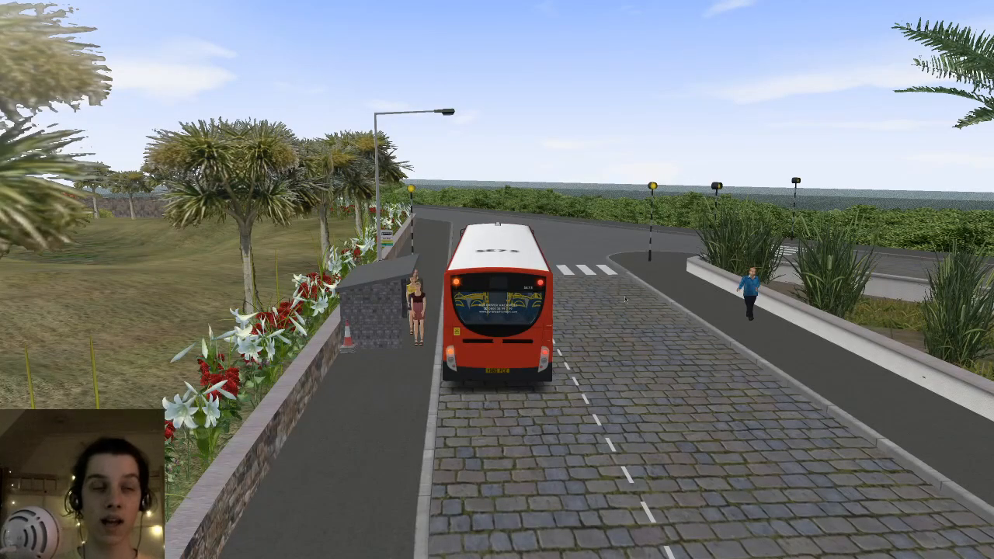
- Circle the free camera around the stopped bus to examine its front, the bus stop sign and the stone shelter
{"action": "key", "text": "F4"}
{"action": "middle_click_drag", "start_coordinate": [498, 233], "coordinate": [589, 224]}
{"action": "right_click_drag", "start_coordinate": [589, 224], "coordinate": [595, 93]}
{"action": "middle_click_drag", "start_coordinate": [595, 93], "coordinate": [497, 342]}
{"action": "key", "text": "ctrl+s"}
{"action": "right_click_drag", "start_coordinate": [497, 341], "coordinate": [490, 459]}
{"action": "middle_click_drag", "start_coordinate": [490, 459], "coordinate": [487, 452]}
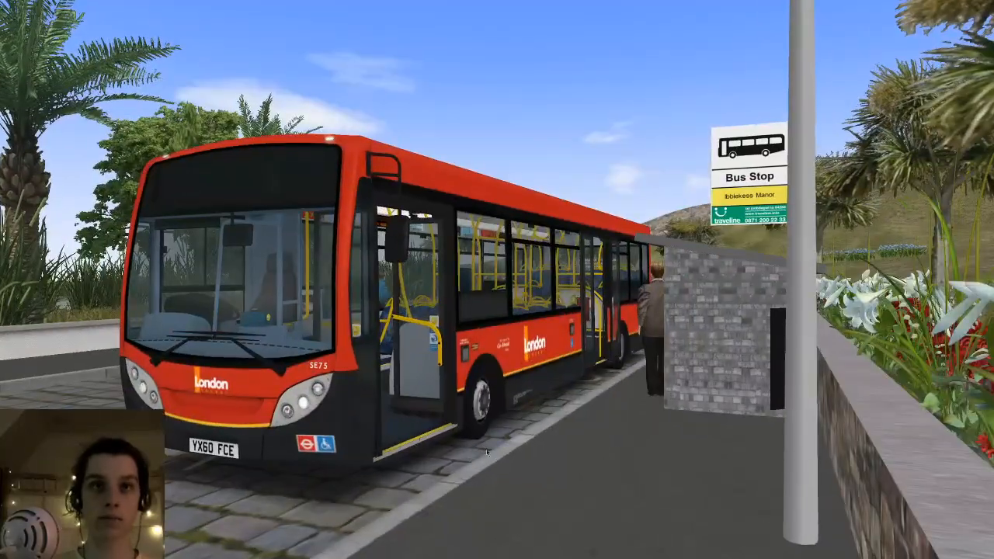
- Move the active bus to the coast road beside the roadside houses near the junction
{"action": "right_click_drag", "start_coordinate": [487, 452], "coordinate": [489, 299]}
{"action": "middle_click_drag", "start_coordinate": [490, 299], "coordinate": [509, 282]}
{"action": "right_click_drag", "start_coordinate": [510, 282], "coordinate": [508, 253]}
{"action": "middle_click_drag", "start_coordinate": [508, 253], "coordinate": [559, 319]}
{"action": "right_click_drag", "start_coordinate": [560, 318], "coordinate": [554, 241]}
{"action": "middle_click_drag", "start_coordinate": [554, 240], "coordinate": [488, 247]}
{"action": "right_click_drag", "start_coordinate": [488, 247], "coordinate": [490, 318]}
{"action": "middle_click_drag", "start_coordinate": [489, 319], "coordinate": [433, 320]}
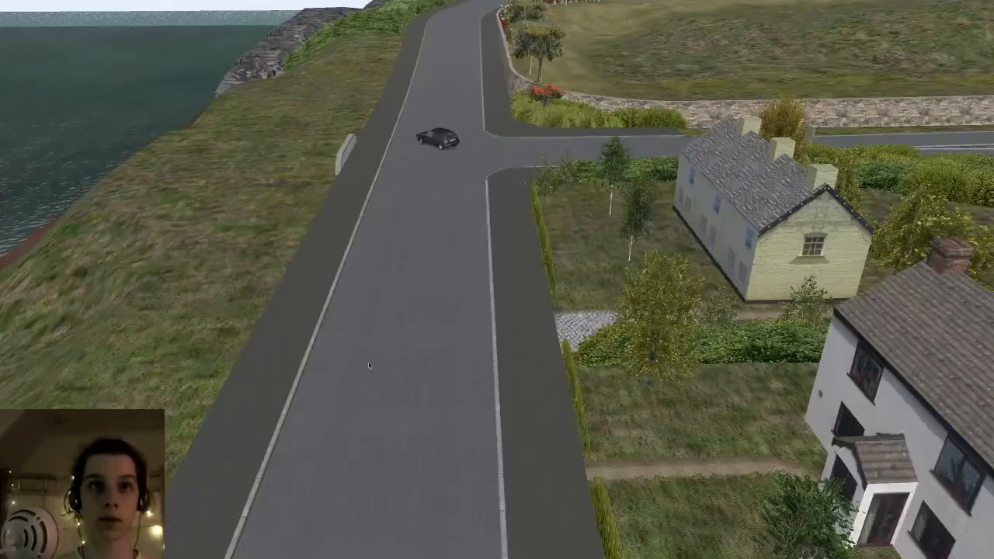
{"action": "key", "text": "shift+c"}
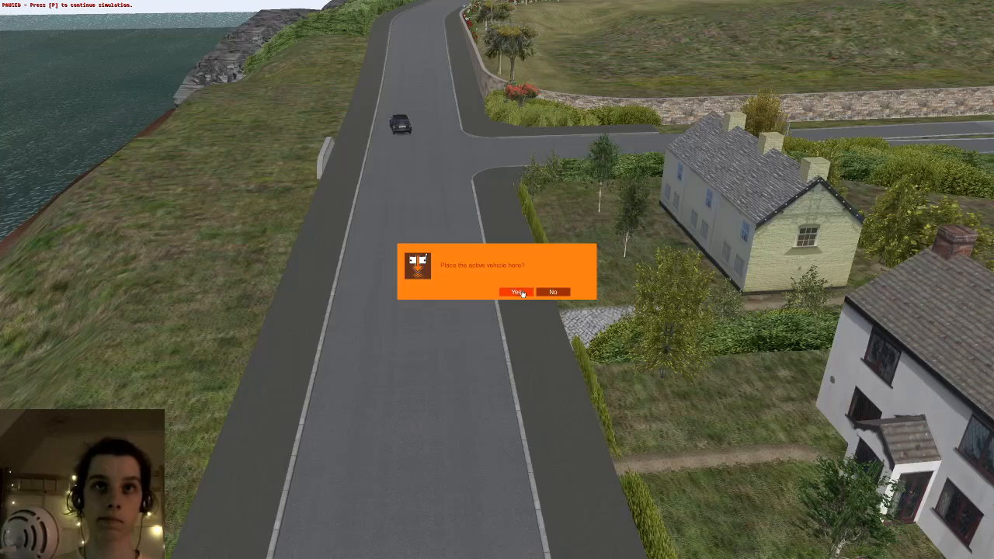
{"action": "left_click", "coordinate": [518, 292]}
- Reposition the bus in the coast road lane nearest the white and yellow houses, facing away from the junction
{"action": "middle_click_drag", "start_coordinate": [493, 296], "coordinate": [522, 334]}
{"action": "left_click", "coordinate": [532, 282]}
{"action": "middle_click_drag", "start_coordinate": [535, 274], "coordinate": [771, 323]}
{"action": "middle_click_drag", "start_coordinate": [567, 321], "coordinate": [590, 333]}
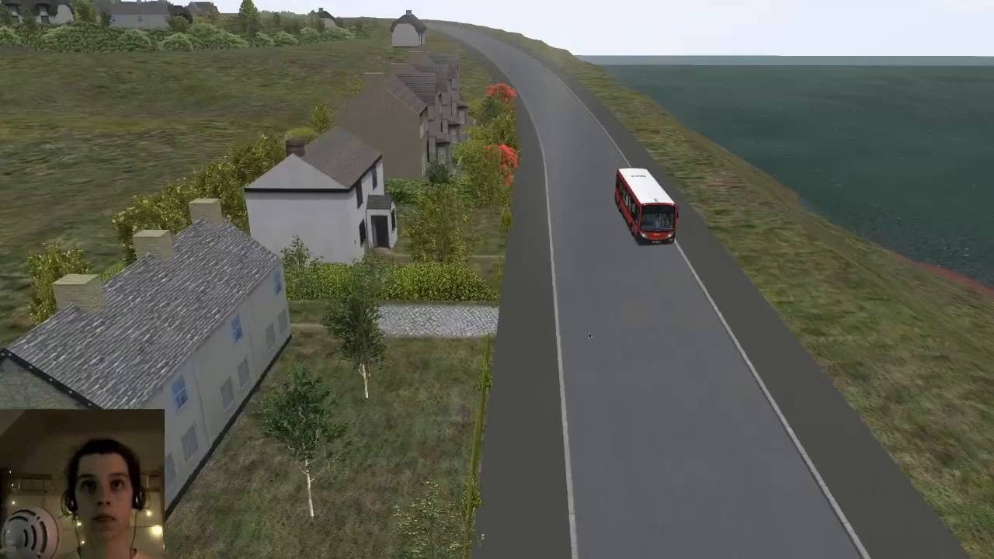
{"action": "left_click", "coordinate": [586, 318]}
{"action": "left_click", "coordinate": [506, 289]}
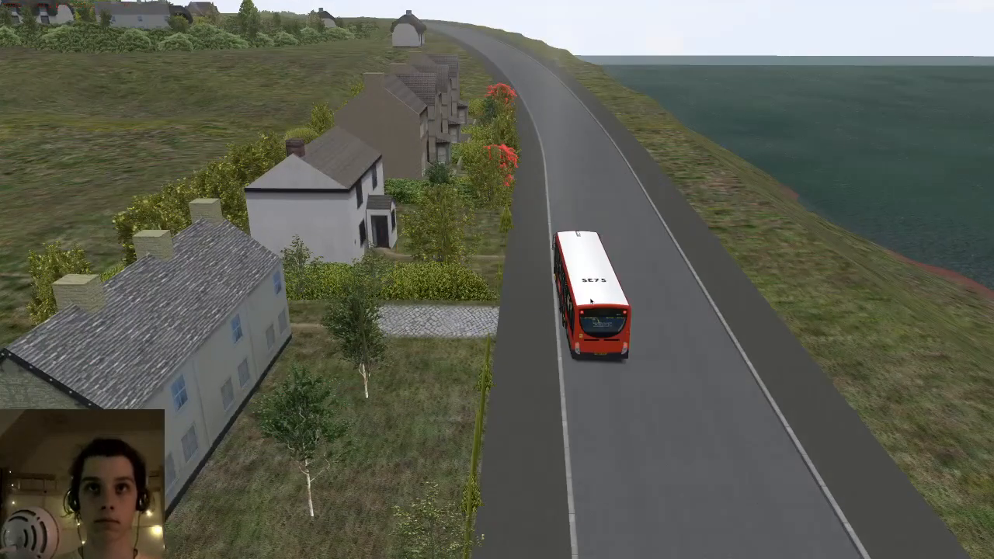
- Place the bus farther along the coast road by the terraced houses and view it together with the landscaped gardens
{"action": "right_click_drag", "start_coordinate": [432, 198], "coordinate": [544, 284]}
{"action": "middle_click_drag", "start_coordinate": [544, 284], "coordinate": [634, 340]}
{"action": "right_click_drag", "start_coordinate": [635, 341], "coordinate": [609, 342]}
{"action": "middle_click_drag", "start_coordinate": [610, 342], "coordinate": [439, 346]}
{"action": "right_click_drag", "start_coordinate": [447, 244], "coordinate": [454, 369]}
{"action": "mouse_move", "coordinate": [455, 369]}
{"action": "middle_mouse_down"}
{"action": "mouse_move", "coordinate": [435, 378]}
{"action": "mouse_move", "coordinate": [469, 374]}
{"action": "middle_mouse_up"}
{"action": "right_click_drag", "start_coordinate": [469, 374], "coordinate": [537, 420]}
{"action": "right_click_drag", "start_coordinate": [573, 347], "coordinate": [571, 384]}
{"action": "middle_click_drag", "start_coordinate": [480, 334], "coordinate": [450, 343]}
{"action": "left_click", "coordinate": [434, 343]}
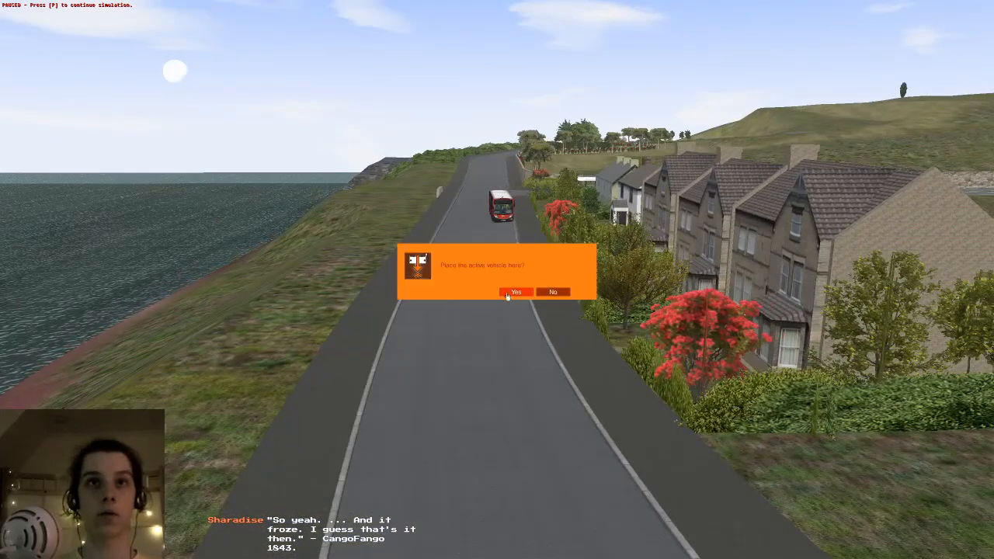
{"action": "left_click", "coordinate": [504, 293]}
{"action": "middle_click_drag", "start_coordinate": [501, 288], "coordinate": [588, 338]}
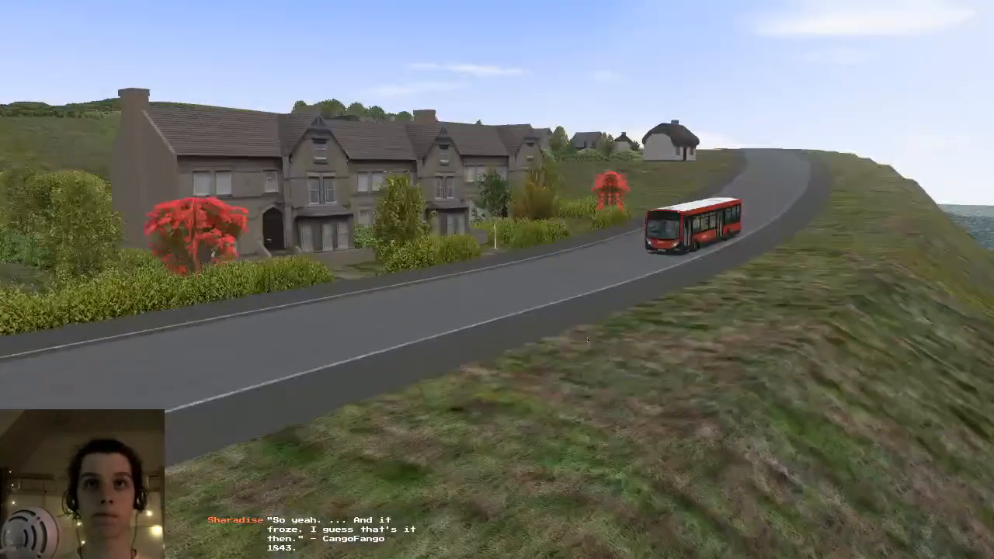
{"action": "middle_click_drag", "start_coordinate": [504, 257], "coordinate": [600, 304]}
- Quit OMSI 2 and close the Steam library window
{"action": "key", "text": "Escape"}
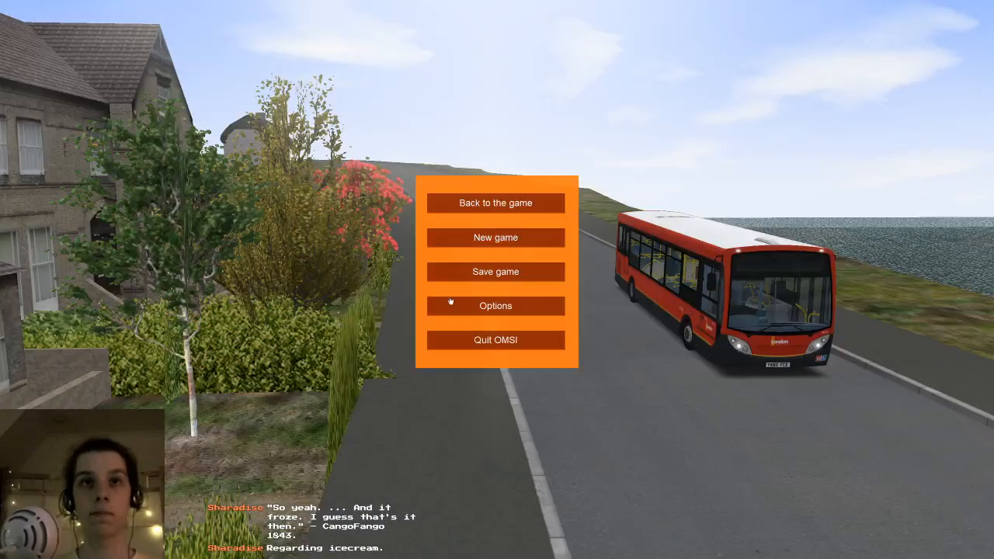
{"action": "left_click", "coordinate": [464, 340]}
{"action": "left_click", "coordinate": [513, 293]}
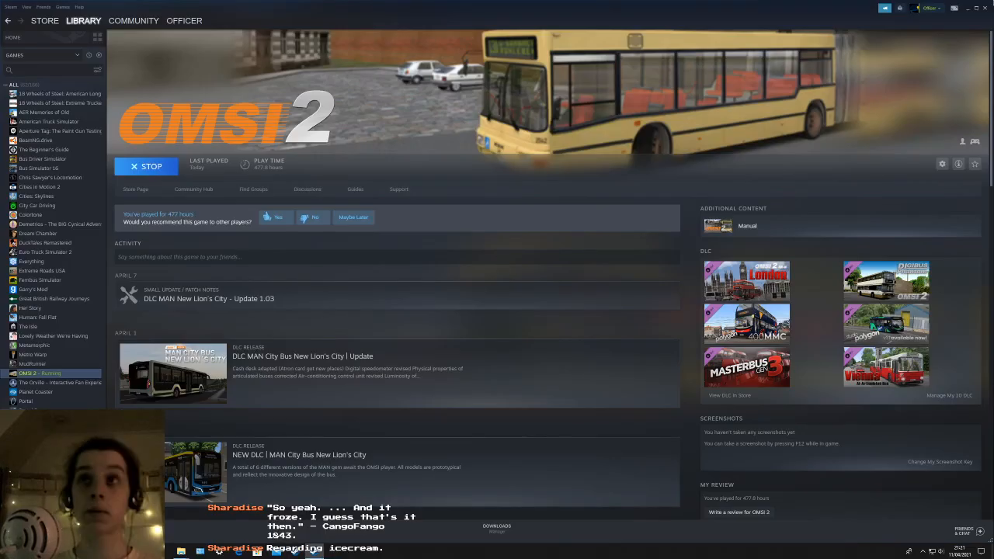
{"action": "left_click", "coordinate": [985, 8]}
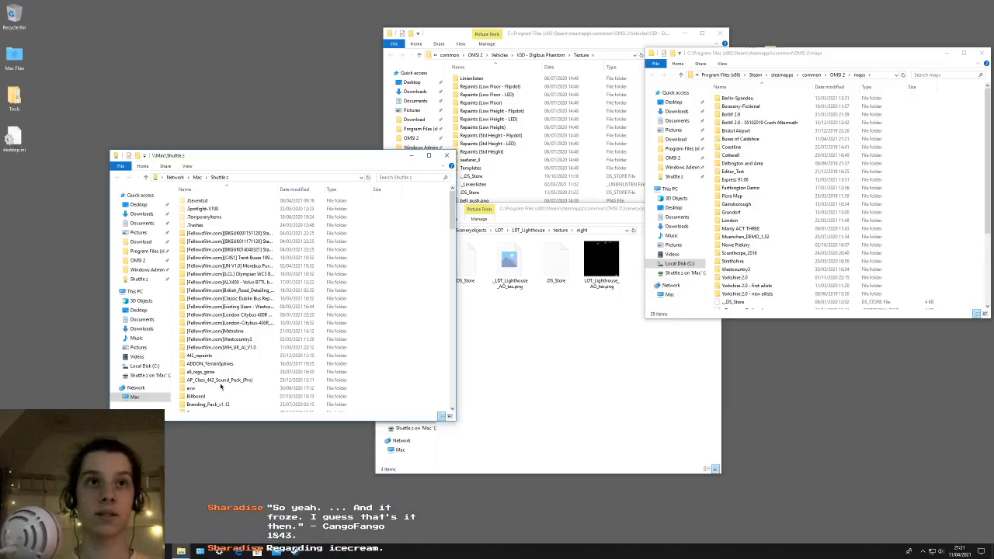
- Copy the Buses of Caldshire folder from the OMSI 2 maps folder into the Shuttle z network folder
{"action": "left_click", "coordinate": [506, 331]}
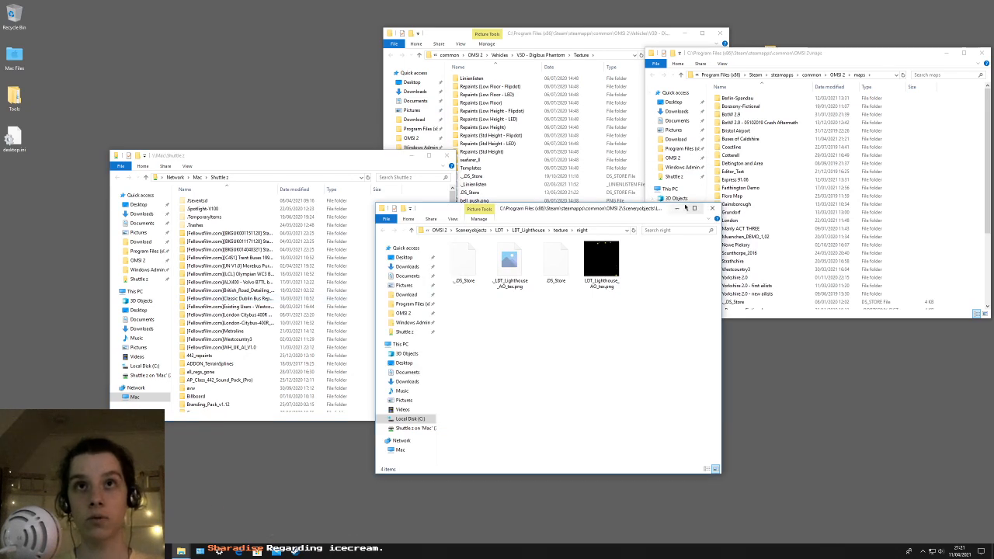
{"action": "left_click_drag", "start_coordinate": [752, 141], "coordinate": [410, 201]}
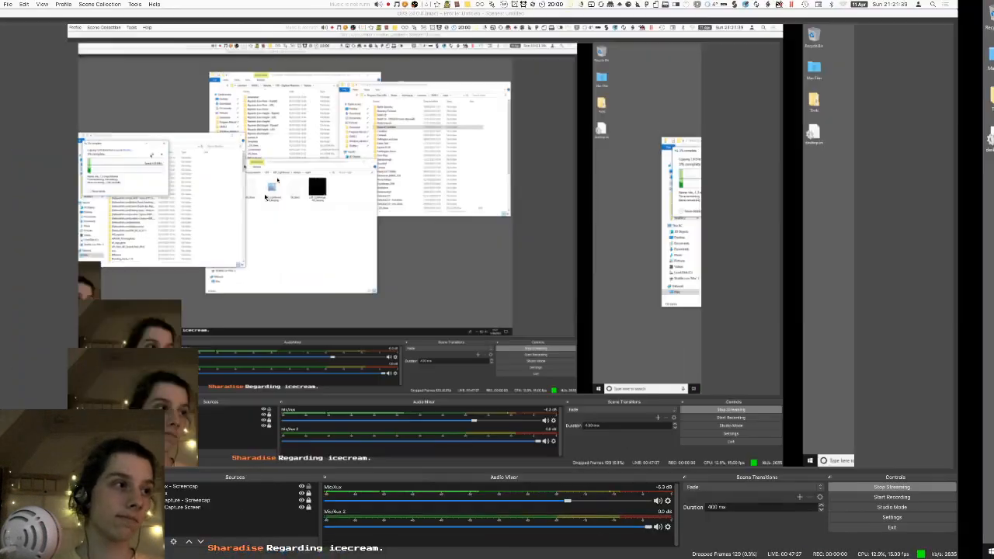
{"action": "key", "text": "XF86MonBrightnessDown"}
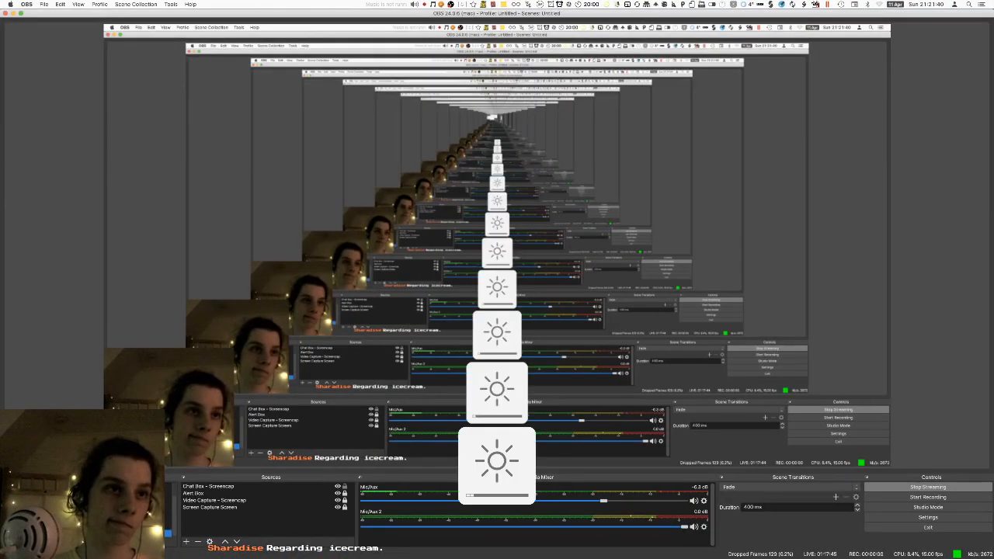